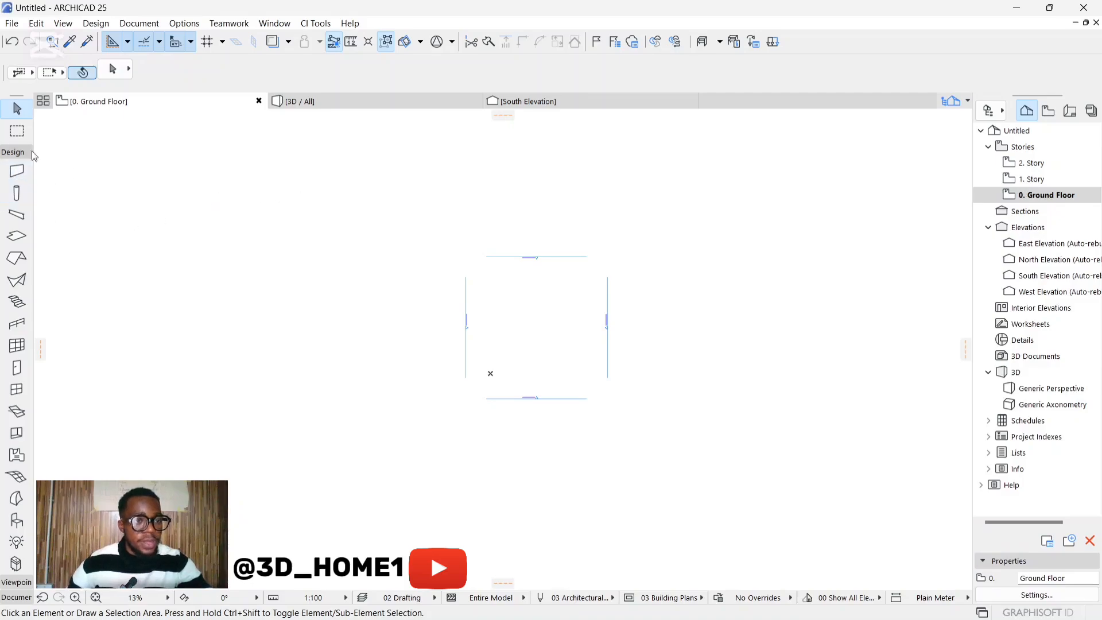
Open the Profile Manager for complex profiles
left_click(184, 23)
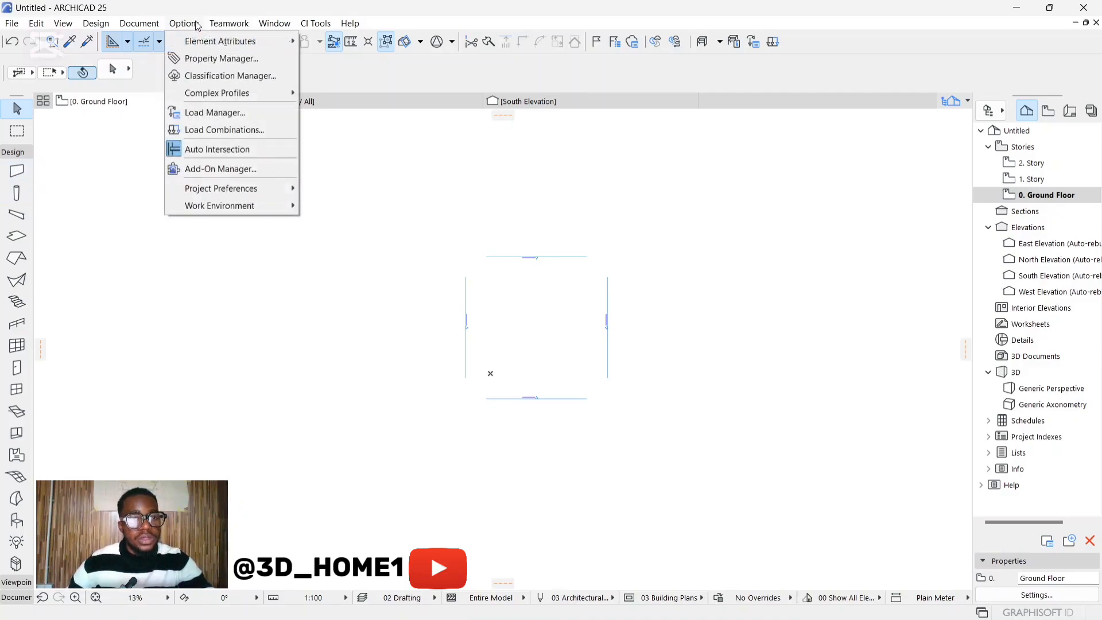
mouse_move(208, 94)
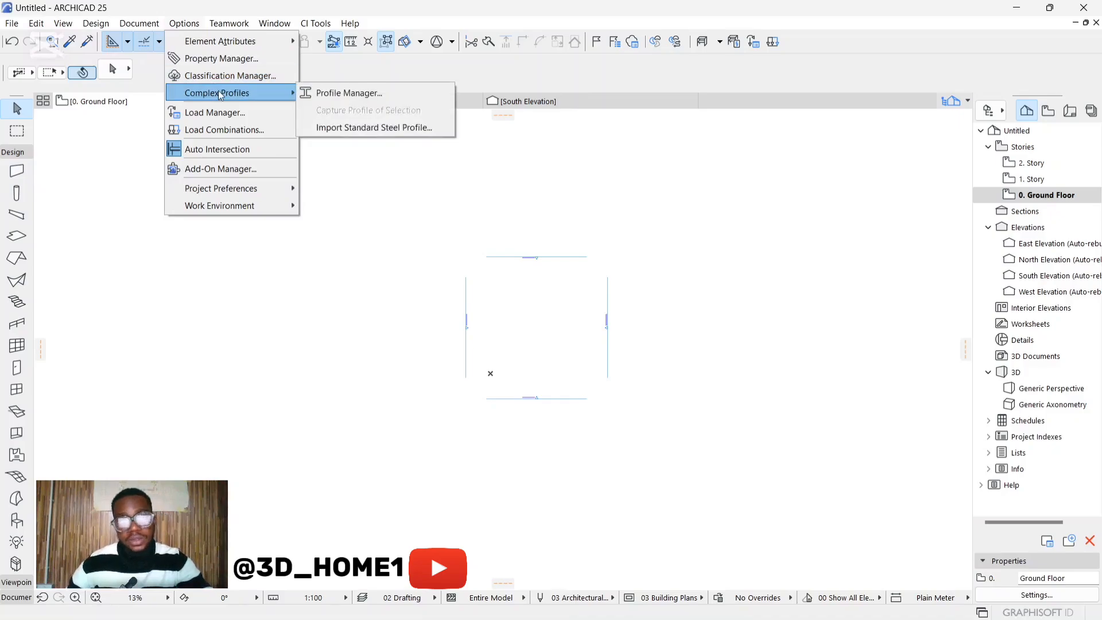
left_click(333, 94)
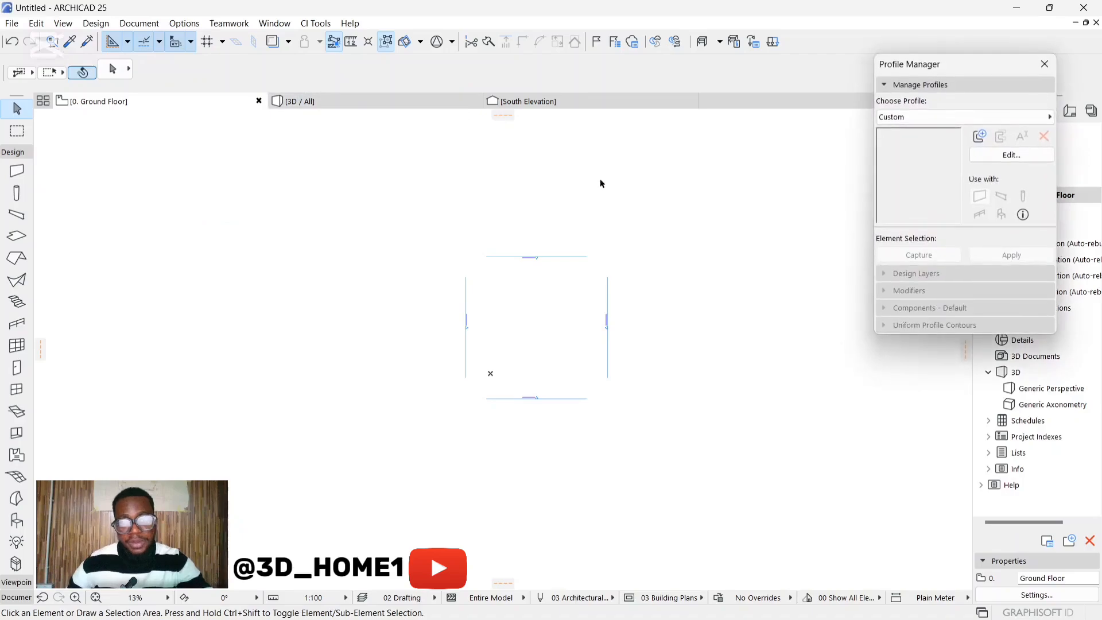
Create a new complex profile named "fence column"
left_click(980, 136)
left_click(593, 229)
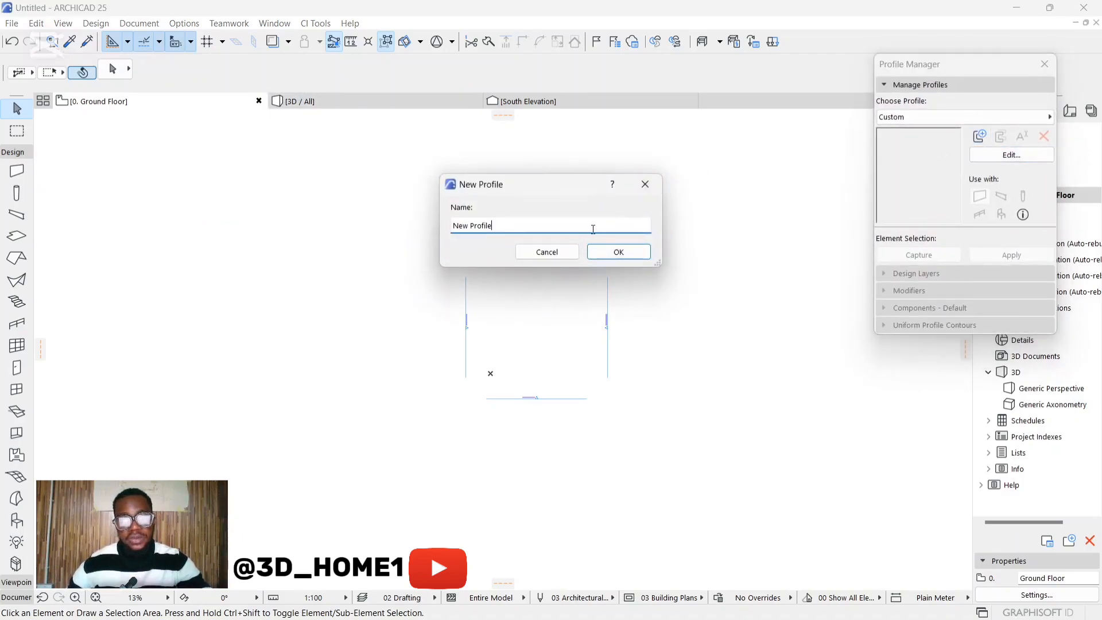
key("BackSpace")
key("BackSpace")
key("BackSpace")
key("BackSpace")
key("BackSpace")
key("BackSpace")
key("BackSpace")
key("BackSpace")
key("BackSpace")
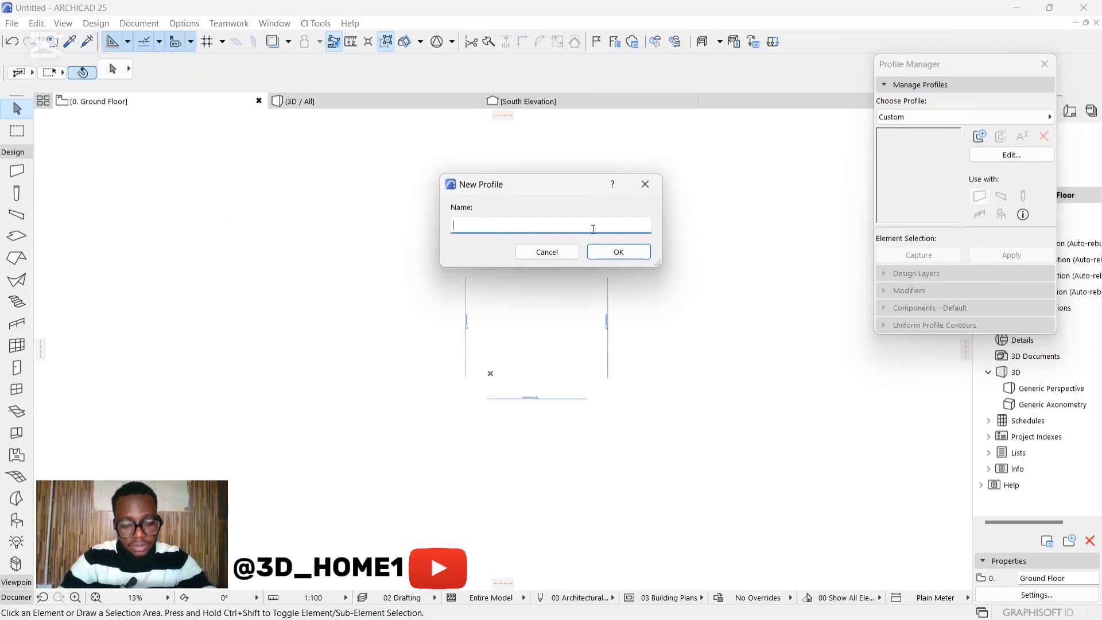
type("fe")
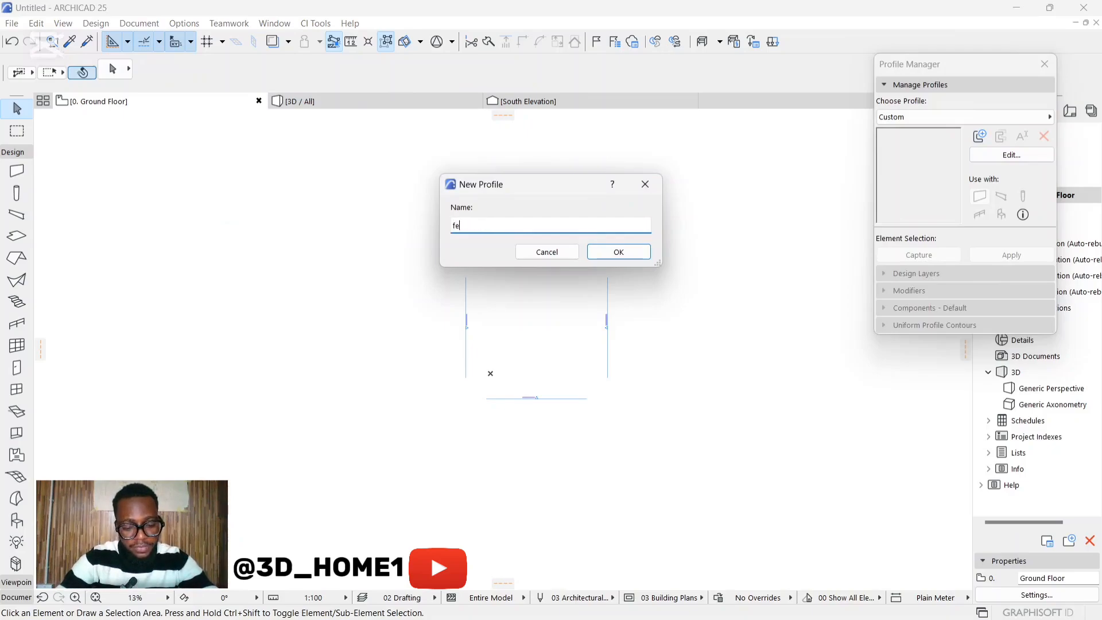
type("nce")
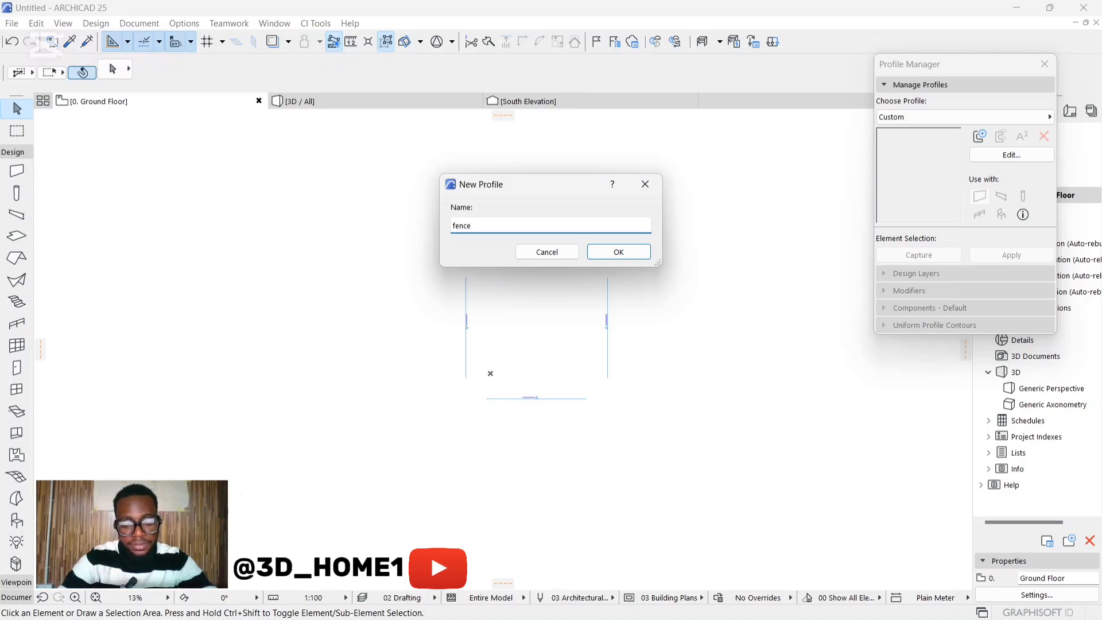
type(" column")
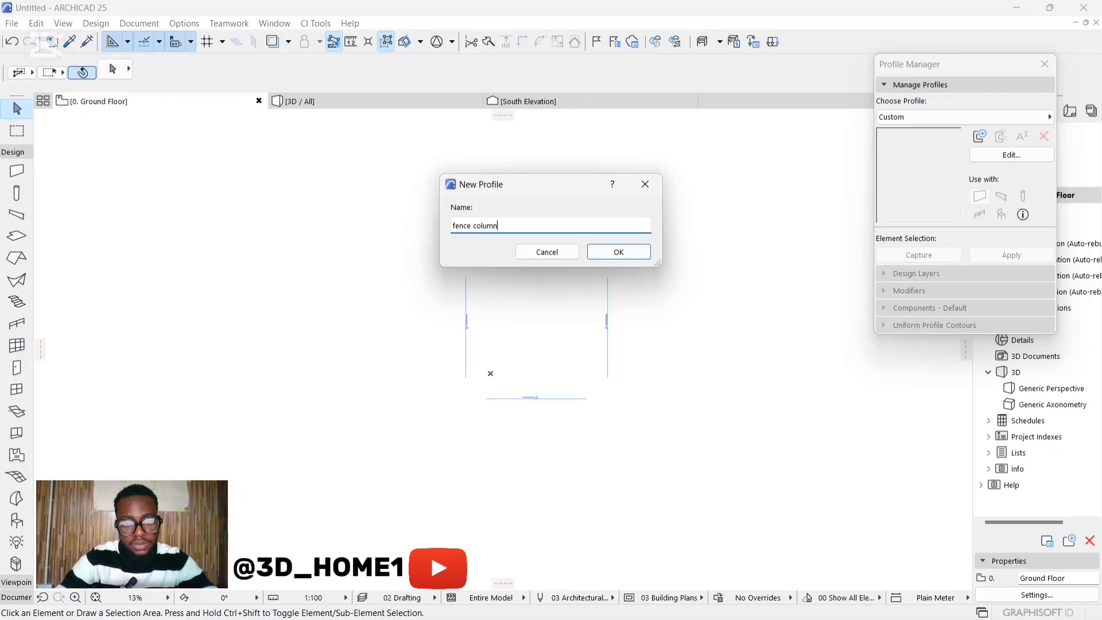
left_click(620, 252)
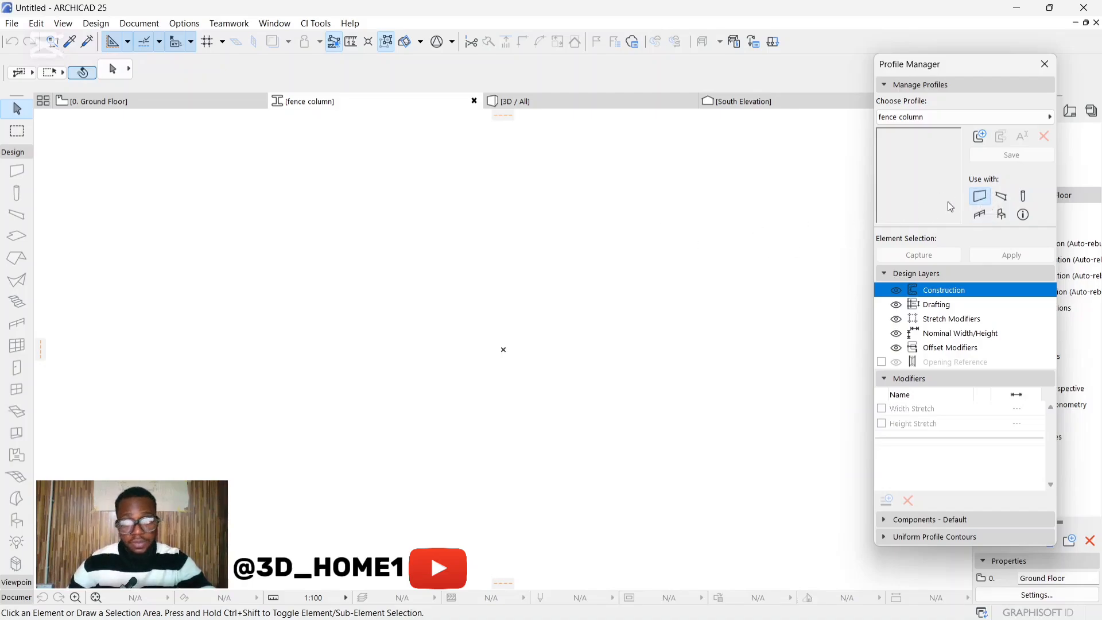
Draw a rectangular line outline 225 wide and 2000 high starting from the profile origin
left_click(16, 597)
left_click(16, 401)
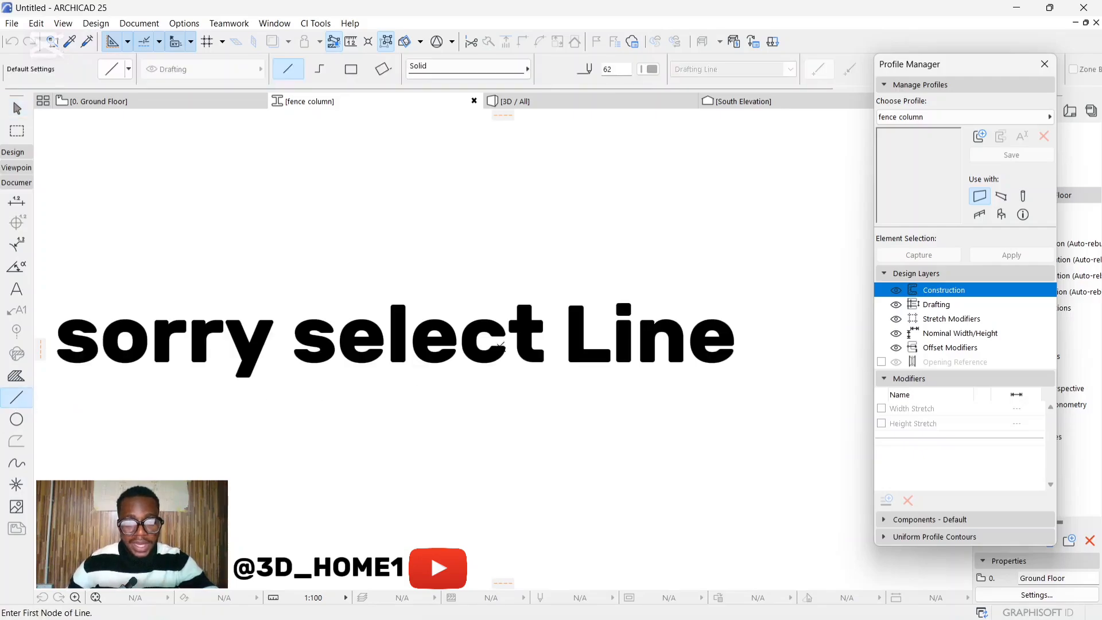
left_click(503, 349)
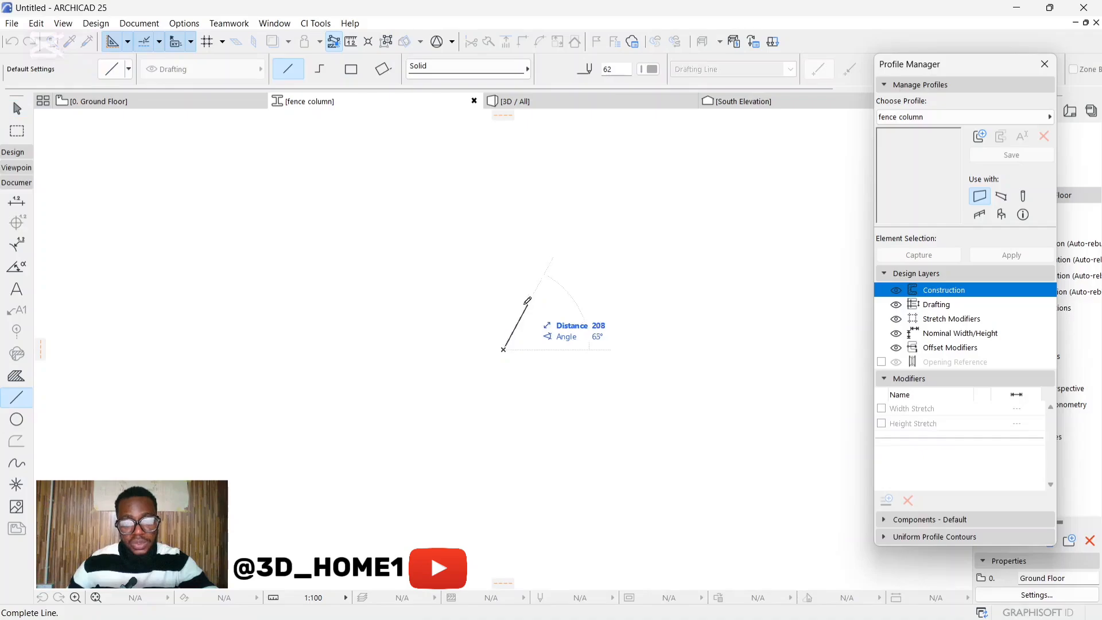
left_click(353, 70)
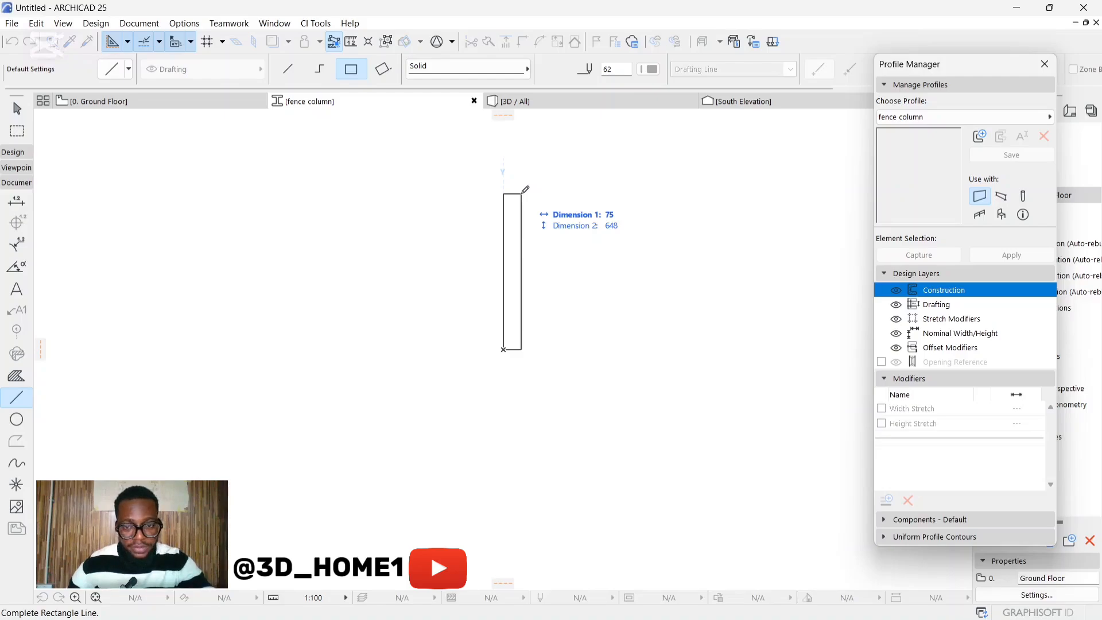
type("22")
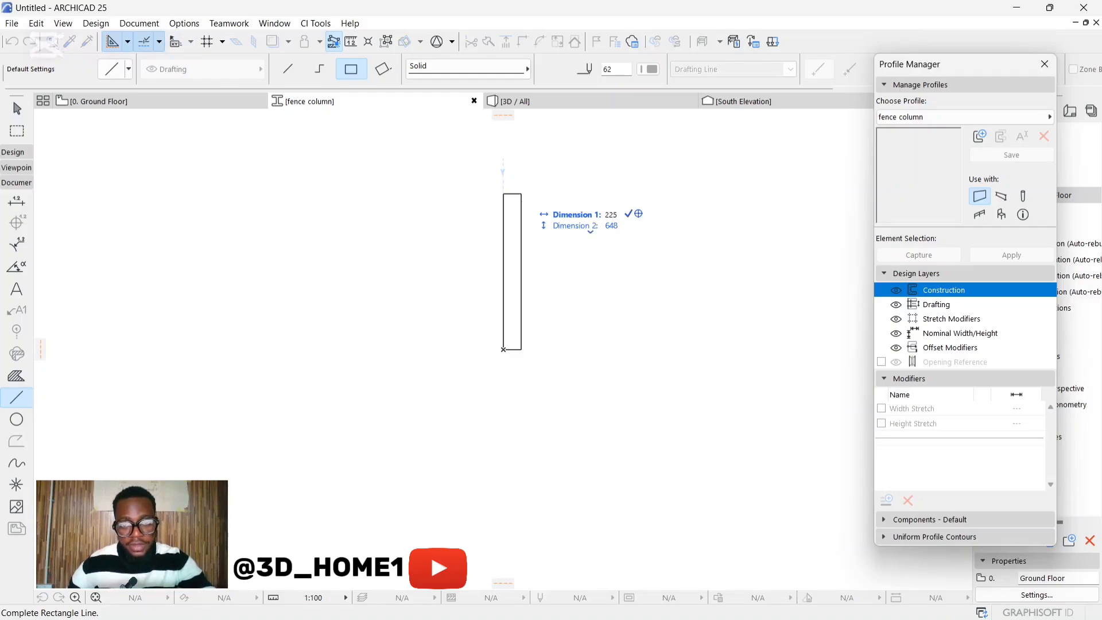
key("Tab")
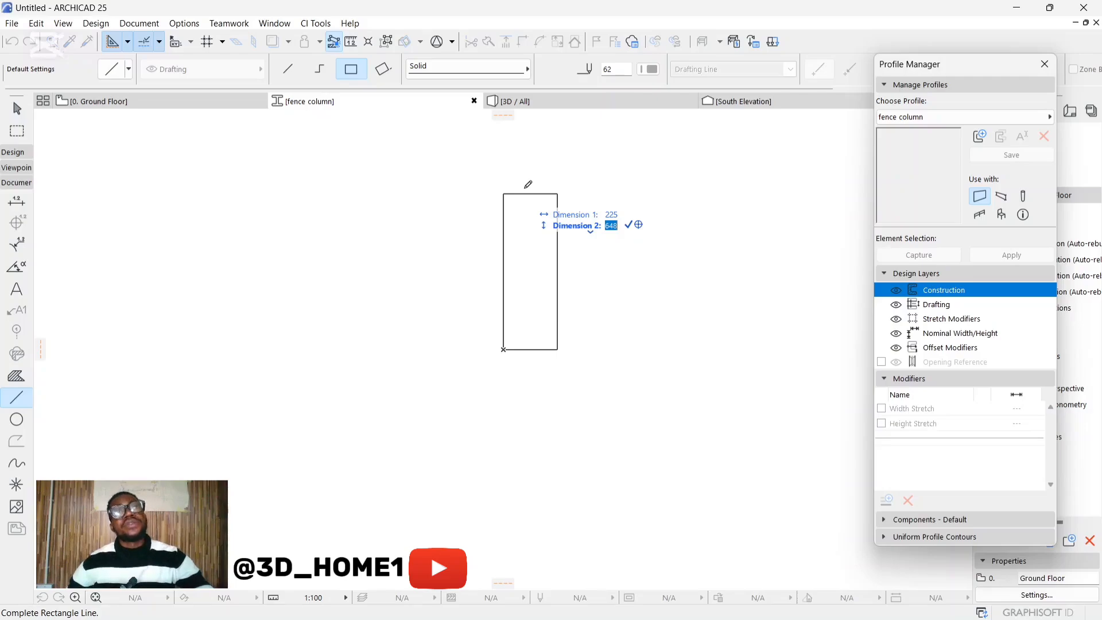
type("2")
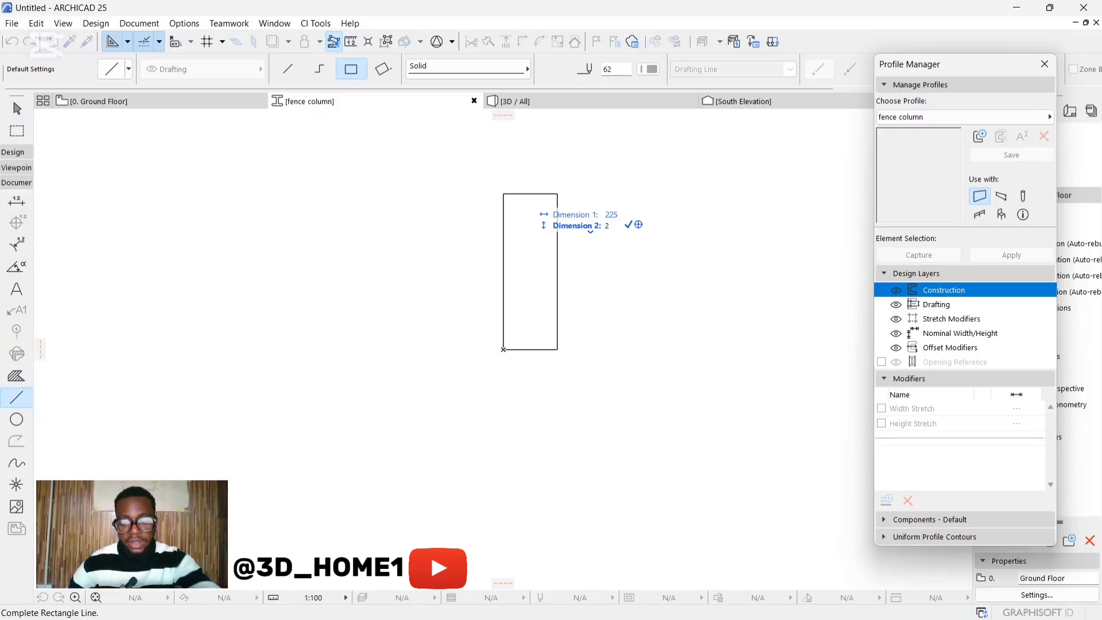
type("000")
key("Return")
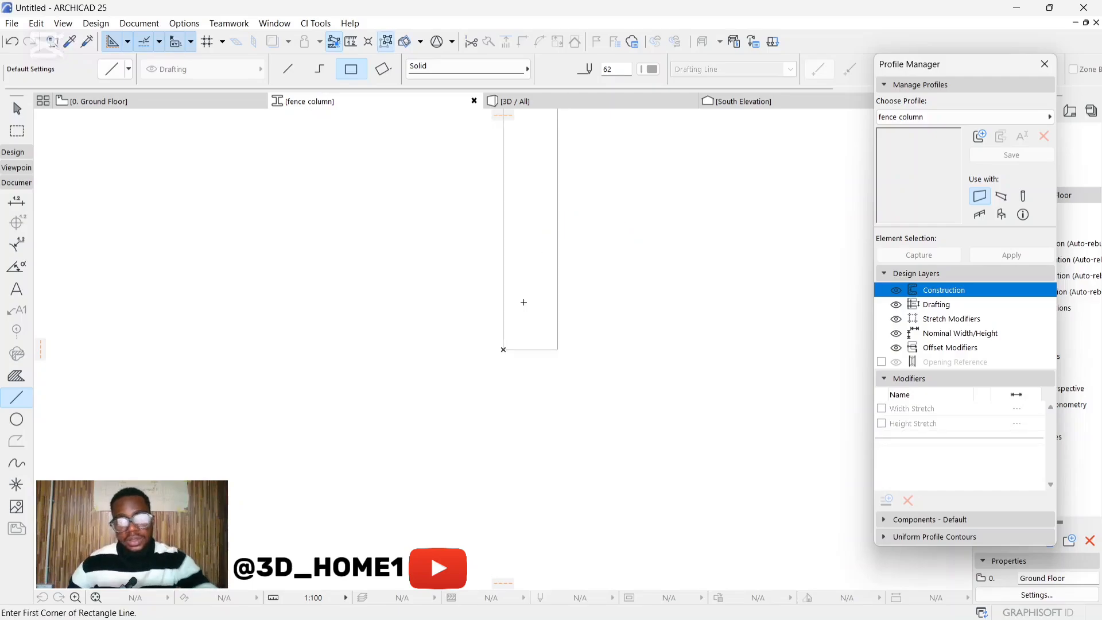
scroll(508, 264, "up", 3)
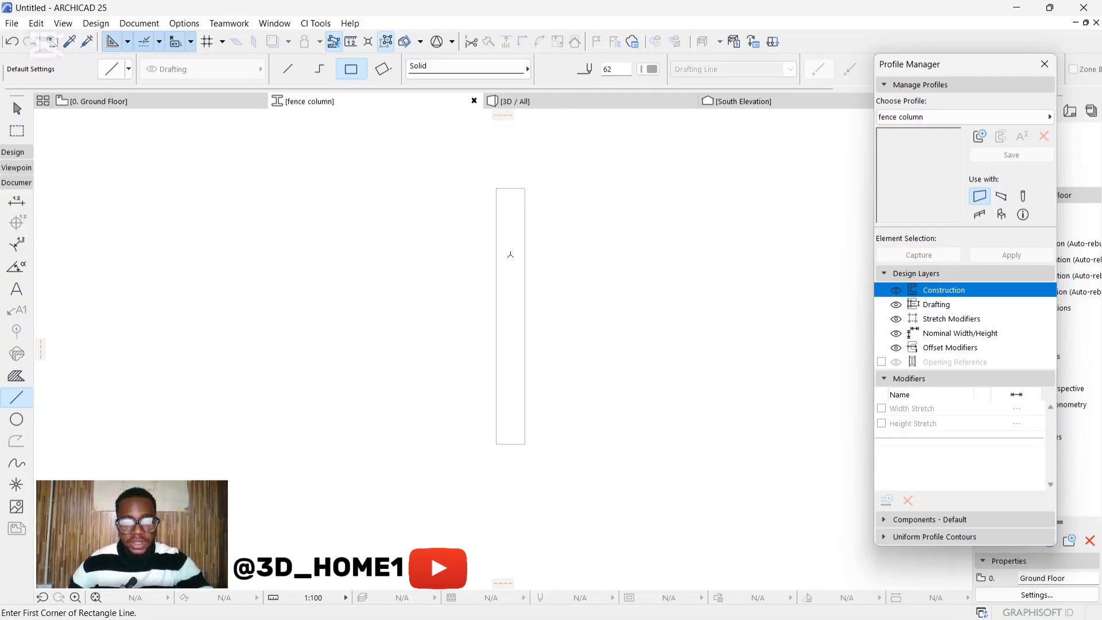
scroll(521, 274, "down", 2)
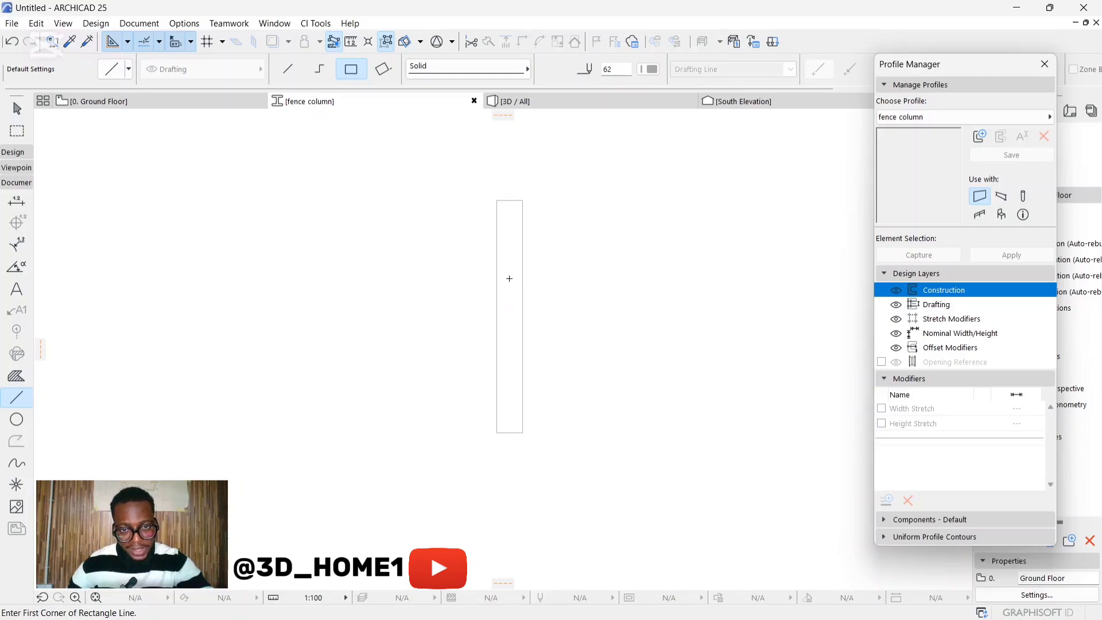
scroll(514, 308, "up", 1)
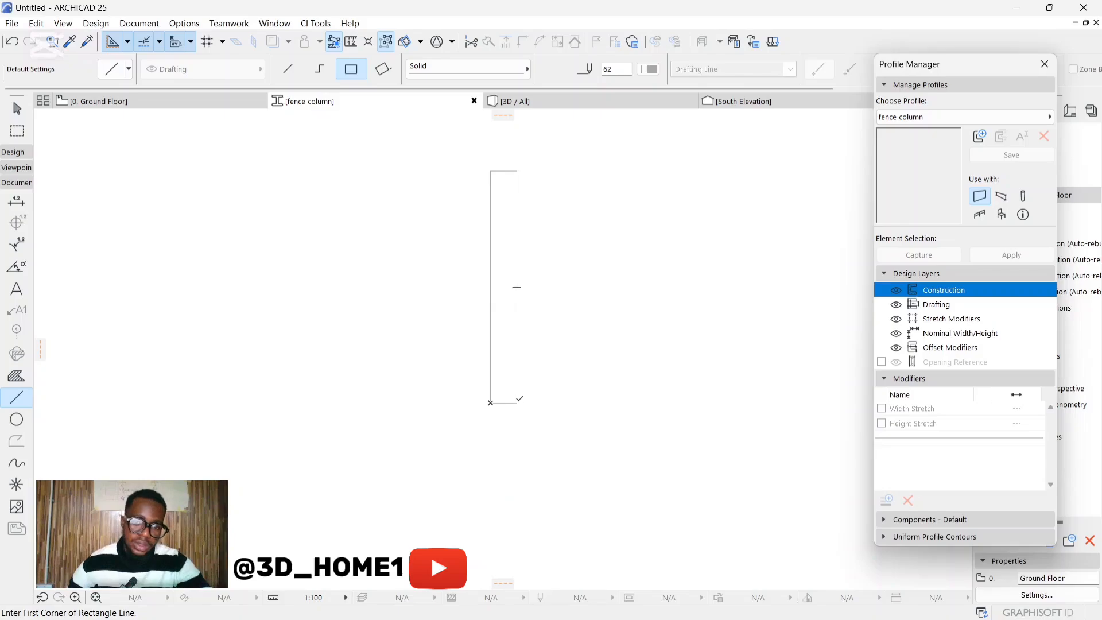
key("Escape")
Draw a single horizontal line 100 long outward from the rectangle's lower-right corner
scroll(506, 405, "down", 1)
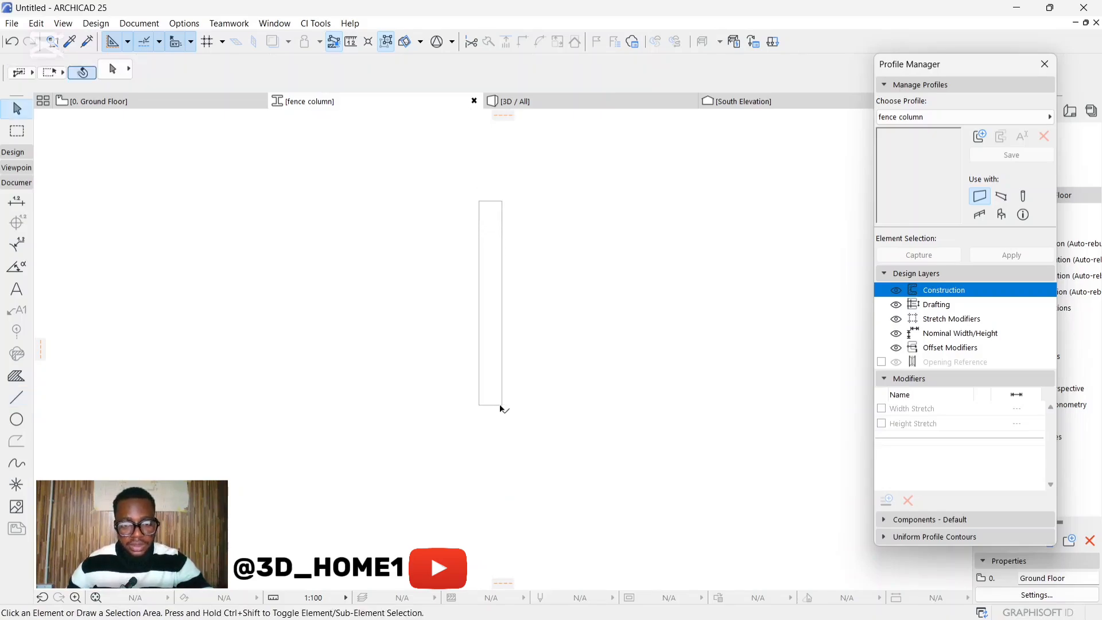
scroll(499, 404, "up", 1)
left_click(16, 397)
scroll(534, 399, "up", 1)
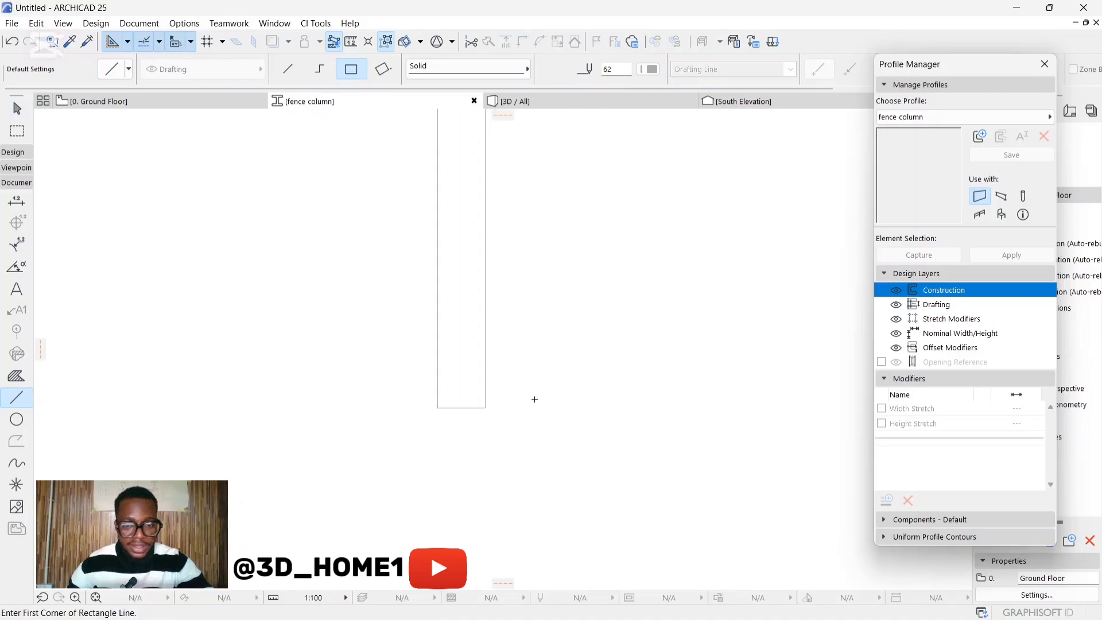
scroll(460, 406, "up", 3)
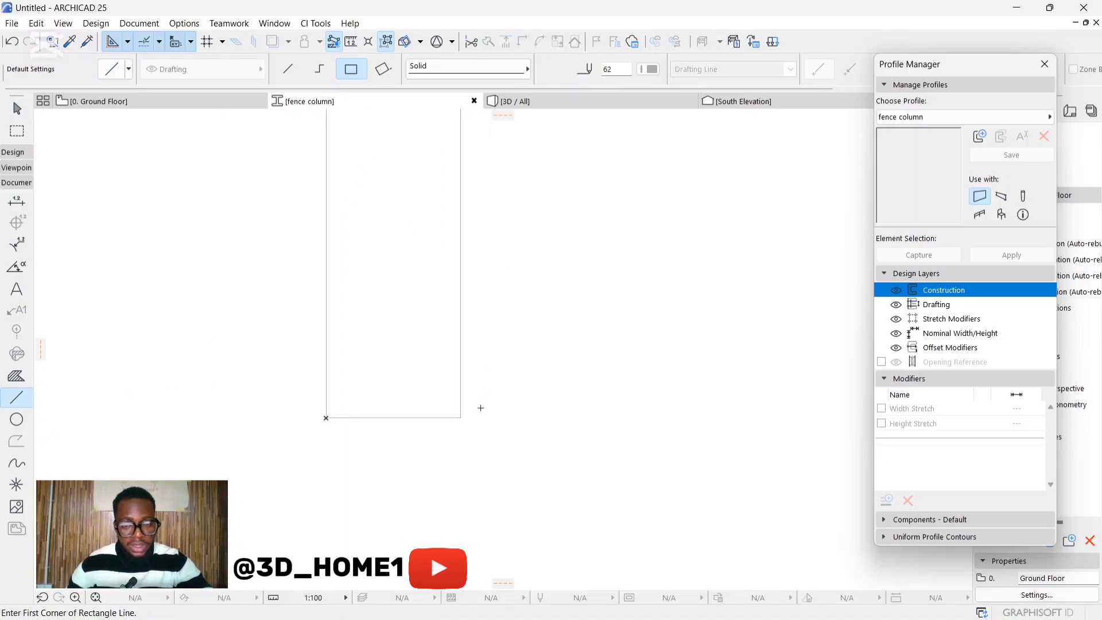
scroll(463, 406, "up", 2)
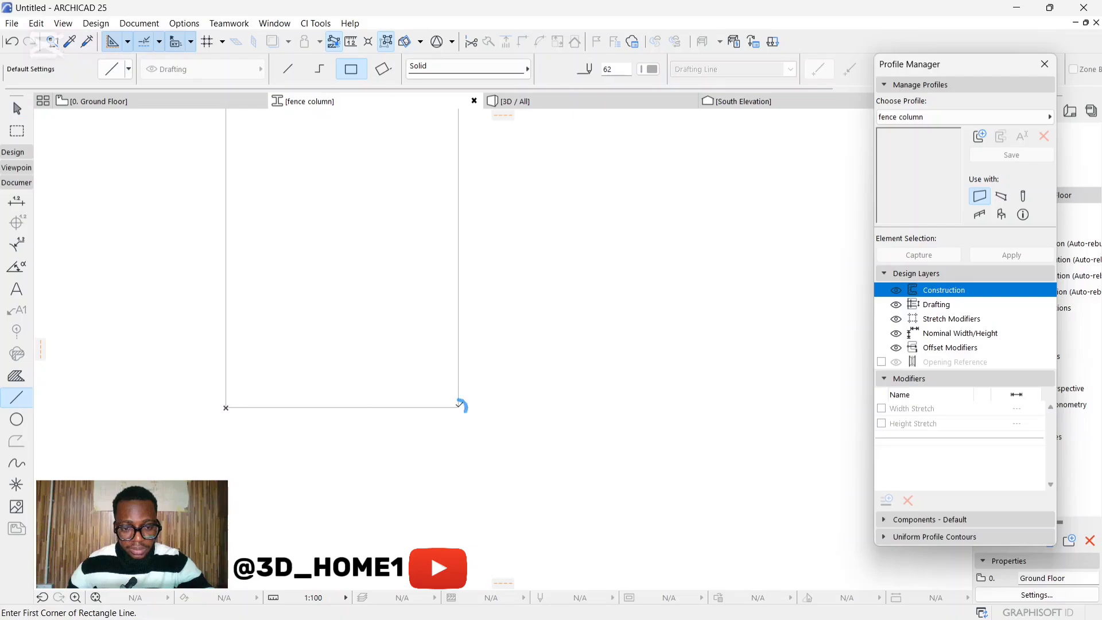
left_click(458, 408)
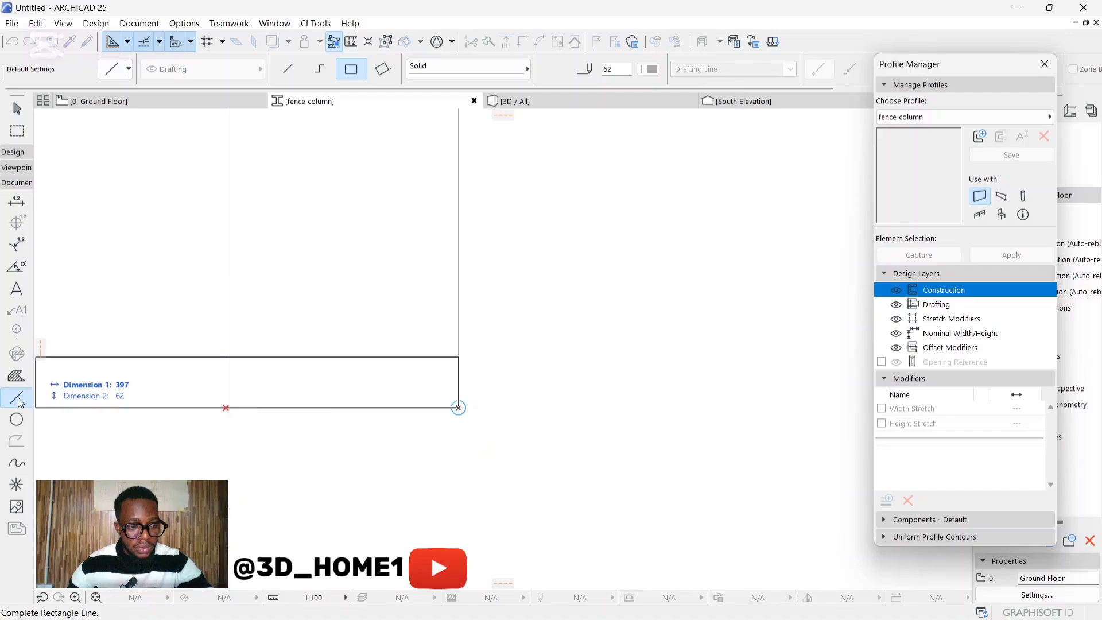
left_click(287, 69)
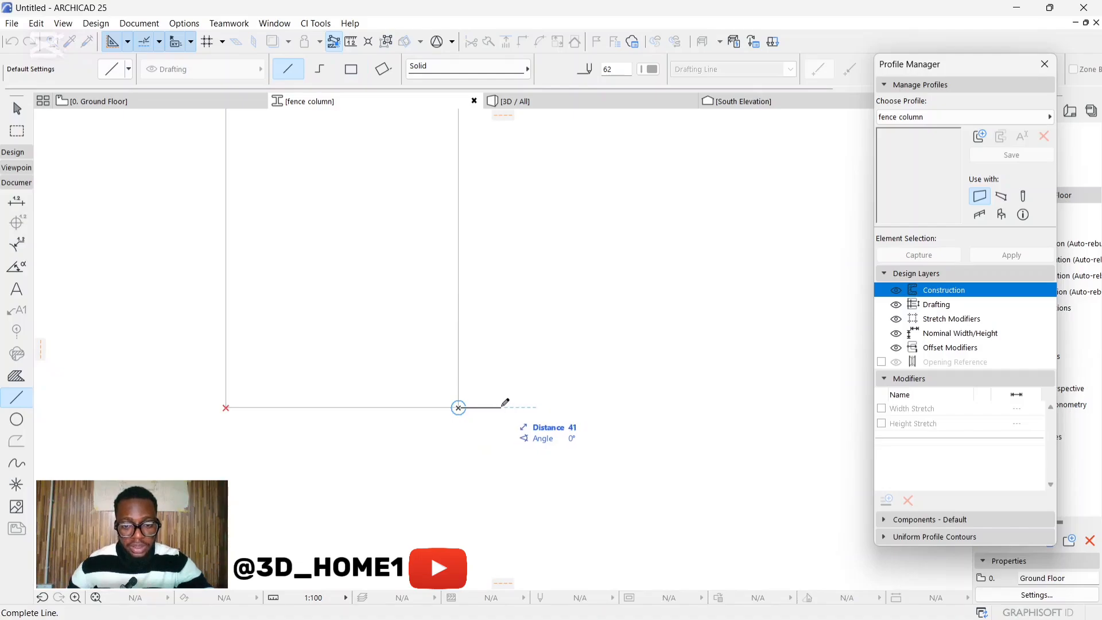
scroll(505, 403, "down", 2)
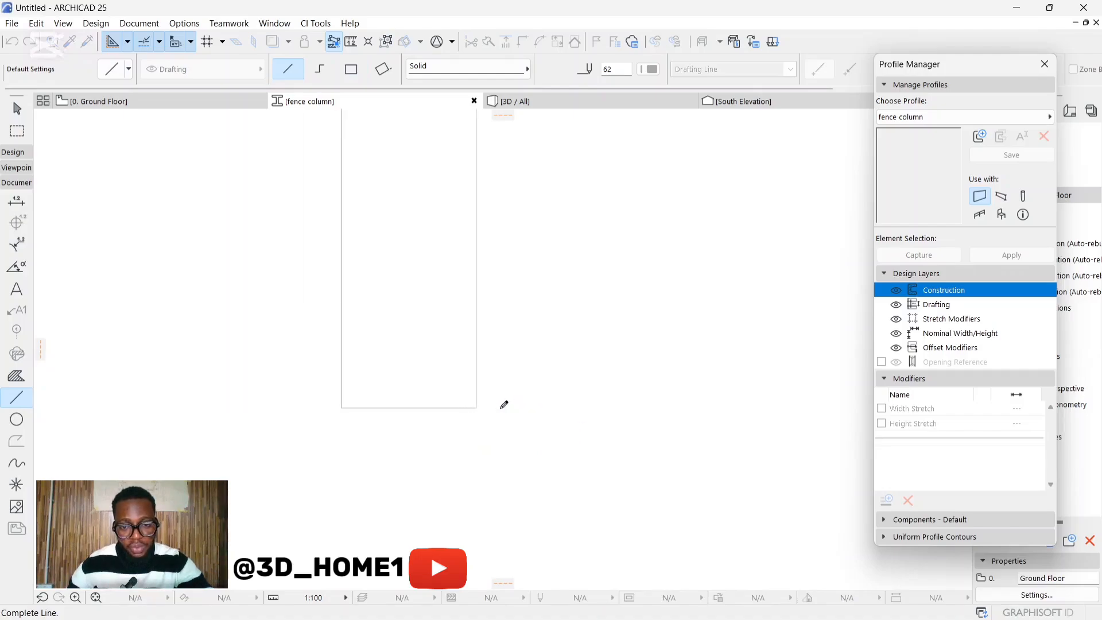
left_click(513, 403)
scroll(519, 403, "down", 3)
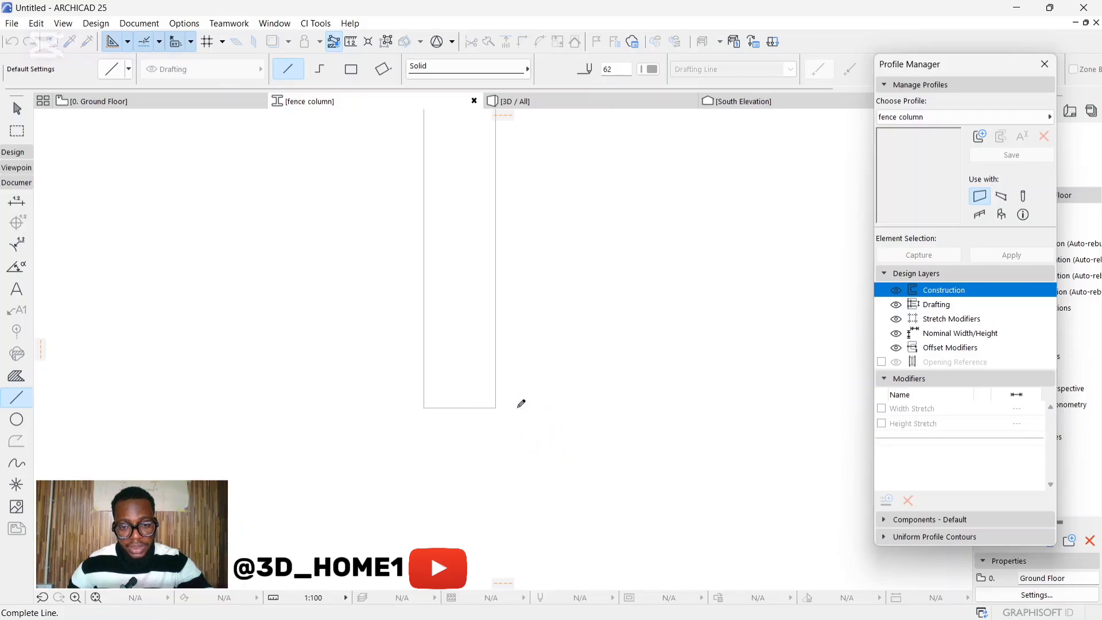
scroll(519, 403, "down", 2)
scroll(519, 404, "up", 1)
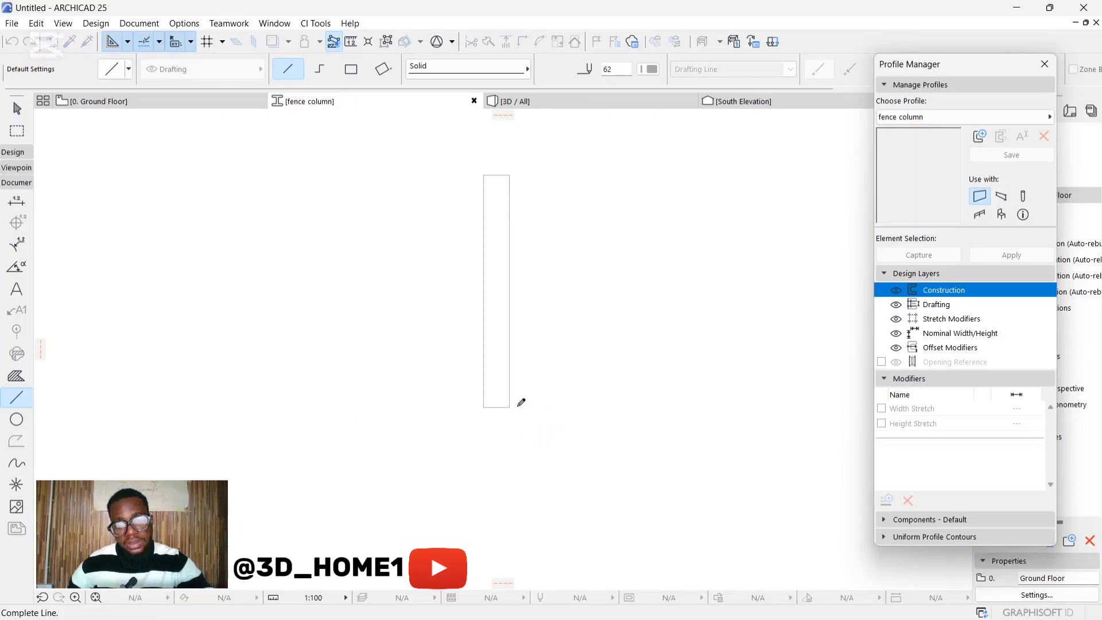
scroll(522, 395, "up", 3)
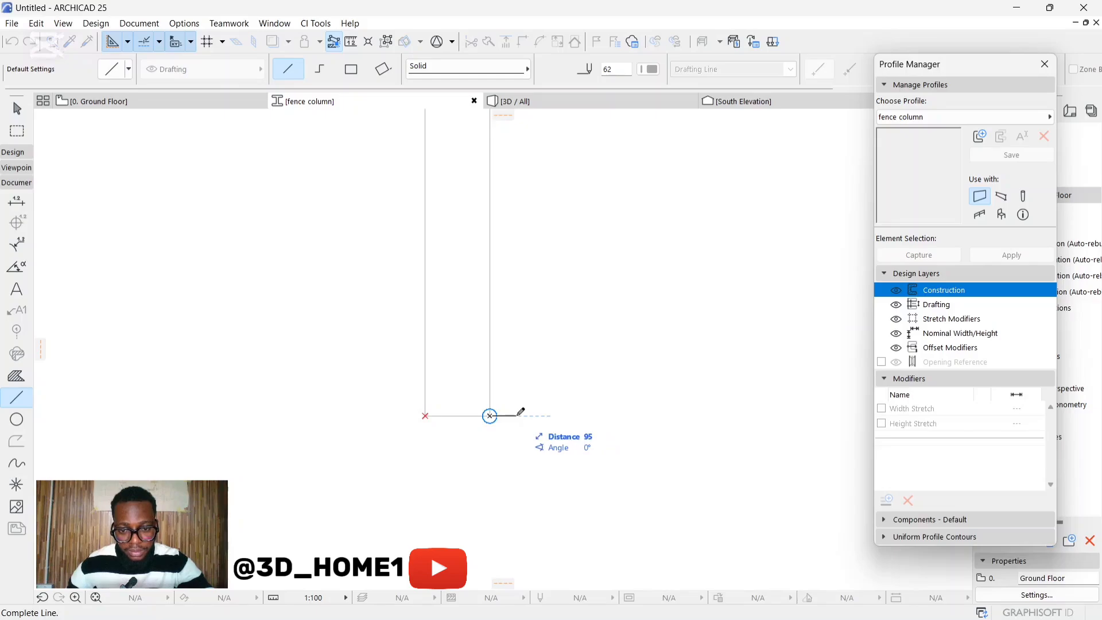
type("100")
key("Return")
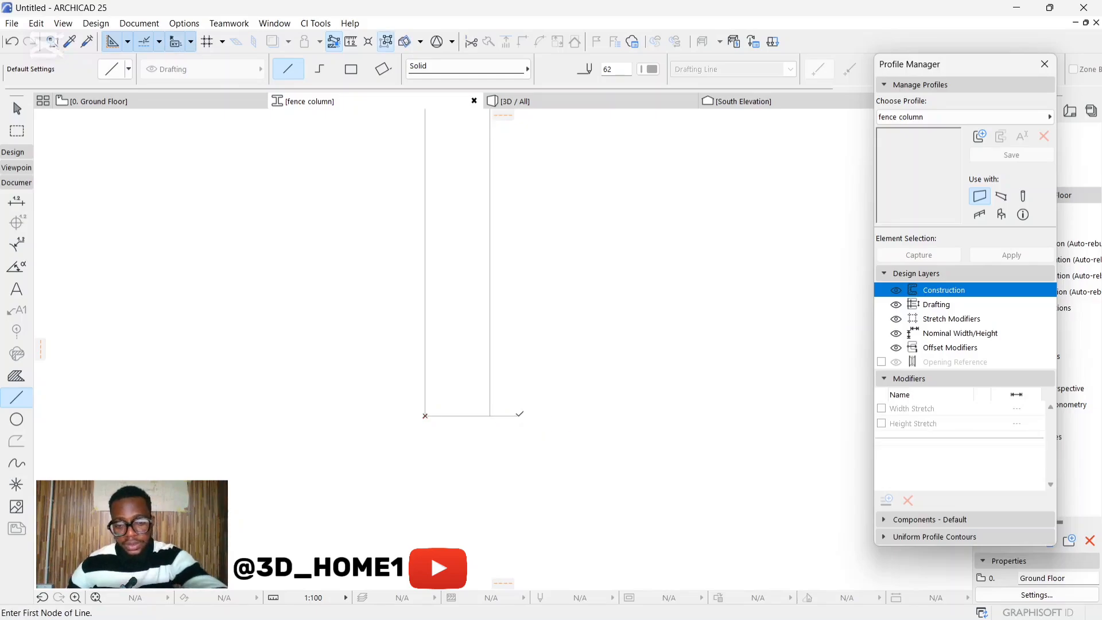
Draw a vertical line about 272 long up from the base line's outer end, plus a sloped line about 100 long at 148° toward the rectangle
left_click(519, 415)
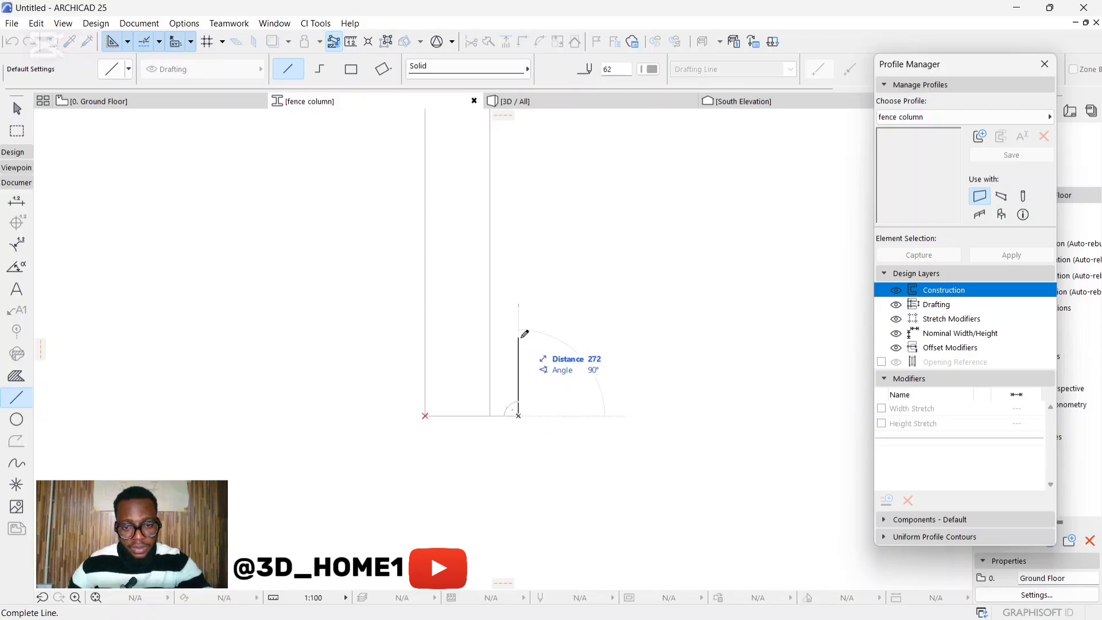
left_click(519, 337)
left_click(519, 337)
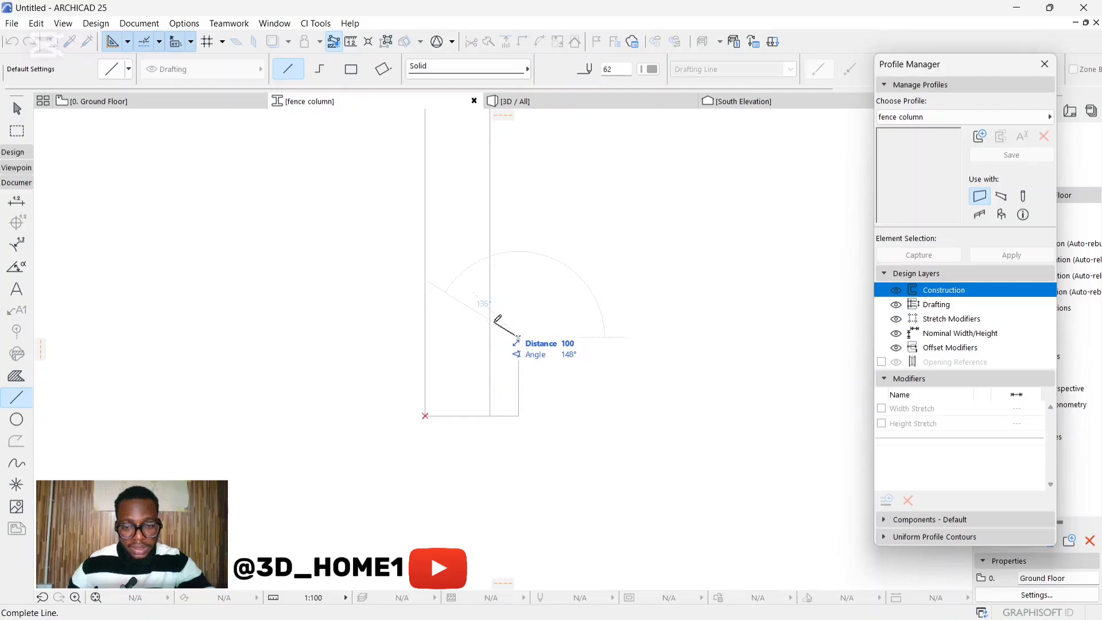
left_click(495, 323)
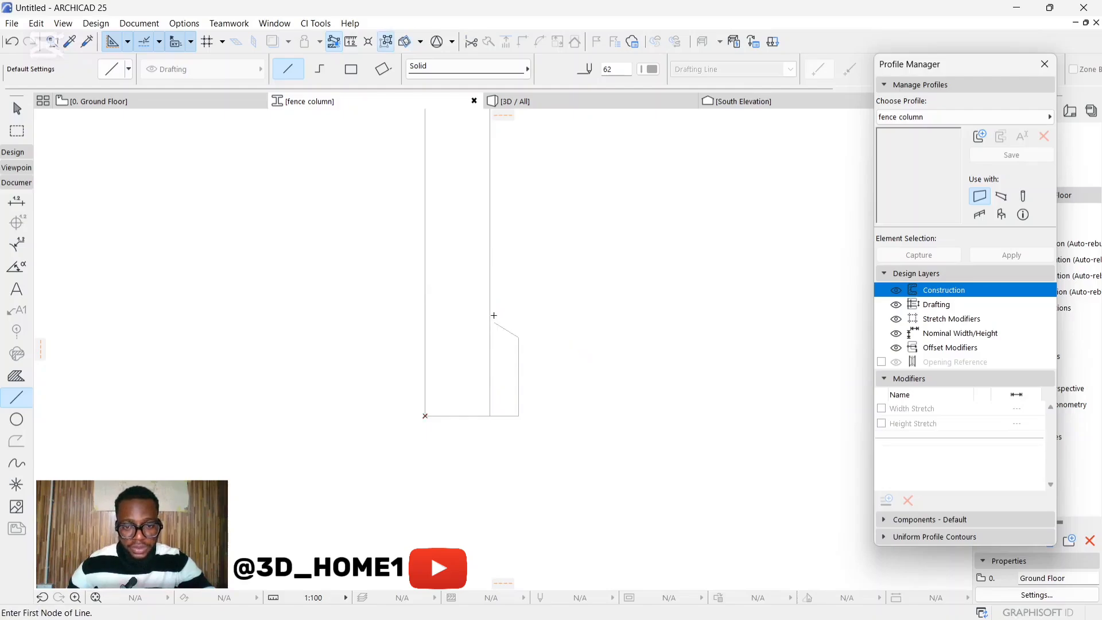
Draw a vertical line up from the slope's inner end, plus a small rectangular ledge closed by a line about 56 long to the column's edge
left_click(495, 322)
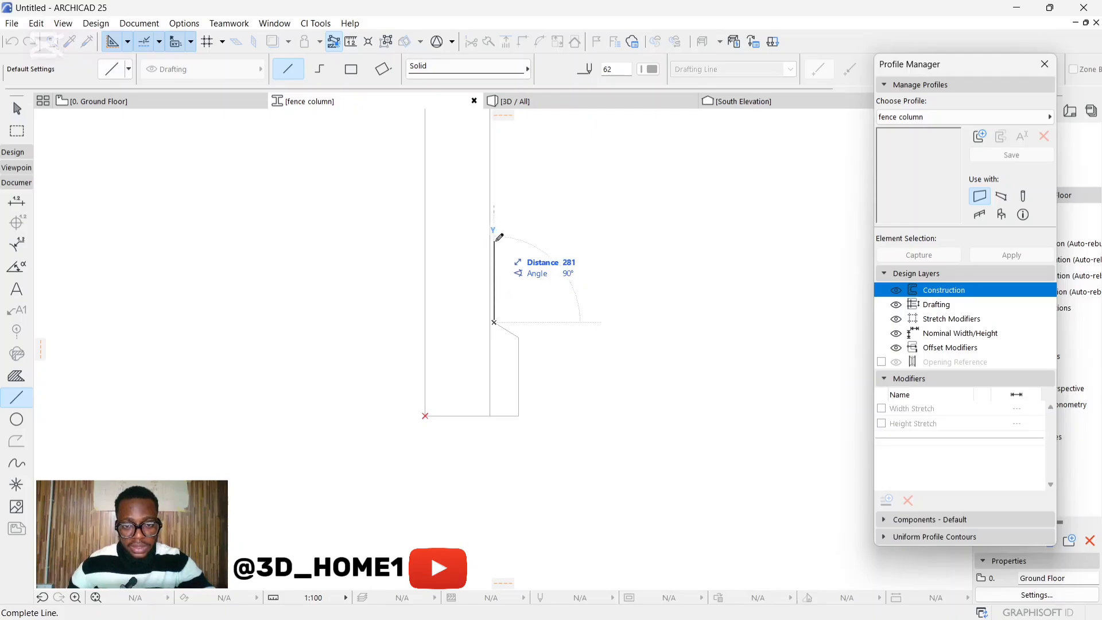
scroll(497, 284, "up", 1)
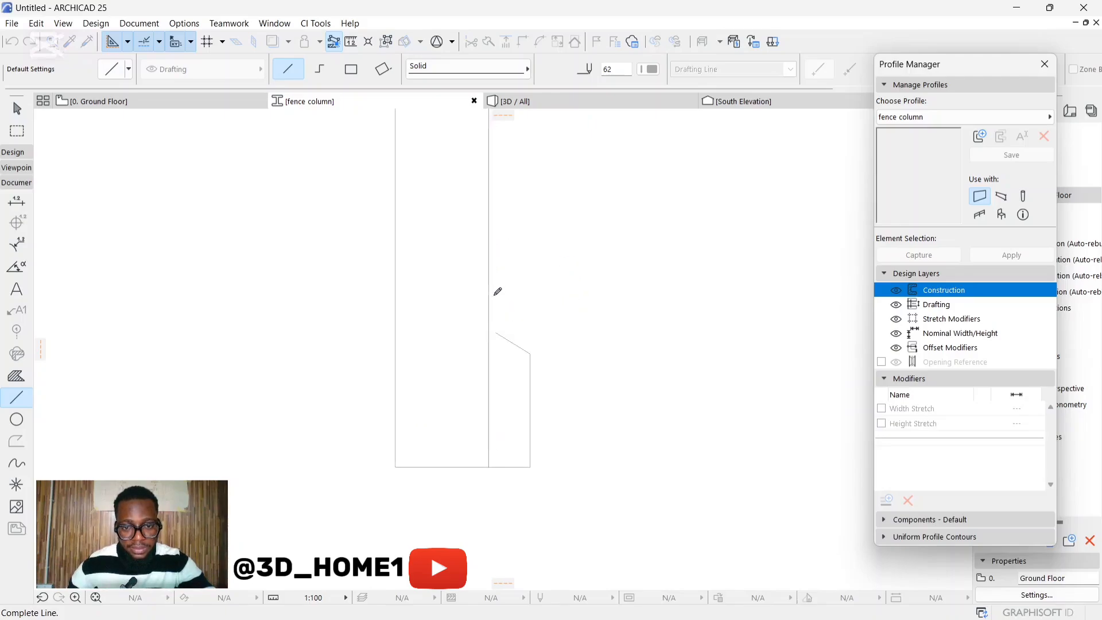
left_click(494, 291)
left_click(495, 291)
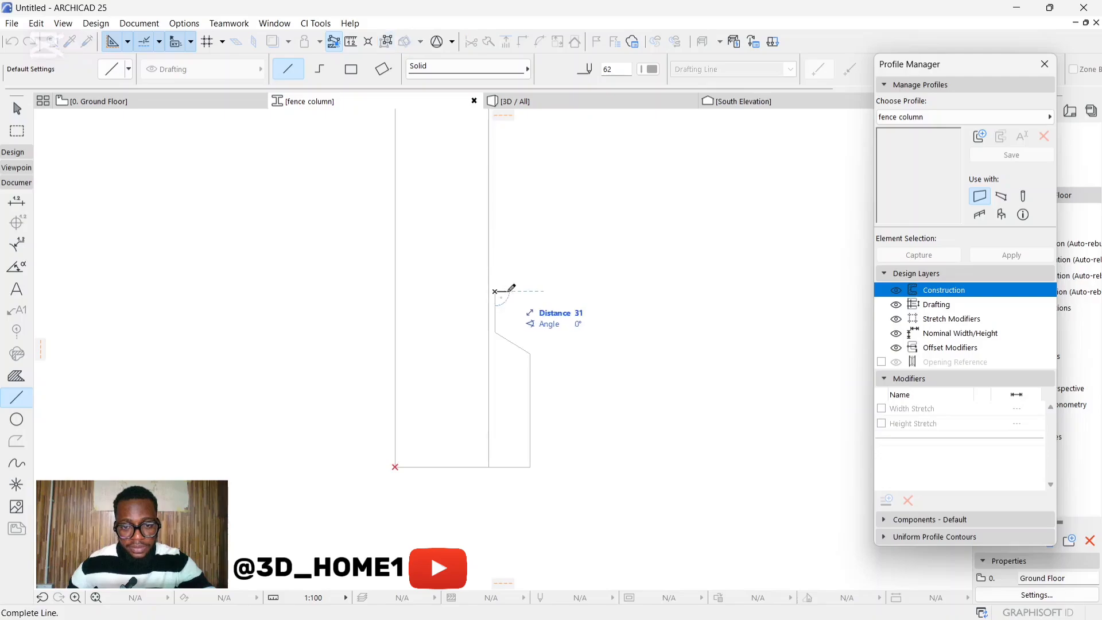
left_click(513, 291)
left_click(511, 291)
left_click(511, 278)
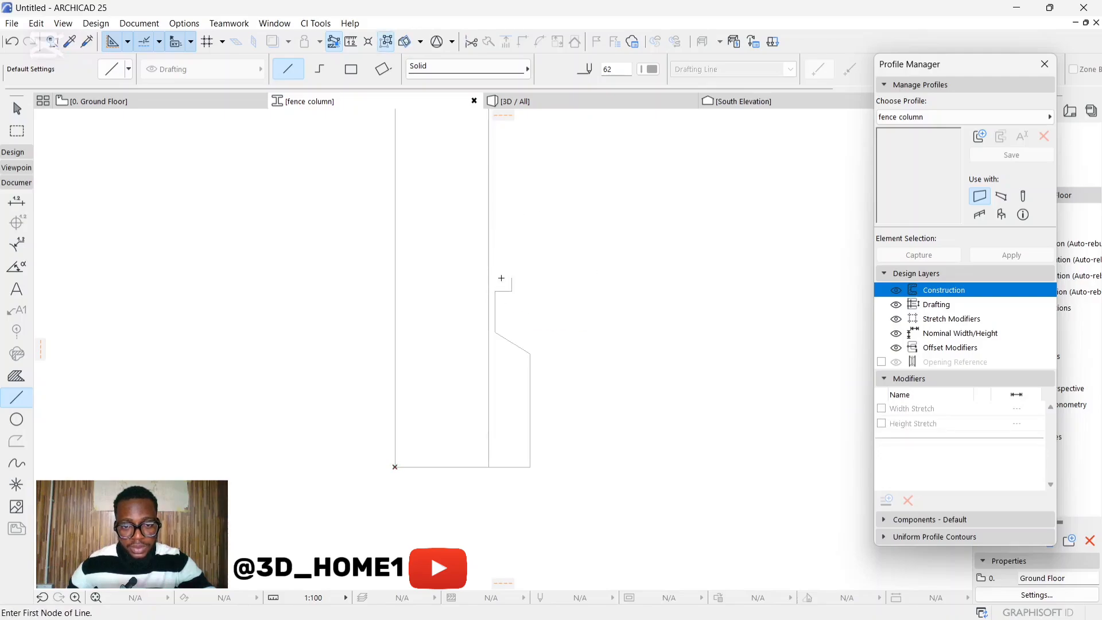
left_click(512, 278)
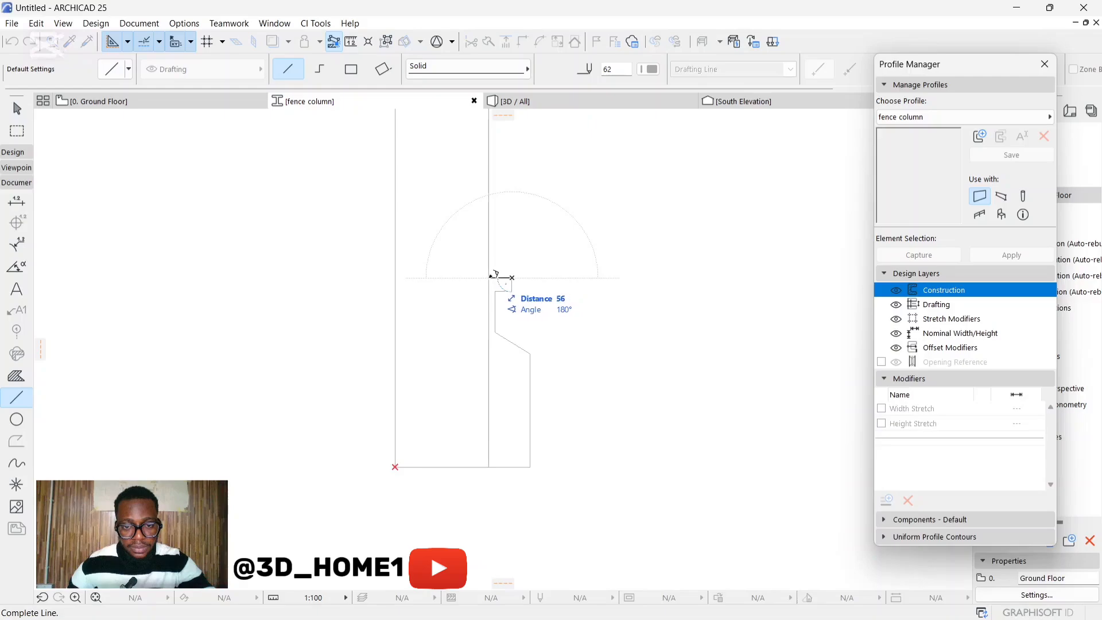
left_click(489, 278)
scroll(489, 282, "down", 3)
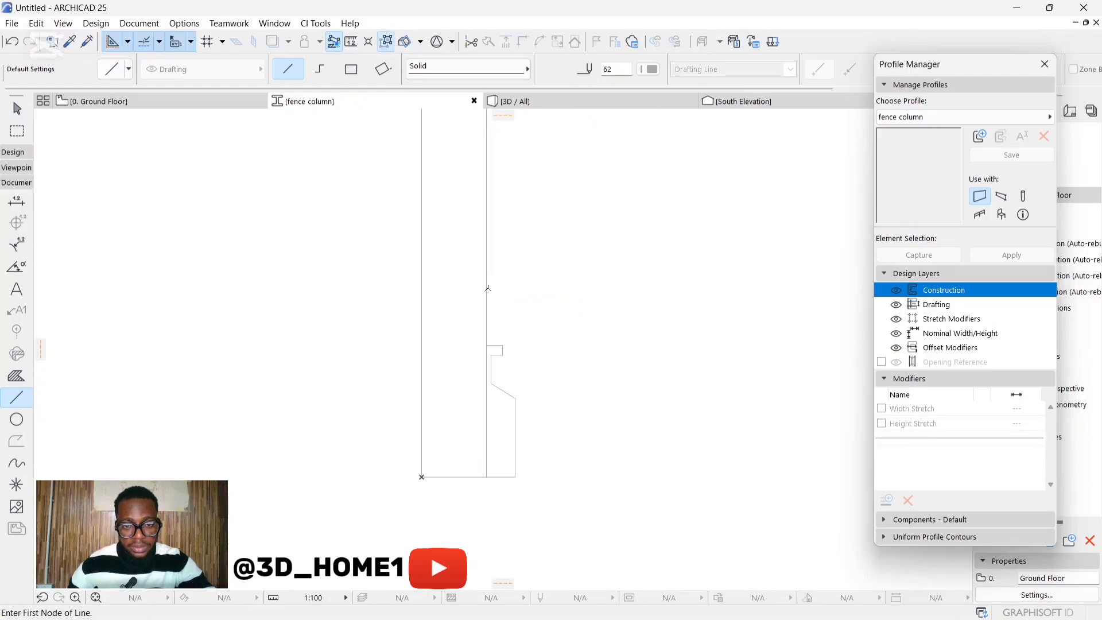
Draw a narrow rectangle about 16 wide and 318 high against the column's right edge, above the small ledge
left_click(486, 300)
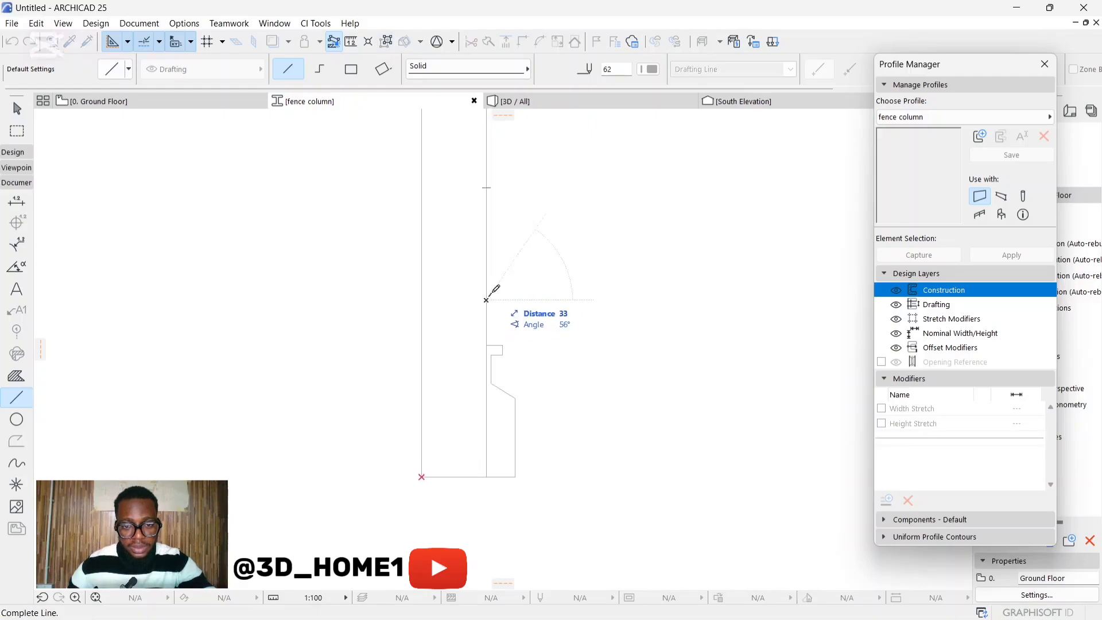
left_click(351, 69)
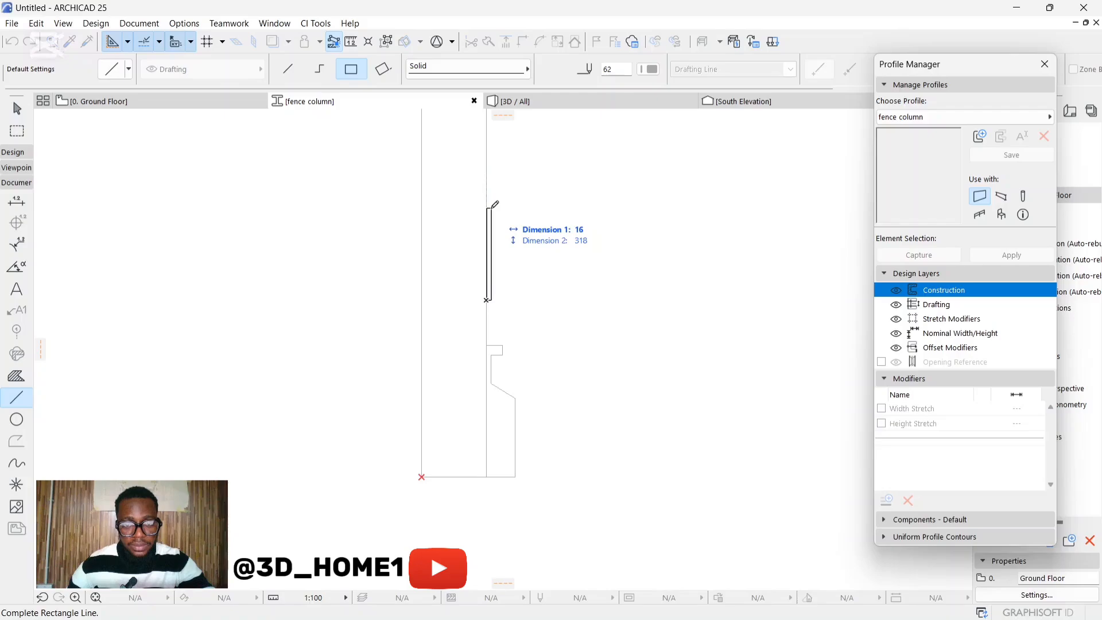
left_click(490, 208)
scroll(490, 284, "down", 3)
scroll(490, 284, "up", 3)
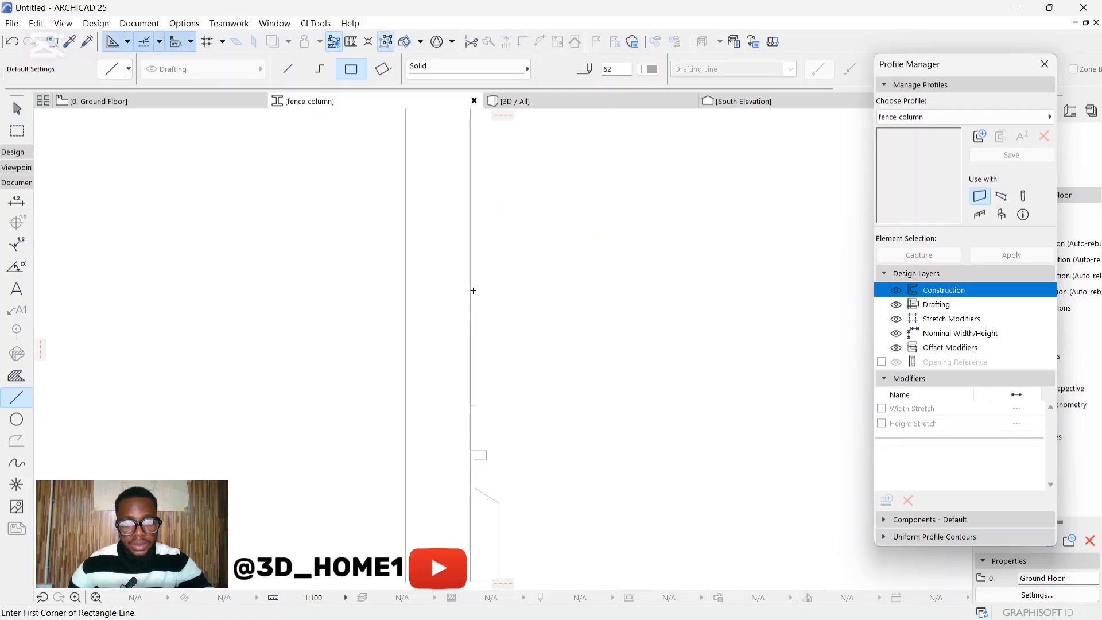
left_click(471, 301)
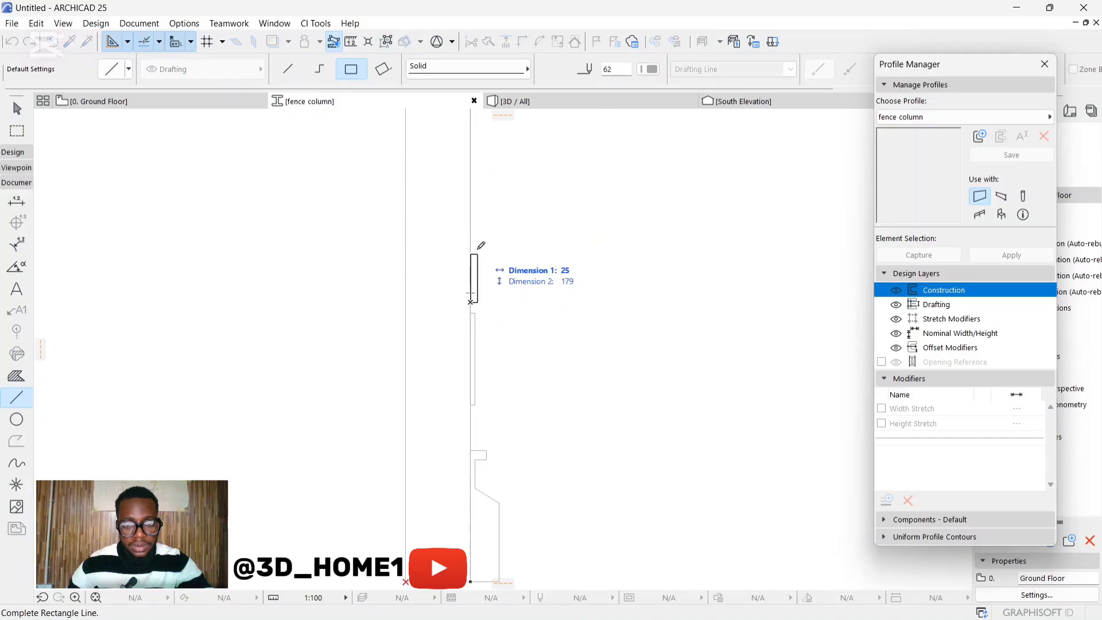
key("Escape")
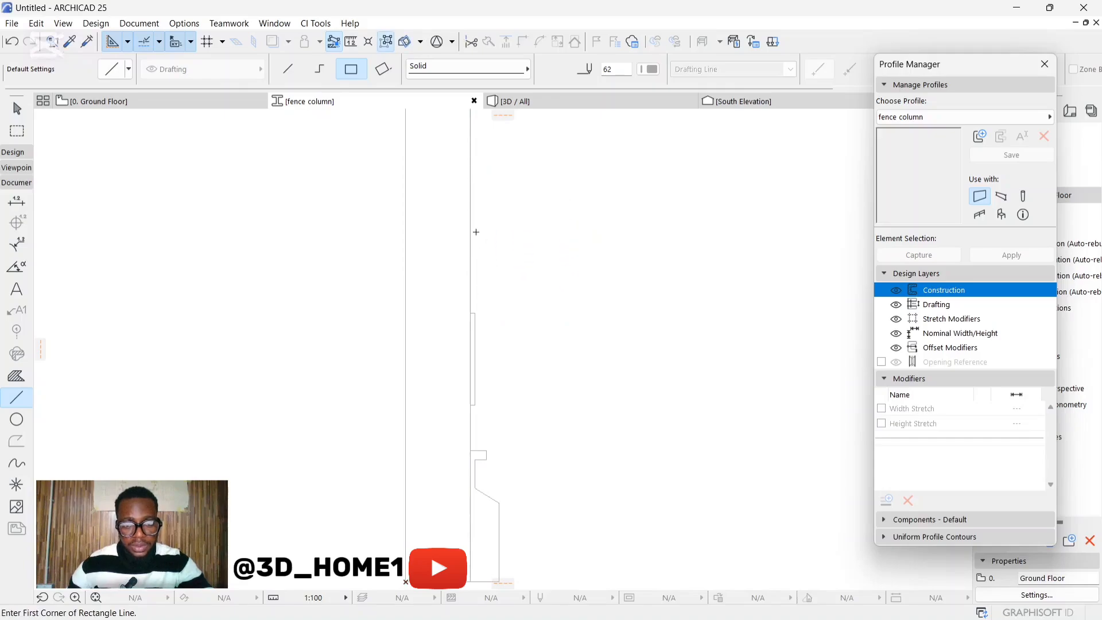
left_click(474, 318, "shift")
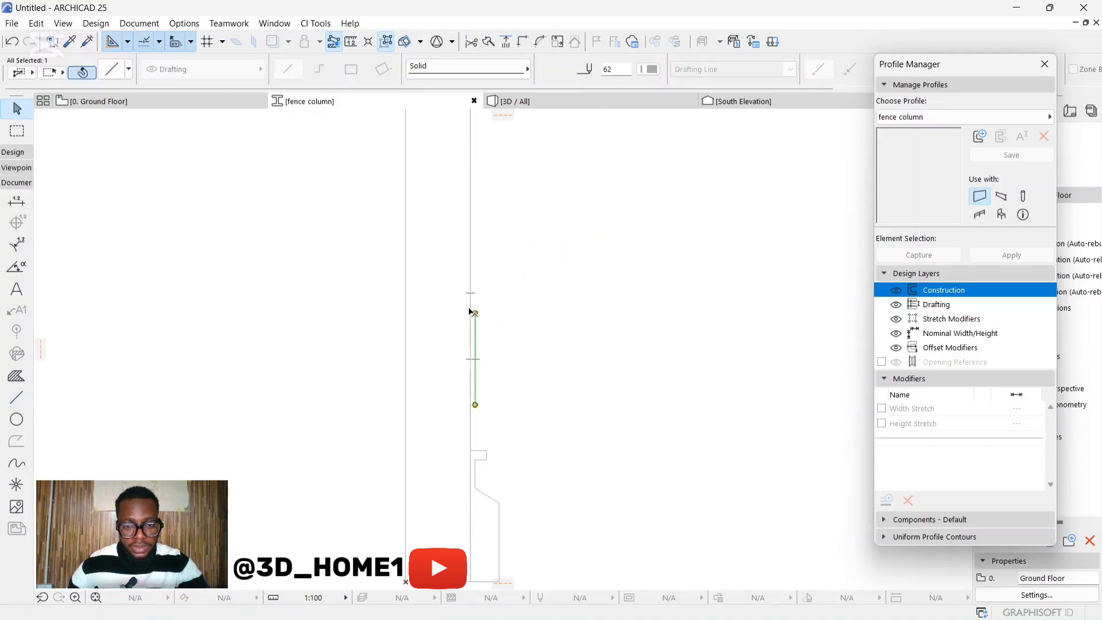
left_click(472, 308)
key("Escape")
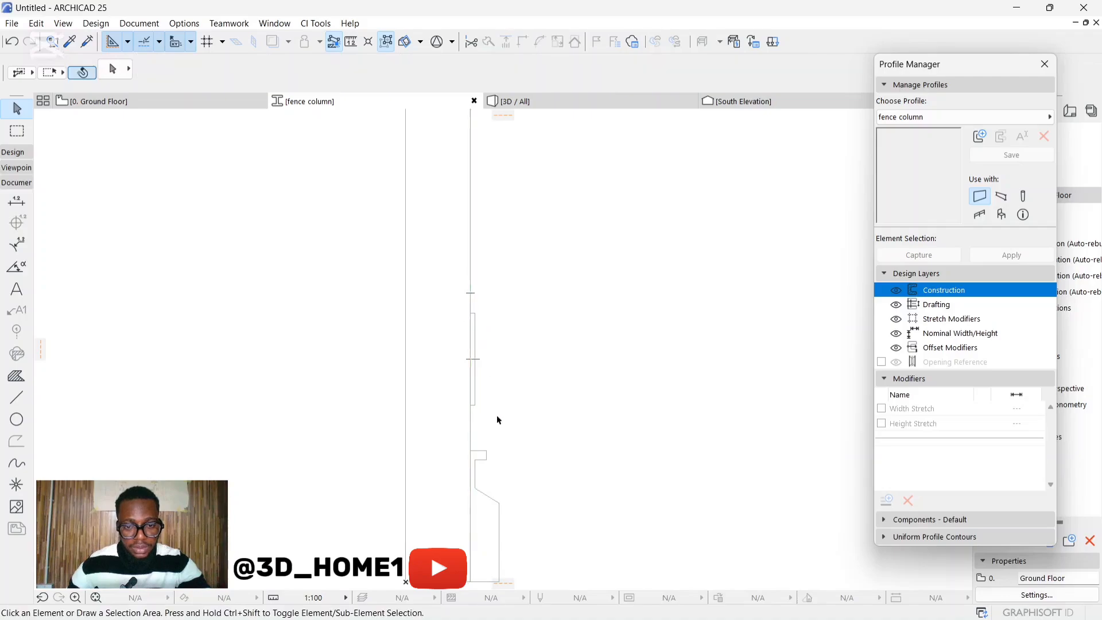
Copy only the narrow rectangle's four lines upward along the column's right edge, with a small gap above the original
left_click(498, 416)
left_click(466, 298)
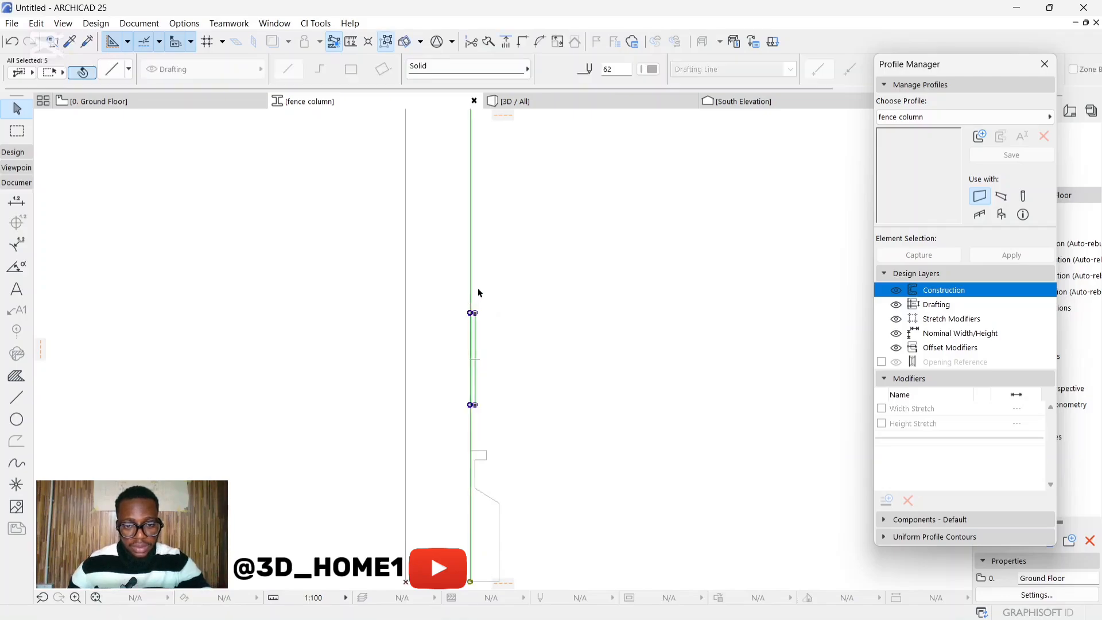
left_click(473, 313)
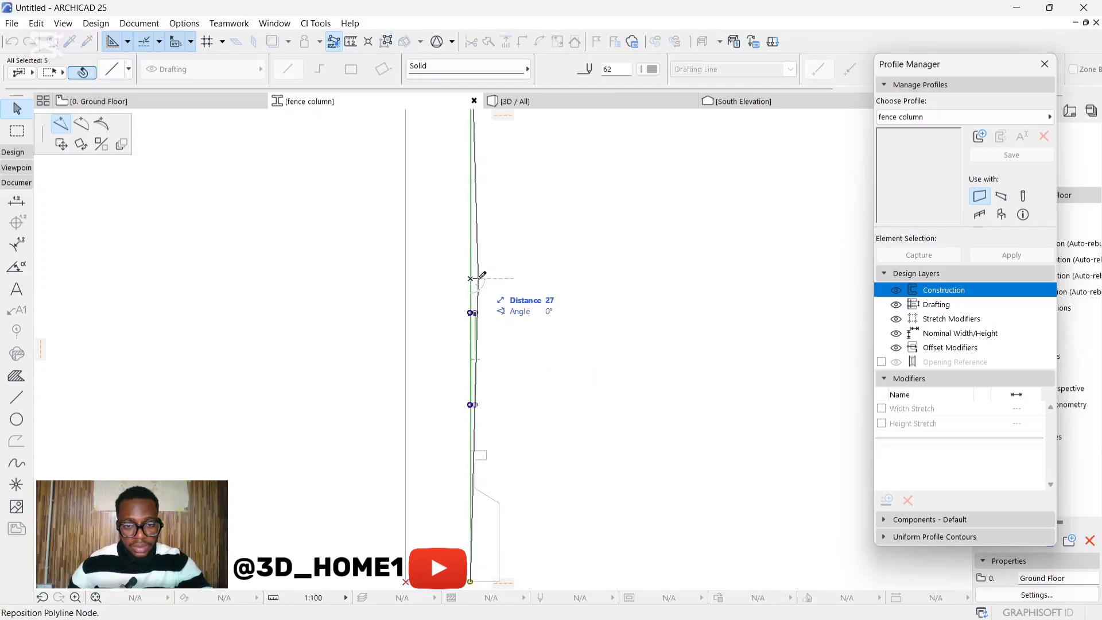
key("Escape")
left_click(471, 285)
key("Escape")
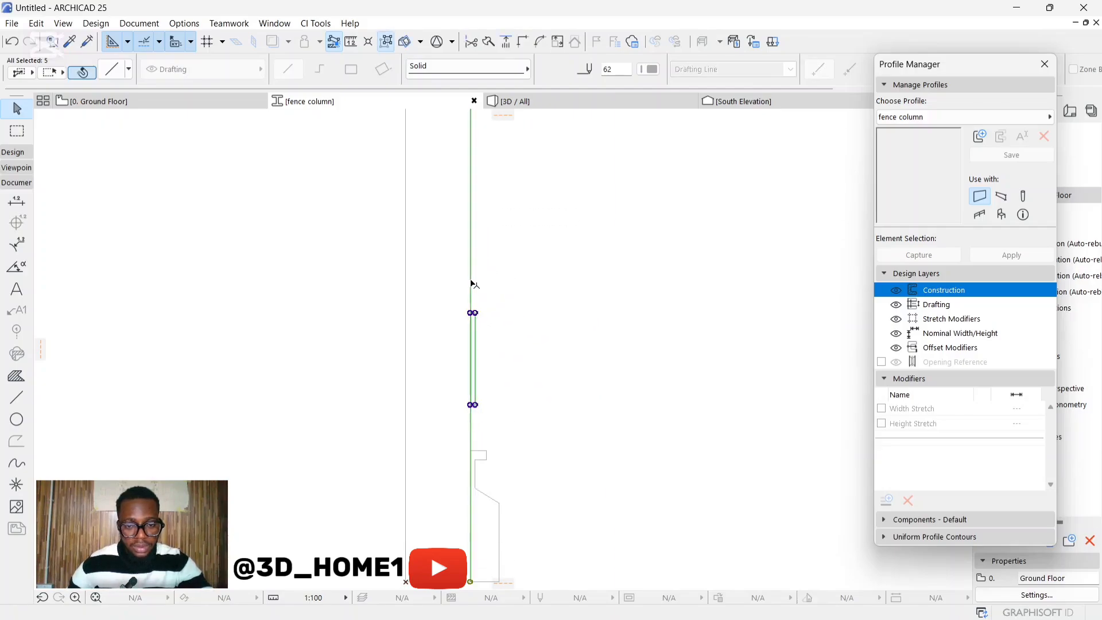
left_click(471, 285, "shift")
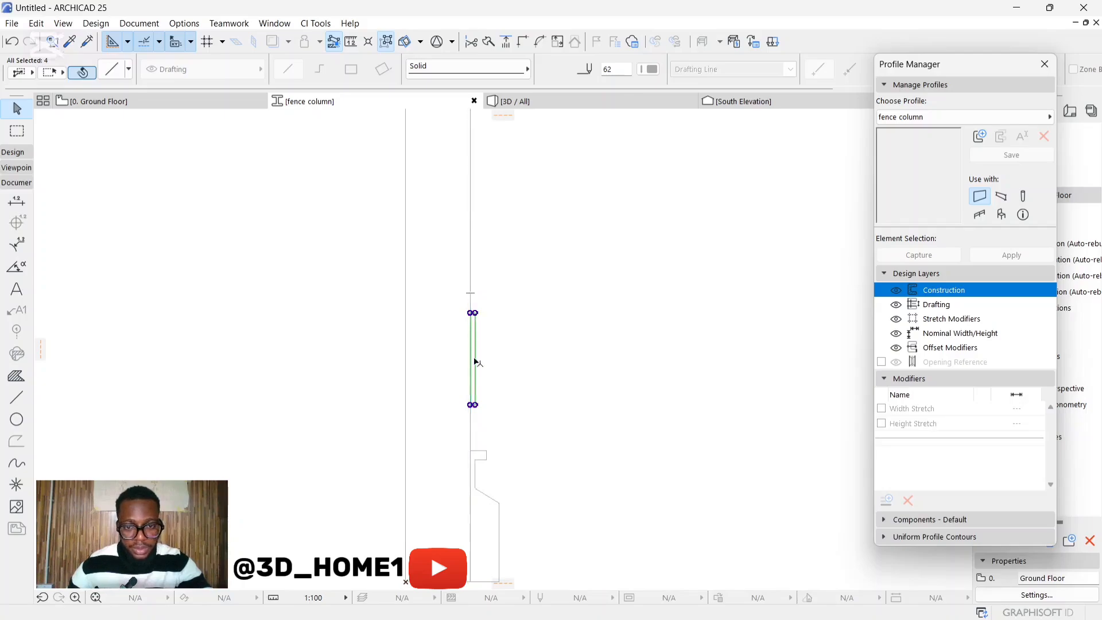
left_click(473, 405)
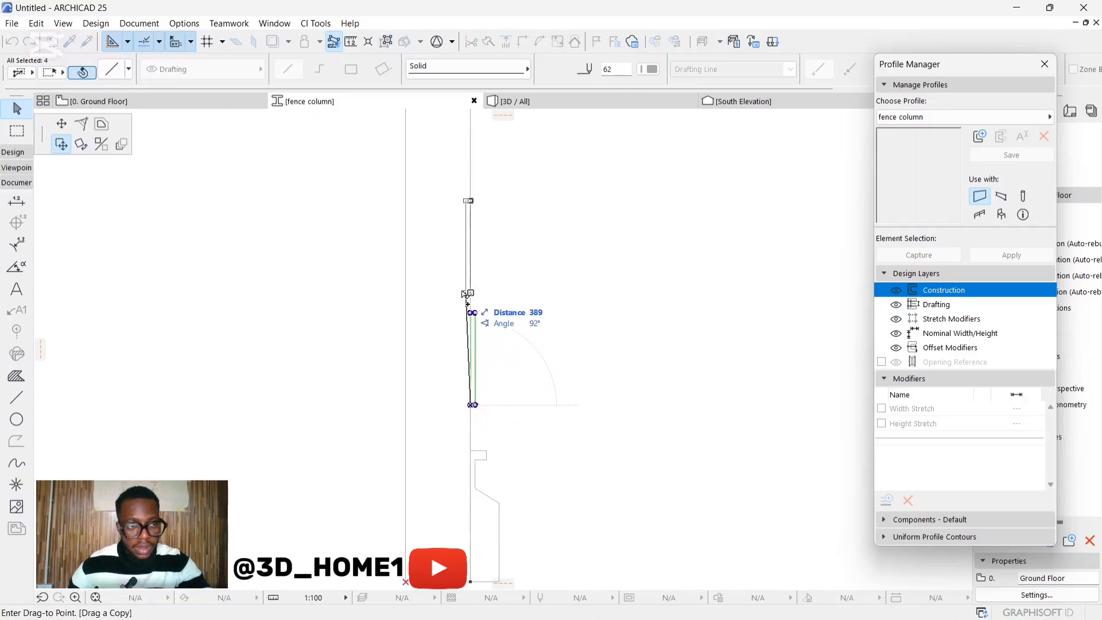
scroll(467, 371, "down", 3)
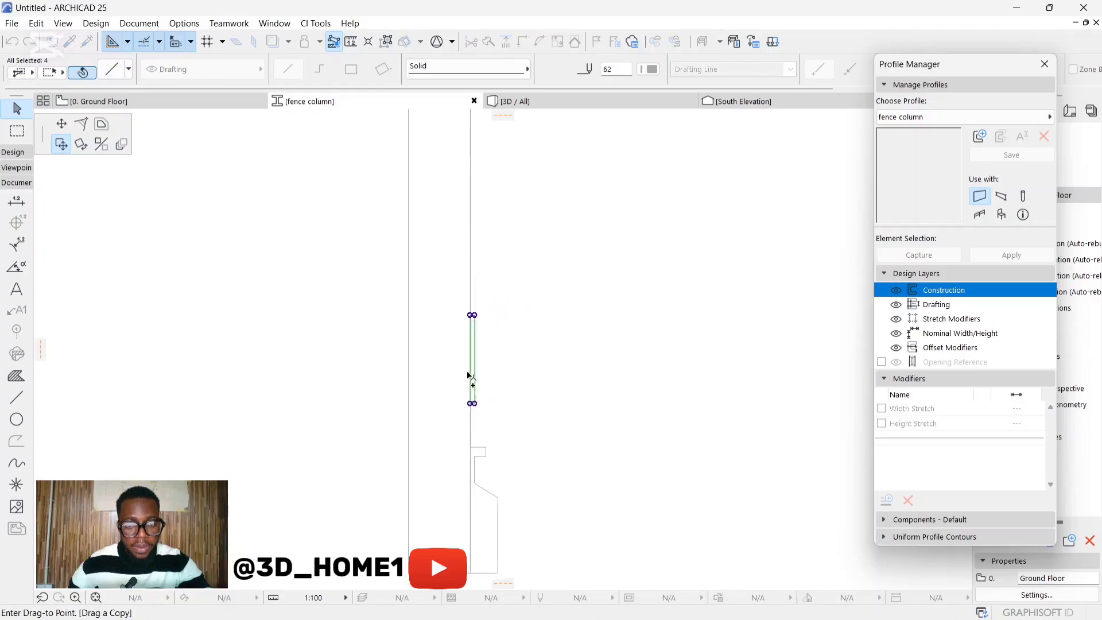
left_click(470, 326)
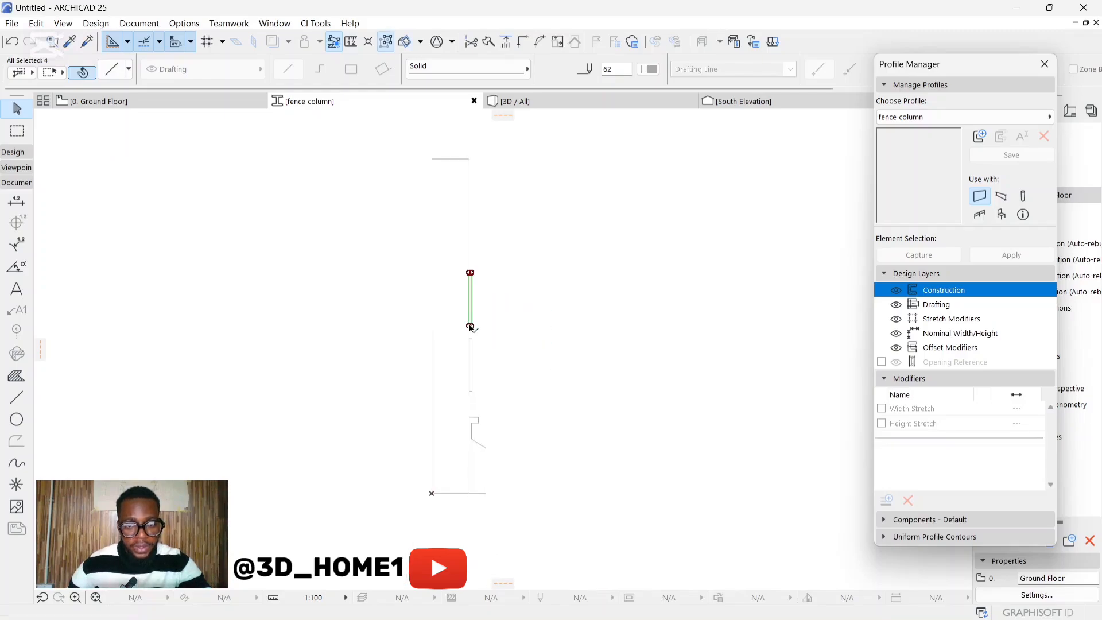
Copy the second narrow rectangle about 409 further up the column's right edge and clear the selection
left_click(471, 327)
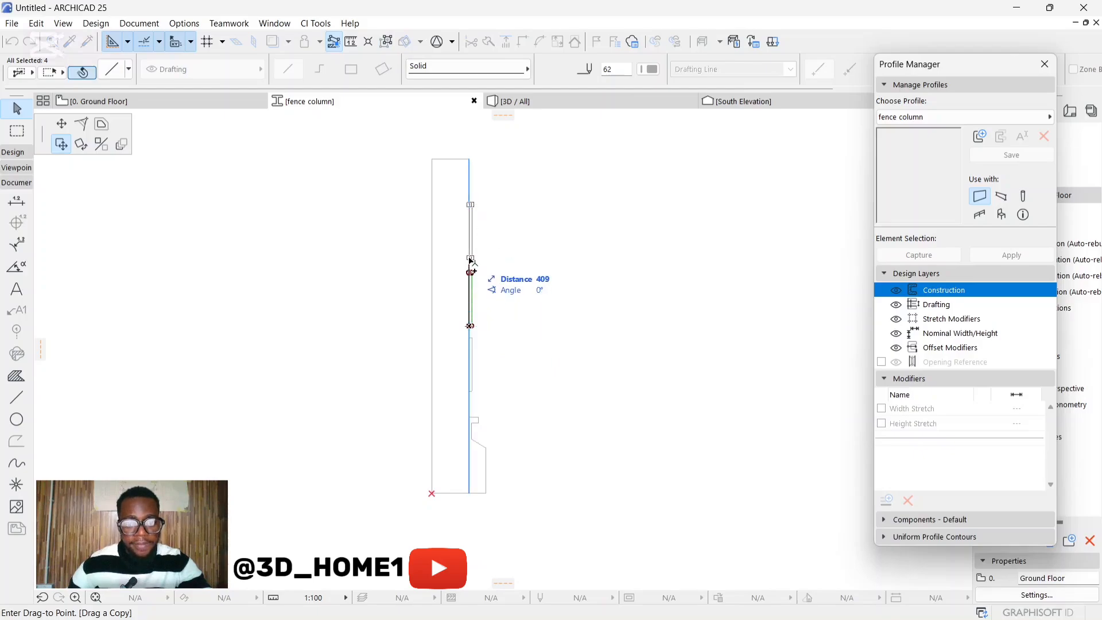
left_click(471, 260)
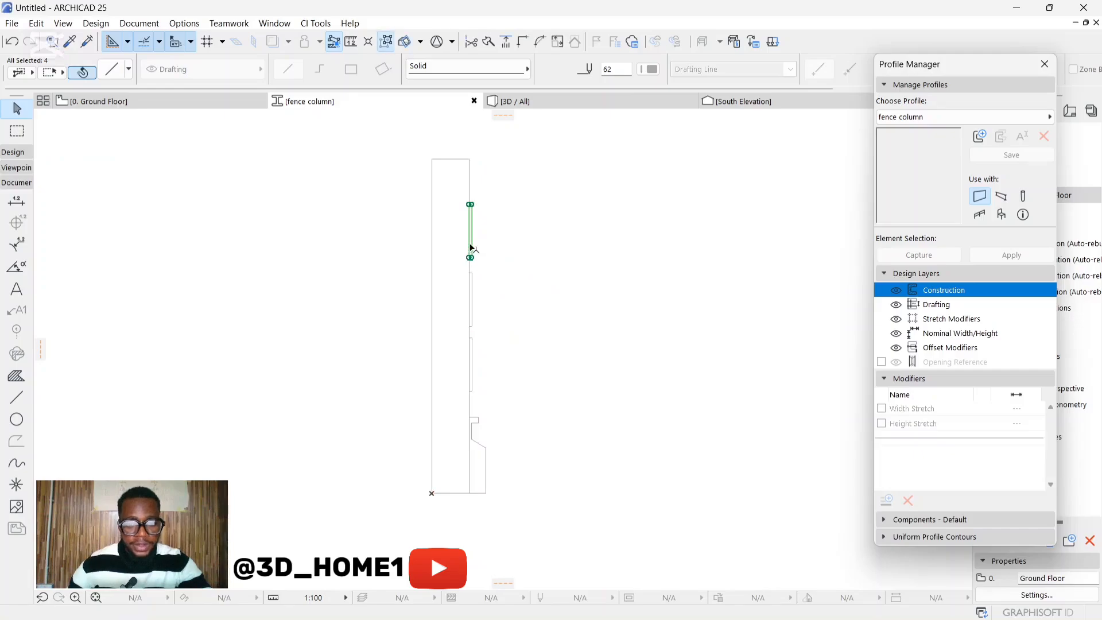
scroll(476, 175, "up", 2)
key("Escape")
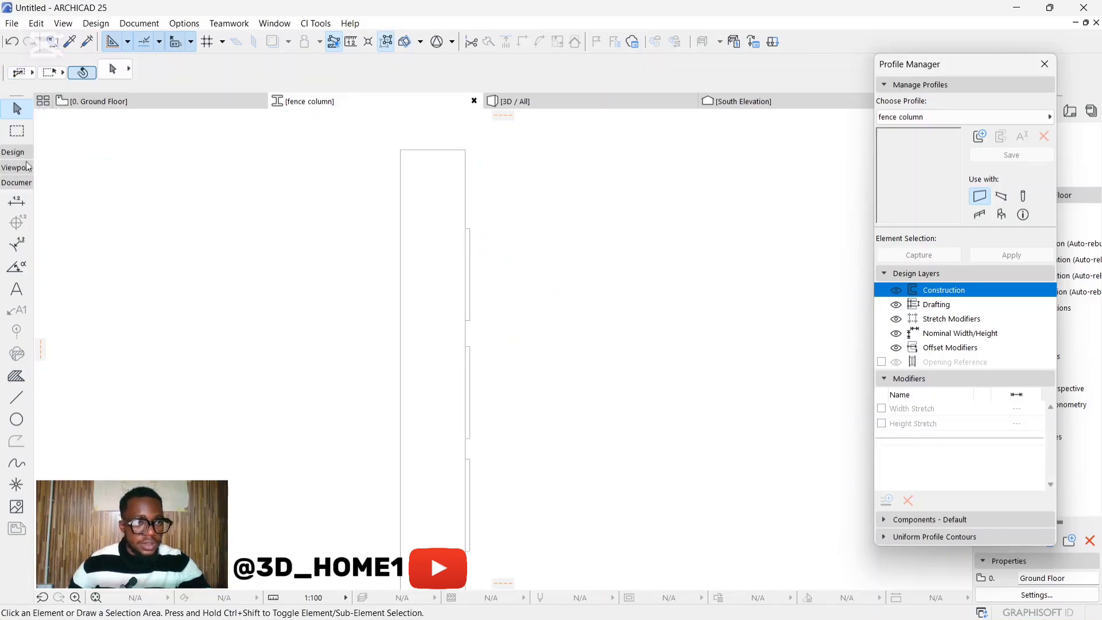
Draw a short horizontal line outward from the column's edge above the highest rectangle, plus a vertical line up to the column's top level
left_click(15, 397)
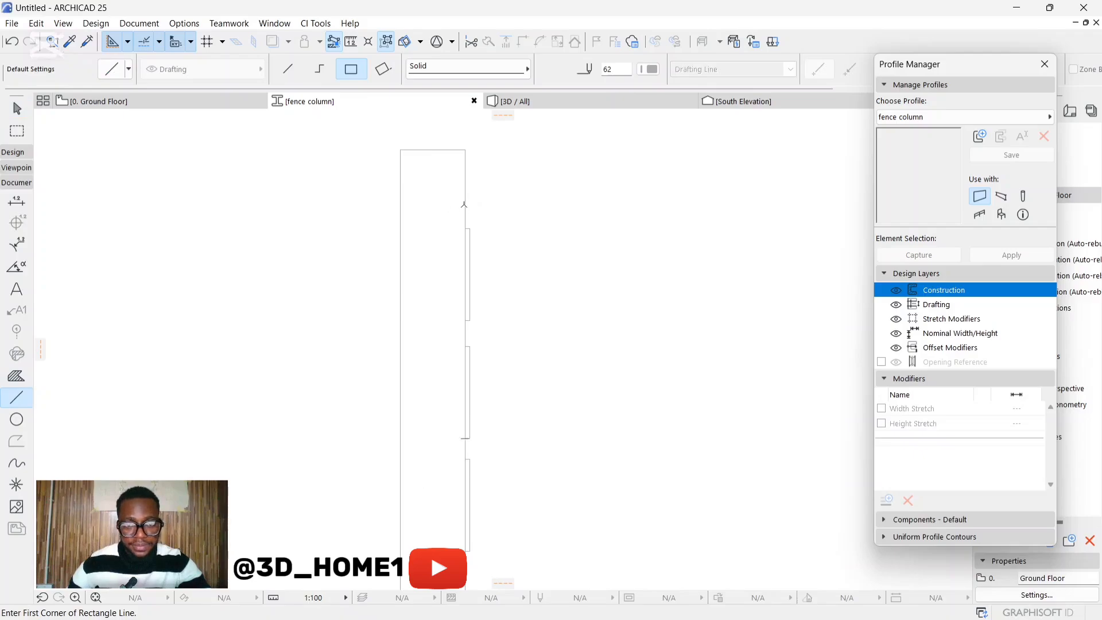
left_click(466, 205)
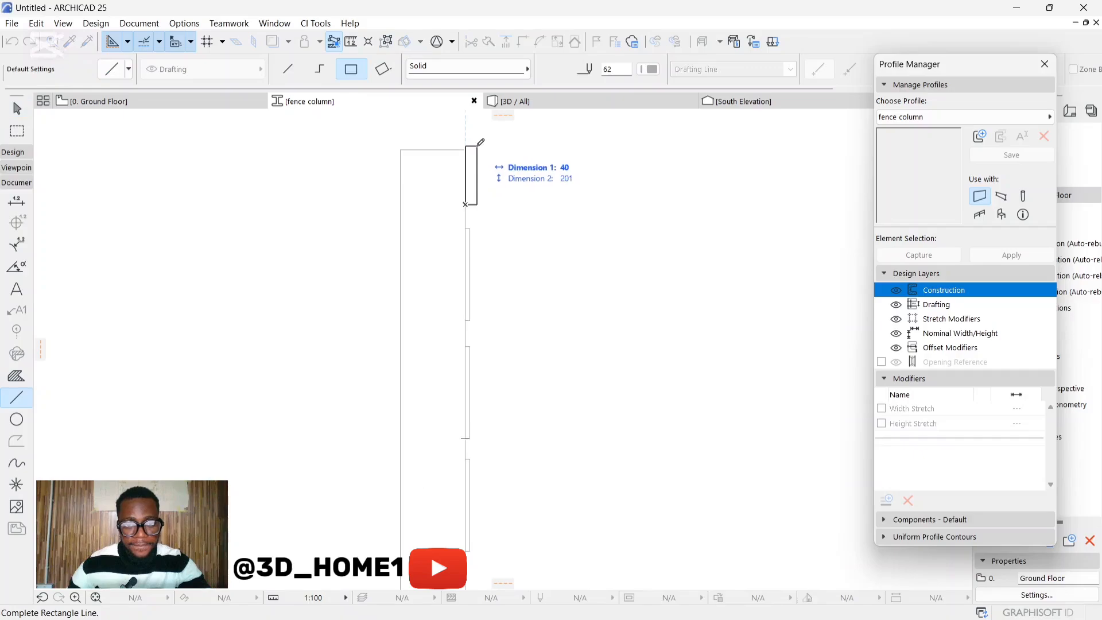
left_click(287, 69)
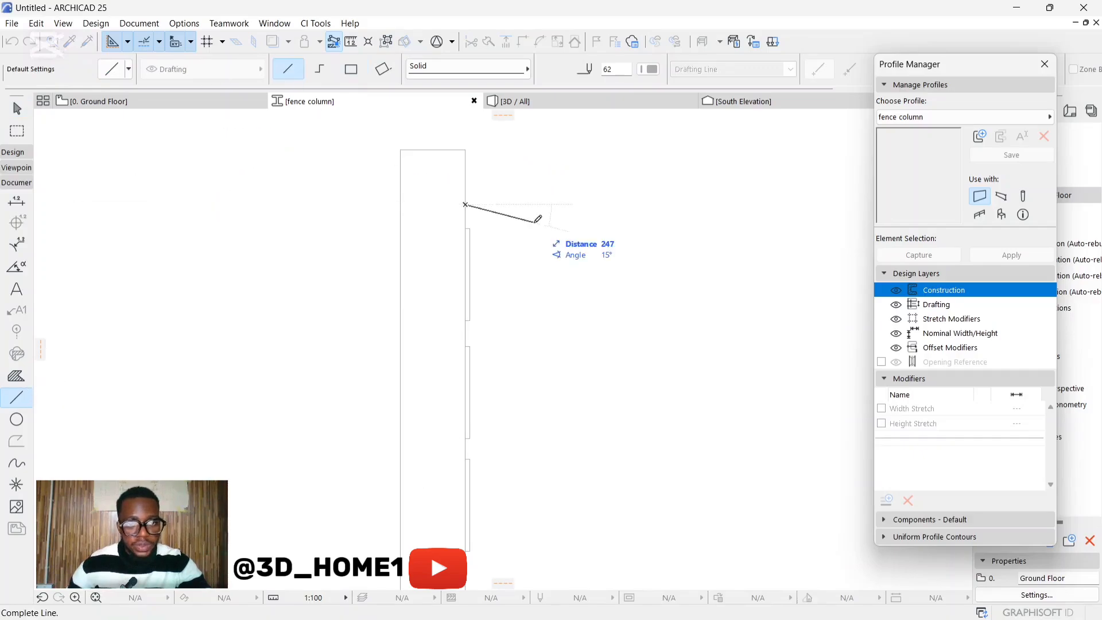
left_click(473, 205)
left_click(472, 205)
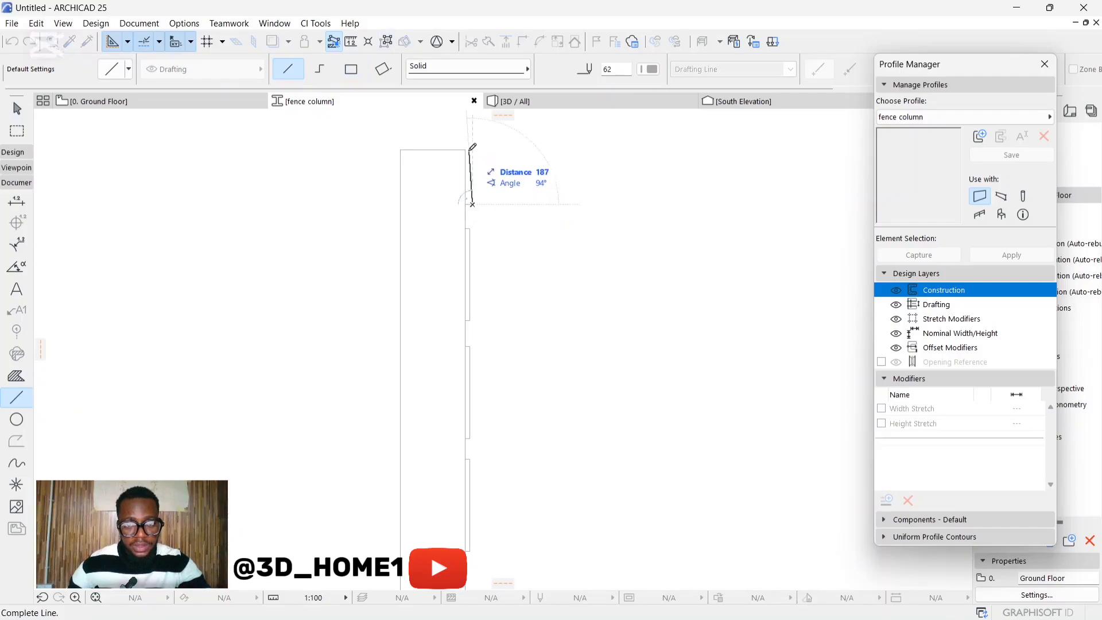
left_click(472, 149)
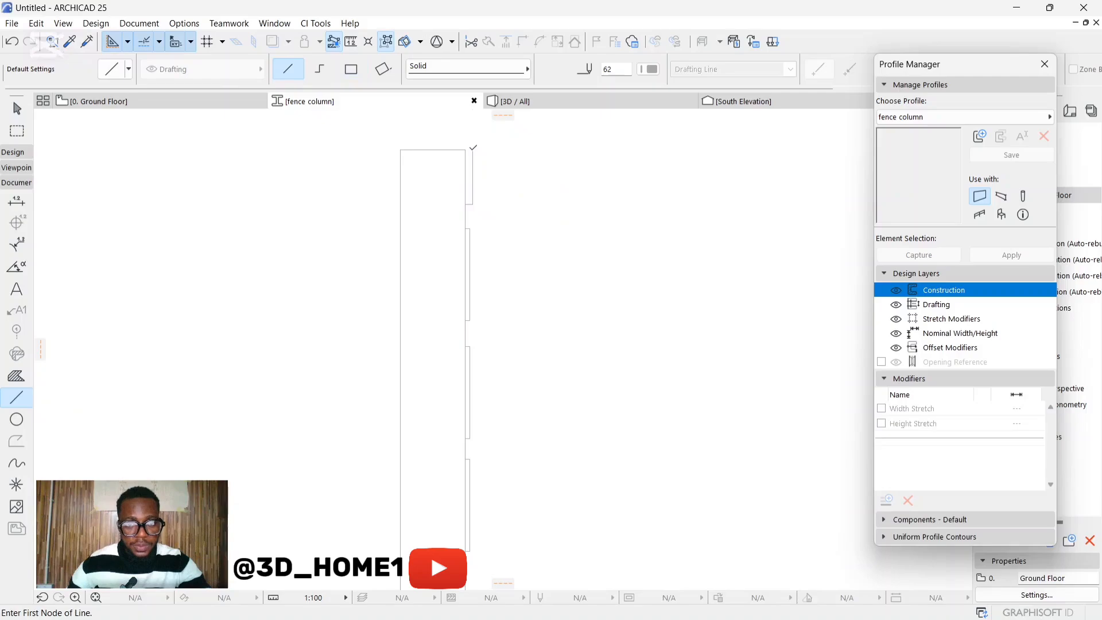
Draw a cap with a line sloping inward above the column, a vertical line down to its top edge, and a line about 79 long to the corner
left_click(473, 149)
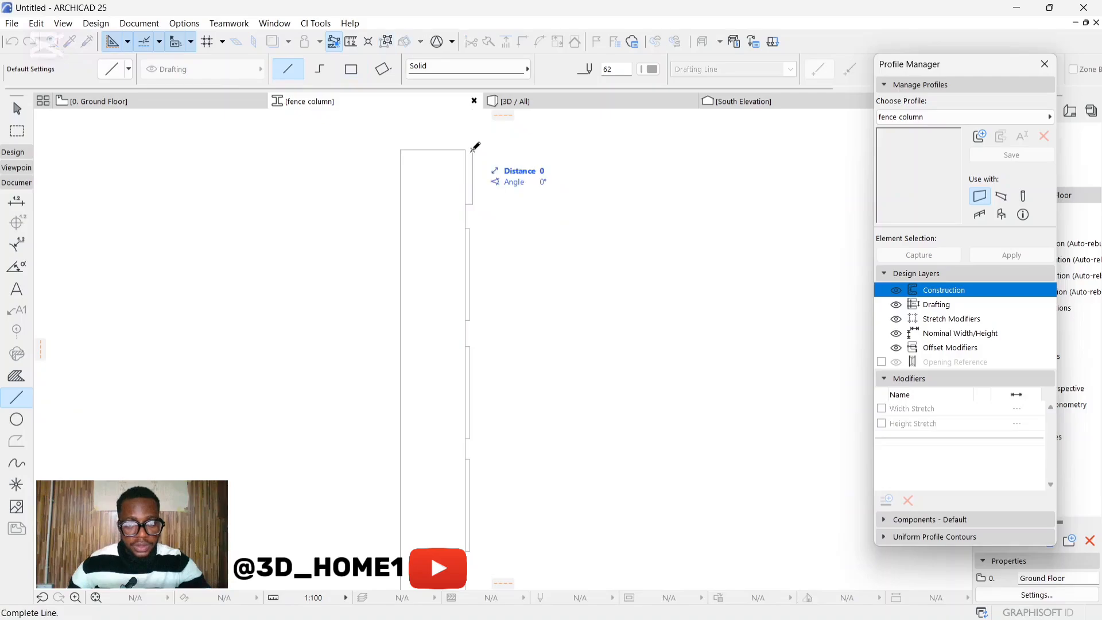
left_click(443, 127)
left_click(442, 128)
left_click(444, 147)
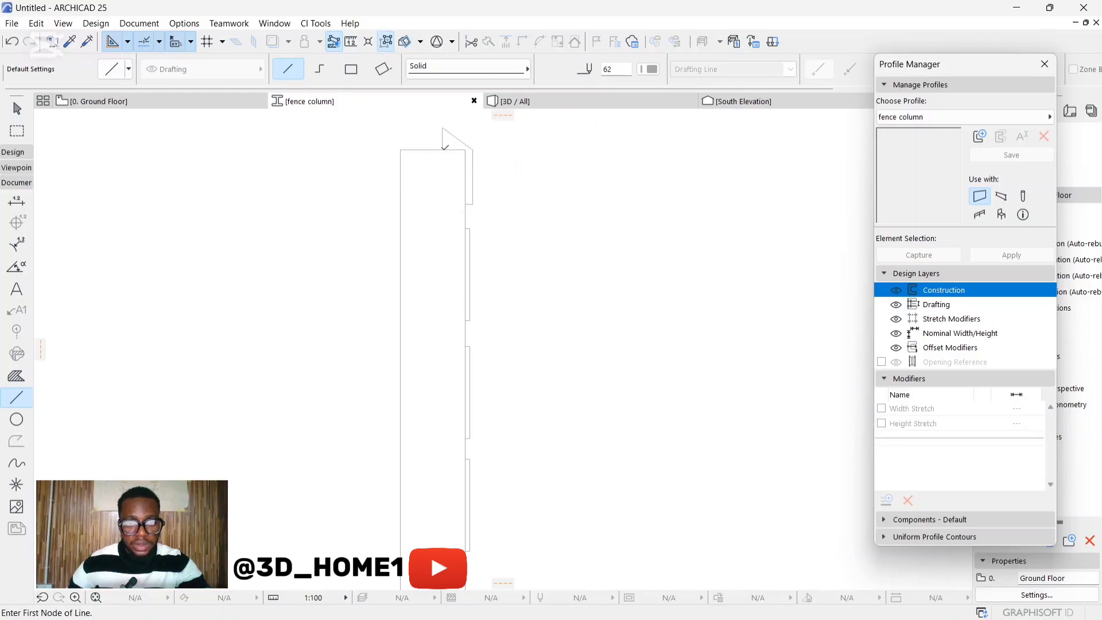
left_click(443, 149)
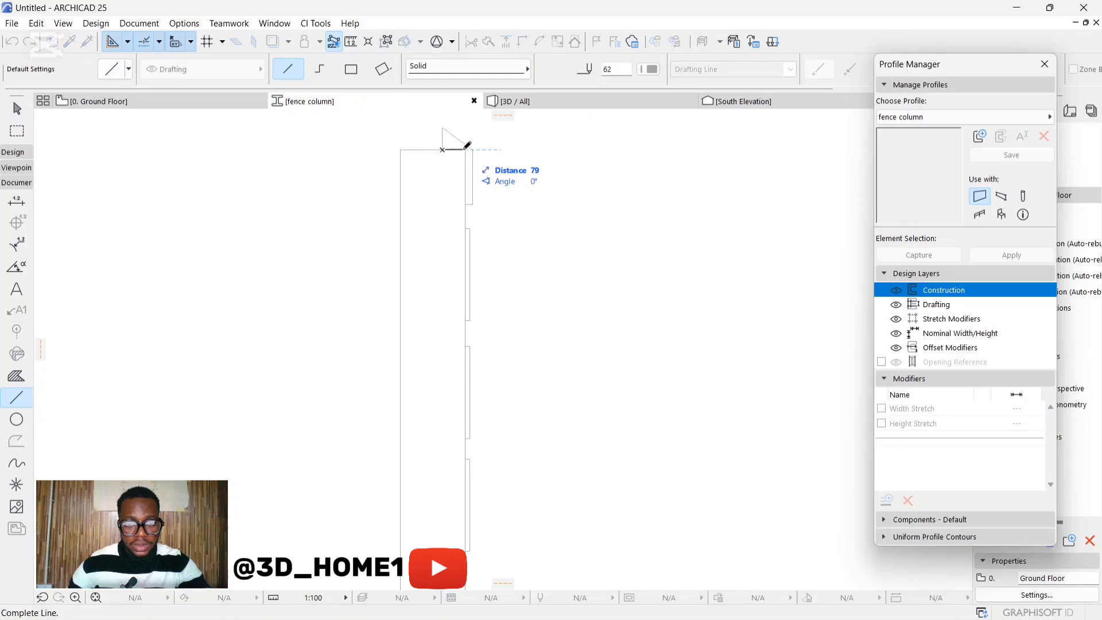
left_click(466, 149)
key("Escape")
Examine the whole column outline from the sloped cap down to the base moulding
scroll(475, 173, "down", 5)
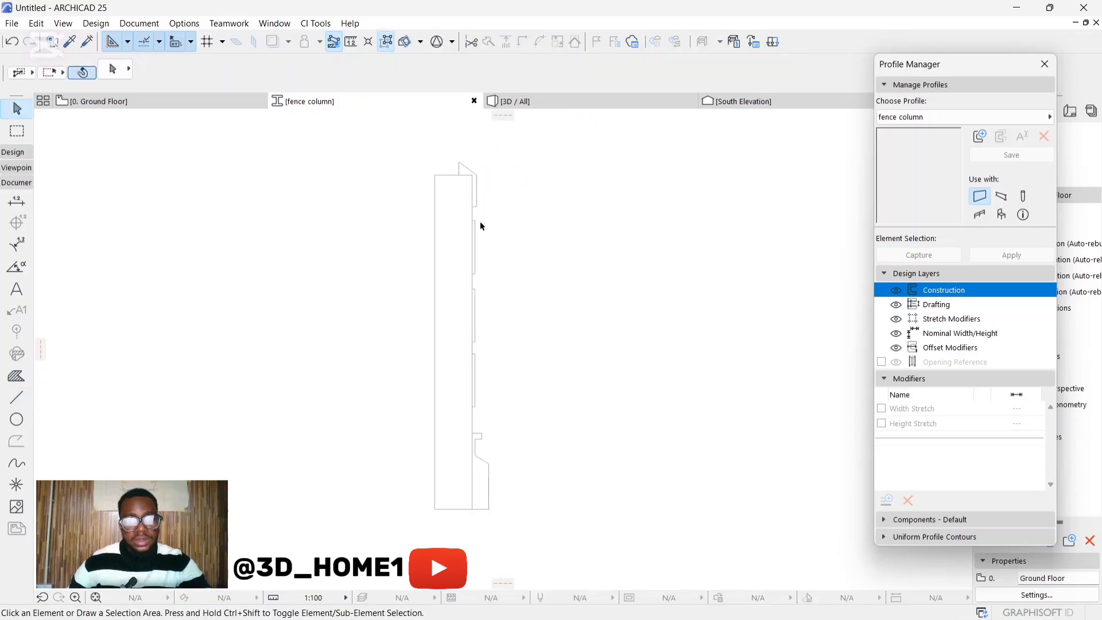
scroll(485, 320, "up", 3)
scroll(477, 353, "down", 2)
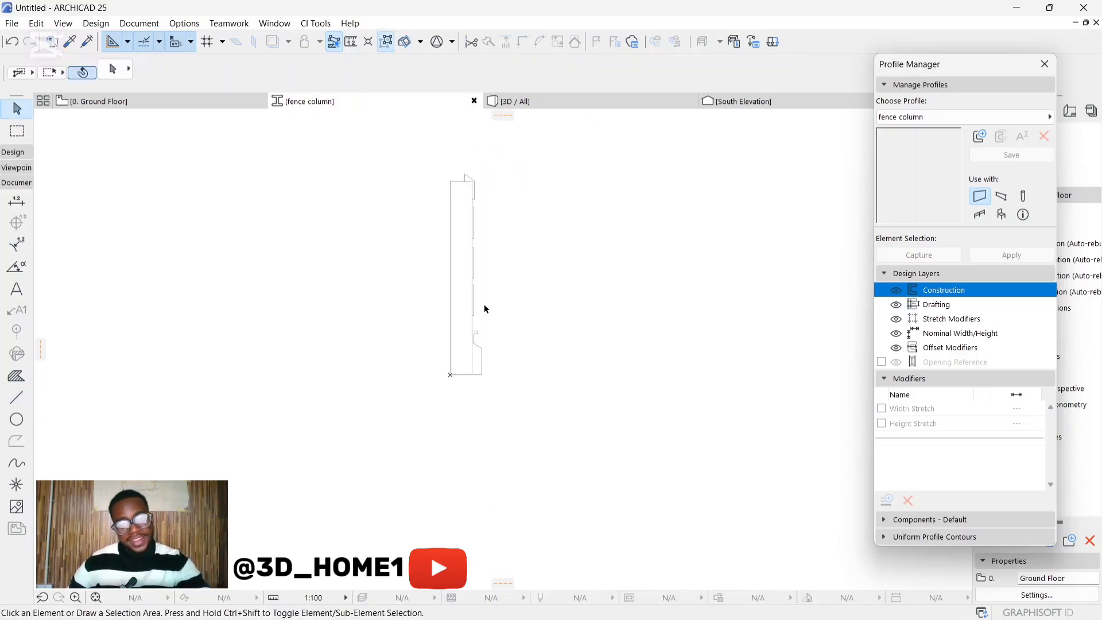
scroll(484, 313, "up", 3)
scroll(472, 370, "down", 2)
scroll(458, 313, "up", 2)
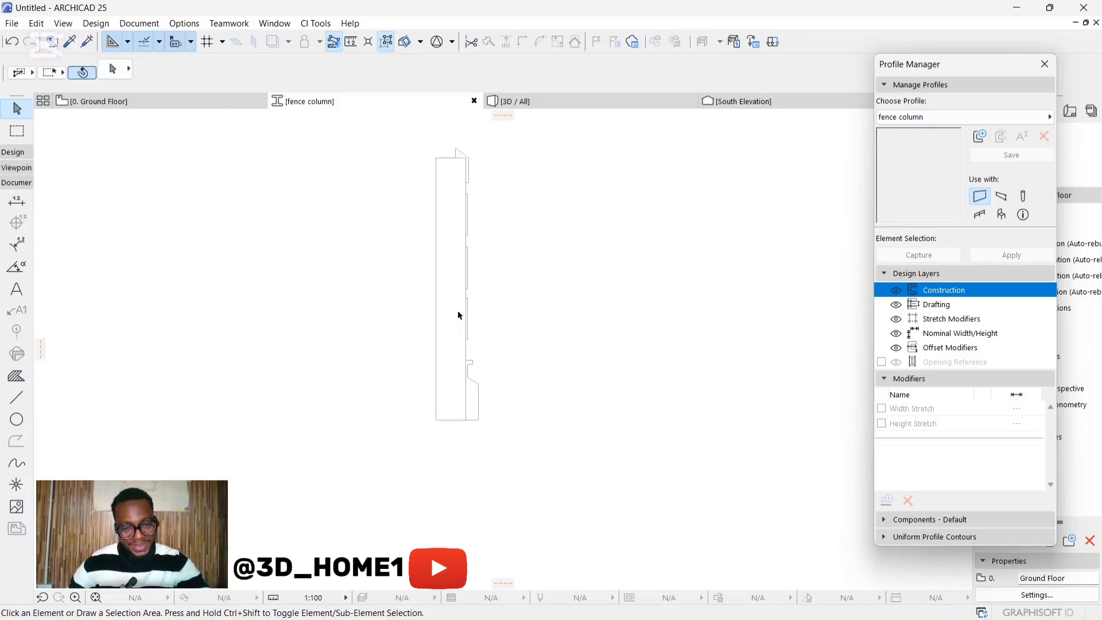
left_click(428, 282)
left_click(457, 362)
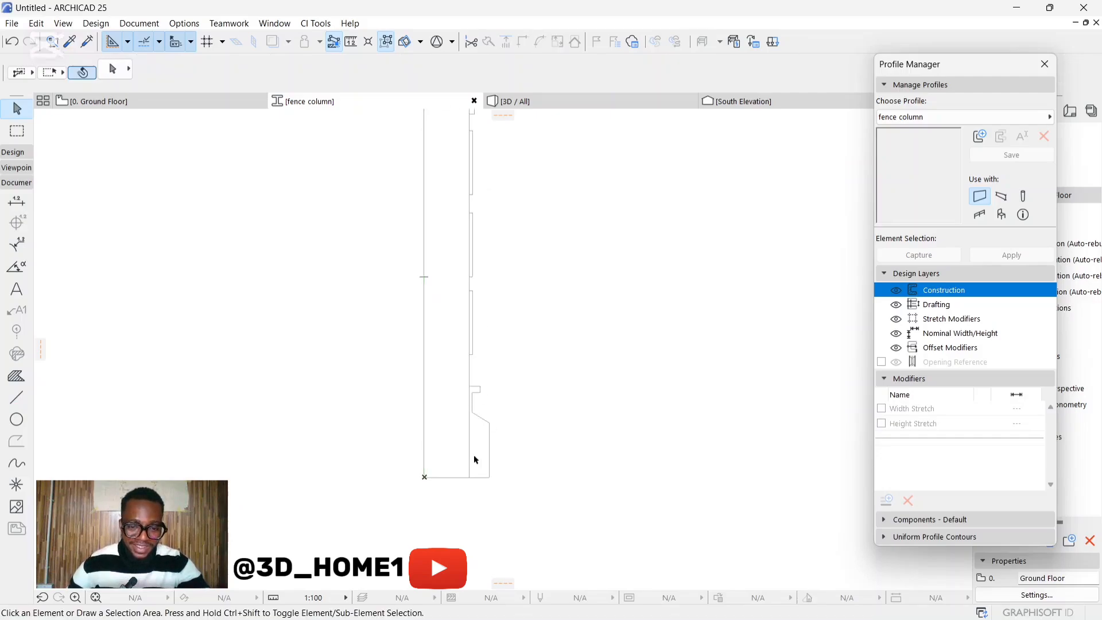
Move the whole column outline horizontally left, bringing the base corner of the column's right edge close to the profile origin
scroll(459, 477, "down", 2)
left_click_drag(426, 221, 492, 504)
scroll(453, 479, "up", 6)
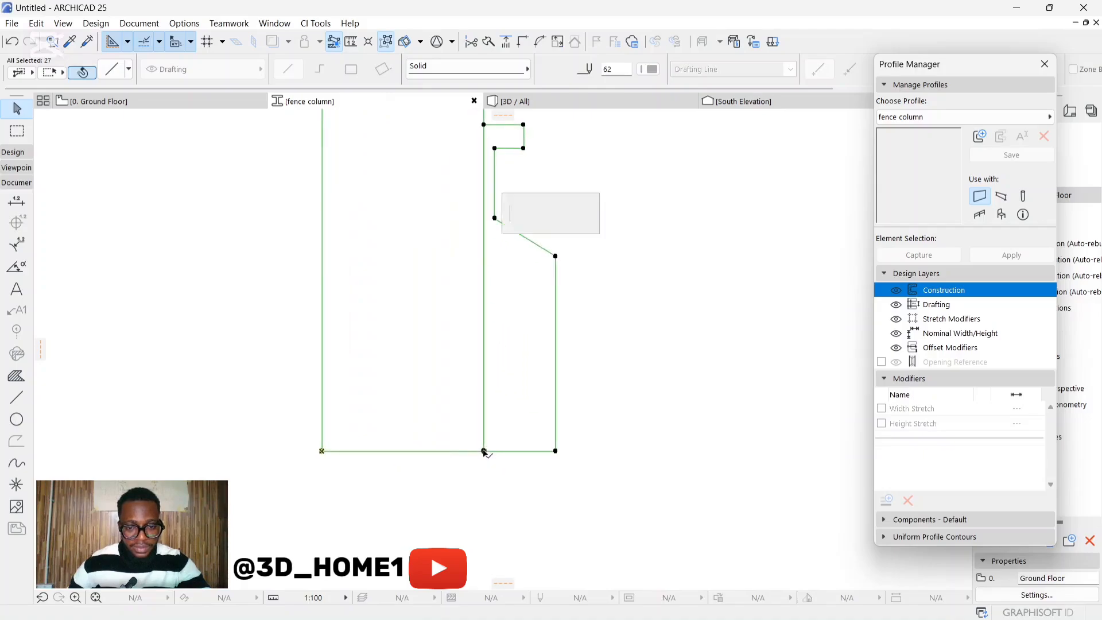
left_click(484, 451)
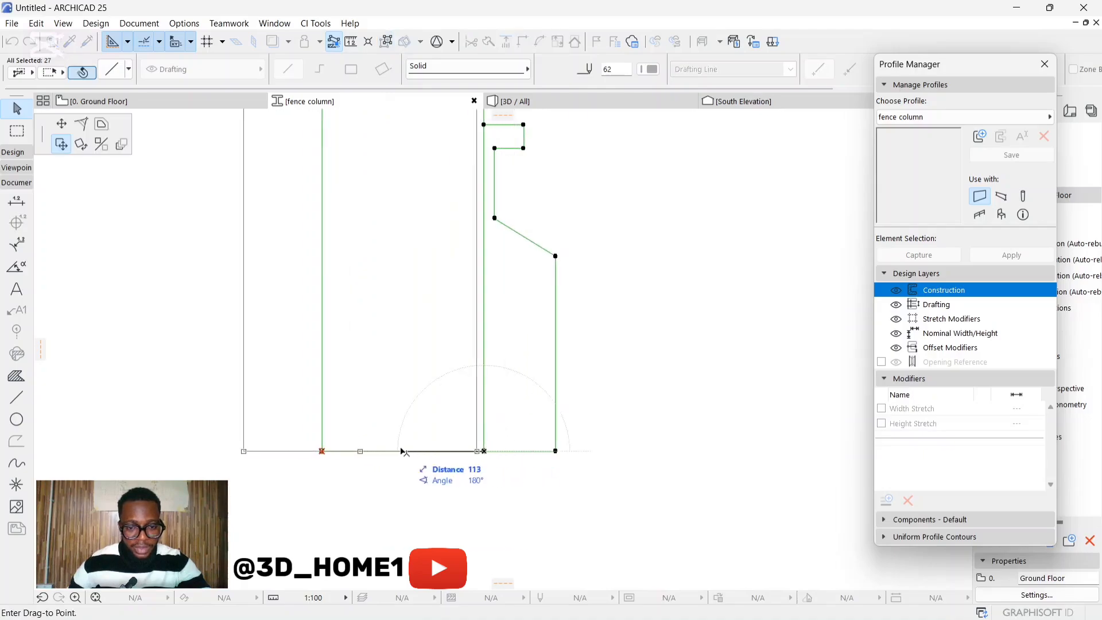
left_click(335, 452)
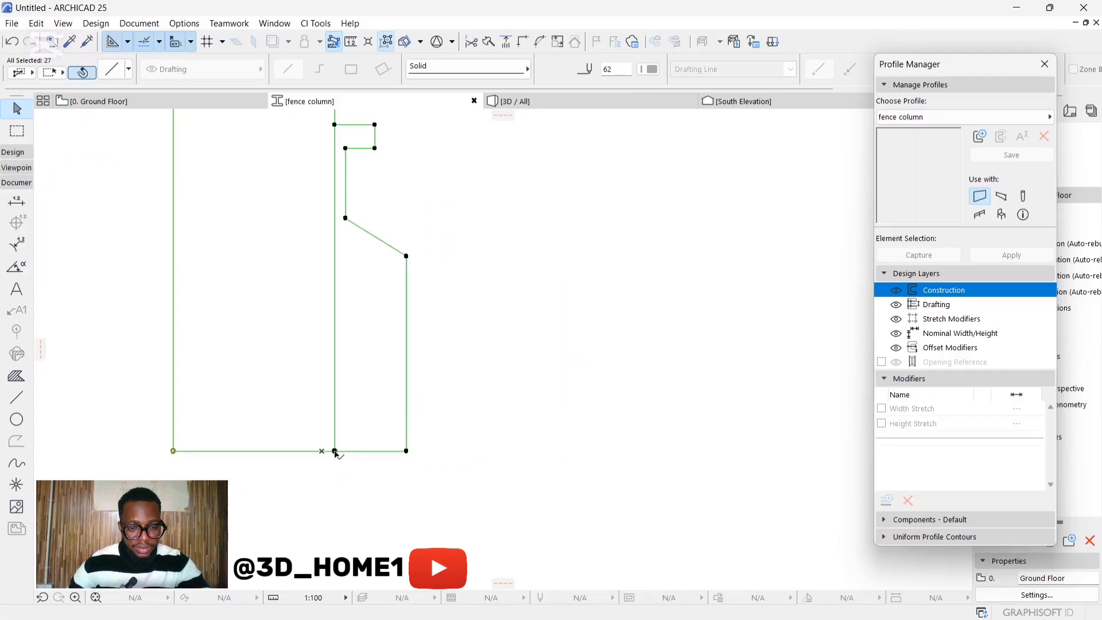
scroll(491, 489, "down", 3)
left_click(515, 411)
scroll(477, 464, "down", 2)
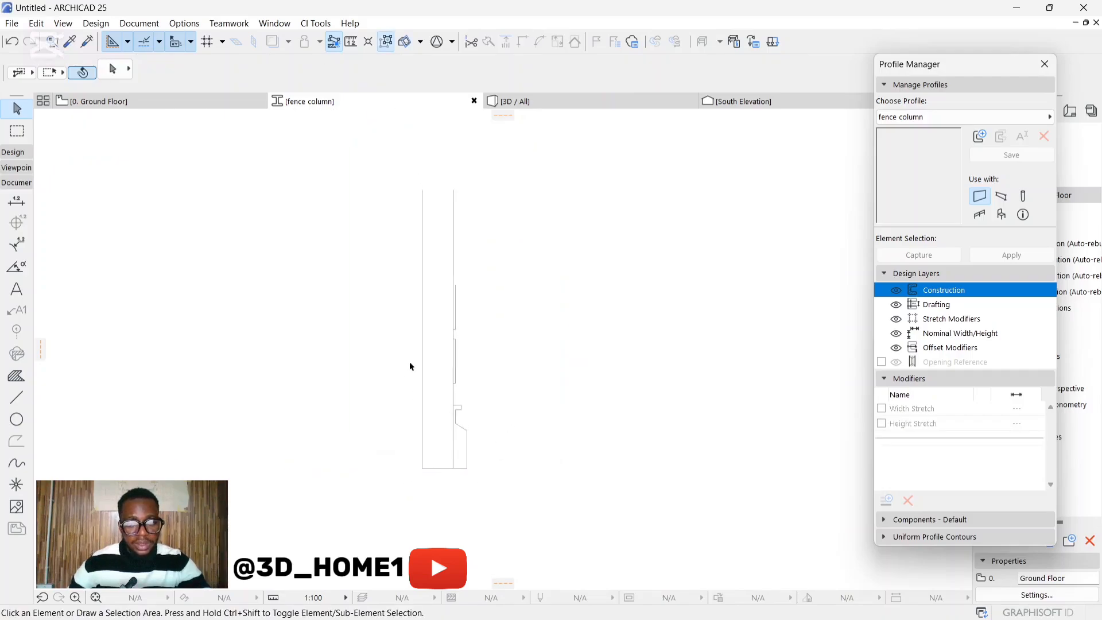
Move the column's left vertical line about 111 inward to narrow the shaft and clear the selection
left_click(422, 373)
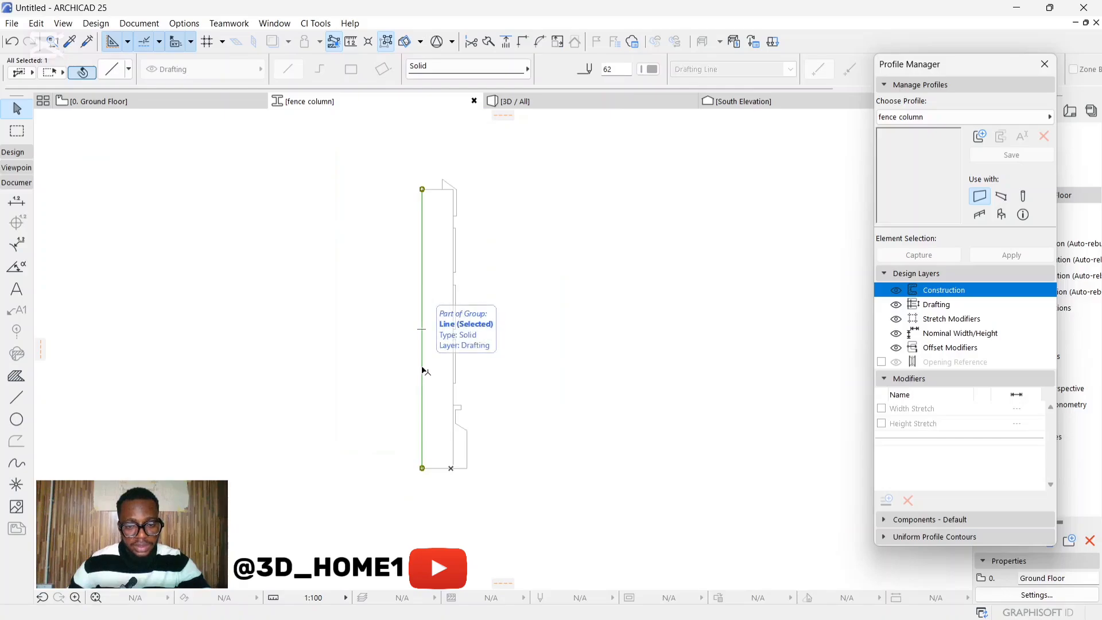
left_click(423, 368)
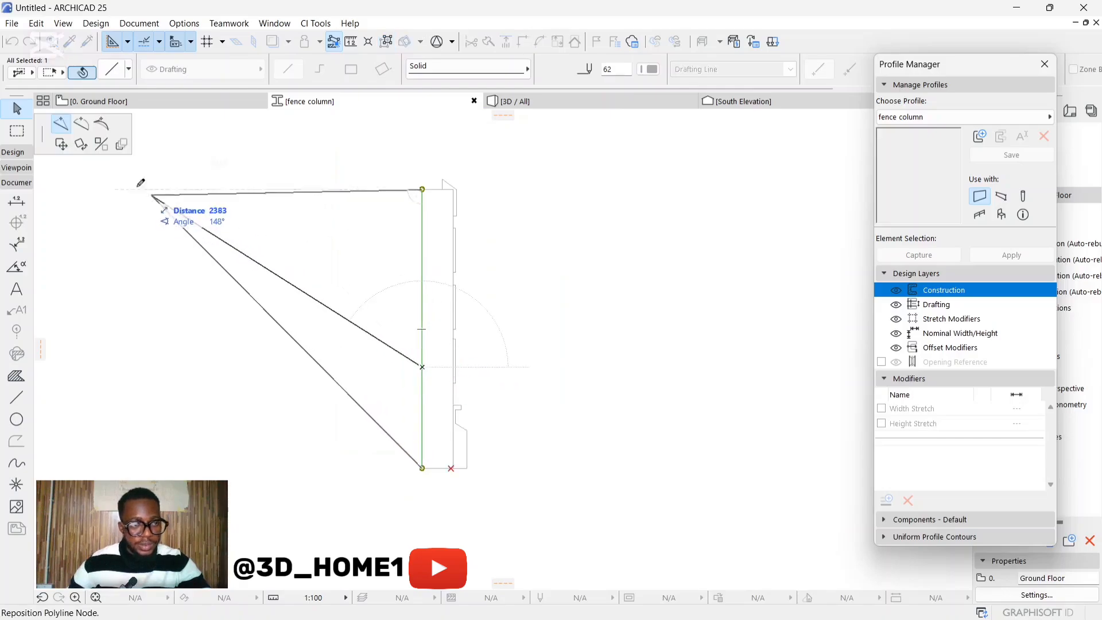
left_click(61, 145)
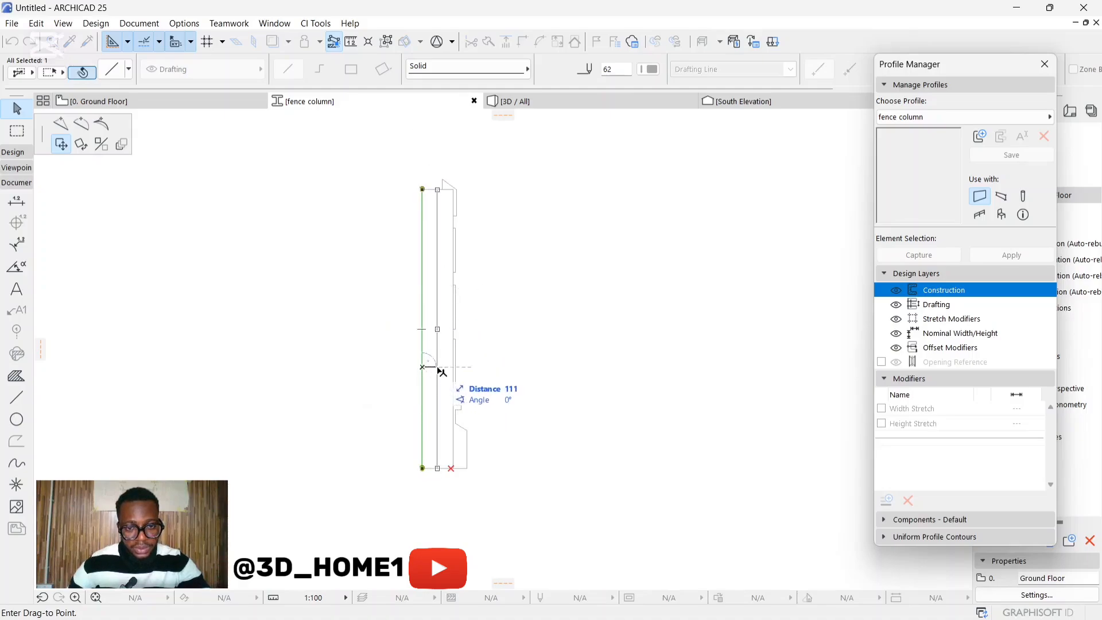
left_click(442, 371)
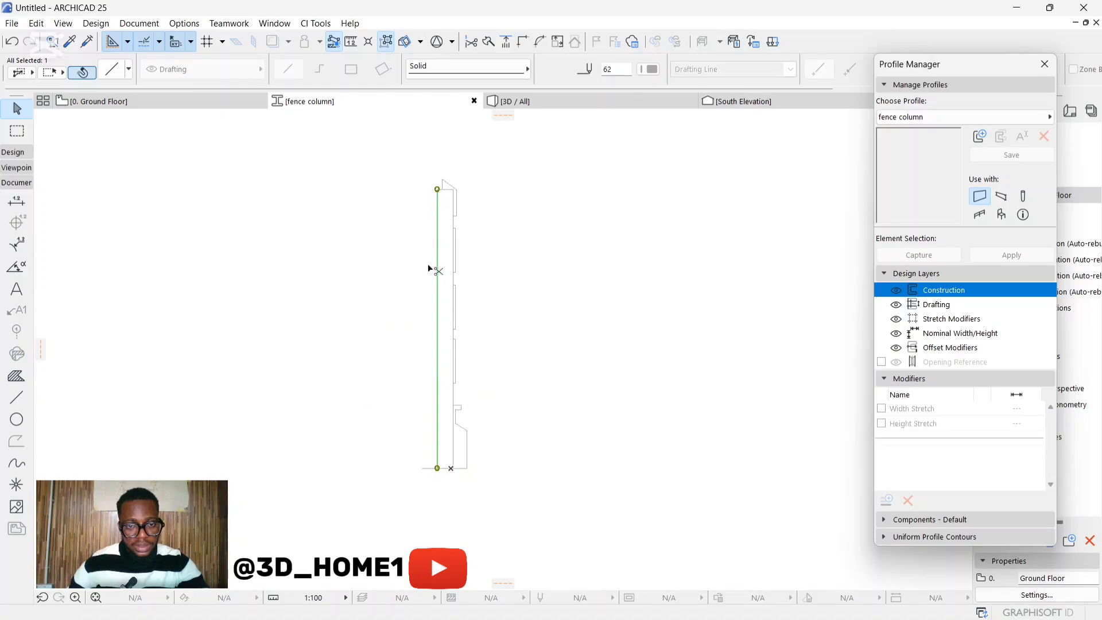
key("Escape")
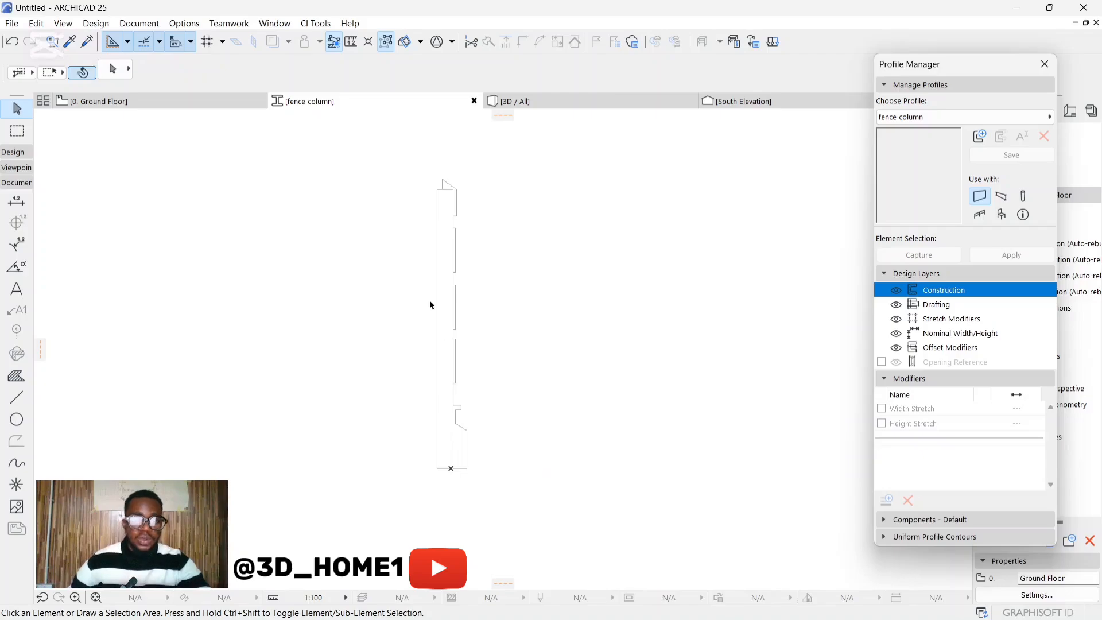
Fill the column shaft and the sloped cap from their outlines with the Fill tool
scroll(432, 304, "up", 2)
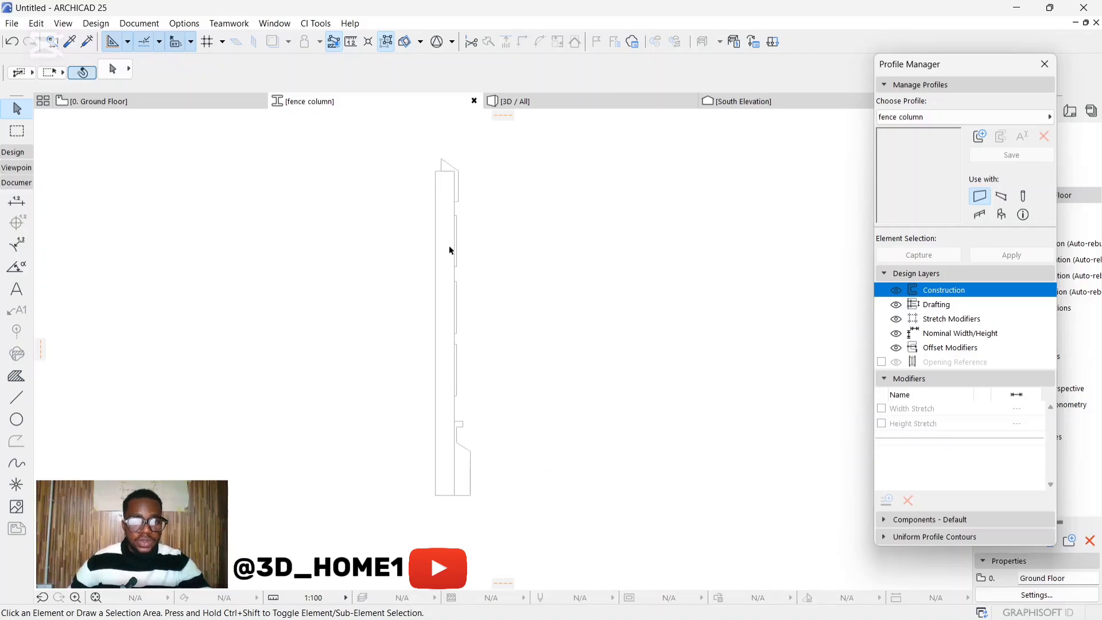
left_click(18, 378)
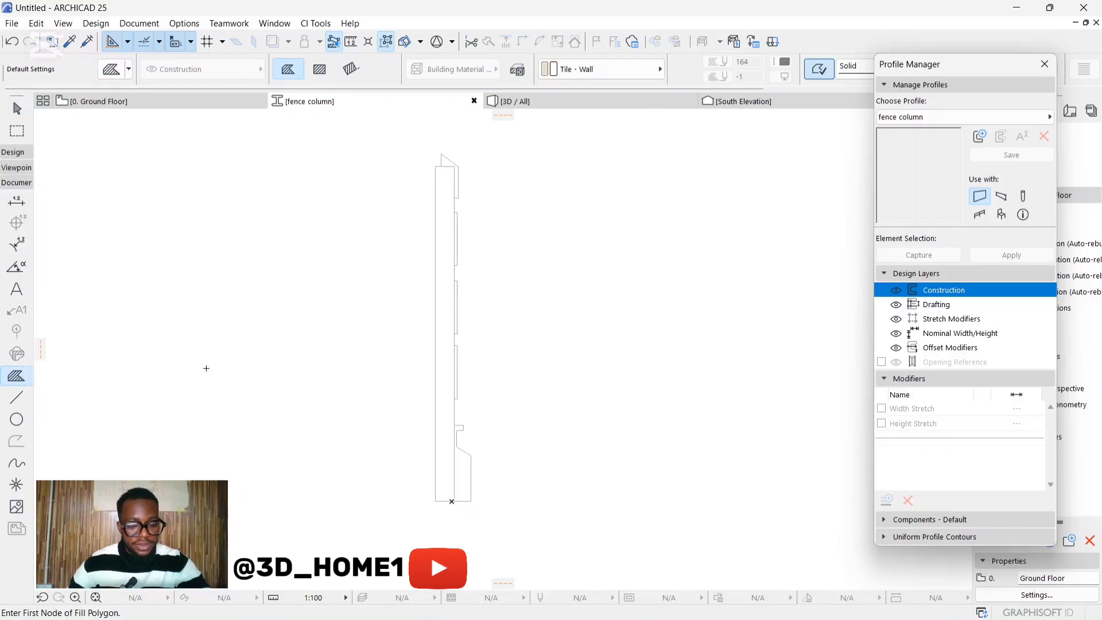
left_click(446, 255)
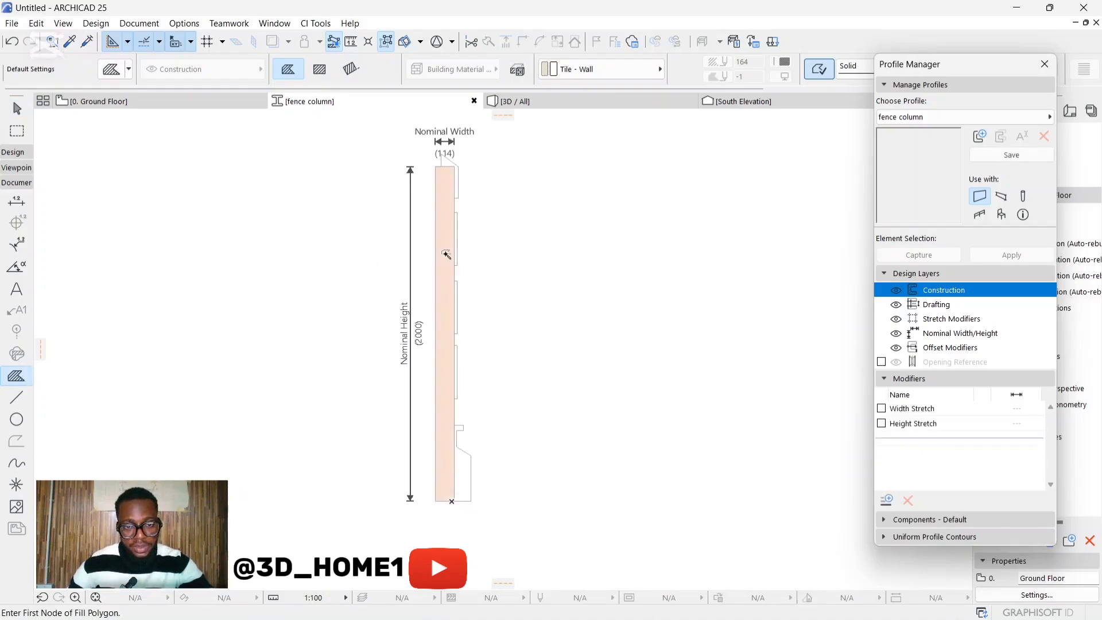
scroll(466, 145, "up", 2)
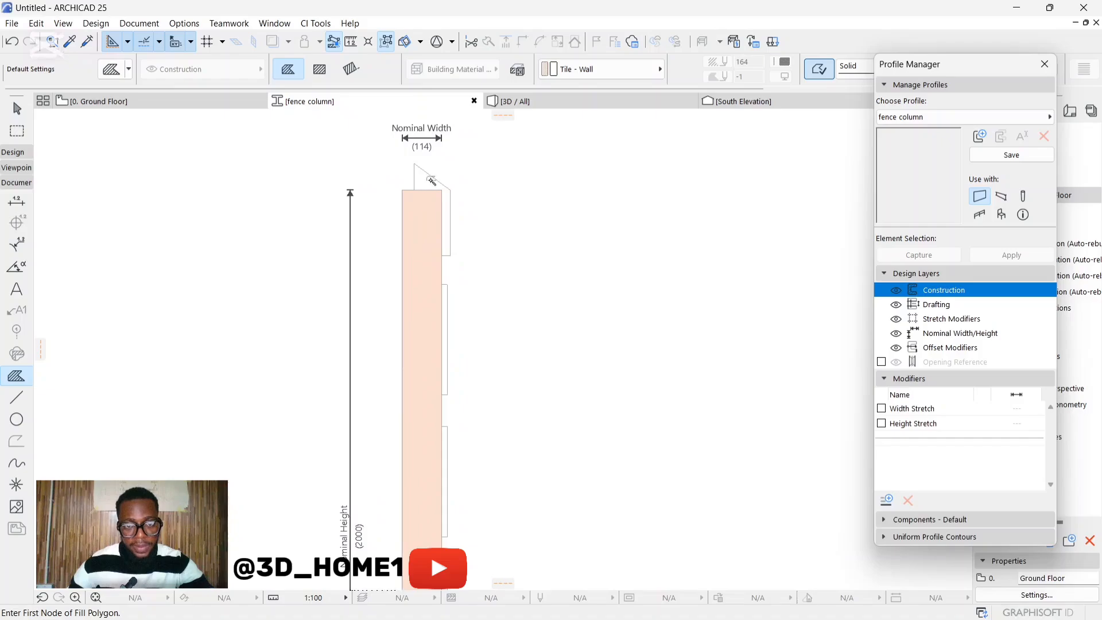
left_click(429, 184)
scroll(442, 298, "up", 2)
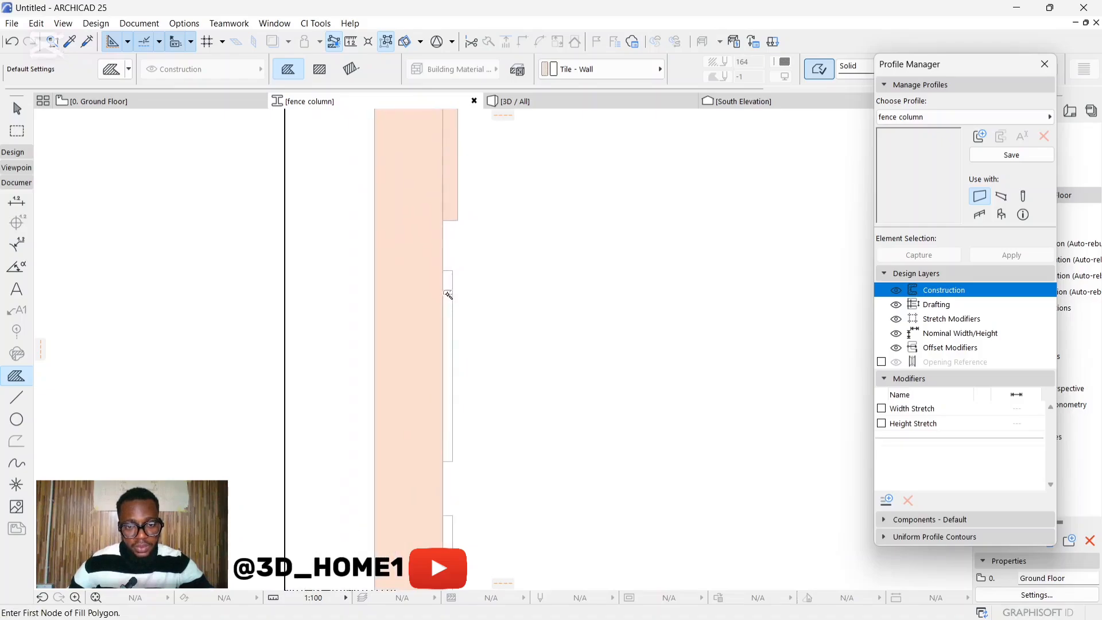
Fill the three narrow rectangles along the column's right edge
scroll(443, 315, "down", 2)
scroll(454, 314, "up", 1)
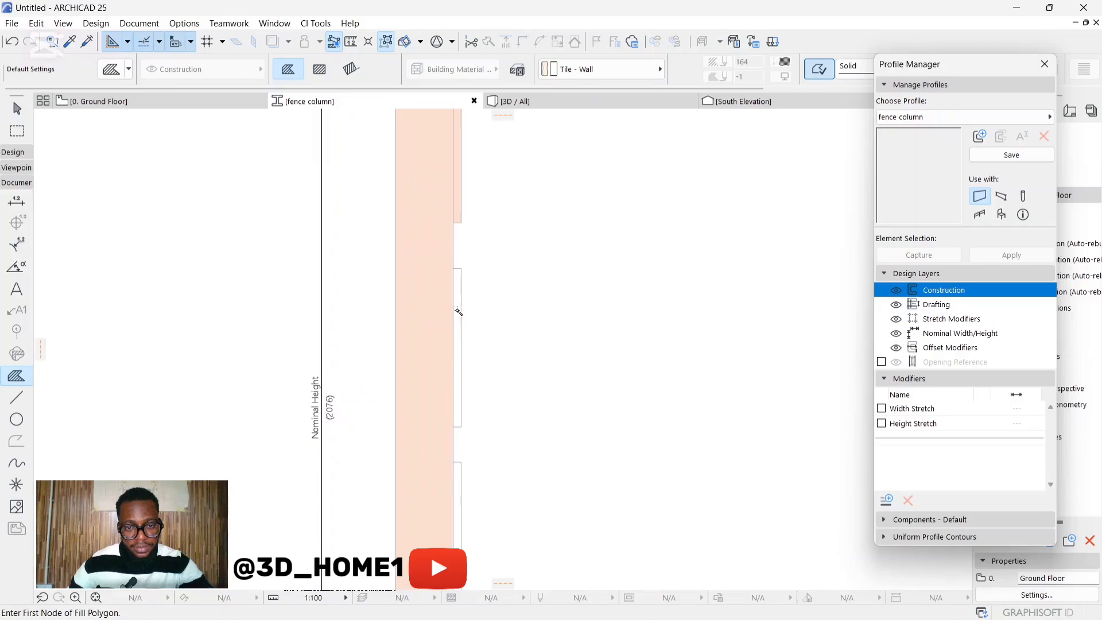
left_click(459, 312)
middle_click_drag(451, 313, 457, 197)
middle_click_drag(456, 433, 453, 317)
left_click(461, 278)
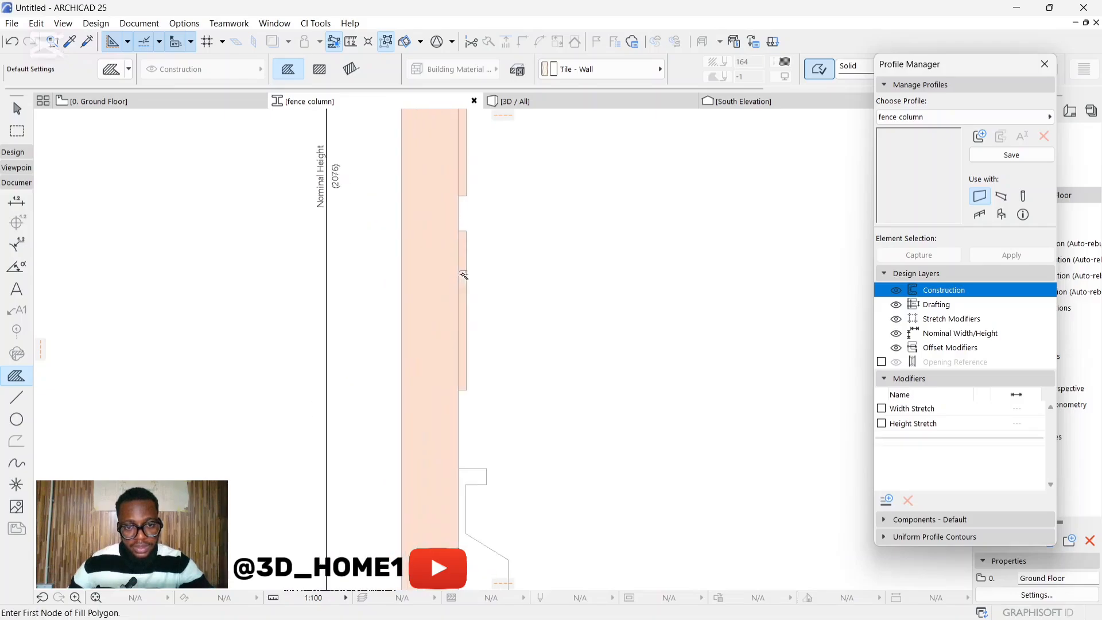
Fill the base moulding outline at the foot of the column and leave the Fill tool
scroll(460, 270, "down", 2)
scroll(472, 283, "up", 2)
left_click(478, 280)
scroll(466, 348, "down", 5)
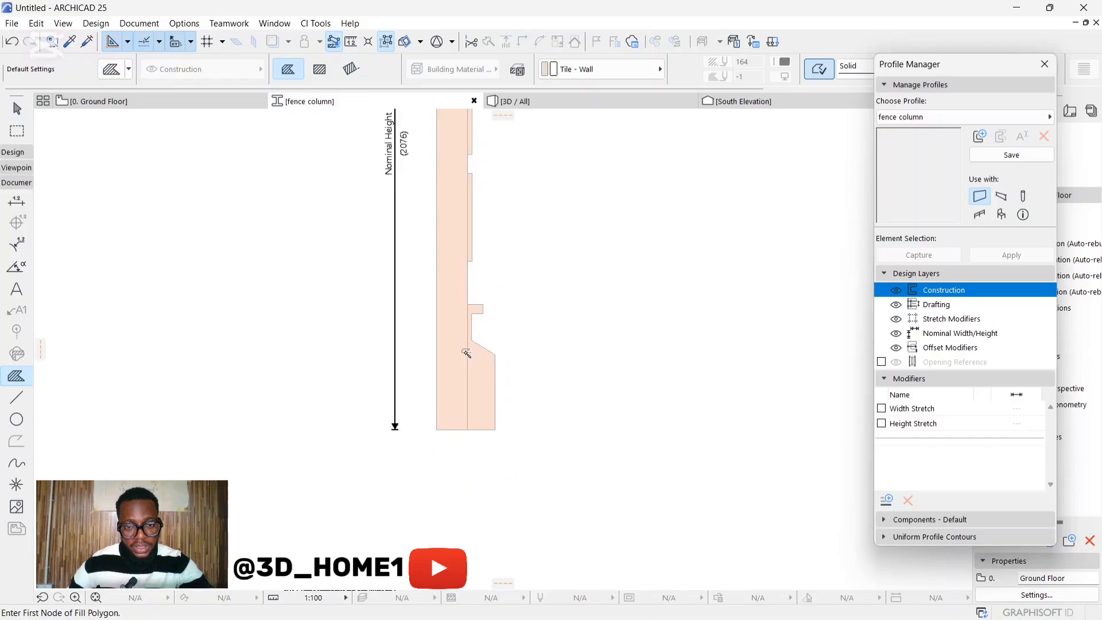
key("Escape")
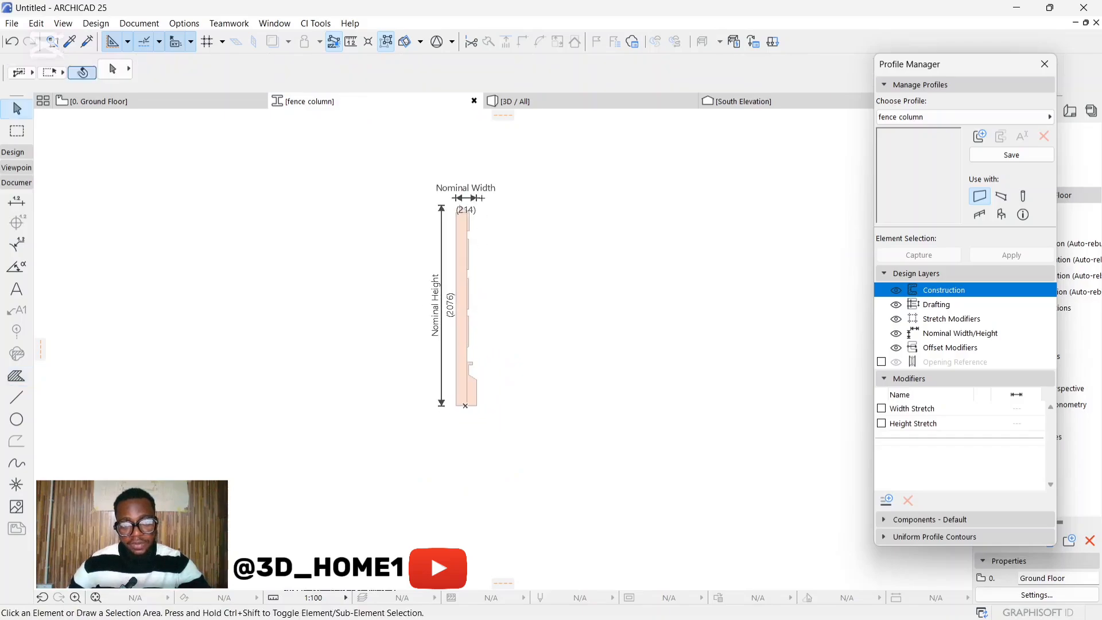
Set the column shaft's building material to GENERIC - INTERNAL FILLER
left_click(465, 235)
left_click(599, 69)
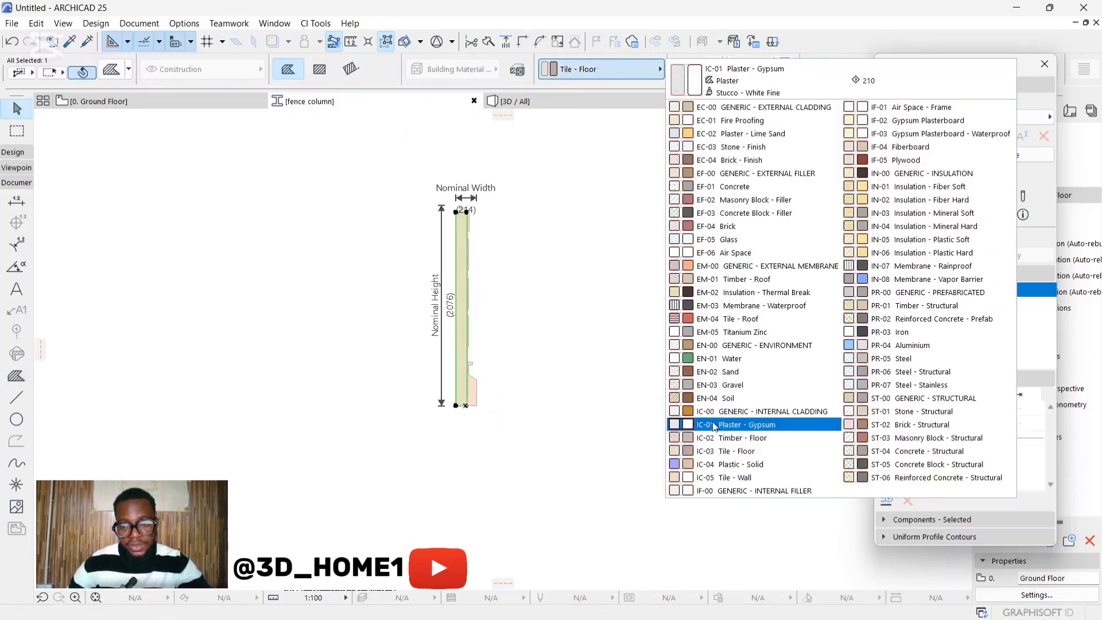
left_click(798, 492)
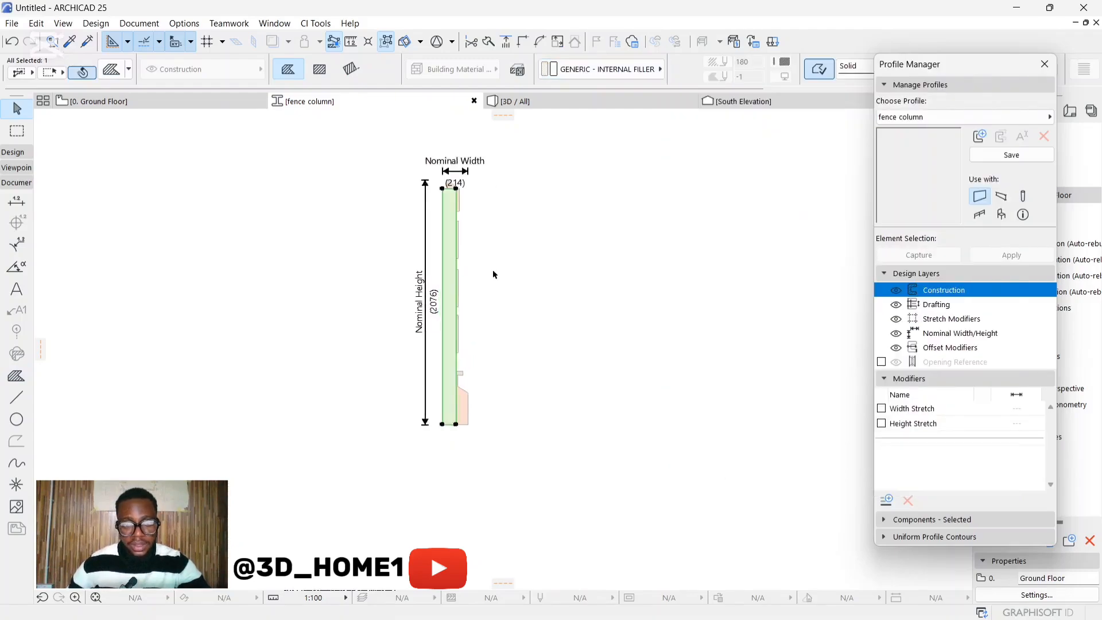
Set the sloped cap's building material to GENERIC - INTERNAL FILLER
scroll(423, 135, "up", 2)
scroll(434, 188, "down", 2)
scroll(434, 188, "up", 3)
left_click(425, 189)
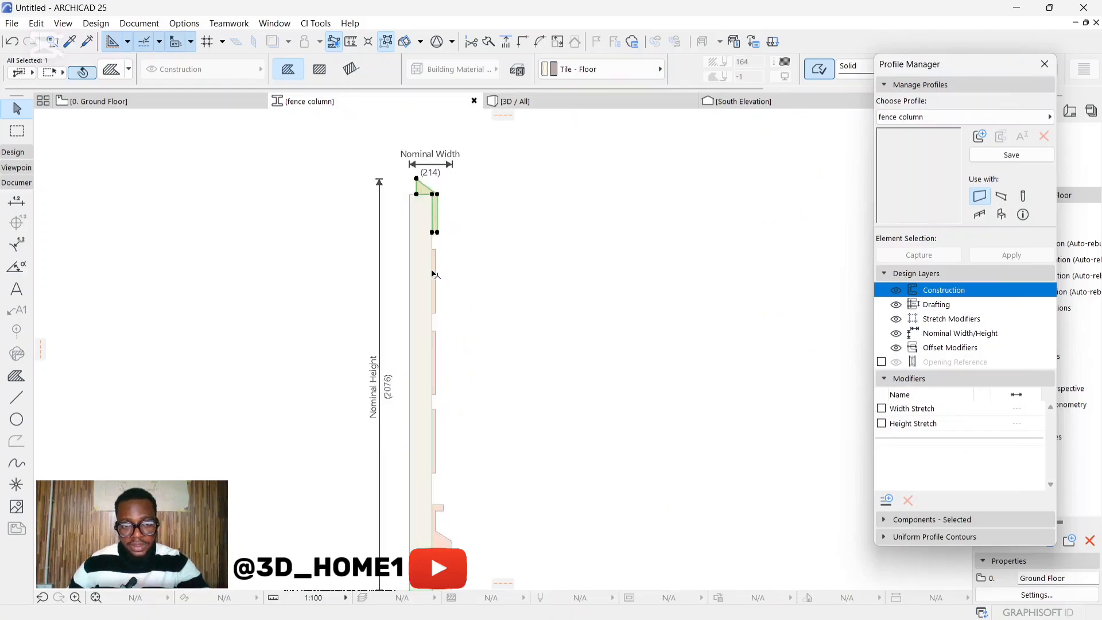
scroll(436, 279, "up", 2)
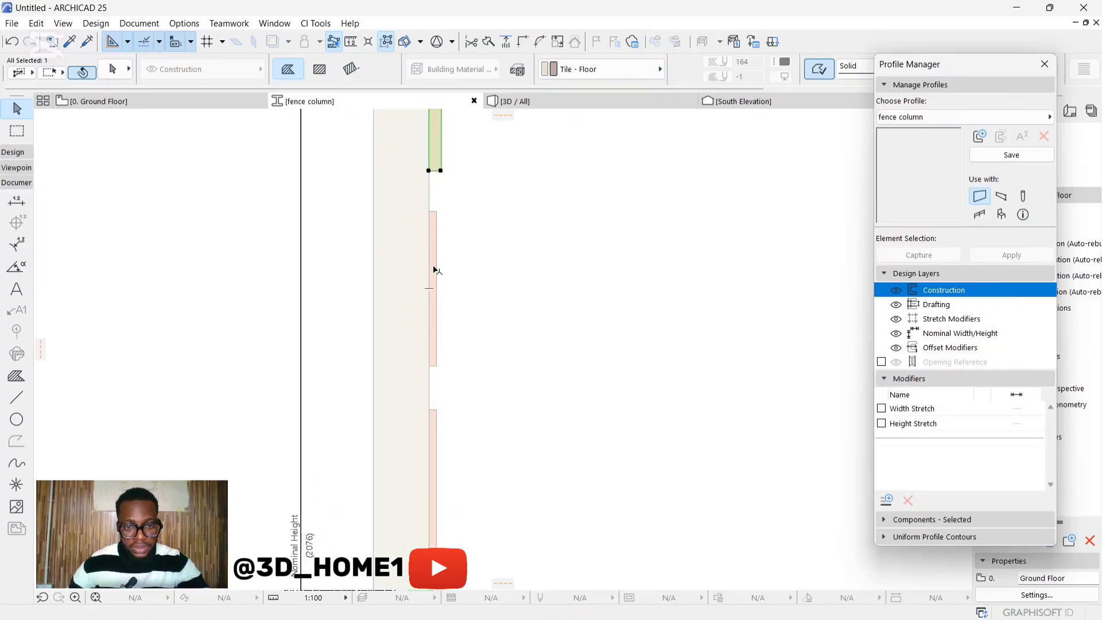
left_click(433, 268, "shift")
left_click(433, 150)
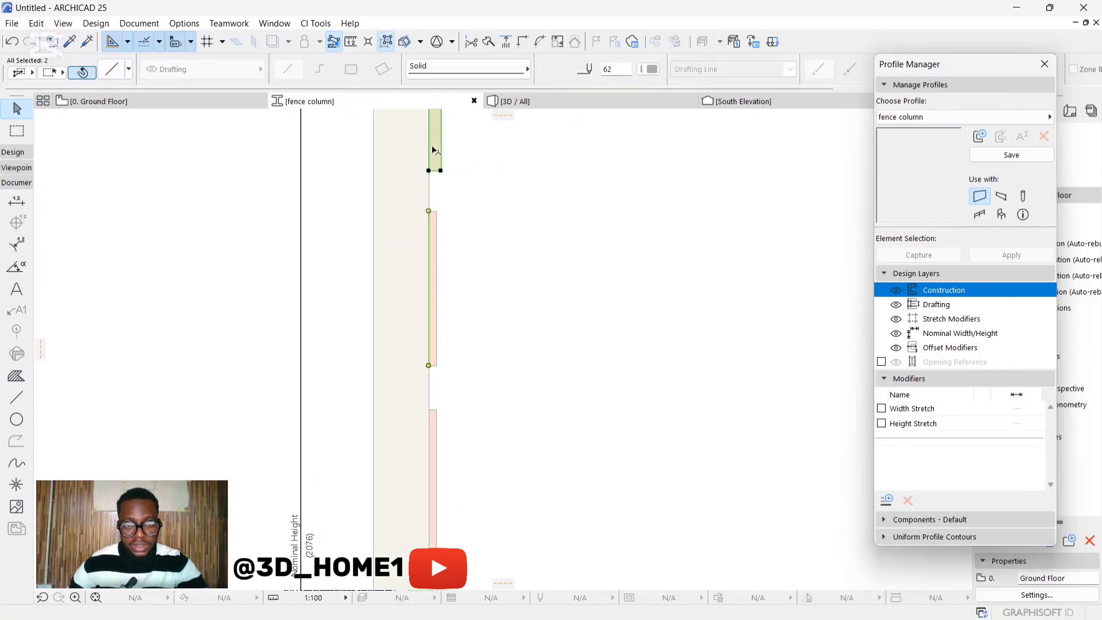
left_click(601, 69)
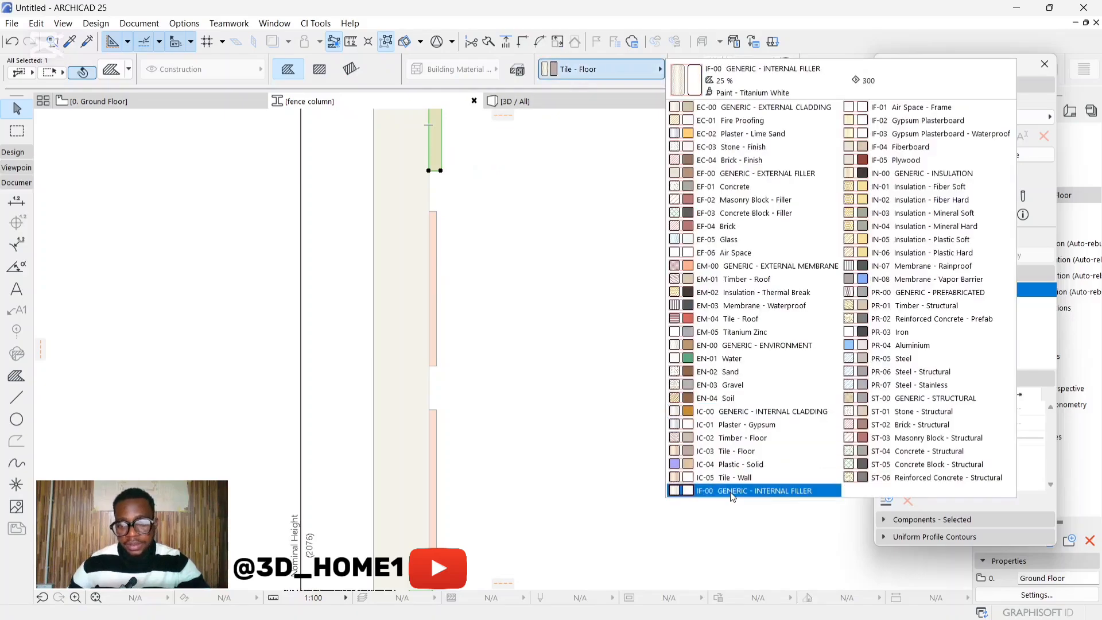
left_click(707, 485)
Set the building material of each of the three narrow rectangles to GENERIC - INTERNAL FILLER
left_click(435, 252)
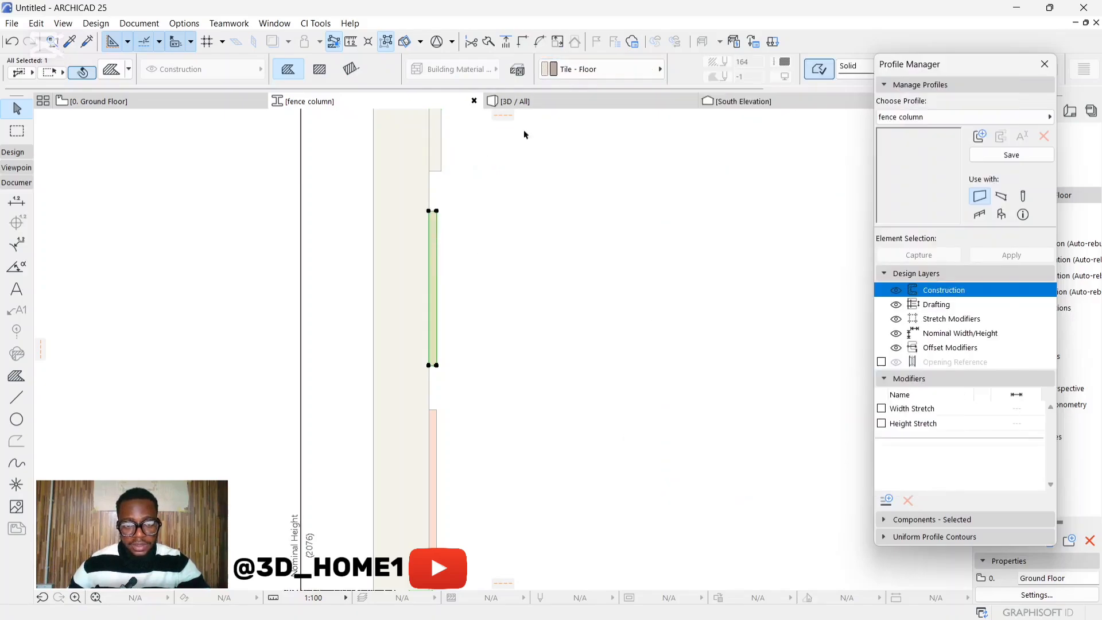
left_click(601, 69)
left_click(743, 491)
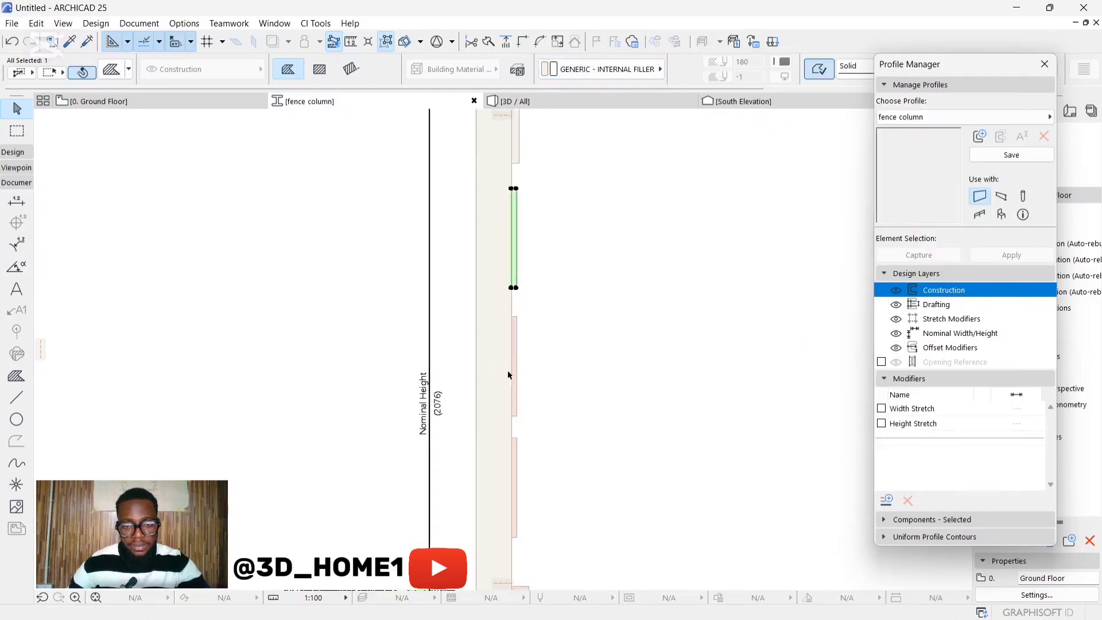
scroll(519, 321, "up", 3)
left_click(520, 325)
left_click(603, 69)
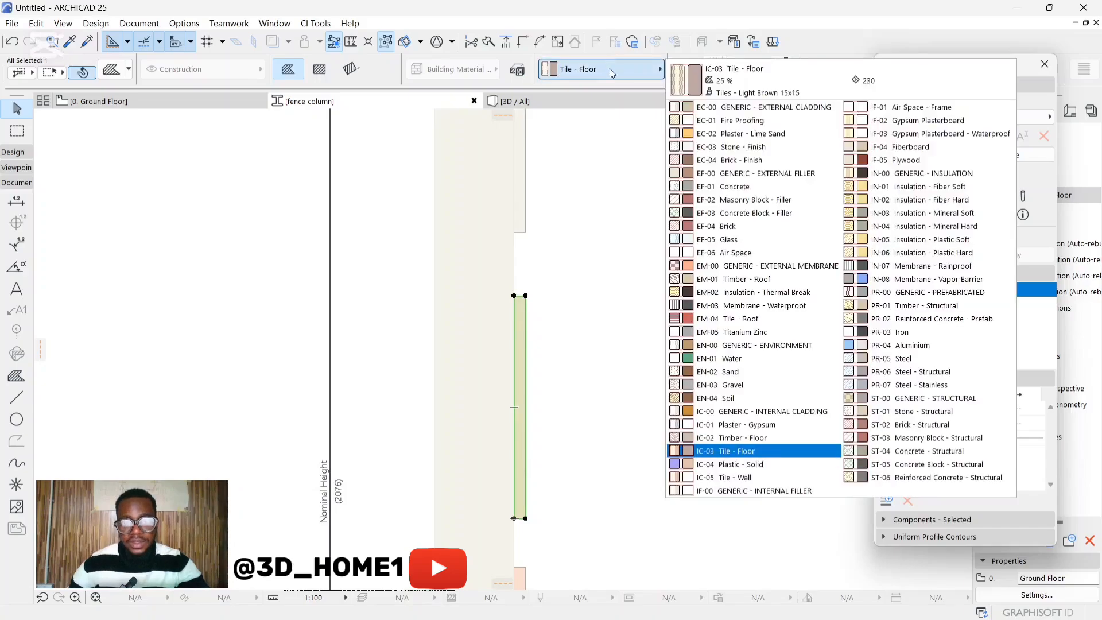
left_click(741, 491)
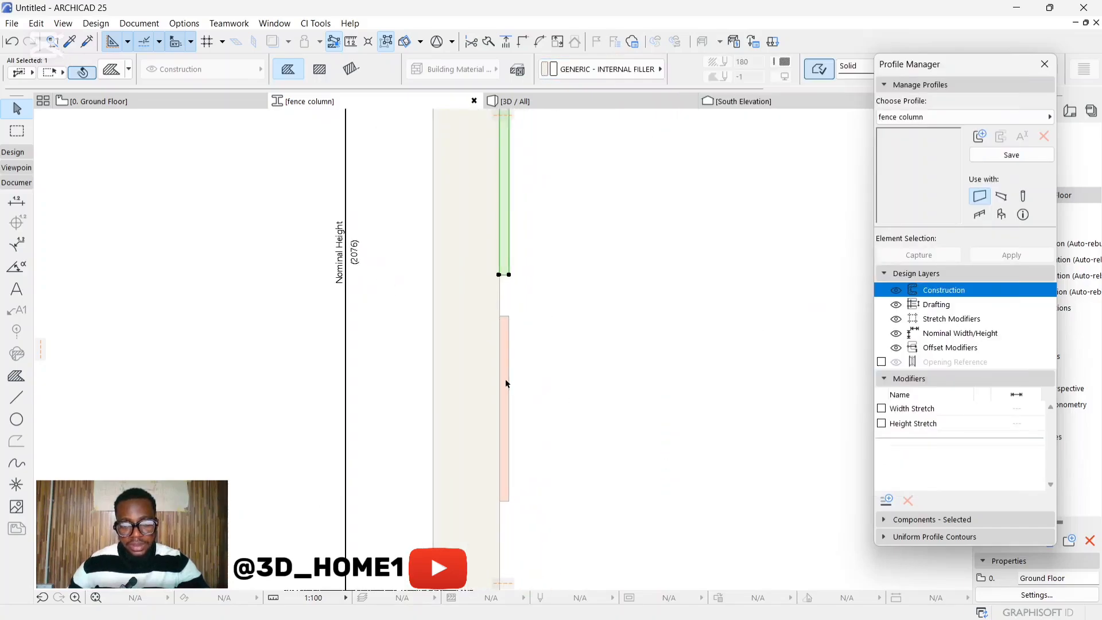
left_click(501, 354)
left_click(504, 353)
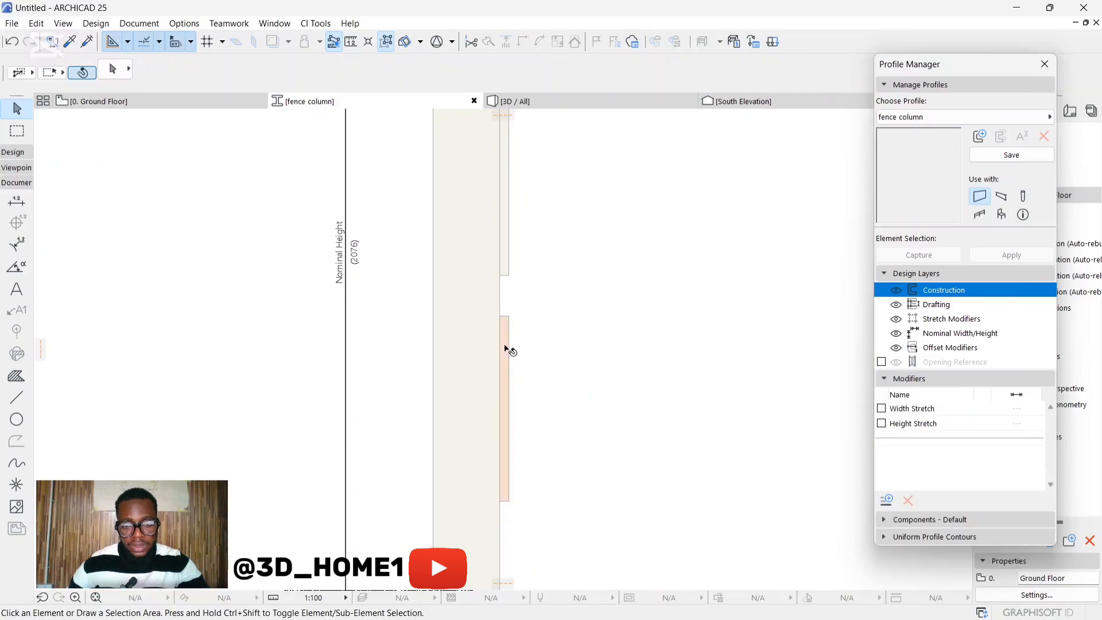
left_click(603, 69)
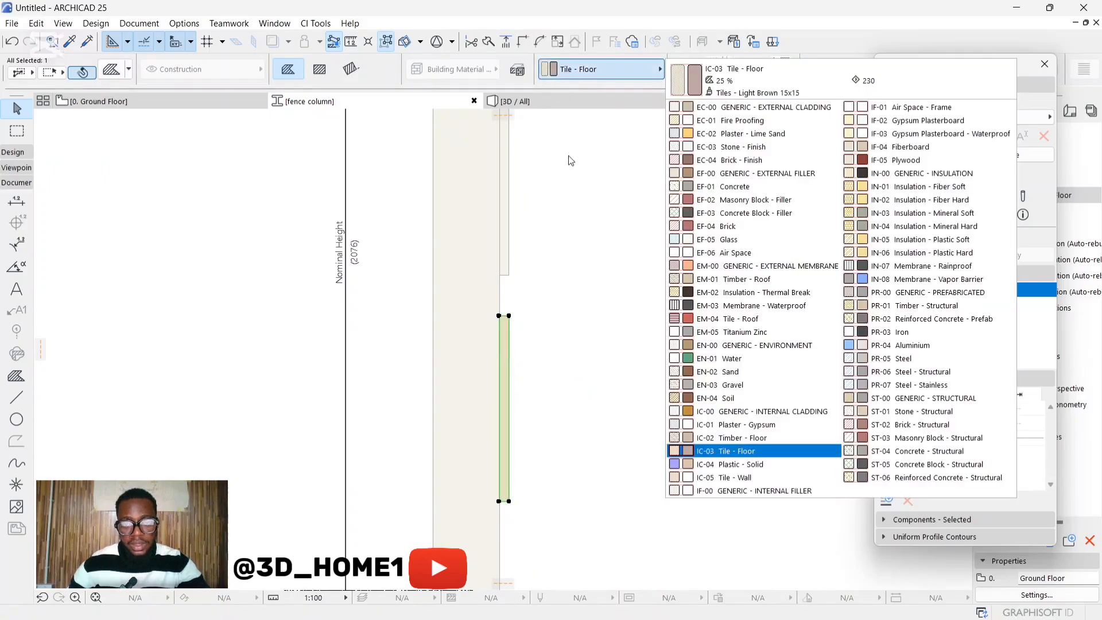
left_click(712, 491)
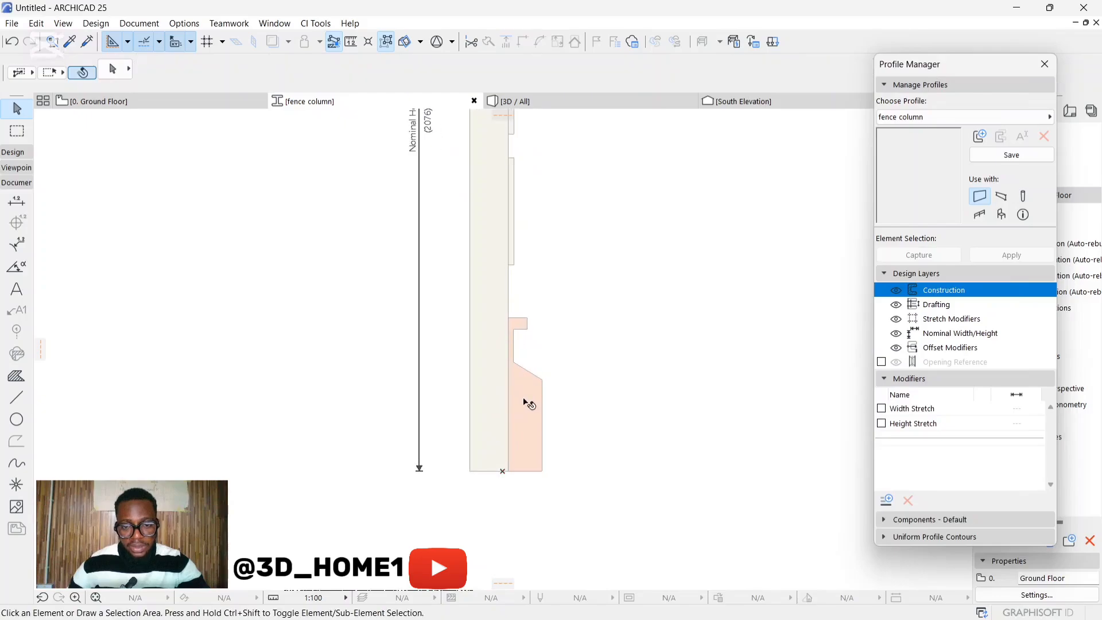
Set the base moulding's building material to GENERIC - INTERNAL FILLER and save the fence column profile
left_click(526, 402)
left_click(585, 65)
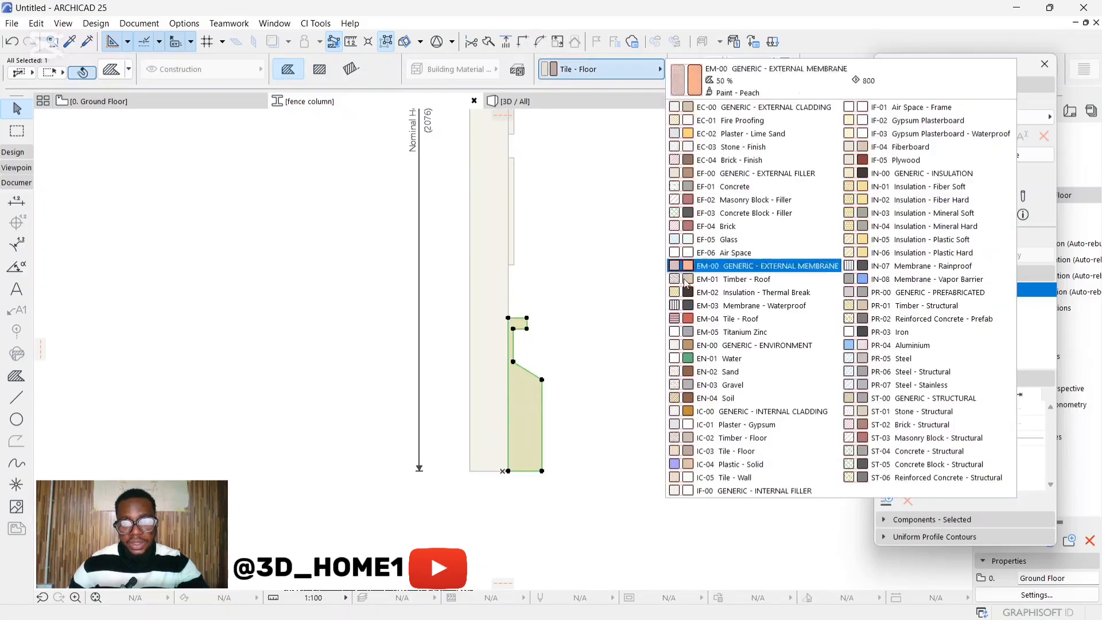
left_click(709, 490)
left_click(550, 422)
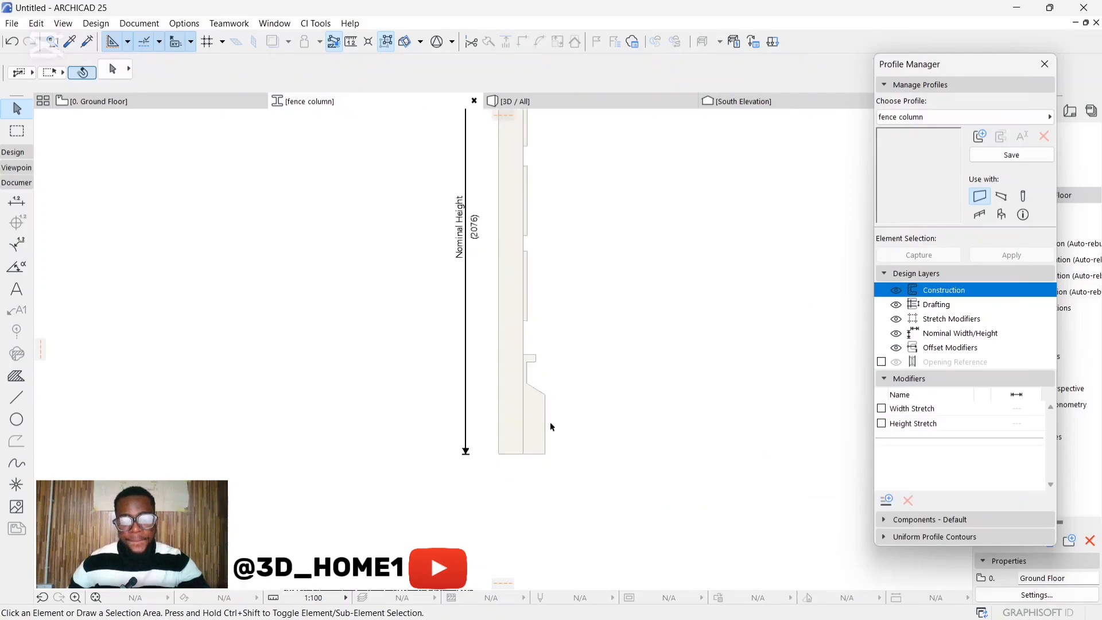
scroll(550, 422, "down", 2)
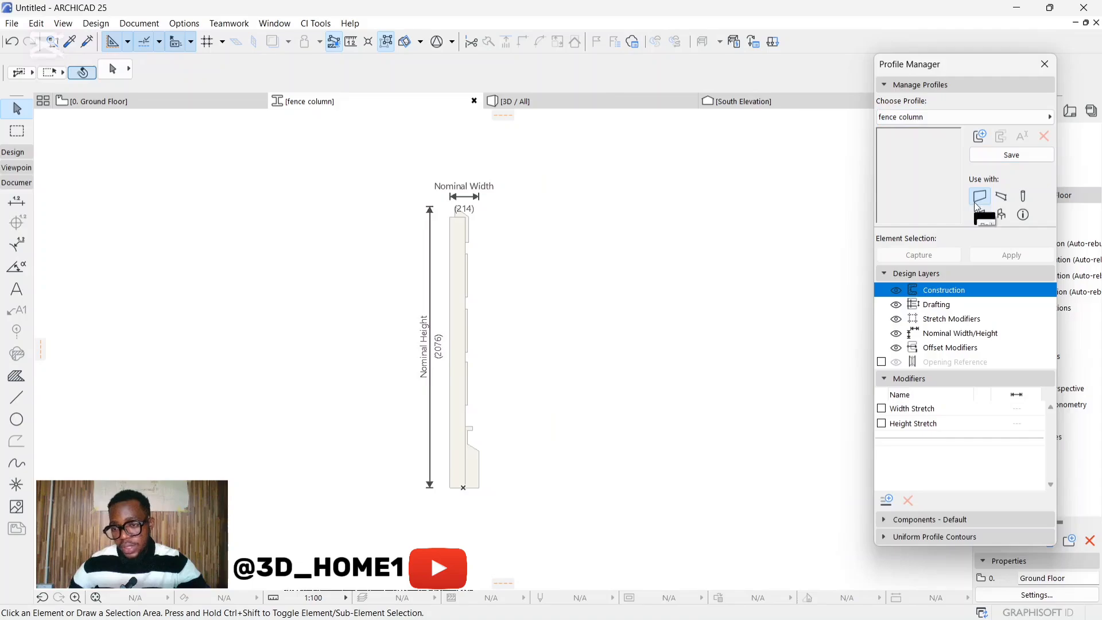
left_click(1012, 155)
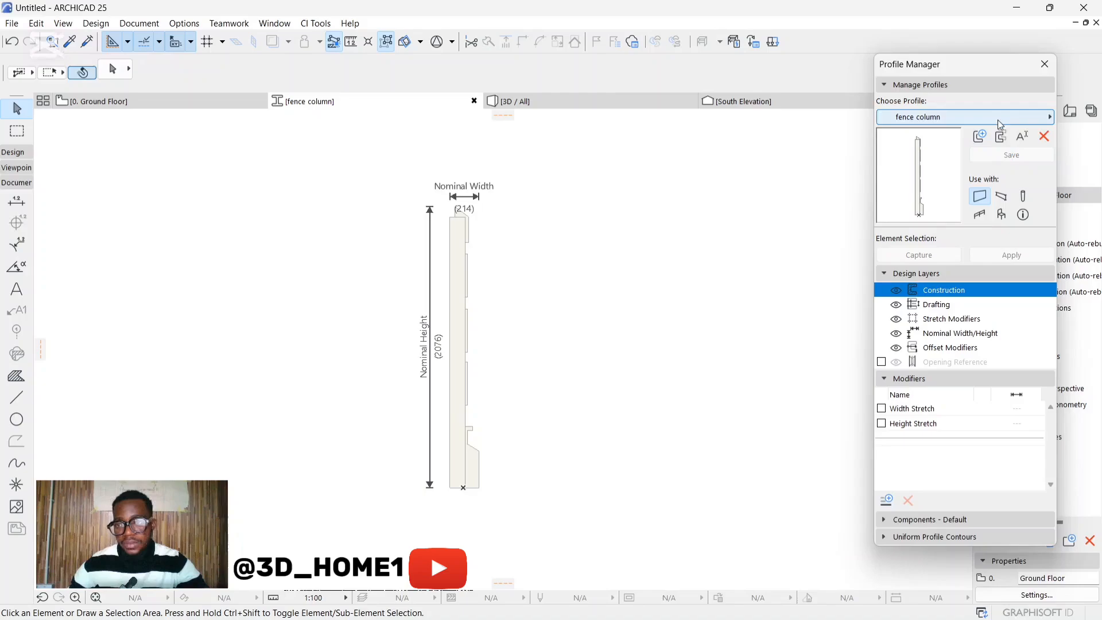
Close the Profile Manager and open the Wall tool's default settings from the ground floor plan
left_click(1042, 70)
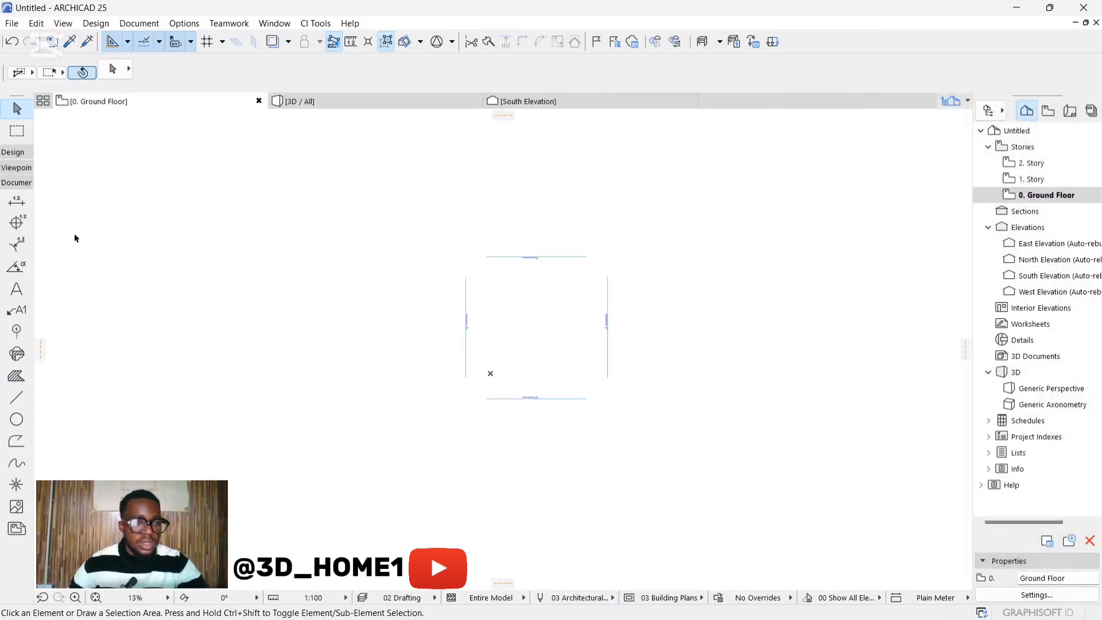
scroll(505, 344, "up", 2)
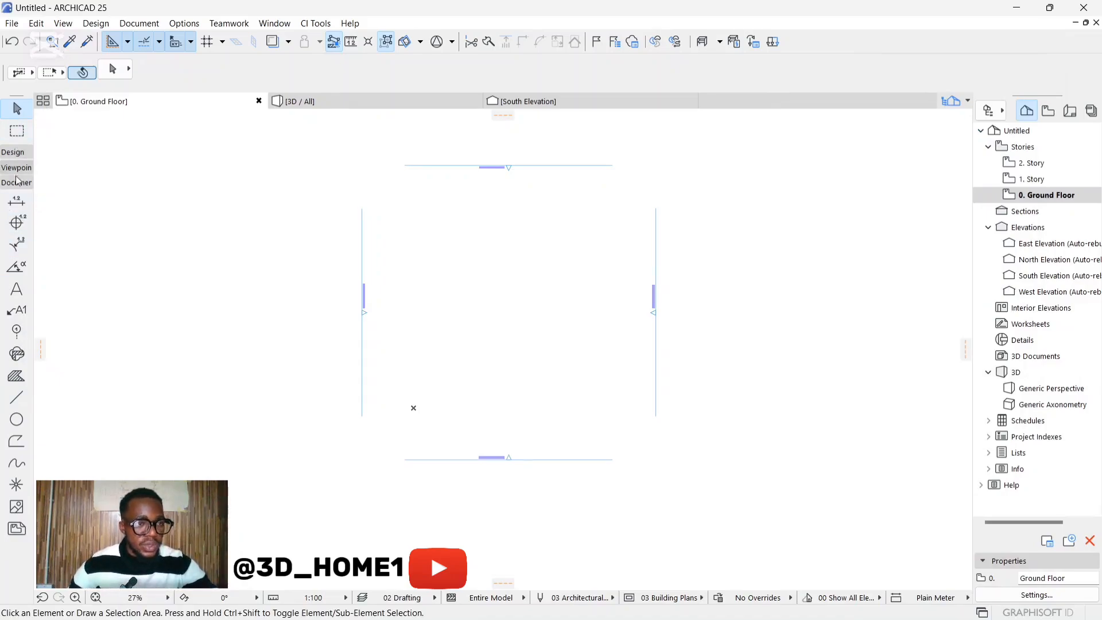
left_click(16, 151)
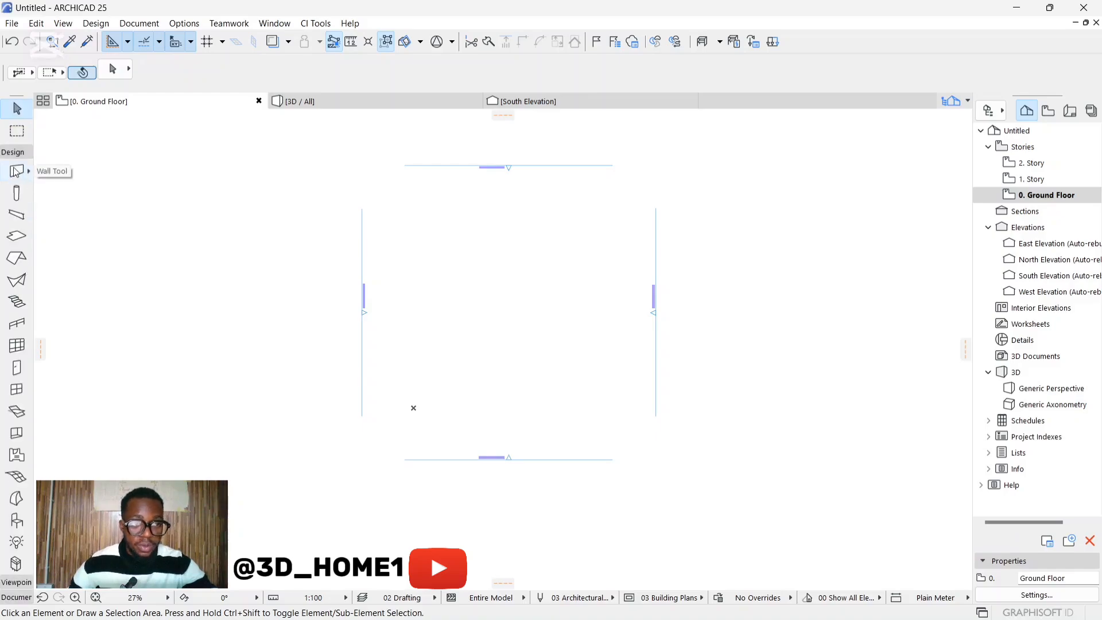
left_click(17, 171)
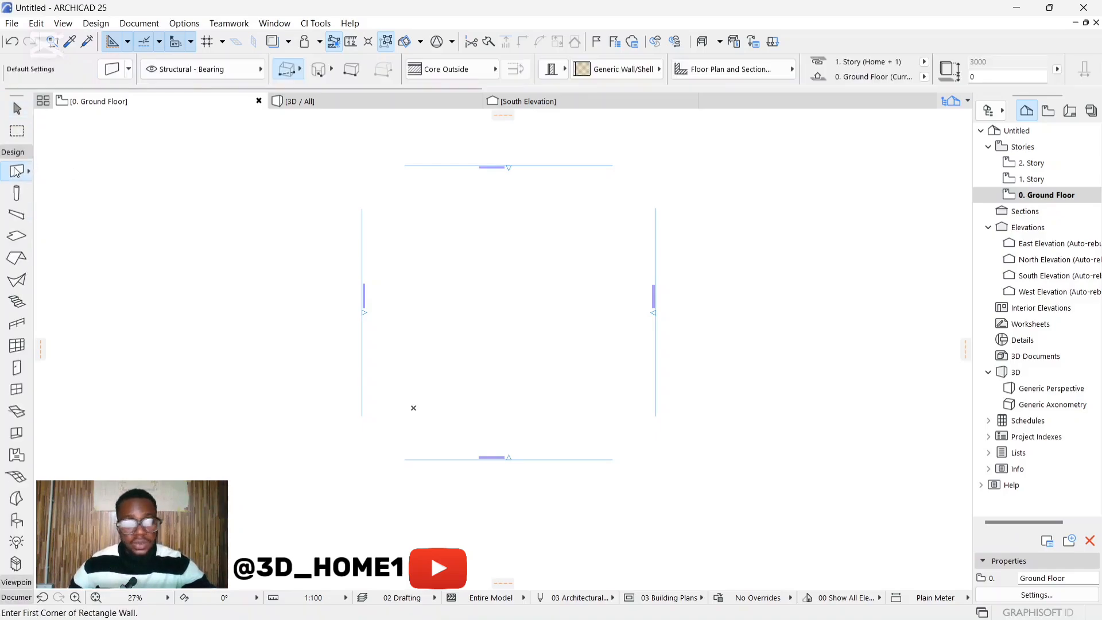
left_click(115, 69)
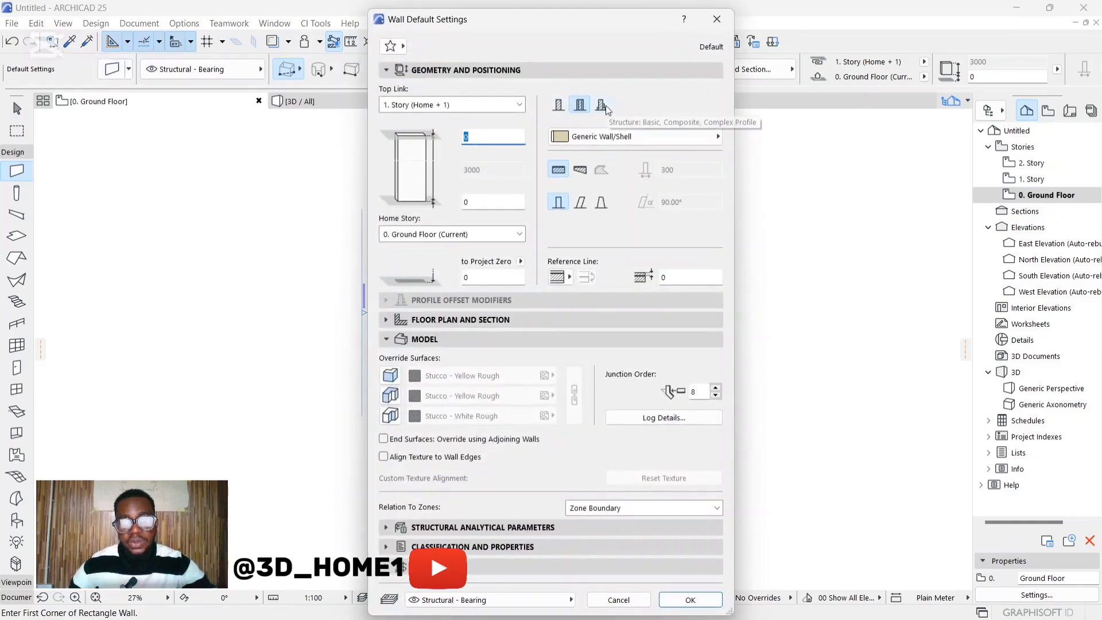
Set the default wall structure to Complex Profile with the fence column profile and accept the settings
left_click(606, 108)
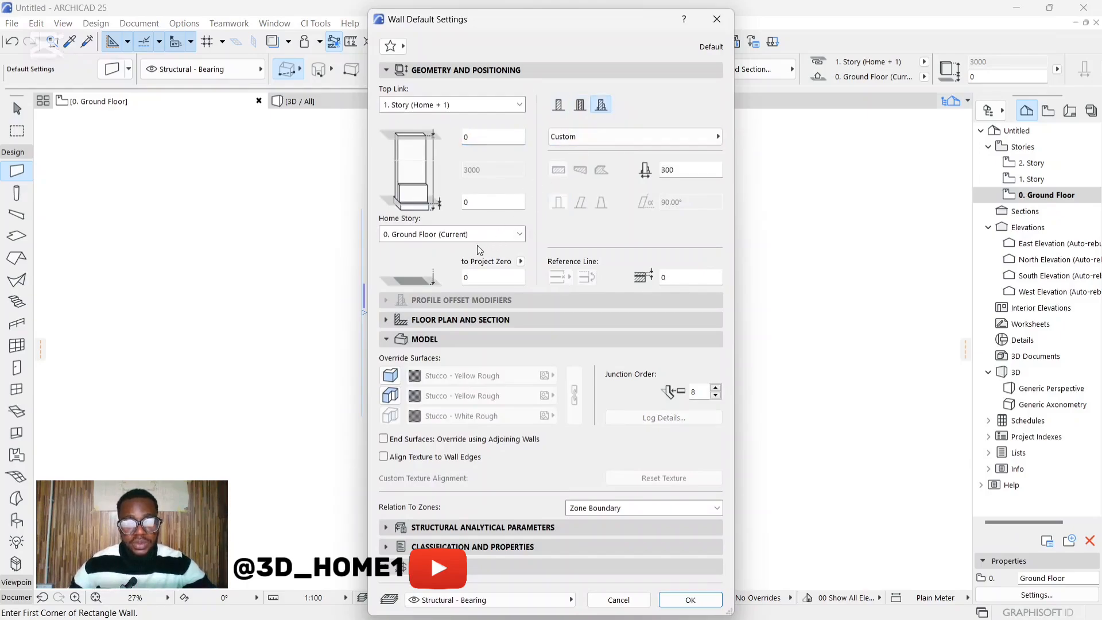
left_click(519, 234)
left_click(520, 236)
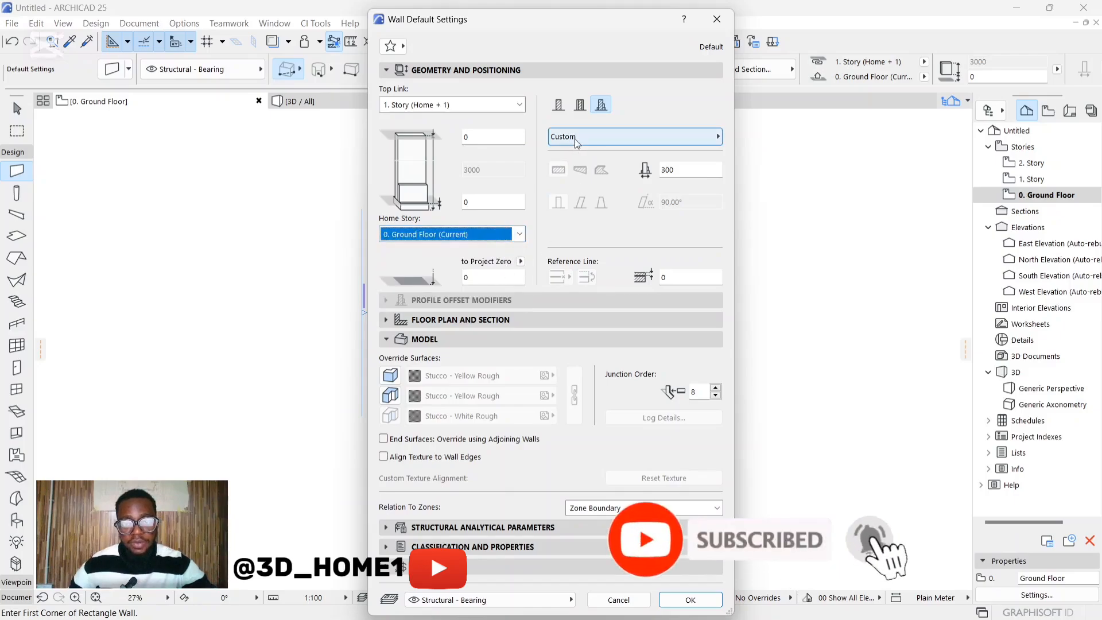
left_click(579, 105)
left_click(603, 106)
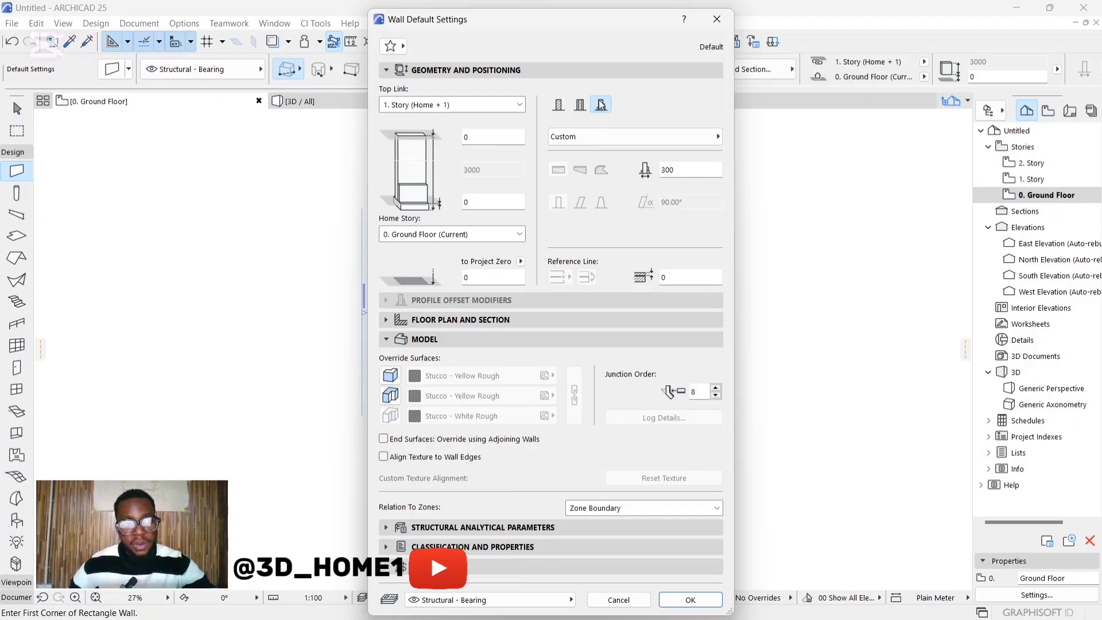
left_click(602, 139)
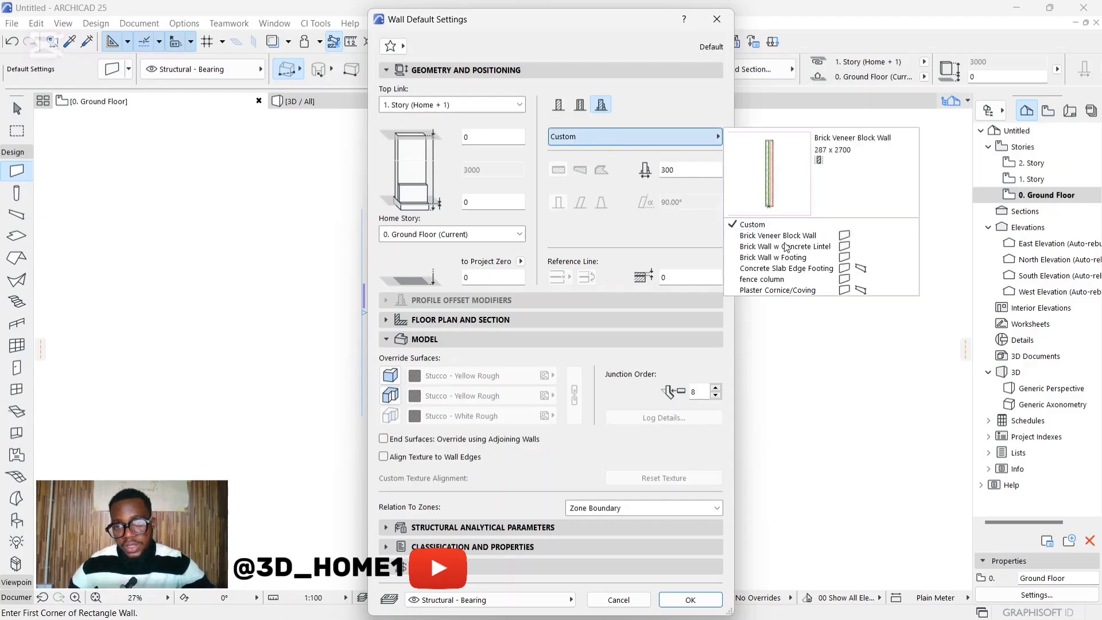
left_click(769, 280)
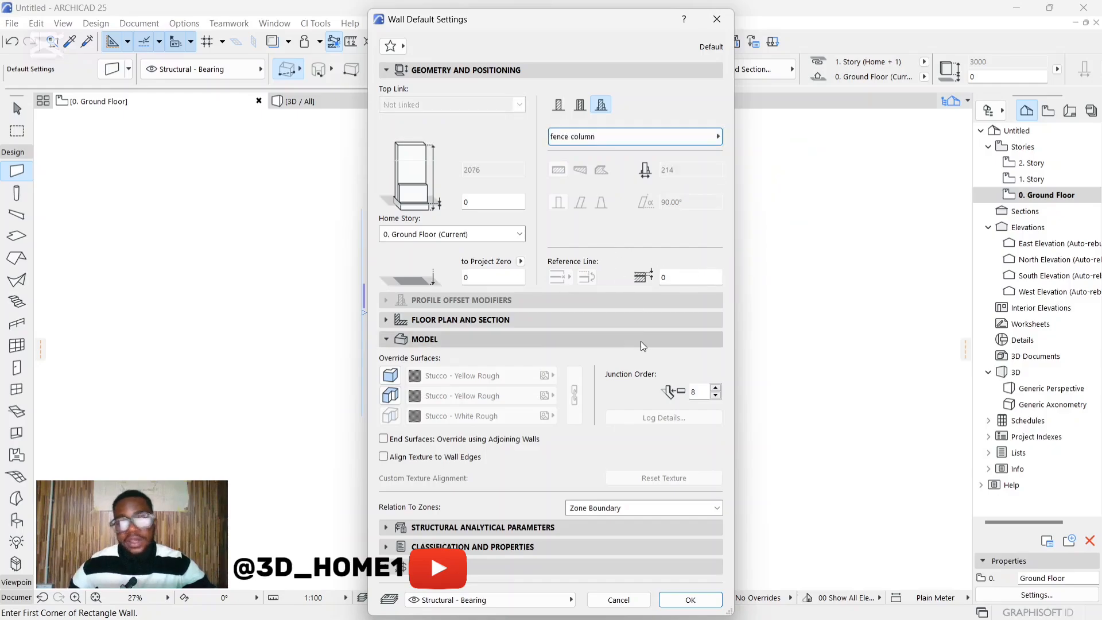
left_click(676, 598)
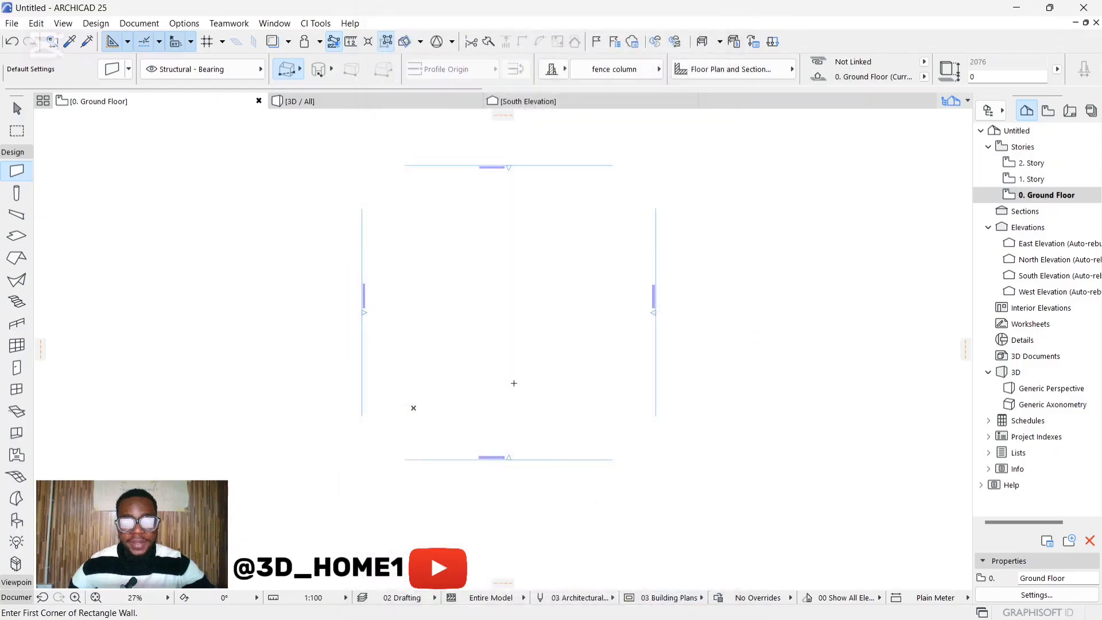
scroll(478, 310, "up", 3)
scroll(436, 358, "up", 2)
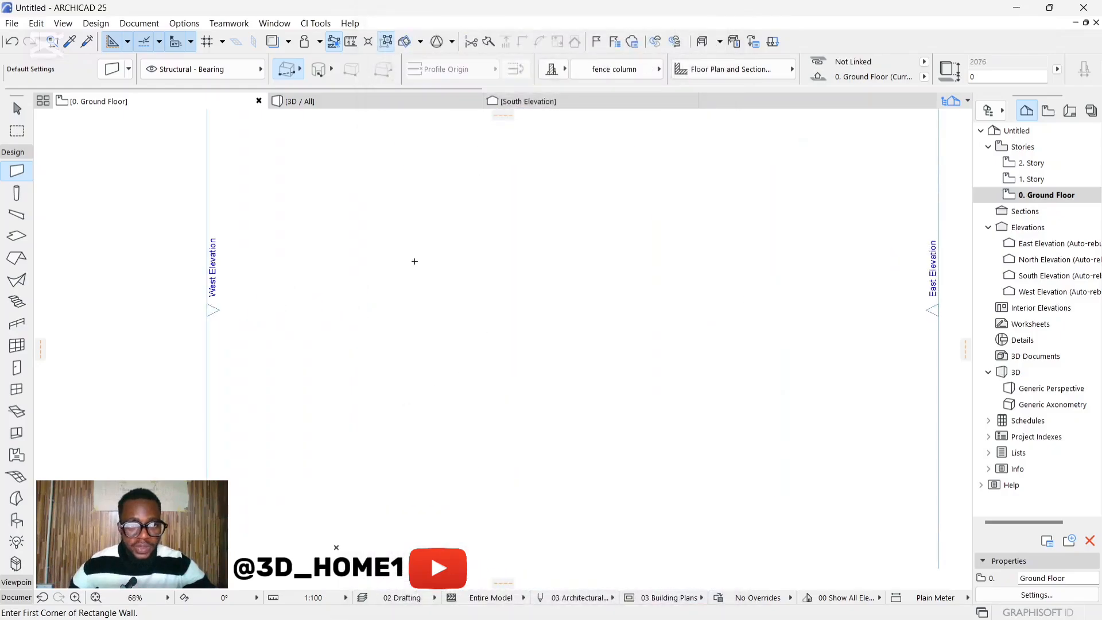
left_click(302, 72)
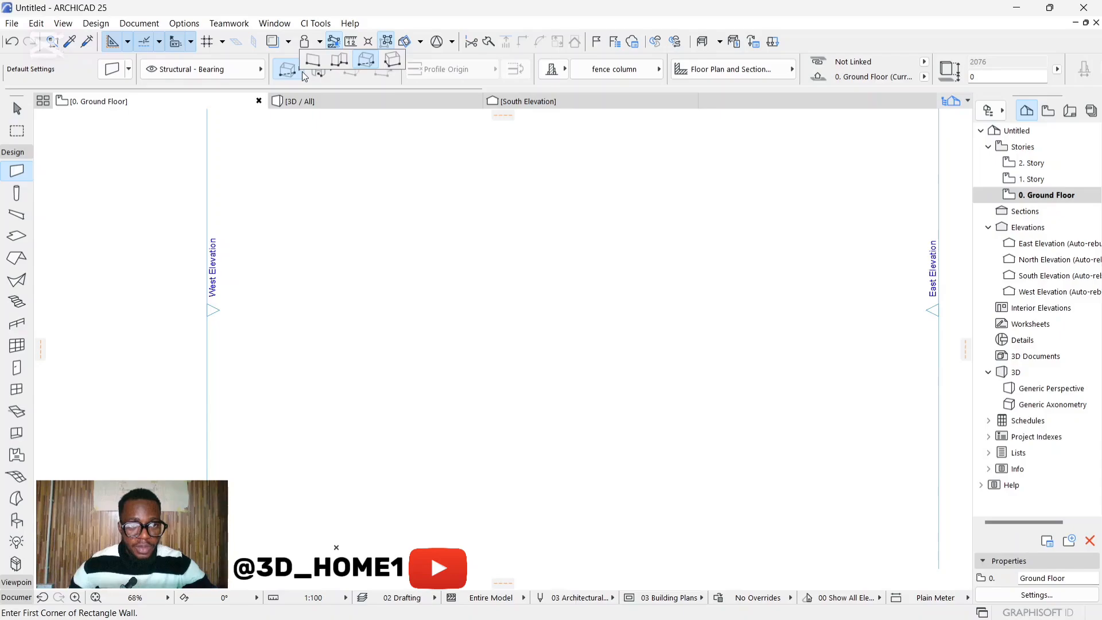
left_click(311, 62)
left_click(407, 309)
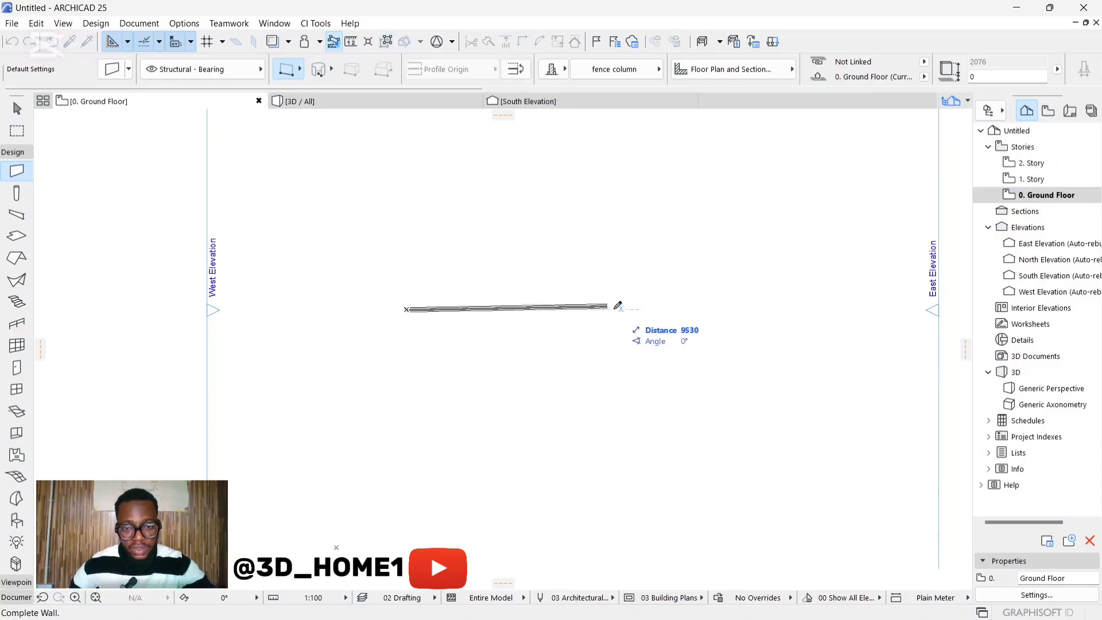
key("Escape")
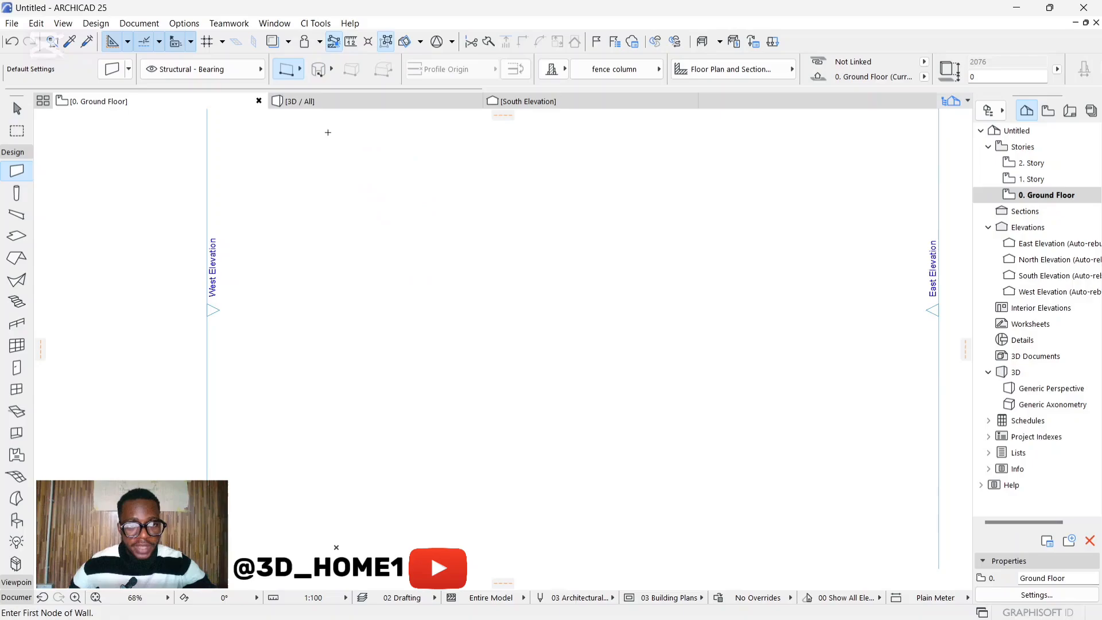
Draw a square column with the rectangular wall method and the fence column profile, about 400 mm wide across the shaft's outer faces
left_click(301, 68)
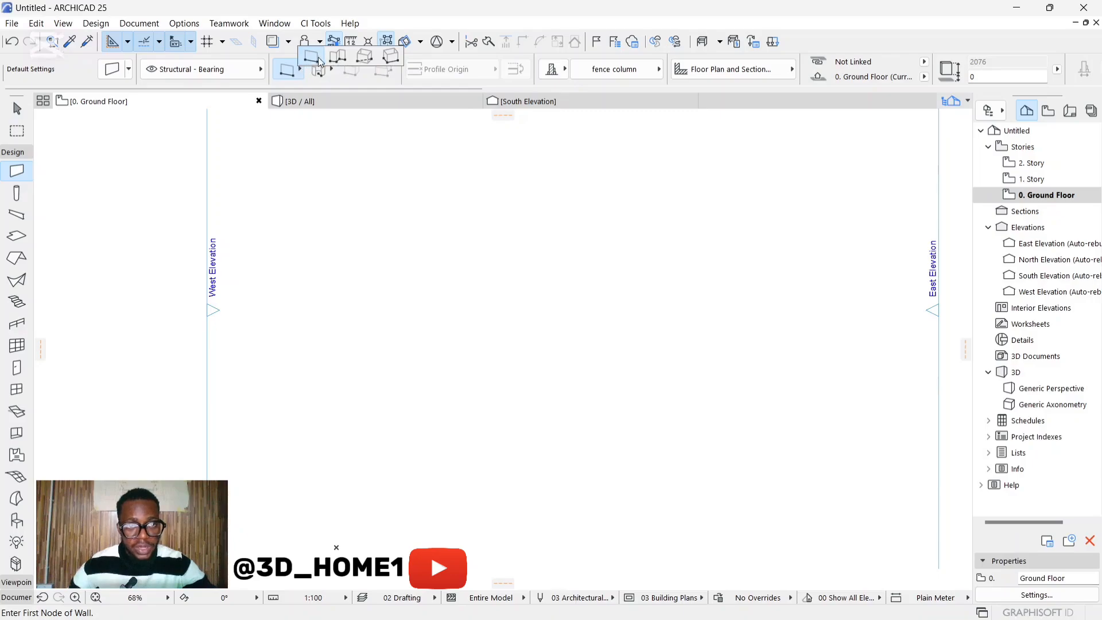
left_click(365, 58)
scroll(449, 323, "up", 3)
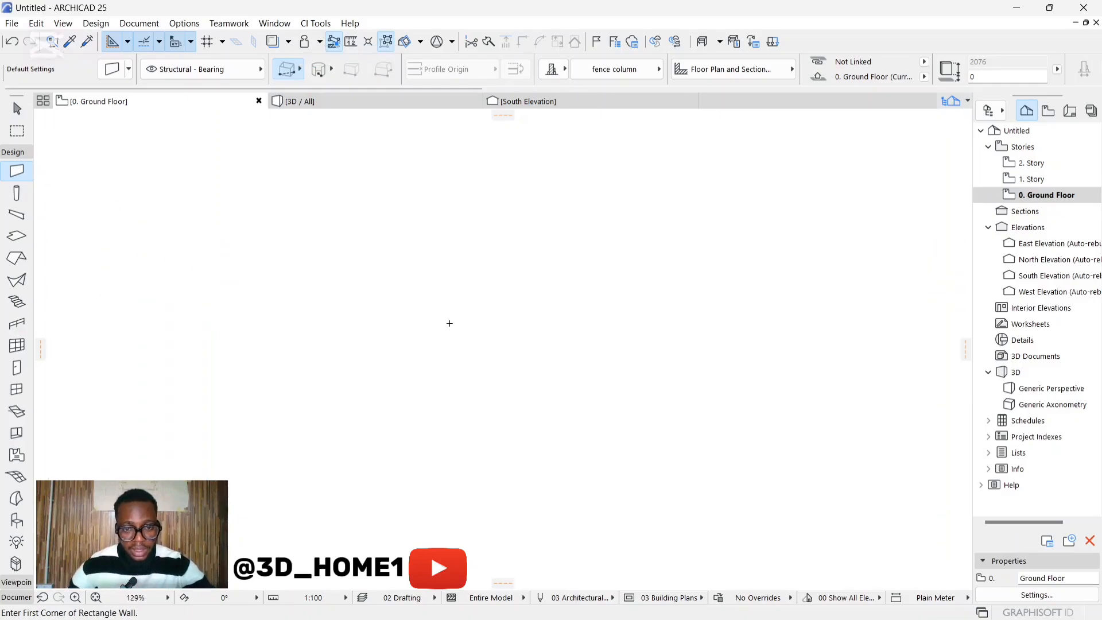
left_click(422, 320)
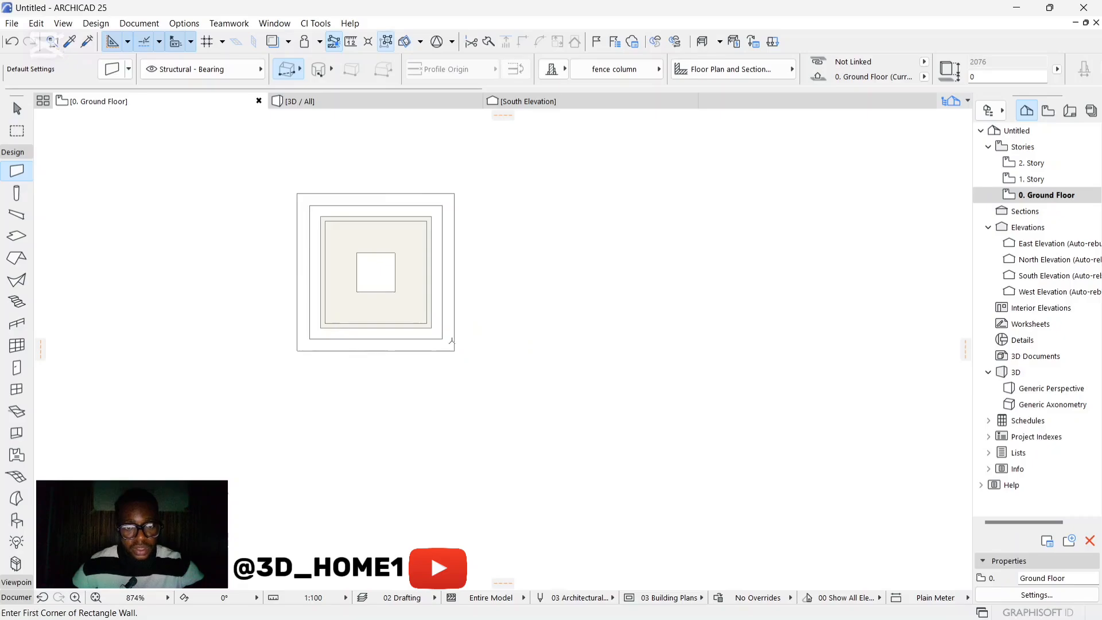
key("Escape")
Examine the fence column in the 3D view from above and from the side, including its base, shaft and cap
left_click(362, 101)
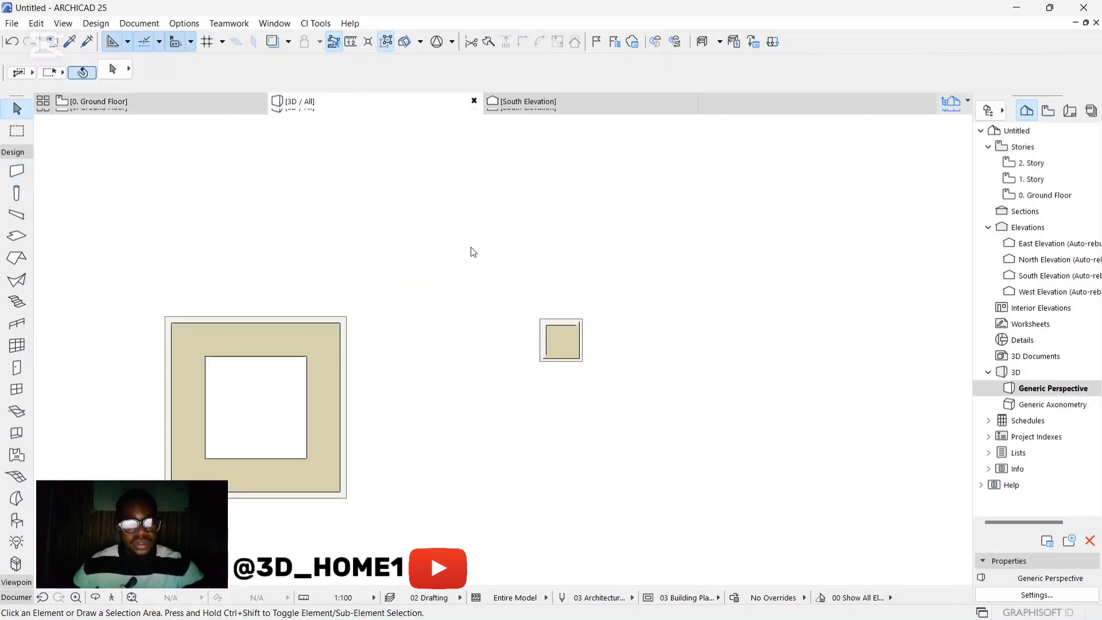
scroll(545, 350, "up", 10)
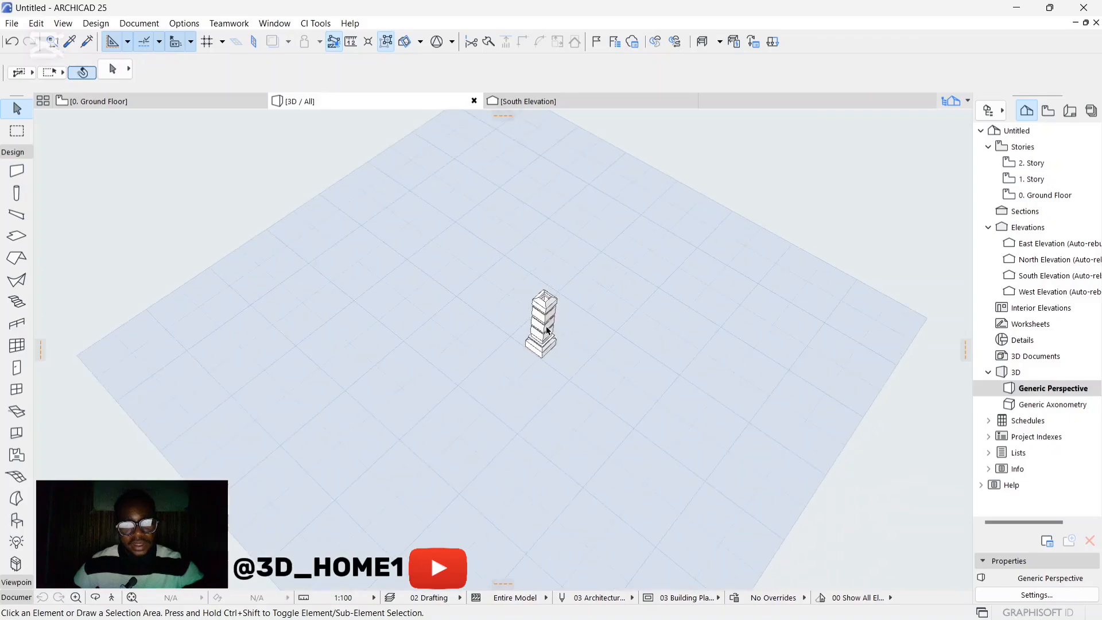
key("o")
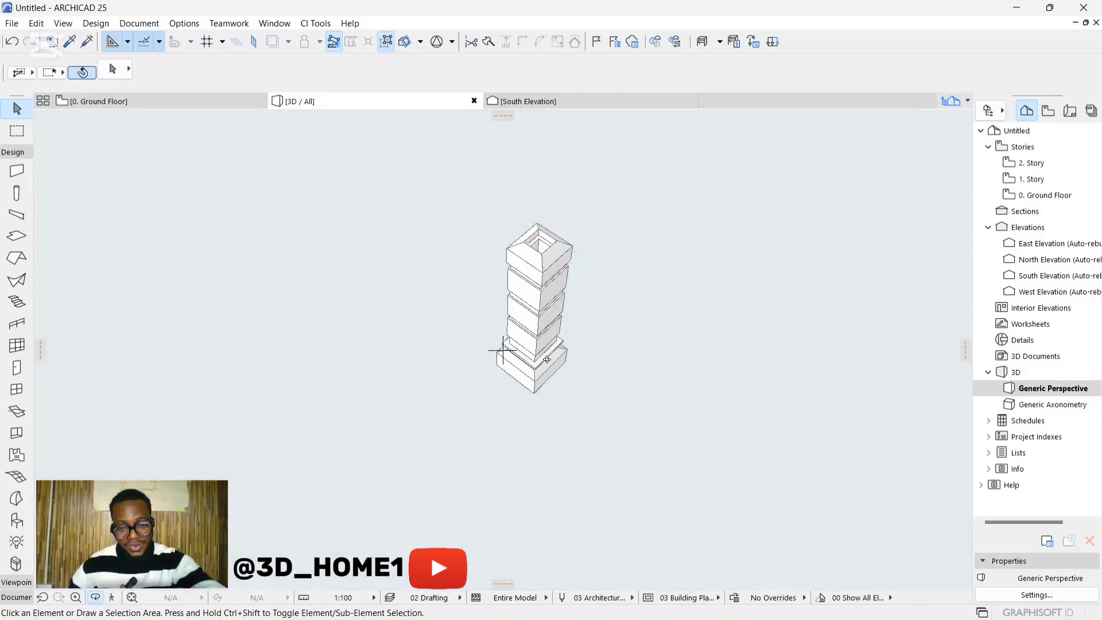
left_click_drag(546, 360, 582, 283)
scroll(549, 322, "up", 2)
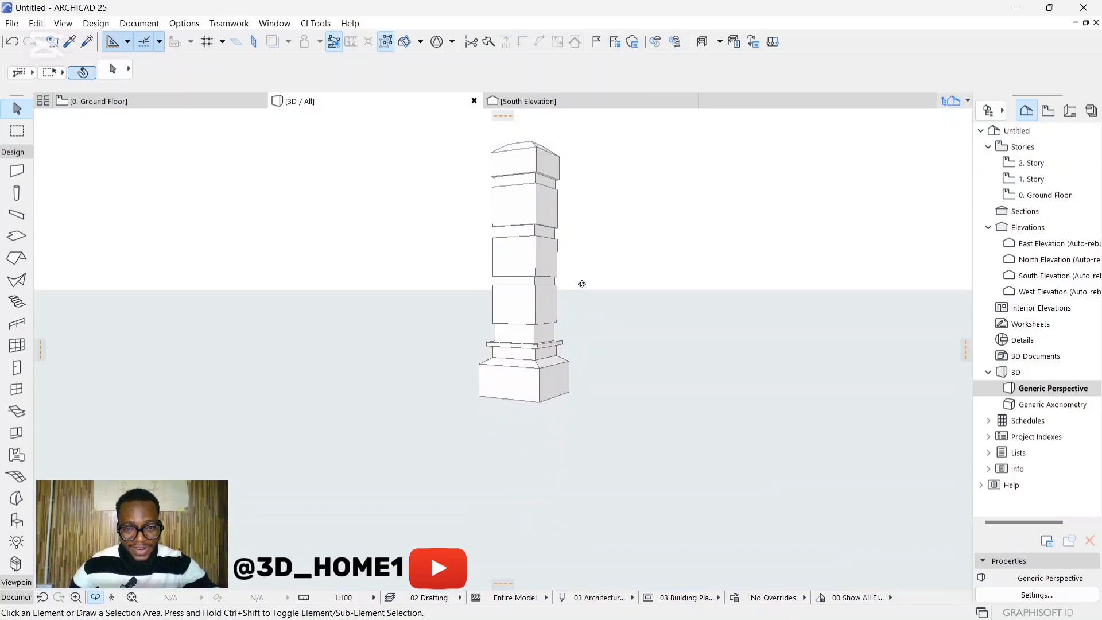
scroll(541, 310, "up", 3)
left_click_drag(511, 380, 471, 375)
left_click_drag(475, 298, 442, 402)
Measure the column's width across the shaft's outer faces in the ground floor plan
left_click(127, 102)
scroll(436, 290, "up", 1)
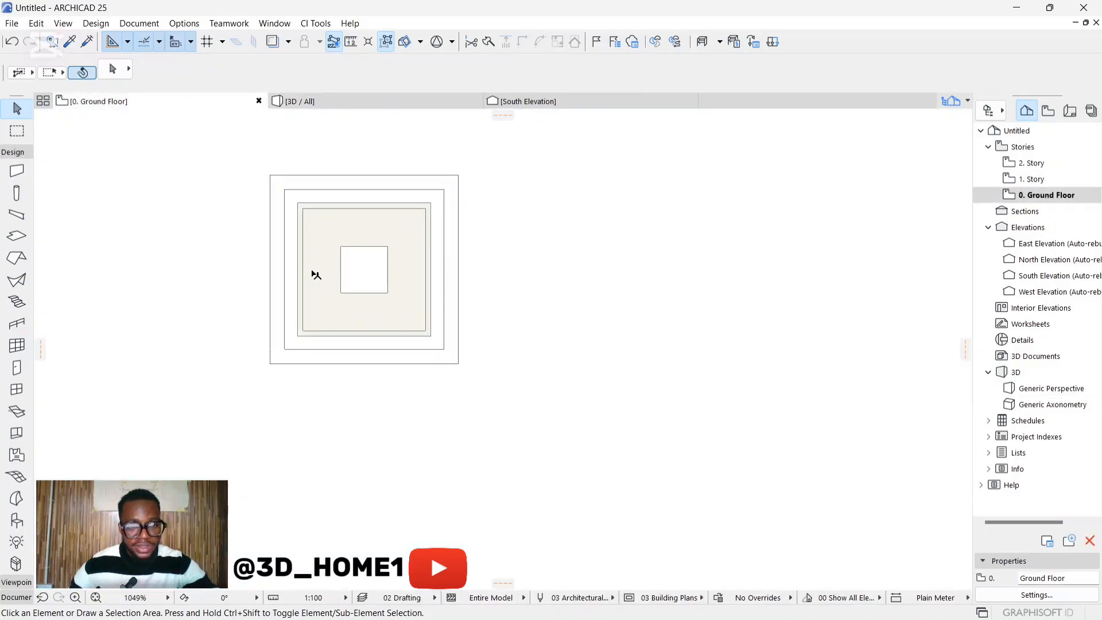
key("m")
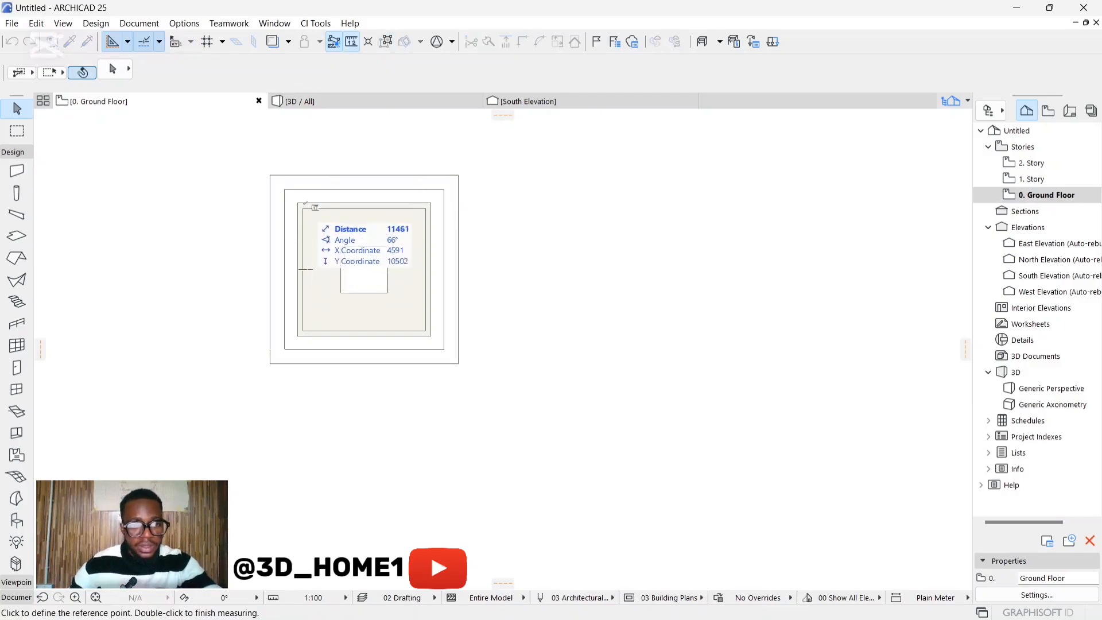
key("Escape")
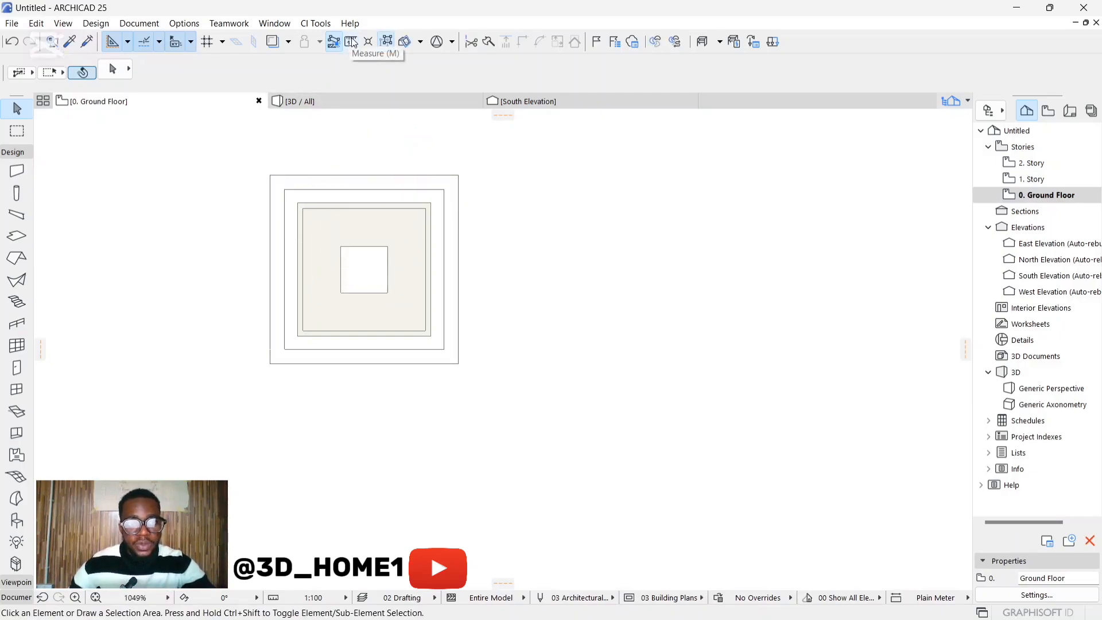
left_click(351, 42)
scroll(310, 275, "up", 2)
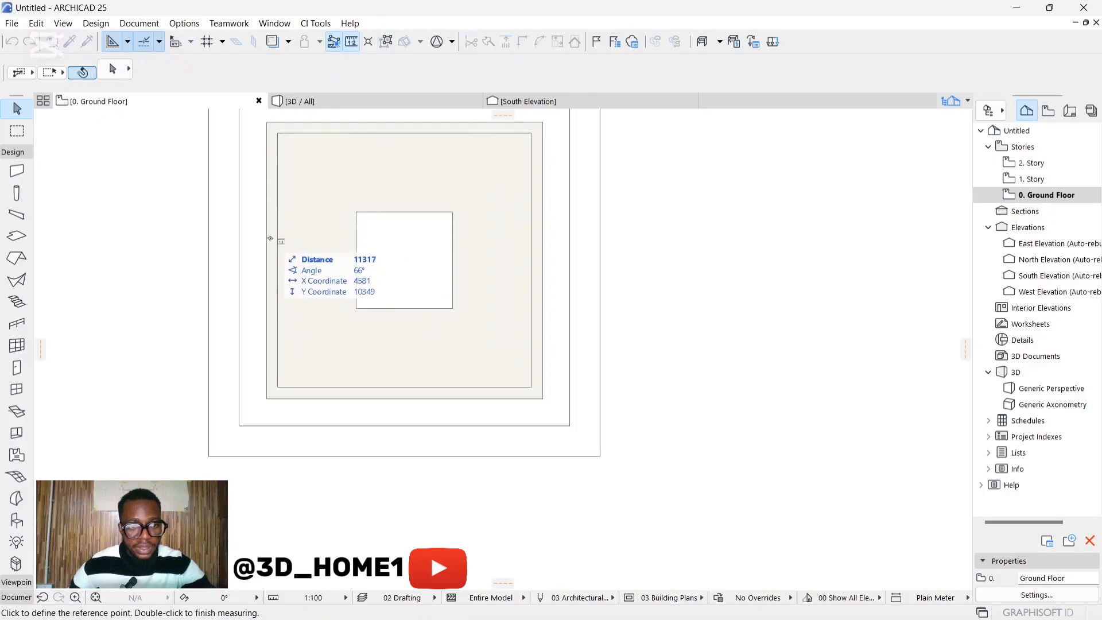
left_click(267, 238)
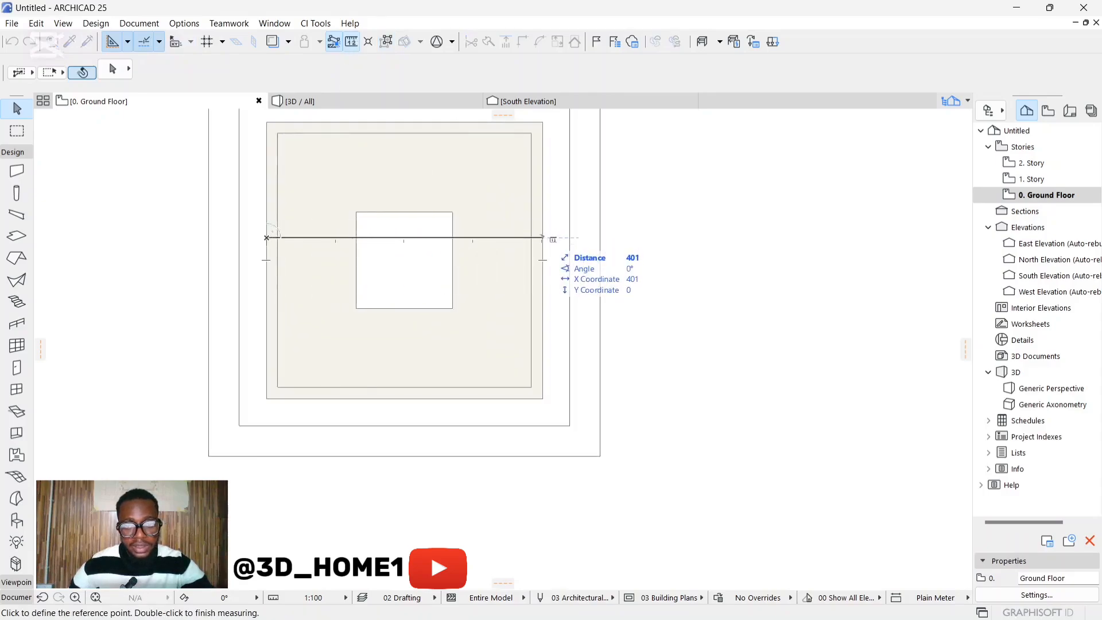
scroll(543, 237, "down", 2)
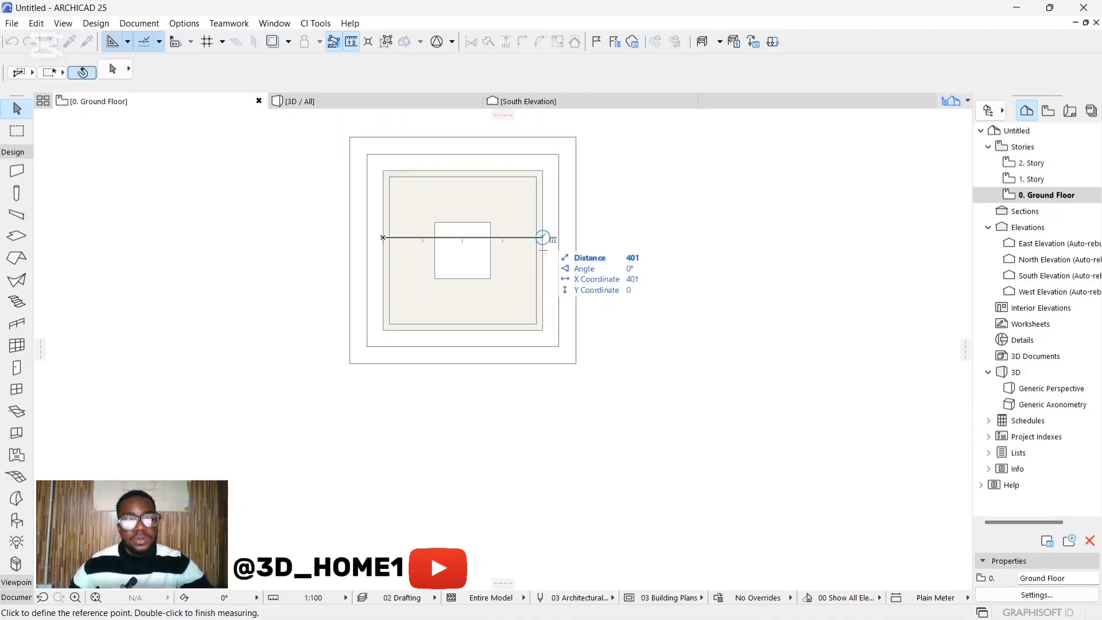
key("Escape")
Turn off Suspend Groups so the column's four walls can be selected together as one group
left_click(523, 241)
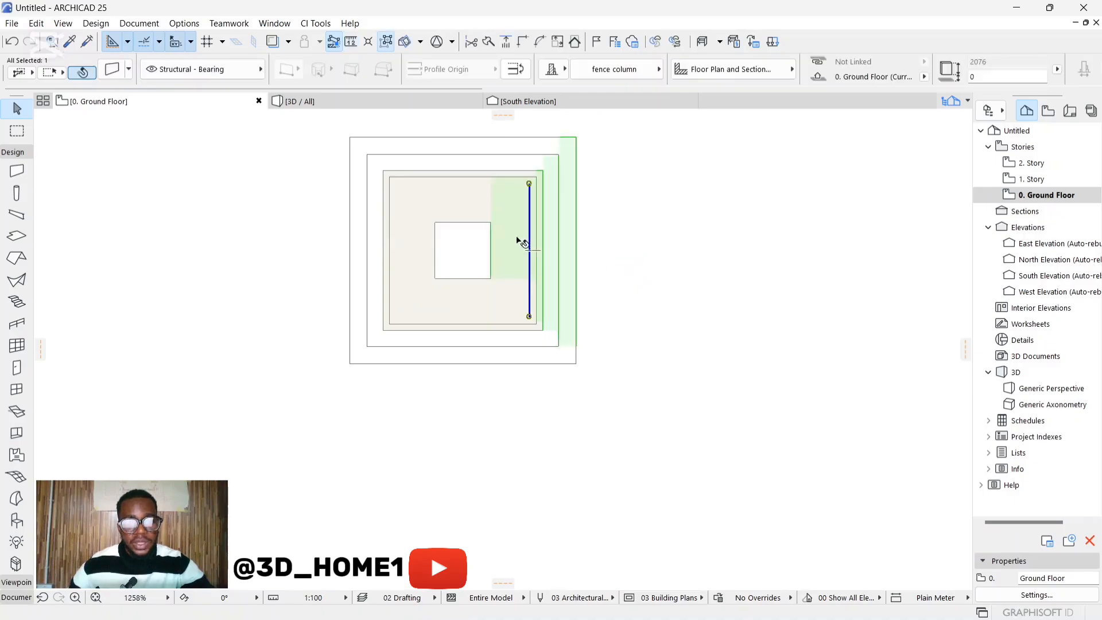
scroll(448, 278, "down", 3)
left_click(386, 46)
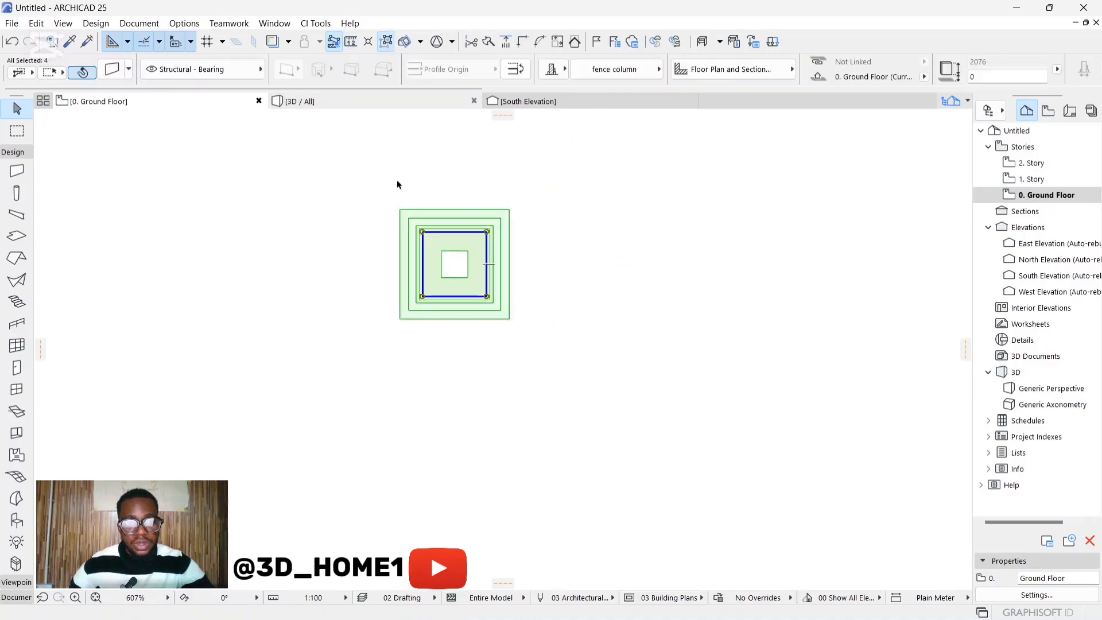
left_click(550, 171)
left_click(478, 239)
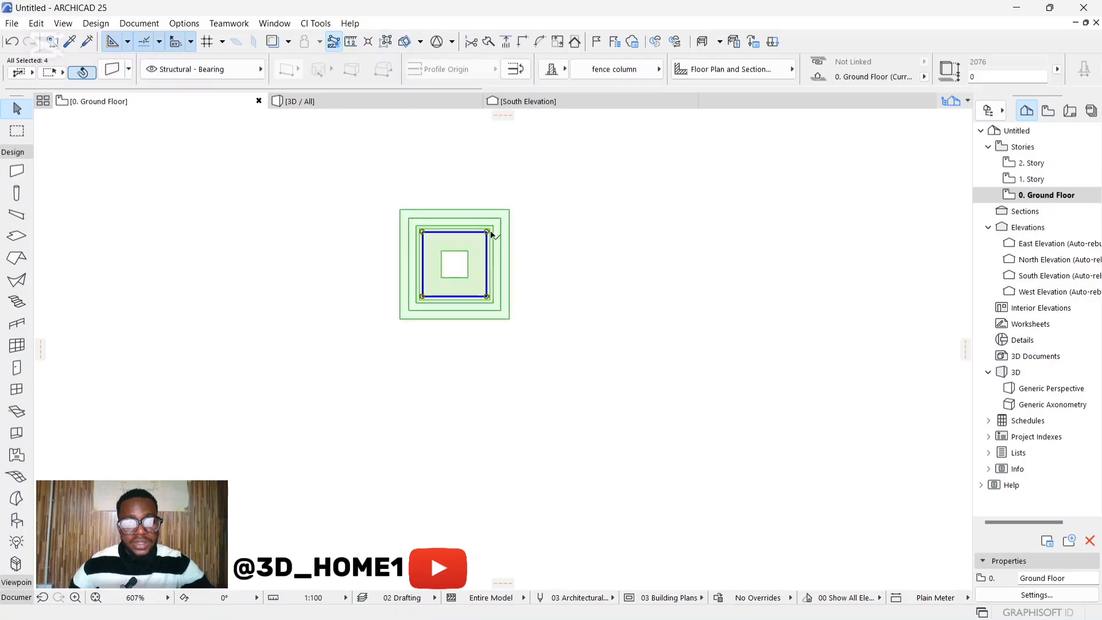
left_click(511, 177)
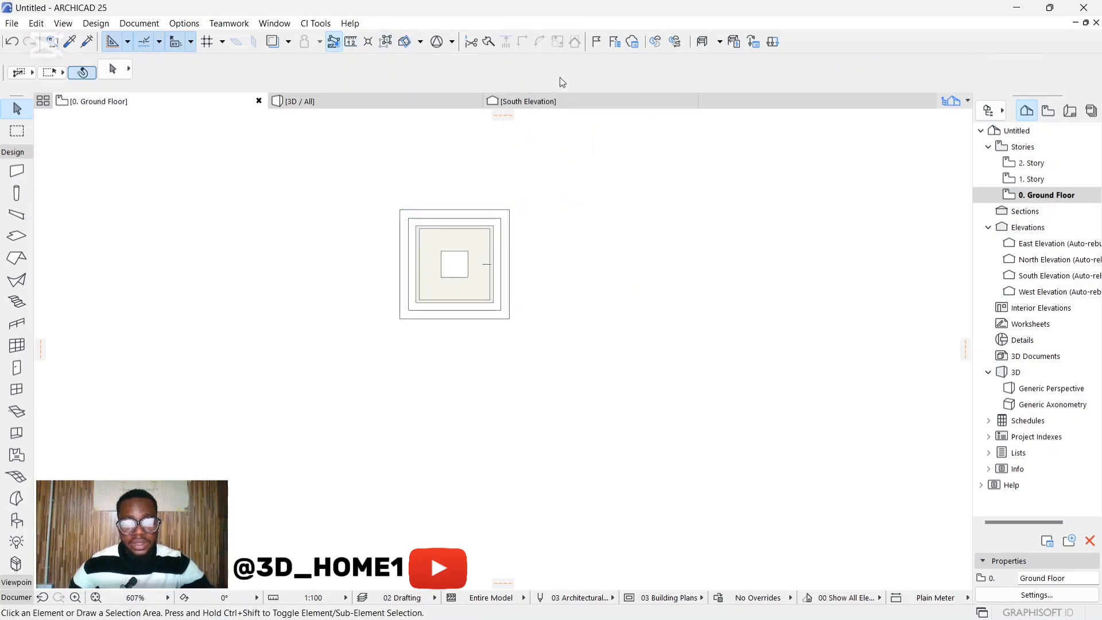
Try to resize the grouped column graphically about its upper-right reference corner, scaling wall thickness too, and undo it
left_click(471, 240)
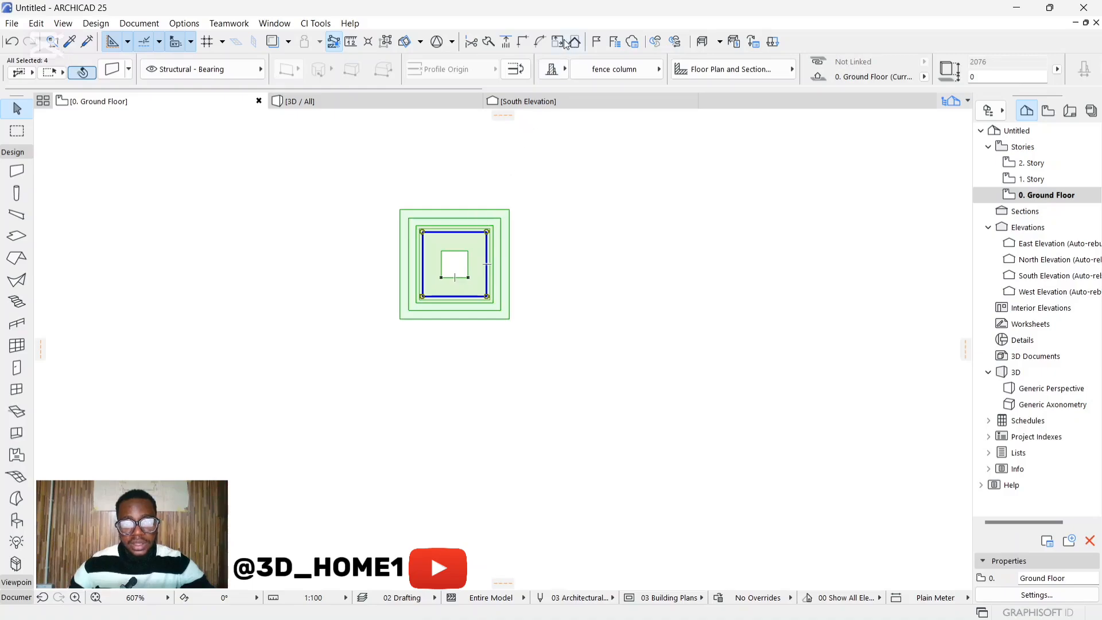
left_click(565, 43)
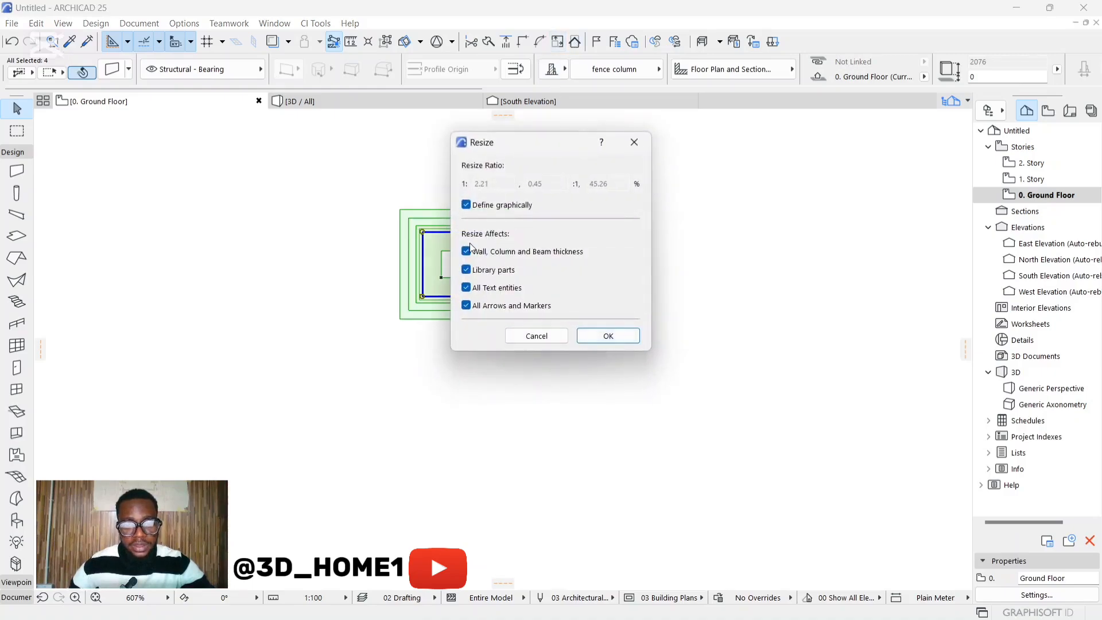
left_click(608, 336)
scroll(487, 236, "up", 4)
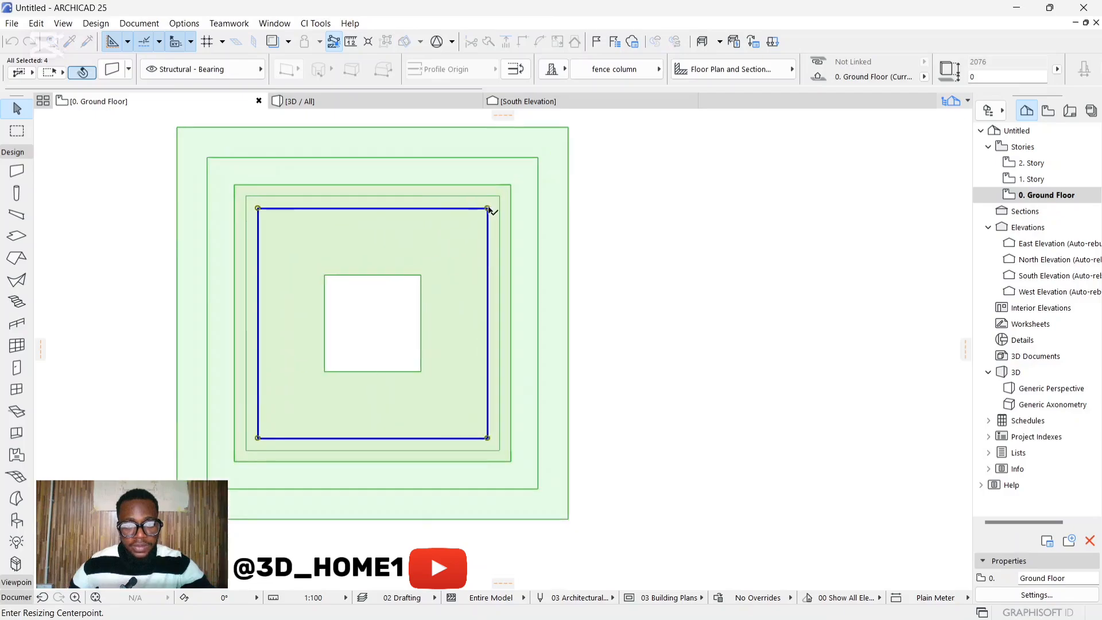
left_click(488, 208)
scroll(522, 224, "down", 2)
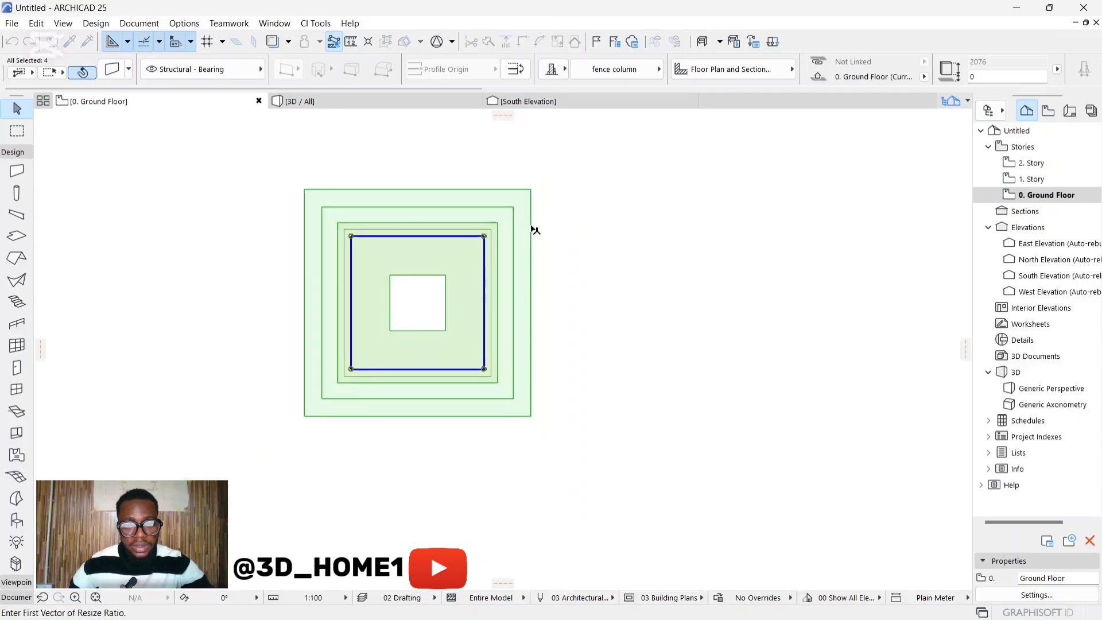
left_click(576, 156)
left_click(561, 167)
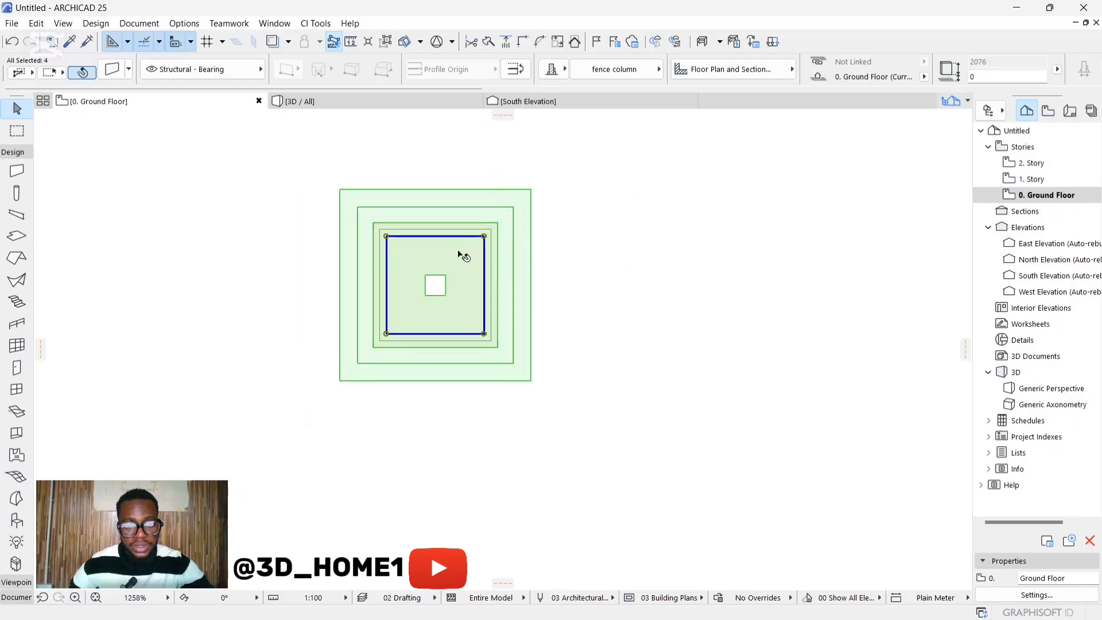
key("ctrl+z")
Resize the grouped column graphically about its upper-right reference corner to about 328 mm across the shaft's outer faces
scroll(477, 391, "down", 1)
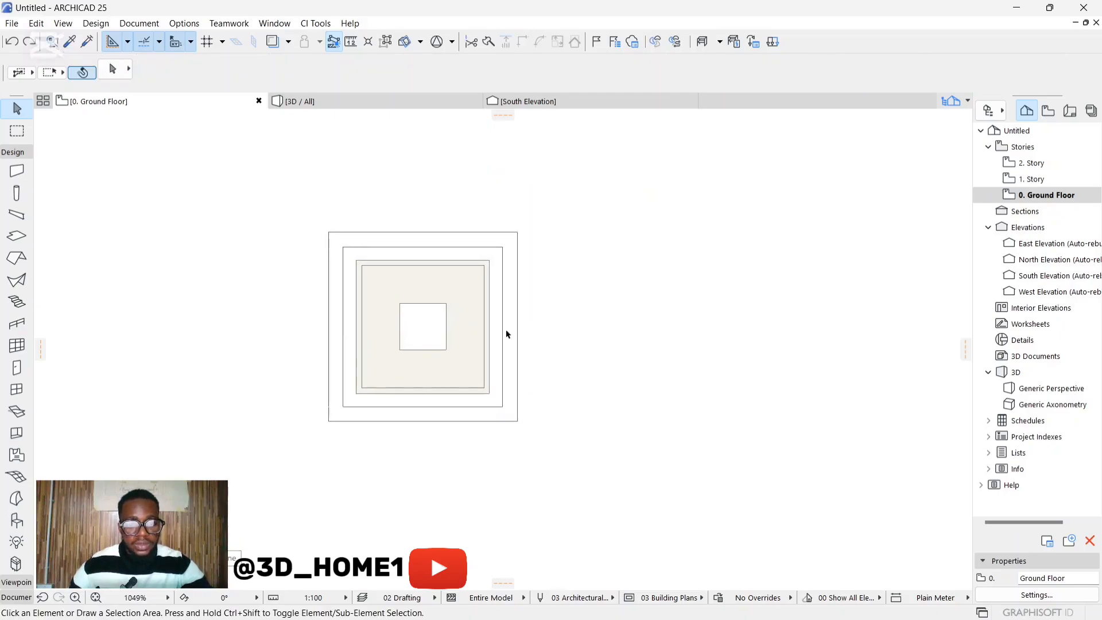
scroll(424, 286, "down", 1)
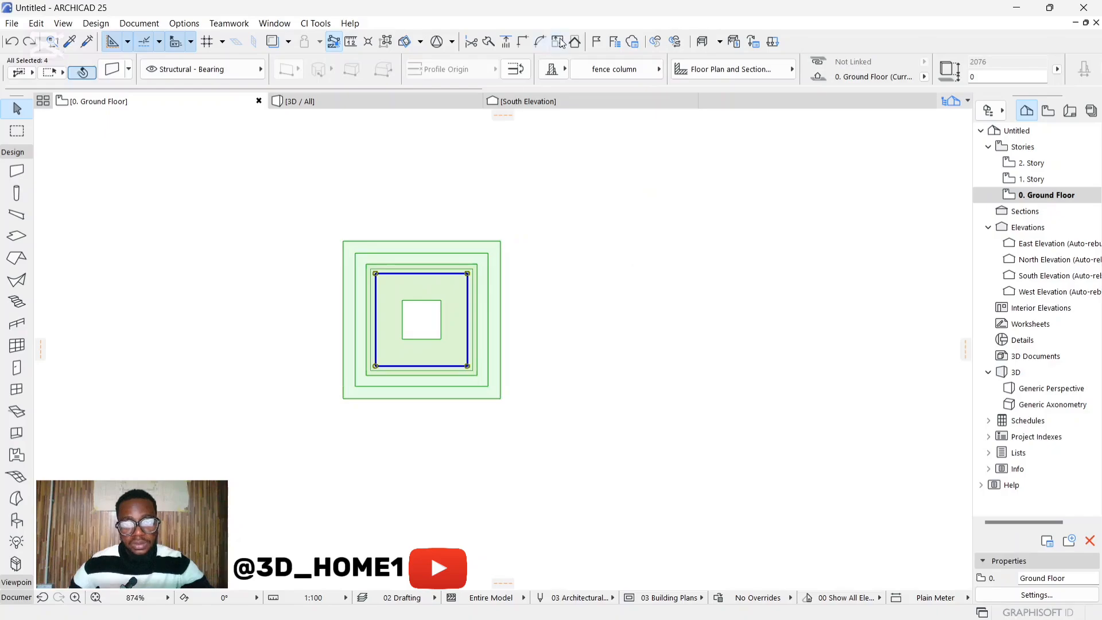
left_click(557, 42)
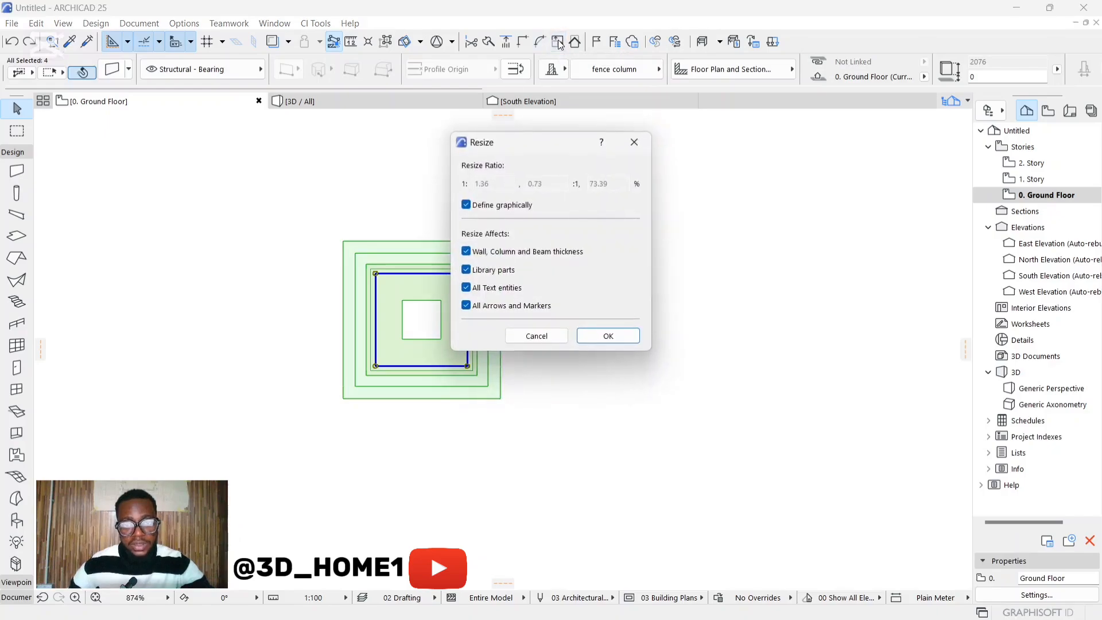
left_click(612, 337)
scroll(494, 230, "up", 3)
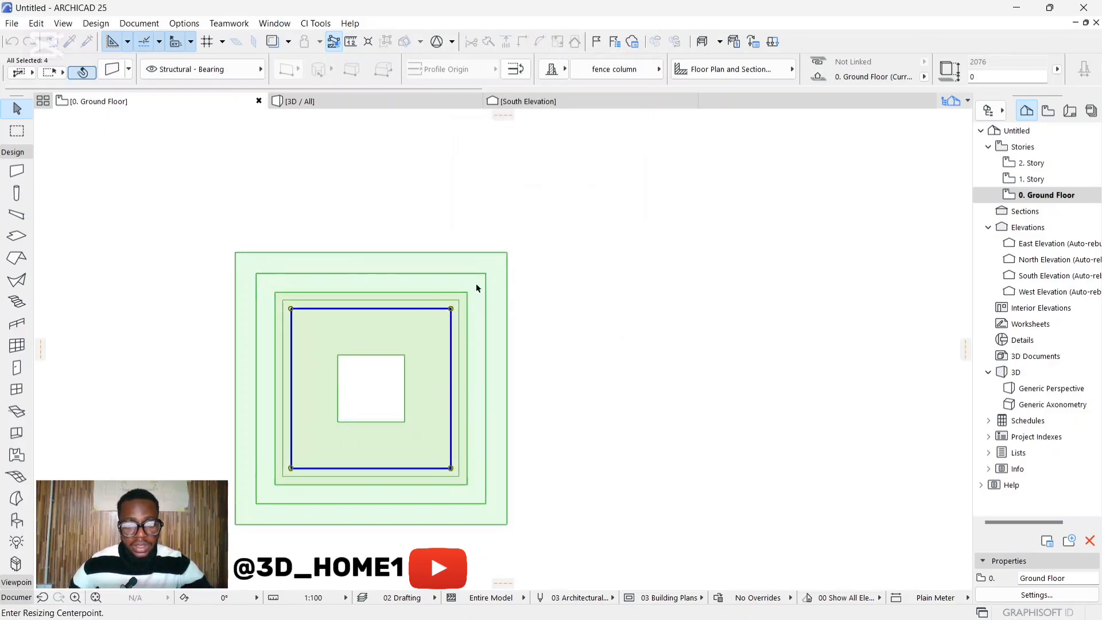
left_click(451, 309)
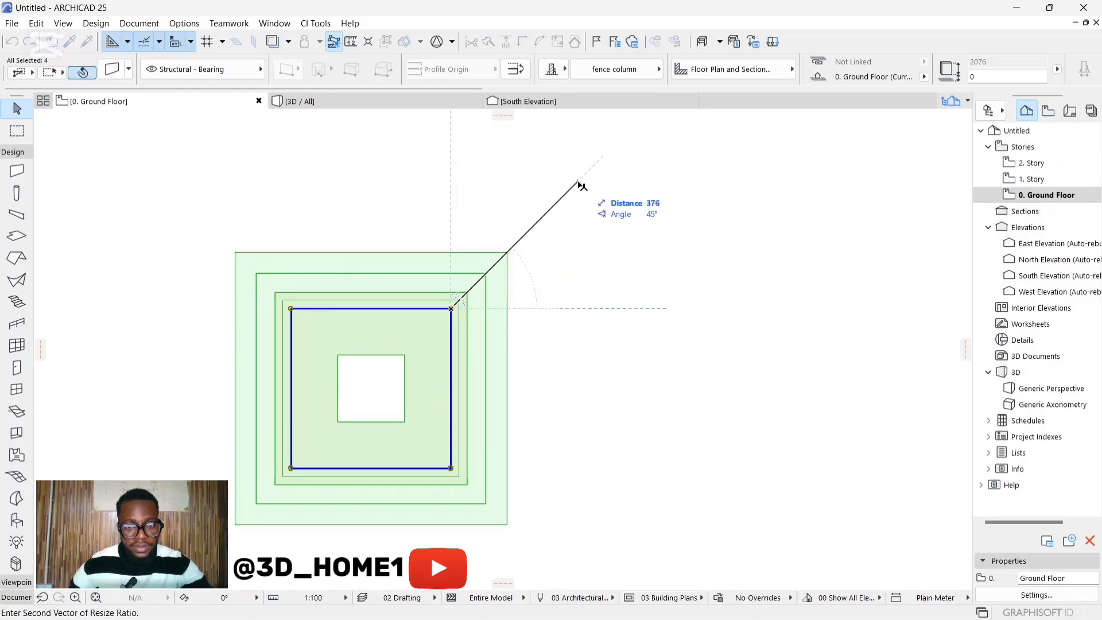
scroll(522, 229, "down", 2)
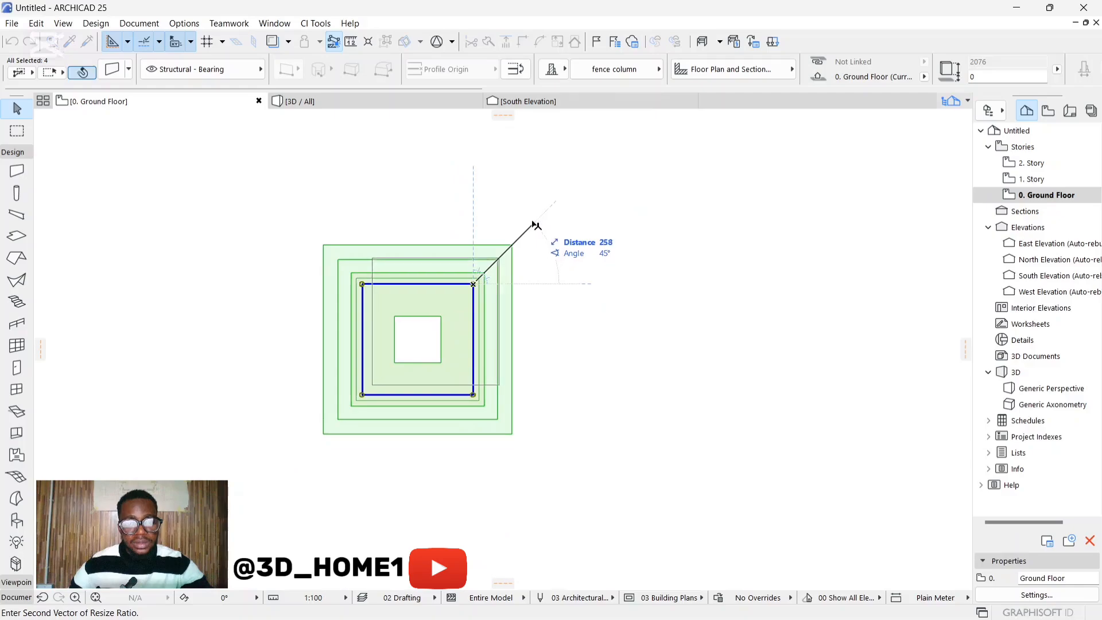
left_click(547, 220)
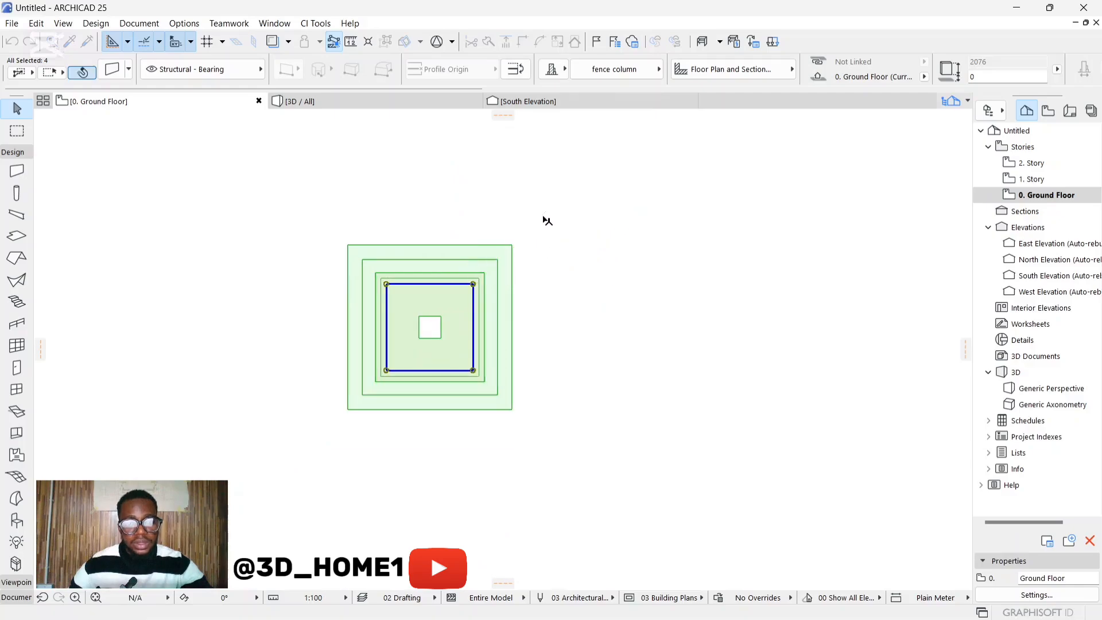
Measure the resized column's width in plan across the shaft's outer faces and across the base's outer edges
key("Escape")
key("m")
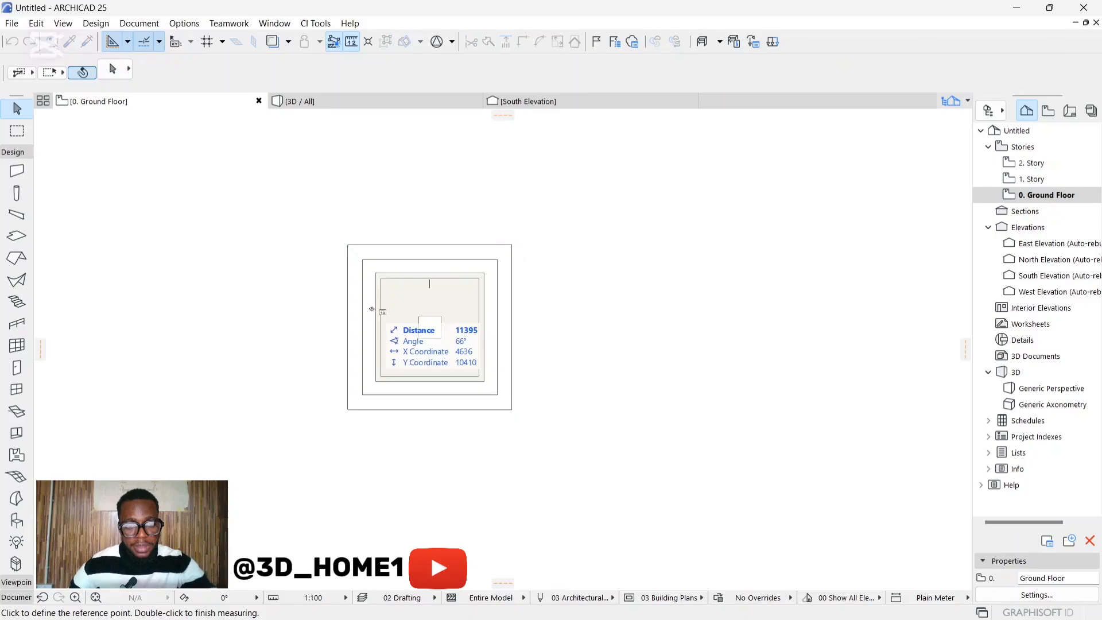
scroll(363, 234, "up", 3)
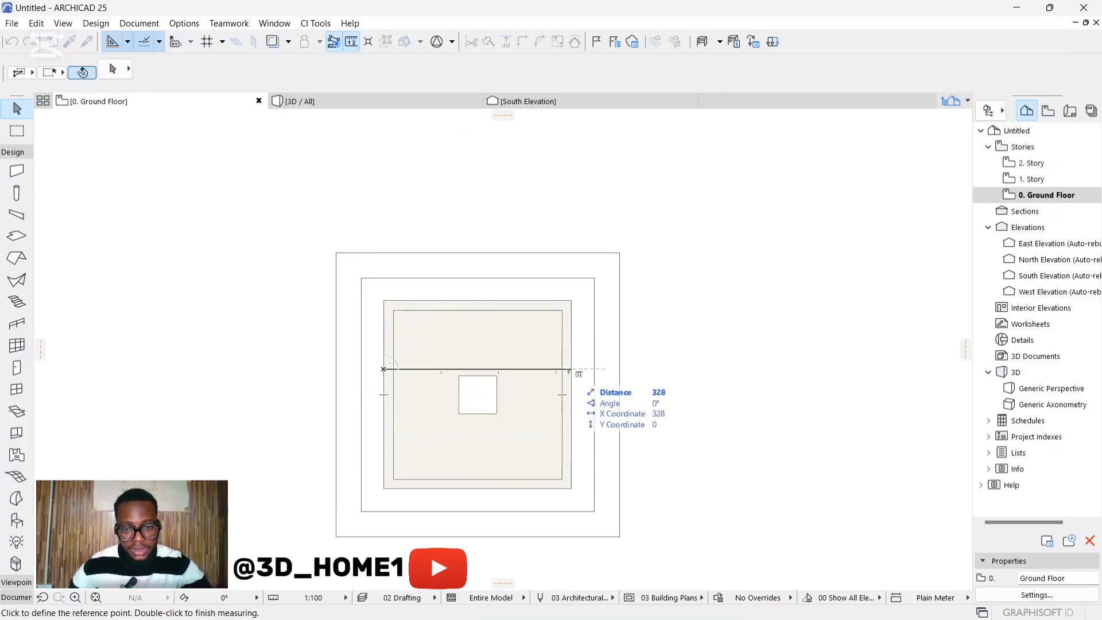
key("Escape")
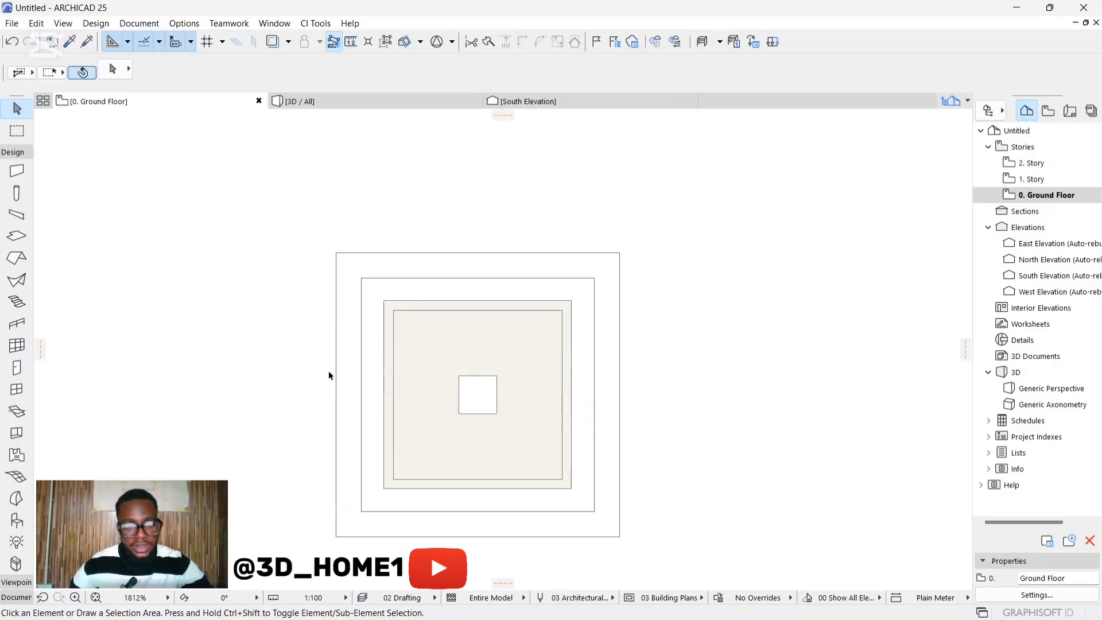
key("m")
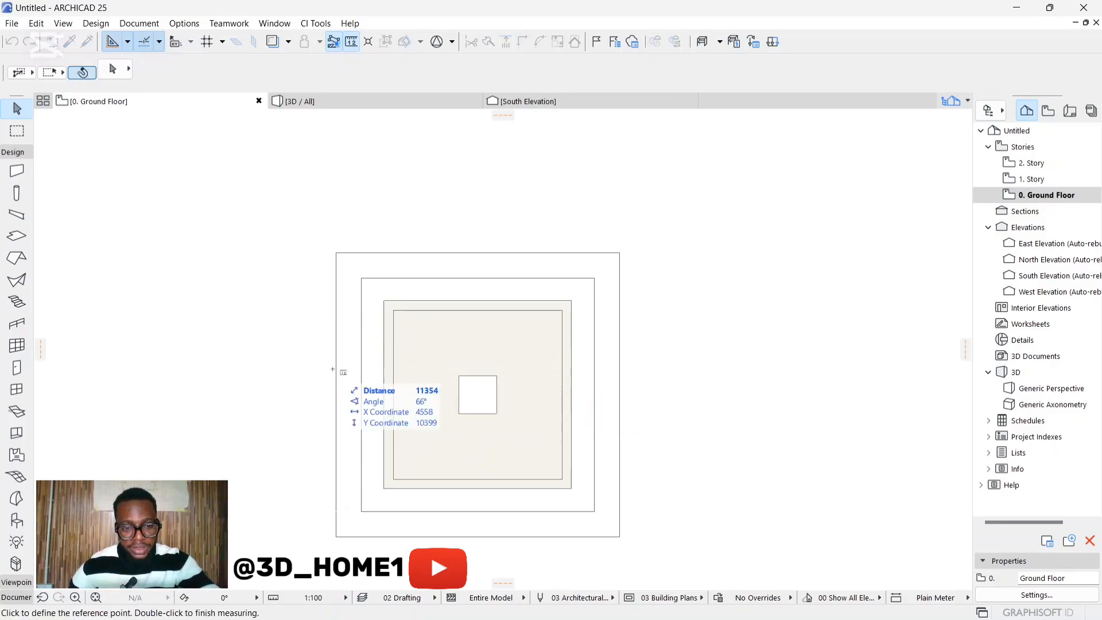
left_click(337, 363)
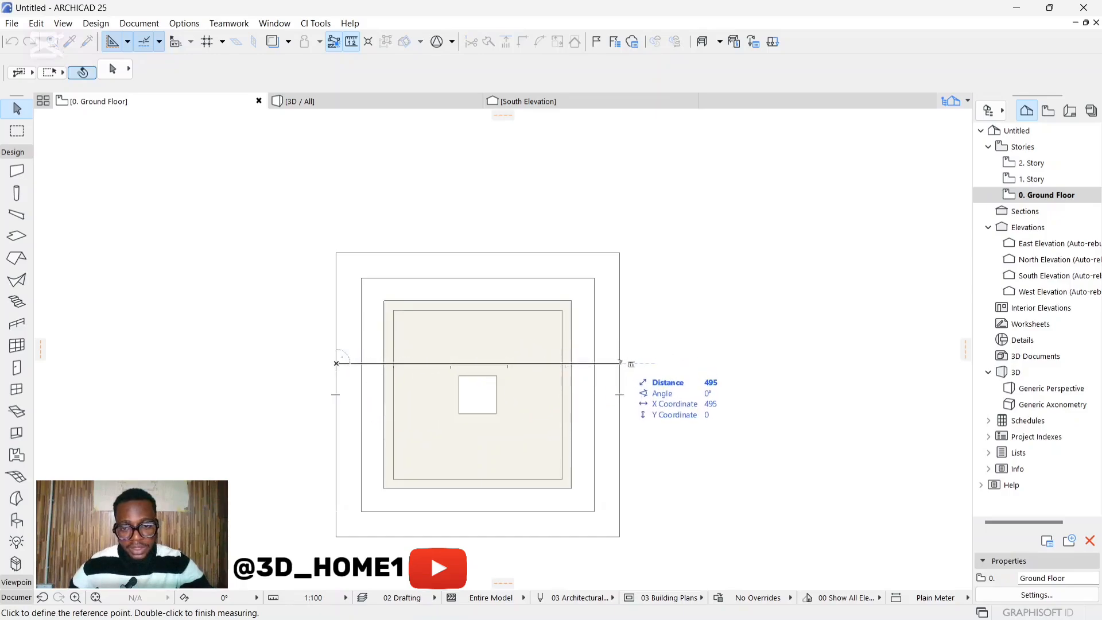
key("Escape")
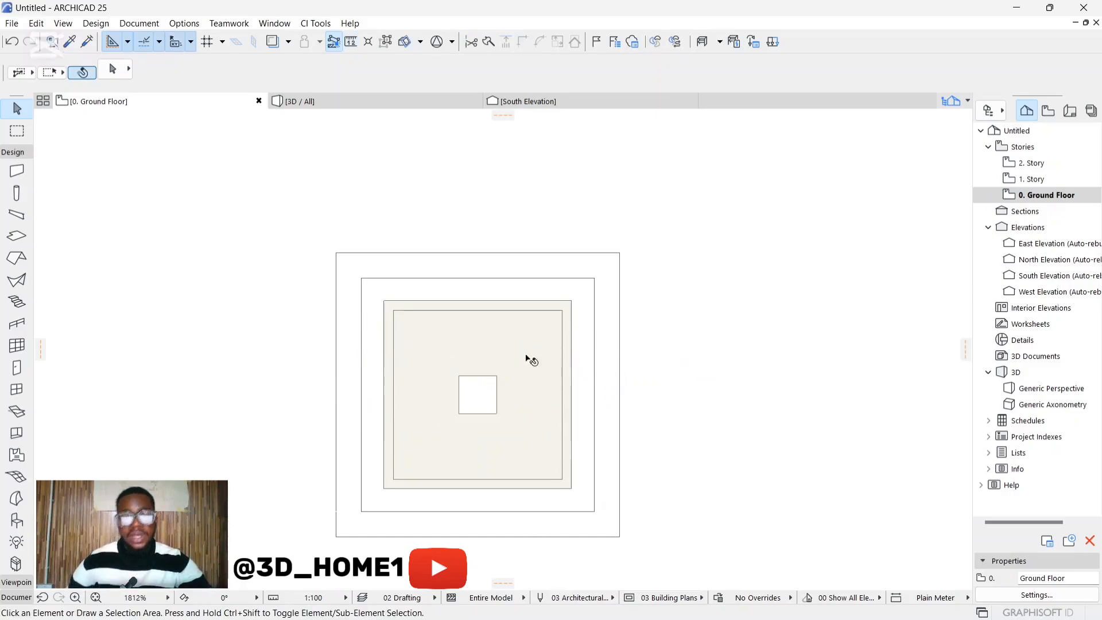
Examine the resized fence column in the 3D view from low and raised angles, from base to cap
scroll(531, 360, "down", 3)
left_click(384, 101)
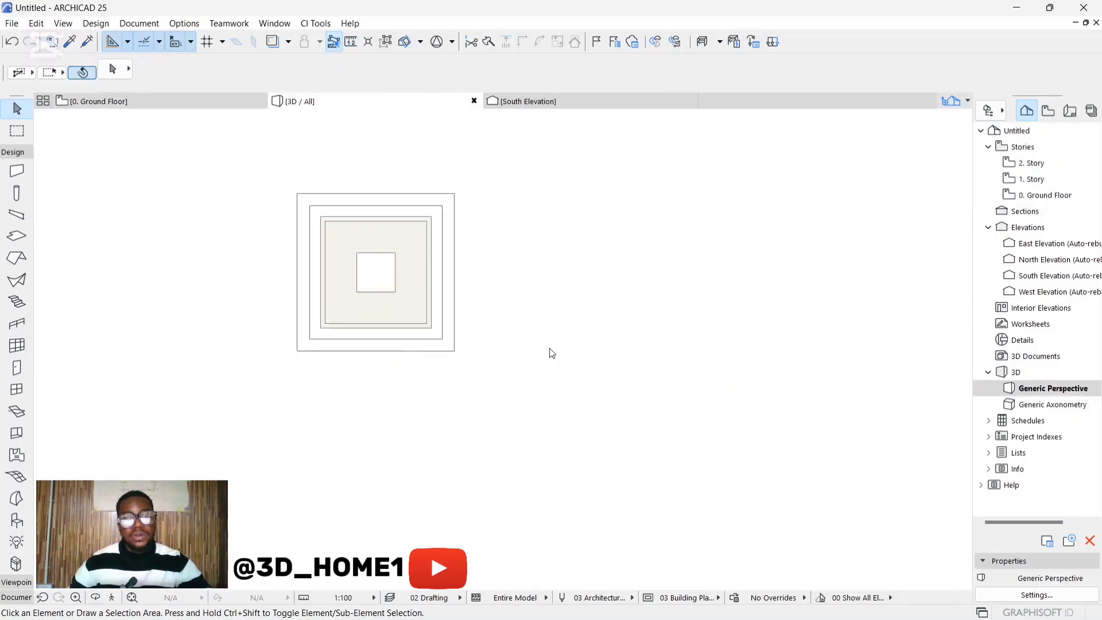
middle_click_drag(481, 420, 590, 302, "shift")
scroll(476, 443, "up", 3)
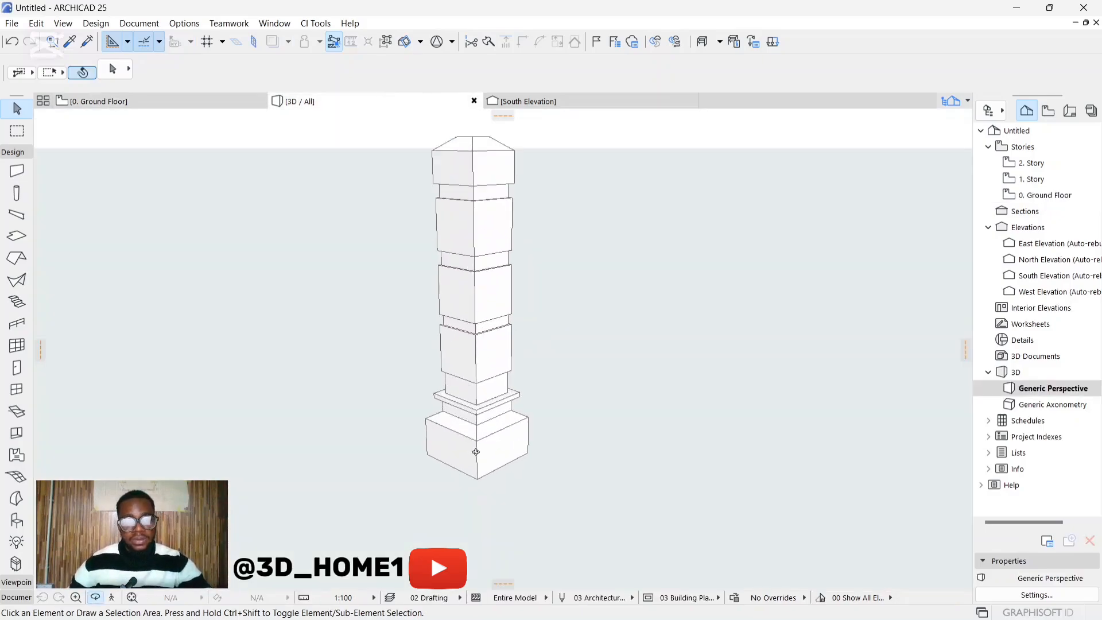
middle_click_drag(476, 451, 499, 359, "shift")
scroll(470, 347, "up", 3)
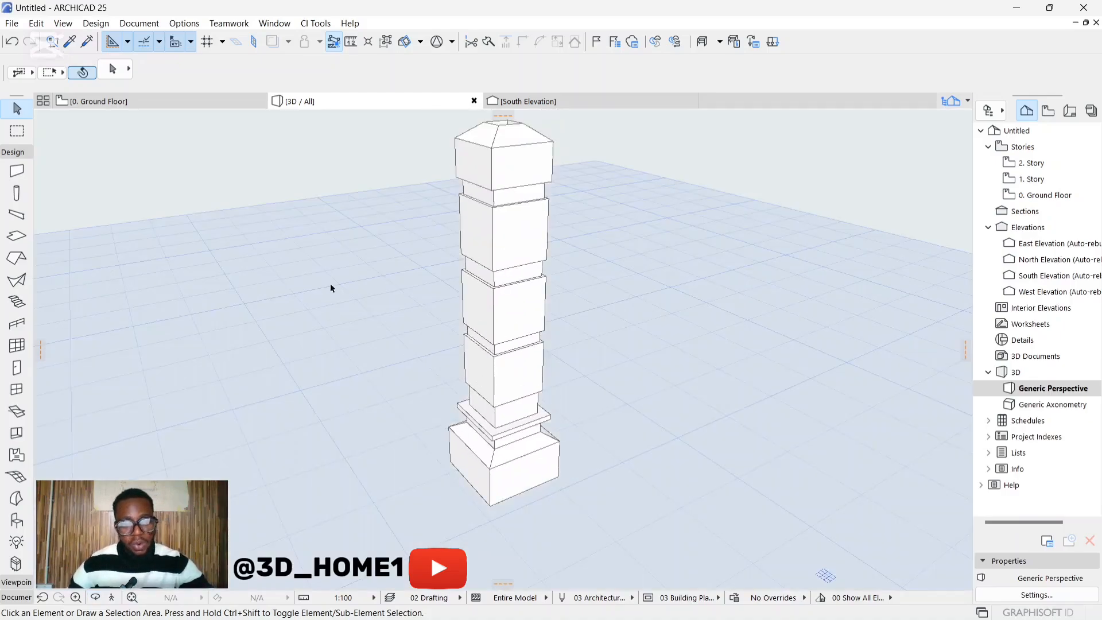
Return to the ground floor plan and set the Wall tool's default structure to Basic
left_click(148, 102)
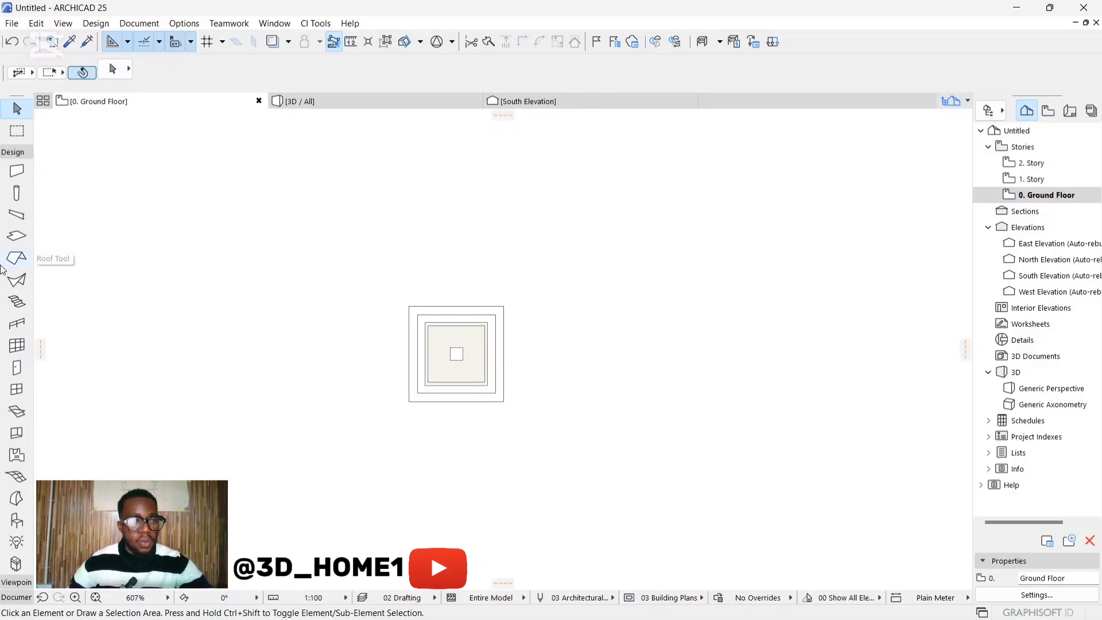
left_click(15, 172)
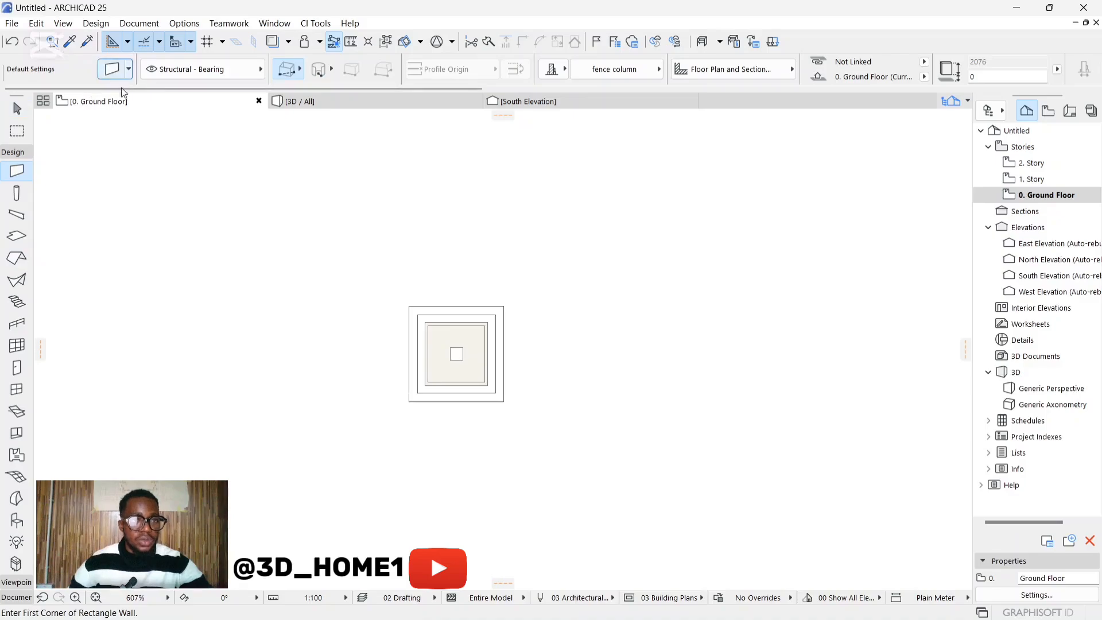
key("ctrl+t")
left_click(559, 105)
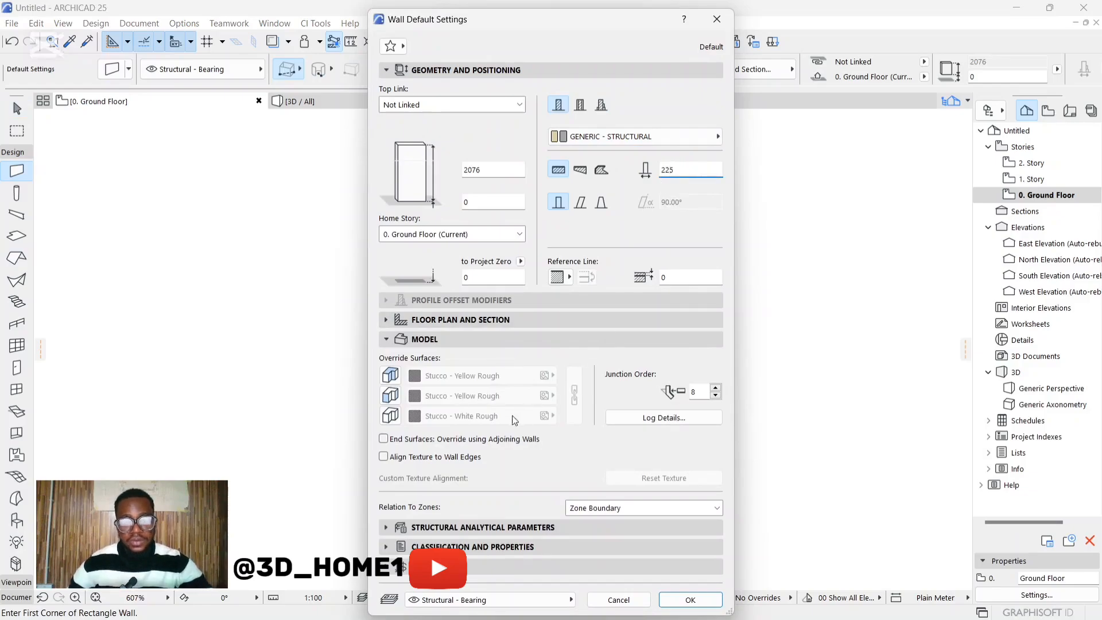
Override all three default wall surfaces, linked together, with Paint - Glossy White and accept the wall settings
left_click(391, 375)
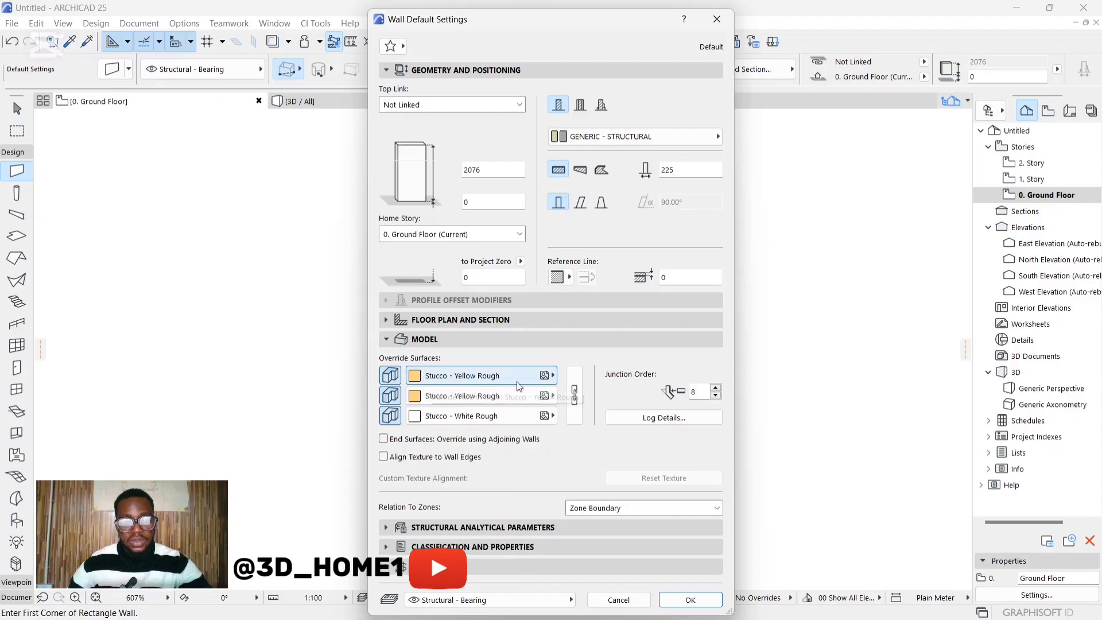
left_click_drag(519, 387, 520, 396)
left_click(574, 394)
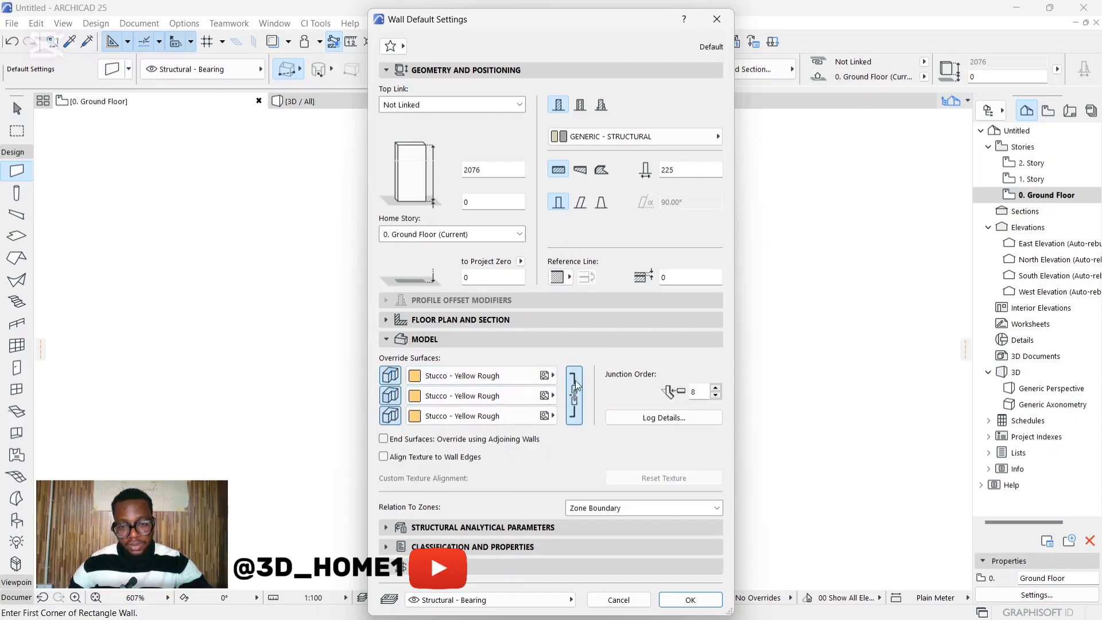
left_click(479, 376)
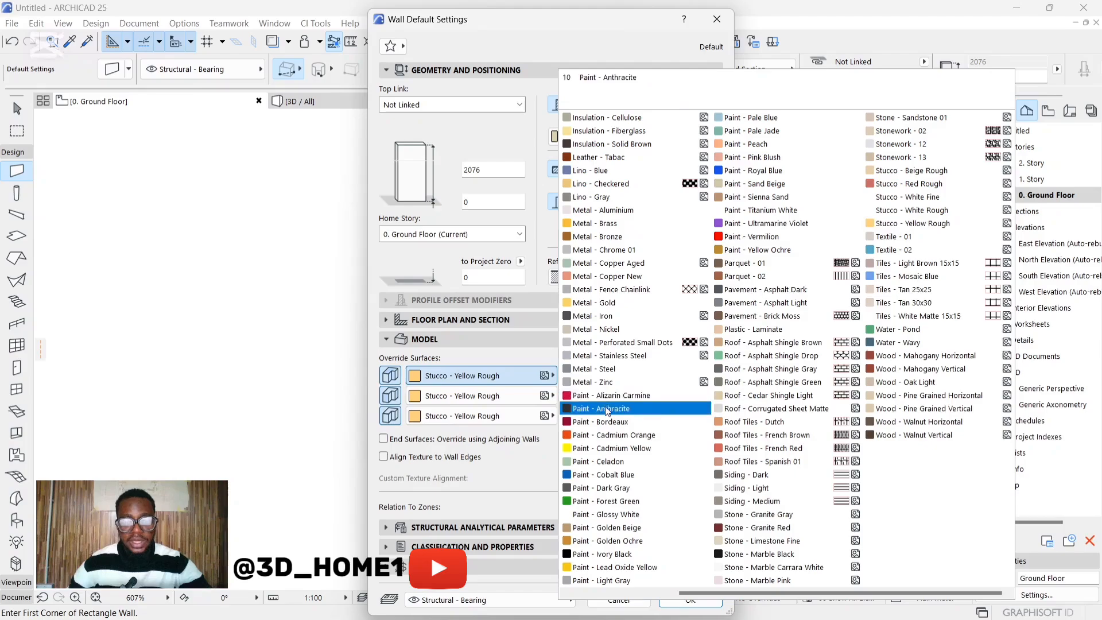
left_click(598, 515)
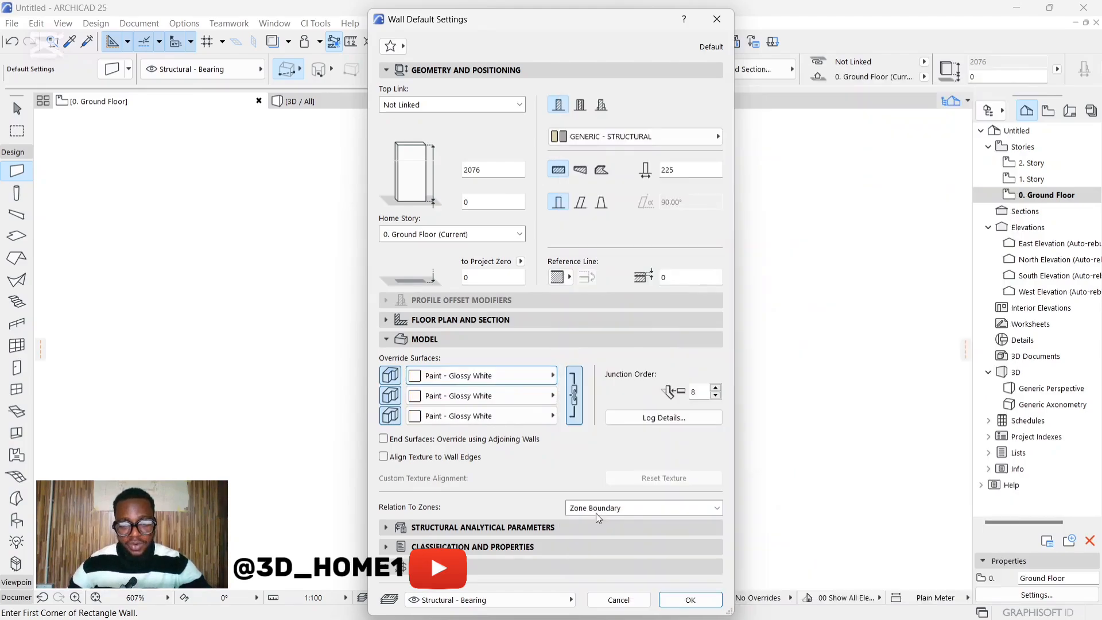
left_click(691, 599)
Set the Wall tool's reference line to Center, ready for a wall starting at the fence column in plan
scroll(493, 339, "up", 3)
scroll(492, 340, "up", 4)
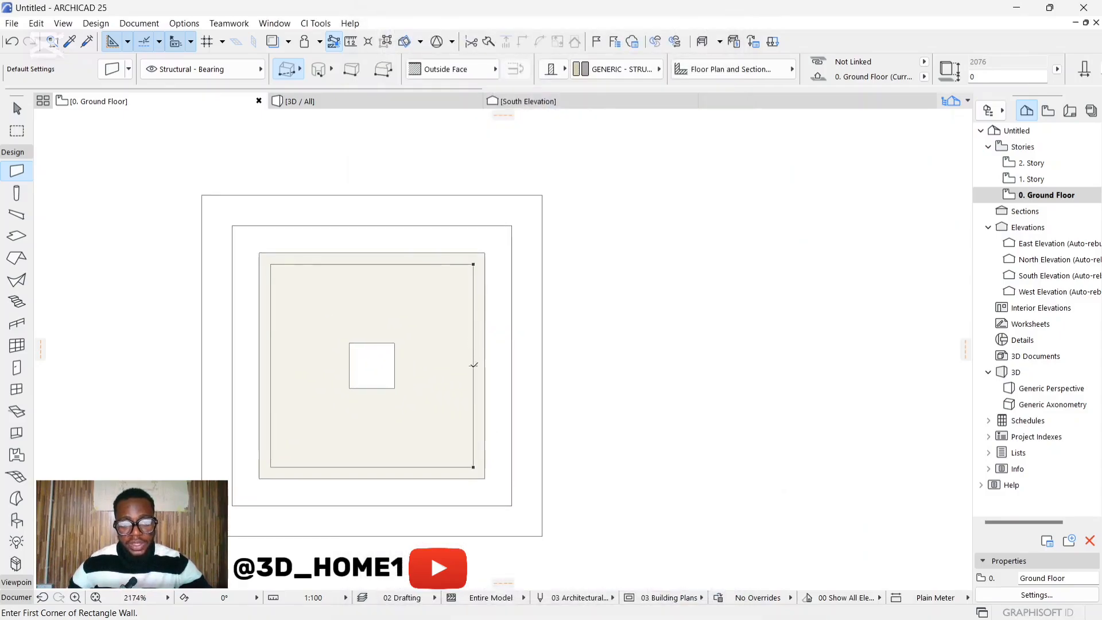
left_click(475, 76)
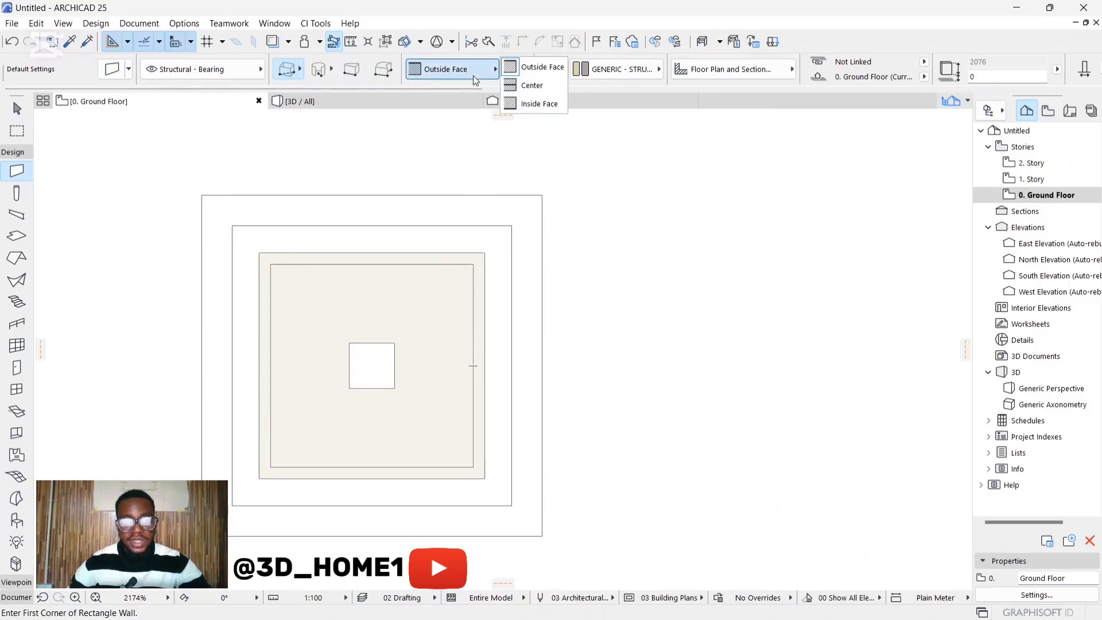
left_click(535, 86)
Draw a single straight wall horizontally at 0° outward from the midpoint of the column shaft's right-hand face in plan
left_click(475, 366)
scroll(455, 366, "down", 5)
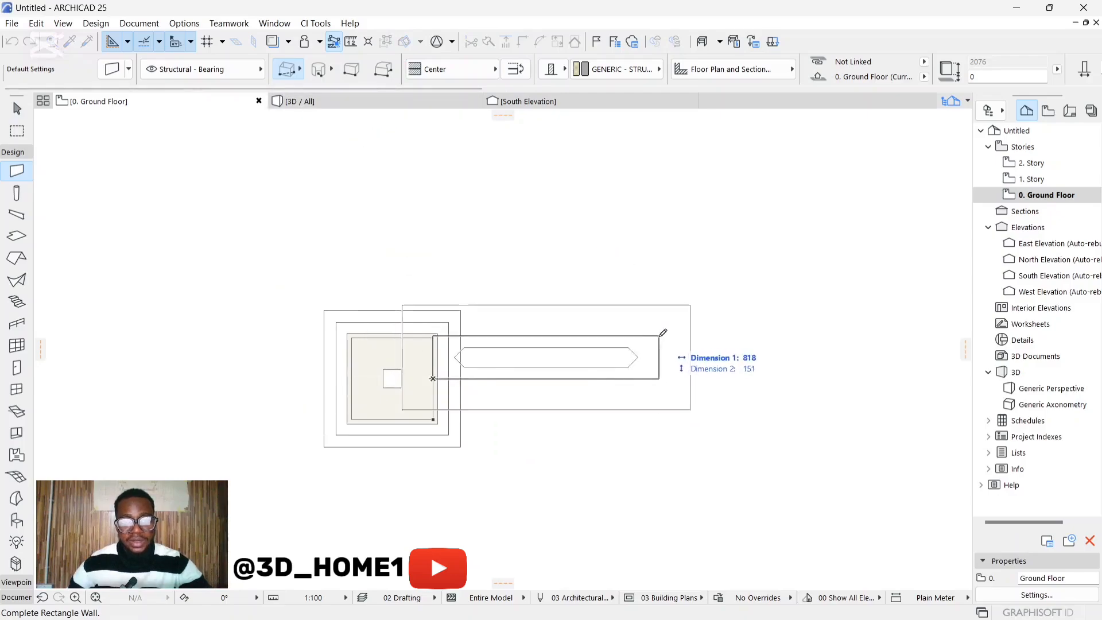
left_click(304, 72)
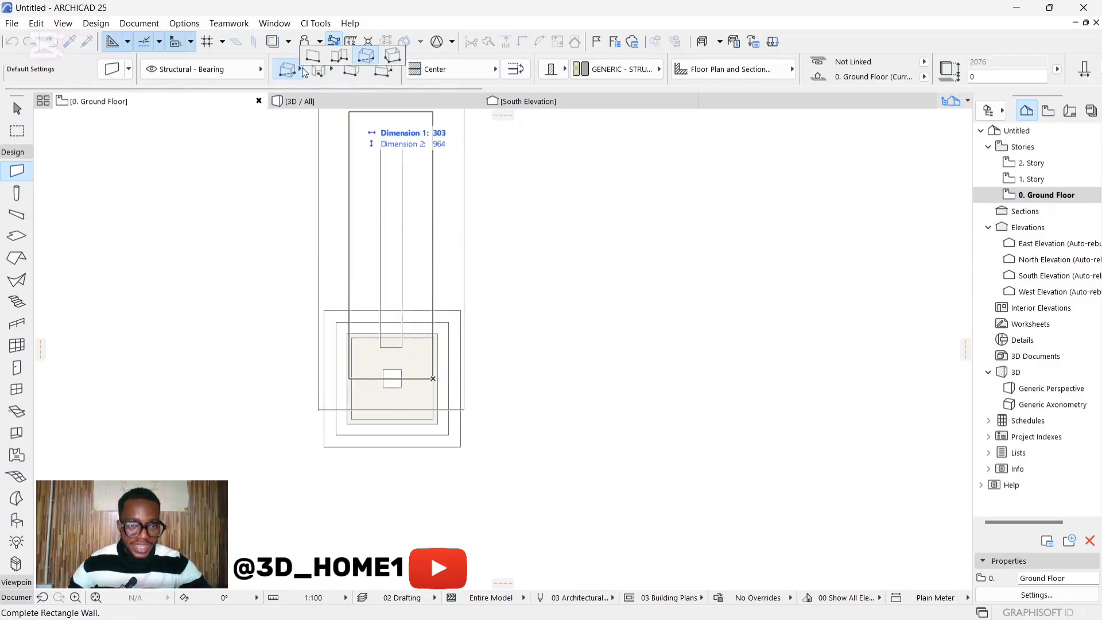
left_click(313, 58)
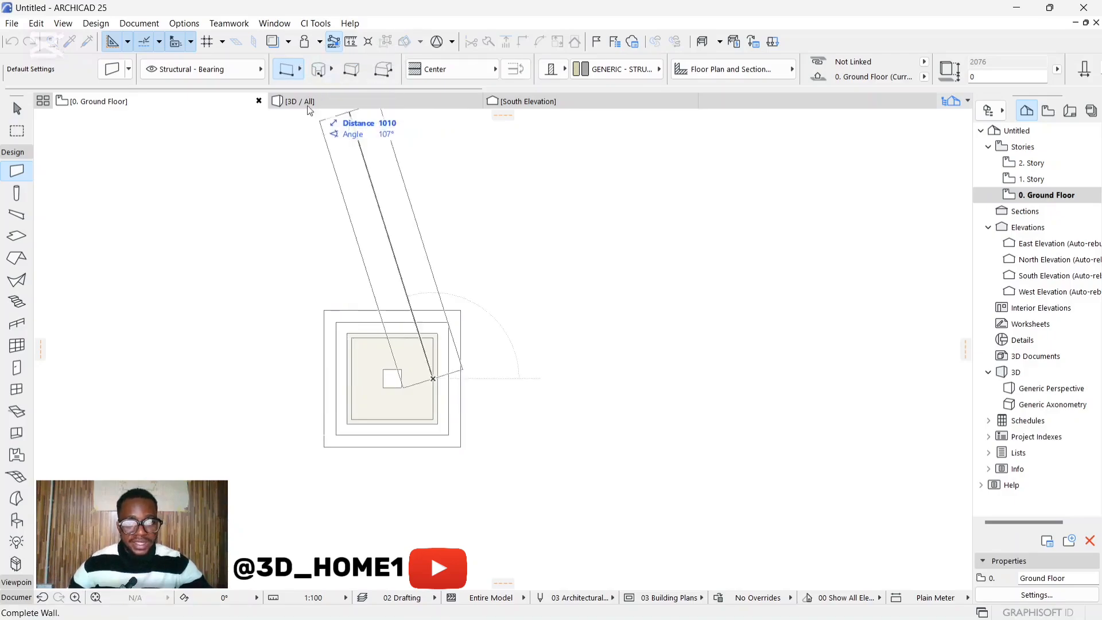
scroll(398, 273, "down", 3)
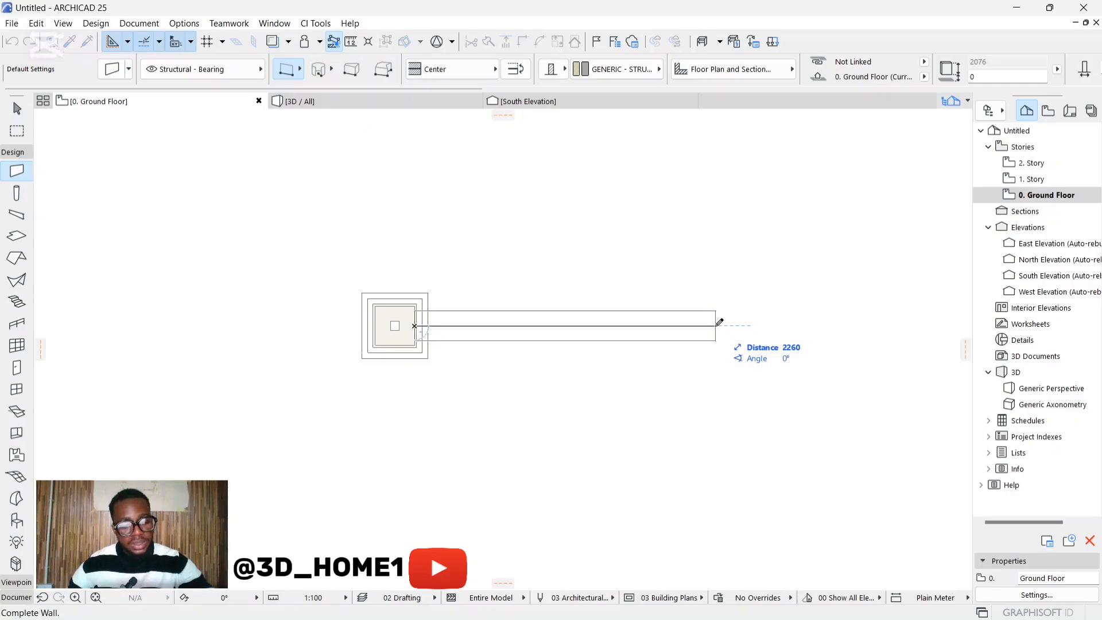
type("2")
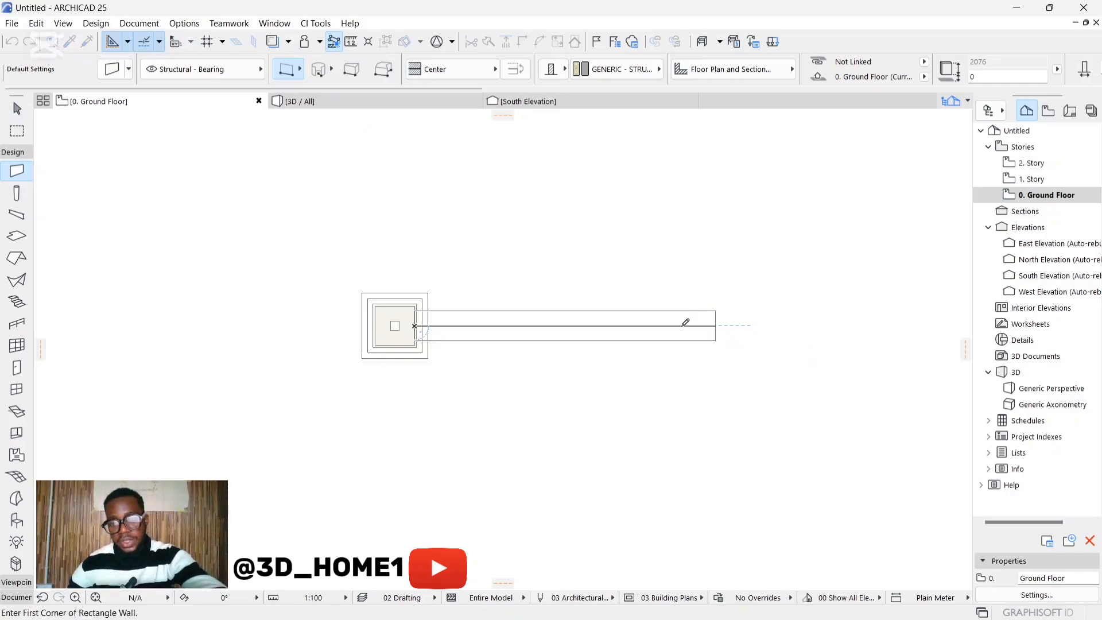
key("Return")
left_click(17, 108)
Lower the wall's top in the 3D view to a height of 1409, level with a band edge on the column shaft
left_click(386, 103)
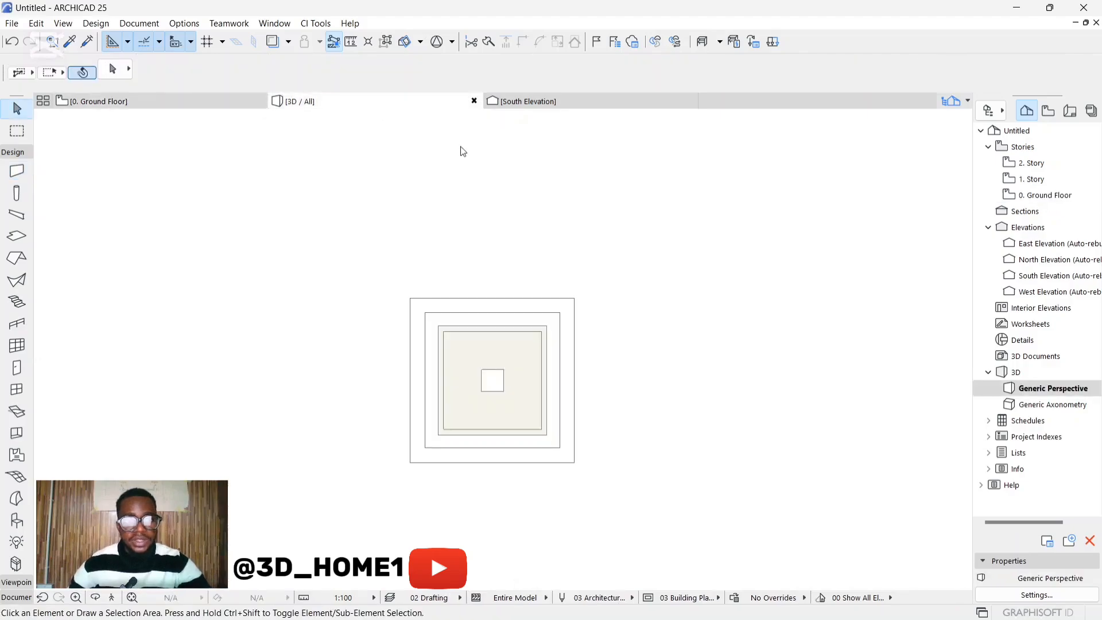
scroll(412, 365, "down", 5)
middle_click_drag(462, 359, 552, 332, "shift")
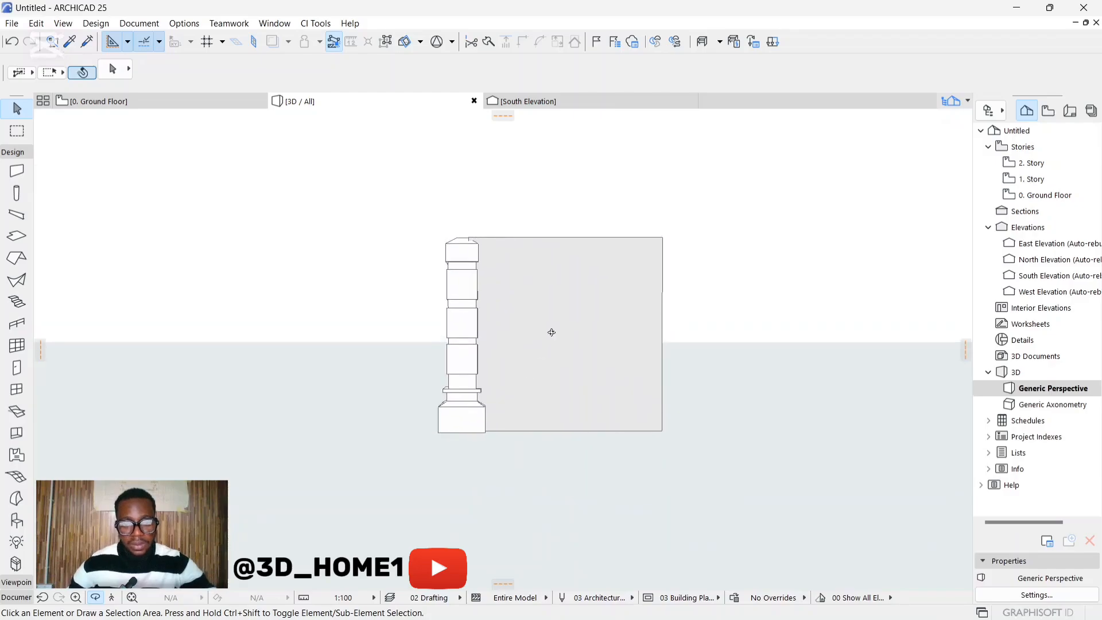
left_click(580, 244)
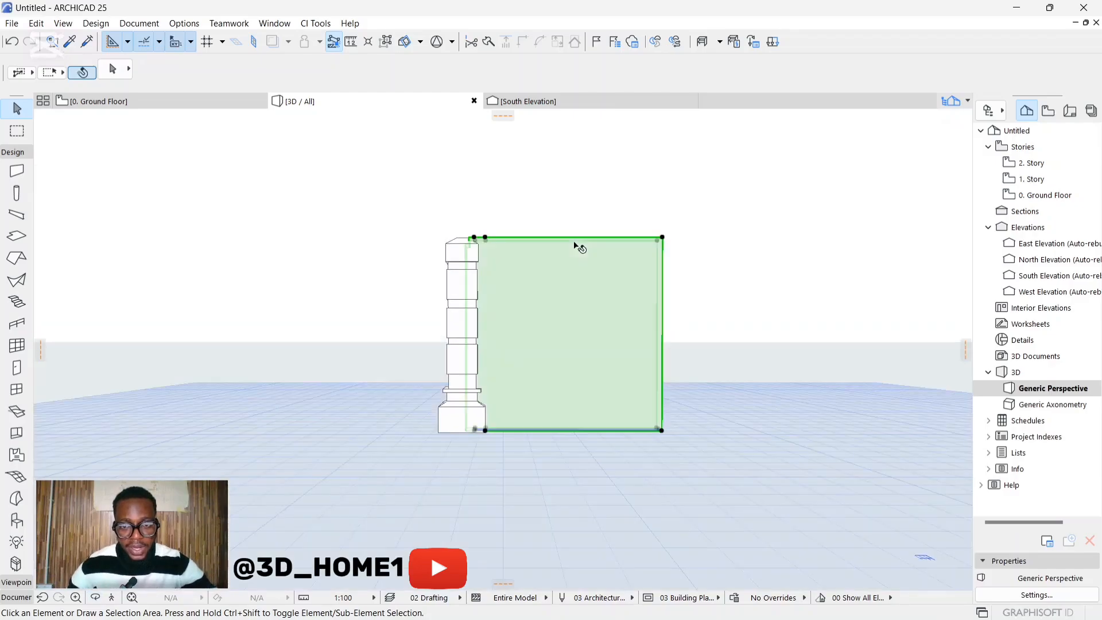
left_click(663, 237)
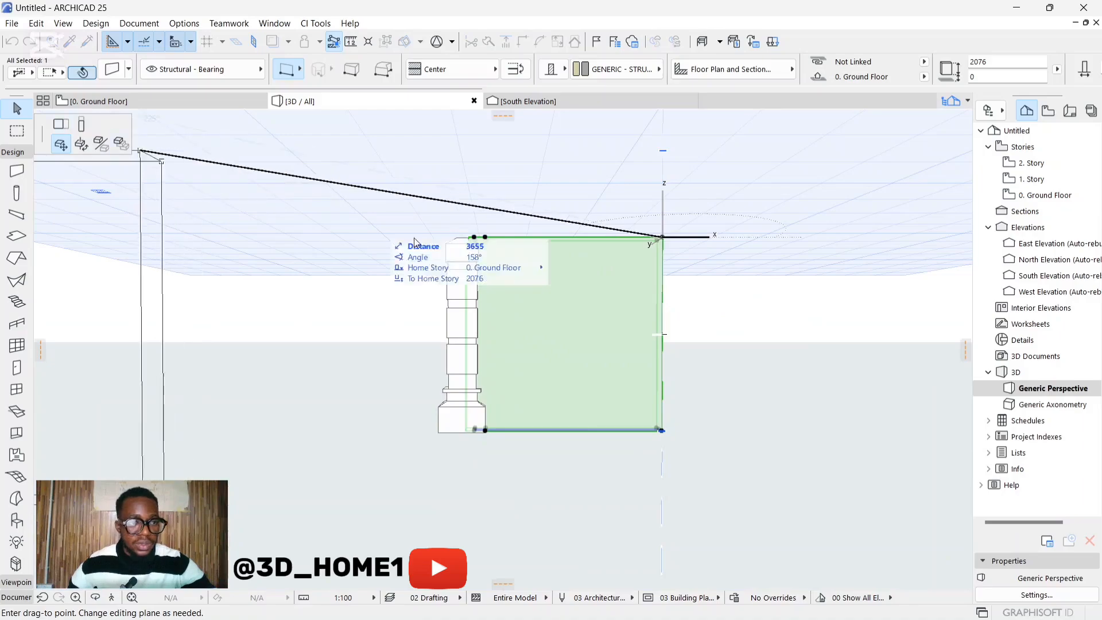
left_click(661, 238)
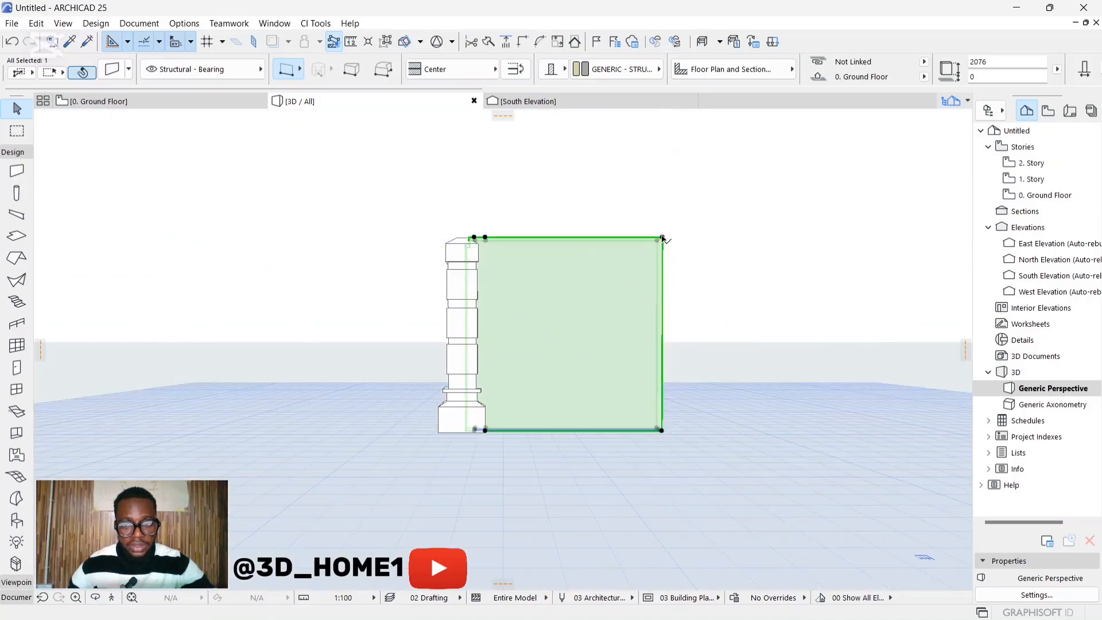
left_click(664, 238)
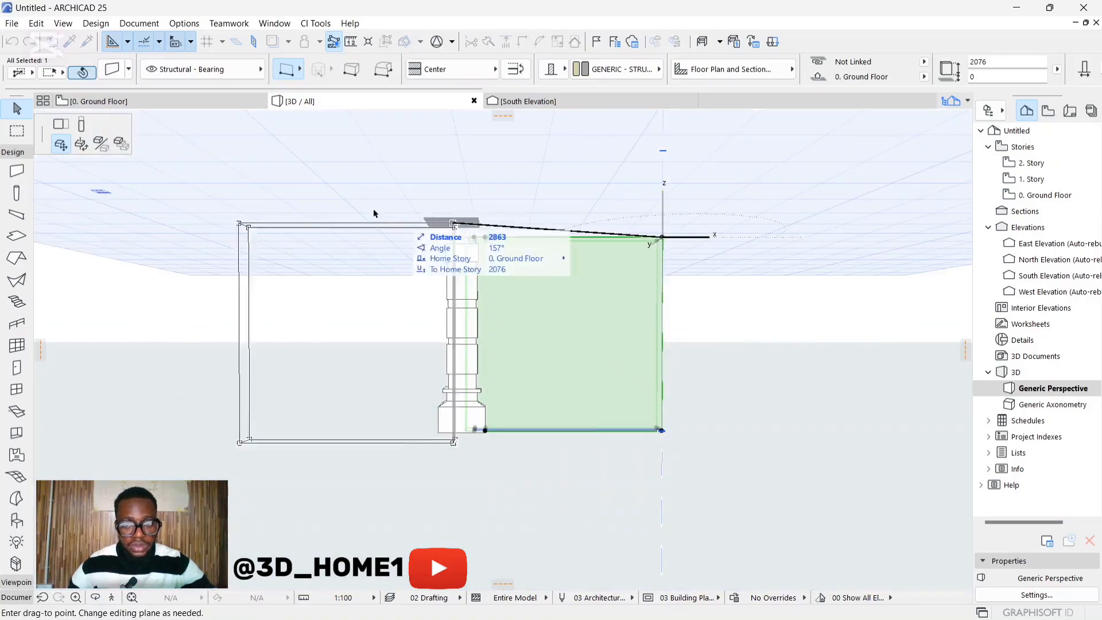
left_click(81, 126)
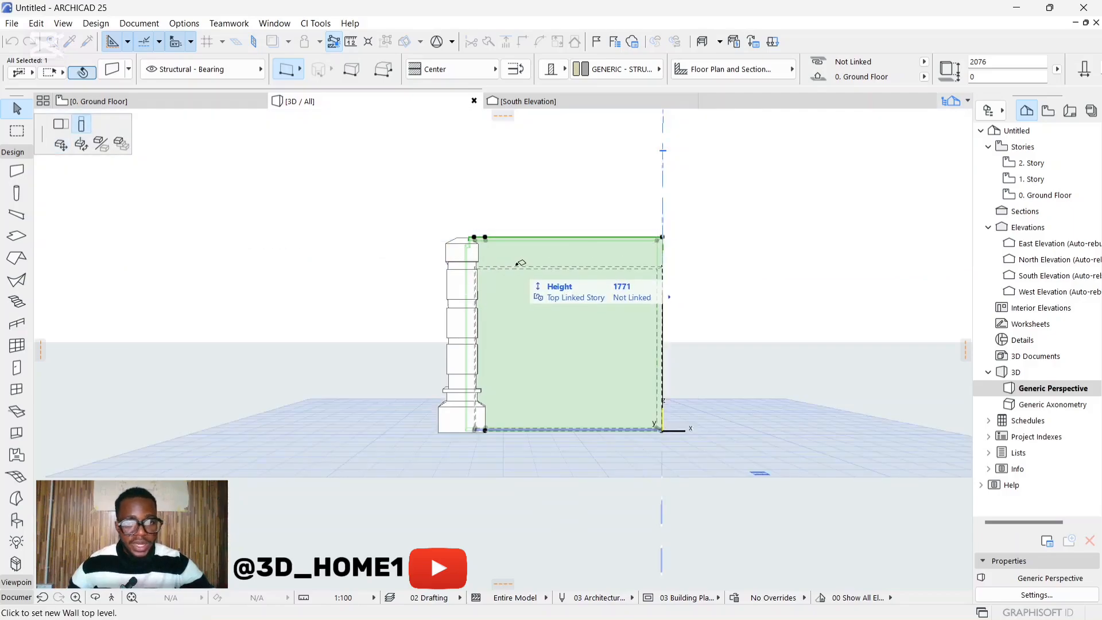
left_click(477, 300)
key("Escape")
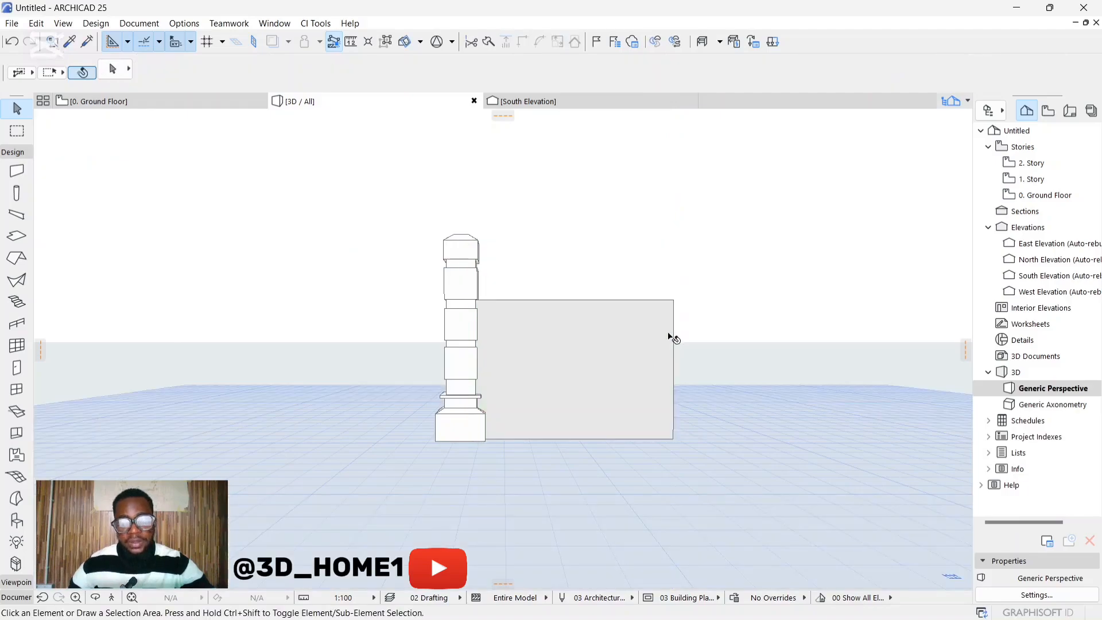
Reduce the fence wall's thickness in its selection settings, leaving its other settings as they are
middle_click_drag(635, 364, 286, 417, "shift")
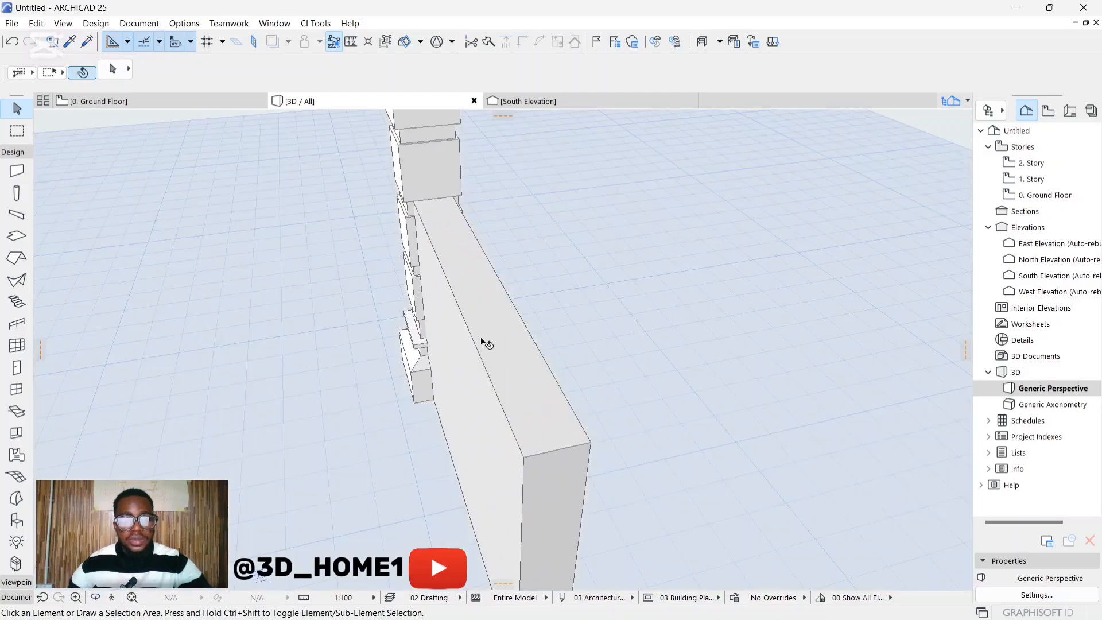
left_click(485, 342)
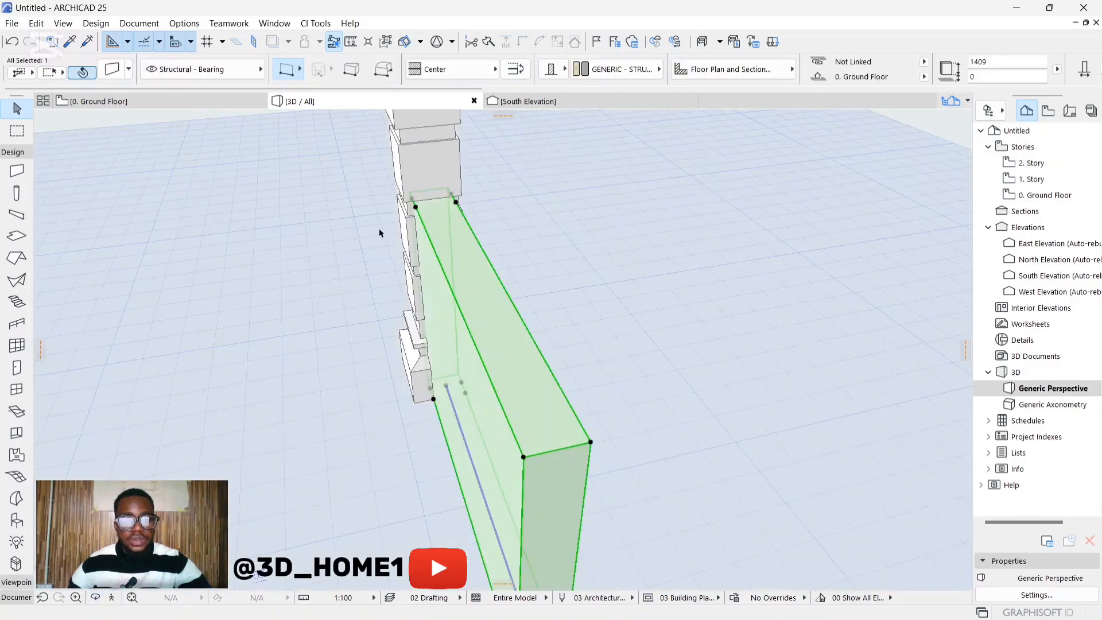
key("ctrl+t")
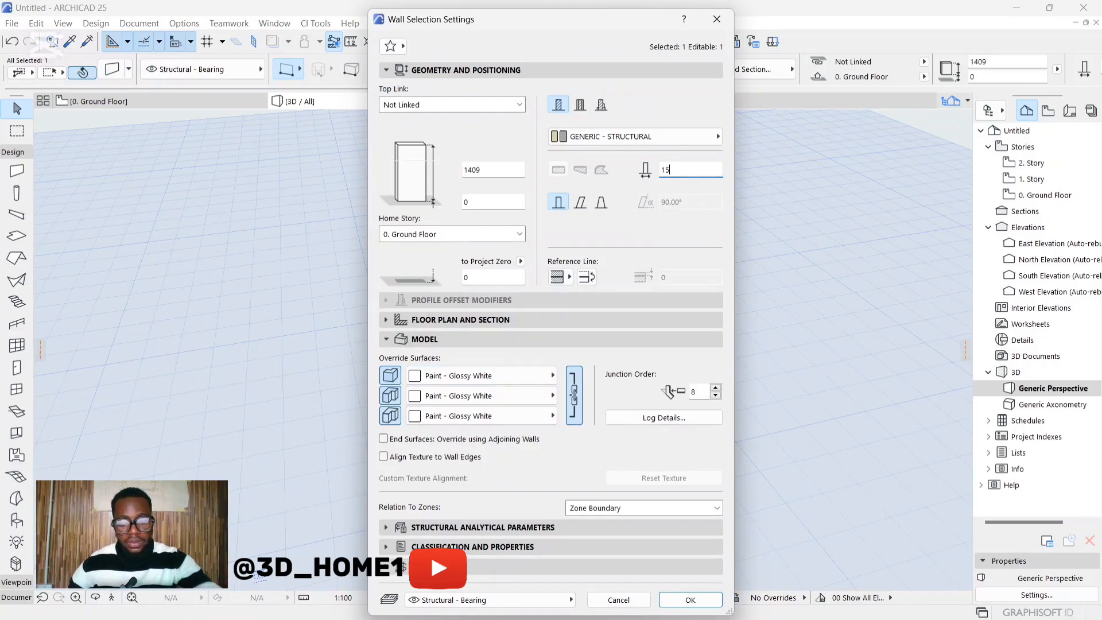
left_click(691, 599)
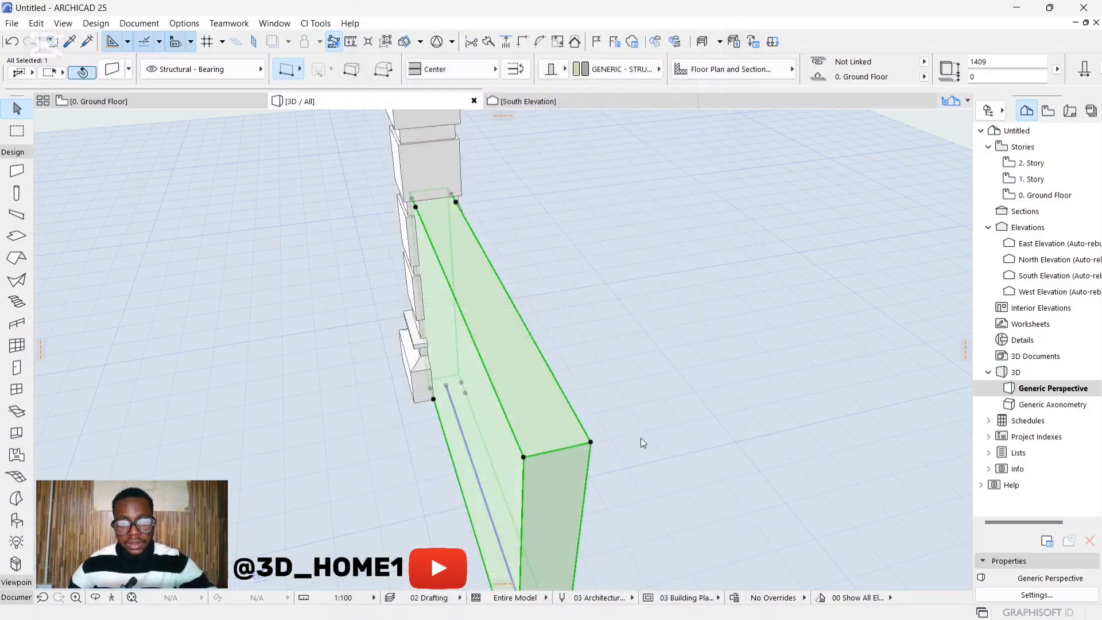
left_click(546, 346)
Inspect the column and thinner wall from above and from the front in 3D, and bring up both in the South Elevation
left_click_drag(549, 347, 366, 232)
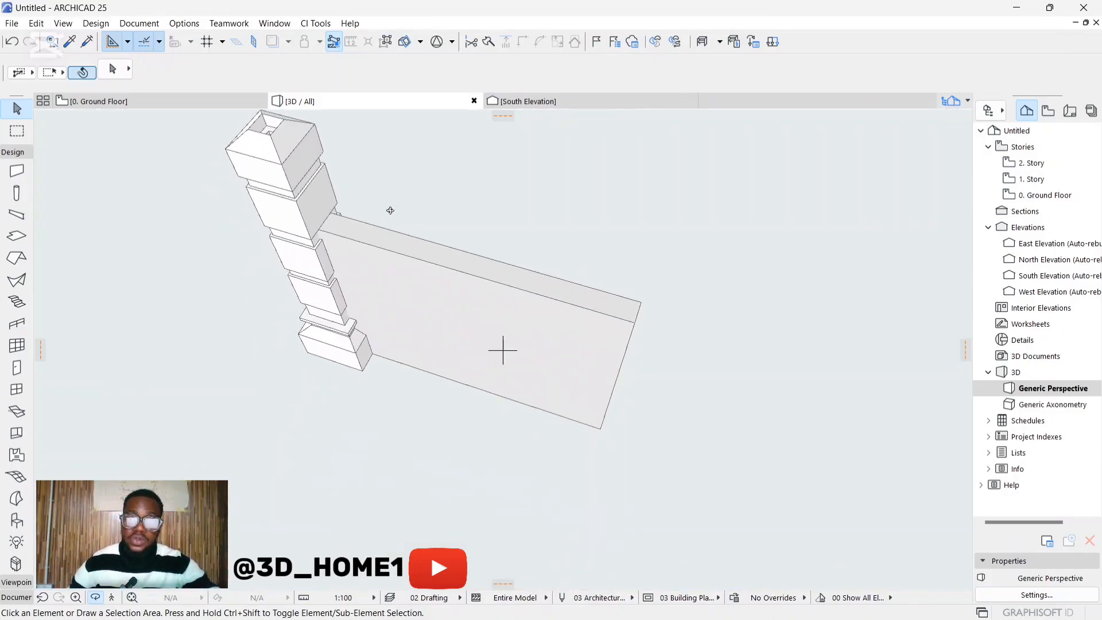
left_click_drag(338, 272, 463, 234)
left_click_drag(222, 325, 513, 351)
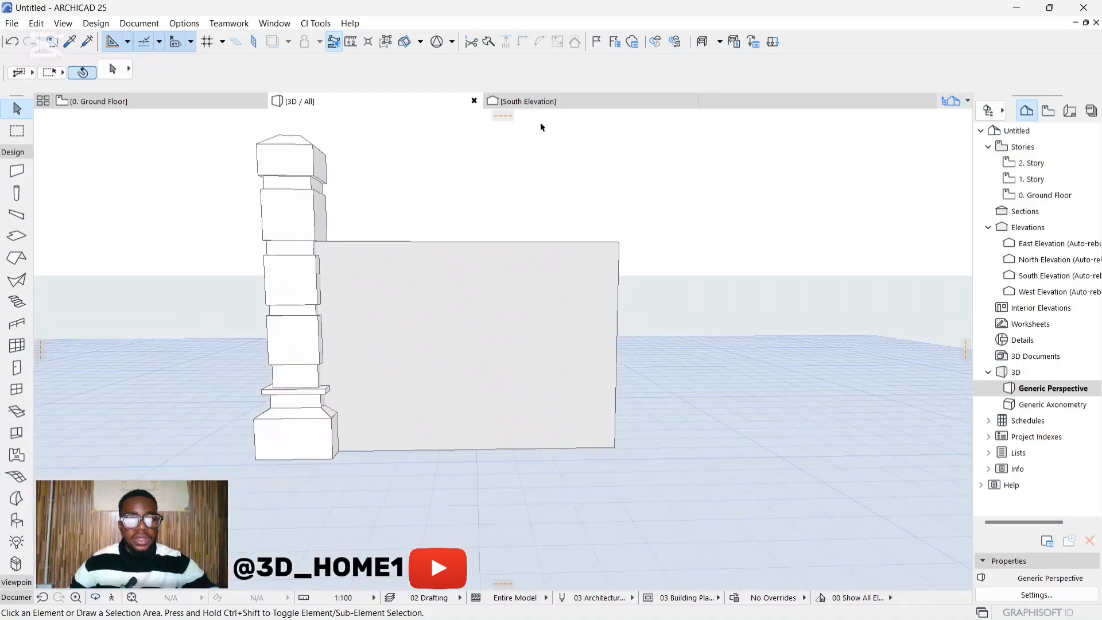
left_click(540, 103)
scroll(423, 371, "up", 10)
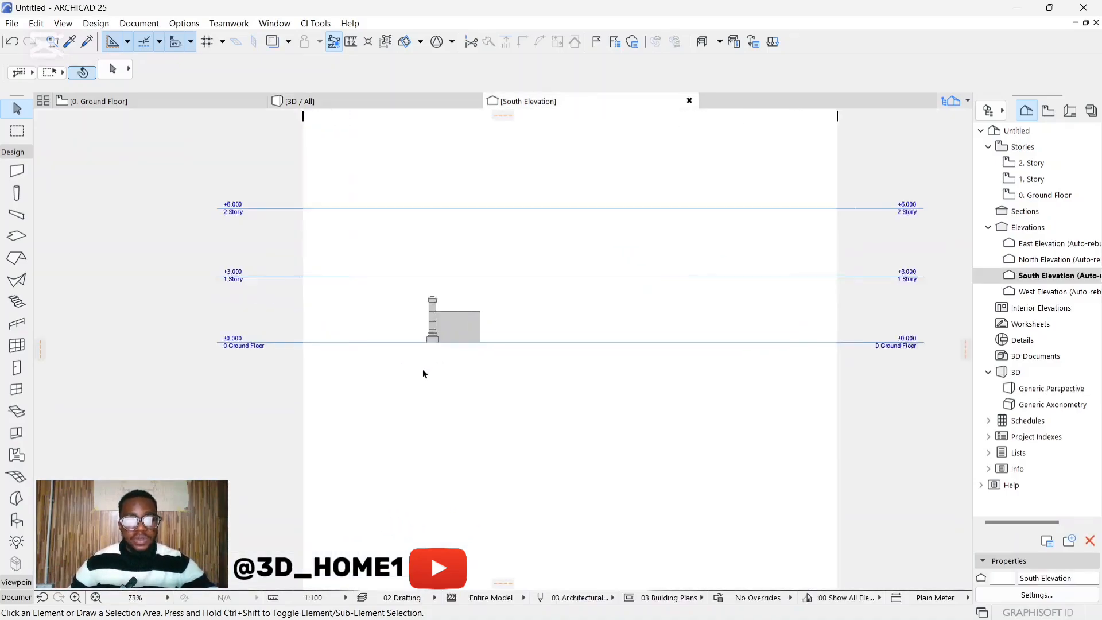
scroll(569, 203, "up", 2)
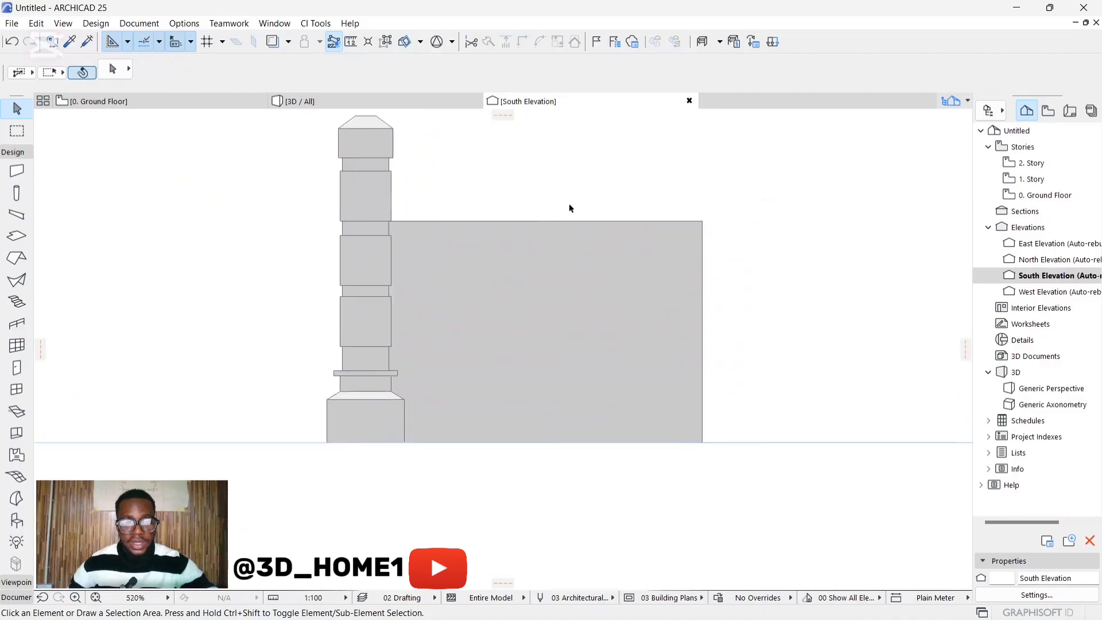
left_click(519, 319)
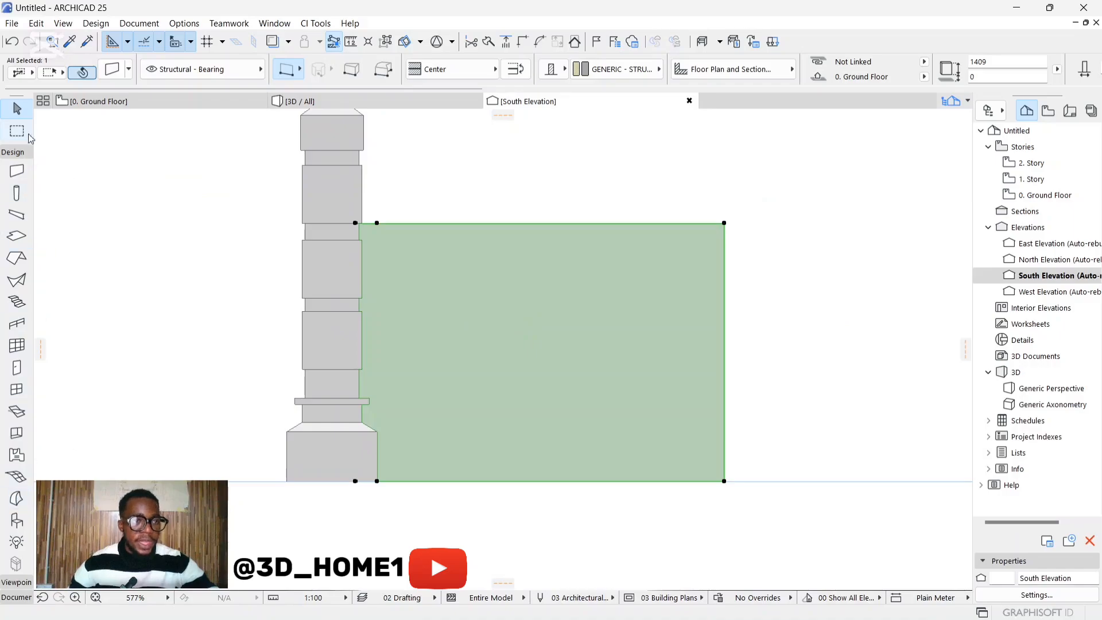
left_click(22, 596)
left_click(18, 397)
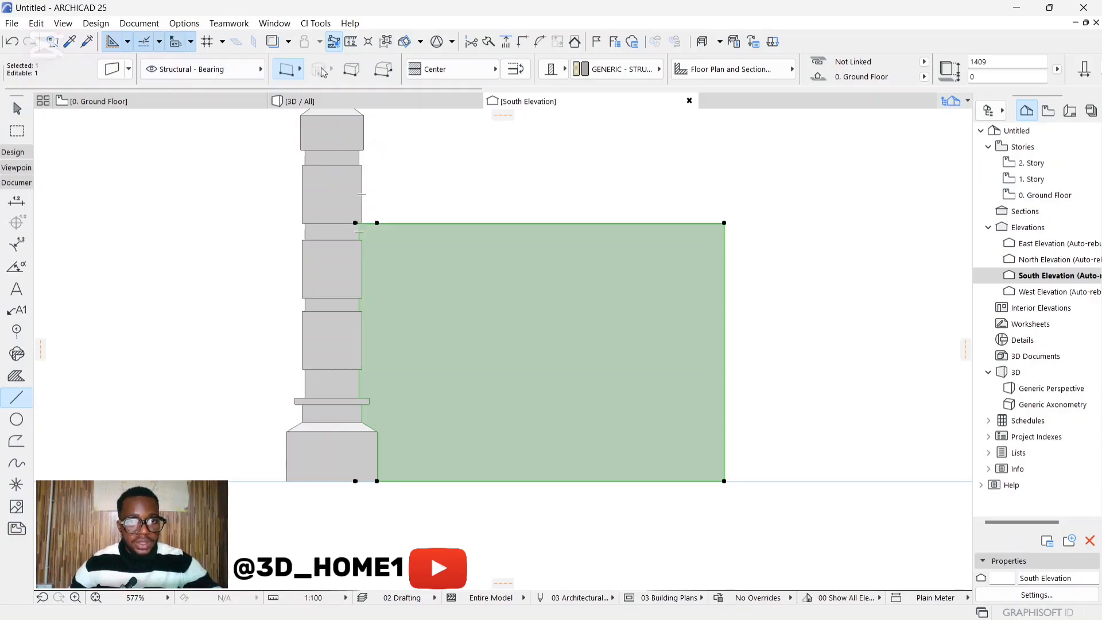
left_click(298, 70)
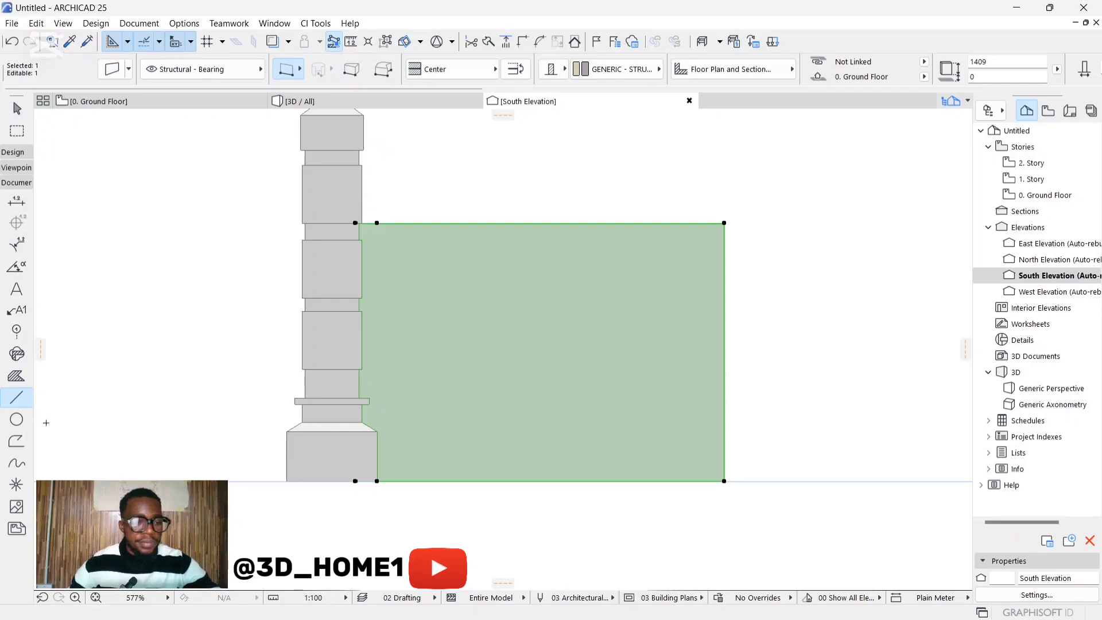
key("Escape")
key("Escape")
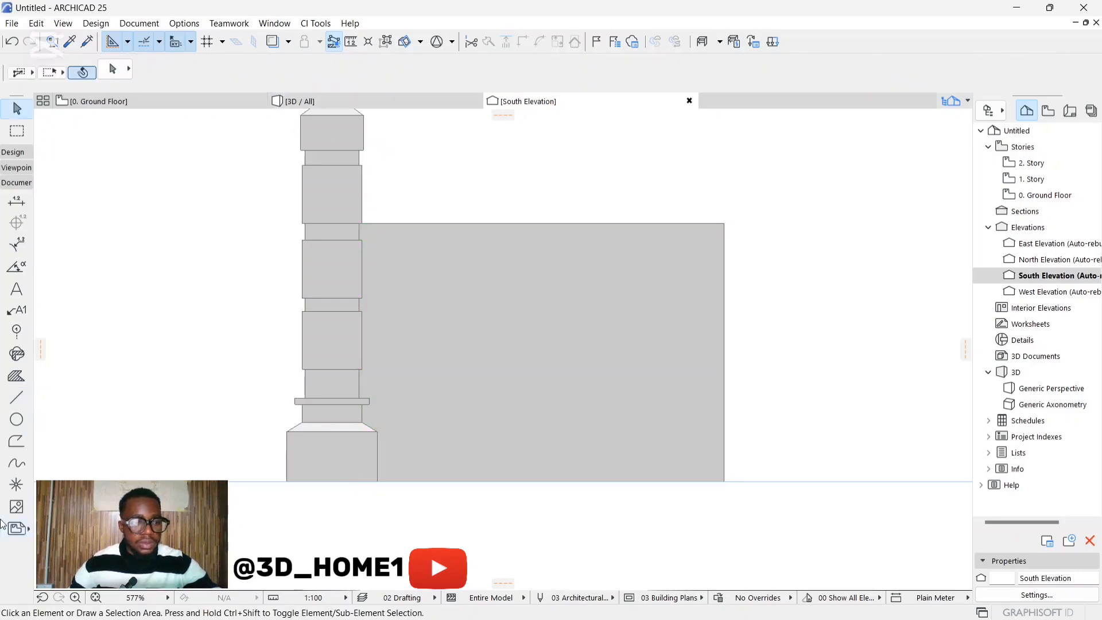
Trace the wall's outline in the South Elevation with a rectangular line, from its upper corner at the column to its opposite ground corner
left_click(16, 397)
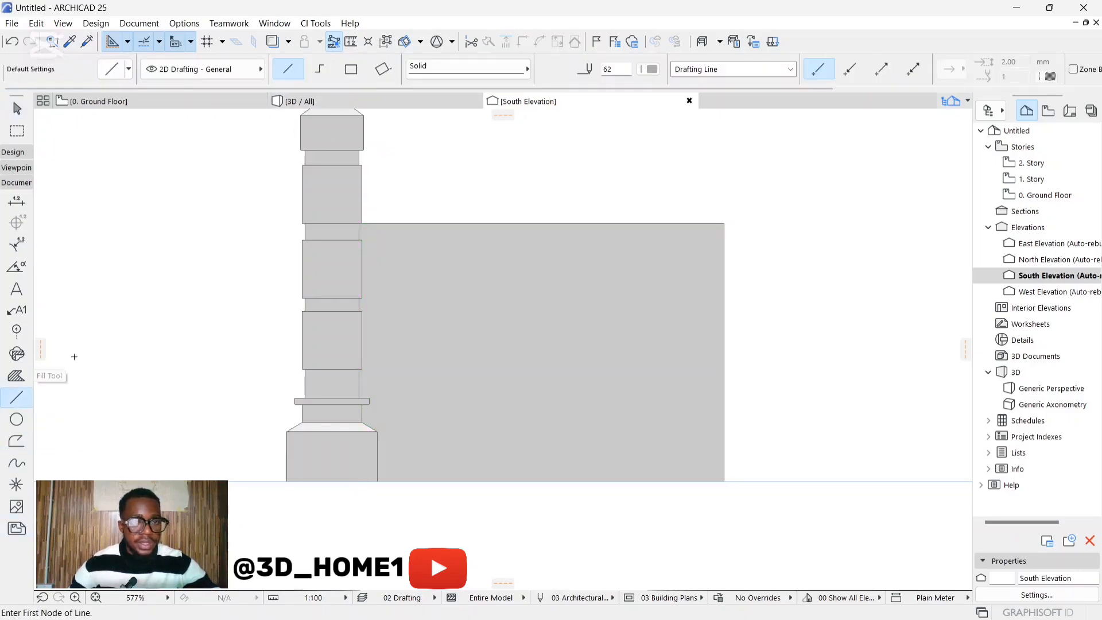
left_click(350, 70)
scroll(360, 222, "up", 3)
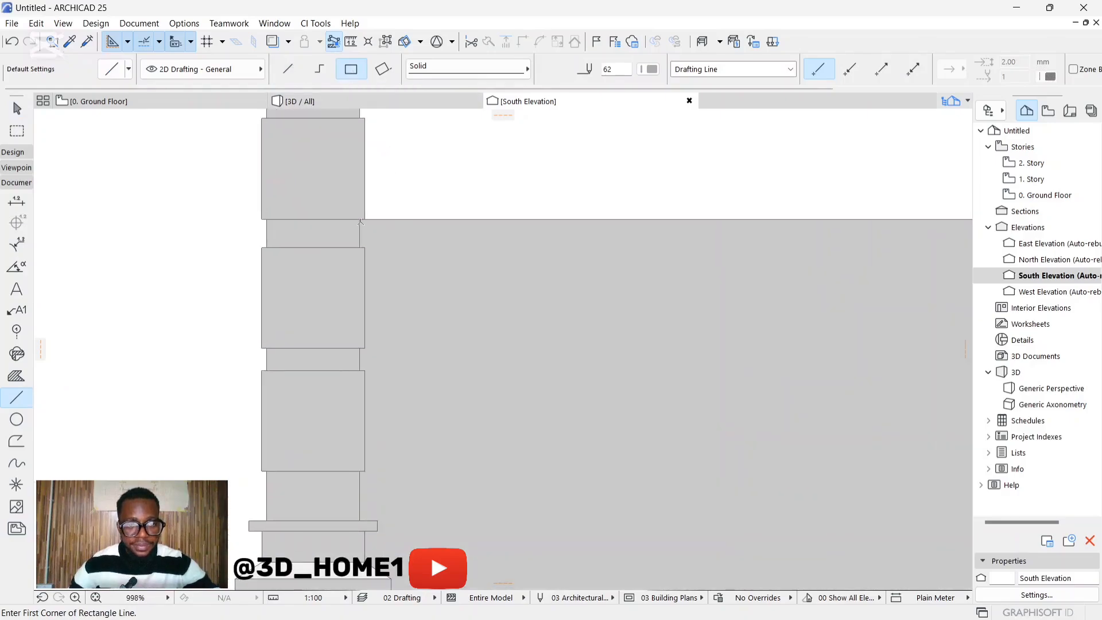
left_click(360, 222)
scroll(396, 264, "down", 7)
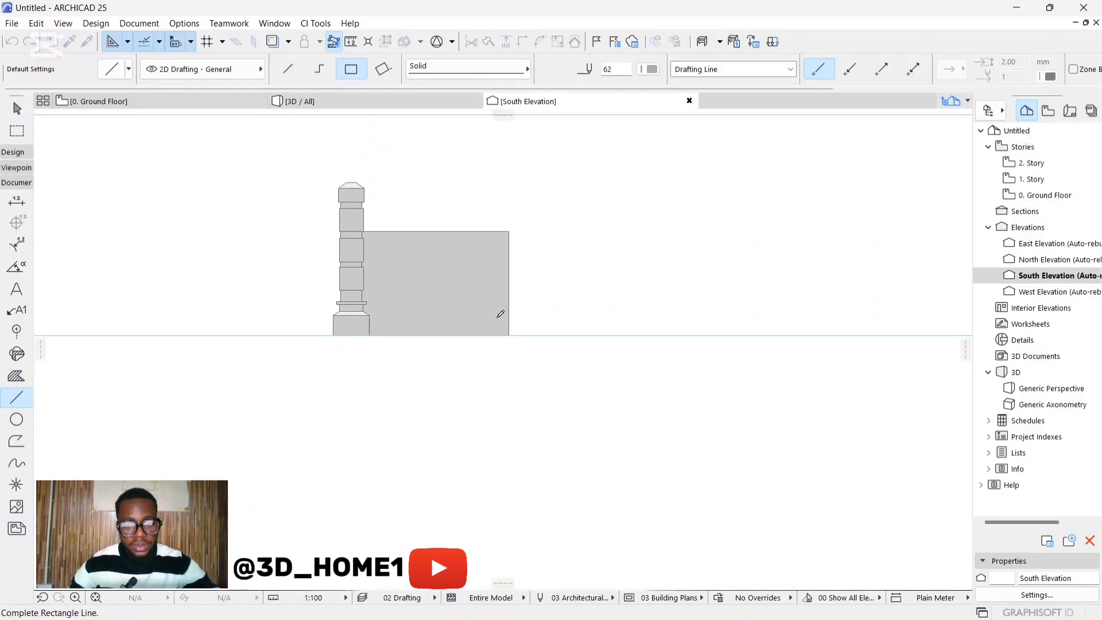
scroll(497, 318, "up", 3)
left_click(518, 348)
key("Escape")
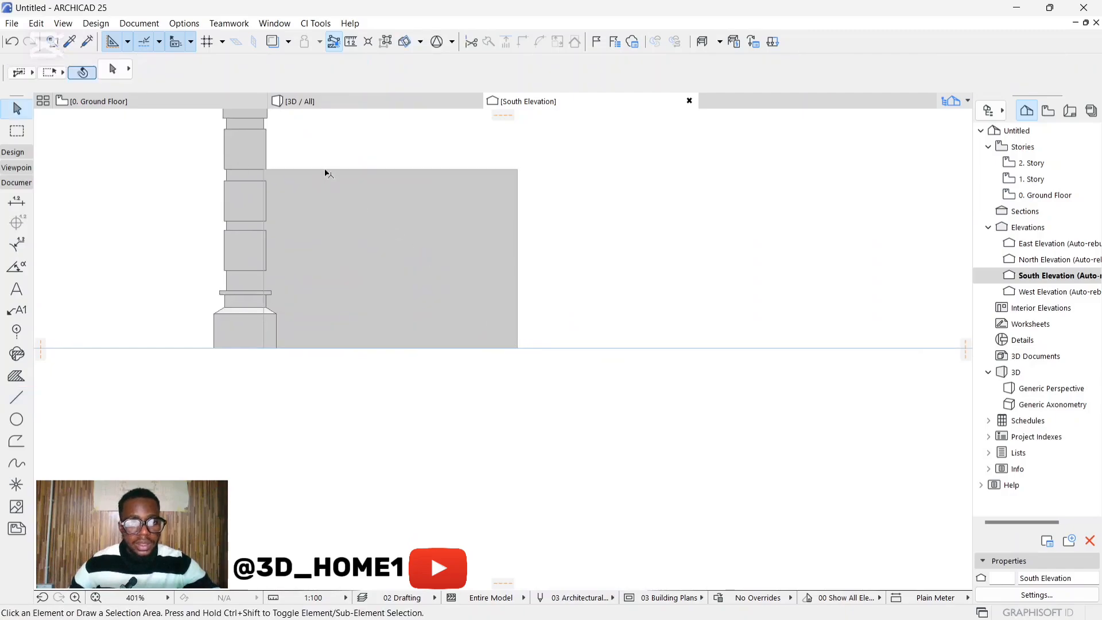
Suspend grouping for the traced rectangle's lines and delete the fence wall behind them, keeping only the outline
key("ctrl+a")
scroll(344, 163, "up", 3)
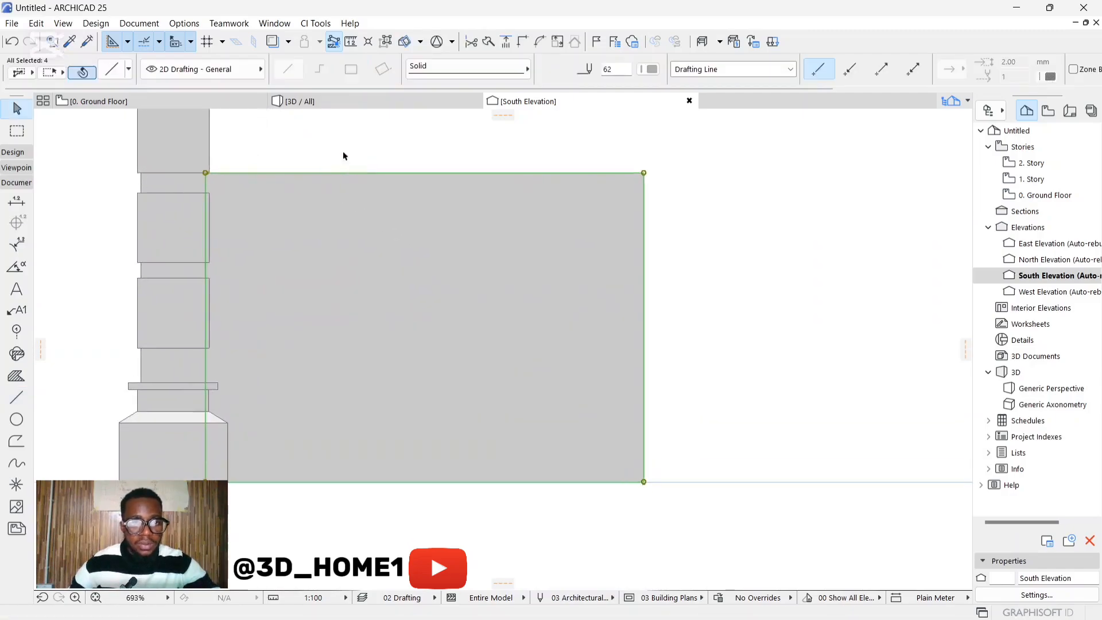
left_click(385, 45)
left_click(238, 181)
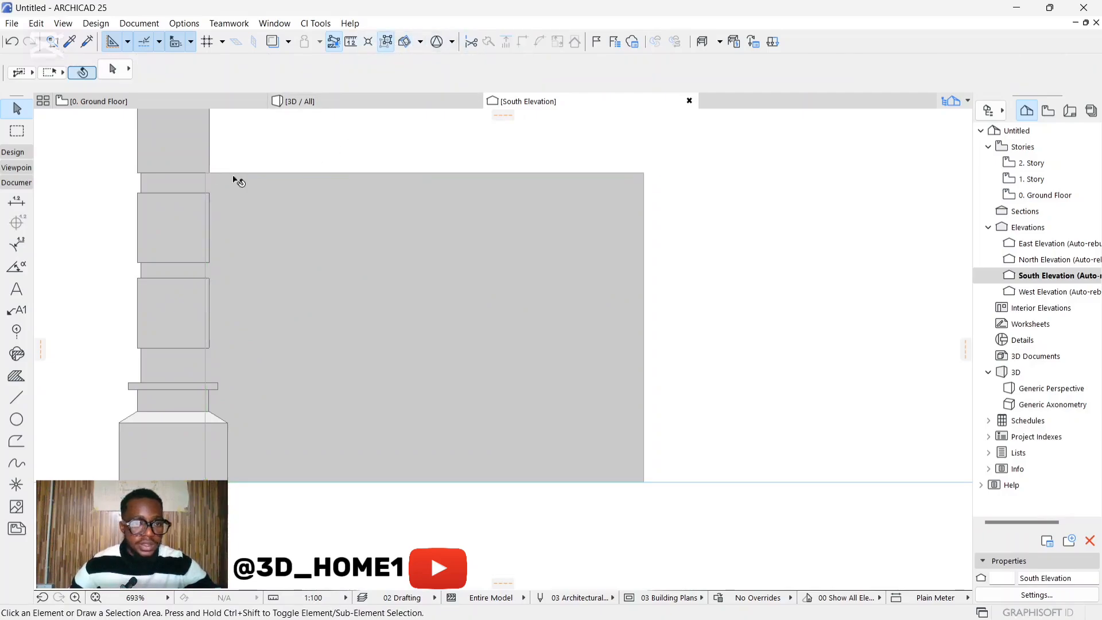
left_click(294, 224)
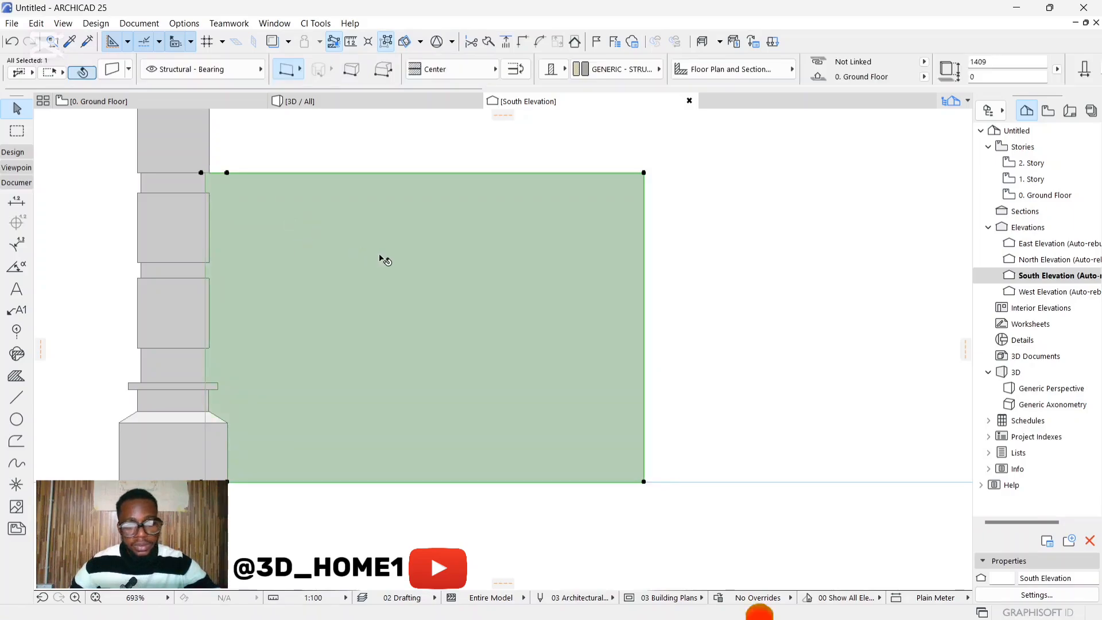
key("Delete")
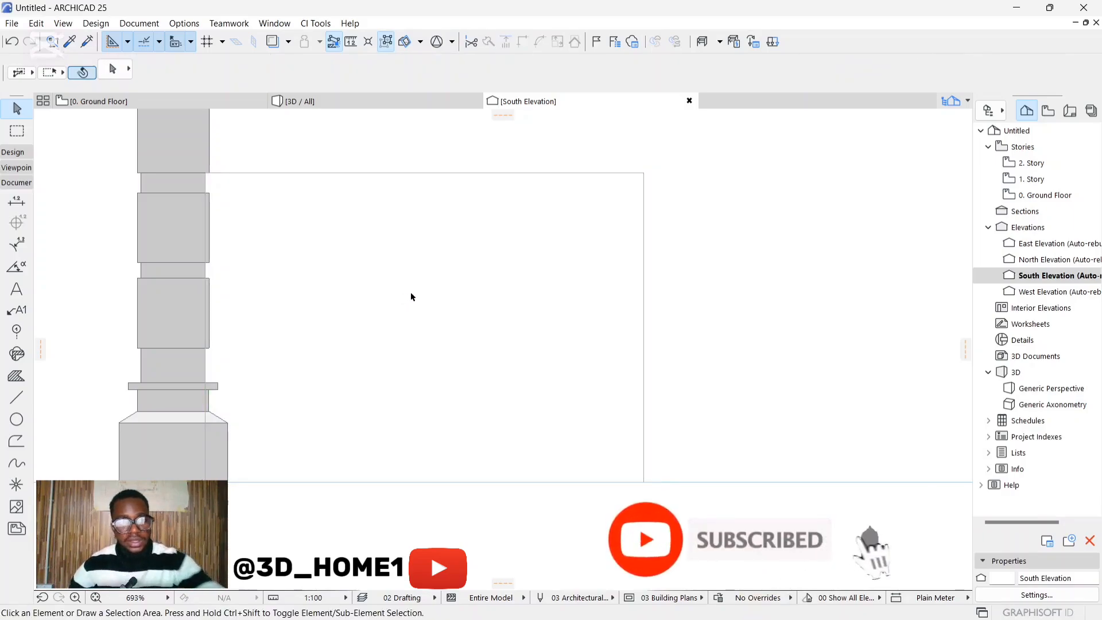
Draw a vertical single line from the midpoint of the wall outline's top edge down to the ground line
scroll(468, 321, "down", 2)
scroll(405, 226, "up", 2)
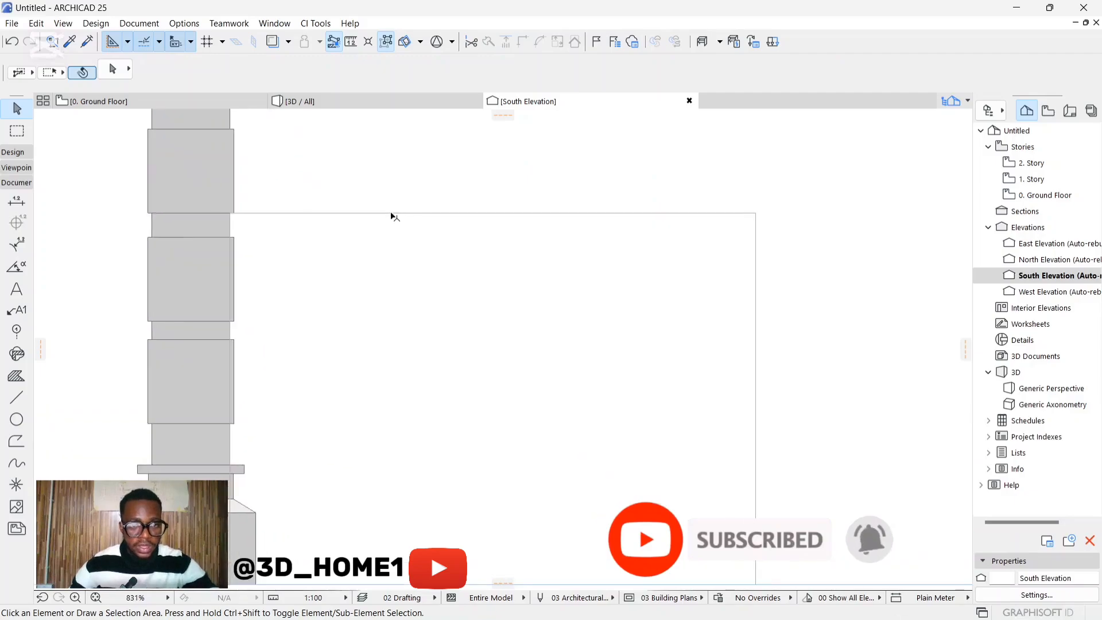
scroll(393, 227, "down", 1)
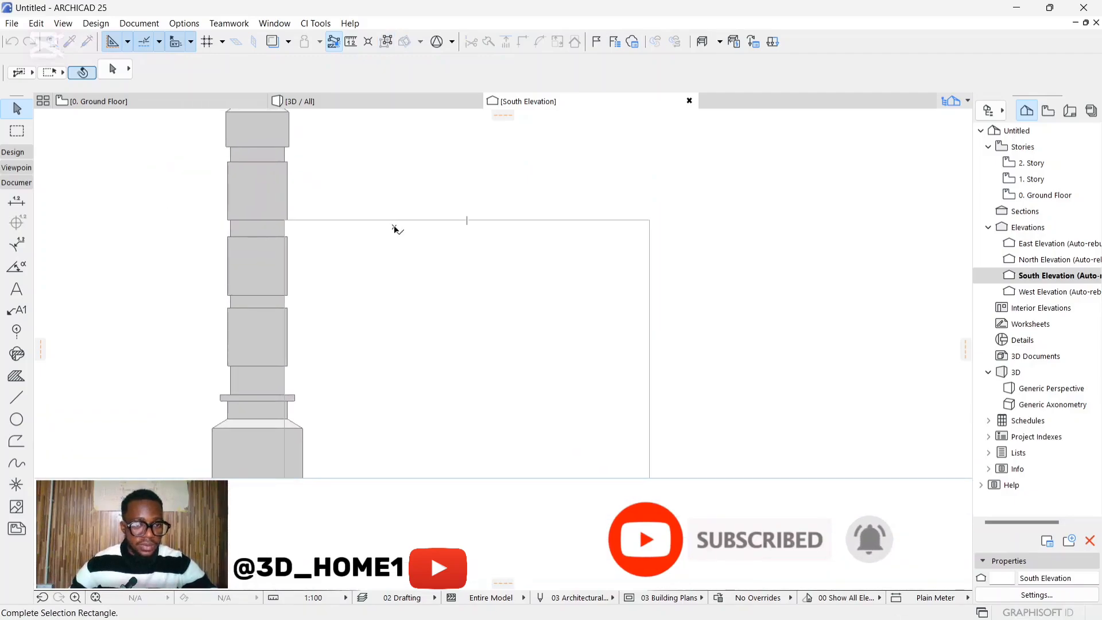
left_click(15, 400)
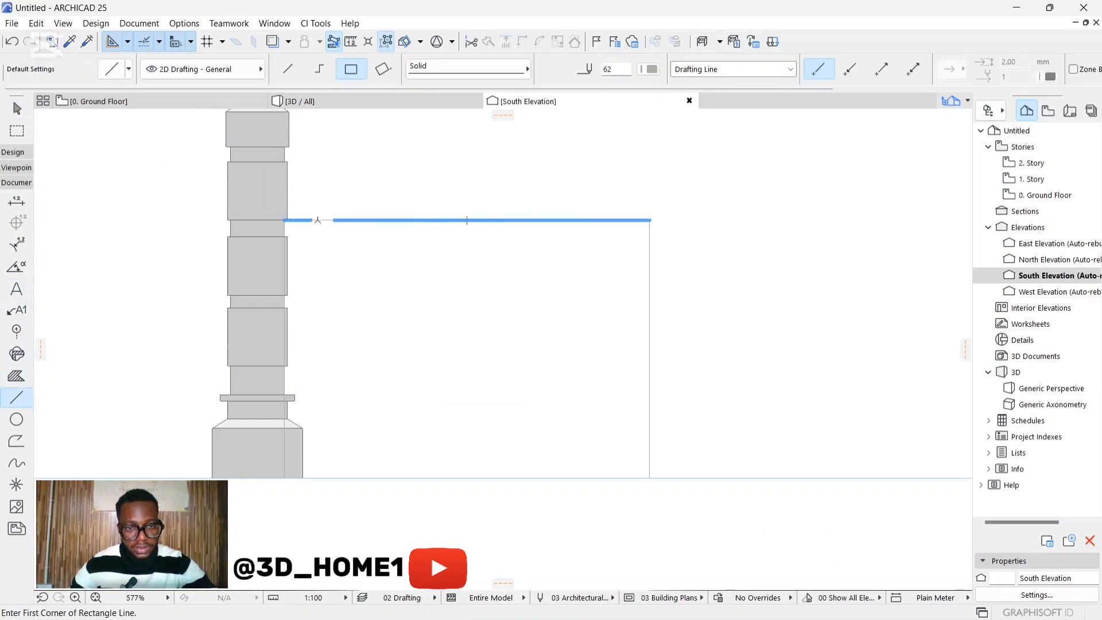
left_click(465, 220)
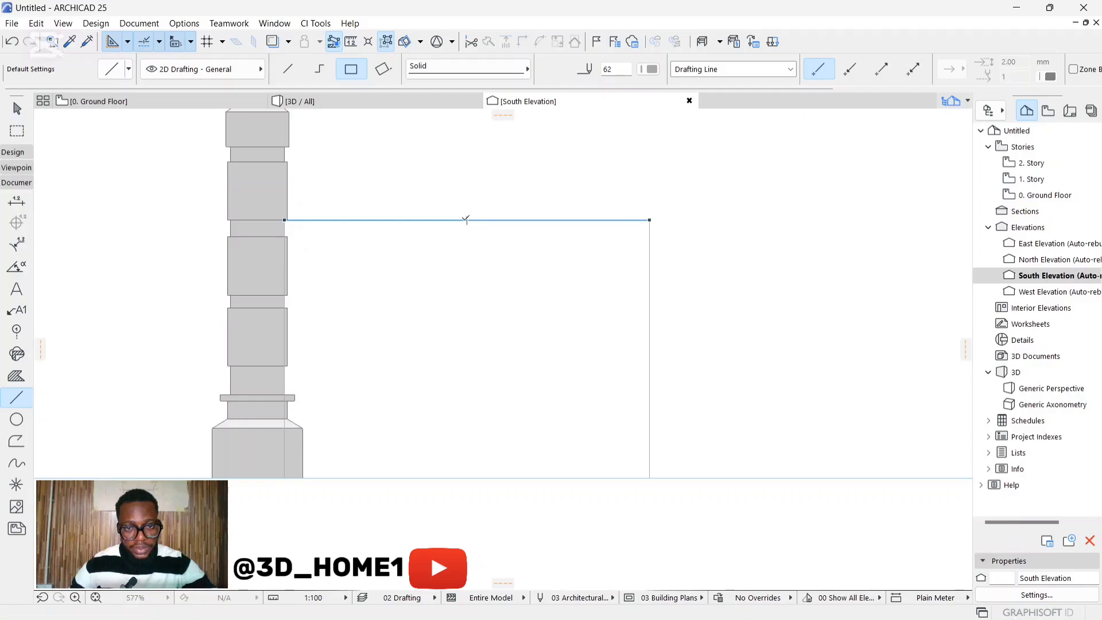
left_click(289, 69)
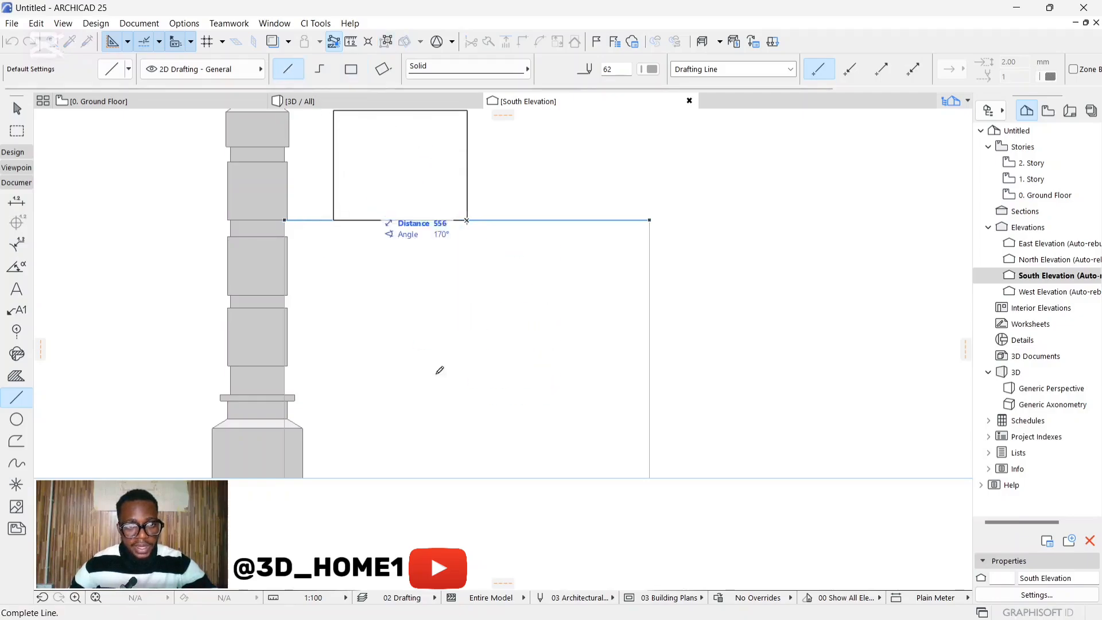
left_click(466, 476)
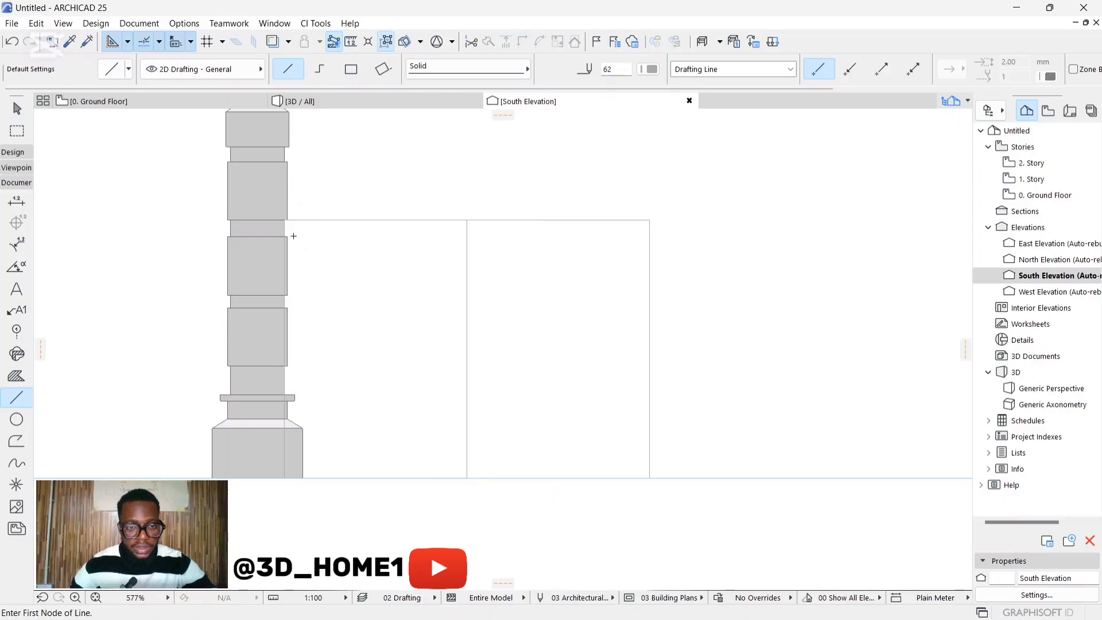
left_click(312, 220)
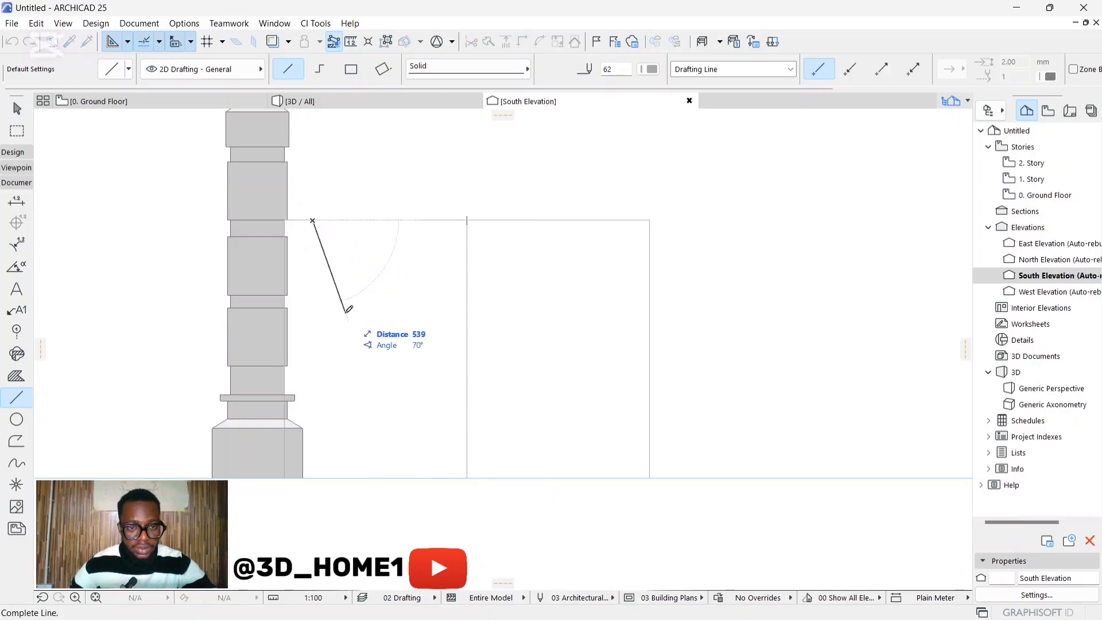
left_click(345, 297)
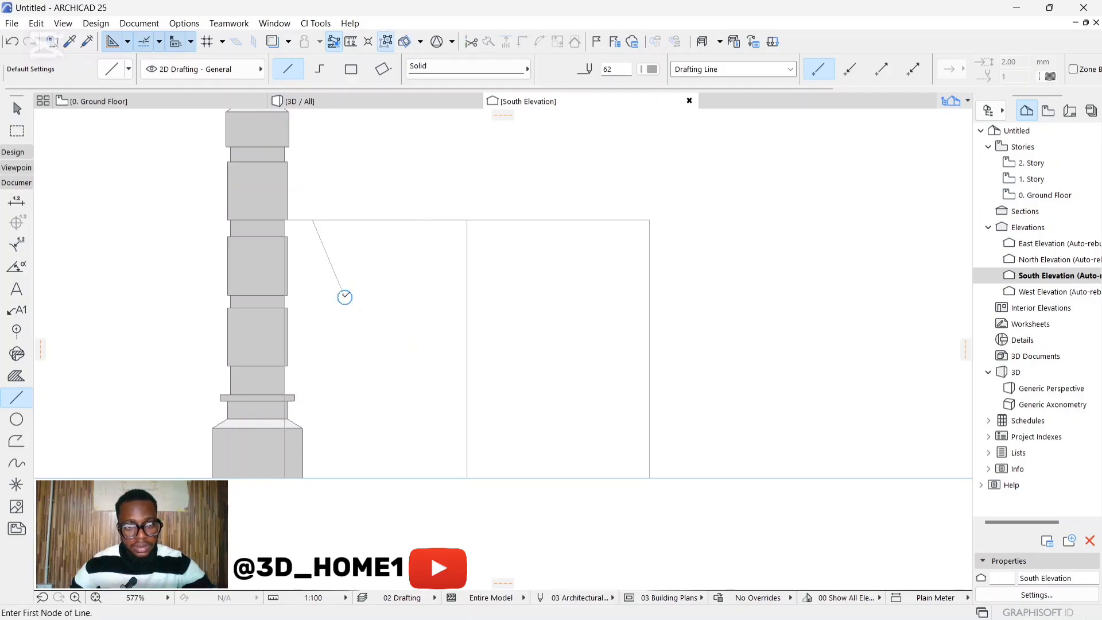
left_click(345, 297)
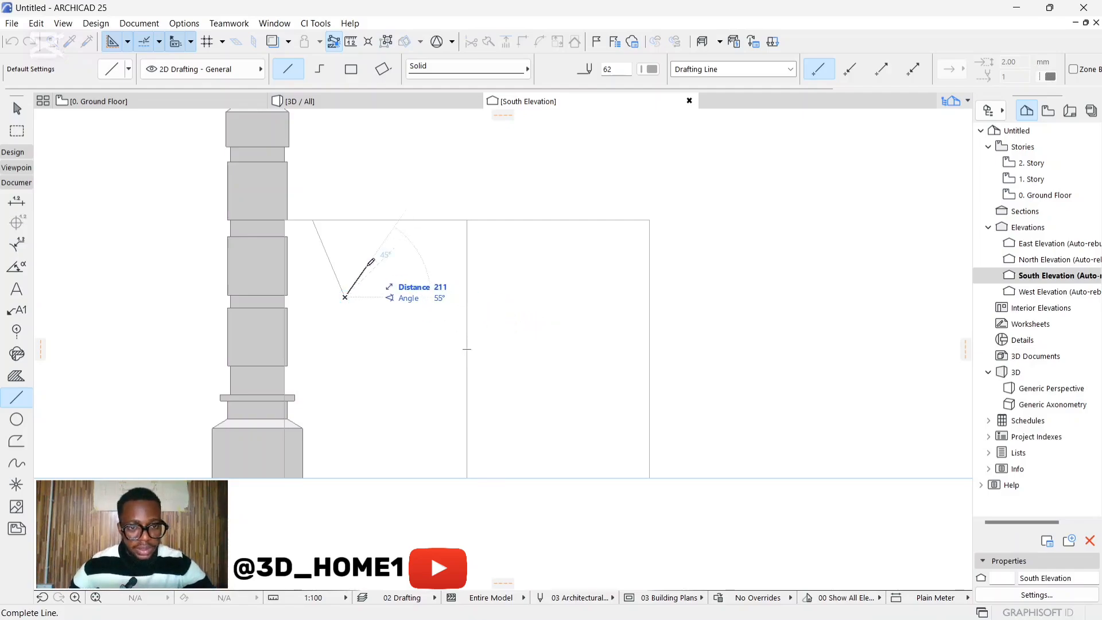
key("Escape")
key("Escape")
left_click(340, 281)
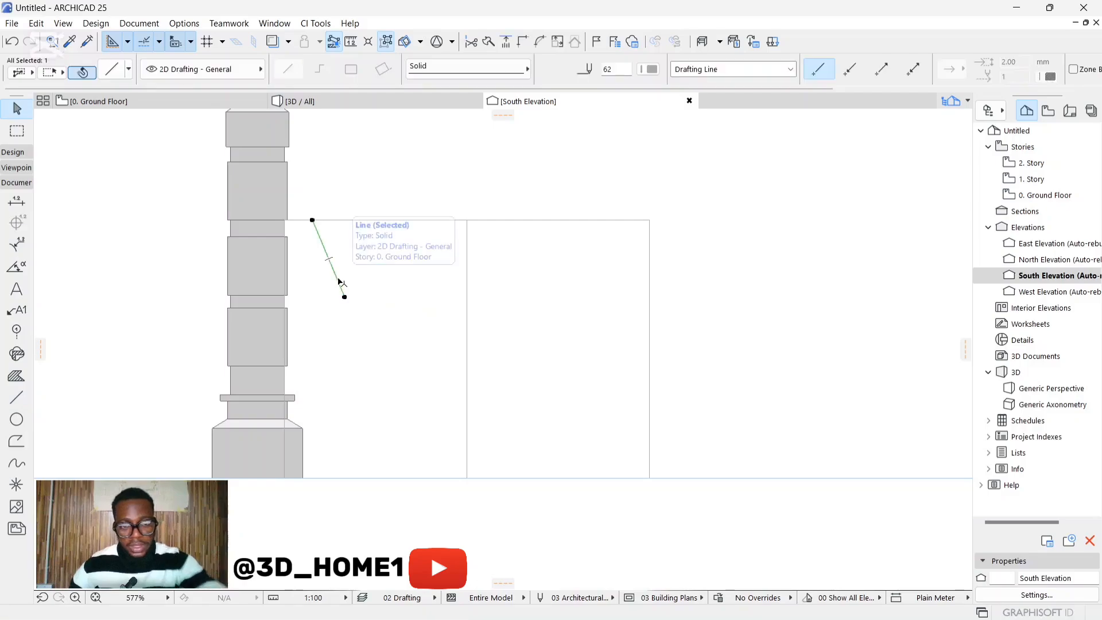
key("Delete")
Draw a slanted line about 530 long down from the outline's top edge and a horizontal line from its end to the centre line
left_click(16, 397)
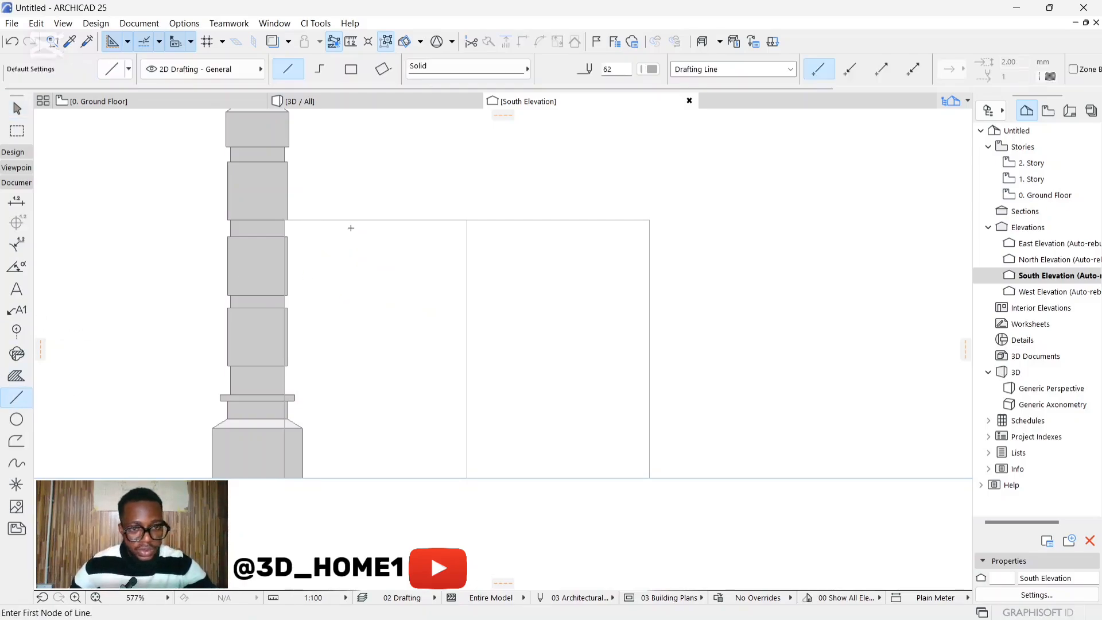
left_click(368, 220)
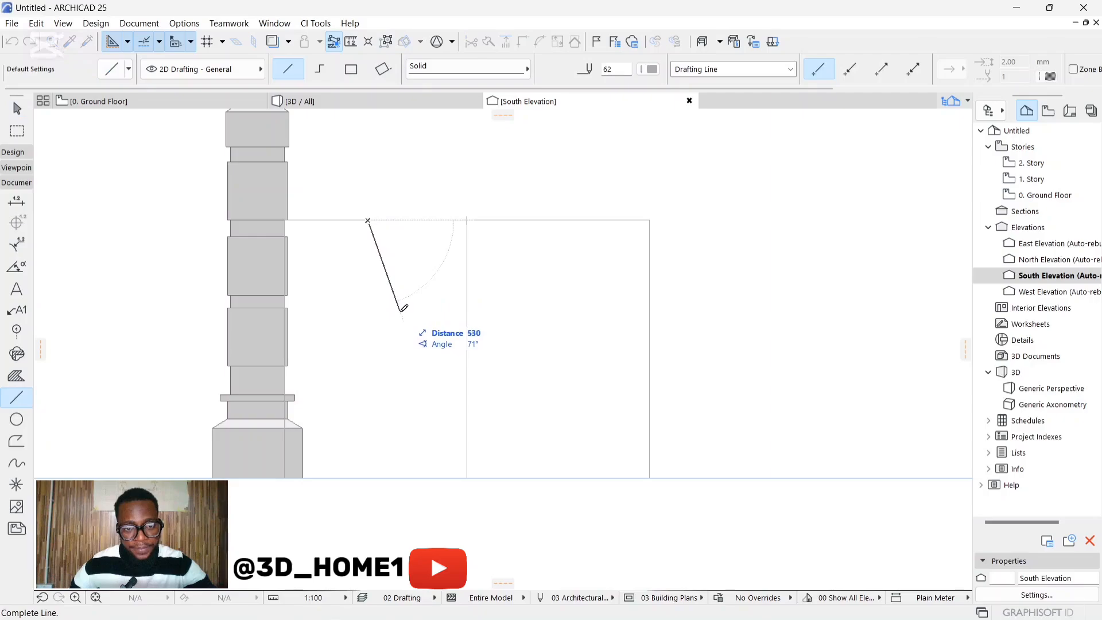
left_click(403, 312)
left_click(403, 313)
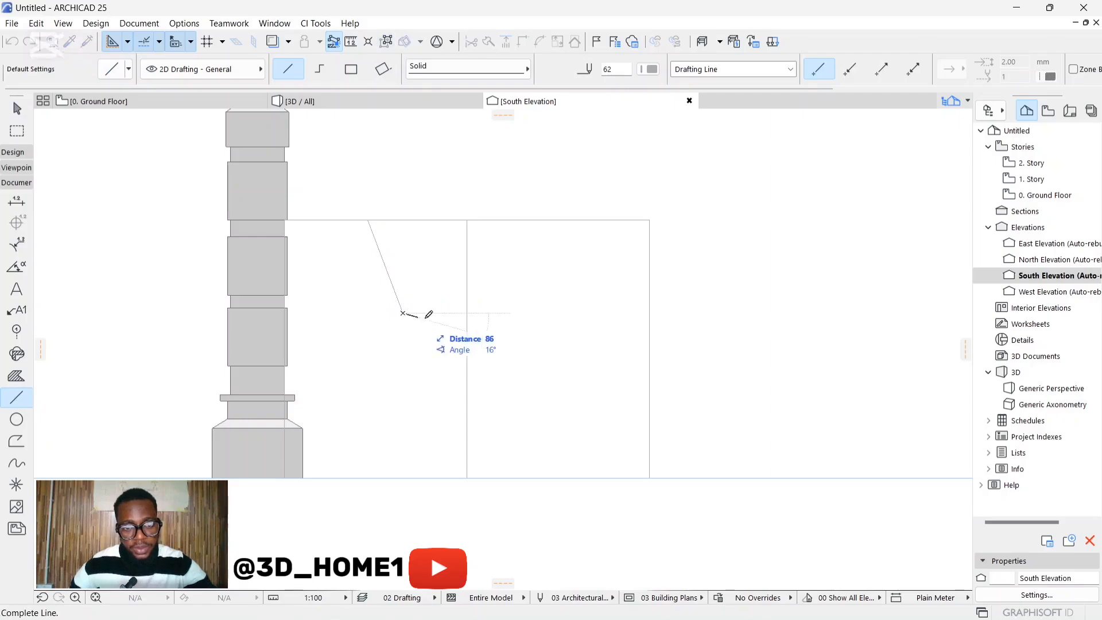
left_click(467, 312)
key("Escape")
Mirror a copy of the slanted and horizontal lines about the vertical centre line
left_click(390, 278)
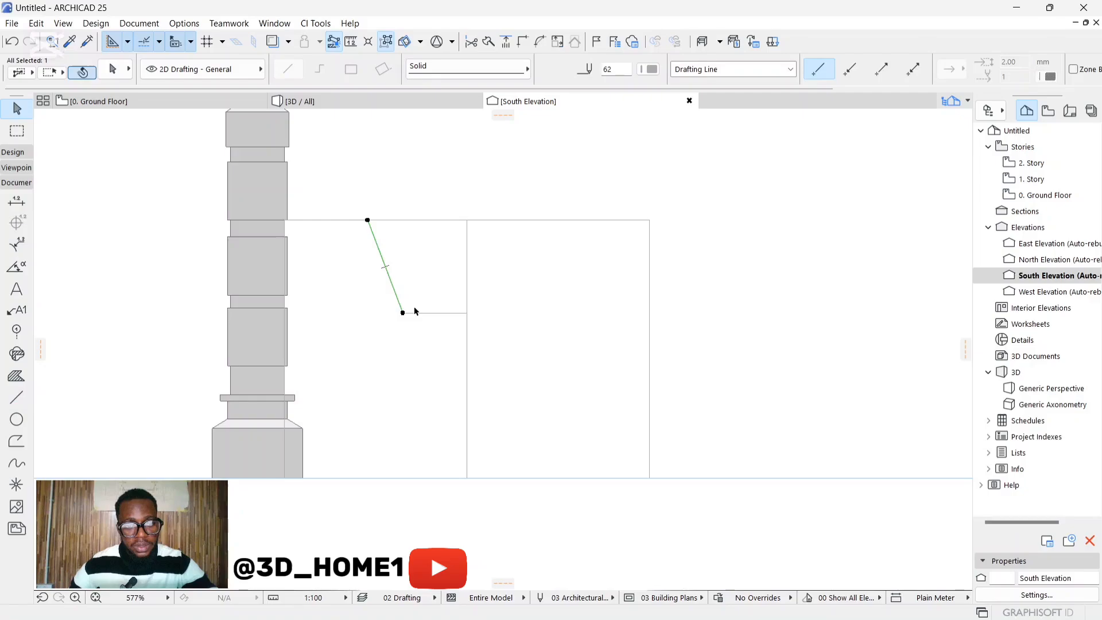
left_click(466, 313)
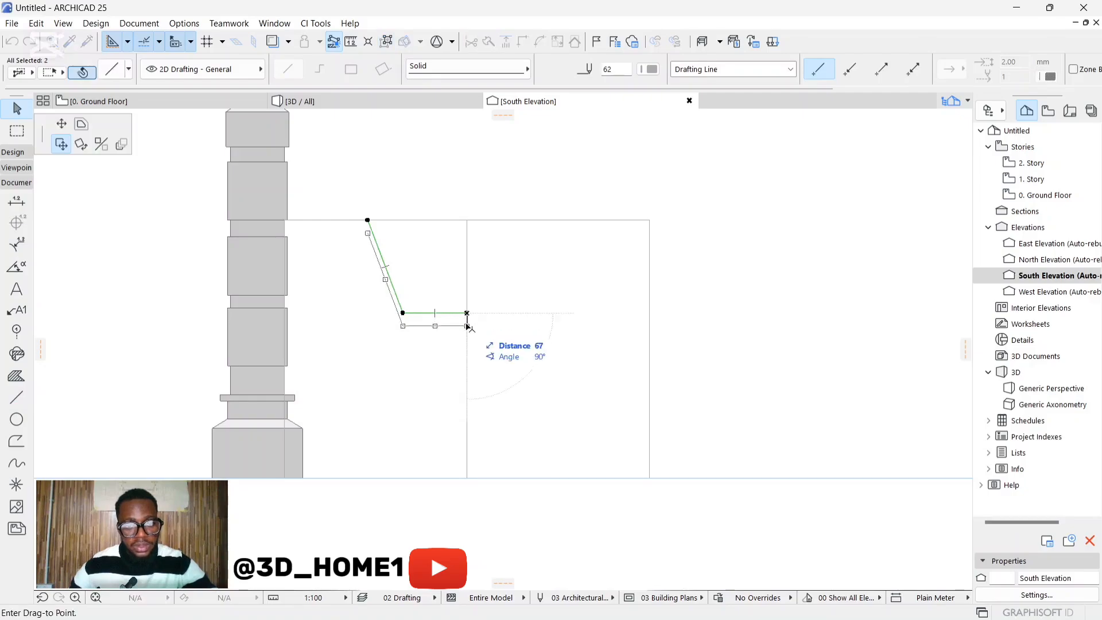
left_click(101, 143)
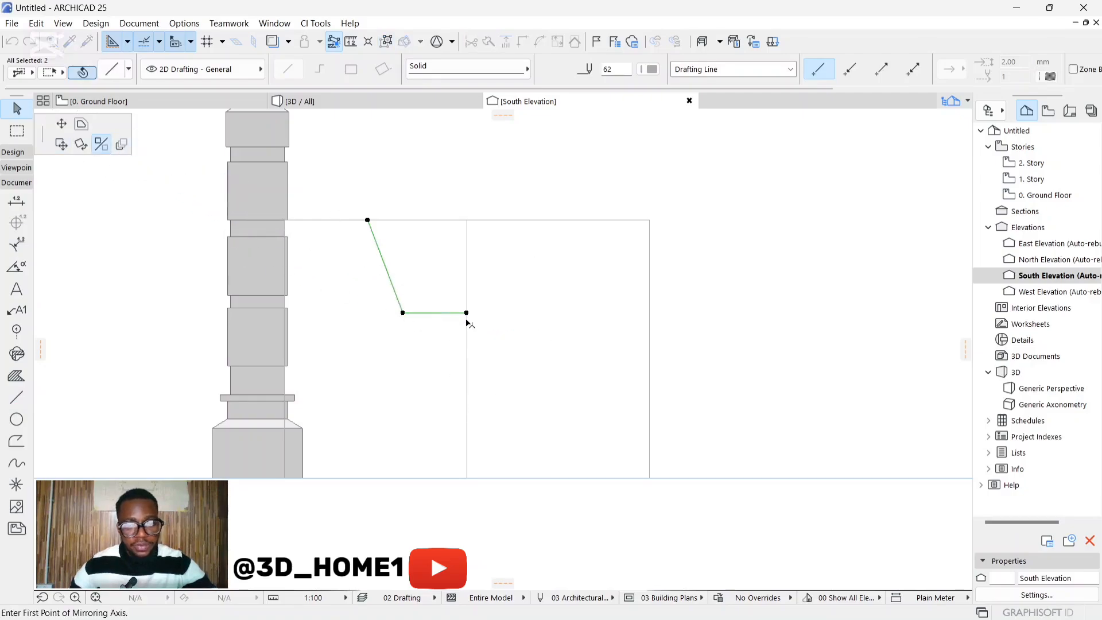
left_click(466, 320)
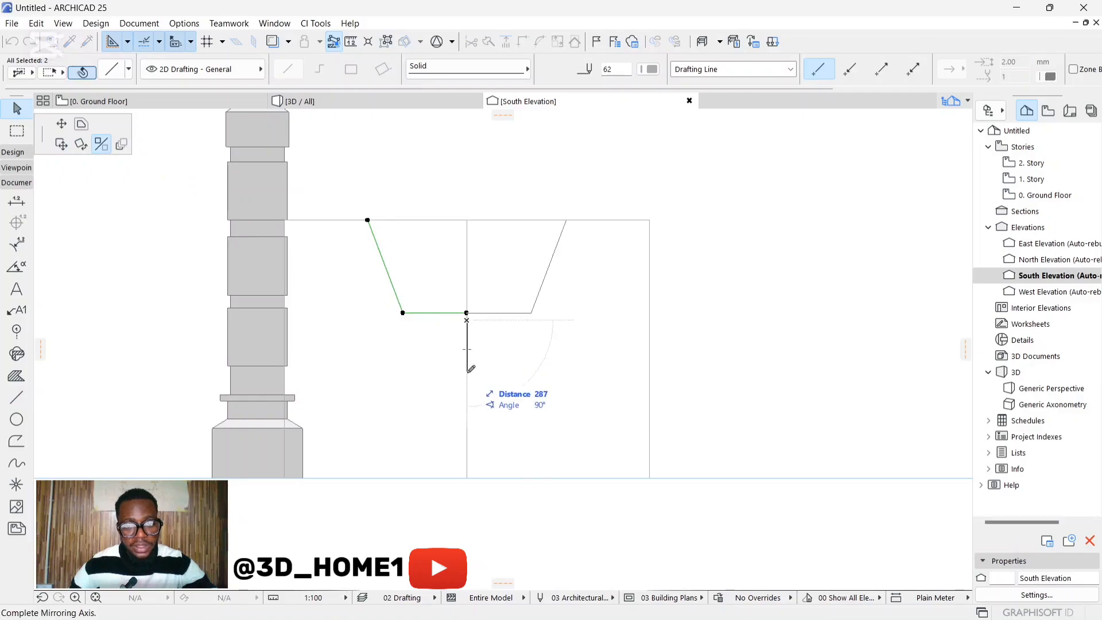
key("ctrl")
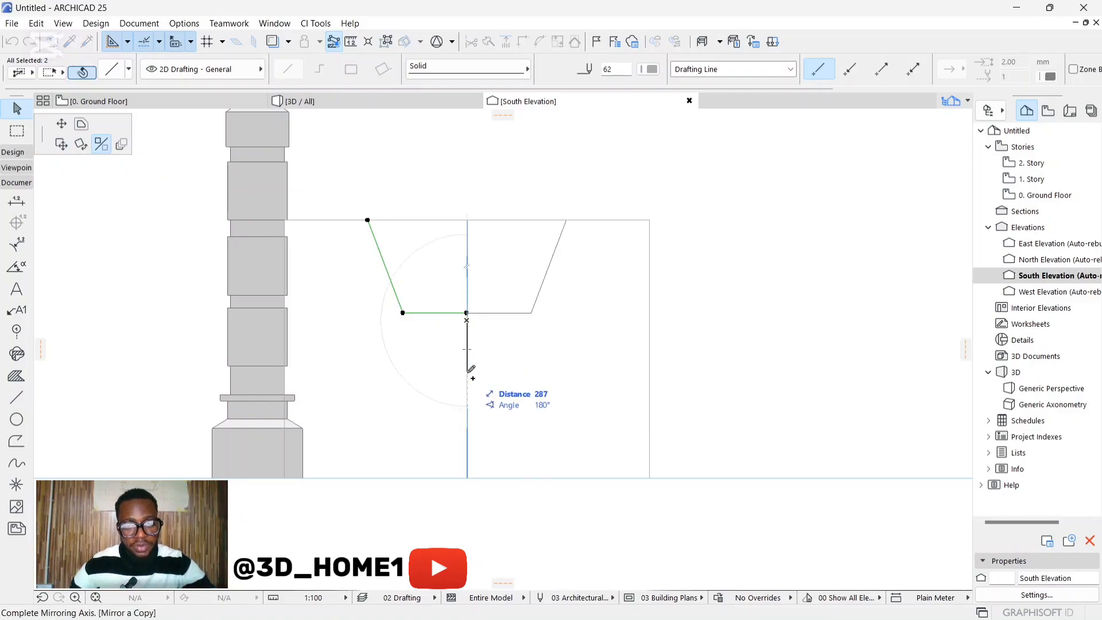
left_click(470, 373)
key("Escape")
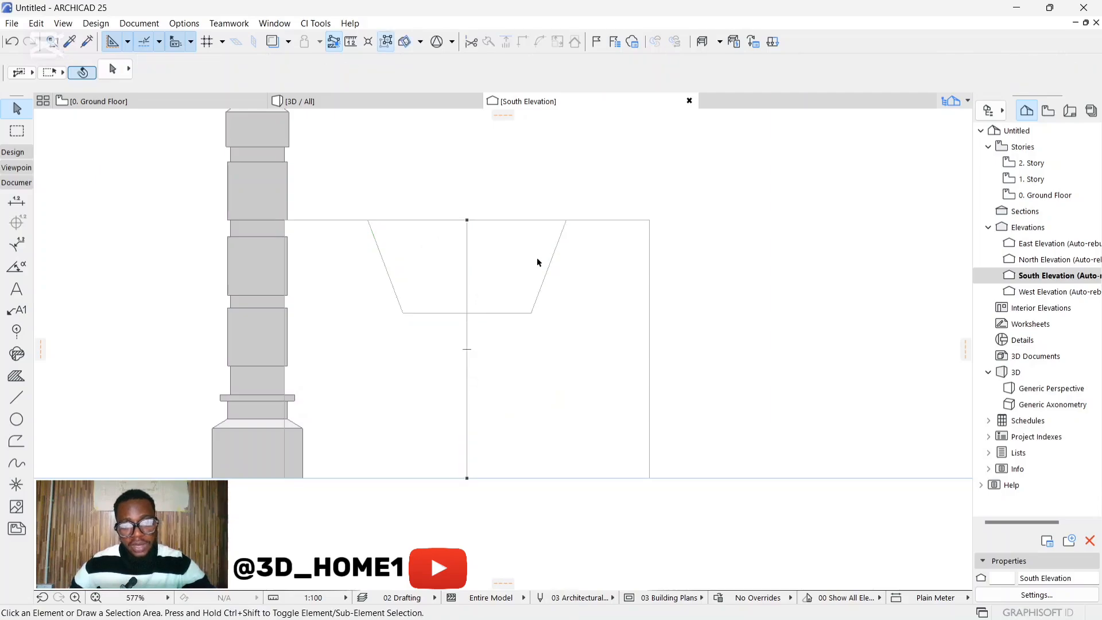
Delete the vertical centre line and trim away the top edge between the two slanted lines to open the notch
left_click(467, 224)
key("Delete")
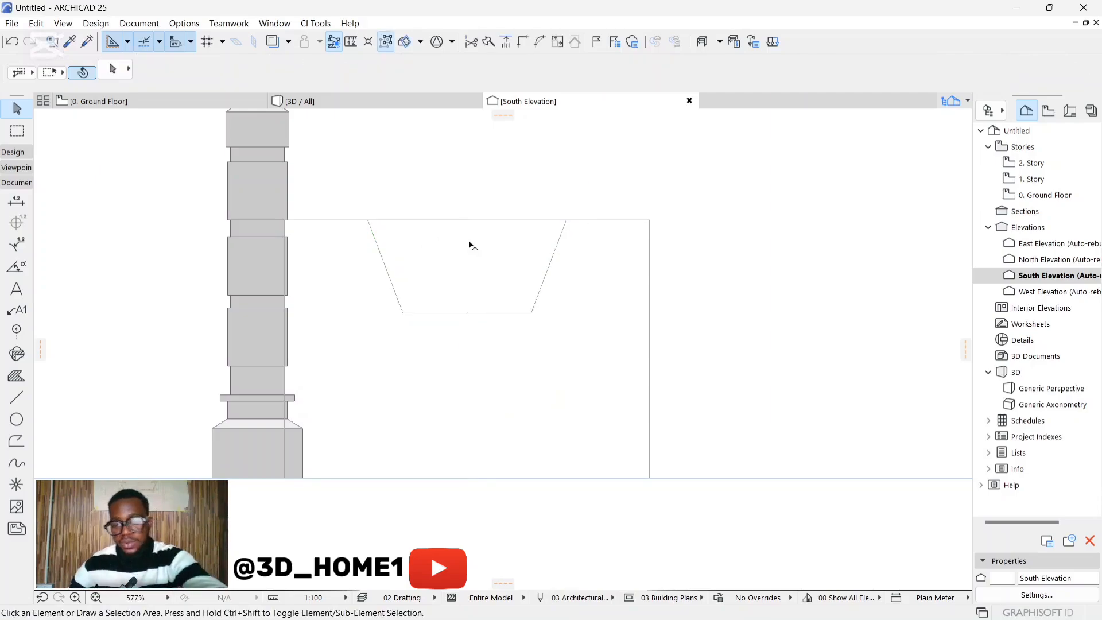
scroll(489, 238, "down", 5)
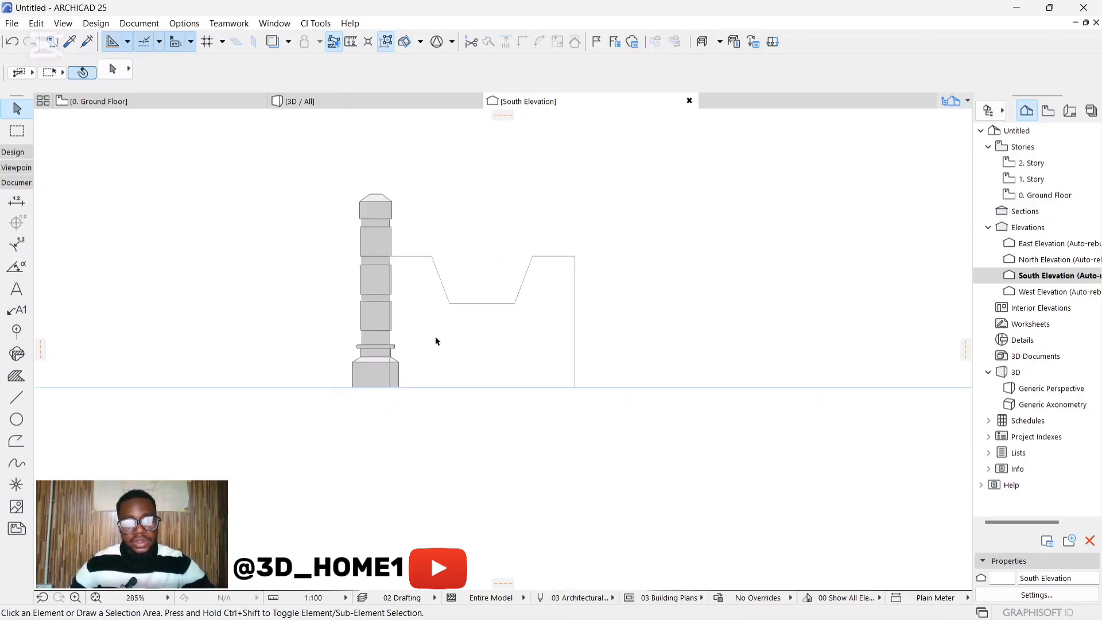
Examine the notched wall outline beside the column from close up and from farther out
scroll(474, 300, "up", 4)
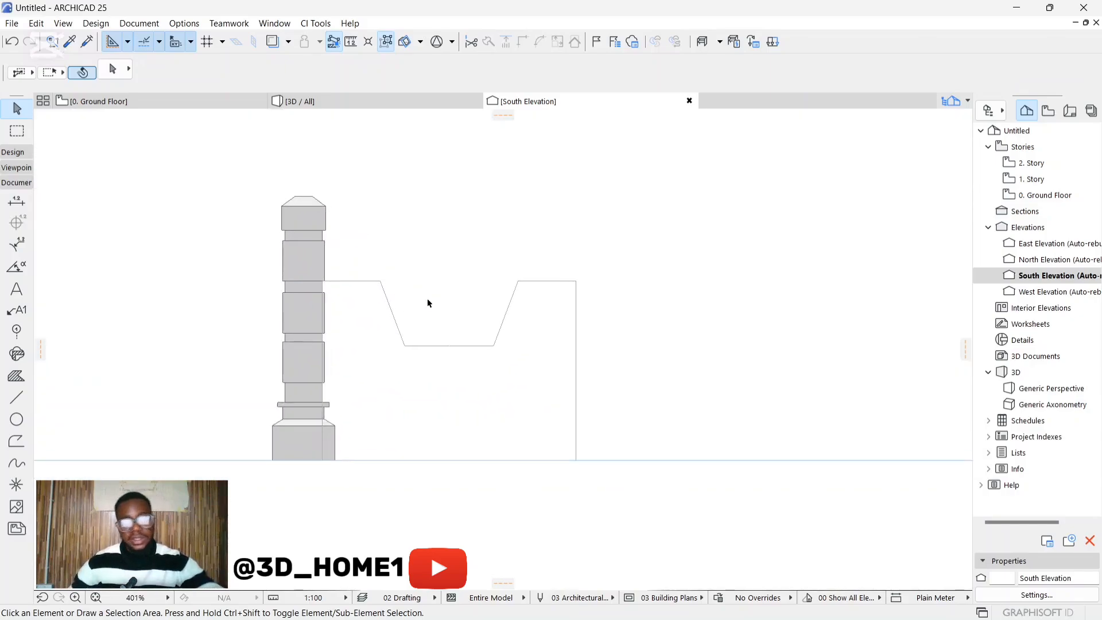
scroll(506, 312, "down", 1)
scroll(505, 311, "up", 3)
scroll(504, 309, "down", 4)
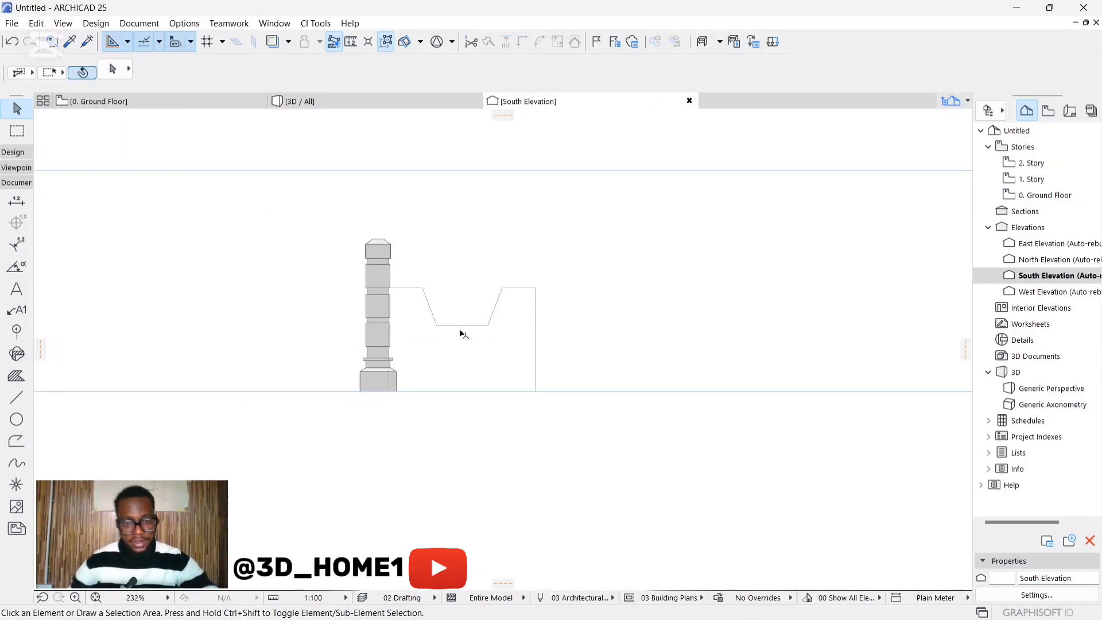
scroll(460, 344, "down", 3)
scroll(503, 313, "up", 6)
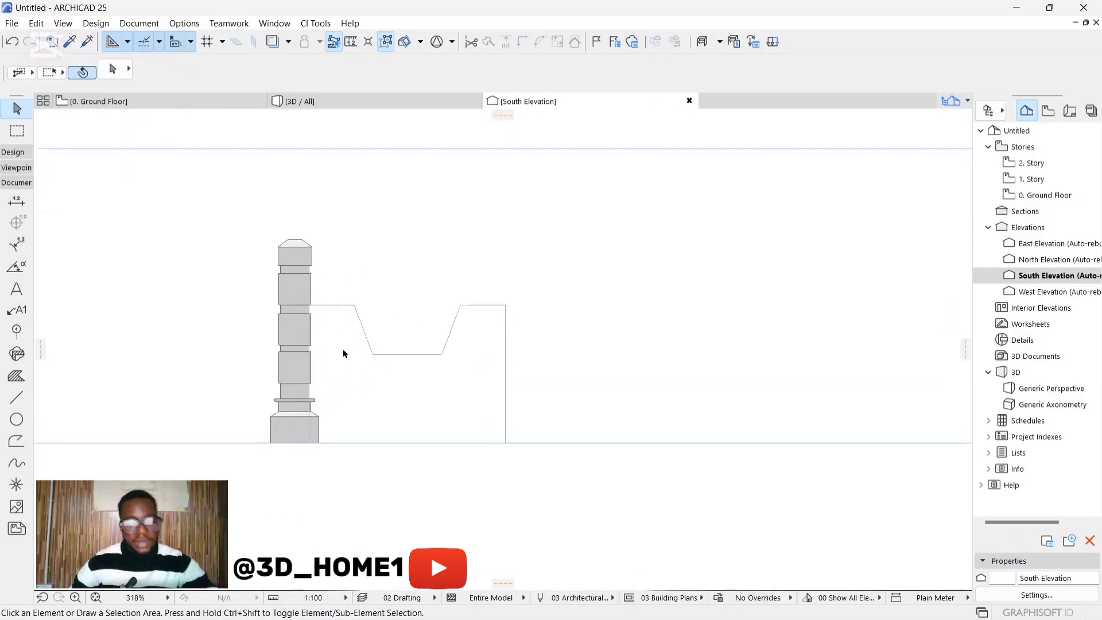
scroll(388, 360, "up", 2)
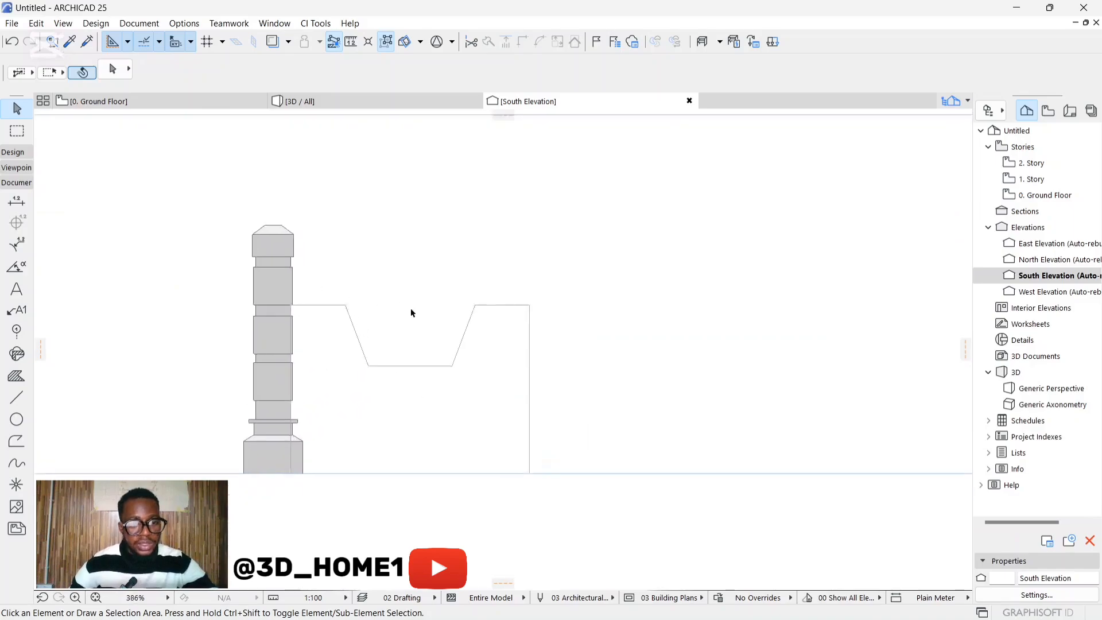
scroll(342, 333, "down", 2)
scroll(330, 344, "up", 2)
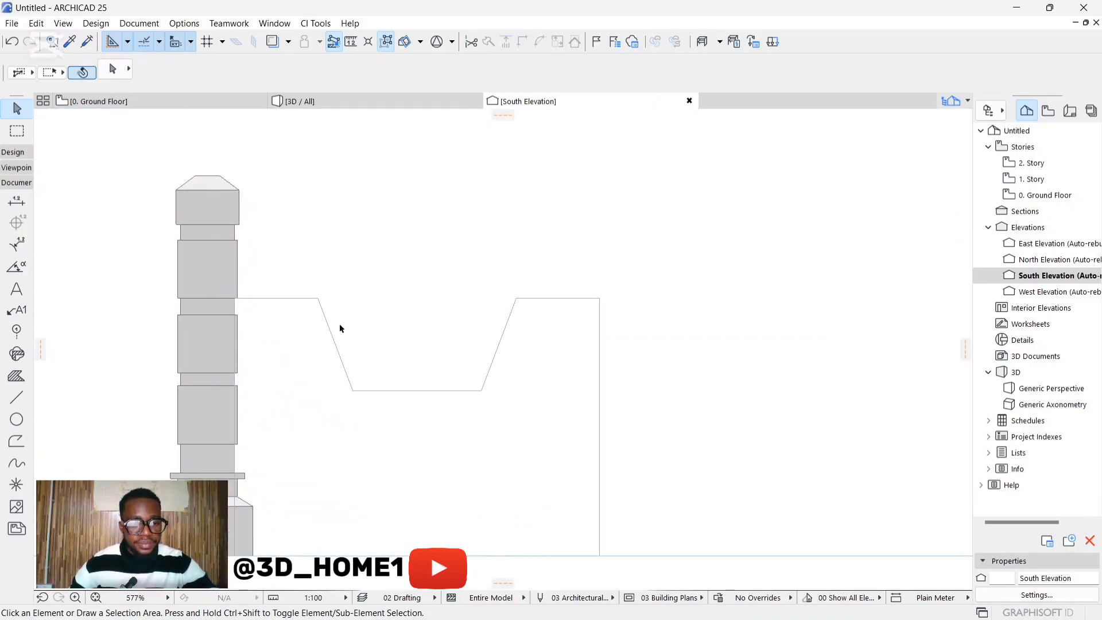
Turn off group suspension, select all lines of the notched wall outline, and group them together
scroll(340, 329, "down", 1)
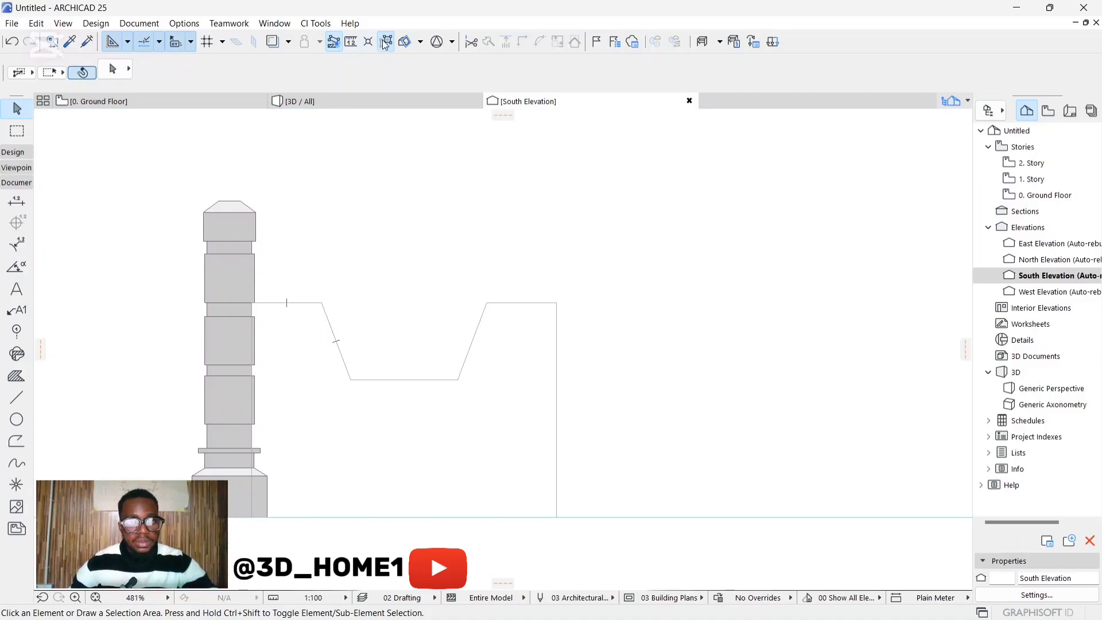
left_click(320, 303)
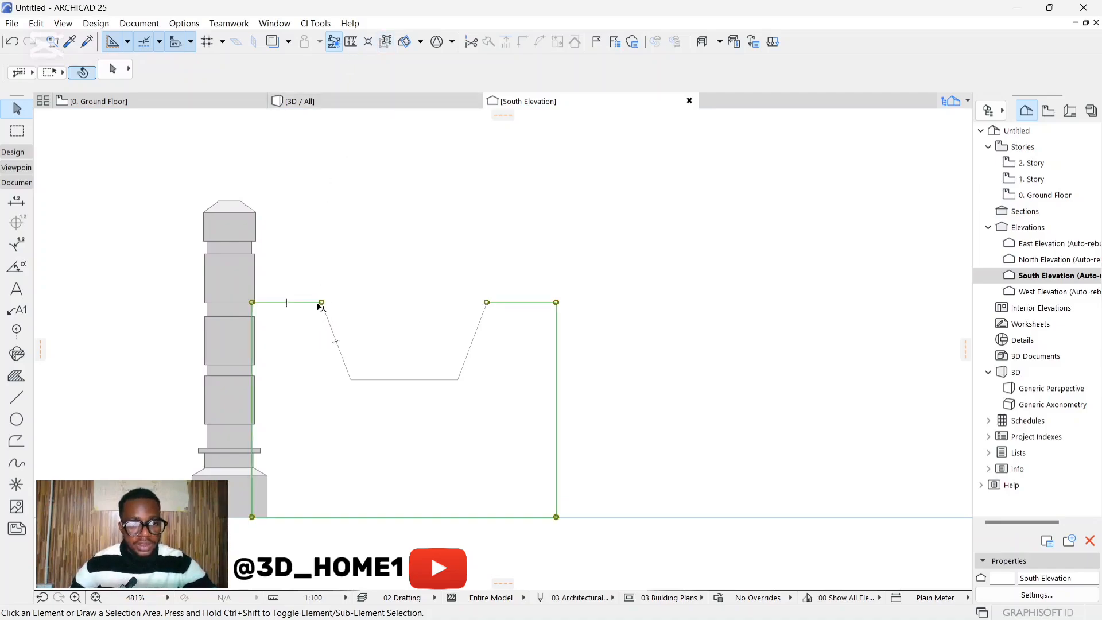
left_click(333, 339)
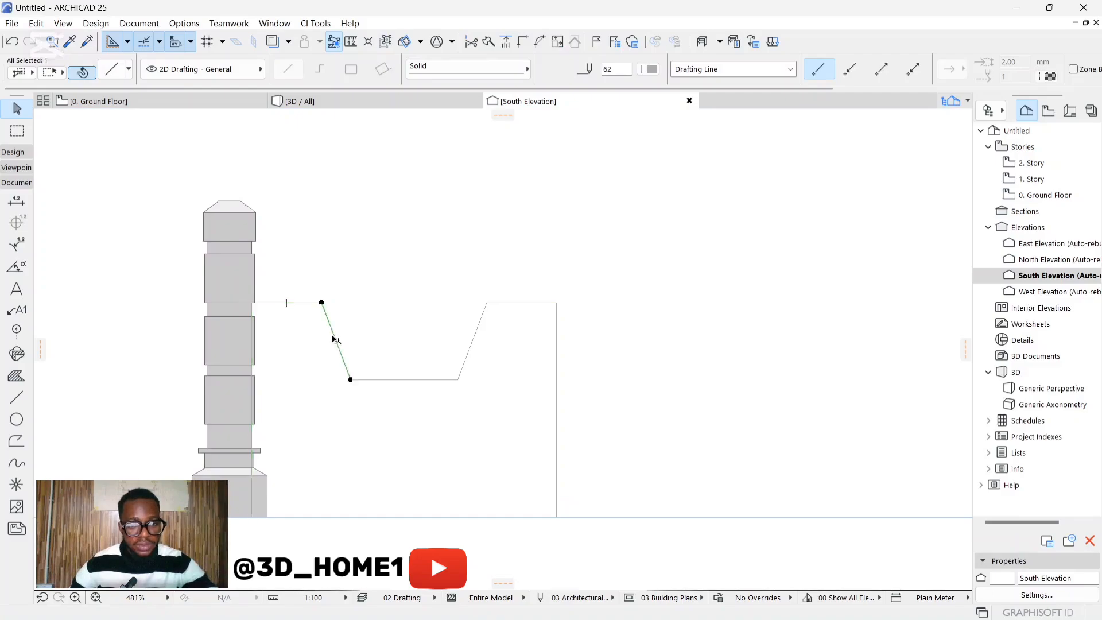
left_click(299, 302, "shift")
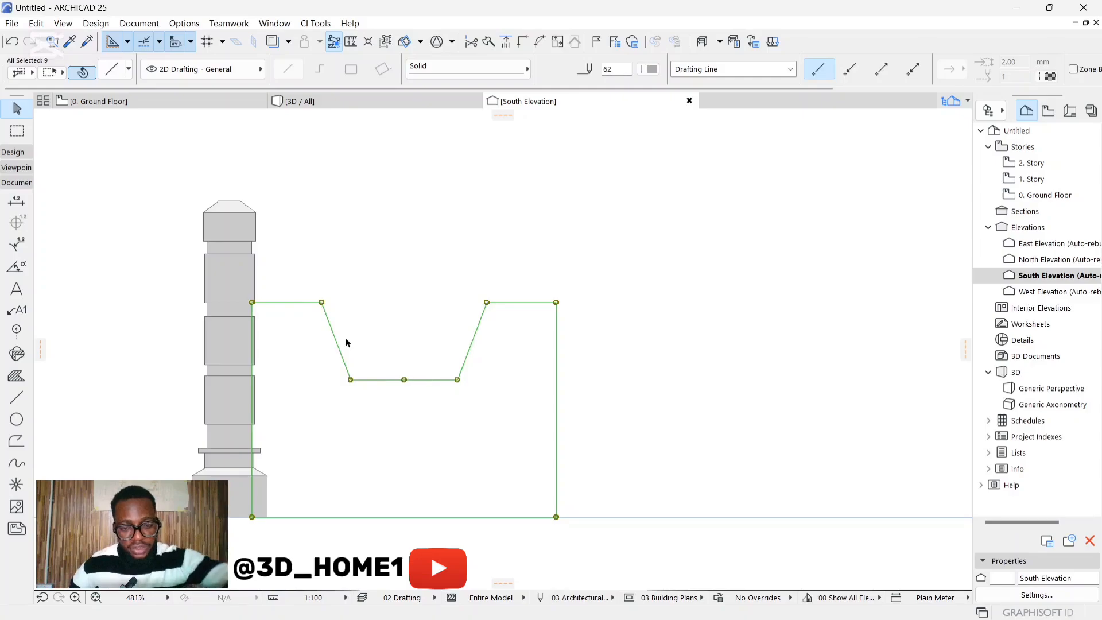
Check the grouping by reselecting the outline and inspecting the join in the notch's horizontal edge up close
left_click(497, 339)
left_click(481, 320)
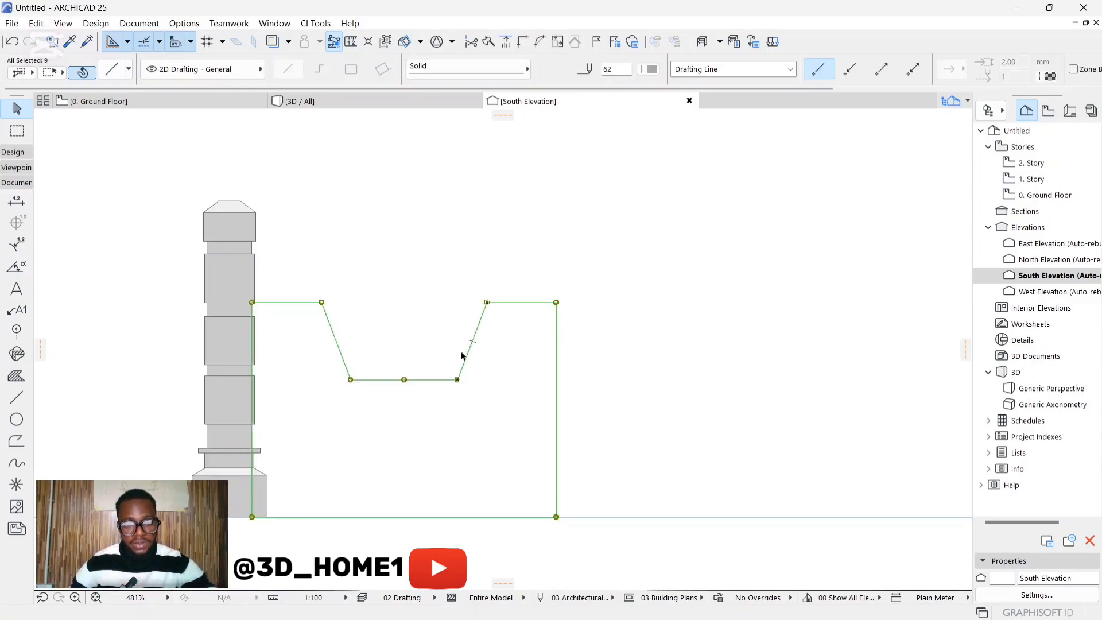
scroll(448, 373, "down", 2)
left_click(403, 398)
left_click(411, 395)
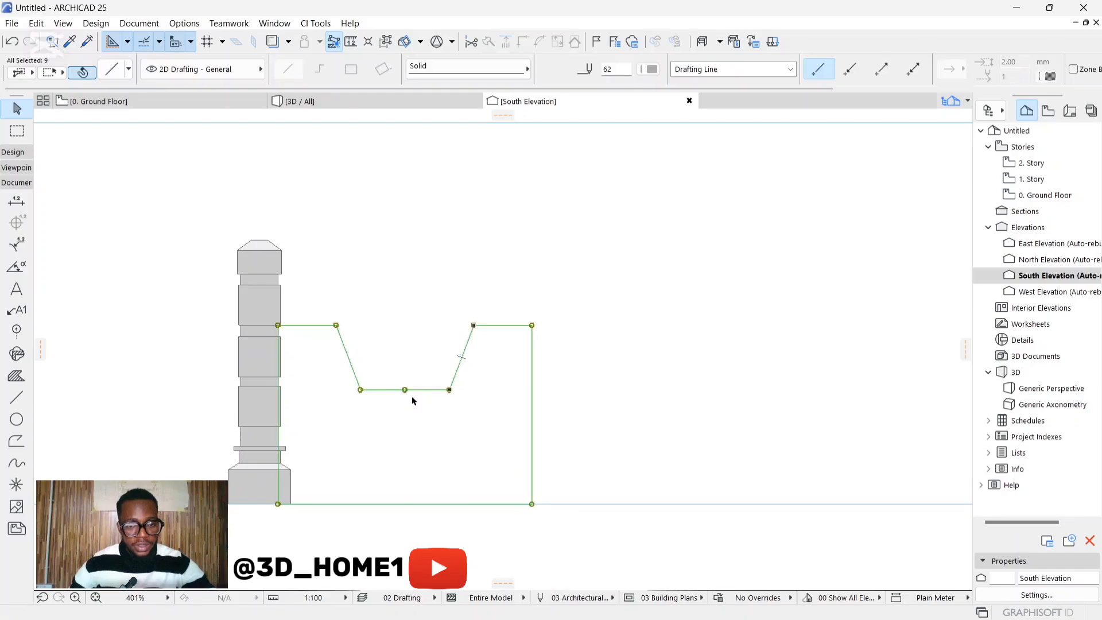
scroll(408, 396, "up", 4)
scroll(402, 390, "up", 5)
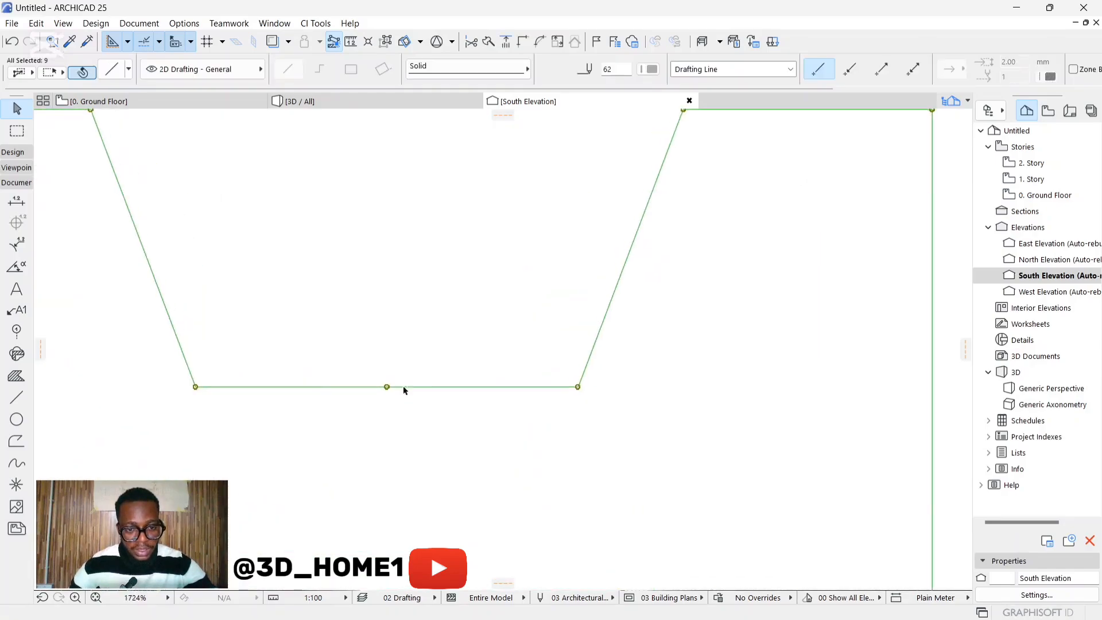
left_click(430, 352)
scroll(432, 356, "down", 6)
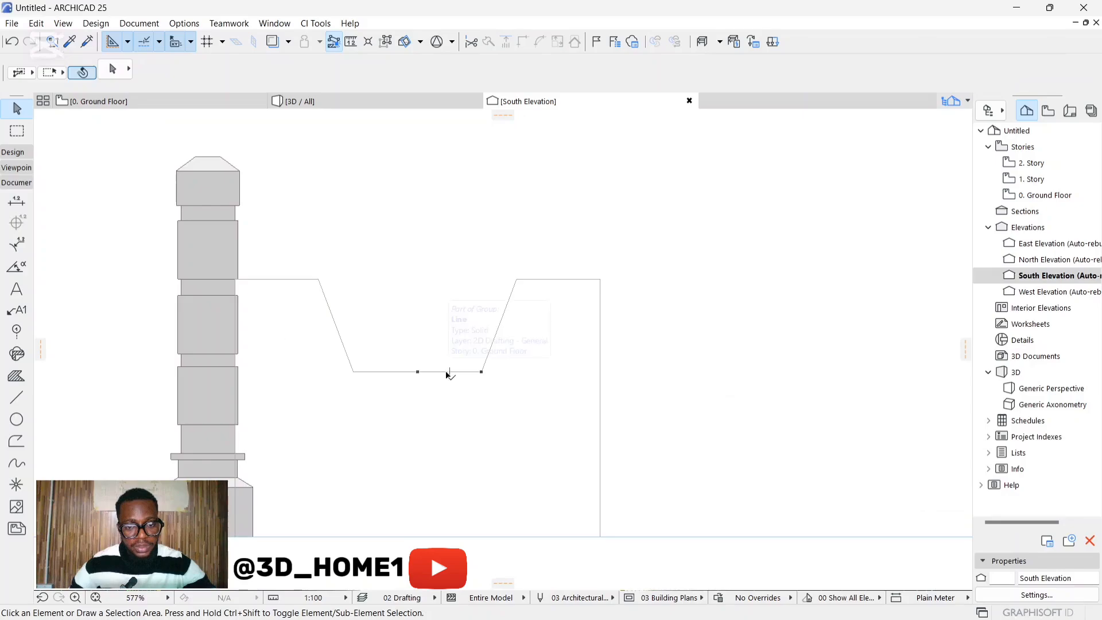
left_click(435, 373)
scroll(434, 374, "down", 2)
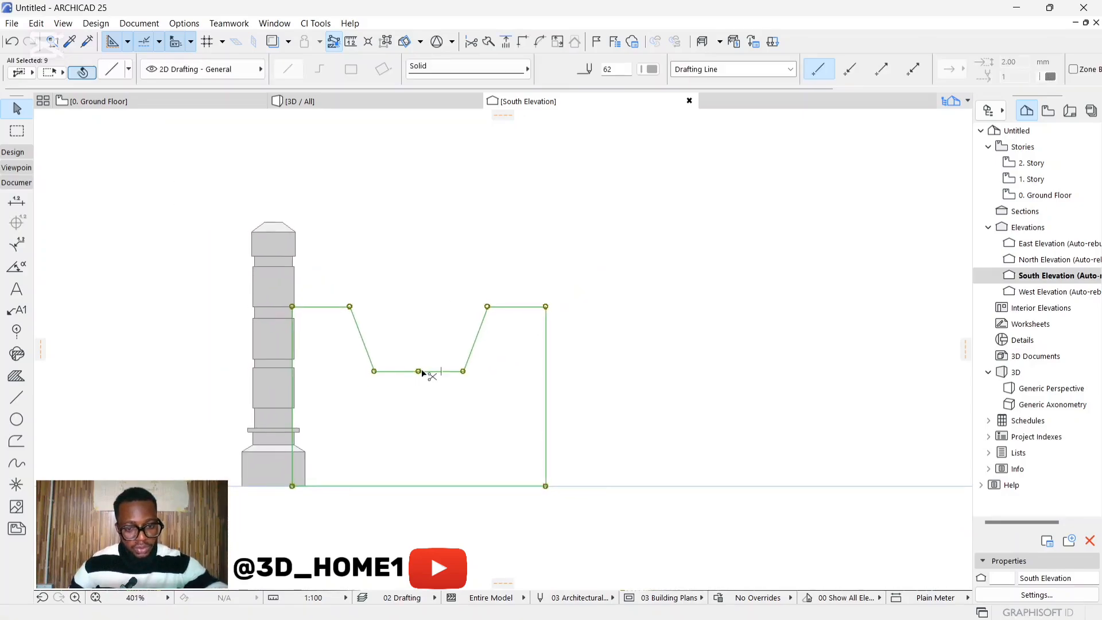
Paste the copied wall outline into the Ground Floor plan at its original location, zooming to the pasted elements
left_click(409, 246)
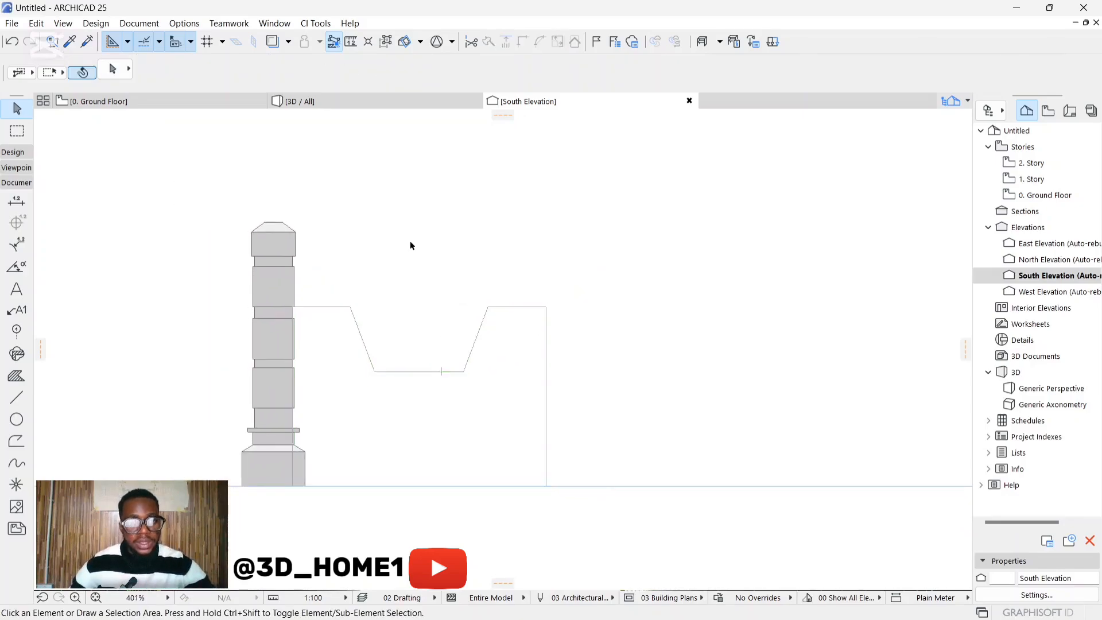
left_click(195, 102)
scroll(387, 287, "down", 2)
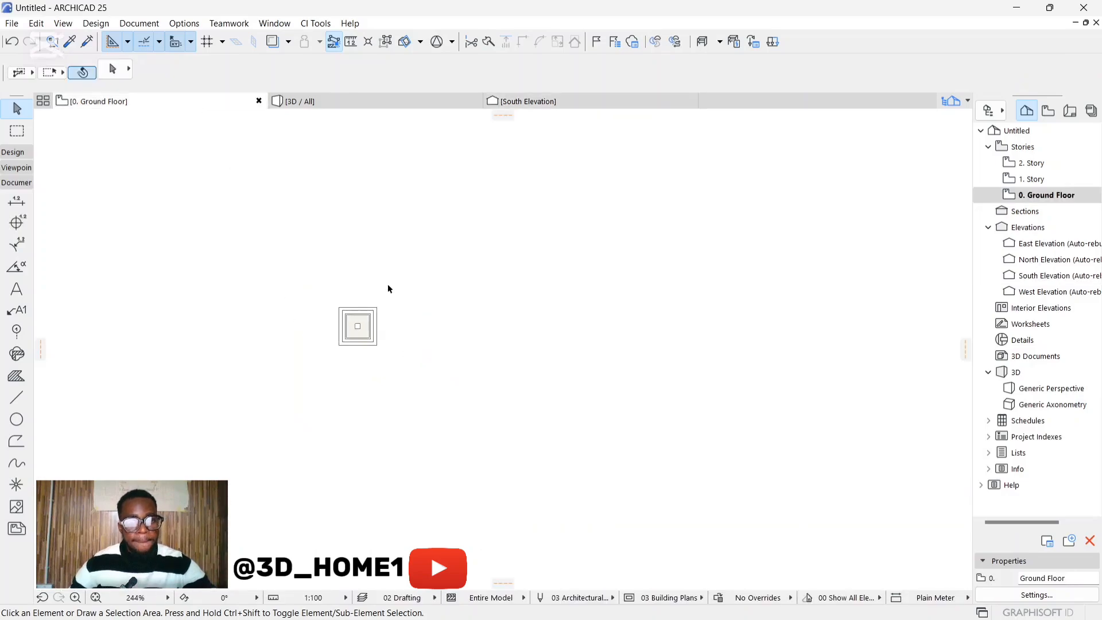
scroll(388, 281, "up", 1)
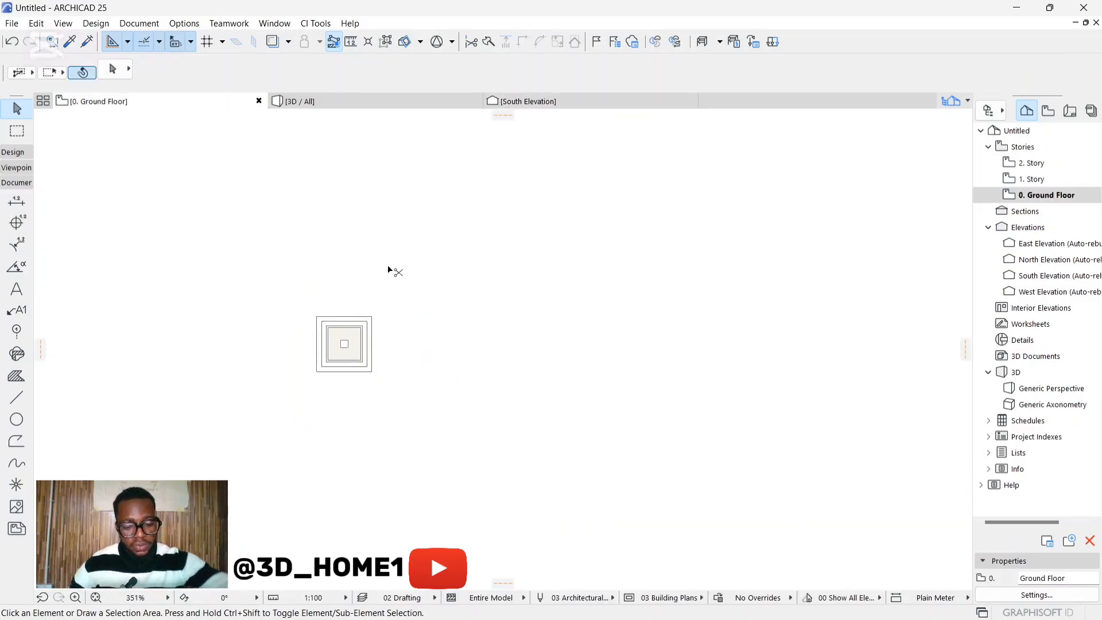
key("ctrl+v")
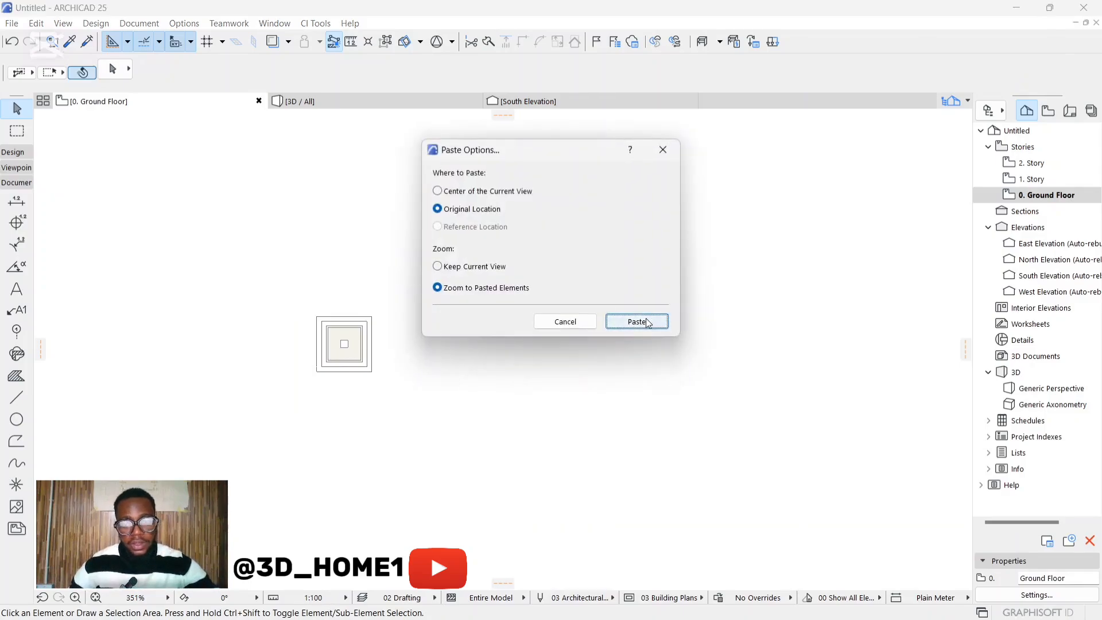
left_click(634, 321)
scroll(436, 296, "down", 5)
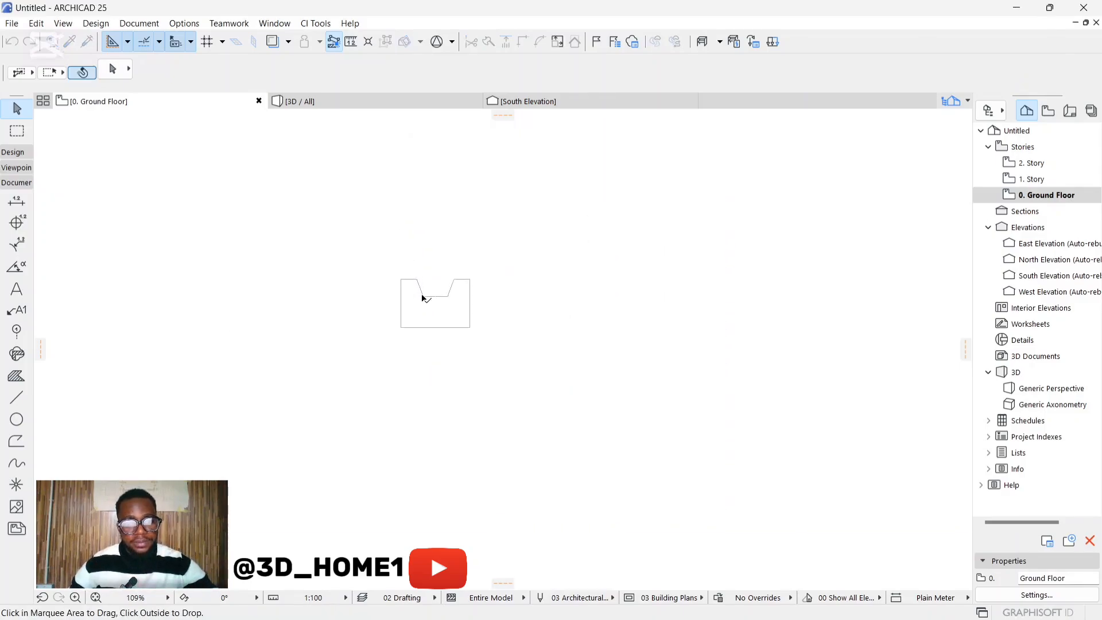
left_click(481, 260)
scroll(442, 330, "down", 3)
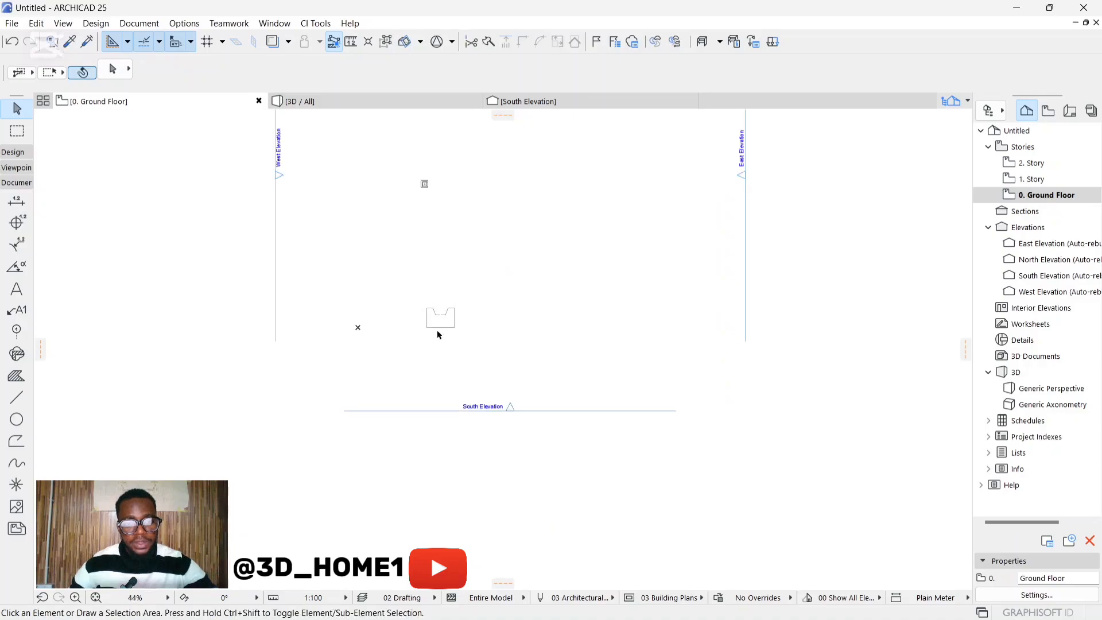
Move the pasted wall outline up beside the column's plan symbol, leaving a small gap between them
left_click_drag(422, 303, 488, 341)
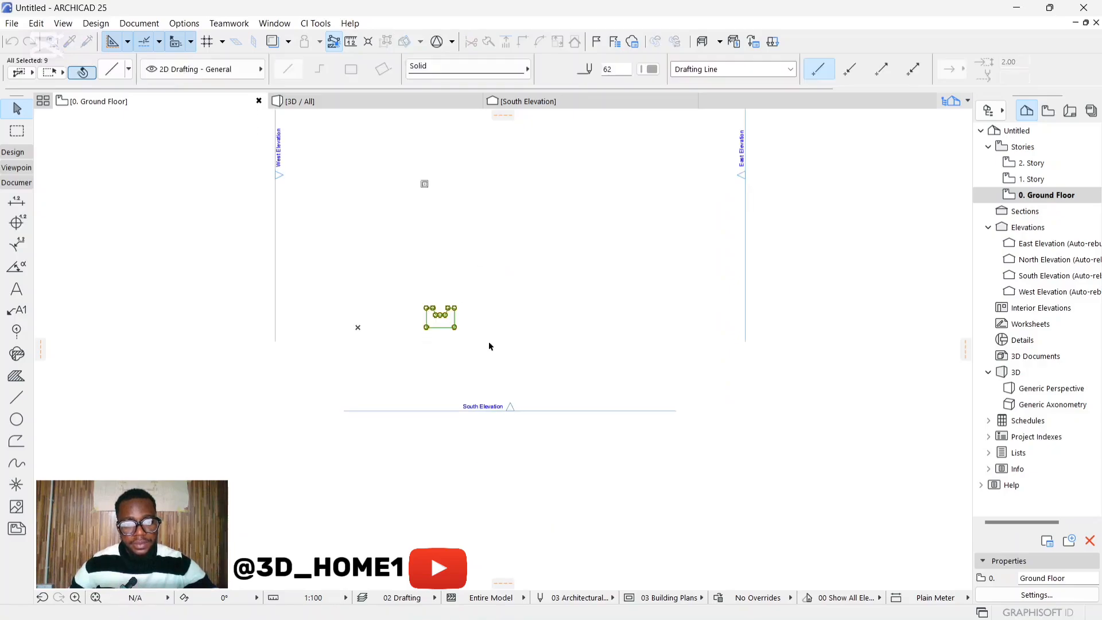
left_click(443, 315)
scroll(431, 190, "up", 5)
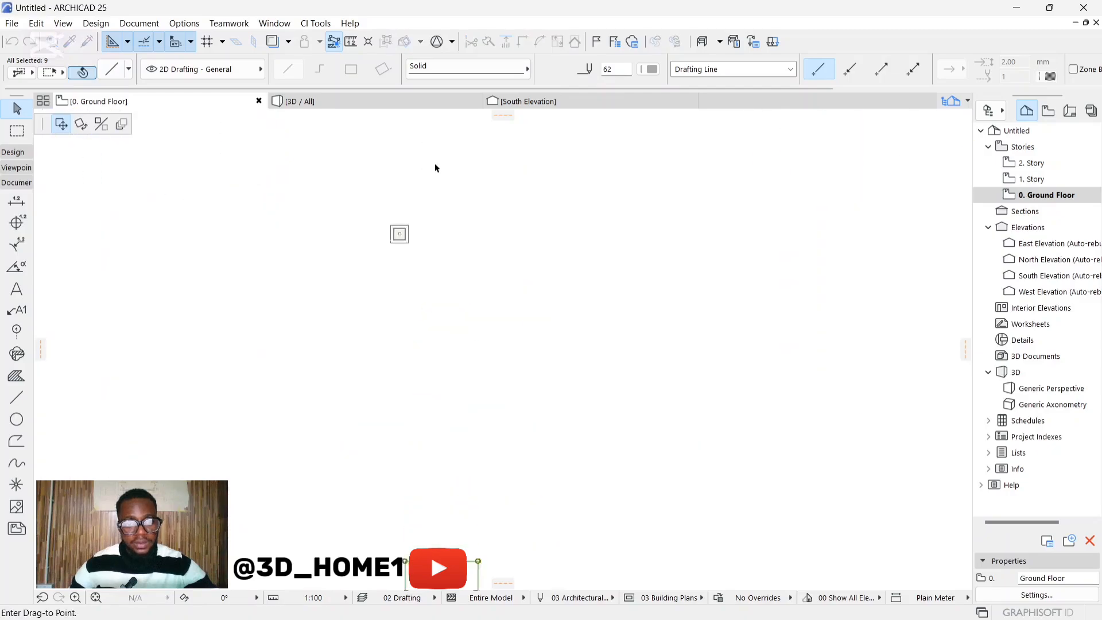
left_click(450, 180)
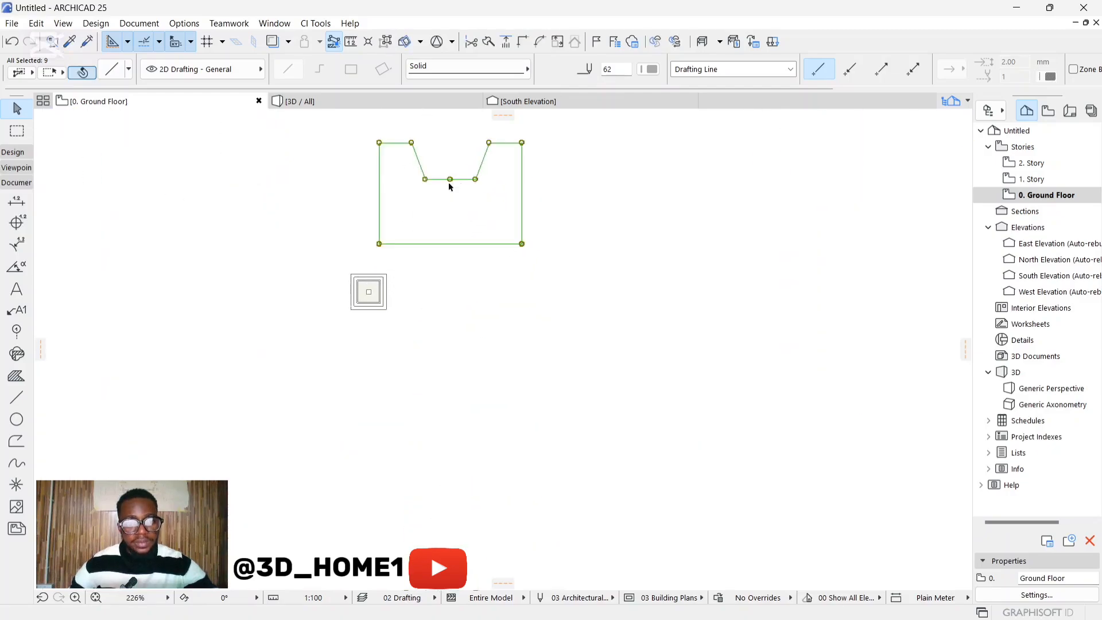
left_click(429, 265)
scroll(428, 270, "down", 3)
scroll(442, 192, "up", 4)
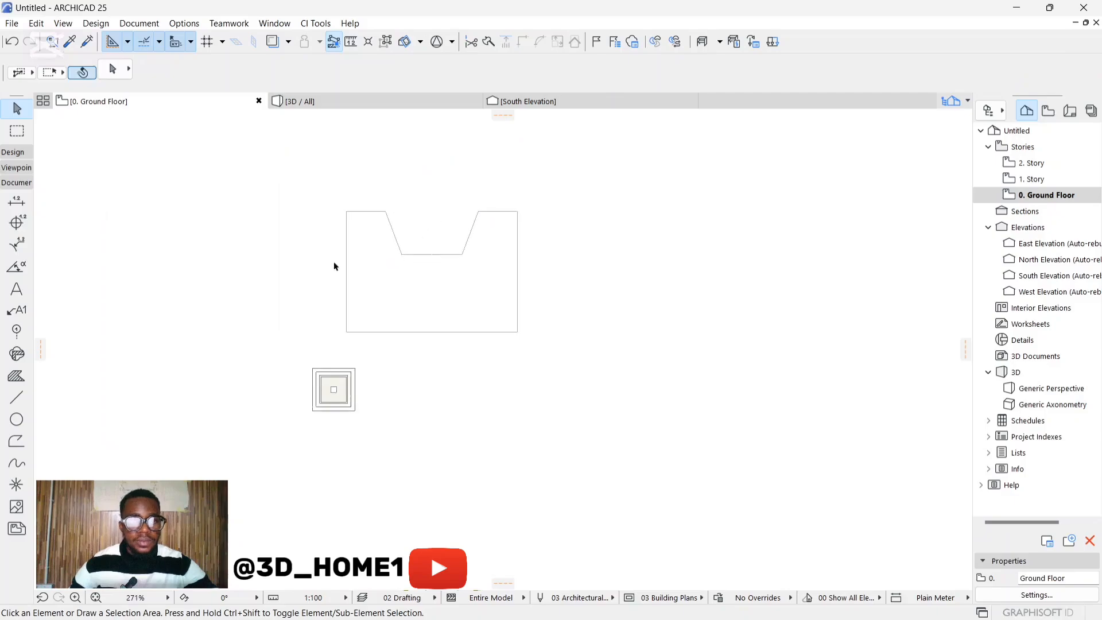
Create a slab from the notched wall outline with the Magic Wand
left_click(16, 152)
left_click(17, 236)
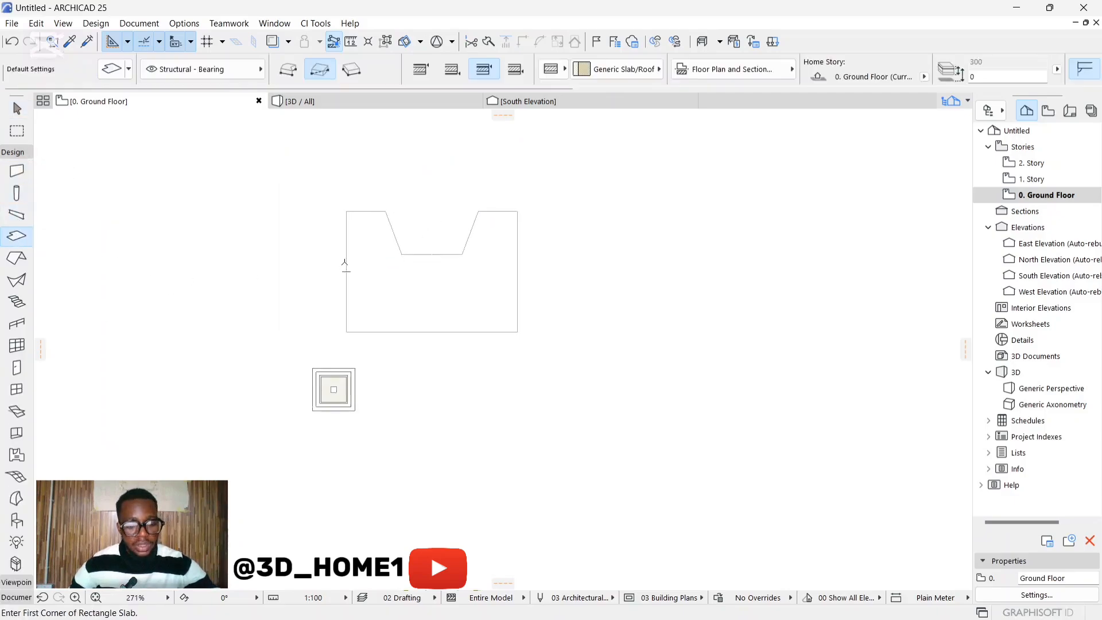
key("space")
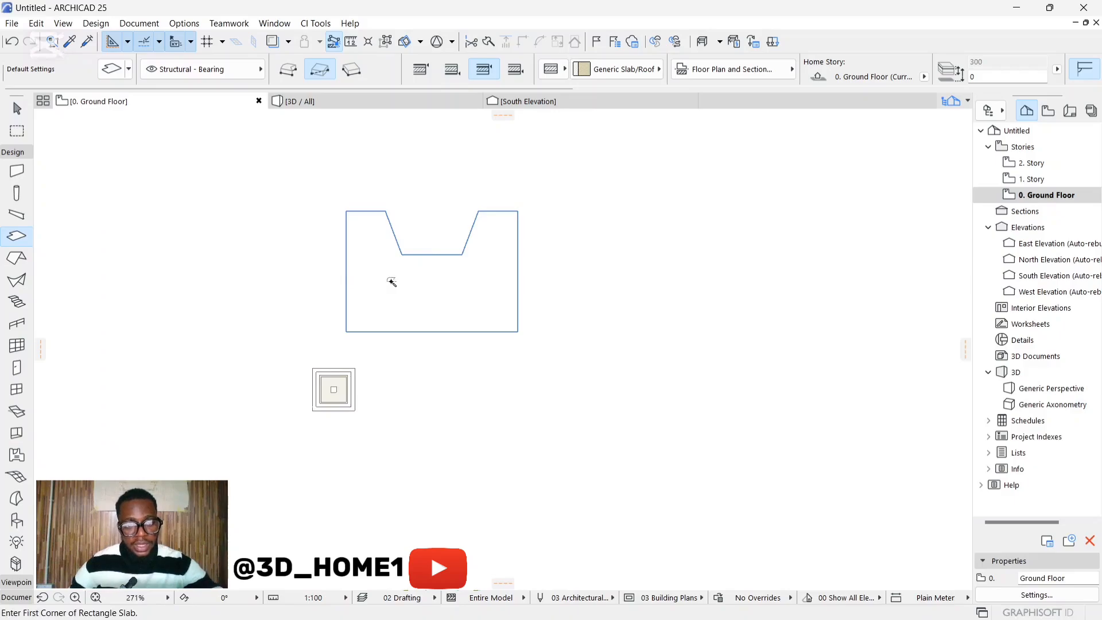
left_click(391, 282)
key("Escape")
left_click(412, 279)
scroll(425, 242, "up", 2)
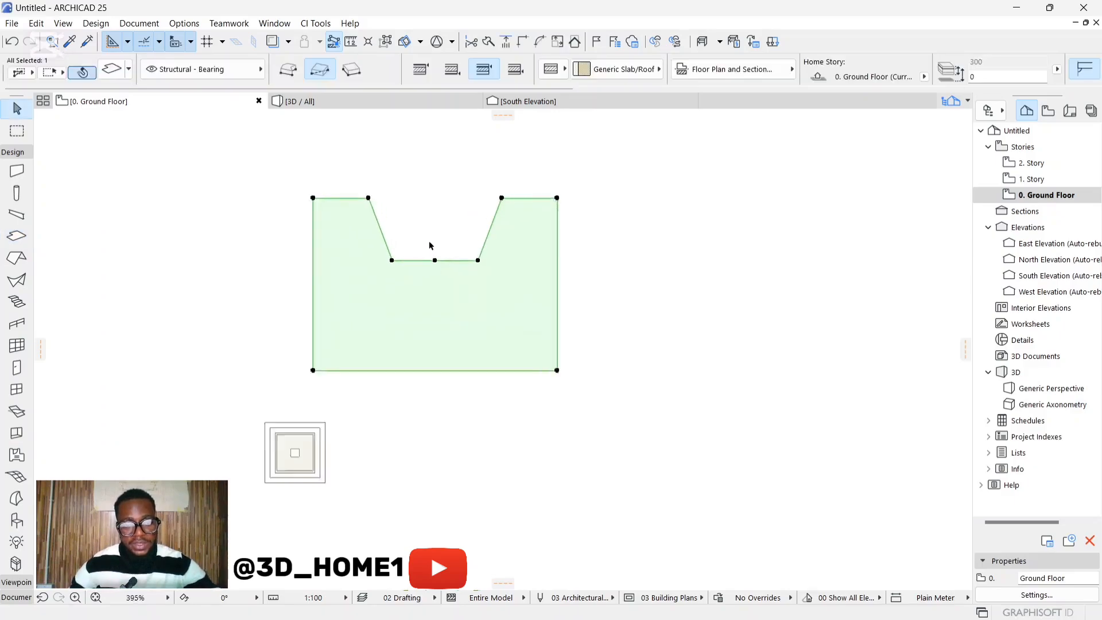
scroll(430, 245, "up", 1)
key("Escape")
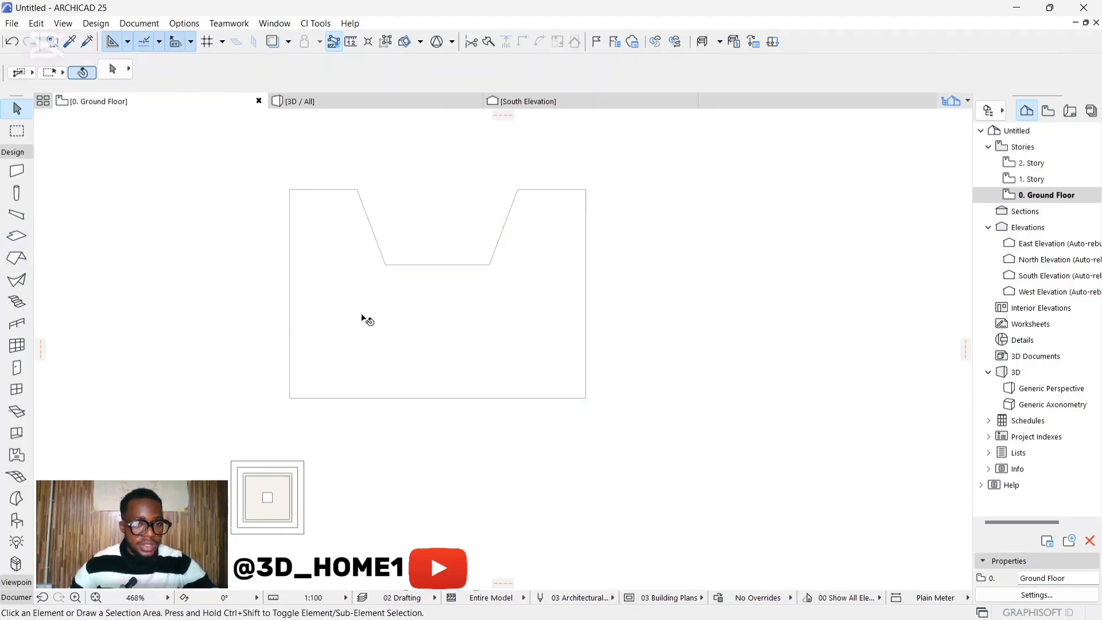
Cut a narrow horizontal rectangular hole into the slab below the notch
left_click(334, 293)
left_click(16, 235)
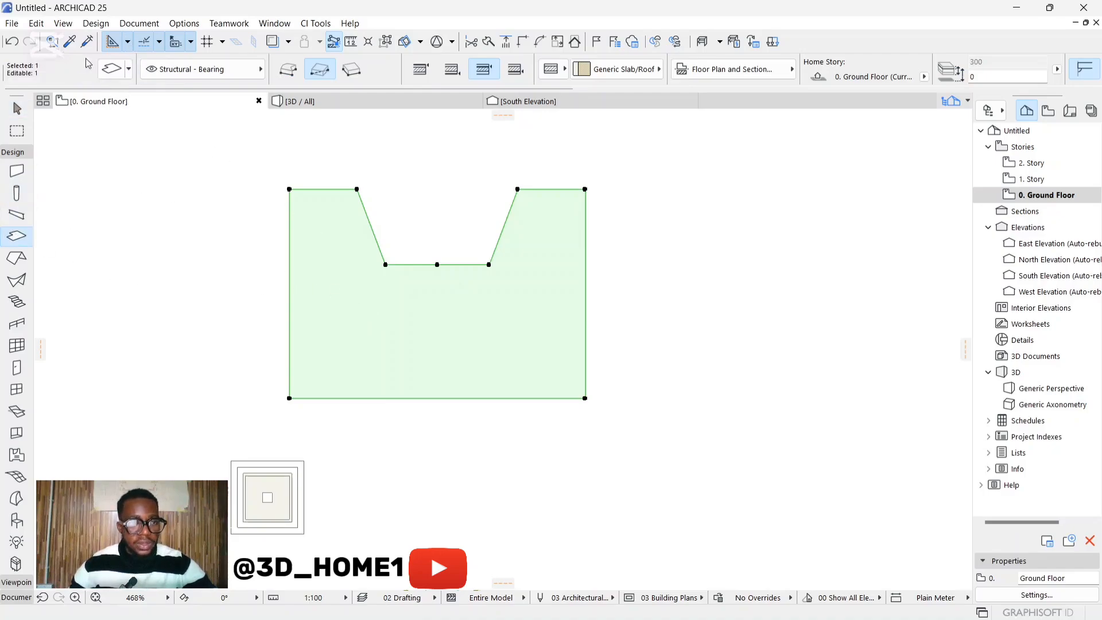
left_click(383, 319)
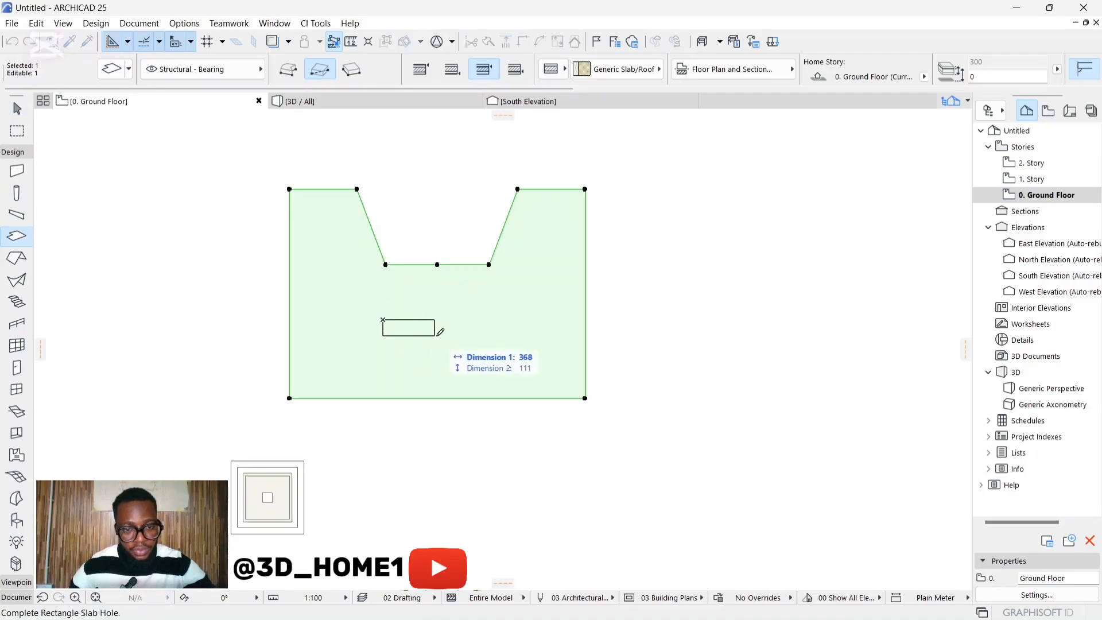
left_click(508, 347)
key("Escape")
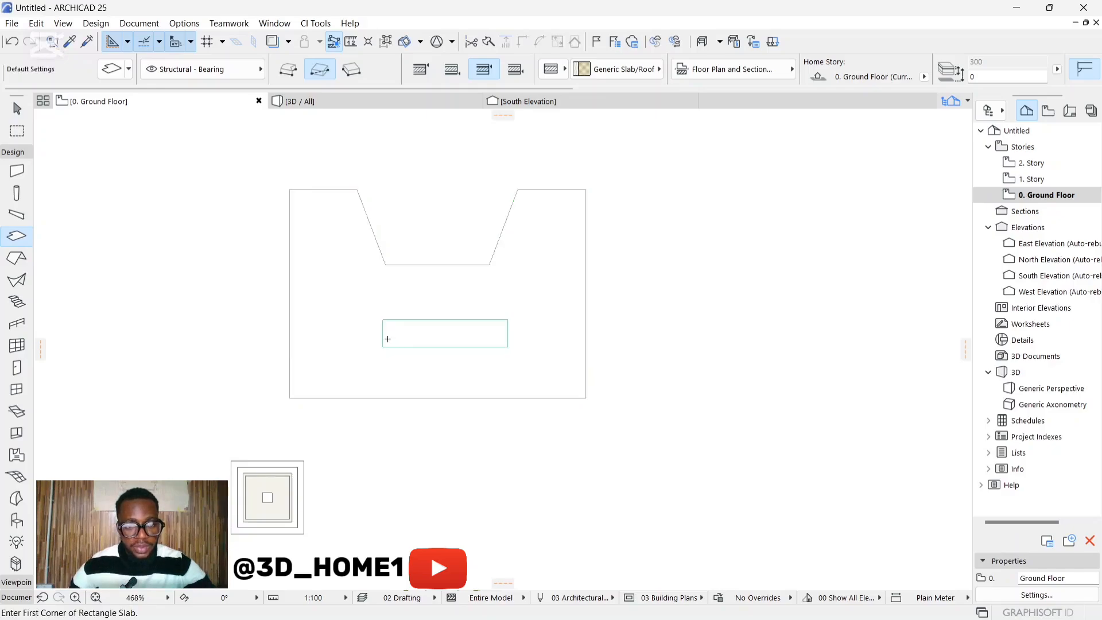
Shift the rectangular hole slightly to the left so it sits centred beneath the notch
left_click(383, 333)
key("Escape")
key("Escape")
left_click(383, 333)
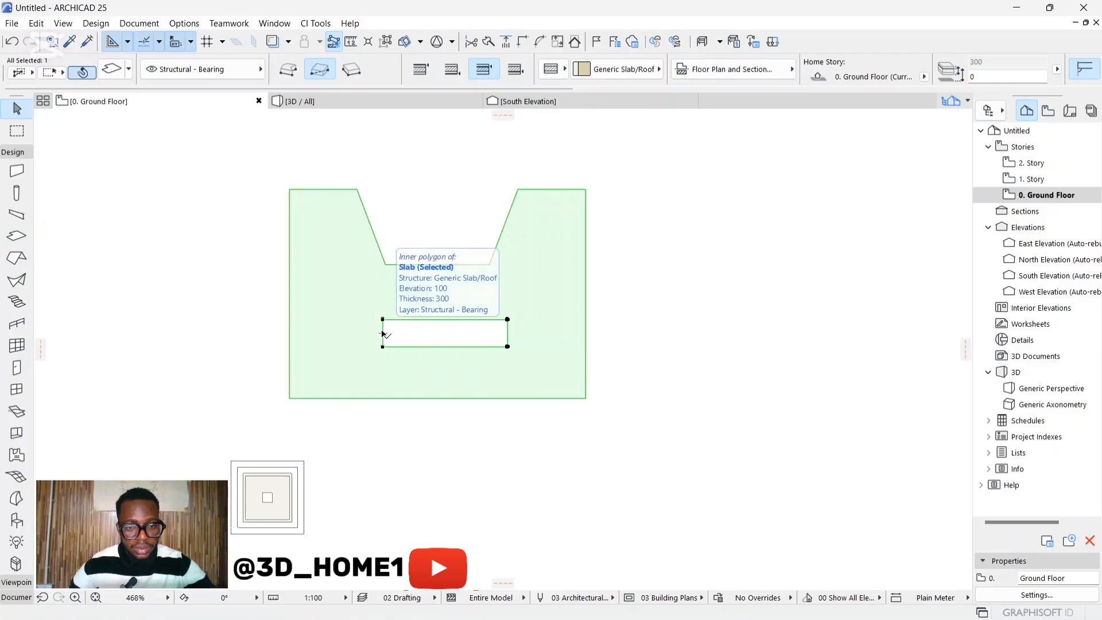
left_click(383, 333)
left_click(379, 334)
key("Escape")
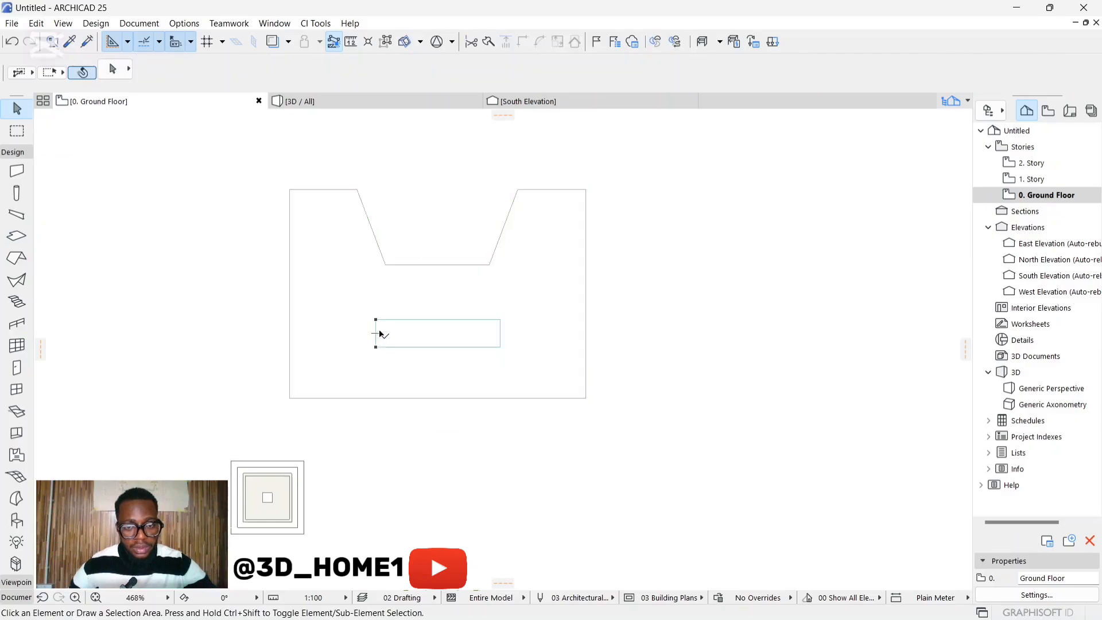
Enlarge the rectangular hole by offsetting its upper edge upward and its lower edge downward
scroll(487, 344, "down", 3)
scroll(466, 329, "up", 5)
left_click(453, 316)
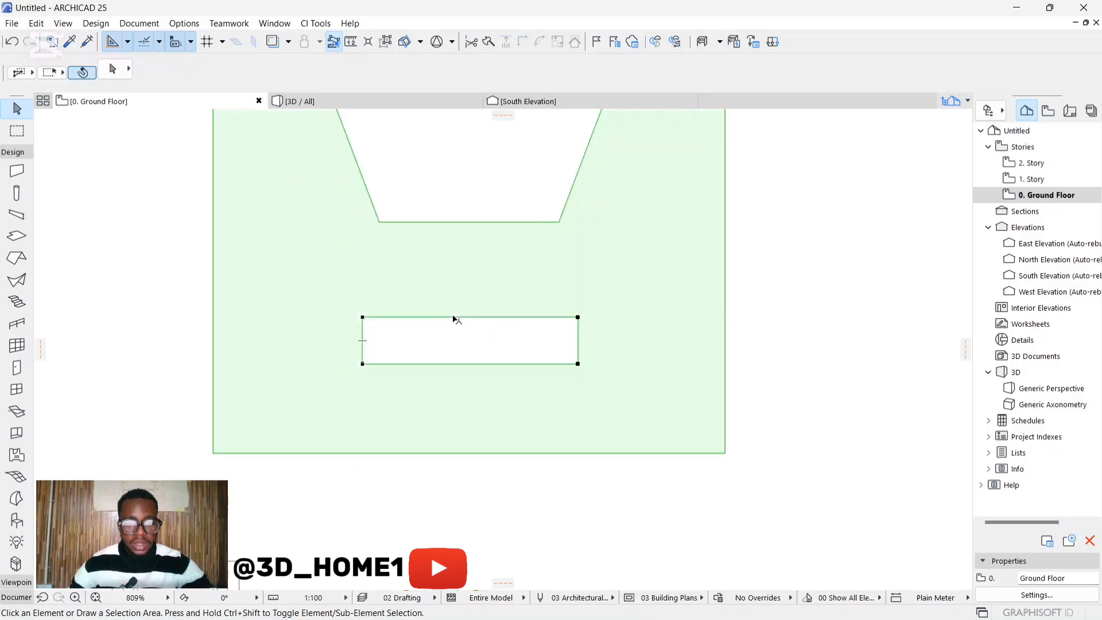
left_click(452, 316)
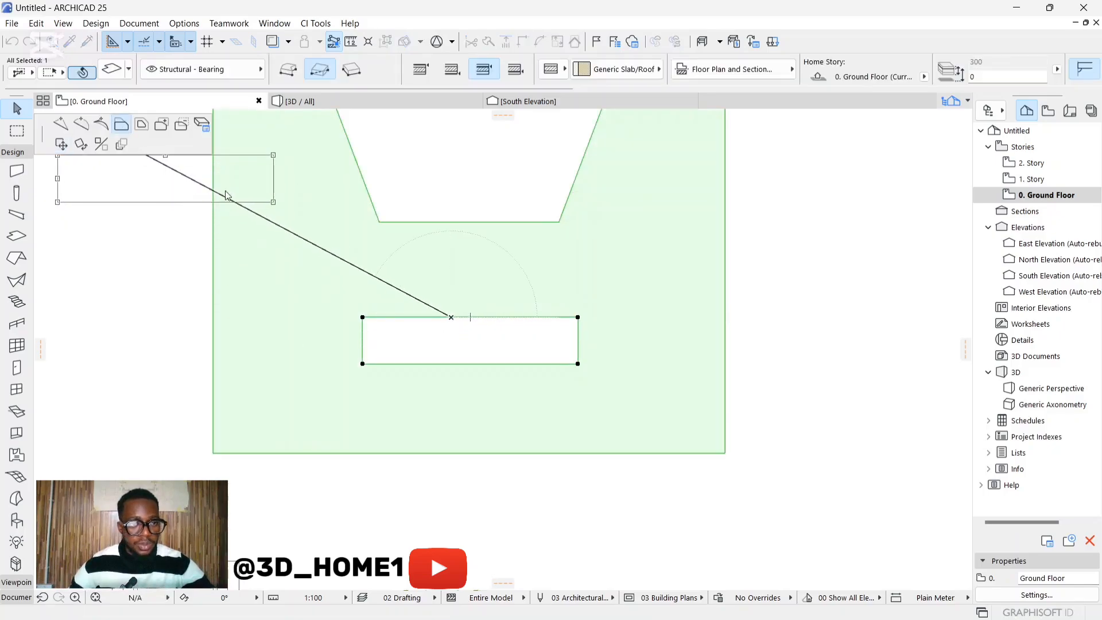
left_click(121, 124)
left_click(460, 289)
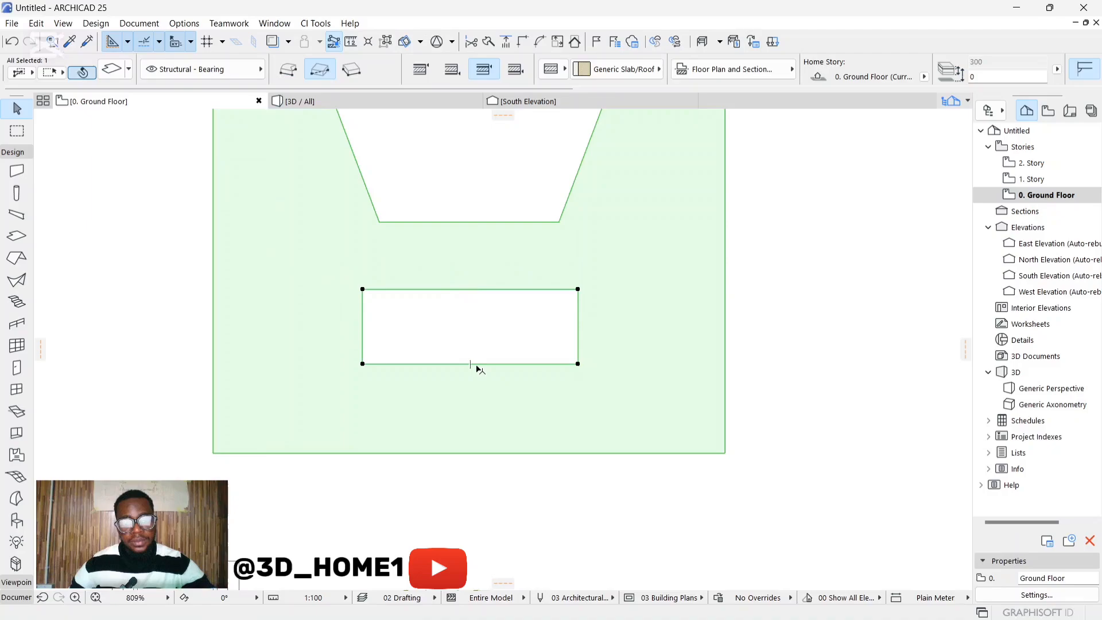
left_click(476, 367)
left_click(478, 376)
key("Escape")
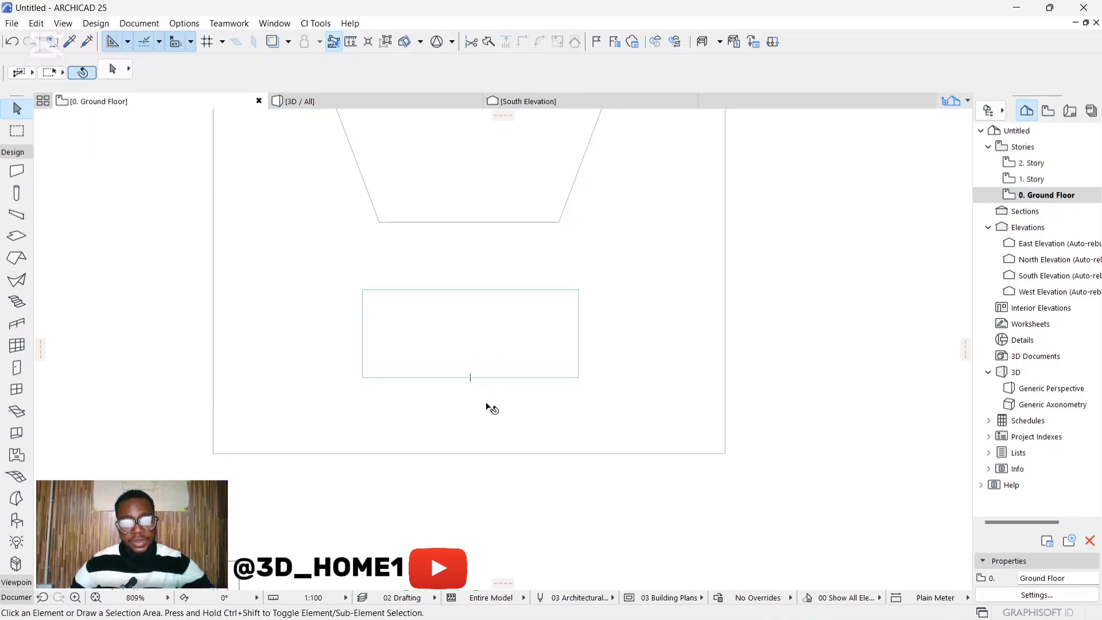
scroll(474, 478, "down", 4)
Switch the notched slab to a basic structure and set its thickness to 150
left_click(400, 352)
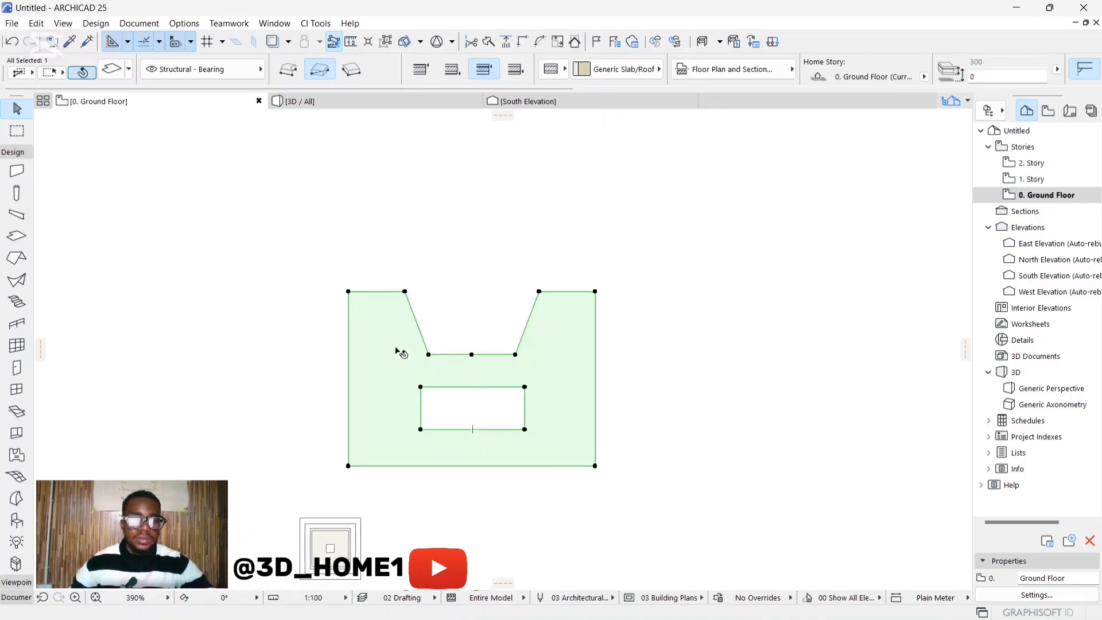
left_click(117, 70)
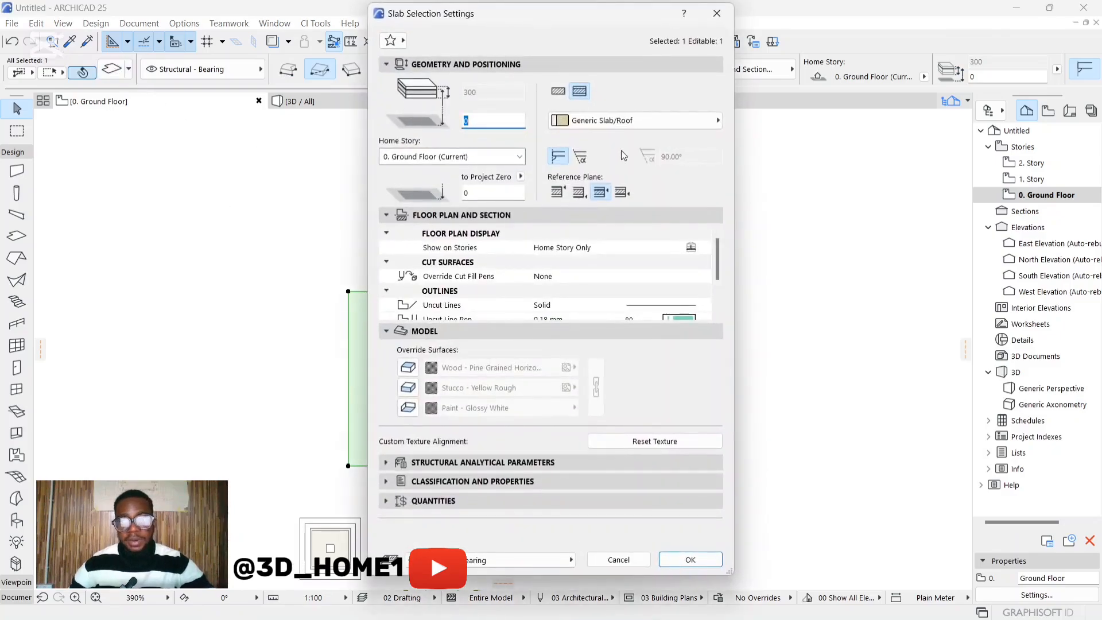
left_click(558, 90)
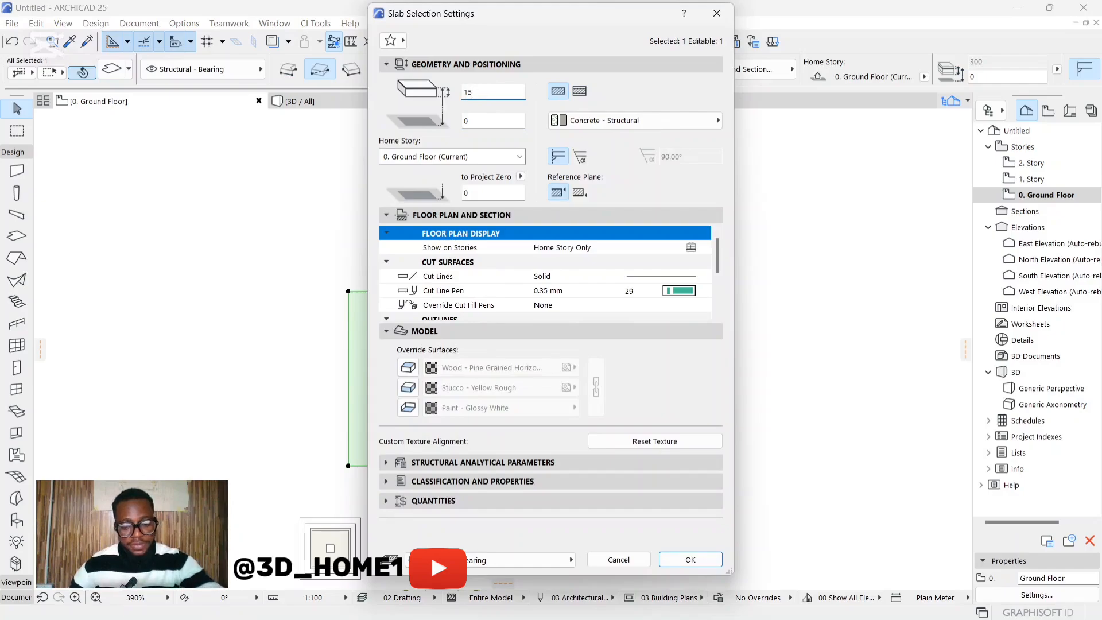
Override all three slab surfaces, link them together, and set them to Paint - Glossy White
left_click(408, 367)
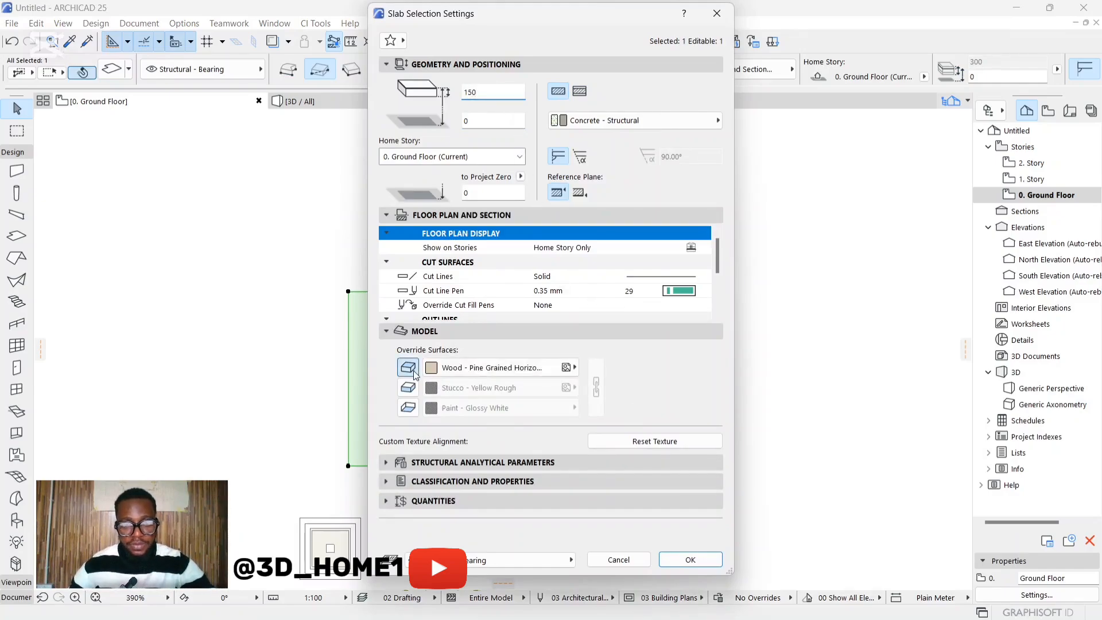
left_click(408, 388)
left_click(409, 408)
left_click(596, 386)
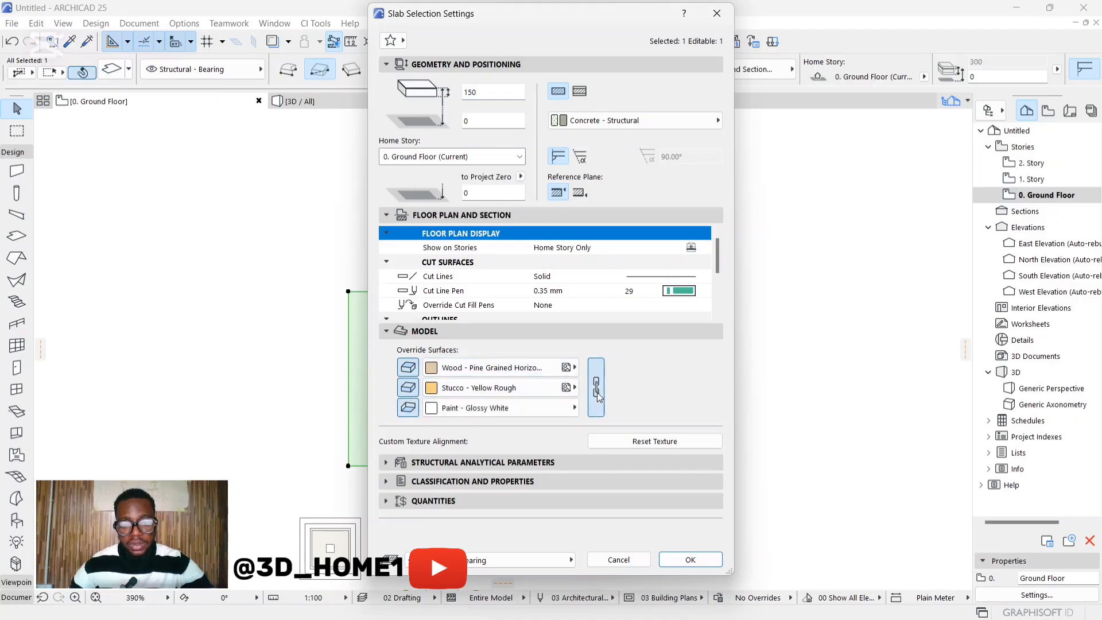
left_click(440, 369)
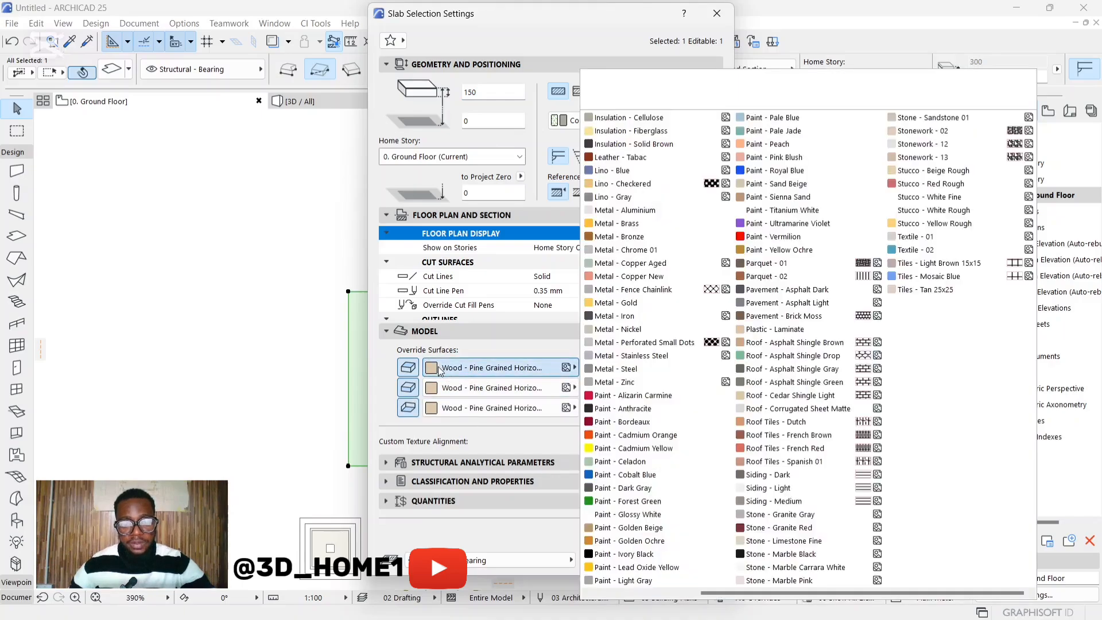
left_click(631, 514)
key("Return")
key("Escape")
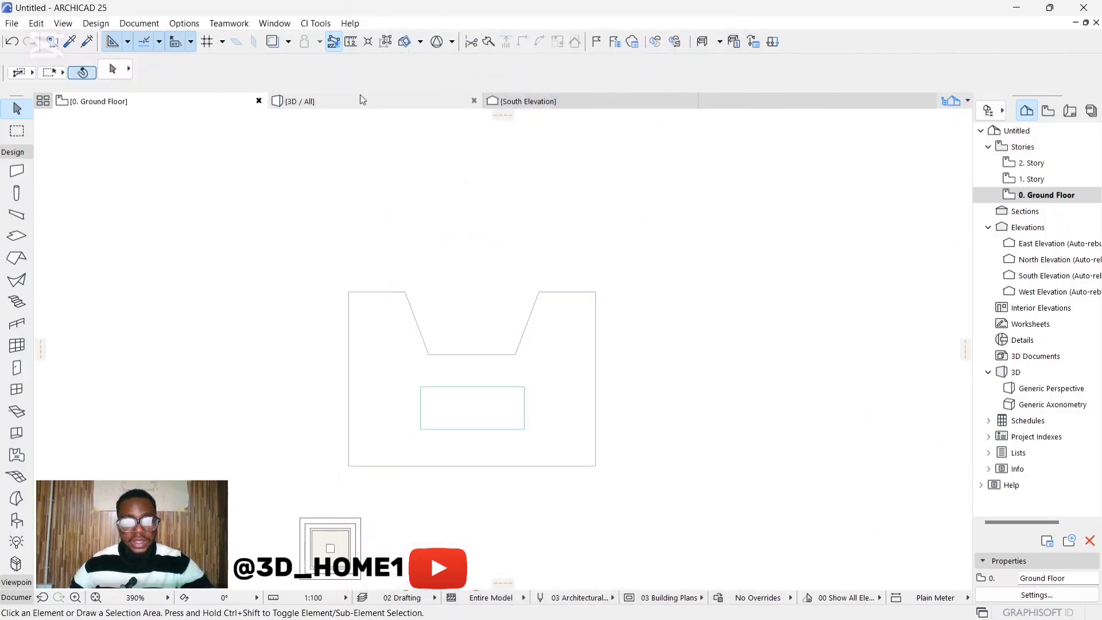
Examine the flat notched slab and its rectangular opening beside the column in 3D from a raised angle
left_click(360, 101)
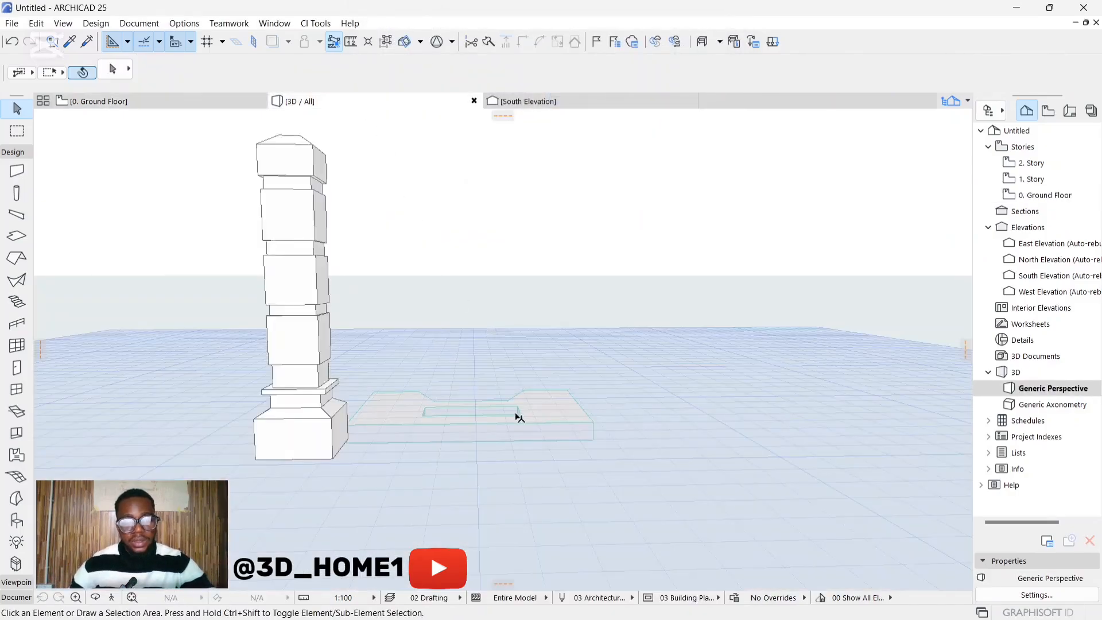
middle_click_drag(550, 429, 468, 472, "shift")
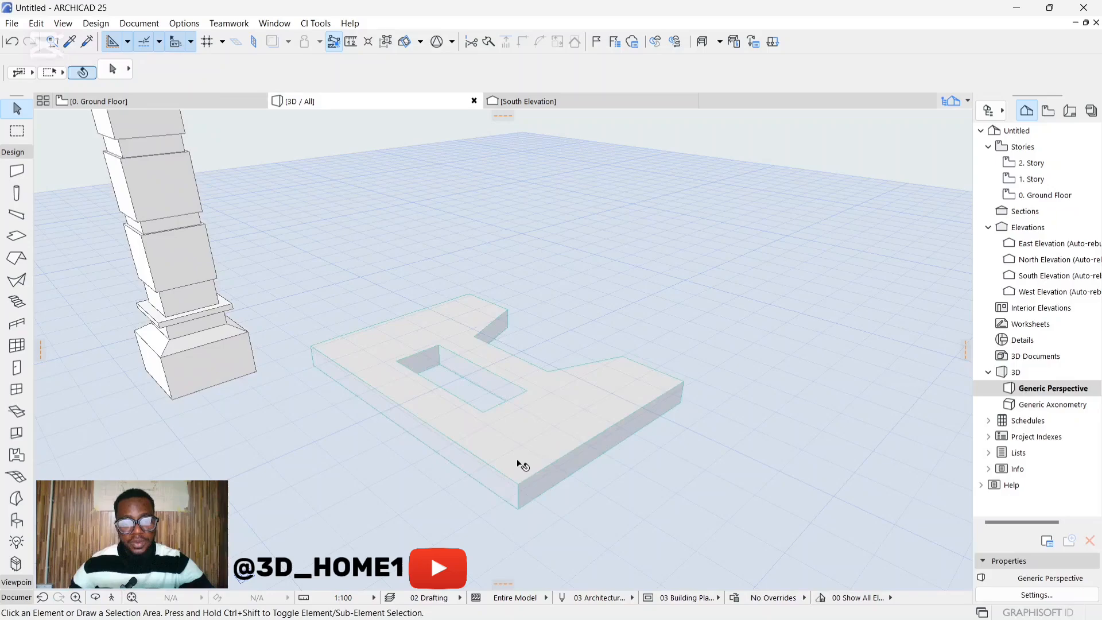
left_click(517, 464)
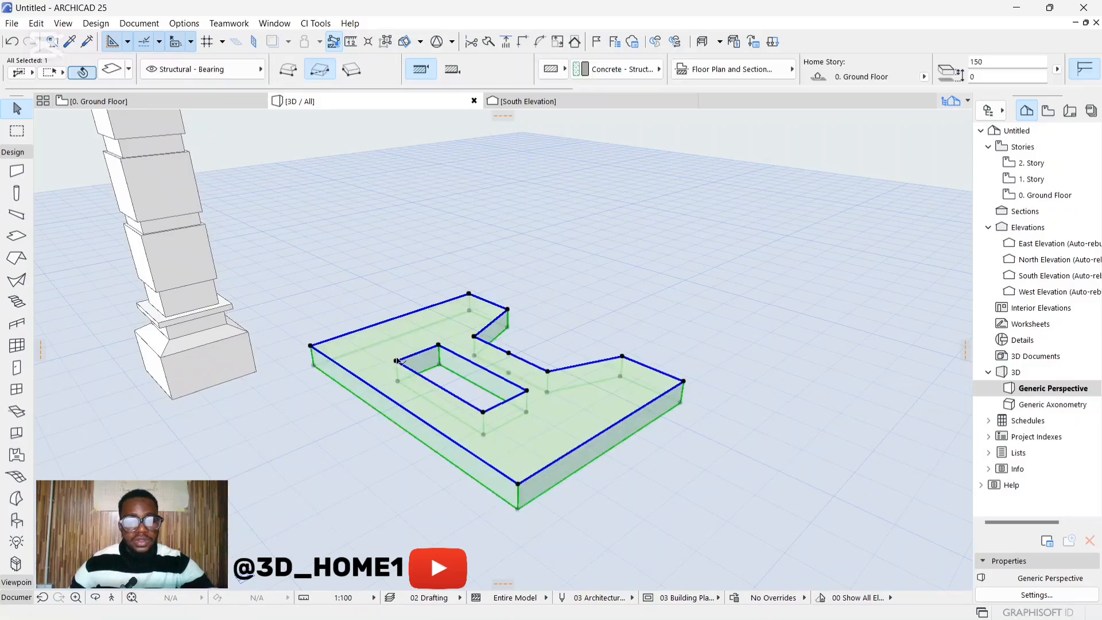
scroll(434, 342, "down", 1)
scroll(442, 331, "up", 2)
key("Escape")
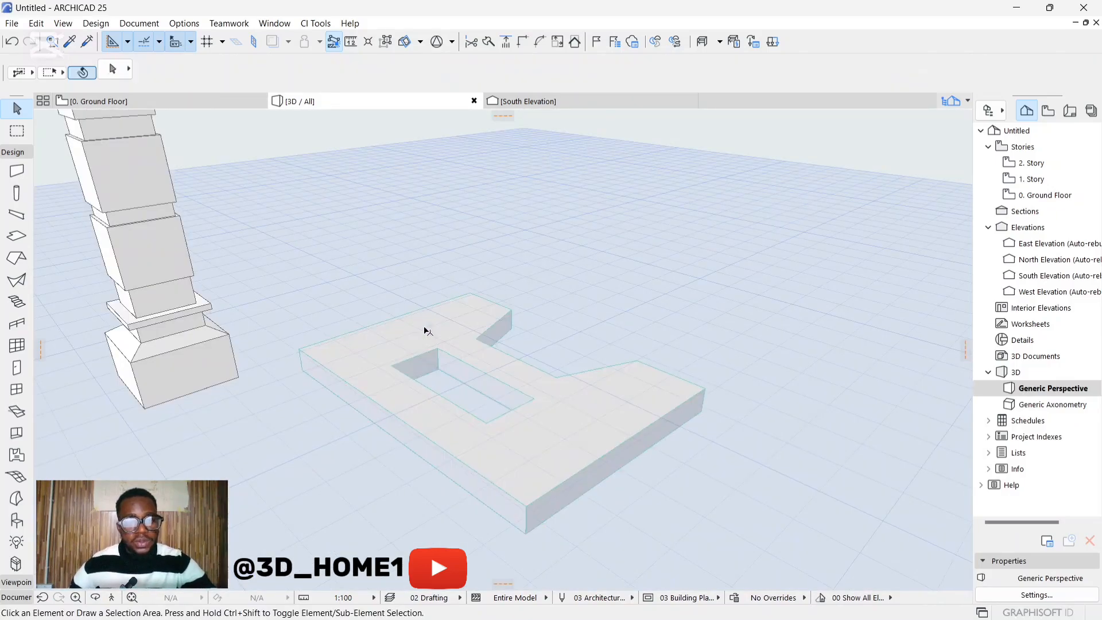
Try to fill the notched slab's rectangular opening with a slab using the default settings, and delete that infill
left_click(16, 236)
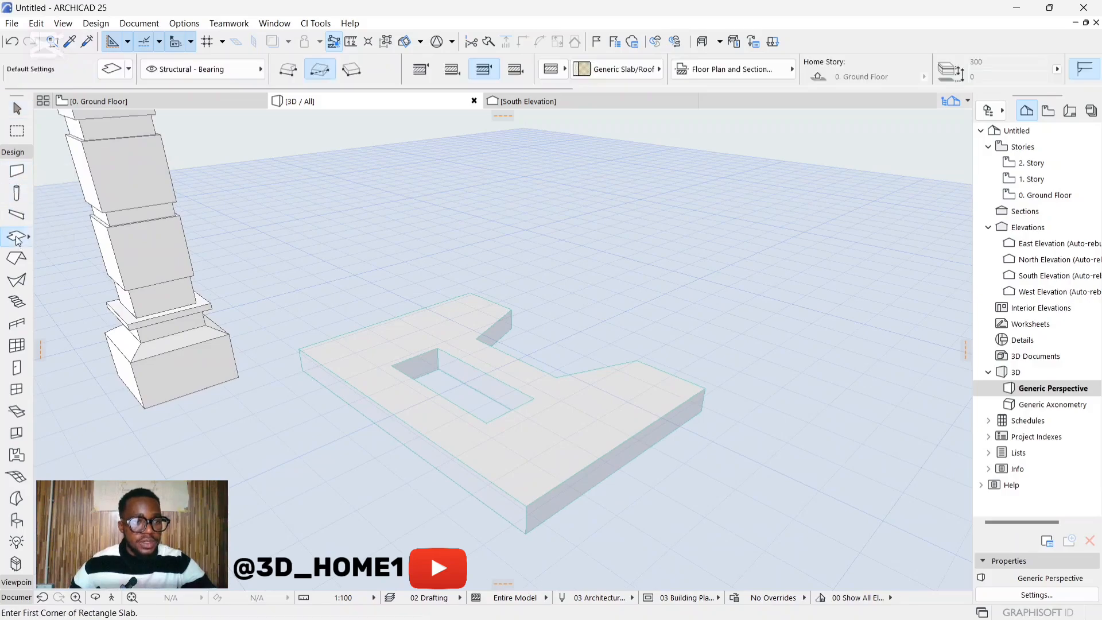
left_click(17, 171)
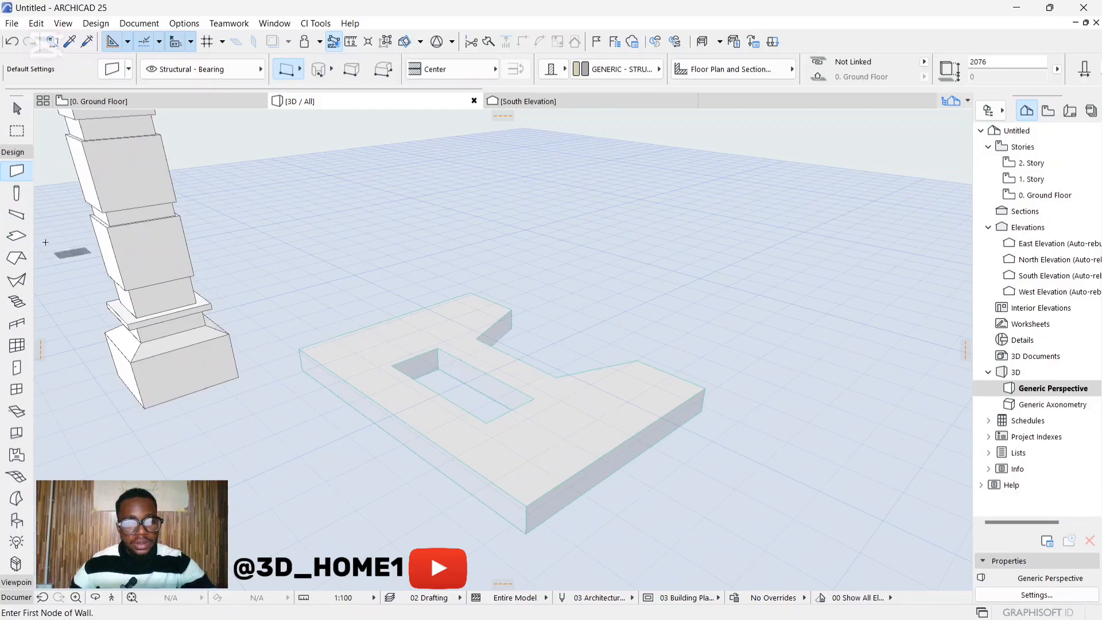
key("Escape")
left_click(16, 237)
scroll(448, 356, "up", 5)
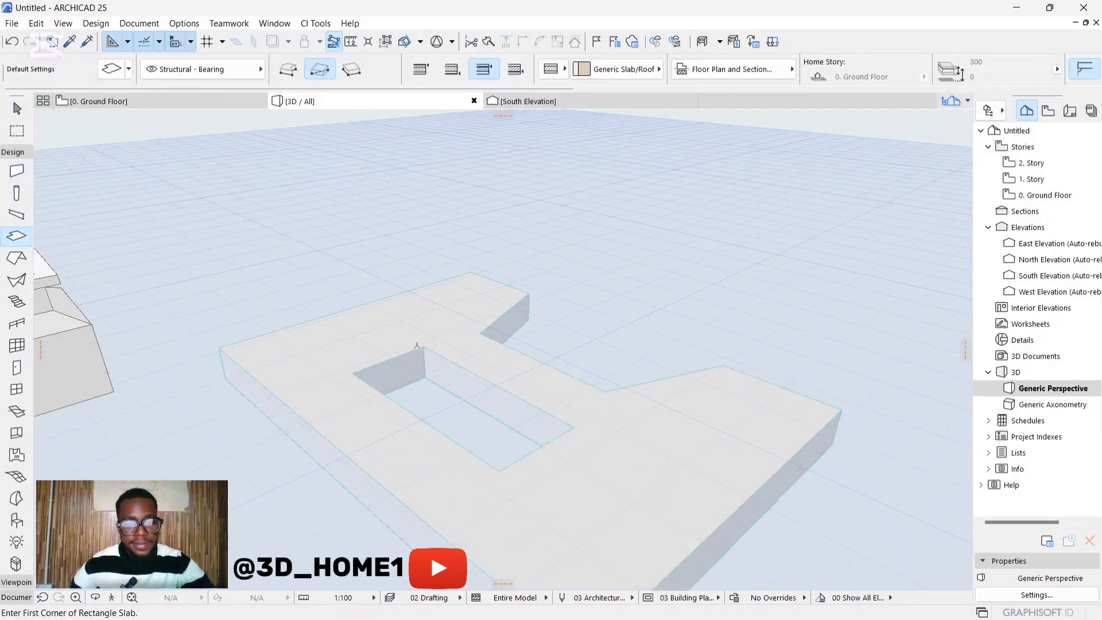
left_click(386, 362)
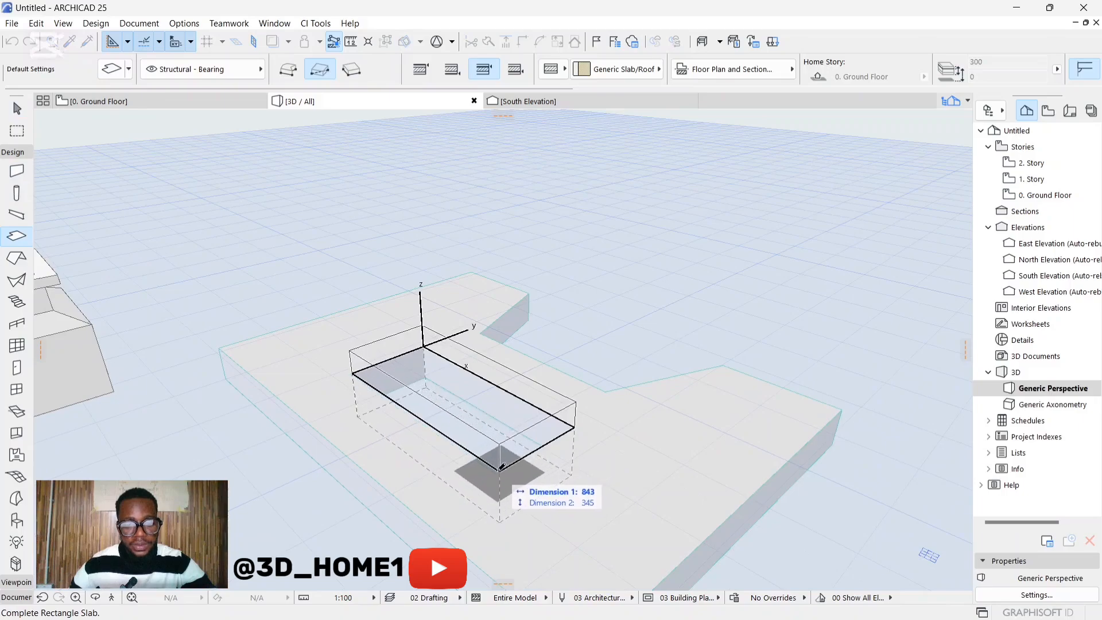
left_click(513, 458)
key("Escape")
left_click(494, 419)
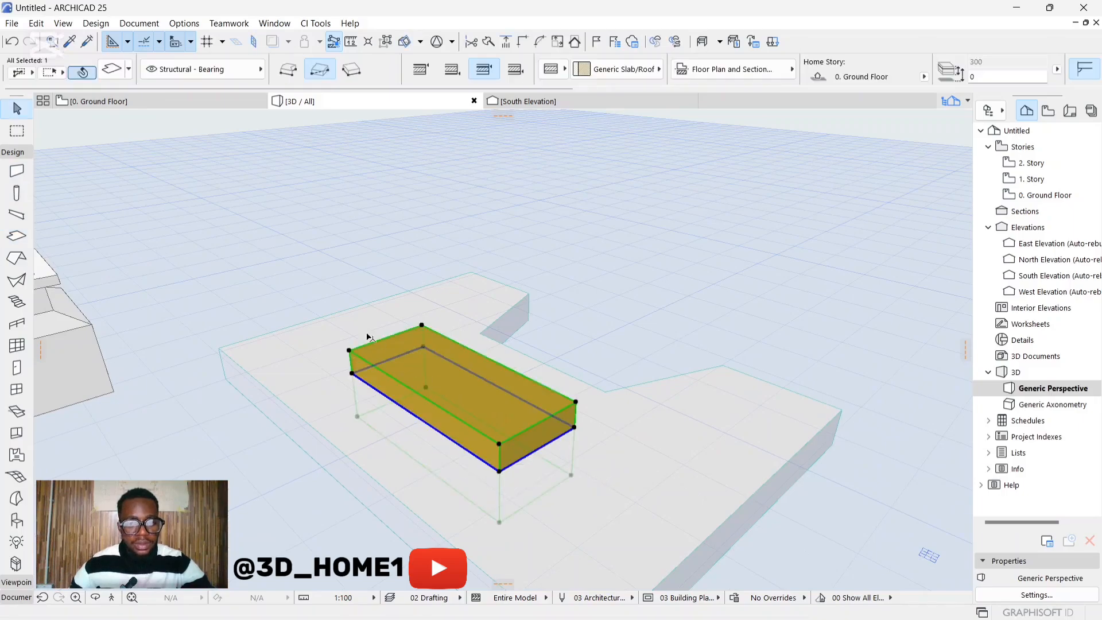
key("Escape")
left_click(407, 372)
key("Delete")
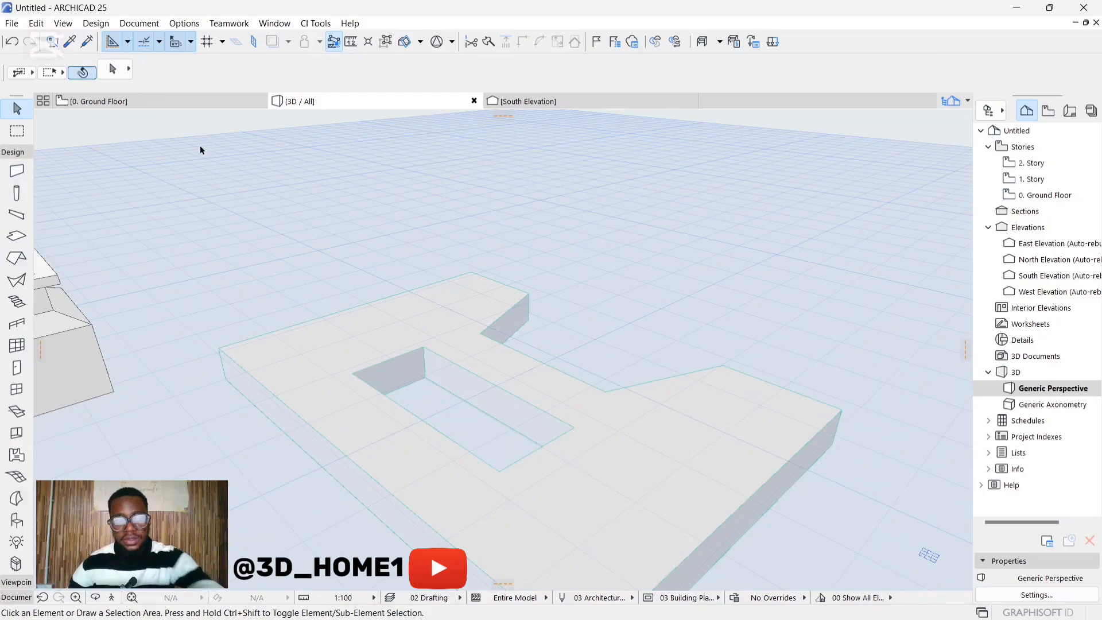
left_click(68, 44)
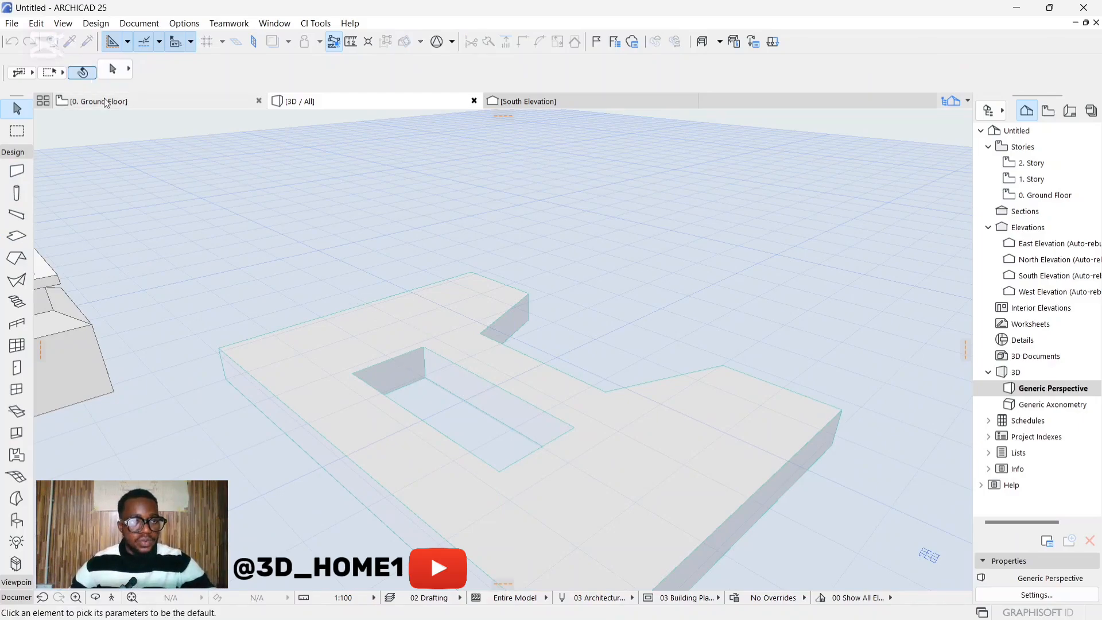
left_click(347, 348)
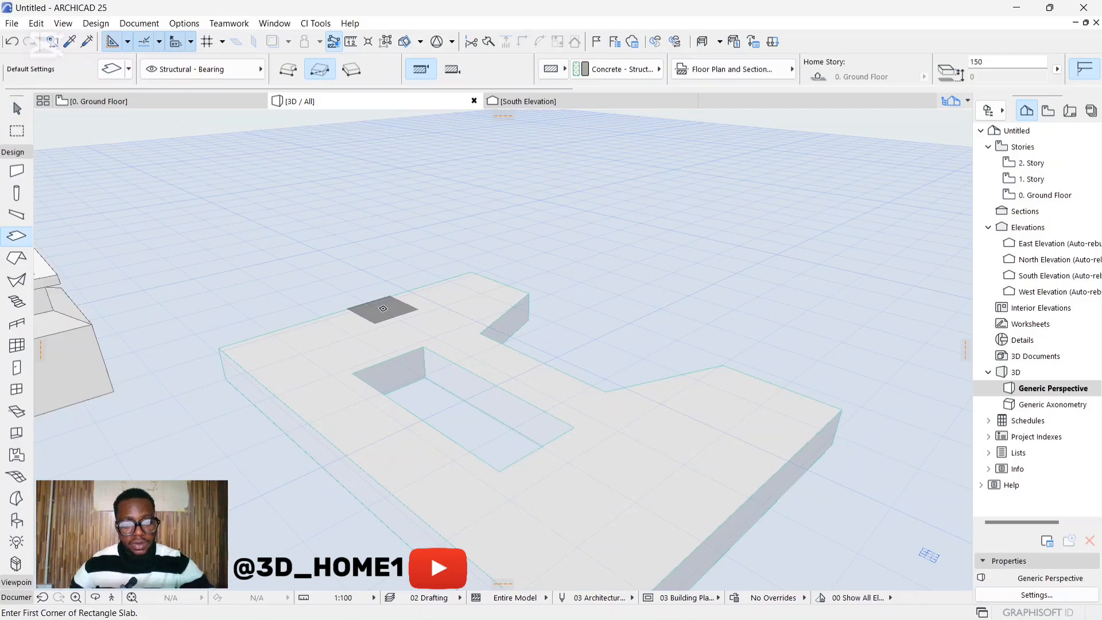
key("Escape")
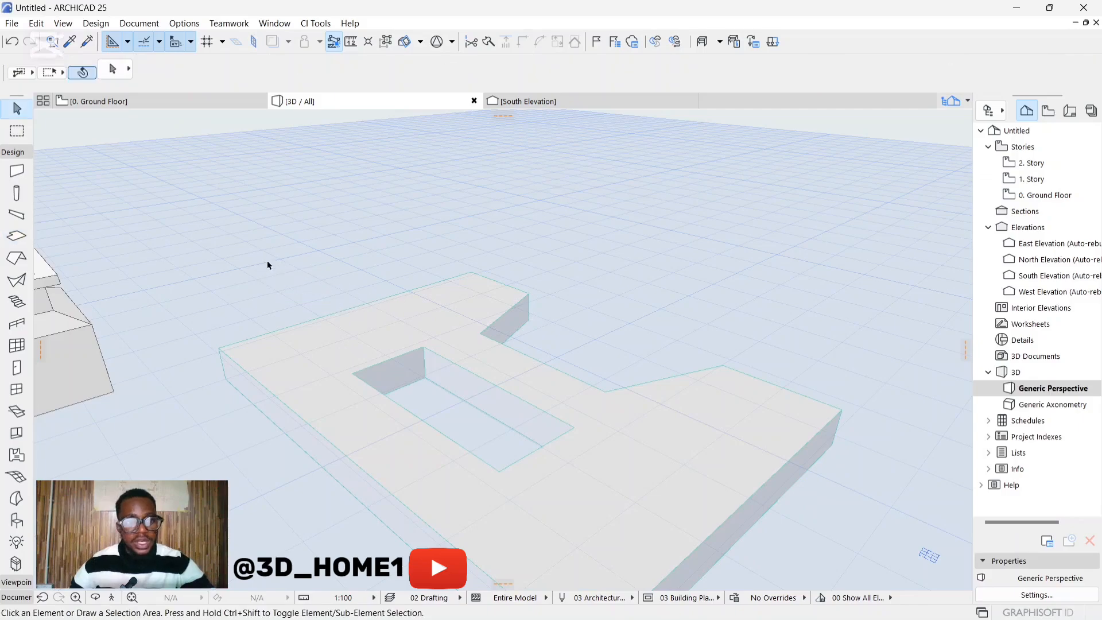
Pick up the notched slab's settings and fill its rectangular opening with a matching rectangular slab, 843 by 345
left_click(73, 45)
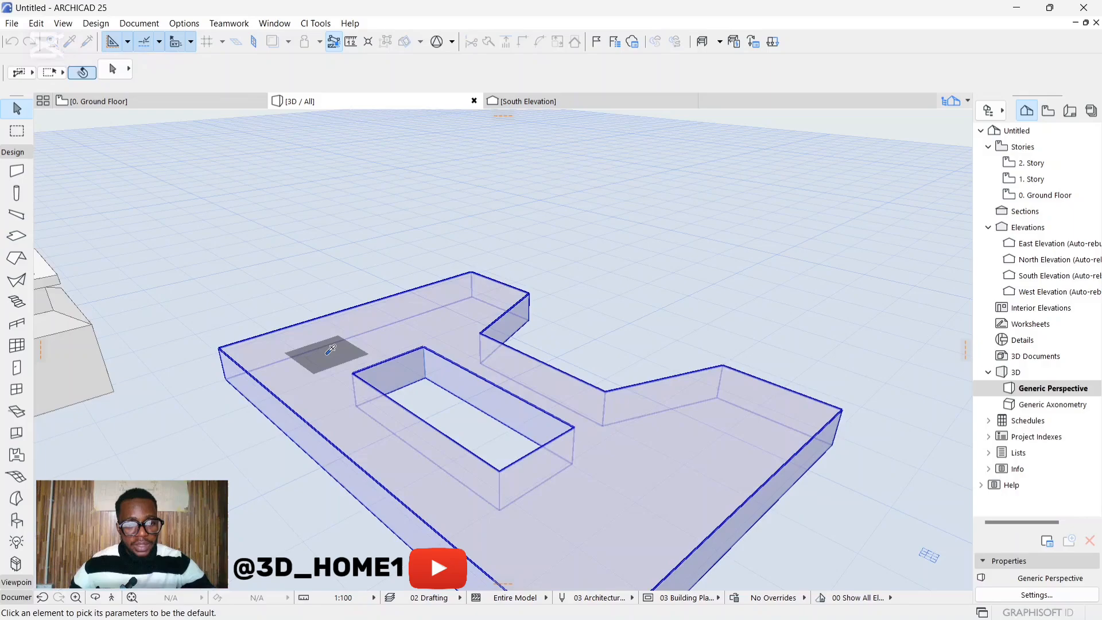
left_click(326, 353)
scroll(468, 382, "up", 2)
left_click(429, 346)
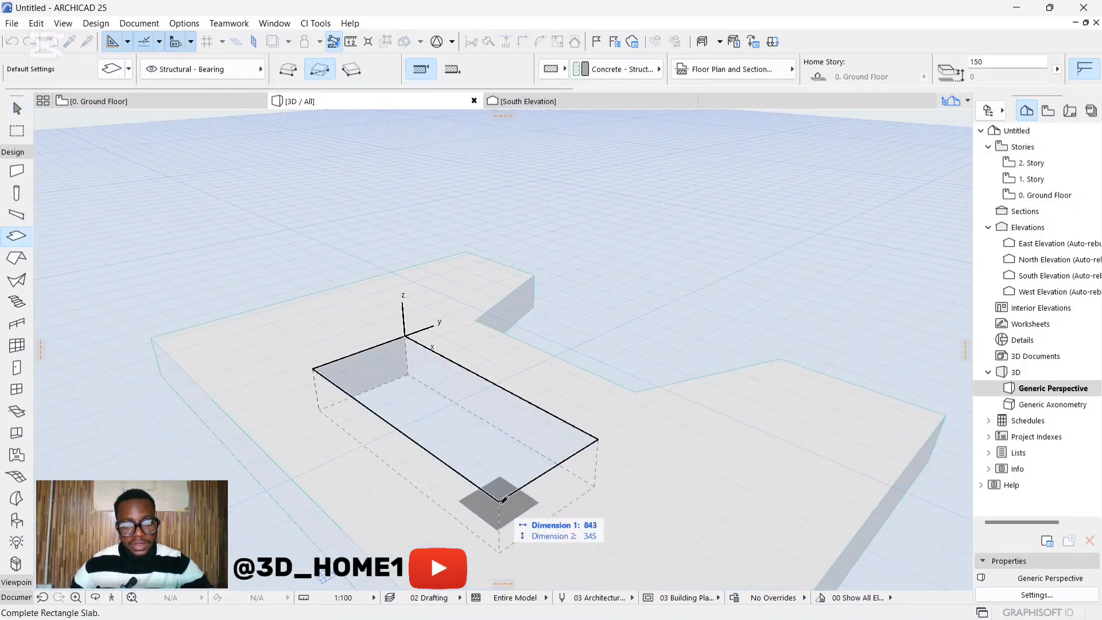
key("Escape")
key("Escape")
Set the thickness of the infill slab in the opening to 60
left_click(499, 439)
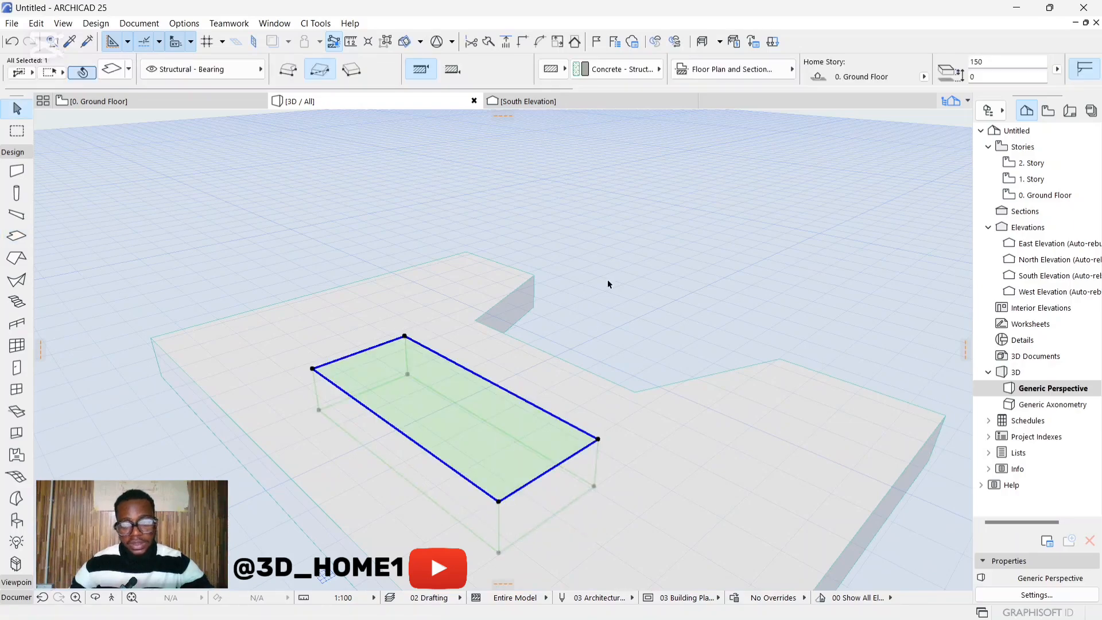
double_click(1009, 63)
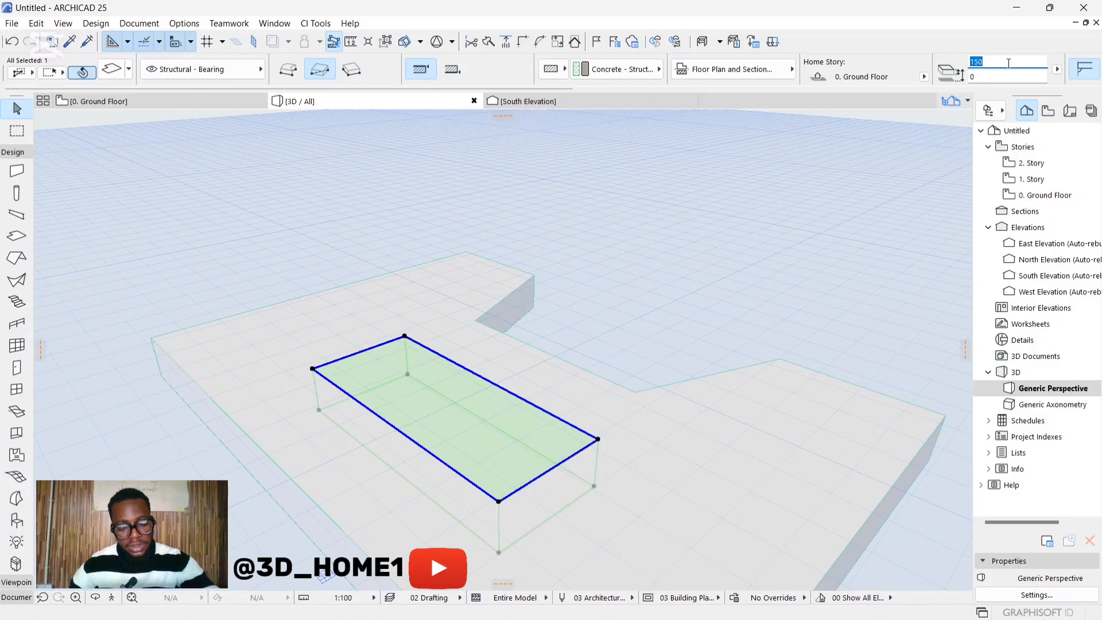
left_click(885, 179)
left_click(446, 419)
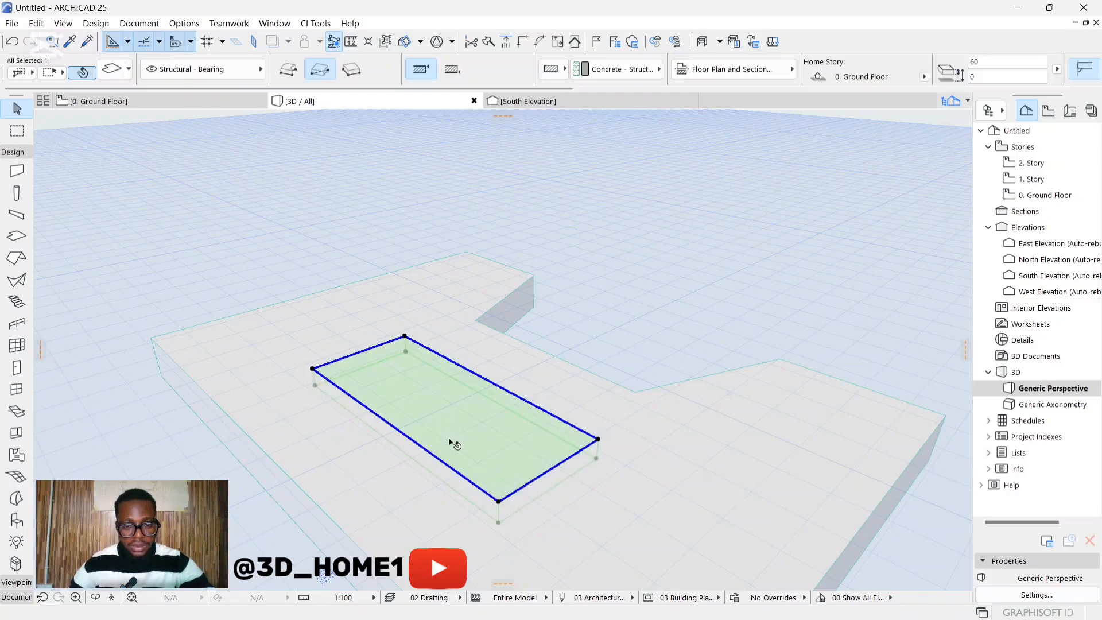
Move the infill slab down from its lower corner to the opening's matching lower corner, flush with the notched slab's underside
middle_click_drag(462, 460, 490, 415, "shift")
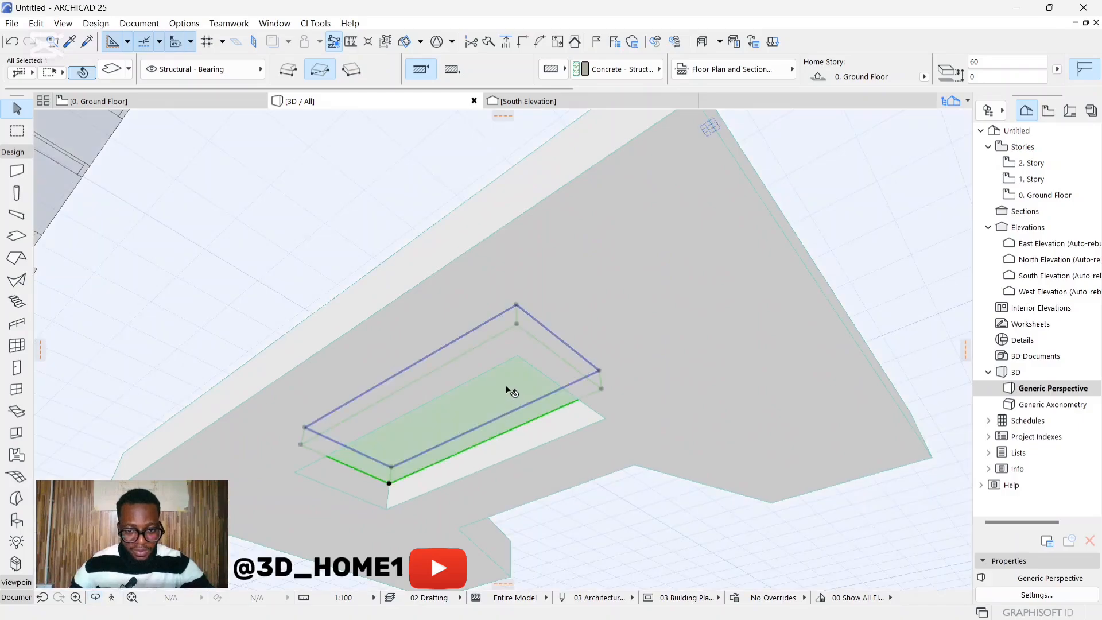
left_click(508, 384)
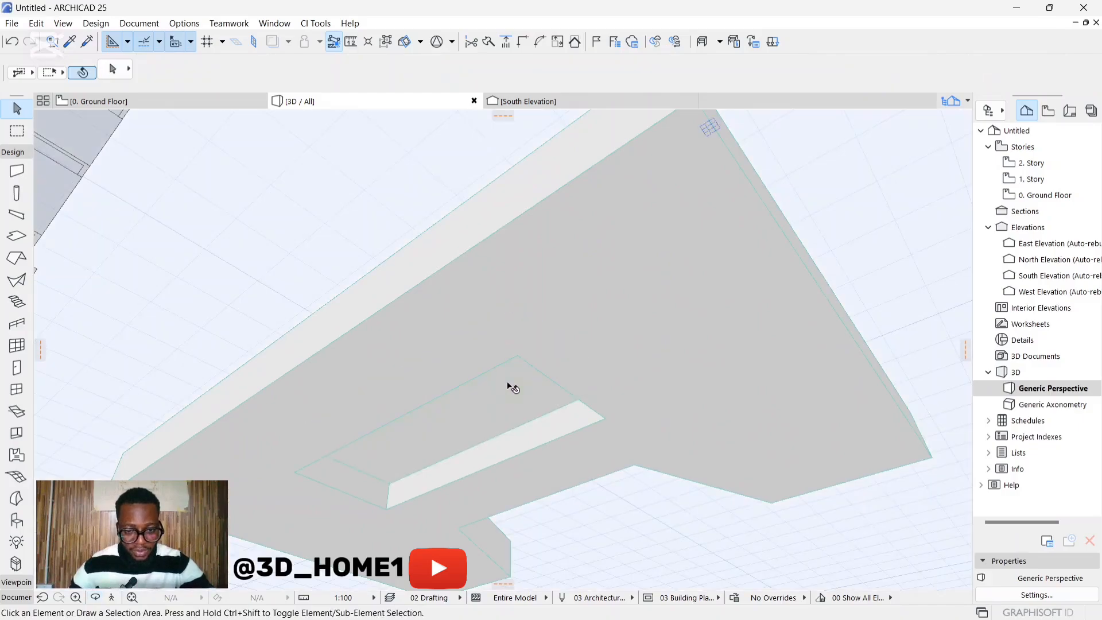
left_click(511, 392)
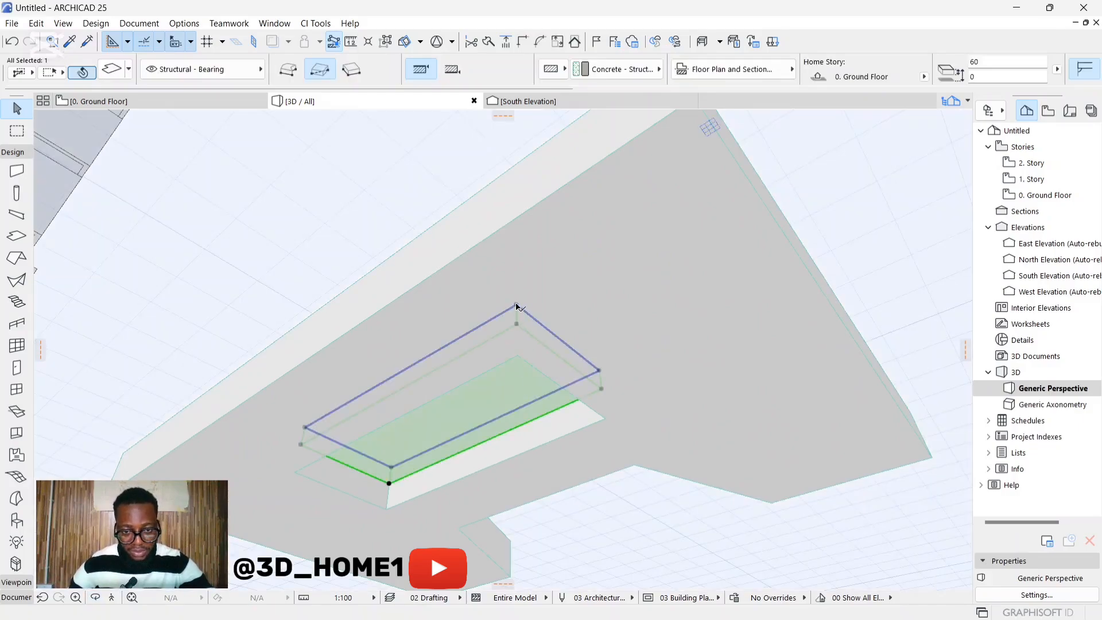
left_click(602, 389)
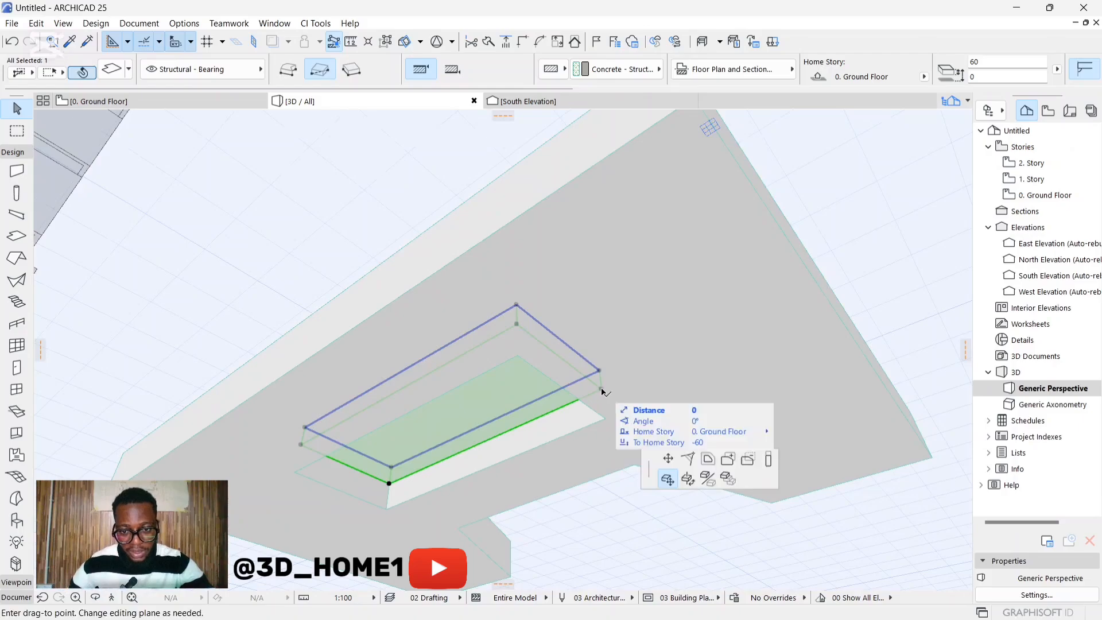
left_click(605, 419)
key("Escape")
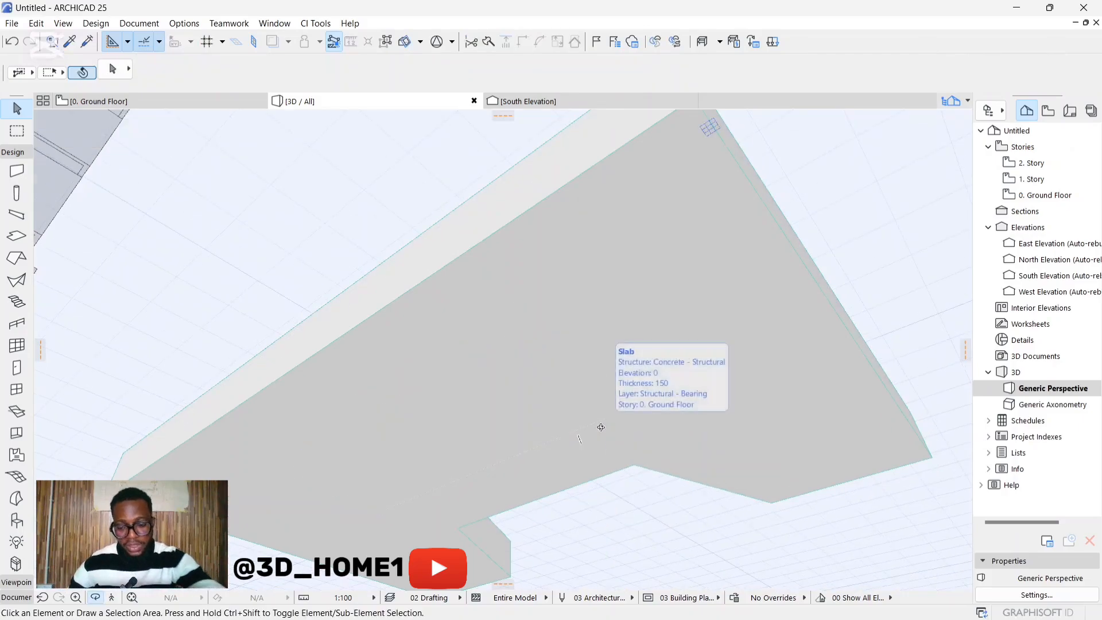
middle_click_drag(595, 423, 496, 415, "shift")
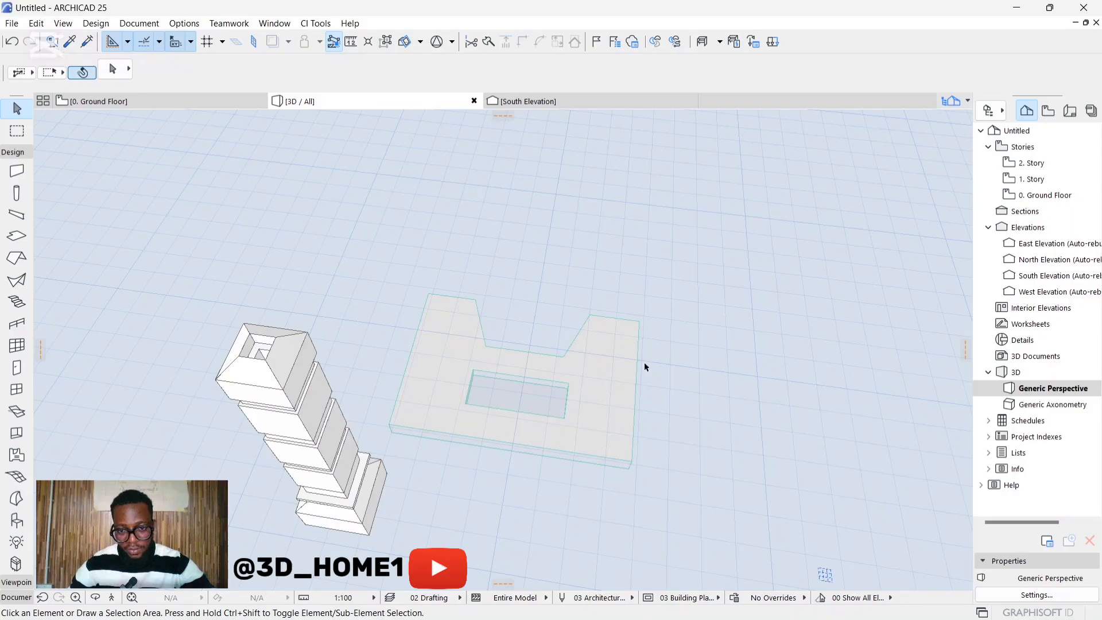
scroll(433, 339, "up", 5)
scroll(454, 329, "down", 4)
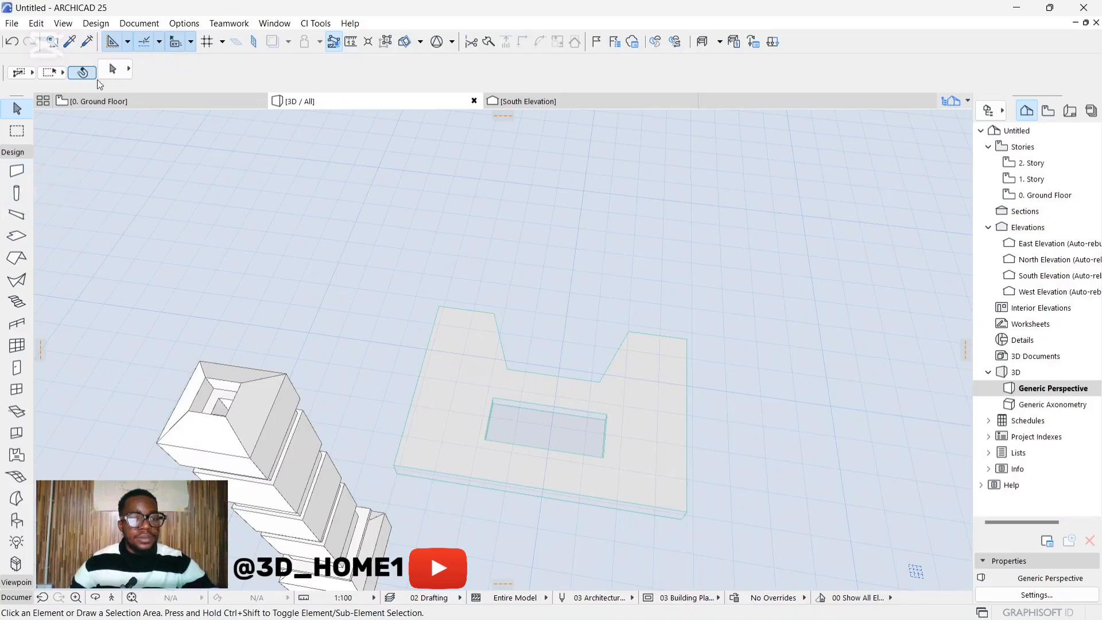
Create a new complex profile named COPPING and open it for editing
left_click(185, 24)
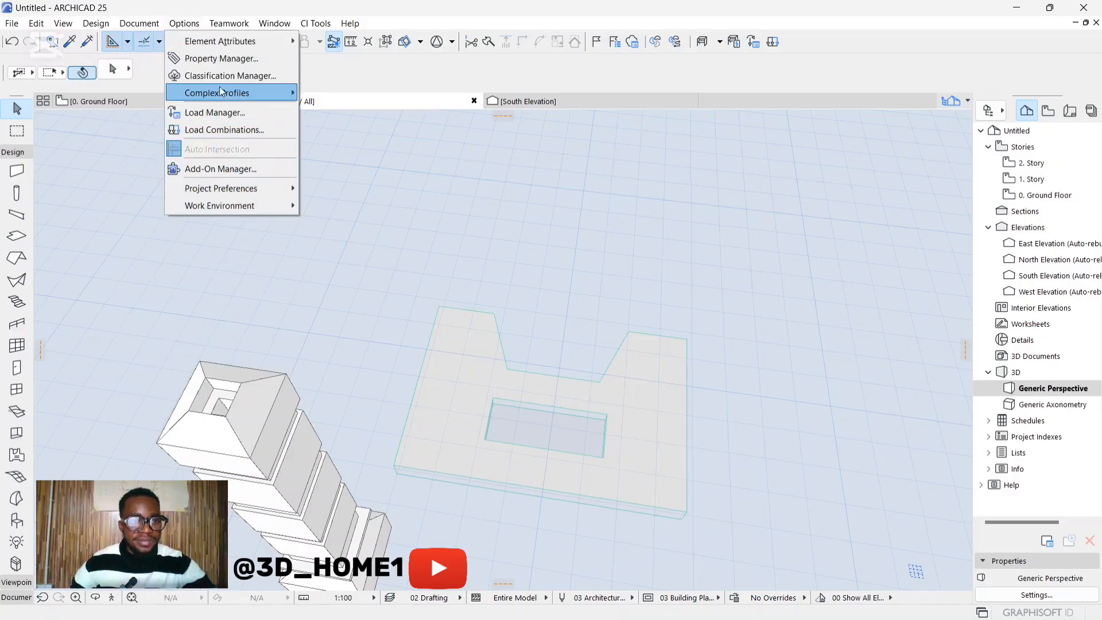
mouse_move(229, 93)
left_click(345, 94)
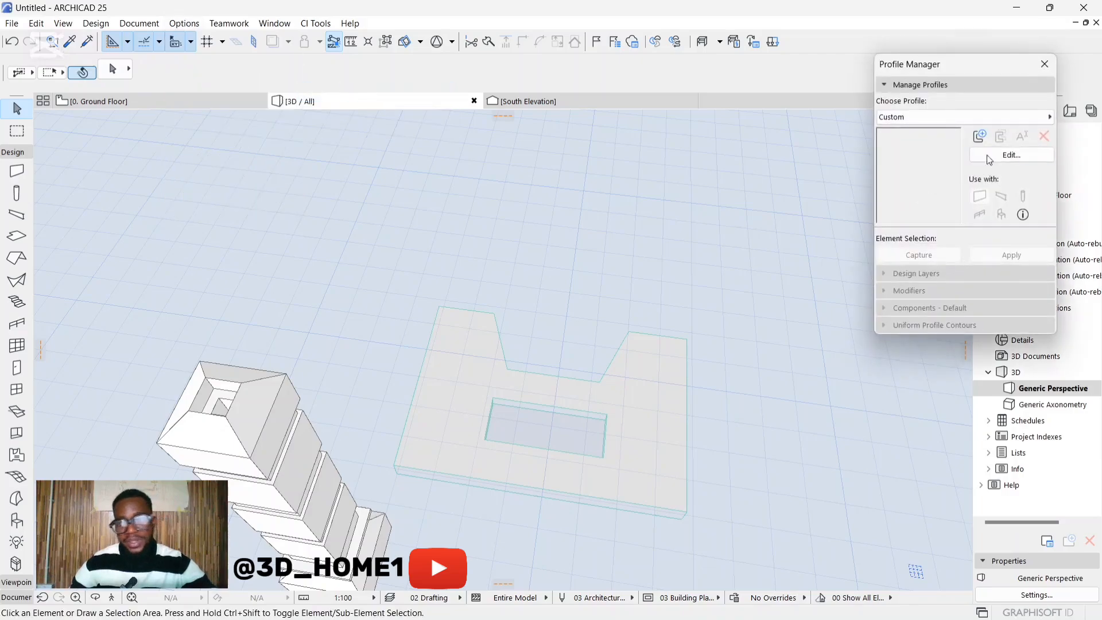
left_click(979, 137)
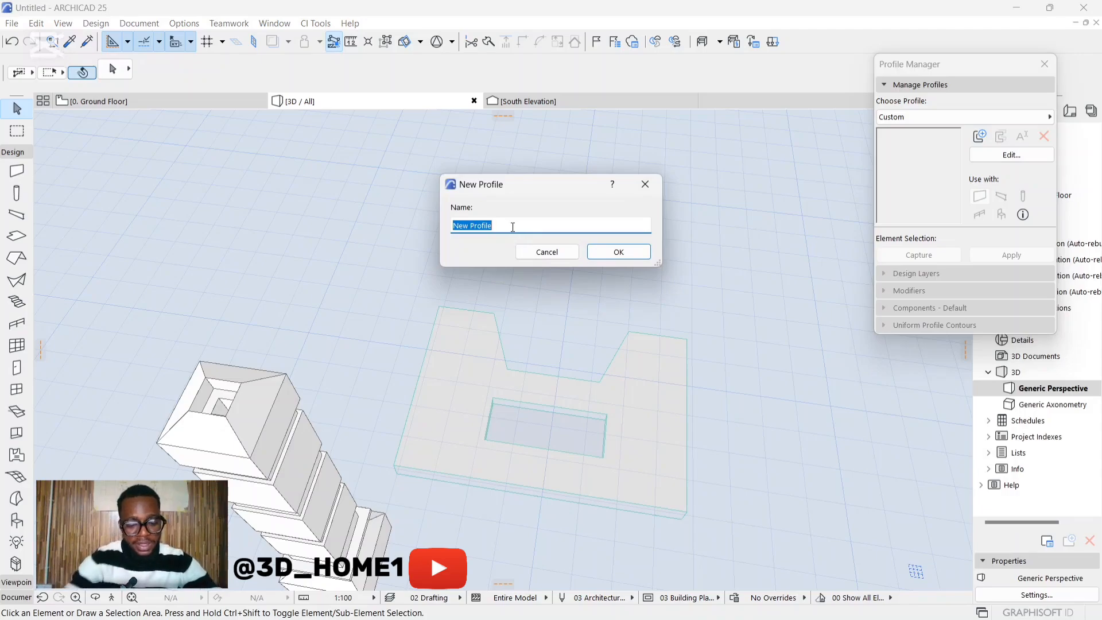
type("c")
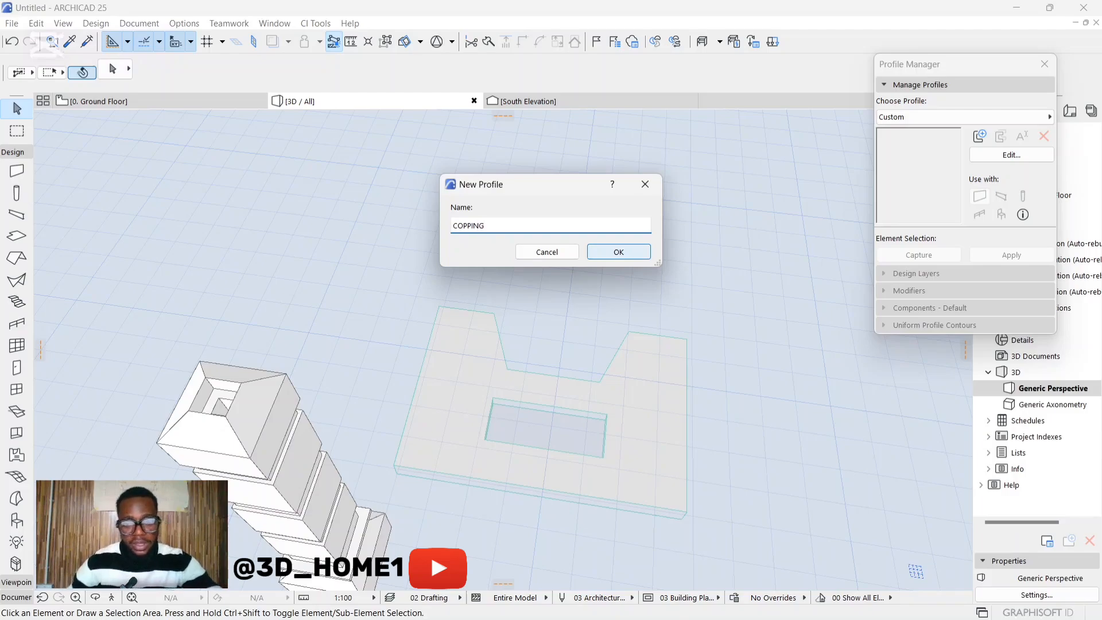
left_click(619, 251)
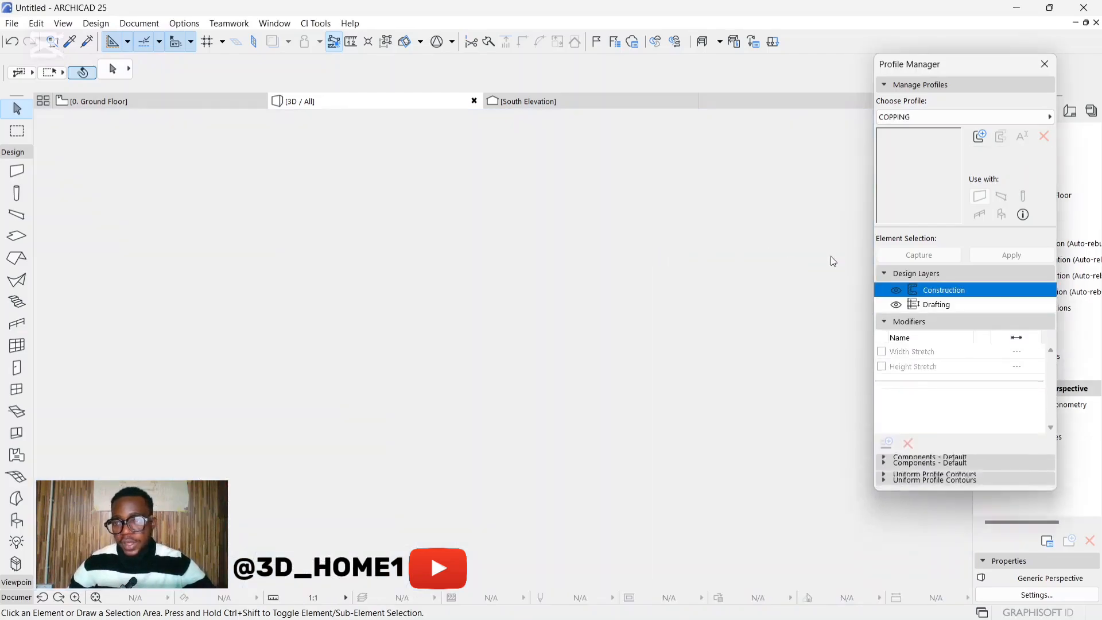
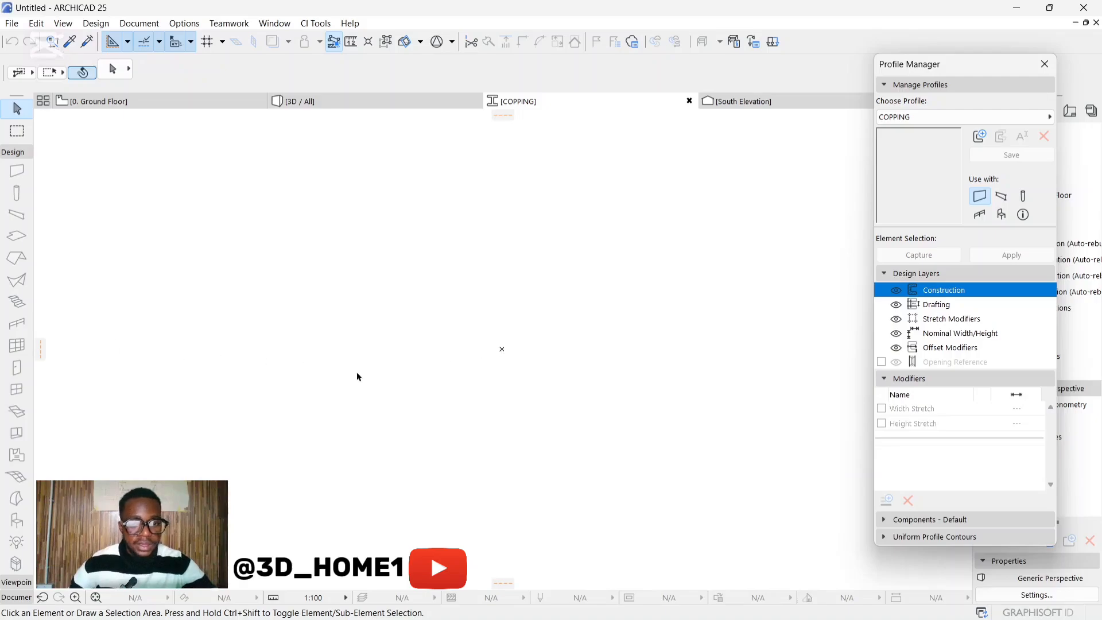
Draw a vertical line as the first edge of the COPPING profile outline
left_click(17, 598)
left_click(17, 397)
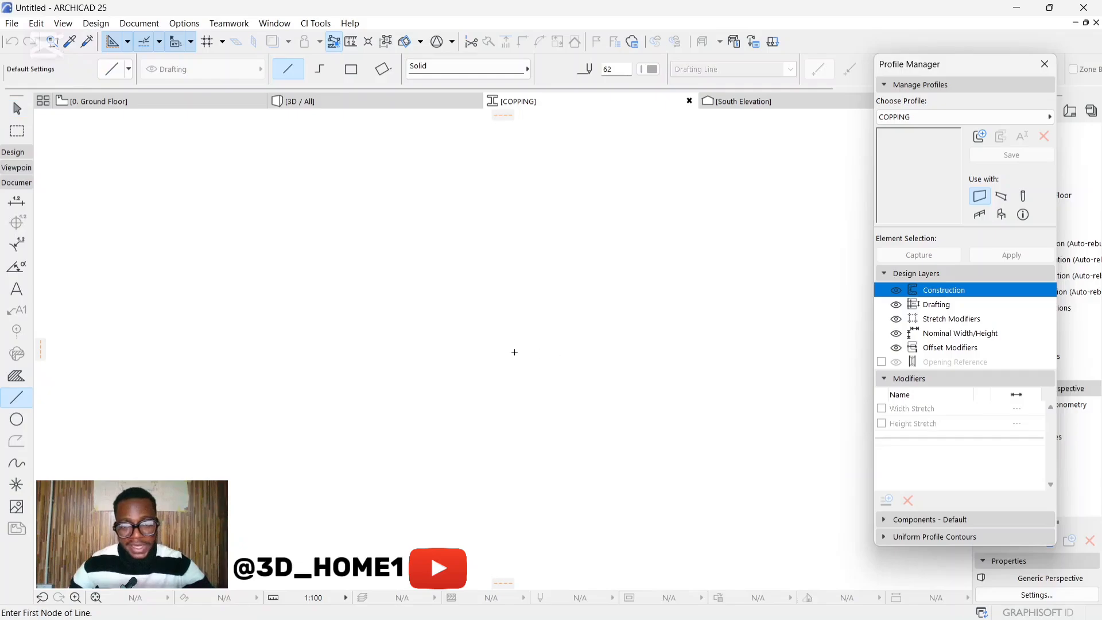
left_click(462, 345)
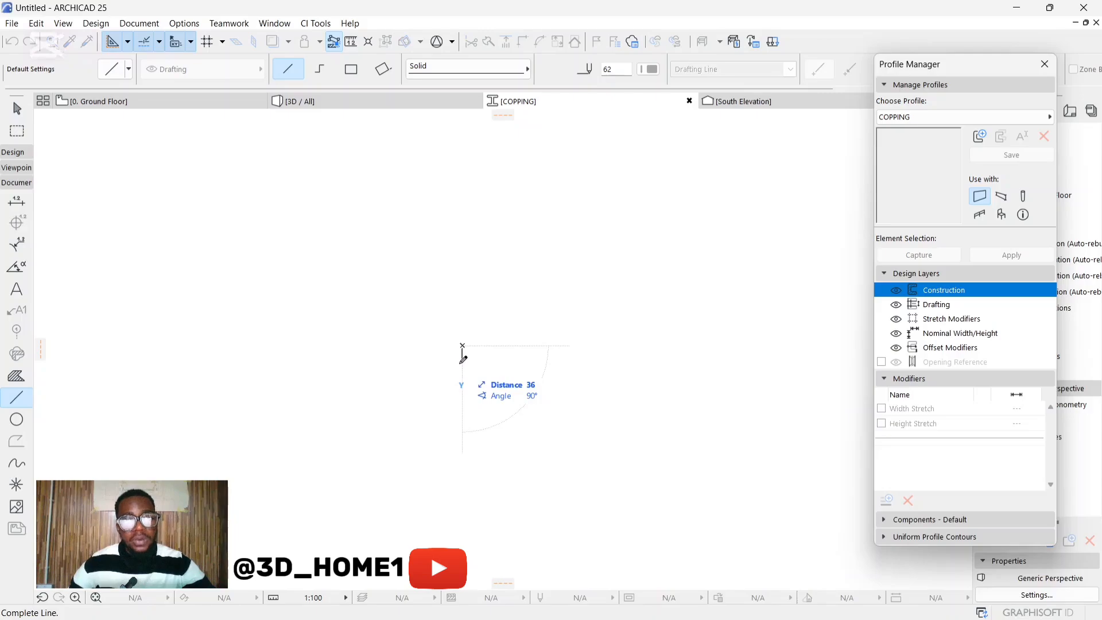
key("Escape")
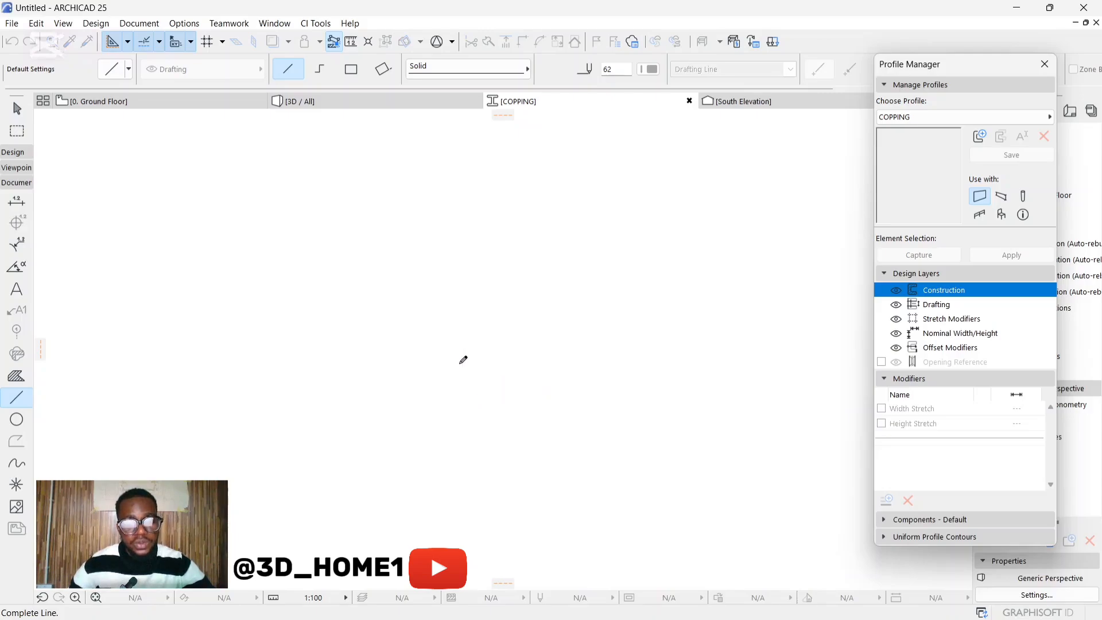
left_click(464, 333)
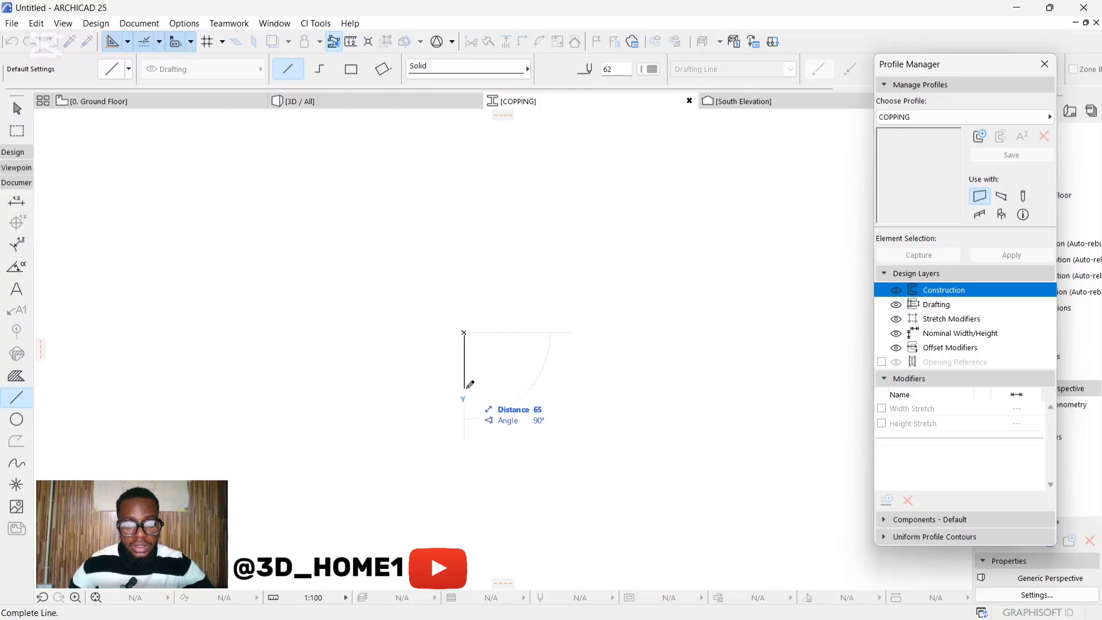
Discard the pending line and draw a new vertical line 150 long as the profile's left edge
key("Escape")
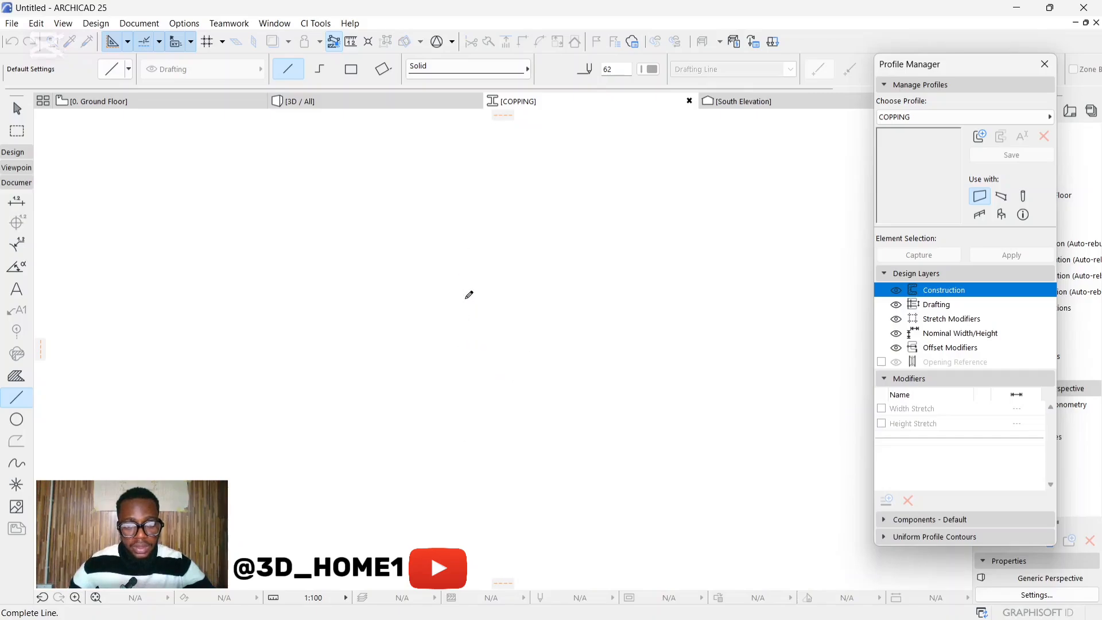
left_click(463, 357)
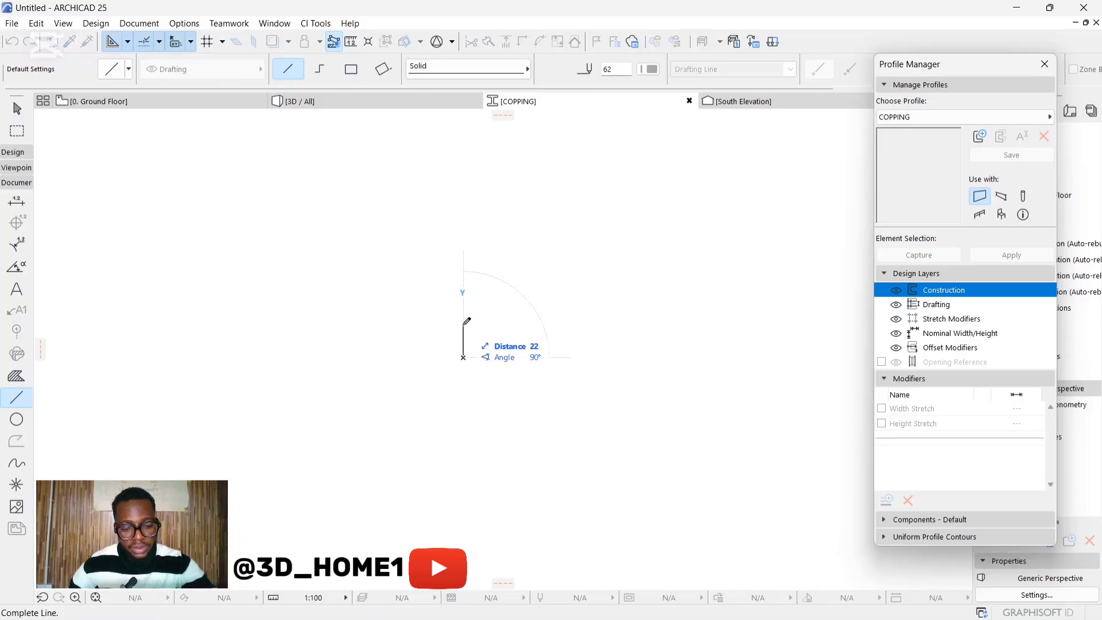
type("1")
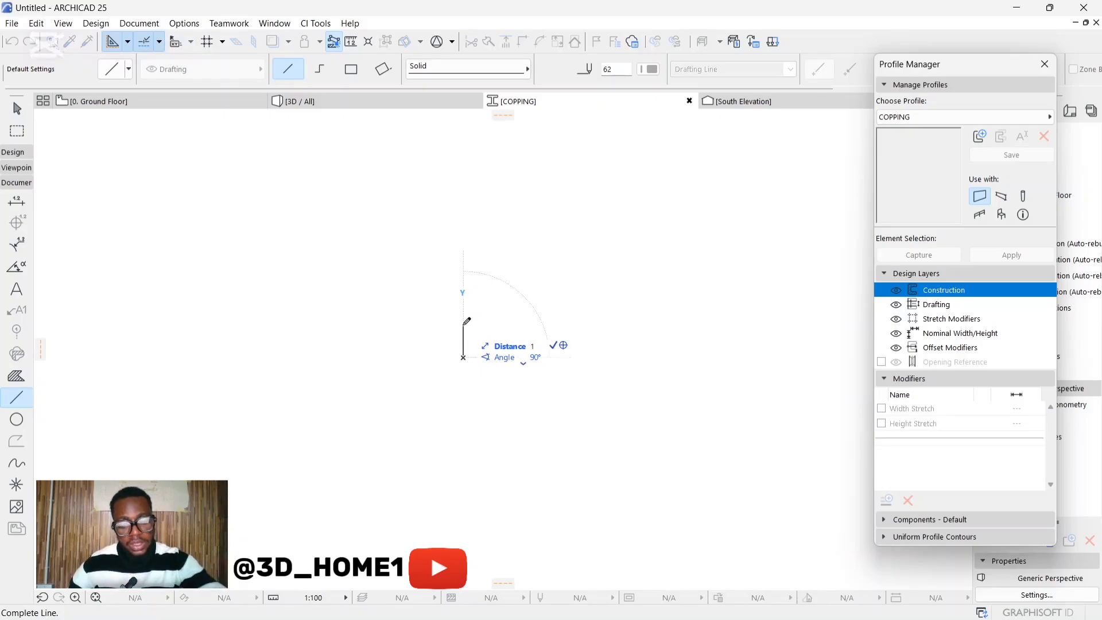
type("50")
key("Return")
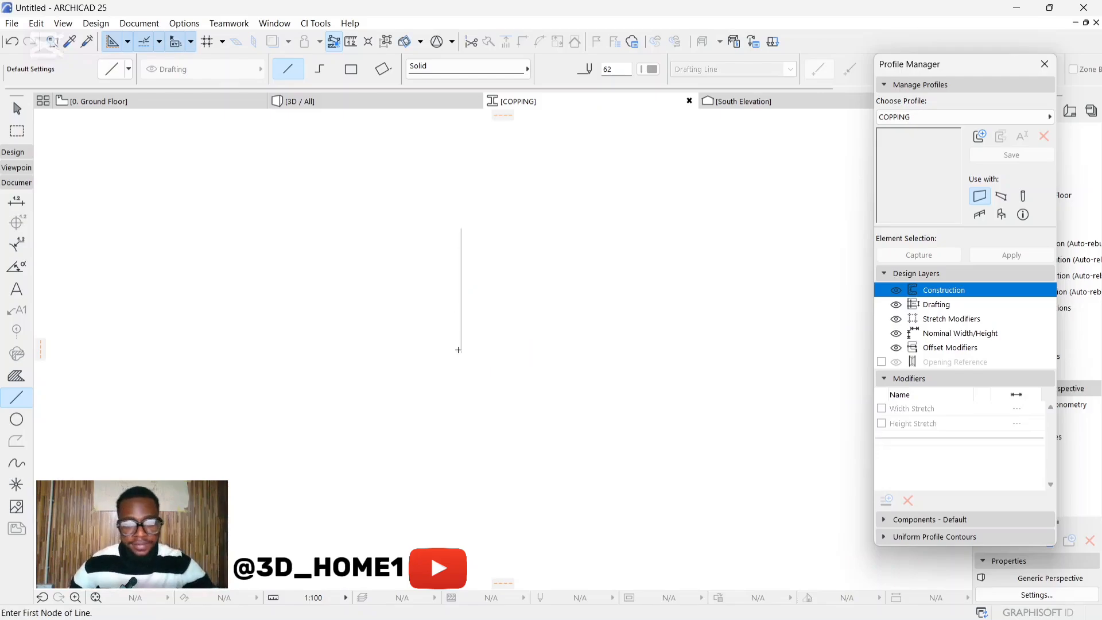
Draw the profile's top edge about 69 long from the left edge's upper end, and a right edge ending level with the left edge
left_click(461, 244)
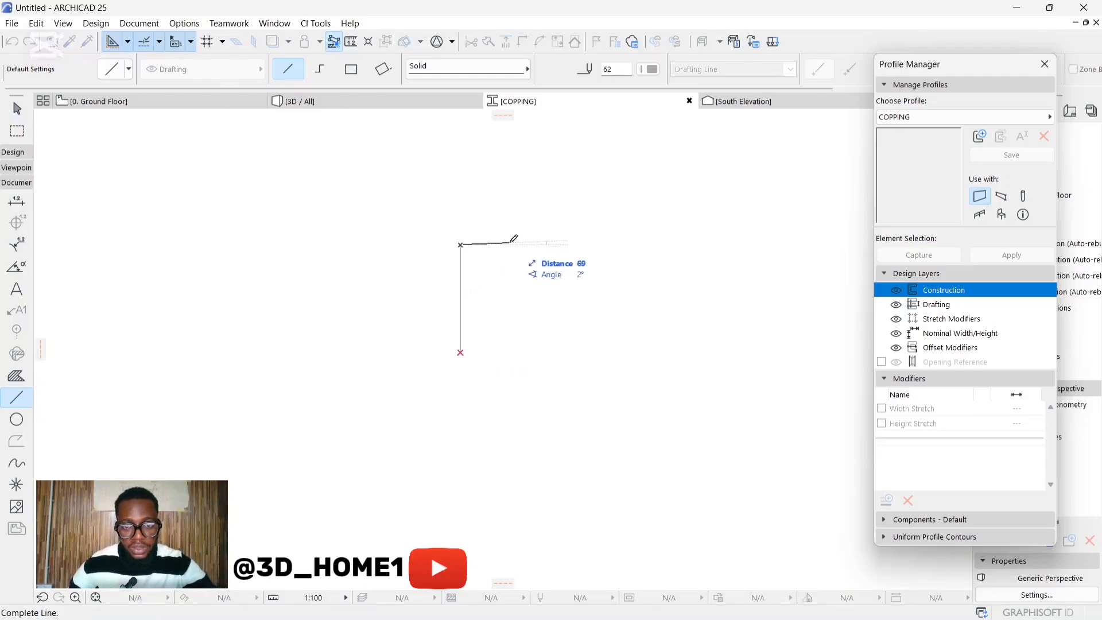
scroll(511, 240, "up", 2)
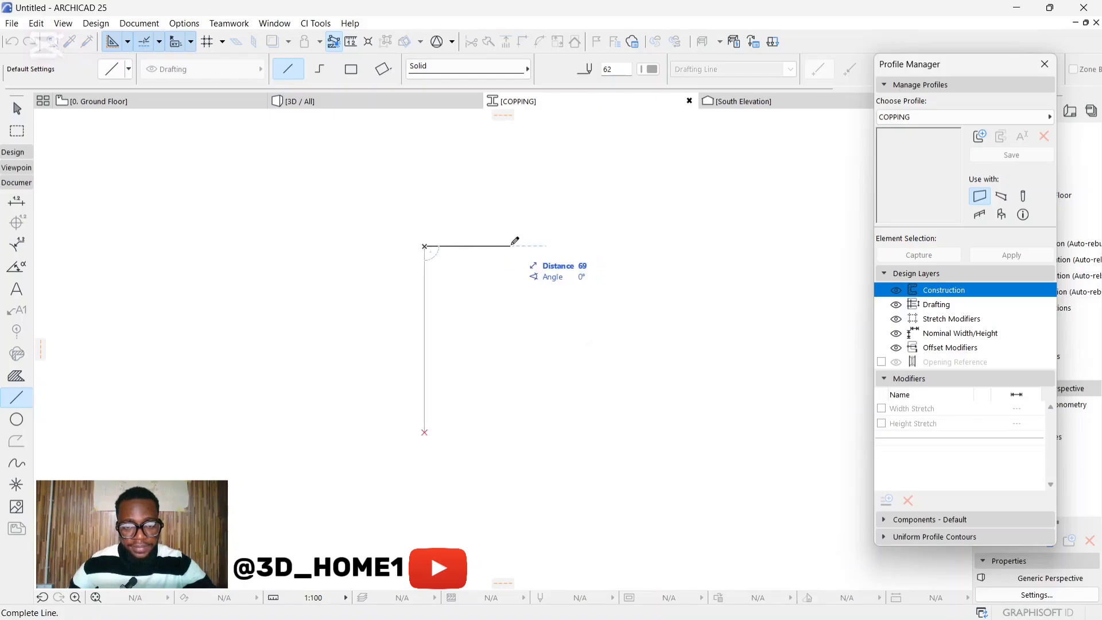
left_click(513, 245)
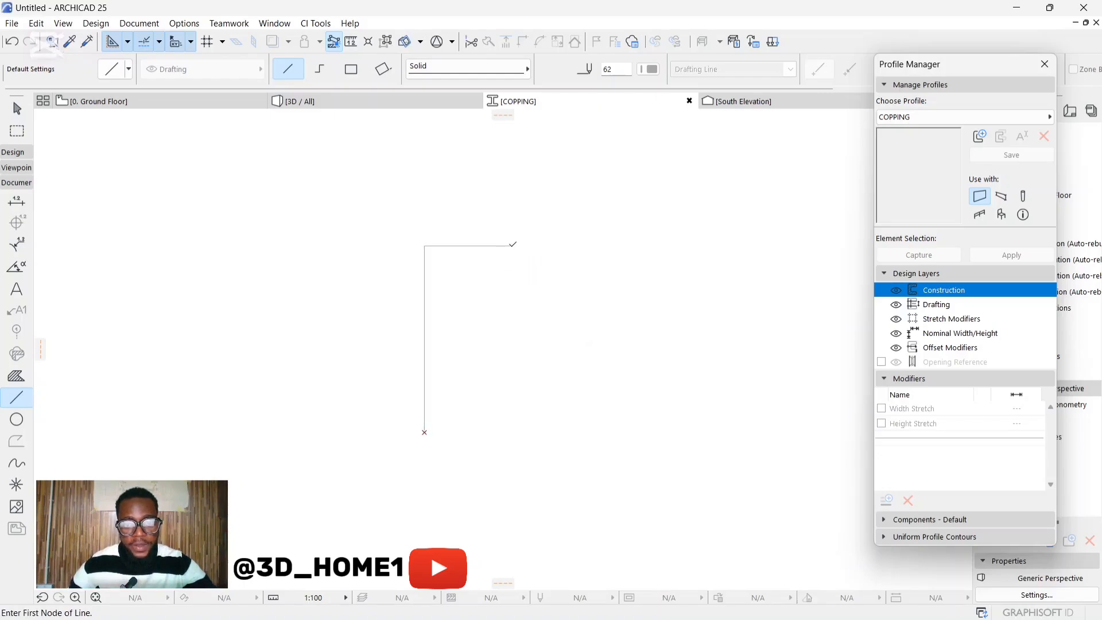
left_click(513, 245)
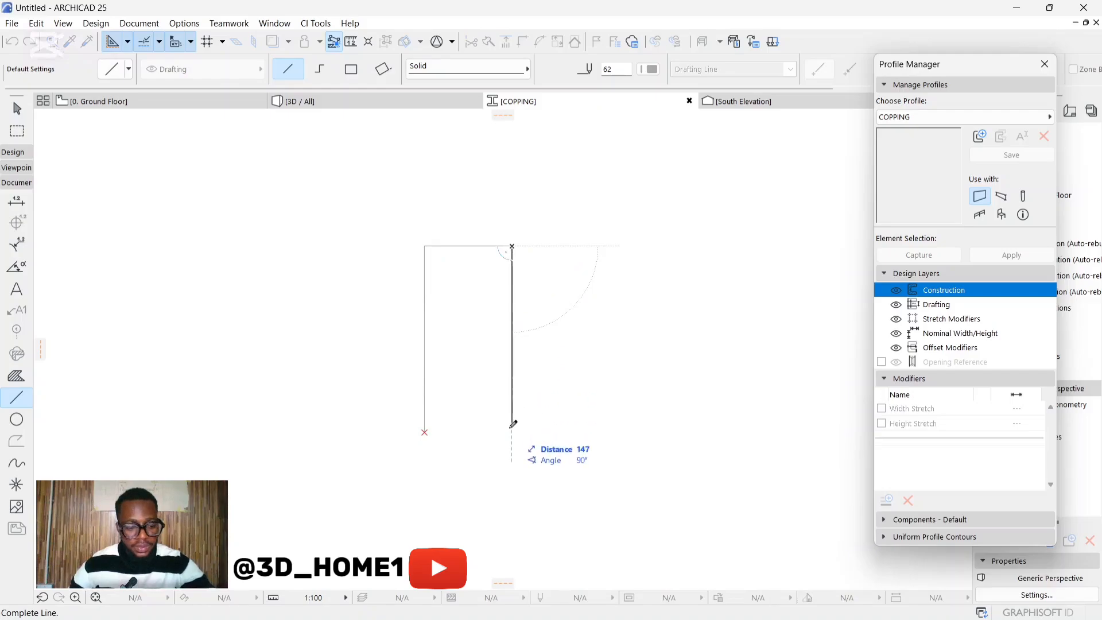
left_click(425, 431, "shift")
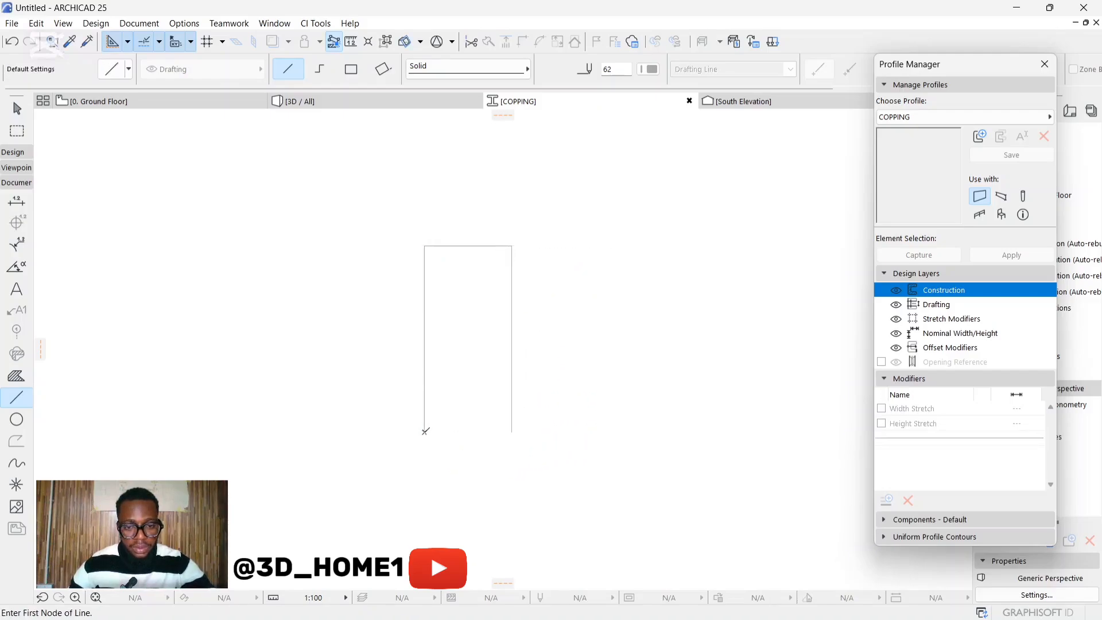
Close the rectangle's bottom edge as two segments split near its middle, with a short vertical line below the split
left_click(425, 432)
left_click(510, 429)
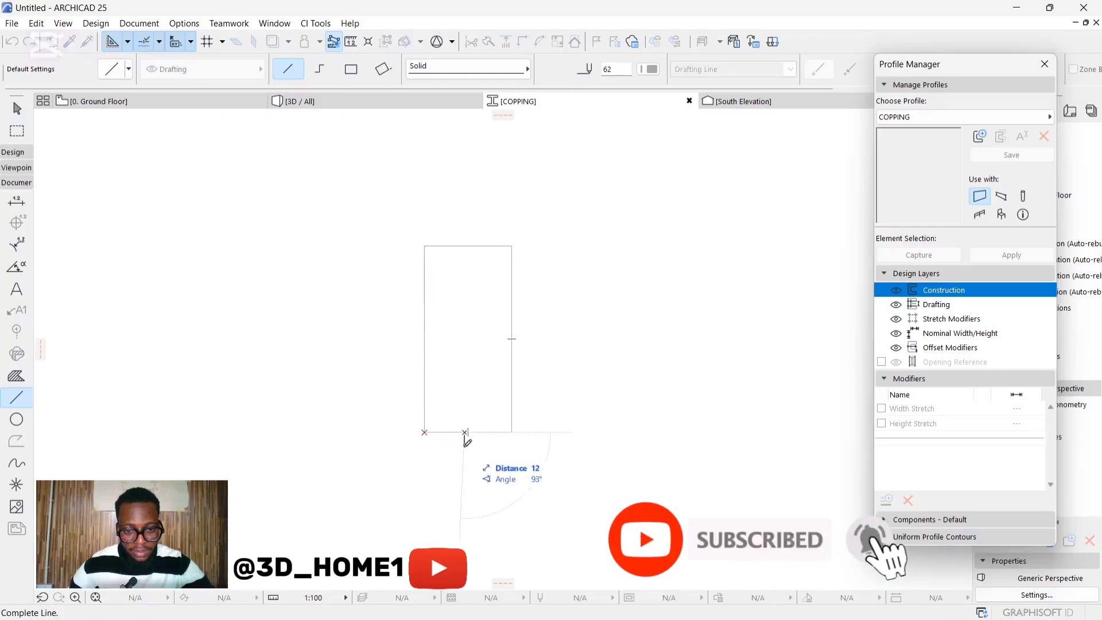
key("Escape")
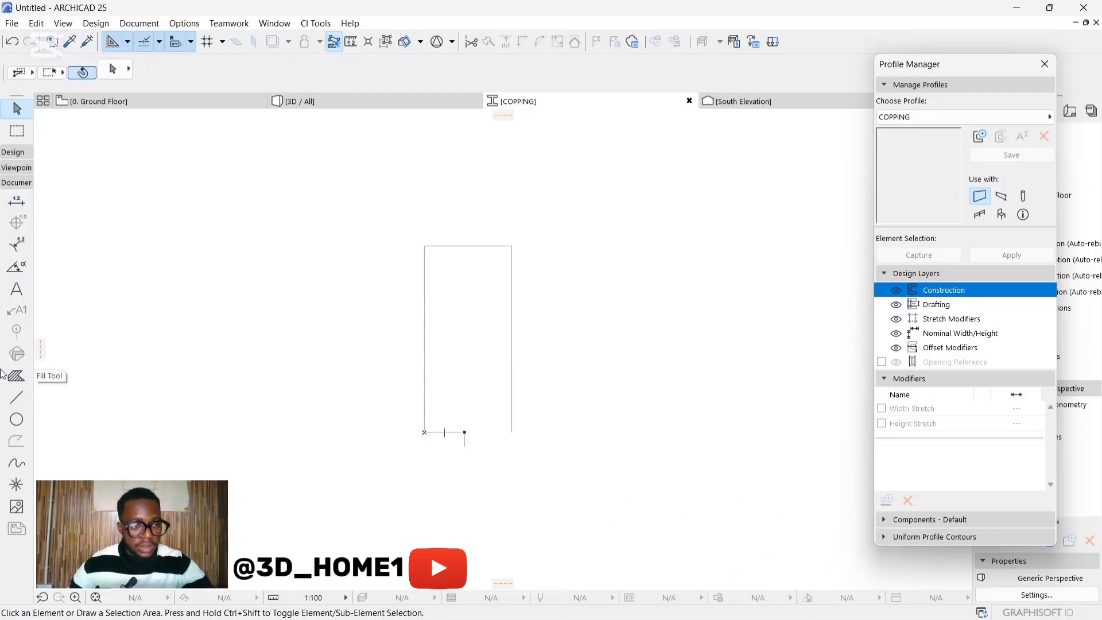
left_click(16, 397)
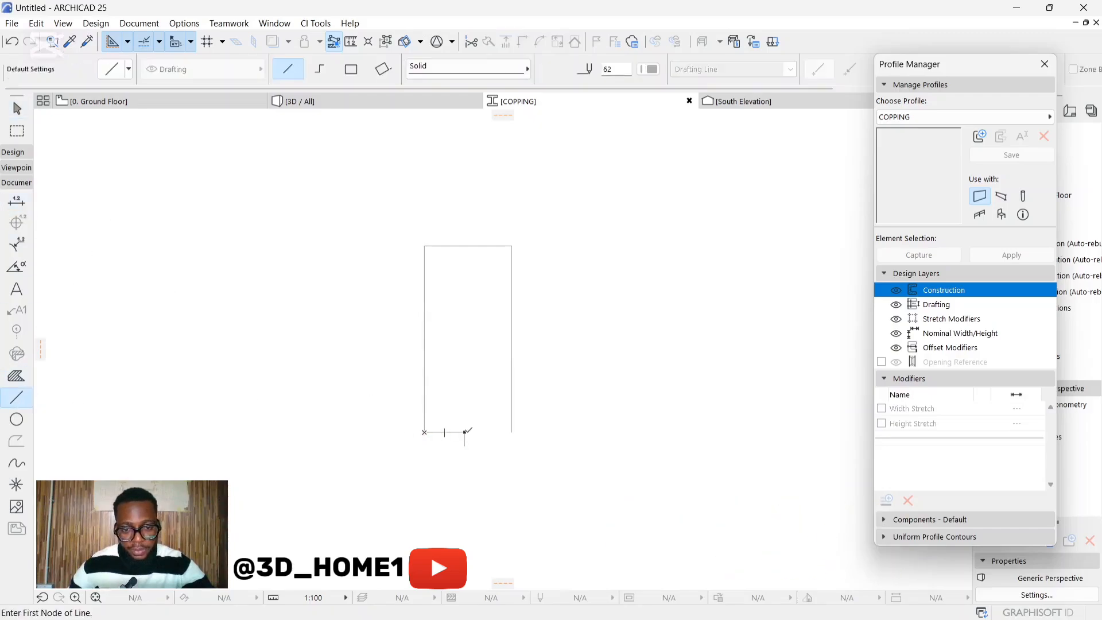
left_click(467, 432)
key("Escape")
key("Escape")
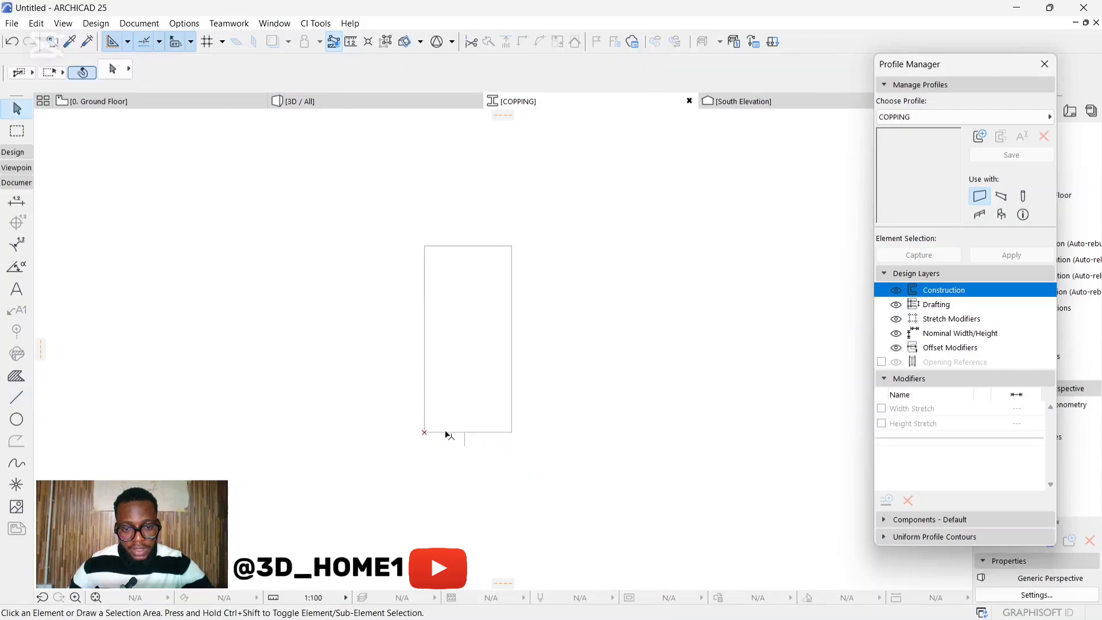
Curve the left segment of the bottom edge downward into an arc with a radius of about 18
left_click(447, 433)
left_click(450, 433)
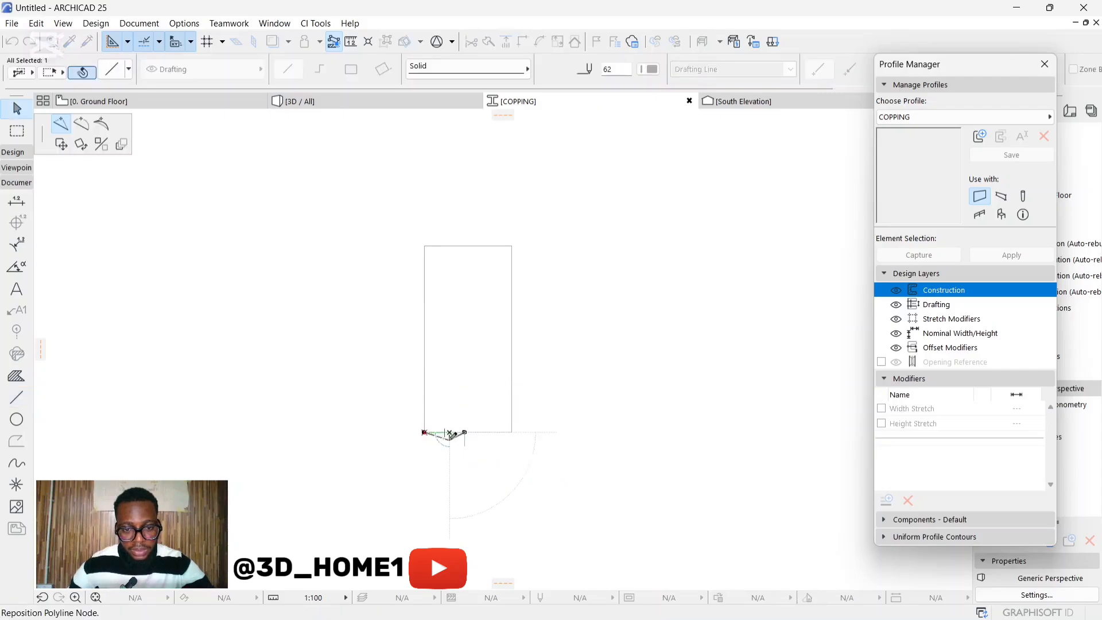
left_click(81, 123)
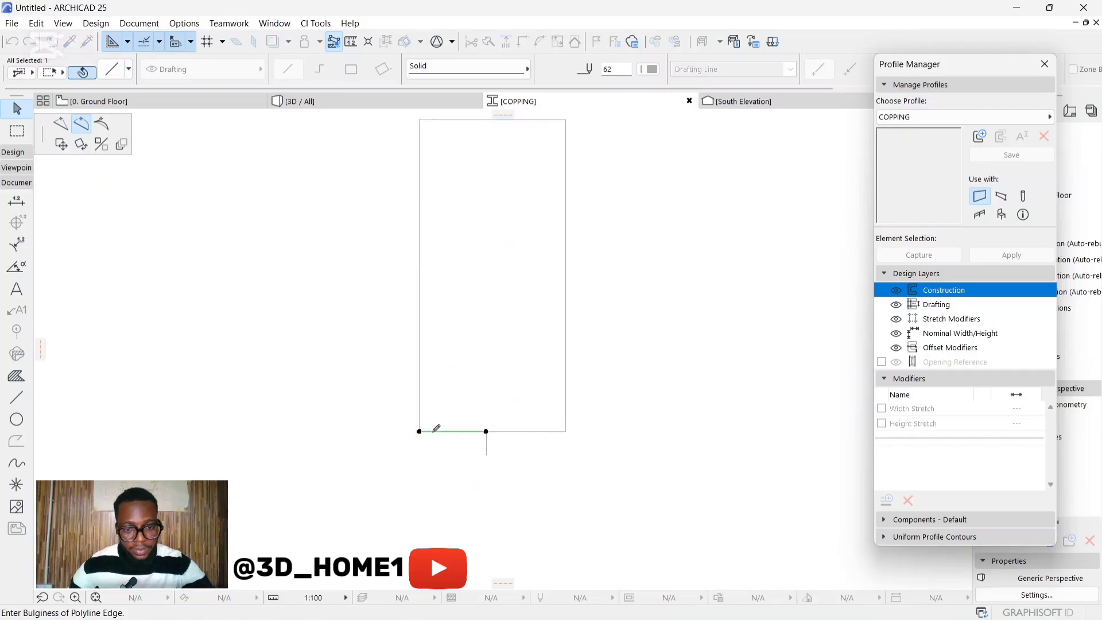
left_click(458, 448)
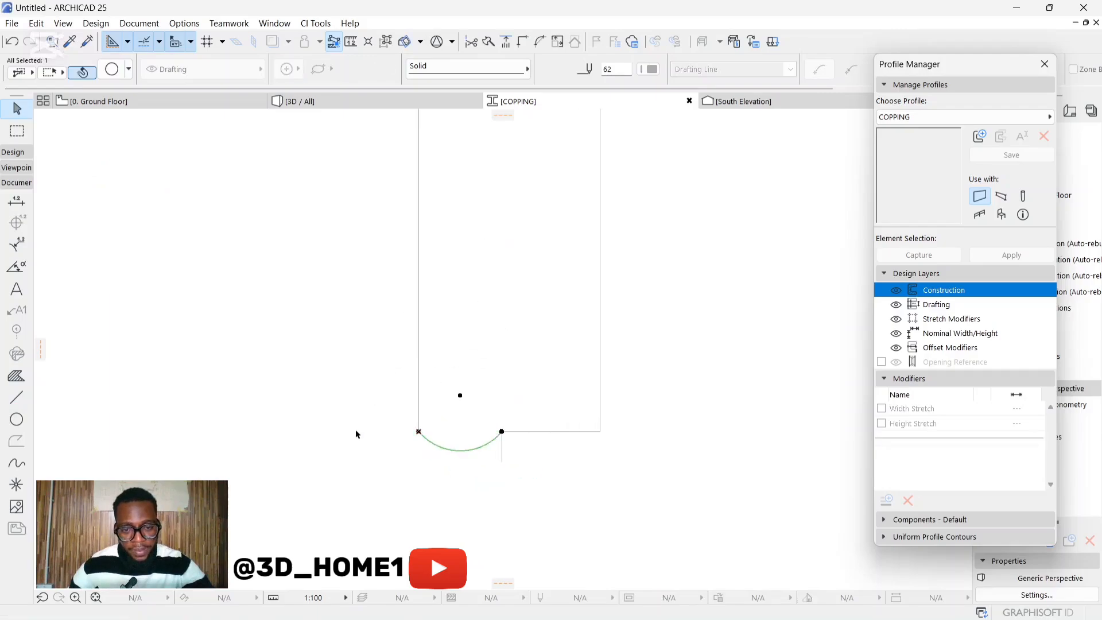
scroll(424, 445, "down", 3)
scroll(418, 446, "up", 3)
left_click(413, 449)
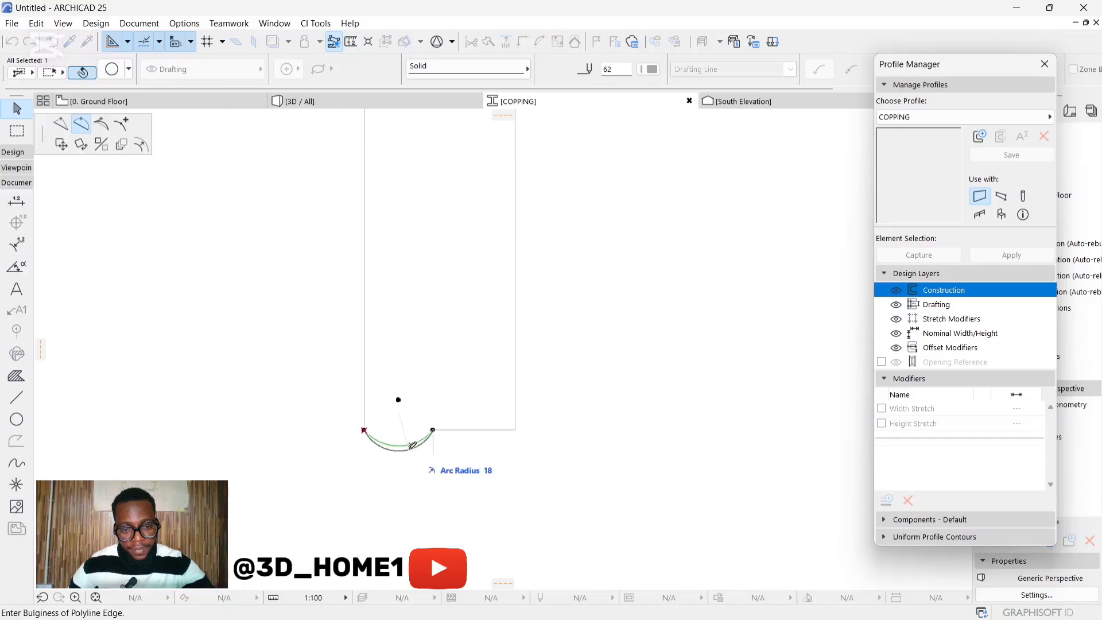
key("Escape")
key("Escape")
Delete the short vertical line hanging below the bottom edge at the arc's right end
left_click(435, 450)
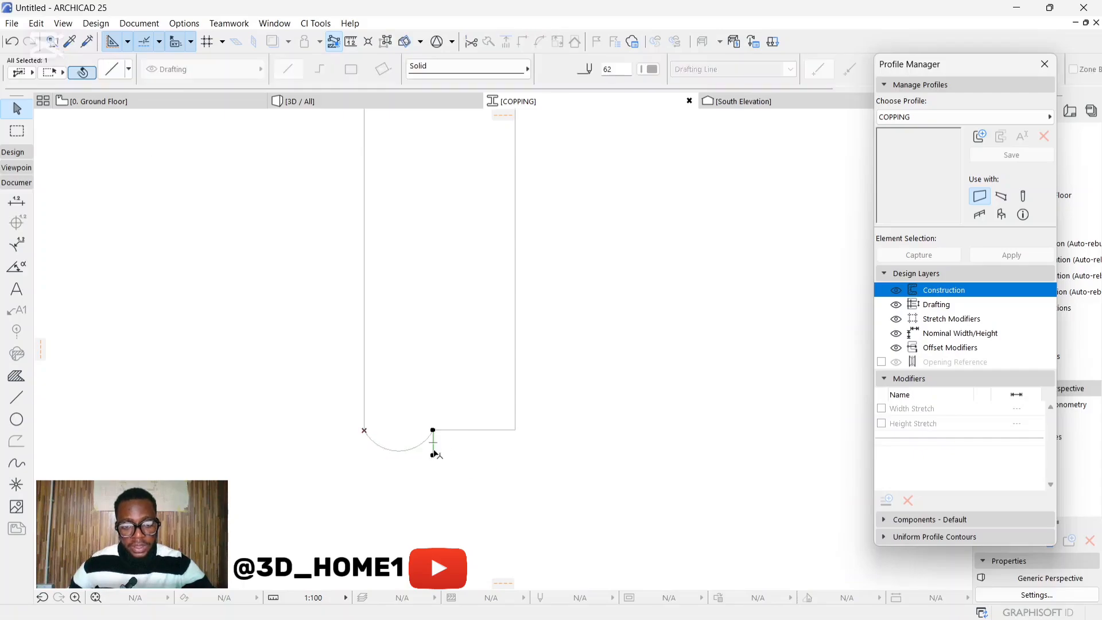
key("Delete")
scroll(458, 435, "down", 2)
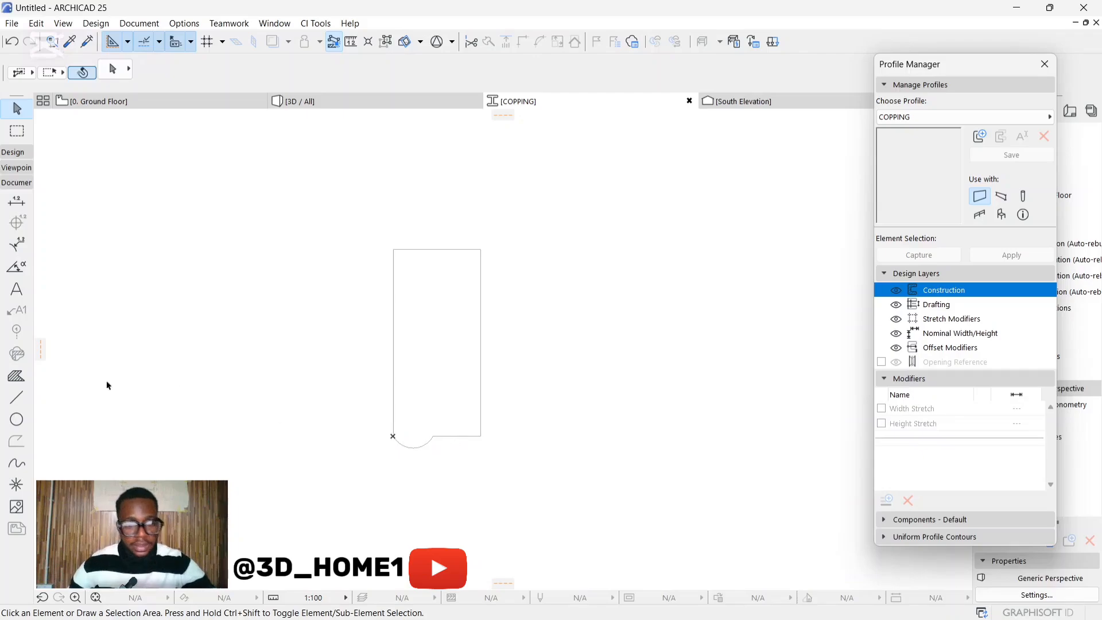
Chamfer the profile's lower-right corner with a diagonal line and trim away the leftover corner edges
left_click(16, 397)
scroll(404, 433, "up", 2)
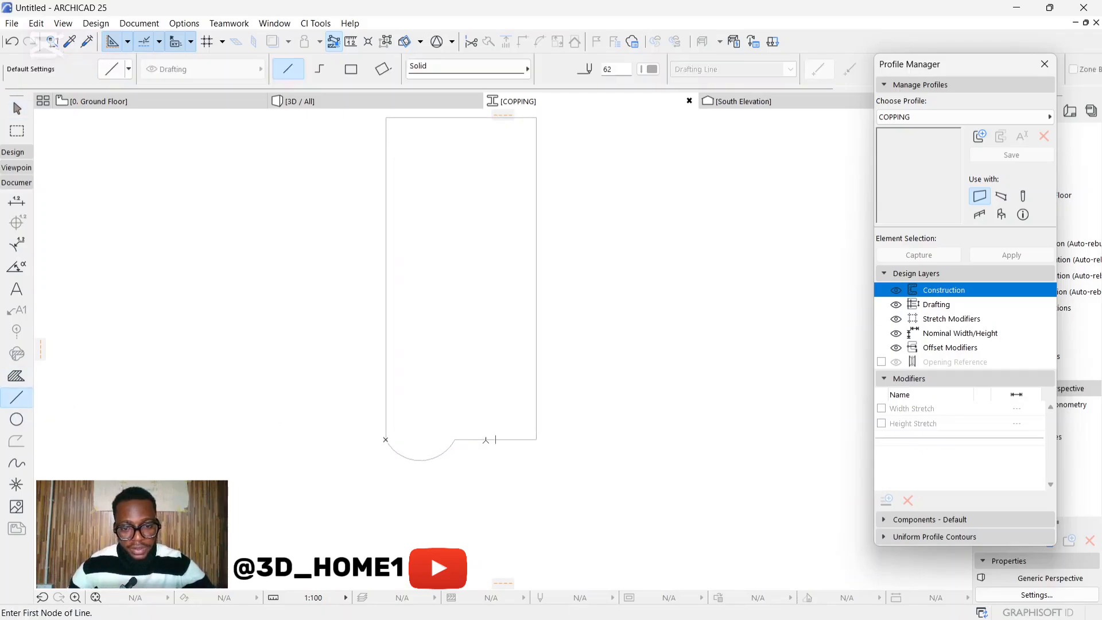
left_click(486, 439)
left_click(537, 390)
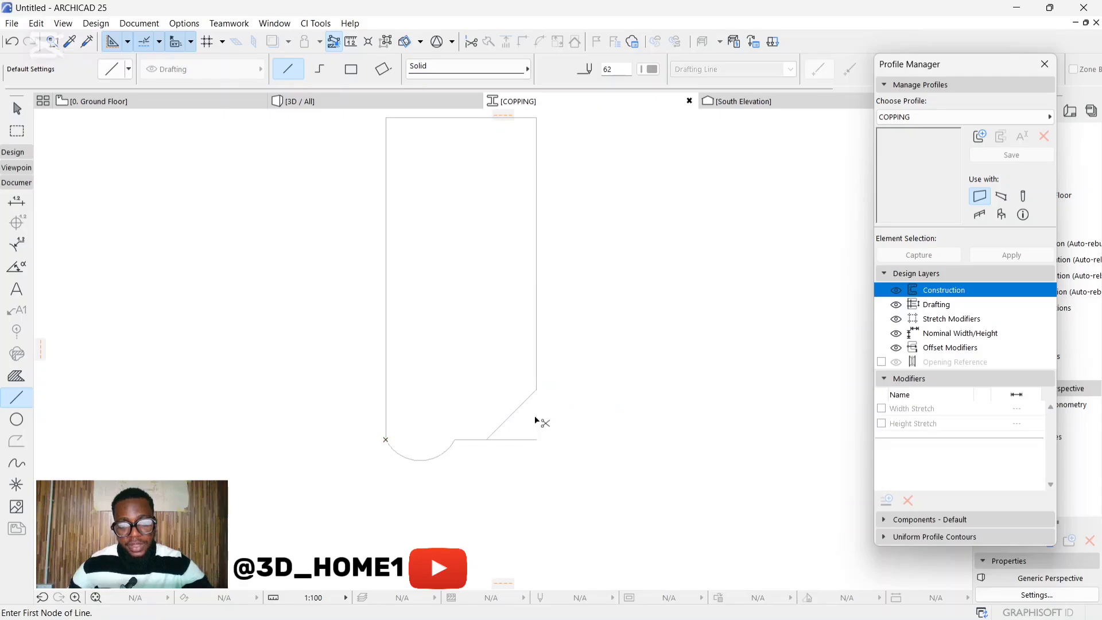
left_click(519, 441, "ctrl")
scroll(518, 442, "down", 2)
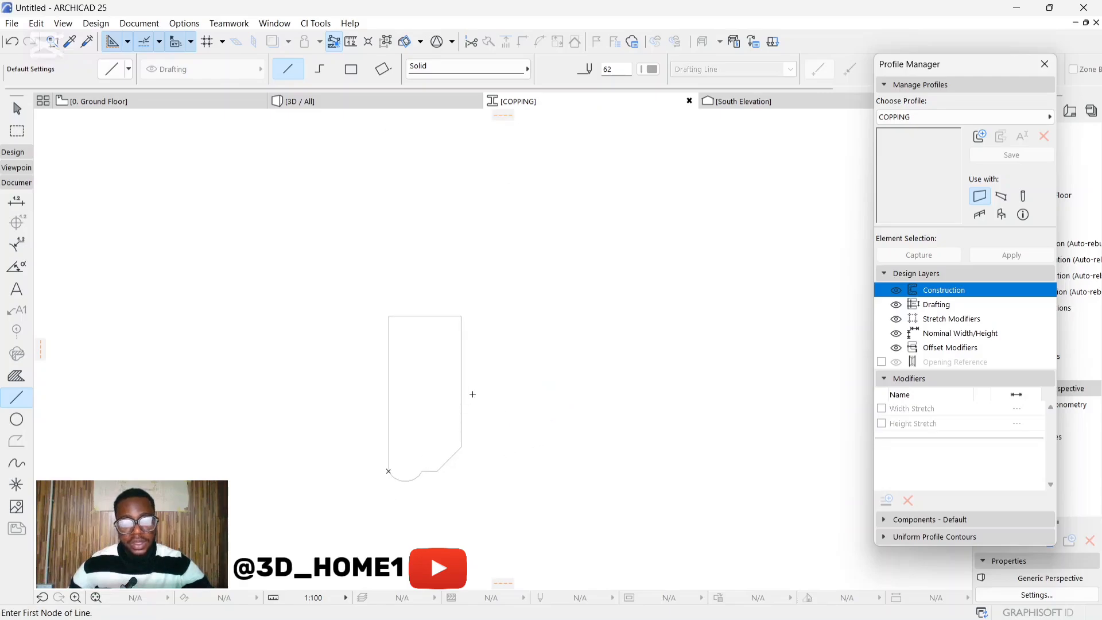
key("Escape")
scroll(459, 391, "up", 2)
scroll(453, 380, "up", 2)
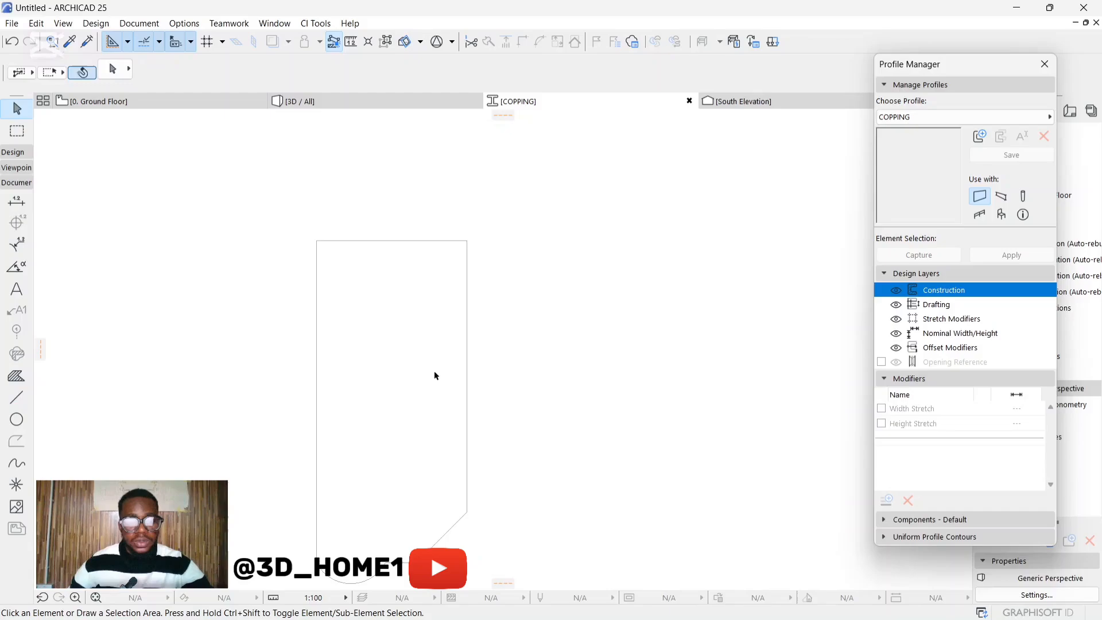
scroll(435, 376, "down", 2)
Draw two short horizontal lines crossing the right edge and trim away the edge portion between them
left_click(17, 396)
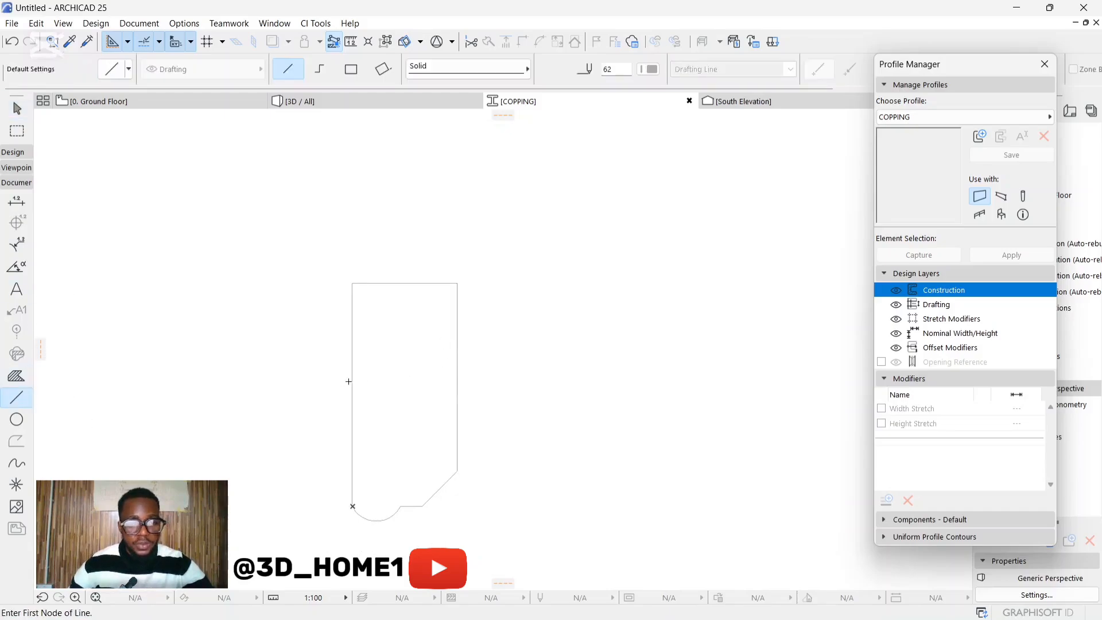
left_click(444, 436)
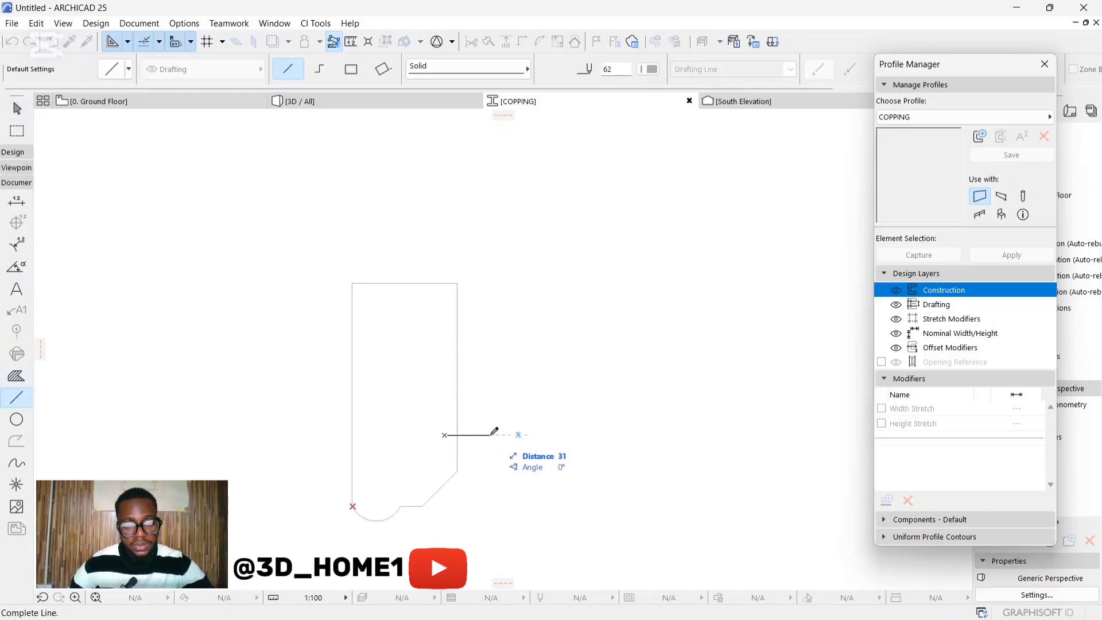
left_click(489, 435)
left_click(450, 325)
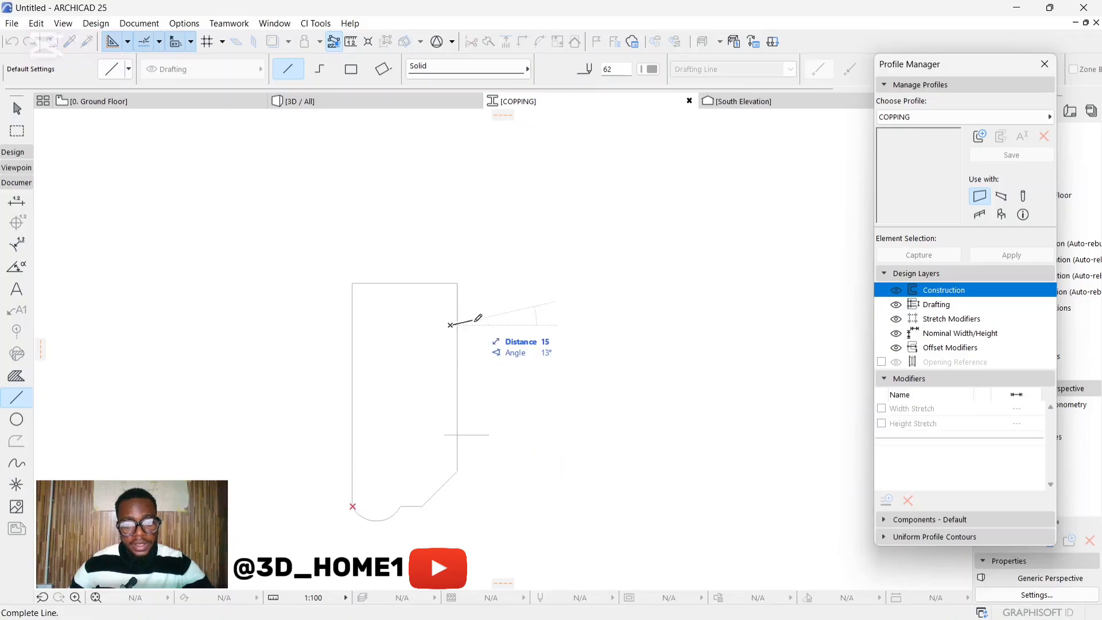
left_click(476, 325)
key("Escape")
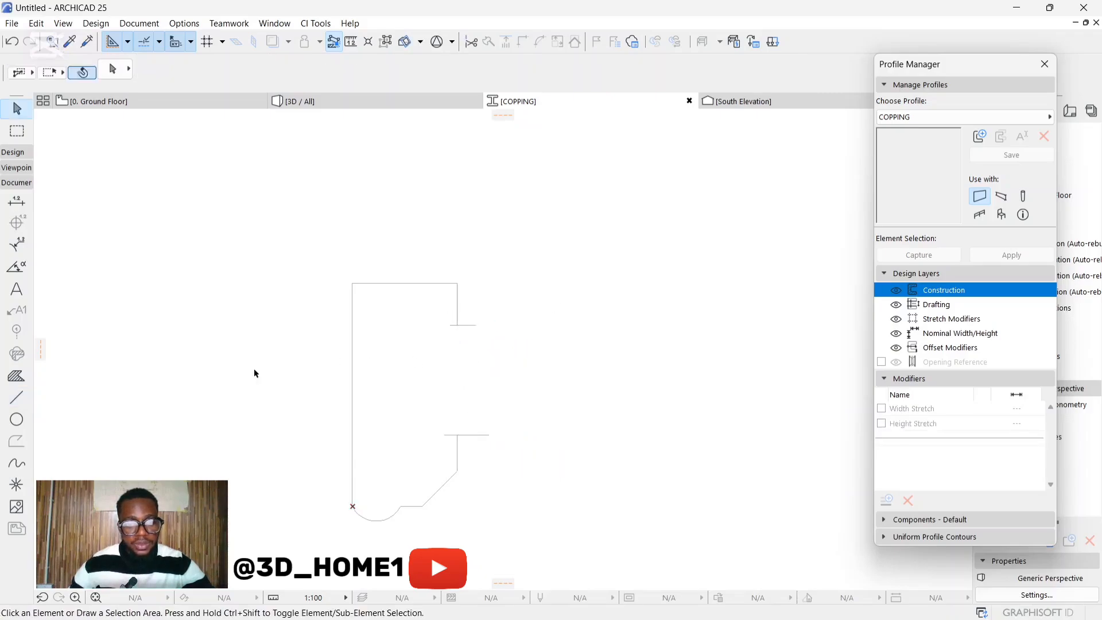
Draw a vertical line bridging the gap in the right edge between the two short horizontal lines
left_click(16, 397)
left_click(457, 325)
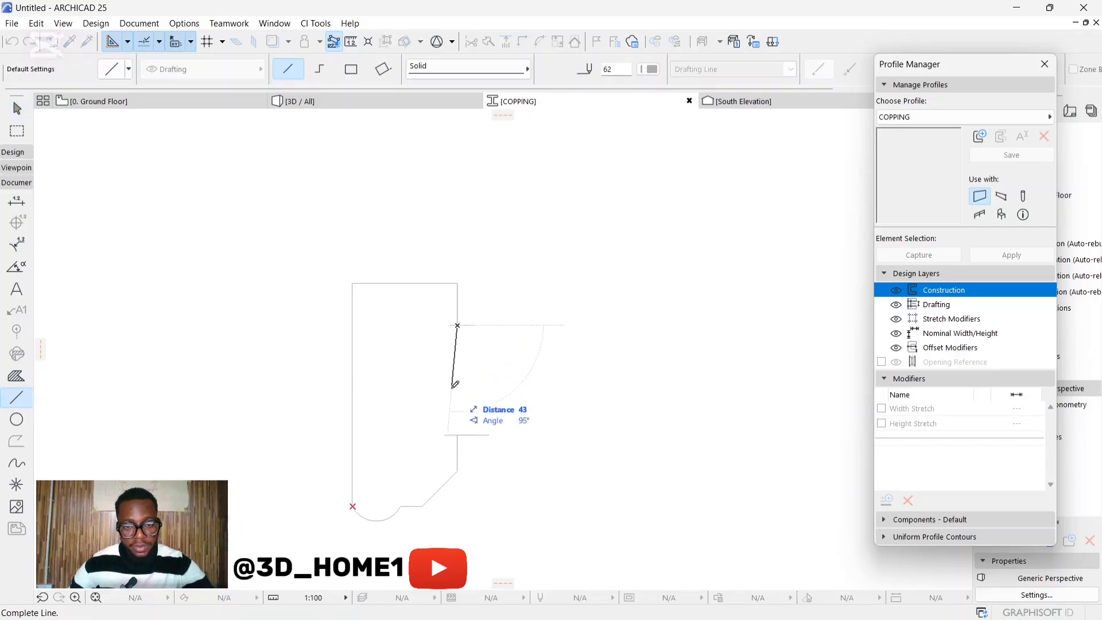
left_click(457, 435)
key("Escape")
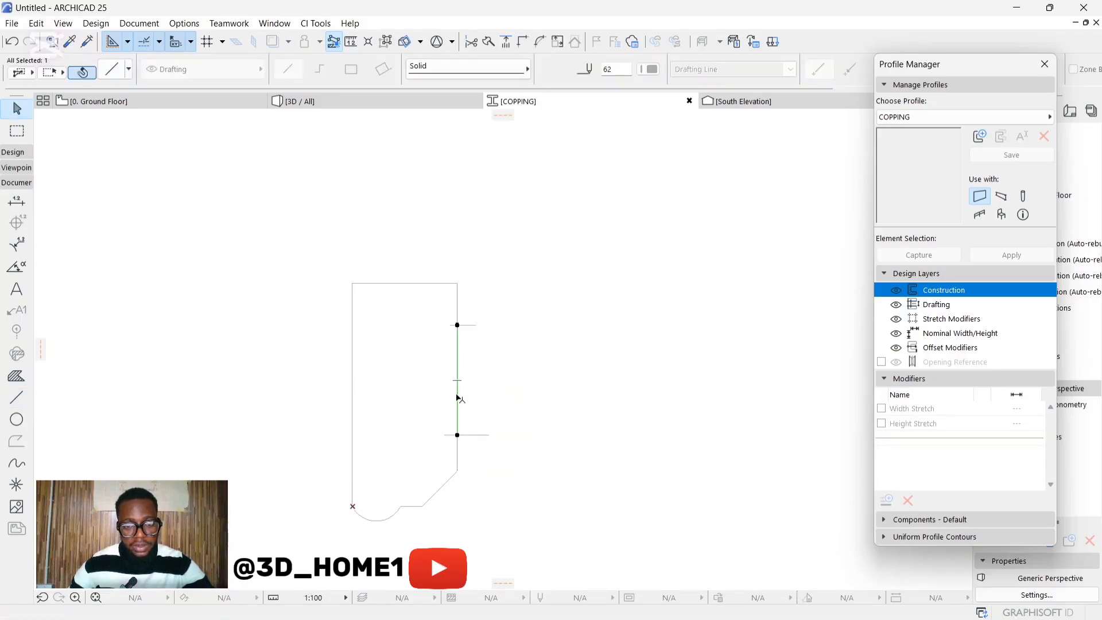
Curve the right edge's middle segment inward into a concave arc
left_click(457, 395)
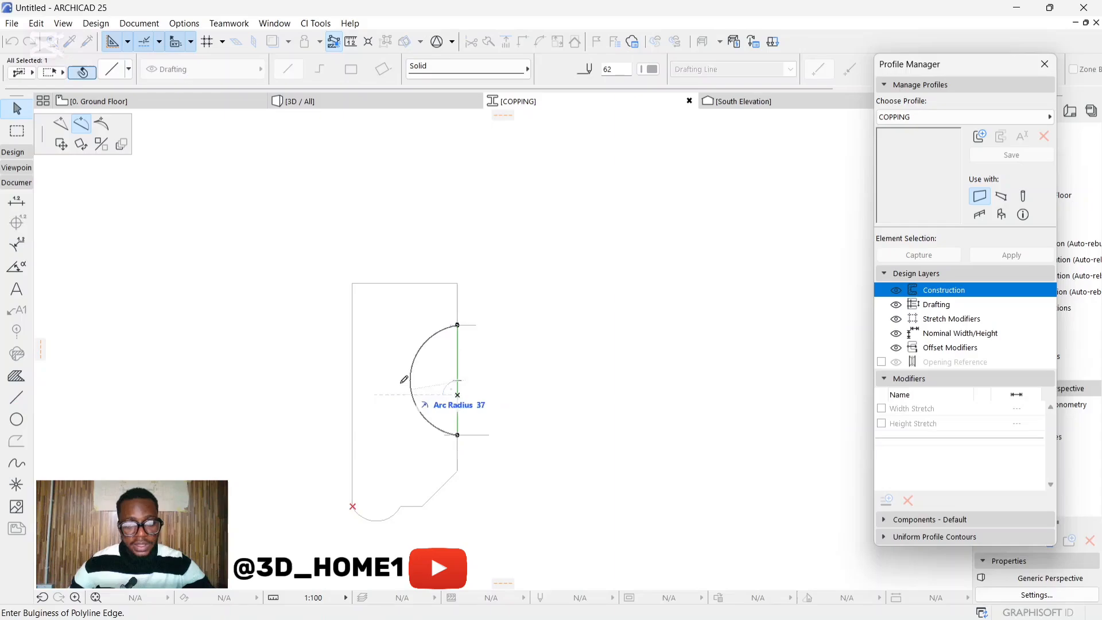
left_click(438, 394)
scroll(534, 411, "up", 2)
key("Escape")
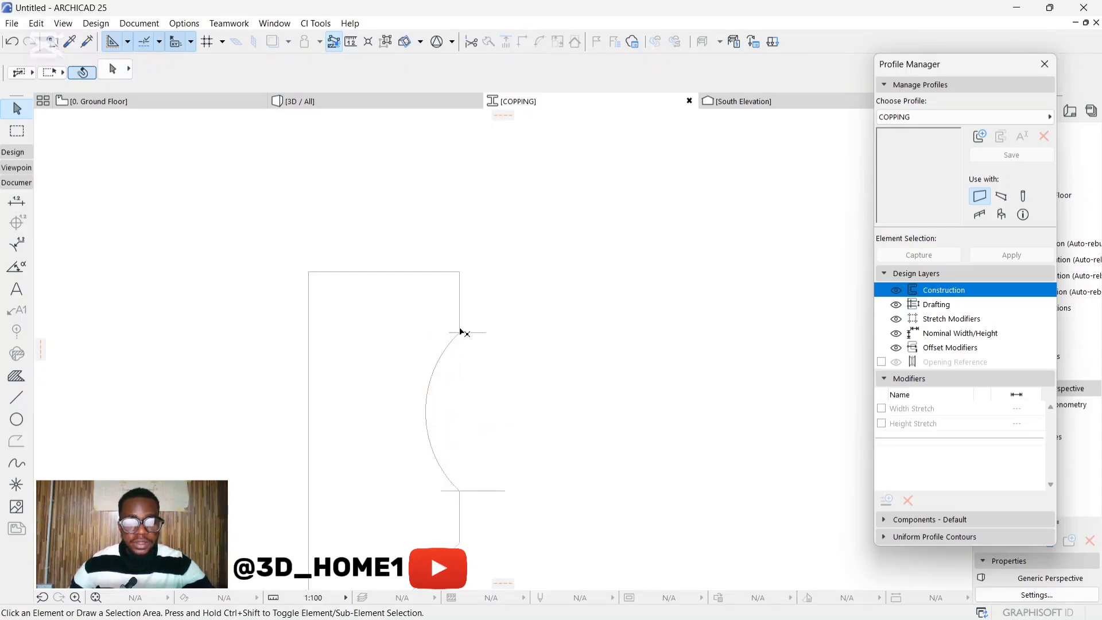
scroll(449, 331, "down", 3)
scroll(451, 323, "up", 3)
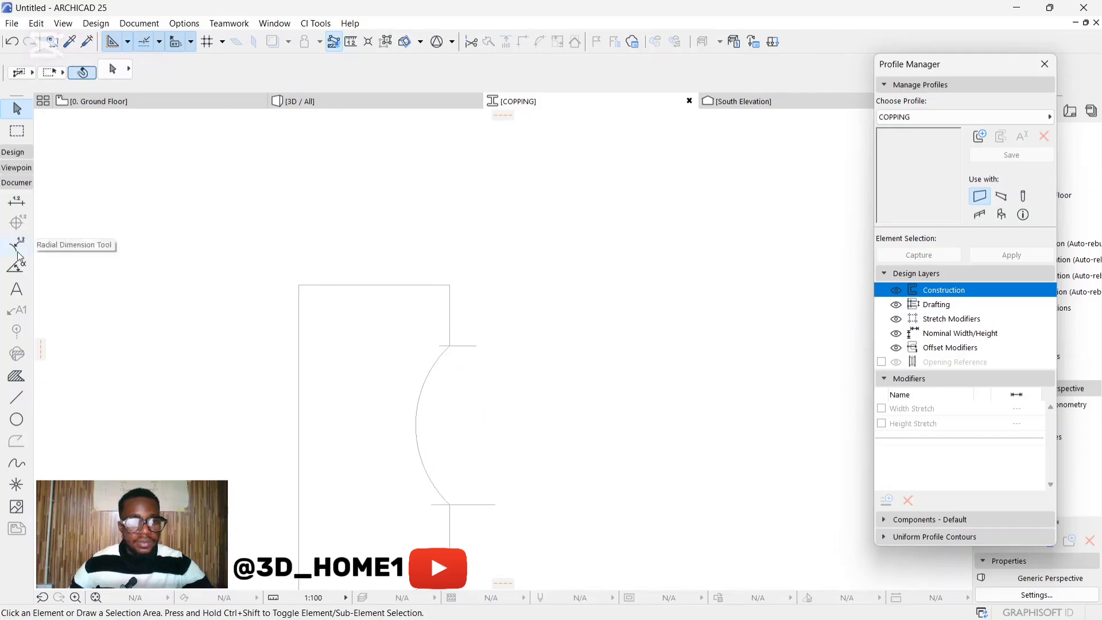
Chamfer the profile's upper-right corner with a diagonal line and trim away the leftover corner edges
left_click(16, 397)
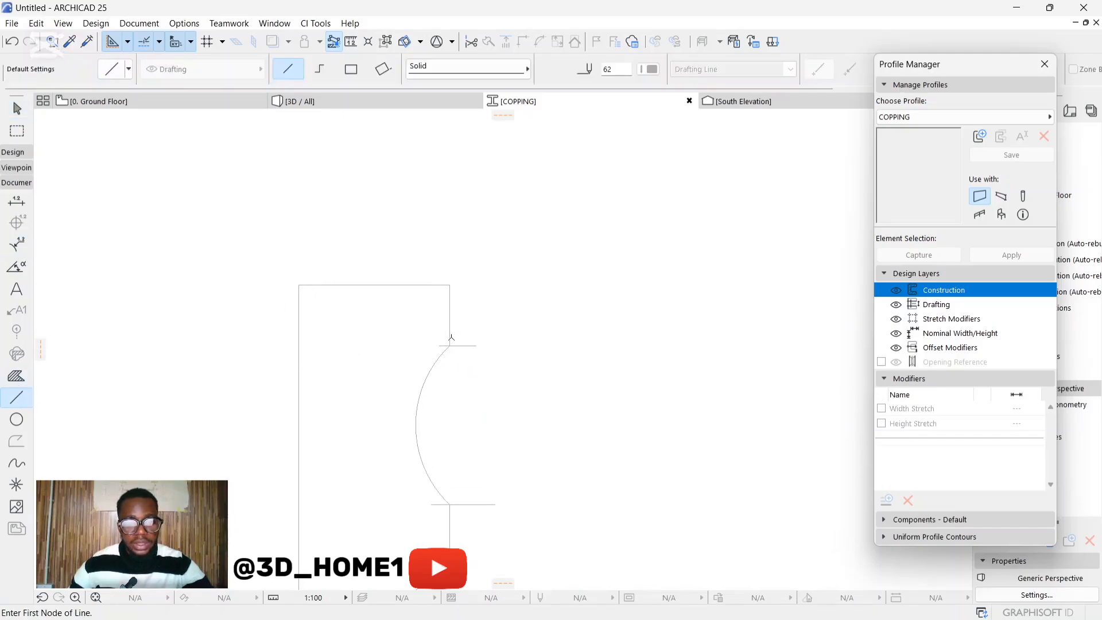
left_click(450, 338)
left_click(395, 284)
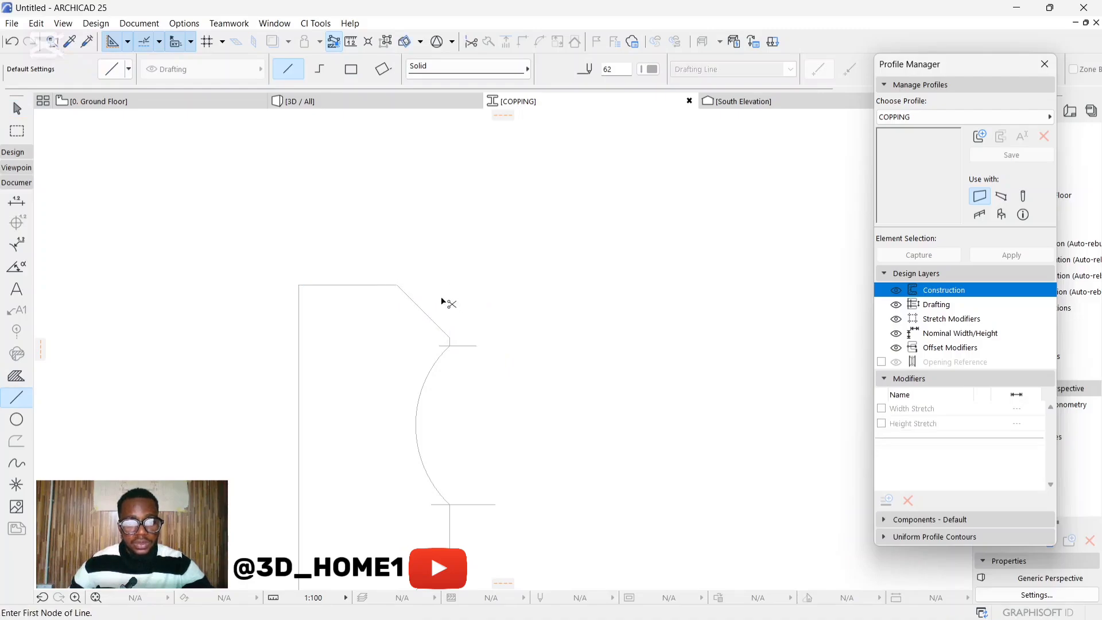
key("ctrl+z")
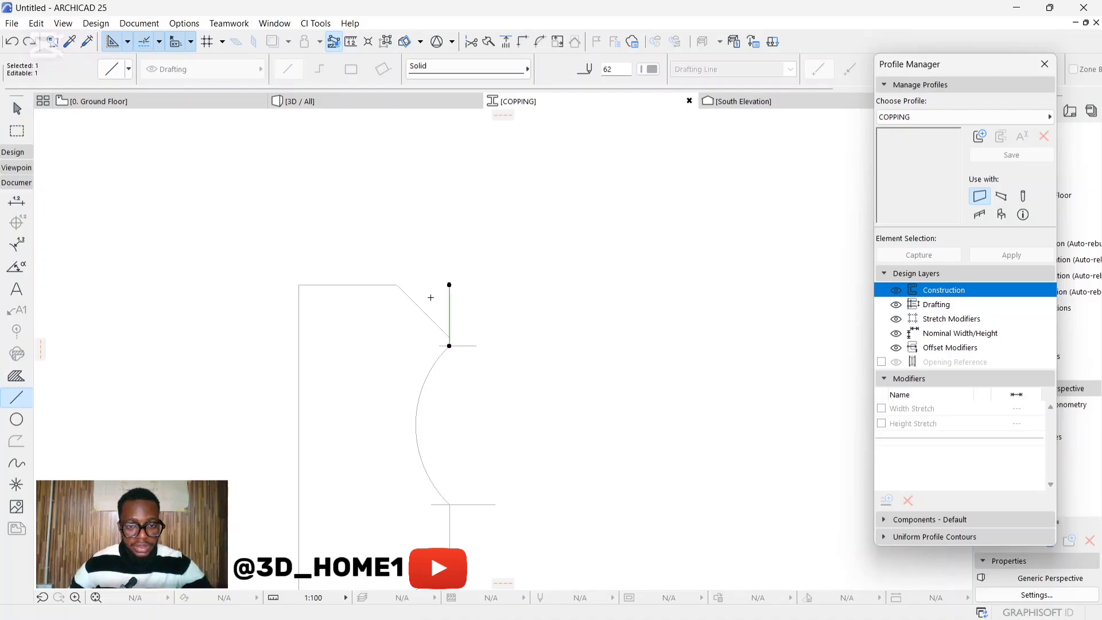
key("ctrl+z")
key("Escape")
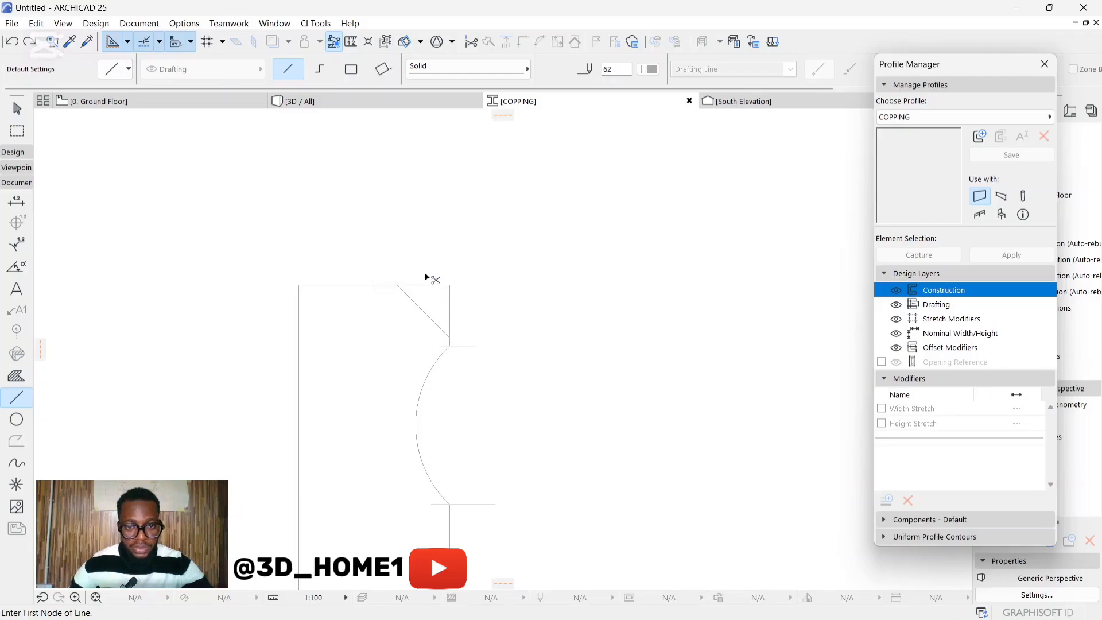
left_click(438, 284, "ctrl")
left_click(449, 300, "ctrl")
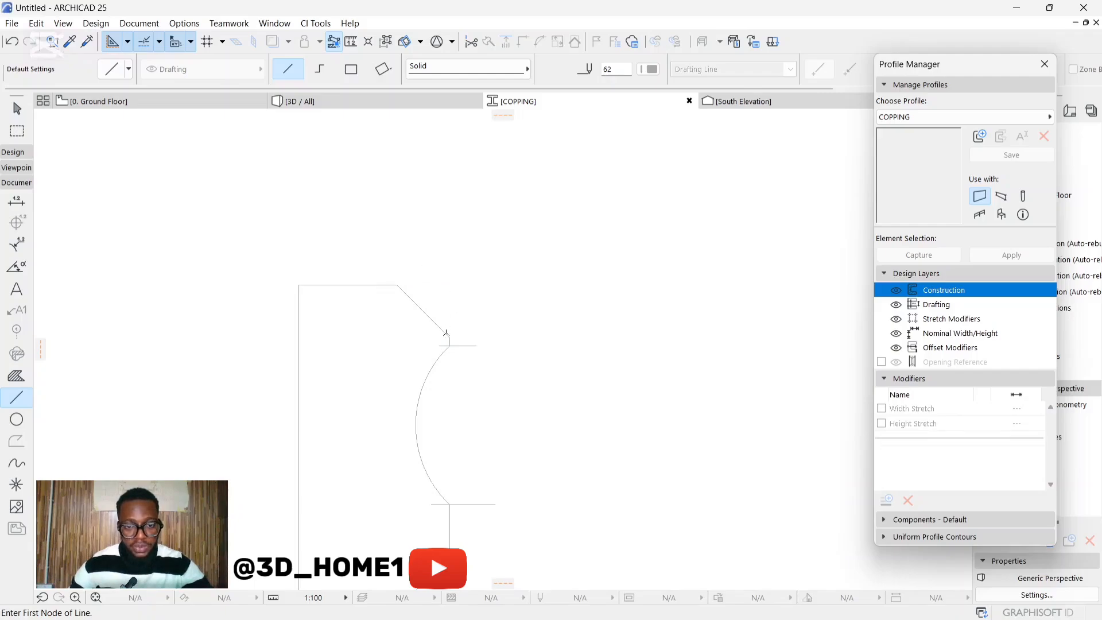
key("Escape")
scroll(408, 281, "down", 1)
middle_click_drag(356, 300, 377, 298)
scroll(377, 298, "up", 1)
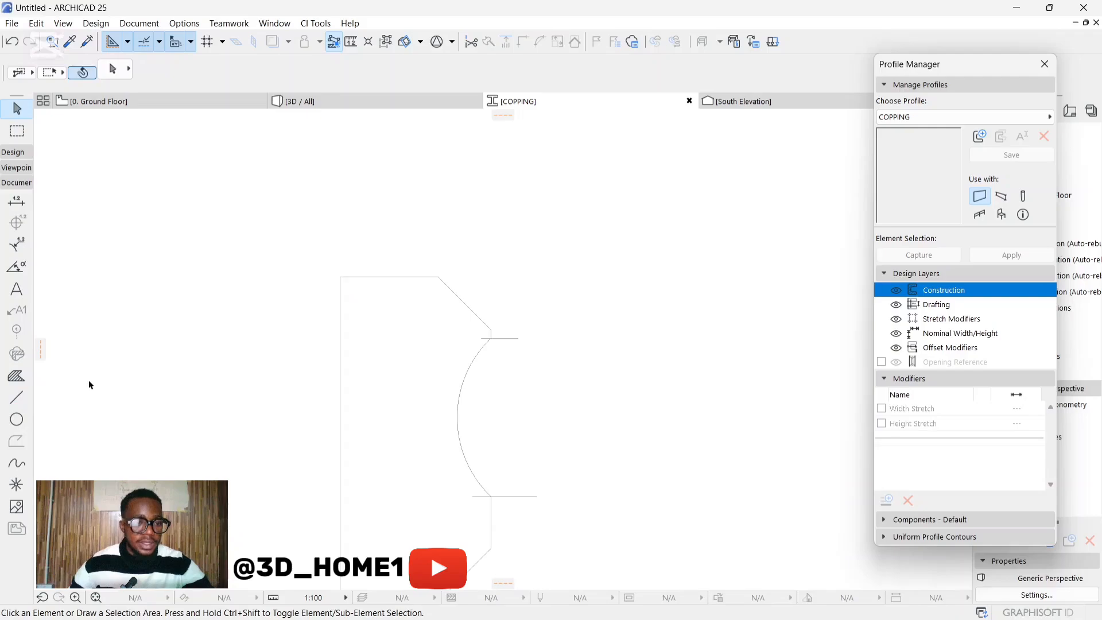
left_click(17, 397)
left_click(378, 278)
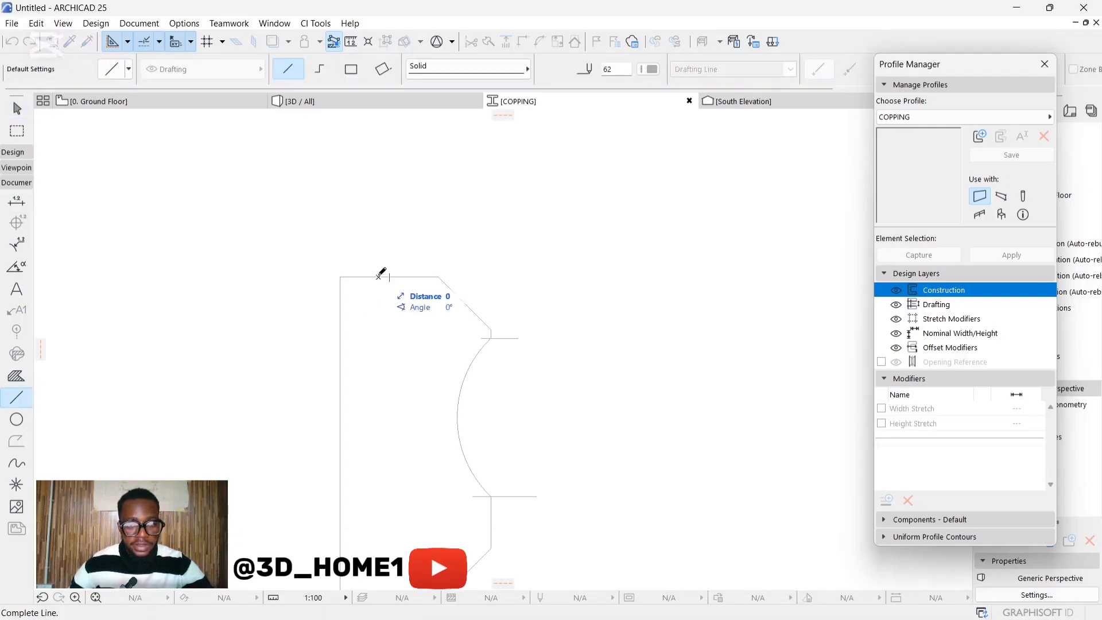
left_click(378, 260)
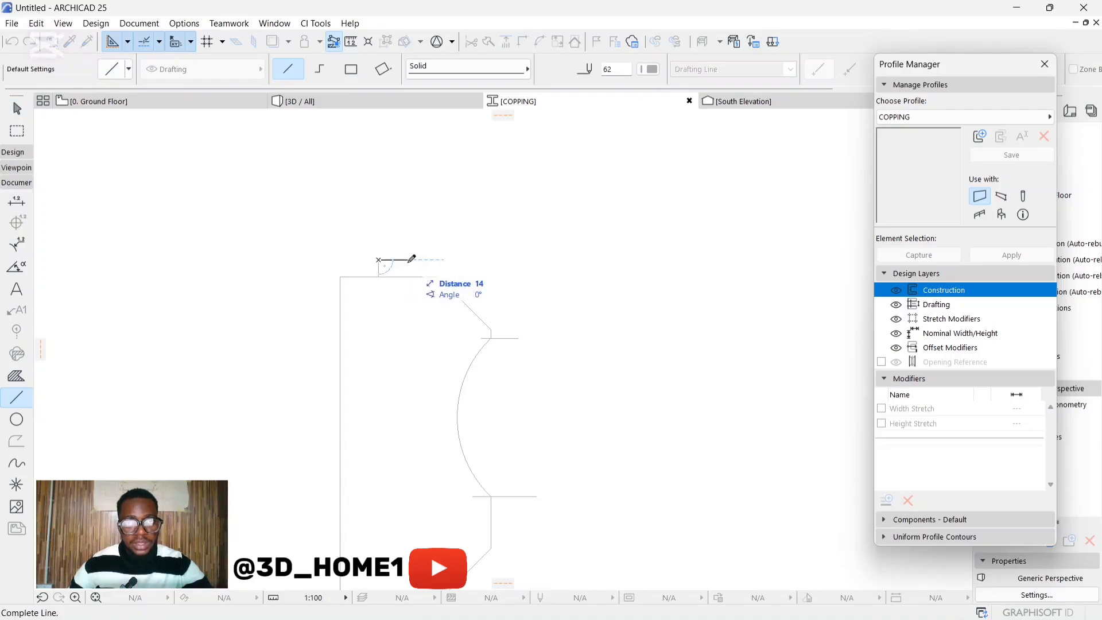
key("Escape")
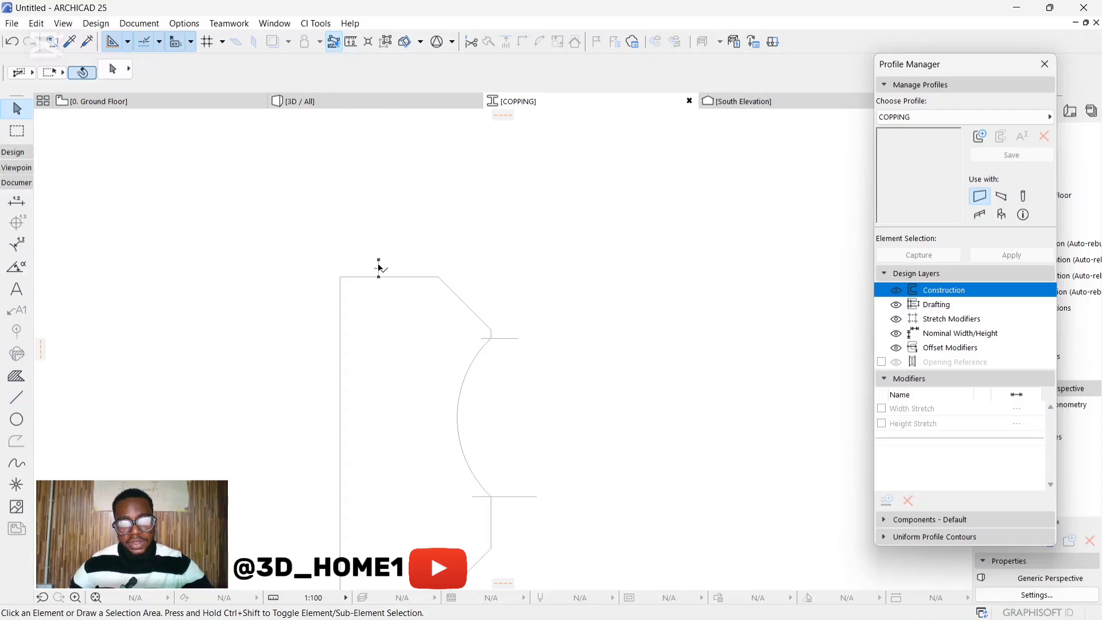
left_click(378, 267)
key("Delete")
Delete the two short horizontal guide lines at the ends of the concave arc
scroll(432, 277, "down", 2)
scroll(472, 303, "up", 2)
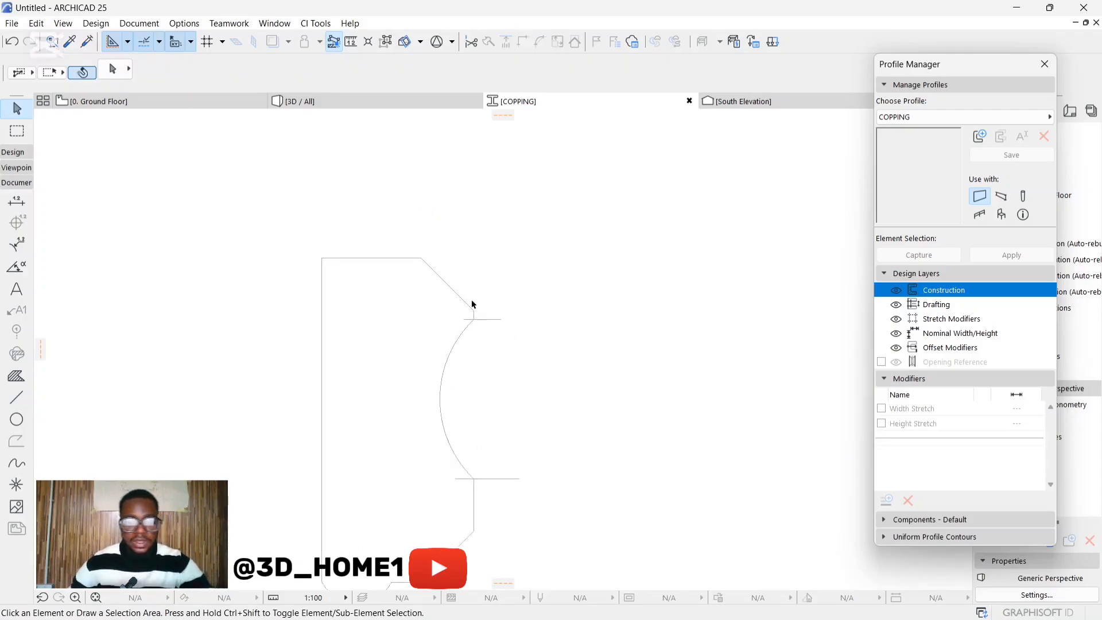
scroll(472, 303, "up", 1)
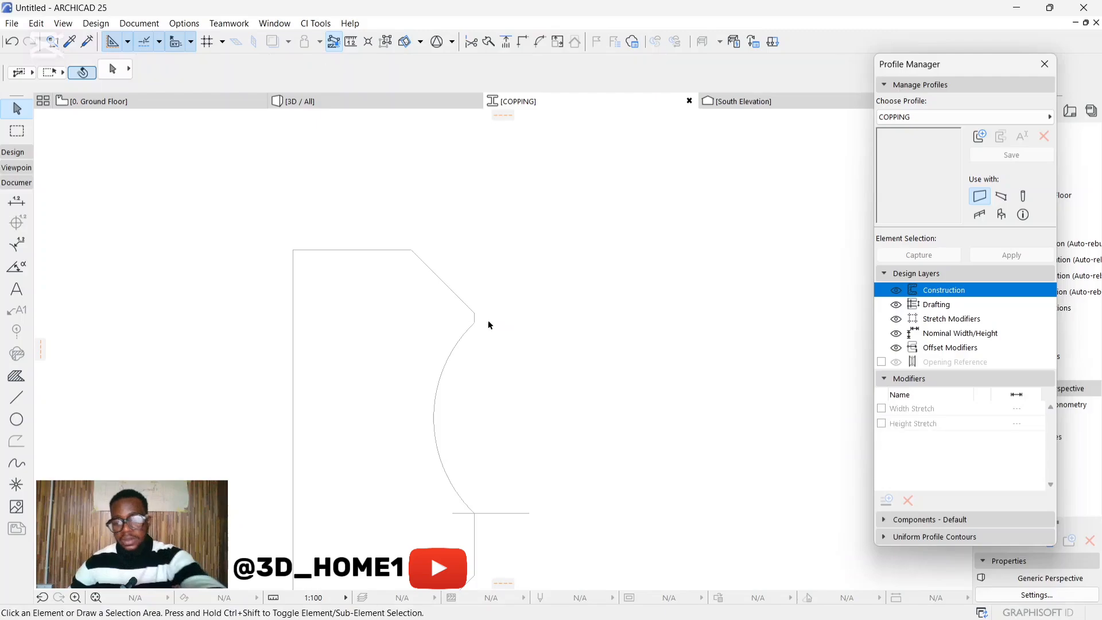
scroll(486, 322, "down", 4)
left_click(505, 407)
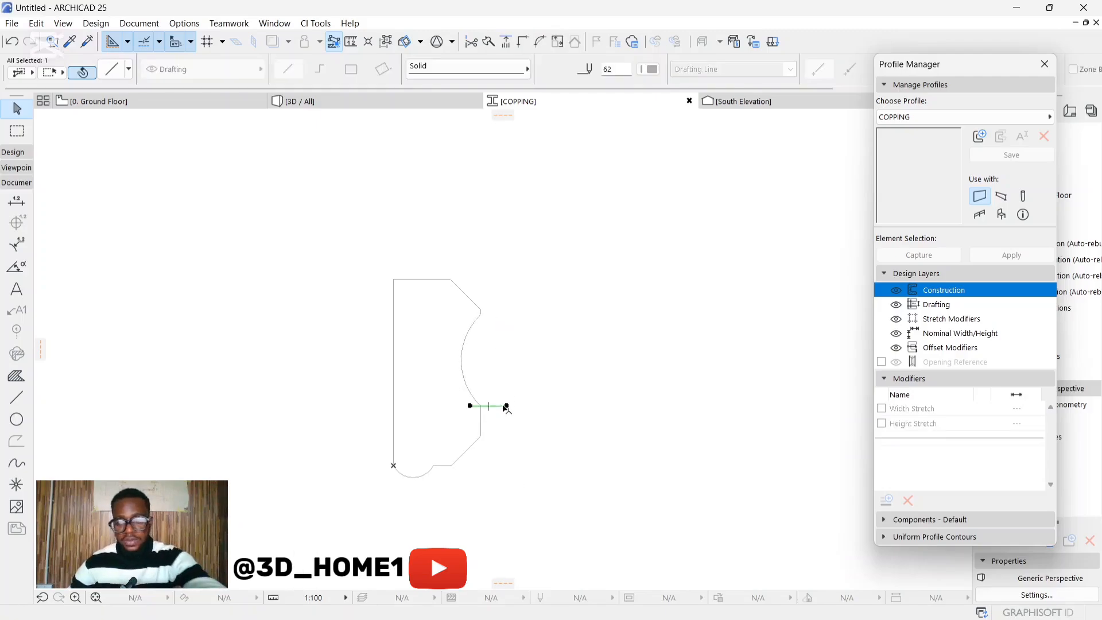
key("Delete")
Deepen the concave arc on the profile's right edge by pulling its midpoint further inward
scroll(460, 418, "up", 2)
left_click(467, 351)
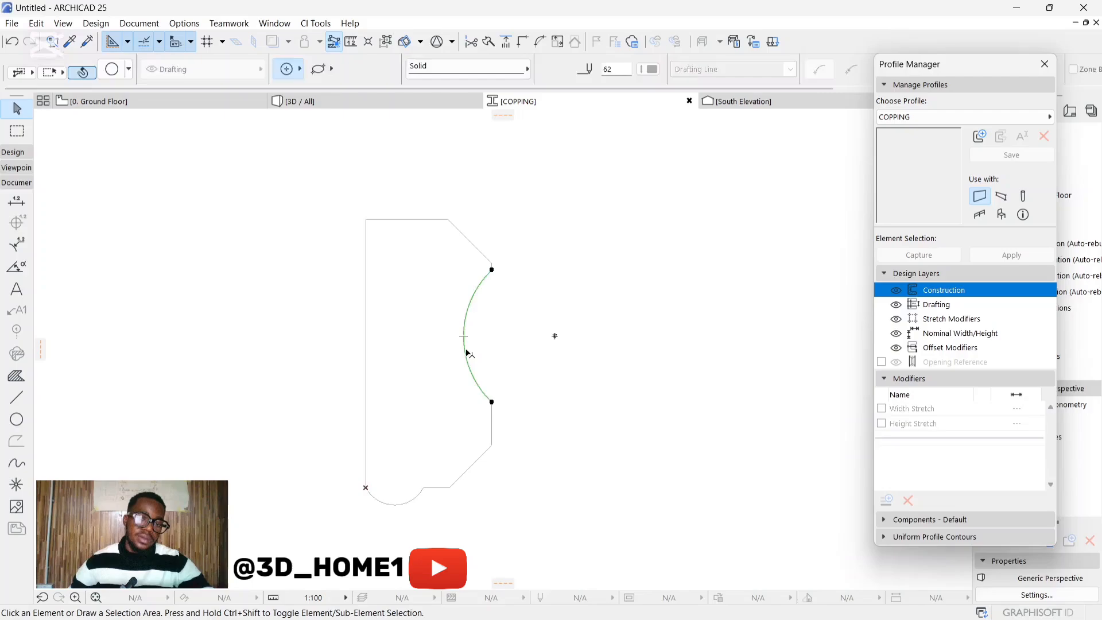
left_click(464, 337)
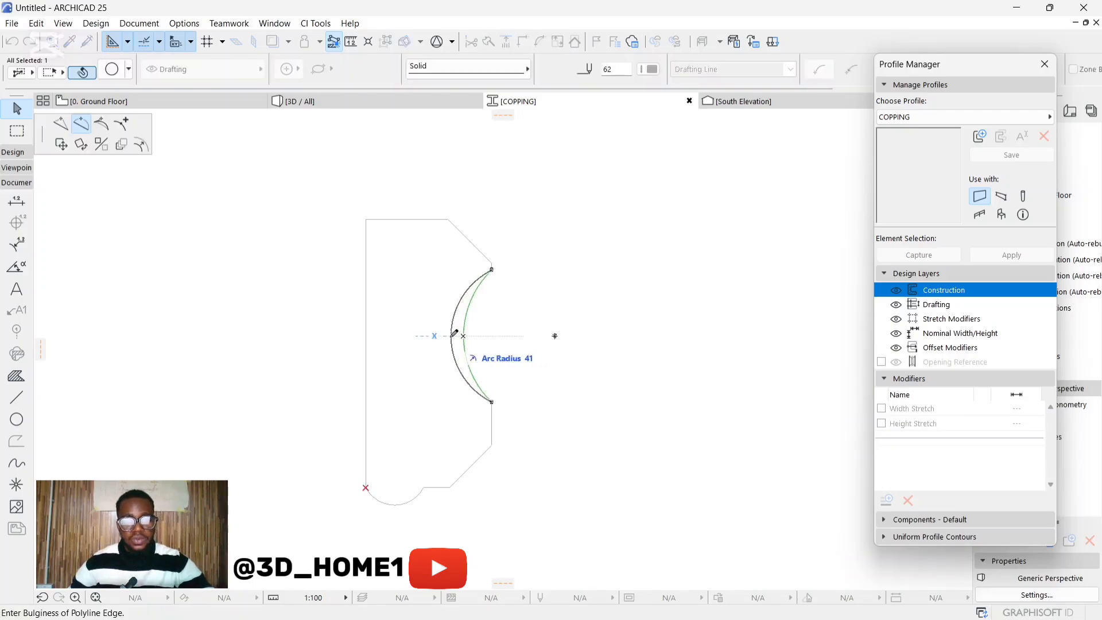
left_click(444, 345)
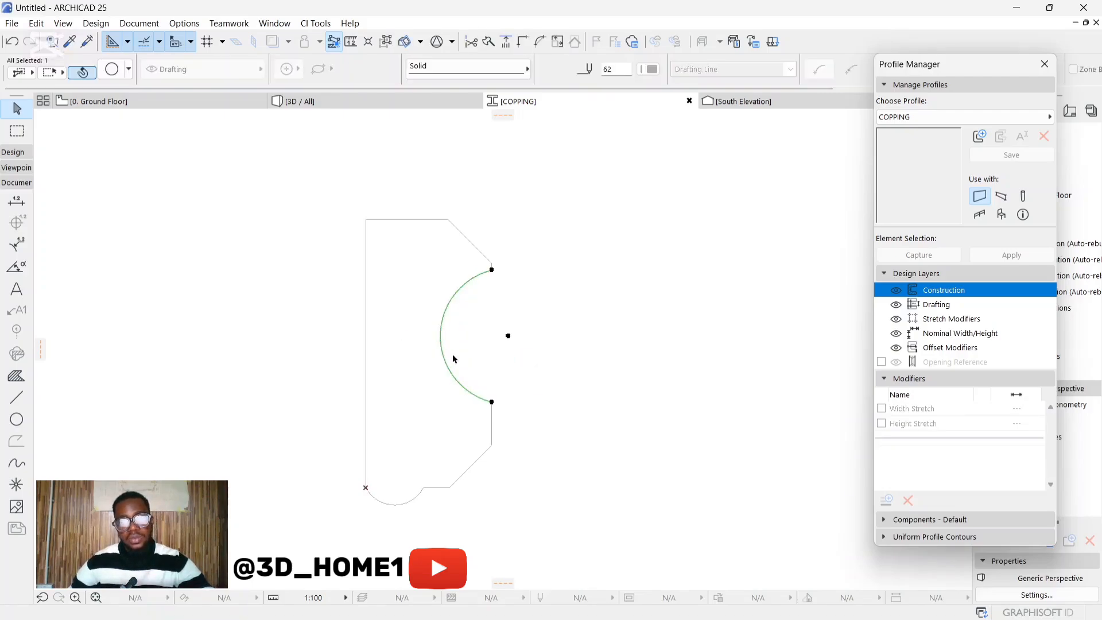
key("Escape")
Fill the closed profile outline with a construction fill using the Fill tool
scroll(504, 364, "down", 5)
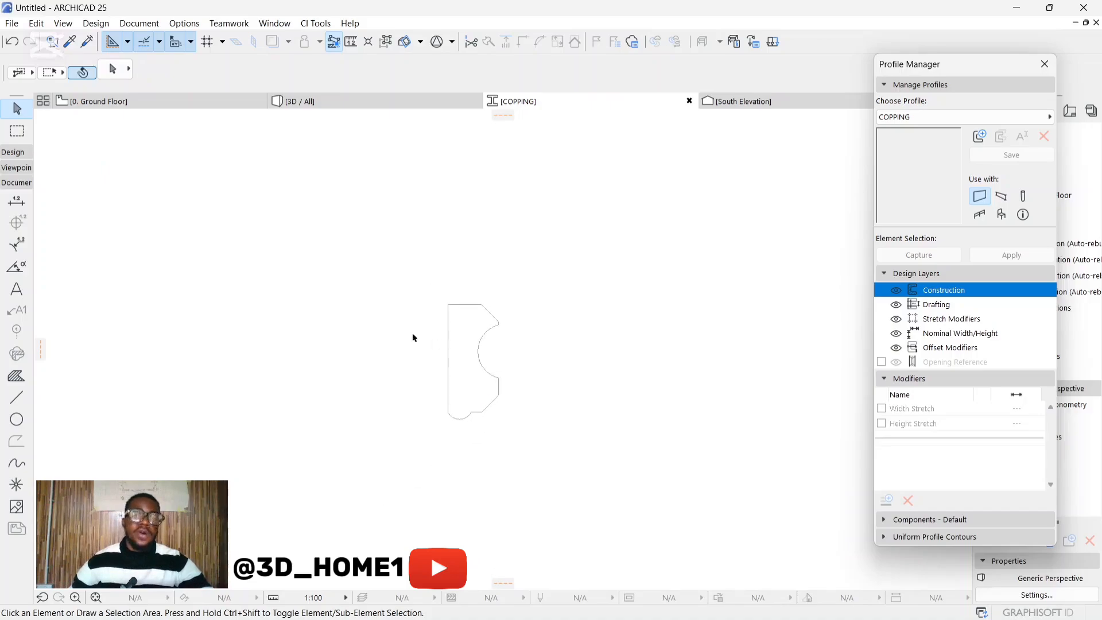
left_click(16, 376)
left_click(460, 364)
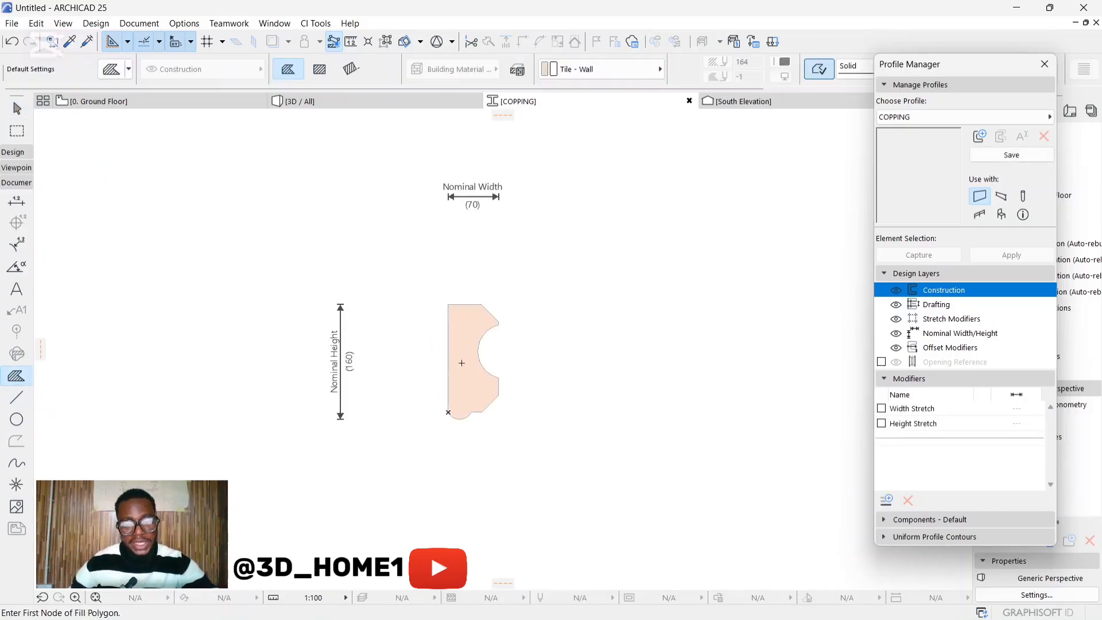
key("Escape")
Set the profile fill's building material to GENERIC - INTERNAL FILLER and save the COPPING profile, closing the Profile Manager
left_click(469, 334)
left_click(602, 68)
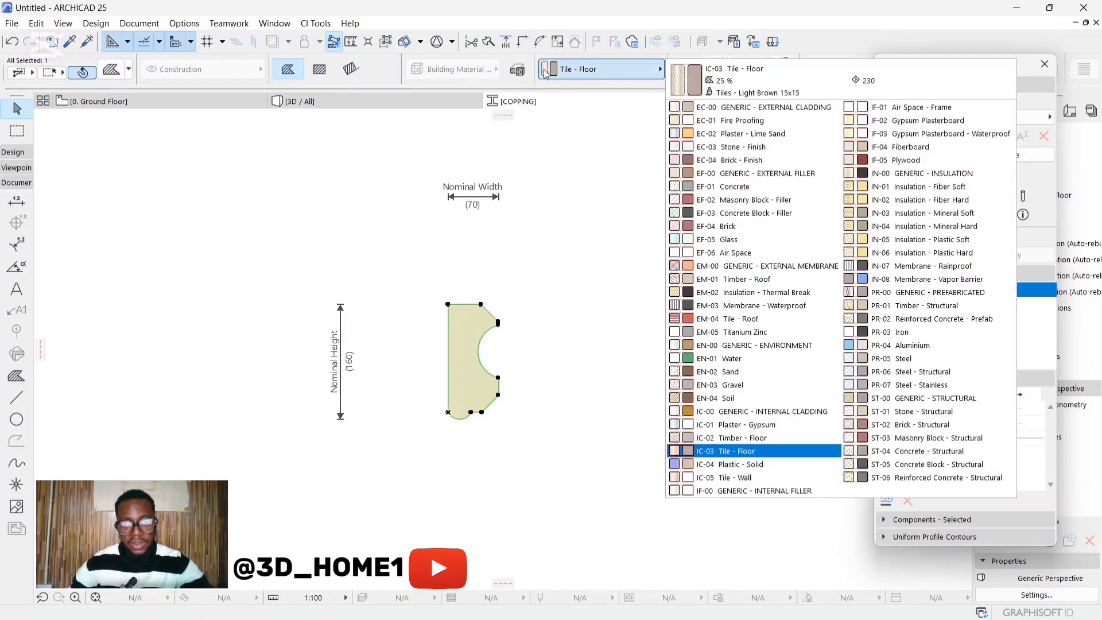
left_click(784, 492)
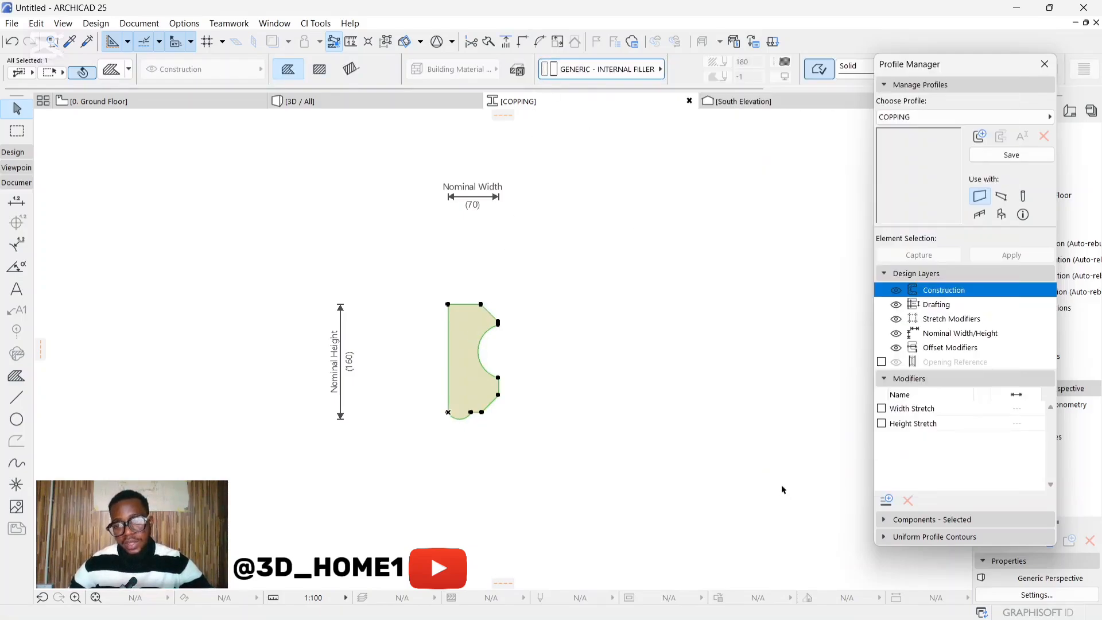
left_click(607, 366)
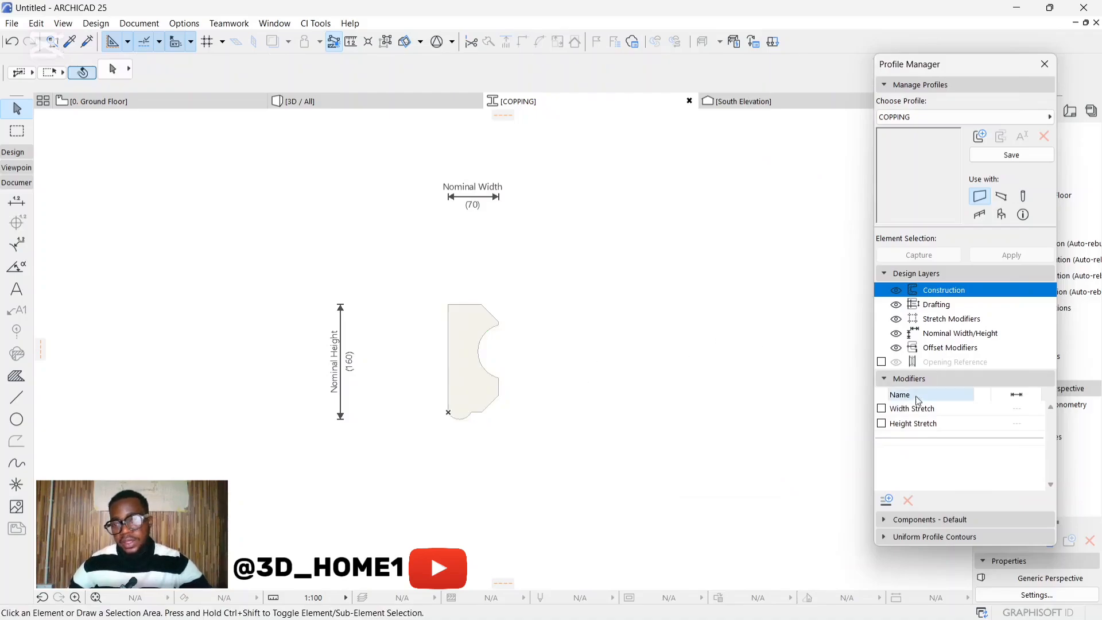
left_click(1011, 155)
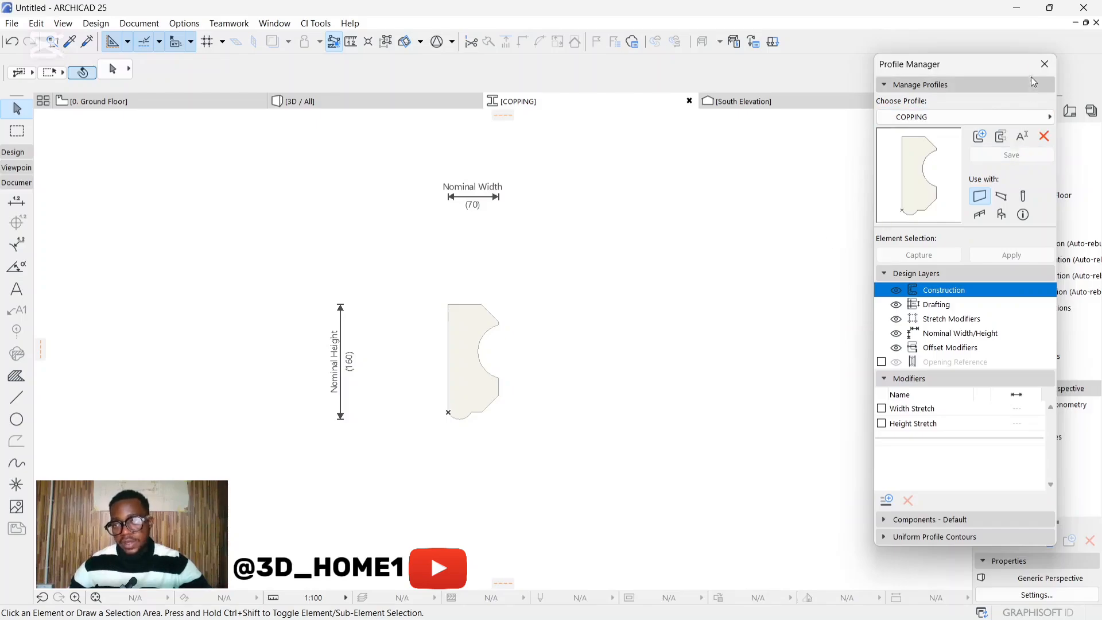
left_click(1045, 63)
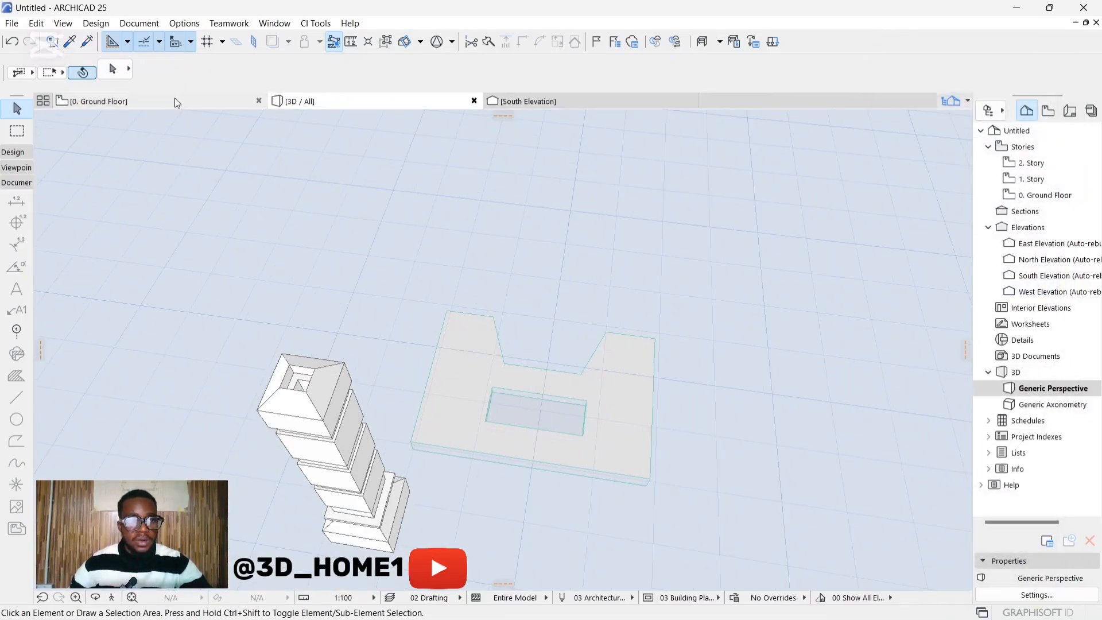
On the Ground Floor plan, set the Wall tool's default structure to the complex profile COPPING
left_click(175, 101)
scroll(510, 381, "down", 2)
scroll(440, 311, "up", 4)
scroll(441, 310, "up", 2)
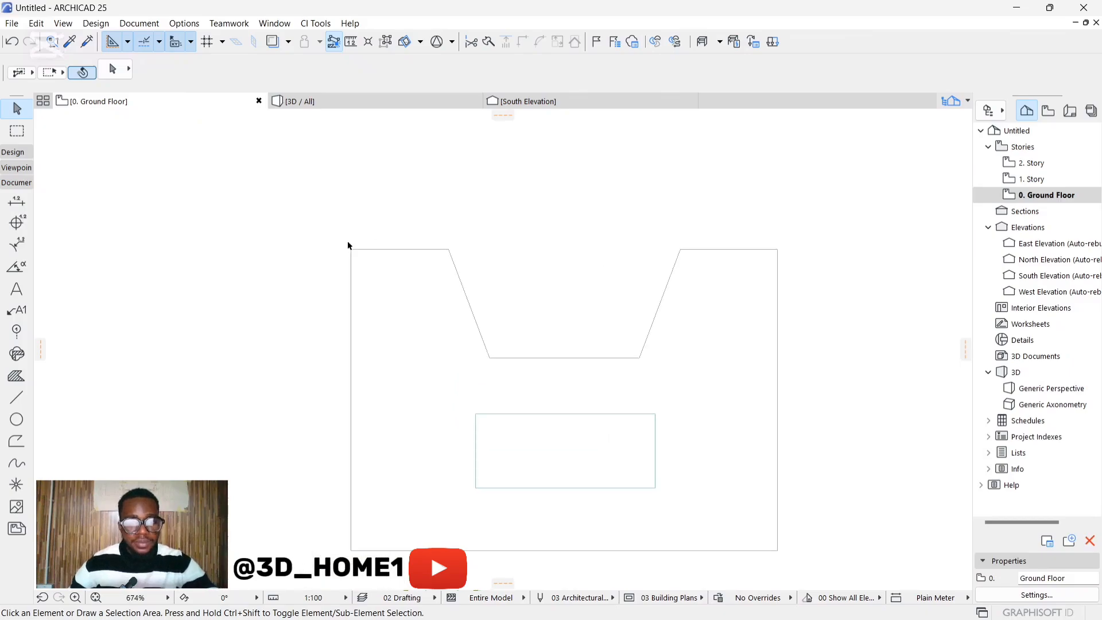
scroll(346, 244, "up", 3)
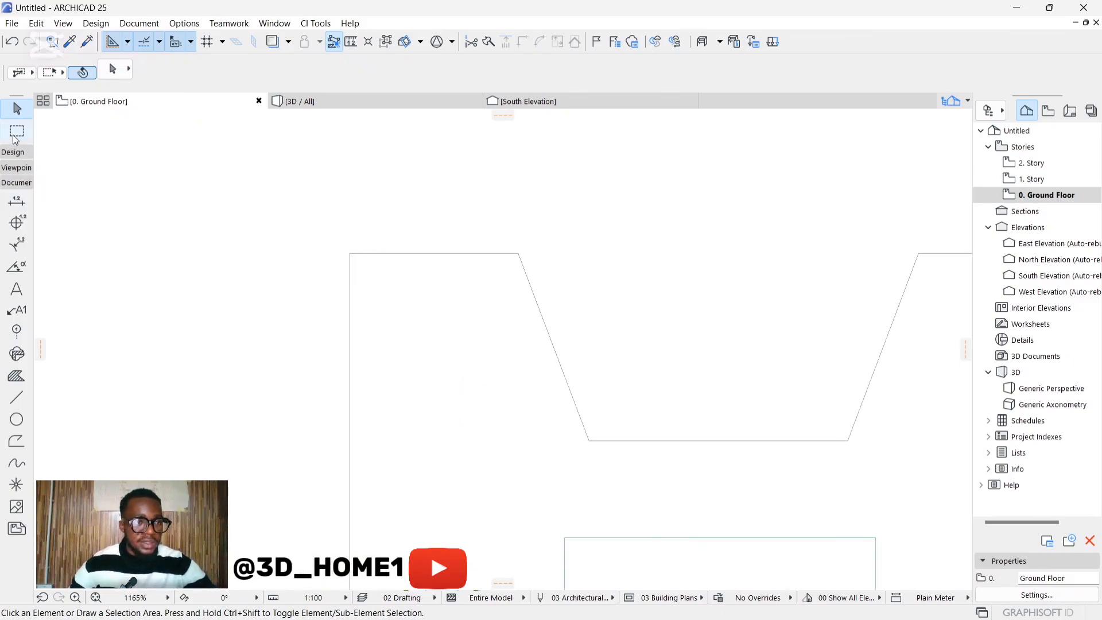
left_click(15, 153)
left_click(13, 173)
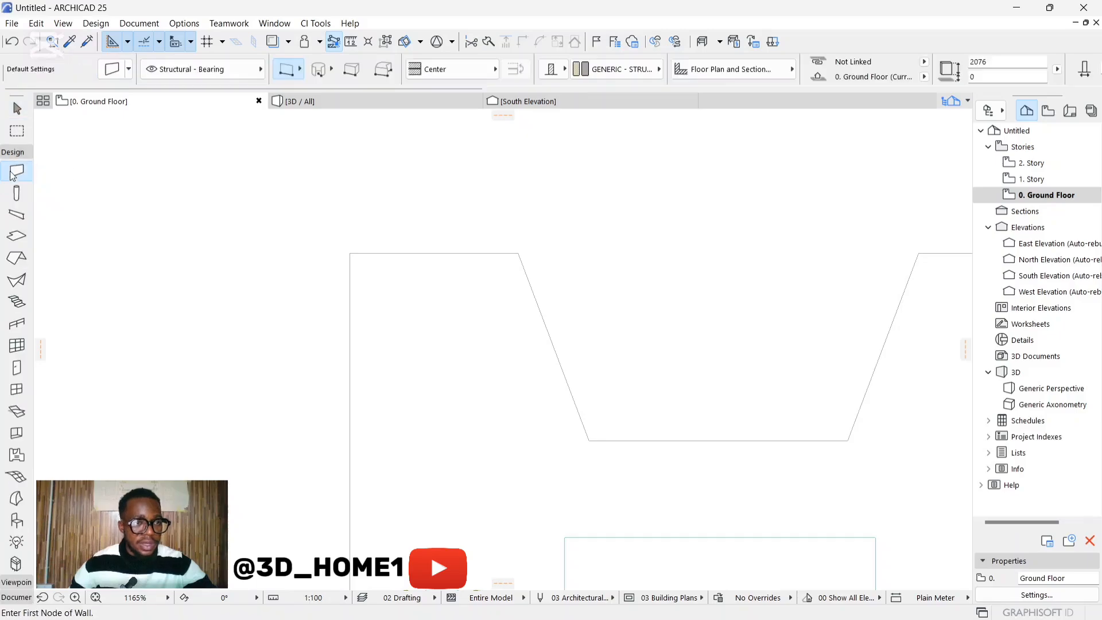
left_click(112, 69)
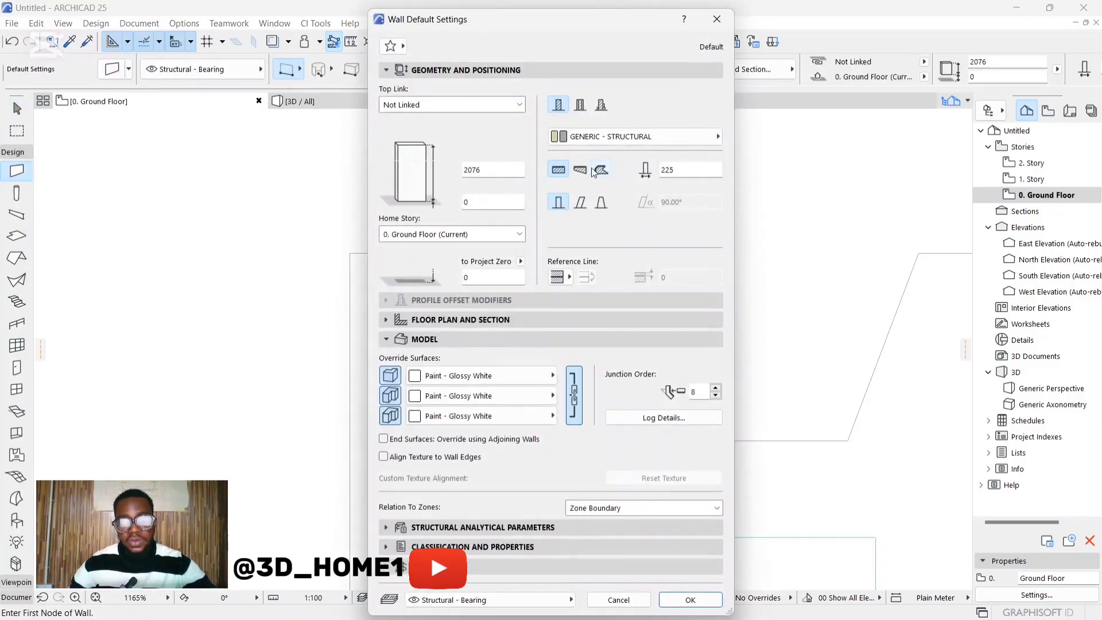
left_click(601, 105)
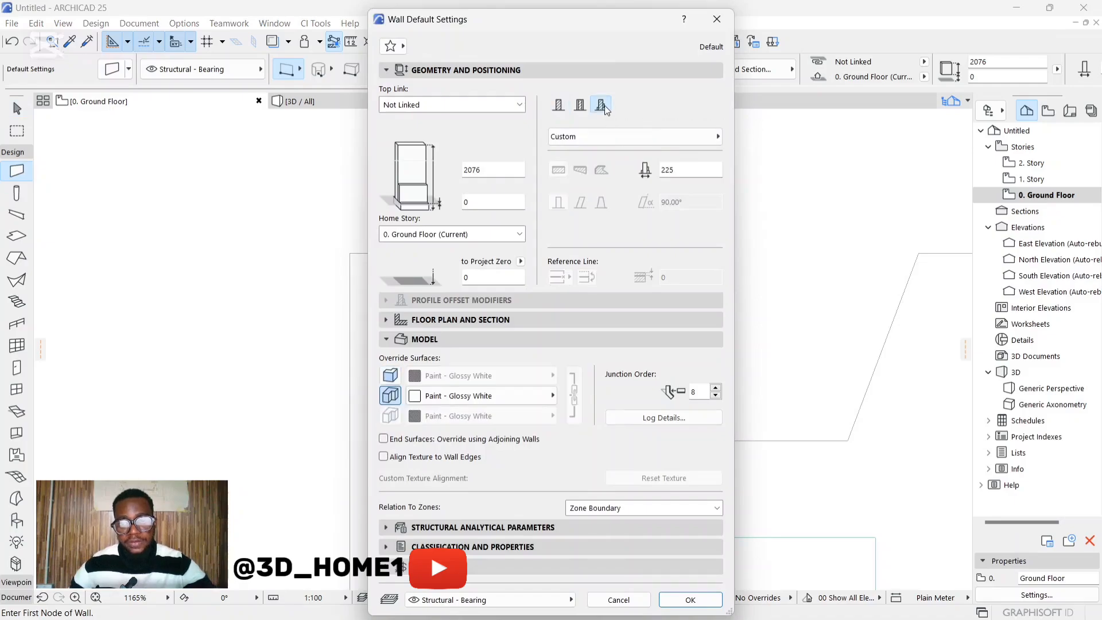
left_click(611, 139)
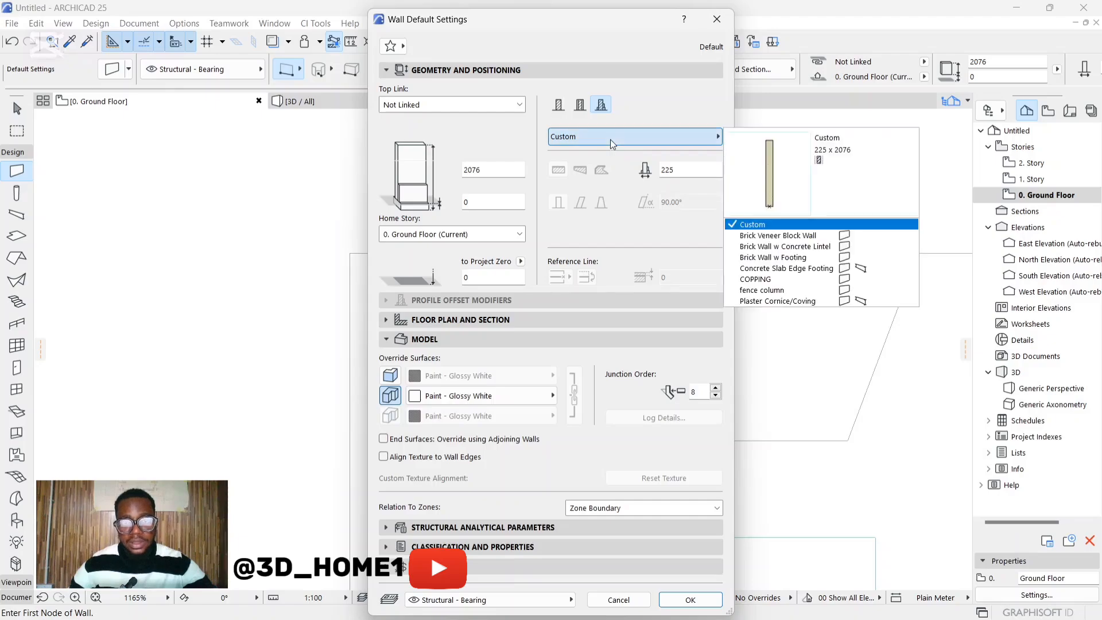
left_click(772, 280)
left_click(691, 599)
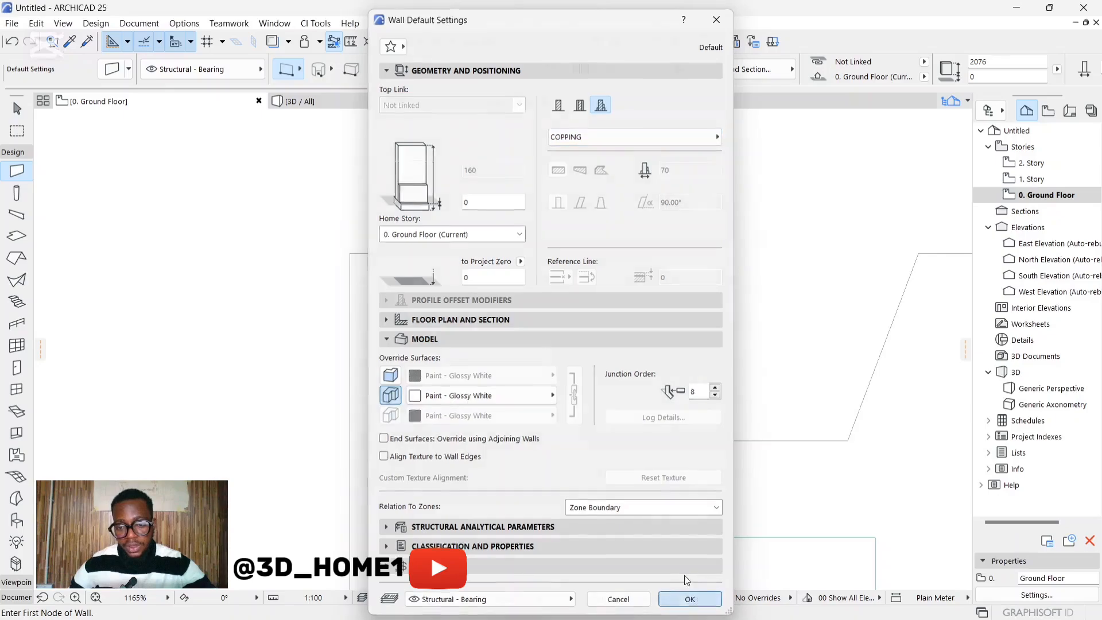
Begin a COPPING wall at the slab's upper-left corner and switch the wall geometry method to Chained
scroll(338, 253, "up", 3)
left_click(314, 253)
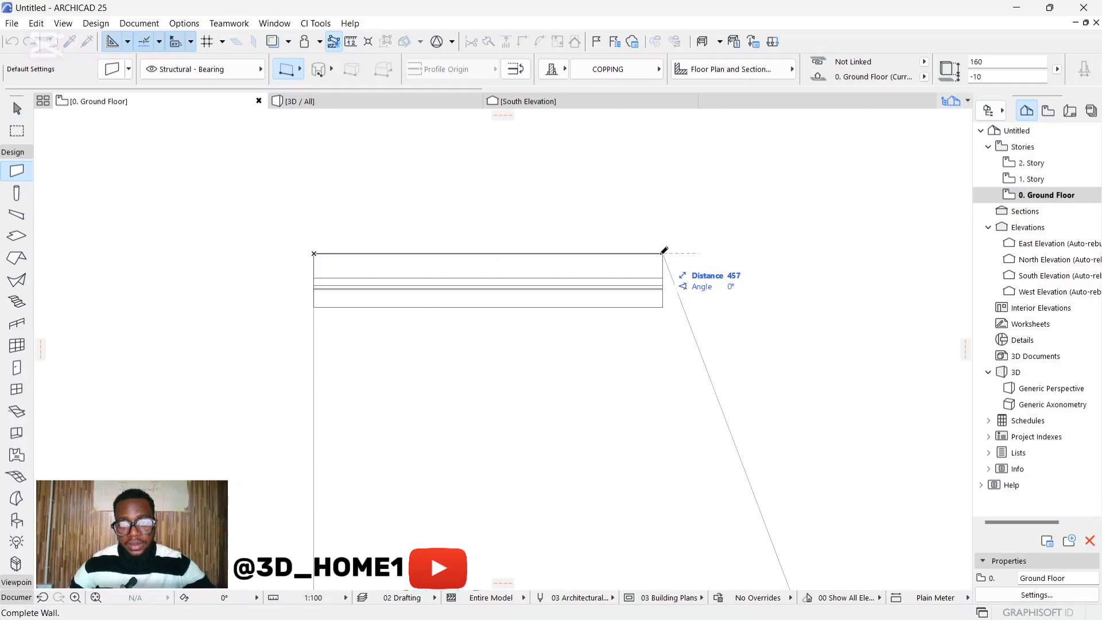
left_click(301, 67)
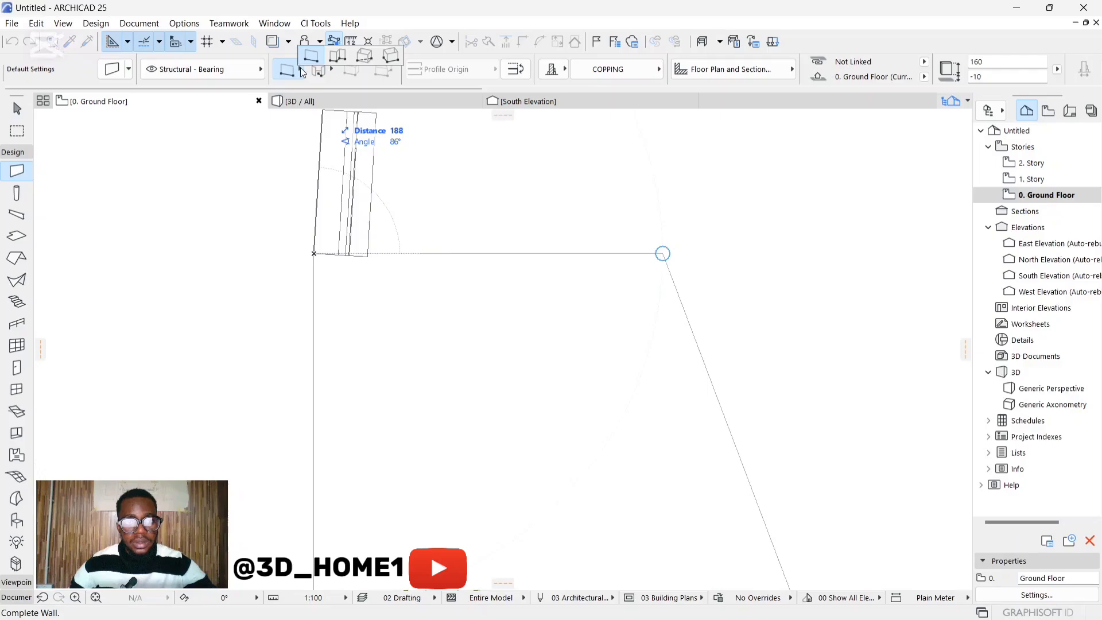
left_click(337, 55)
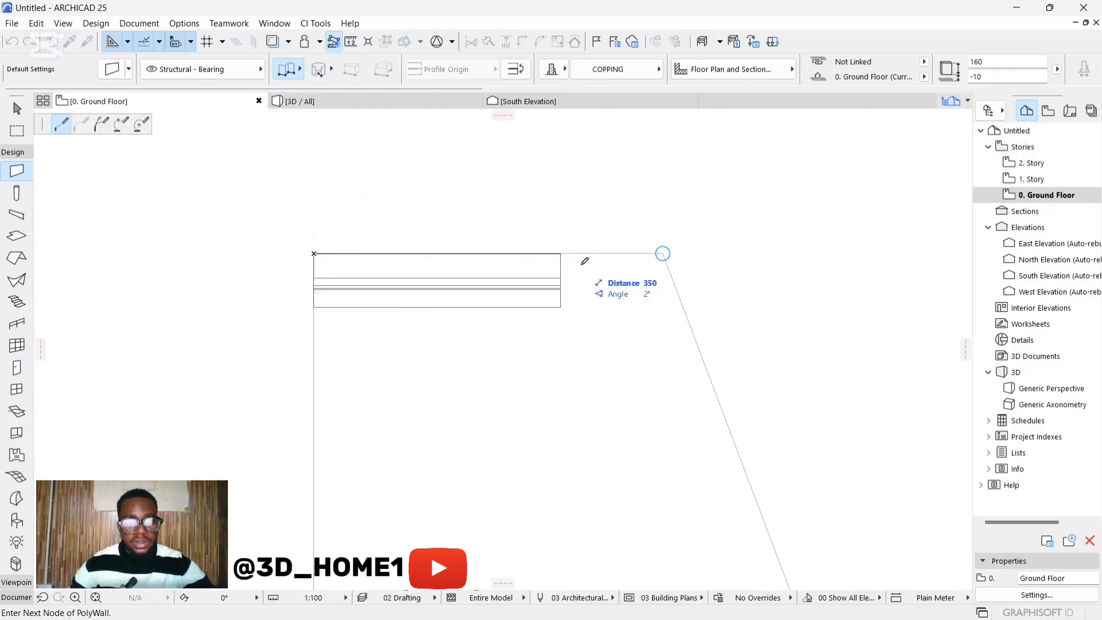
left_click(663, 253)
scroll(547, 317, "down", 1)
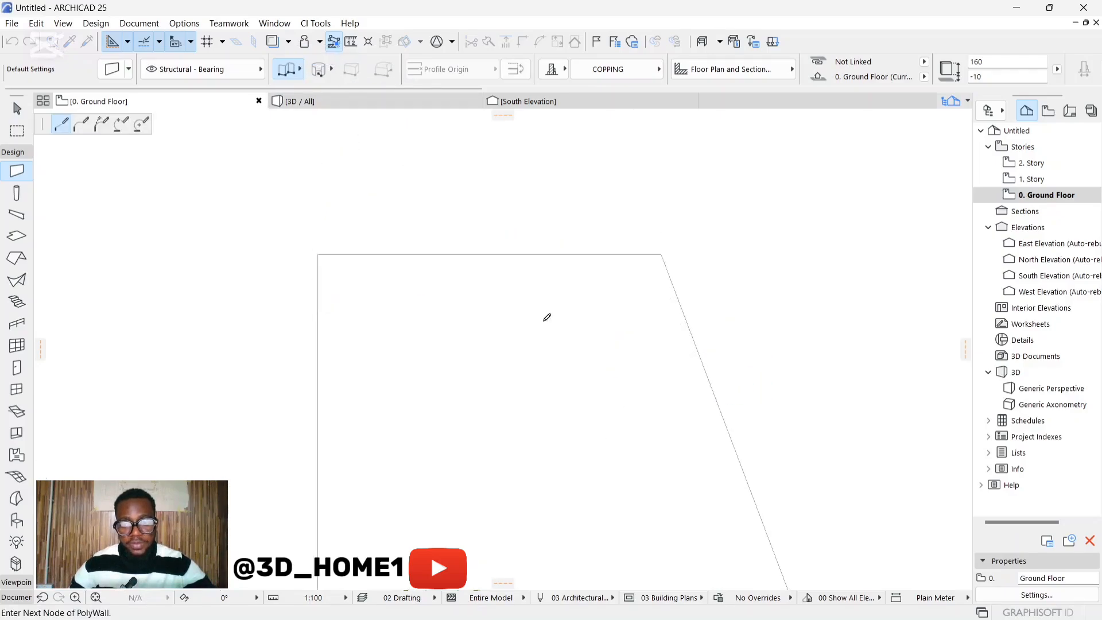
scroll(547, 317, "down", 2)
scroll(605, 386, "up", 1)
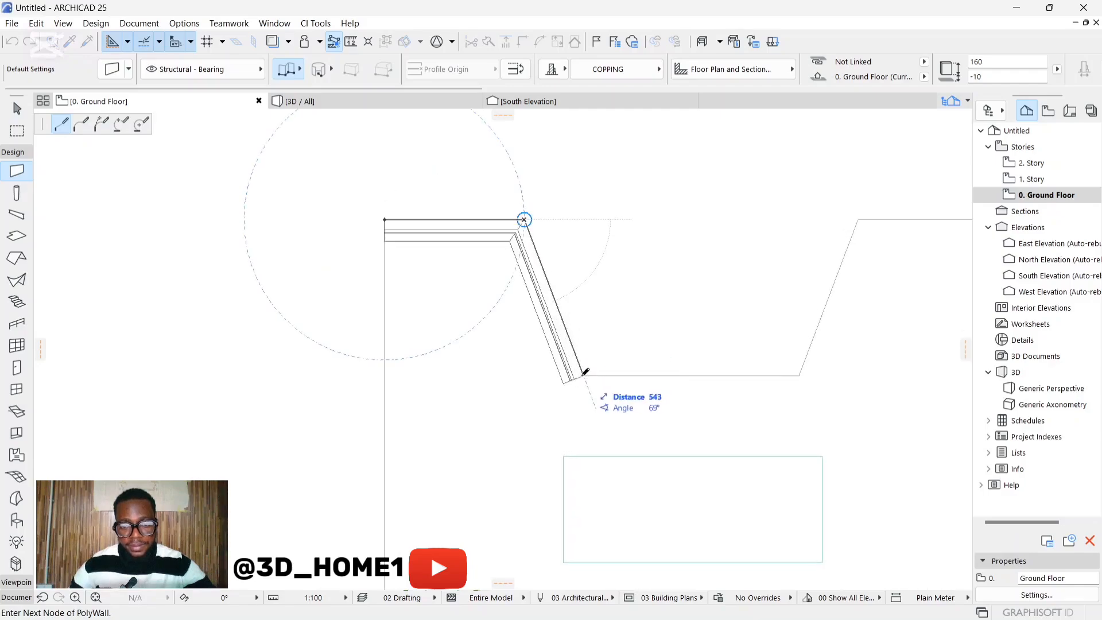
left_click(586, 372)
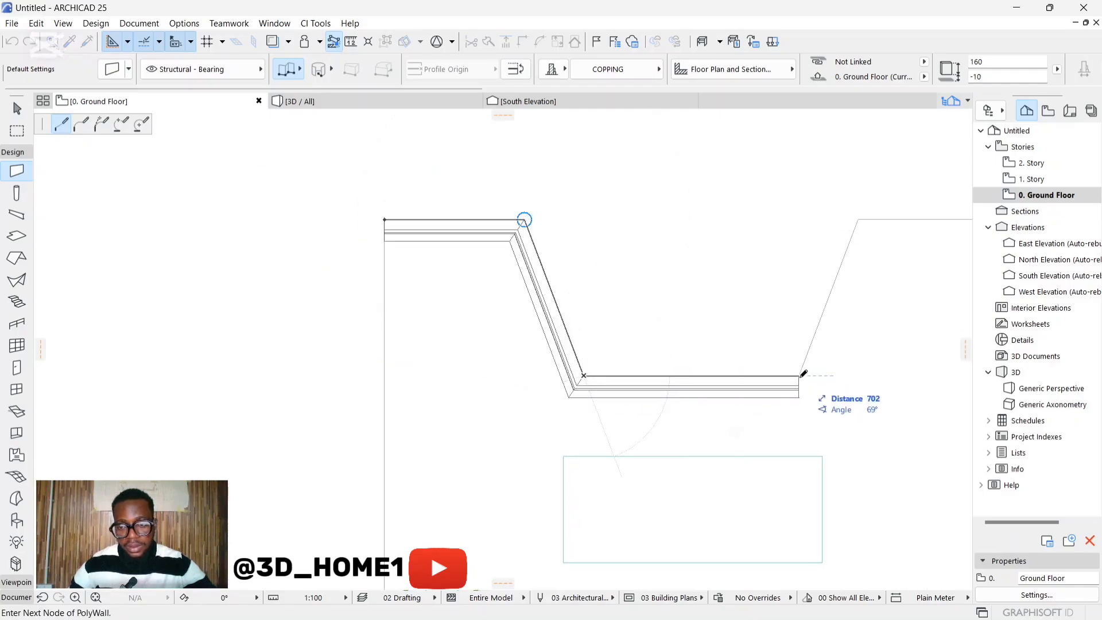
scroll(278, 403, "down", 1)
scroll(278, 404, "down", 2)
scroll(572, 318, "up", 2)
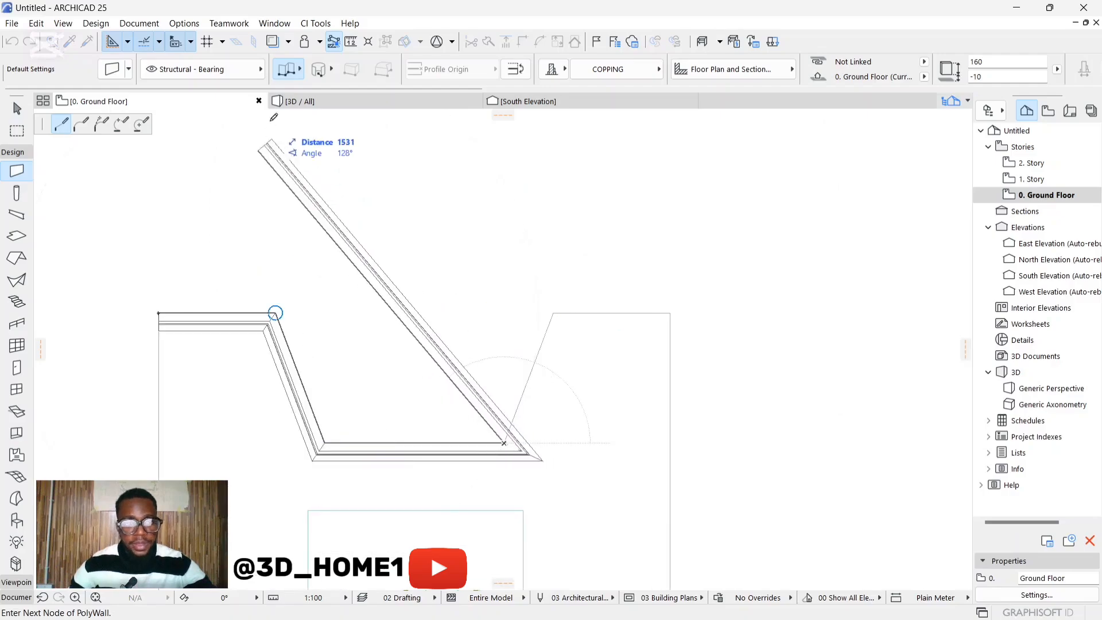
left_click(297, 70)
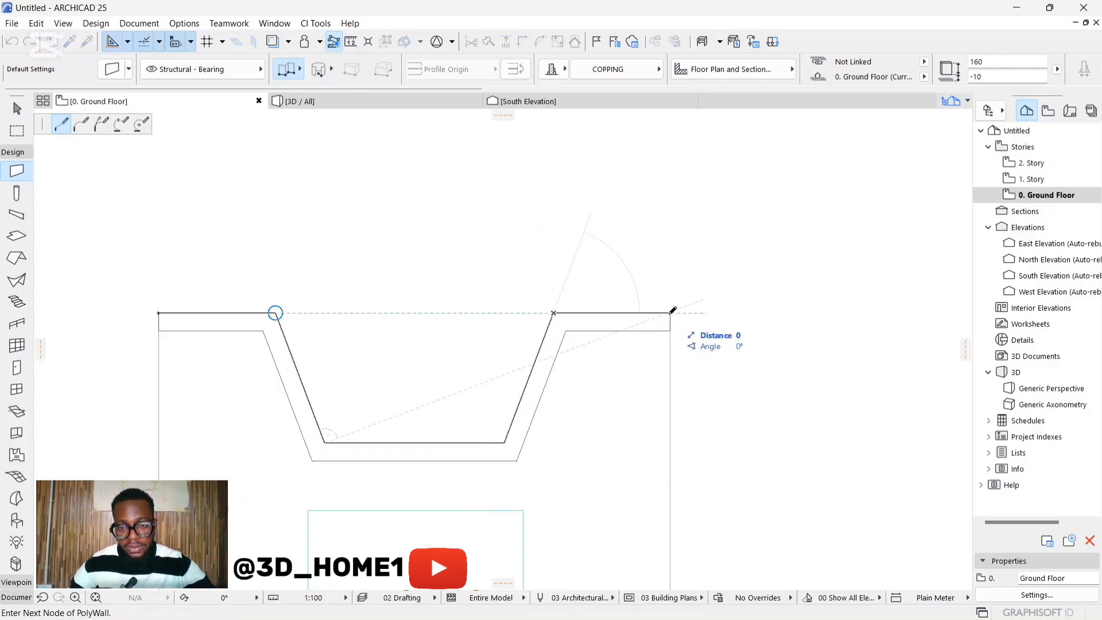
key("Escape")
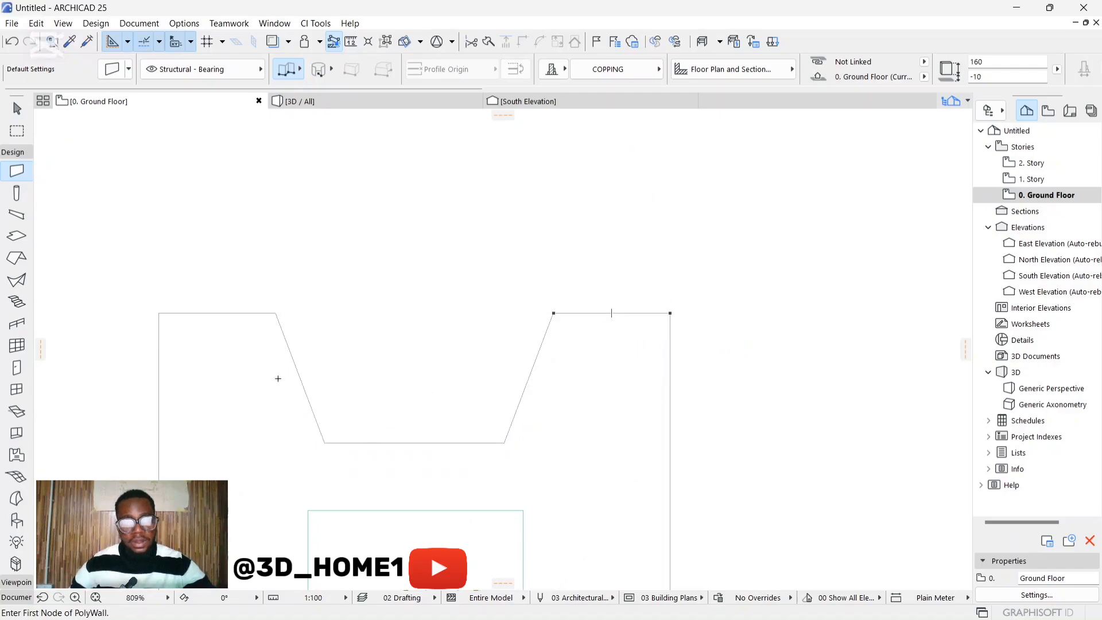
key("Escape")
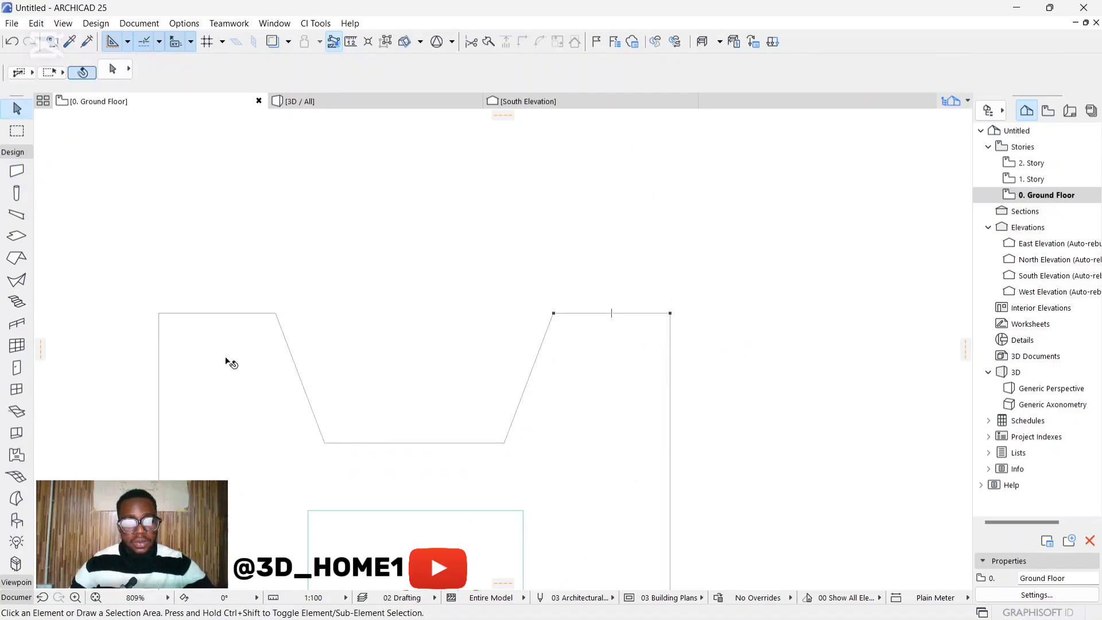
Trace a chained COPPING wall along the slab's notched upper edge, from its upper-left corner through each notch corner to its upper-right corner
left_click(17, 171)
left_click(159, 313)
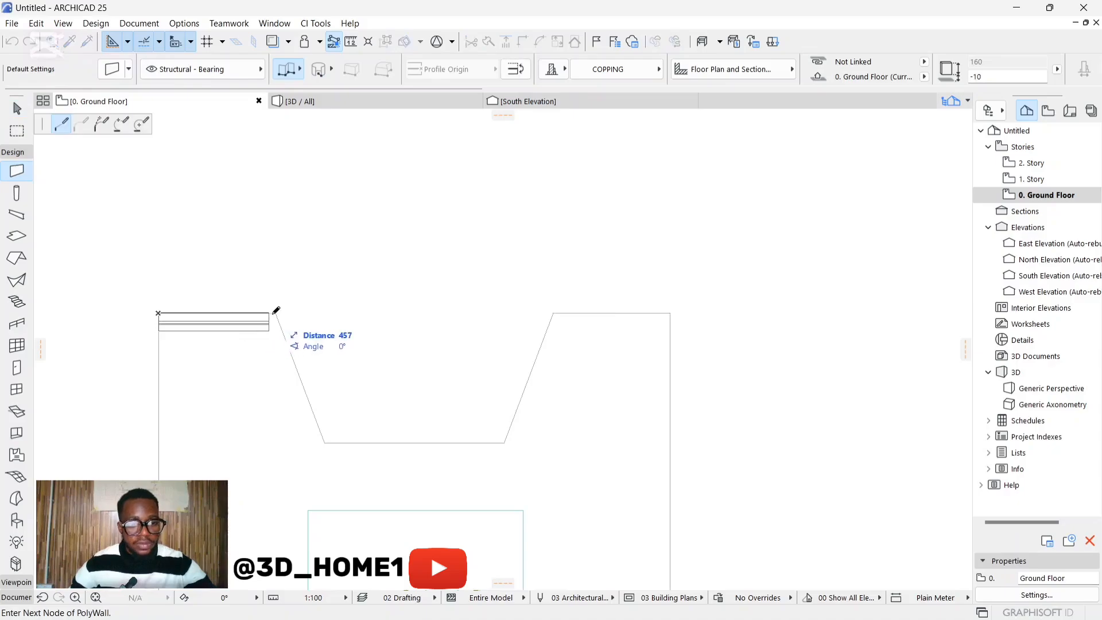
left_click(324, 443)
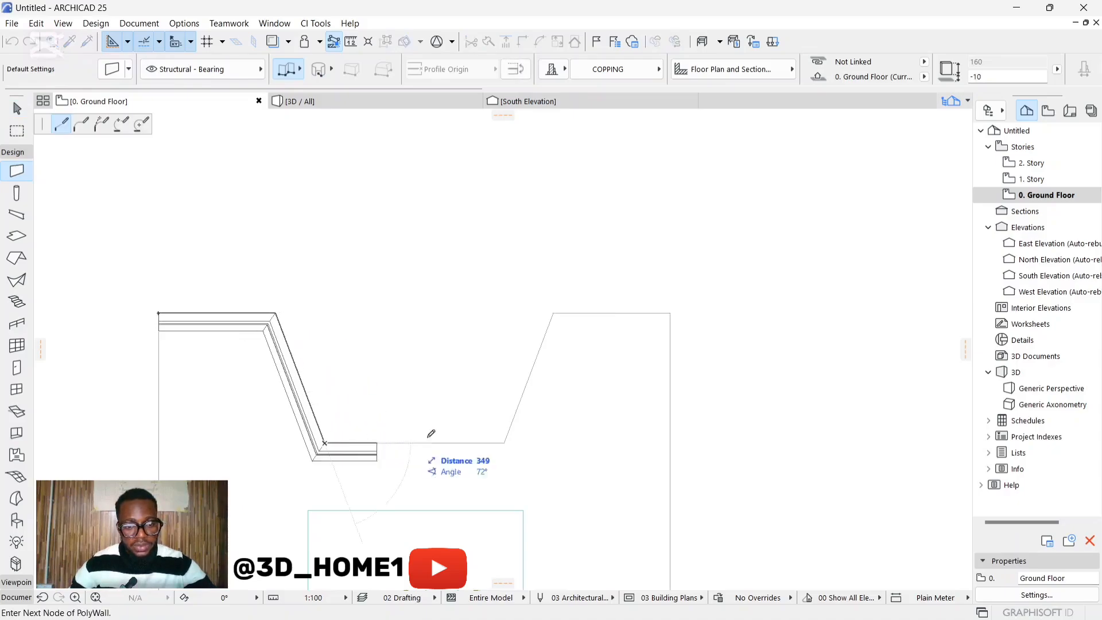
left_click(505, 442)
left_click(552, 313)
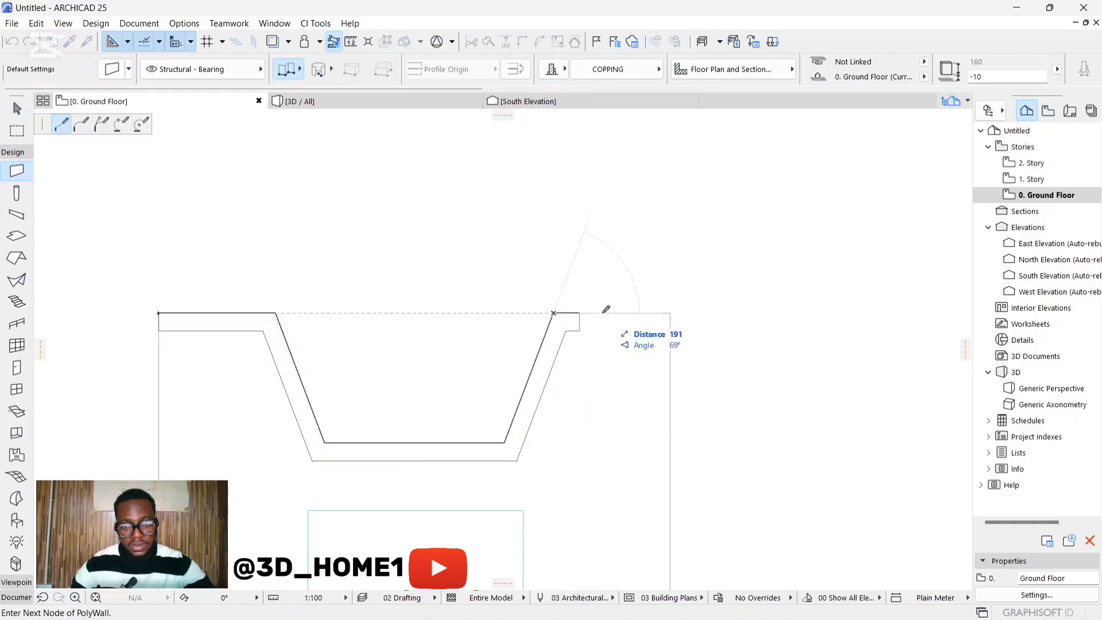
right_click(672, 310)
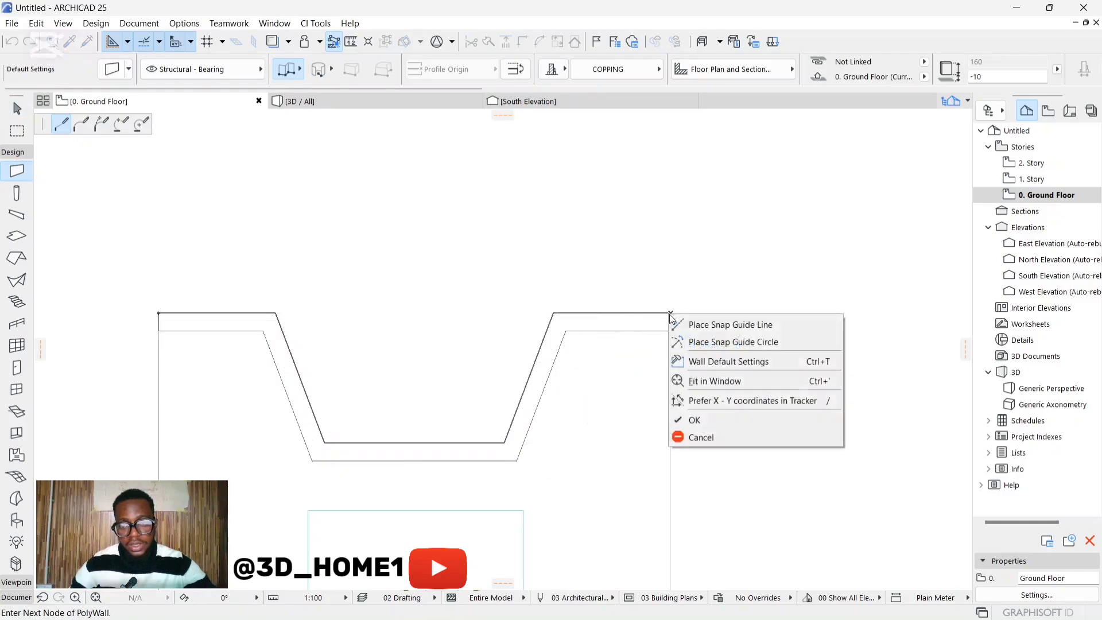
left_click(701, 422)
key("Escape")
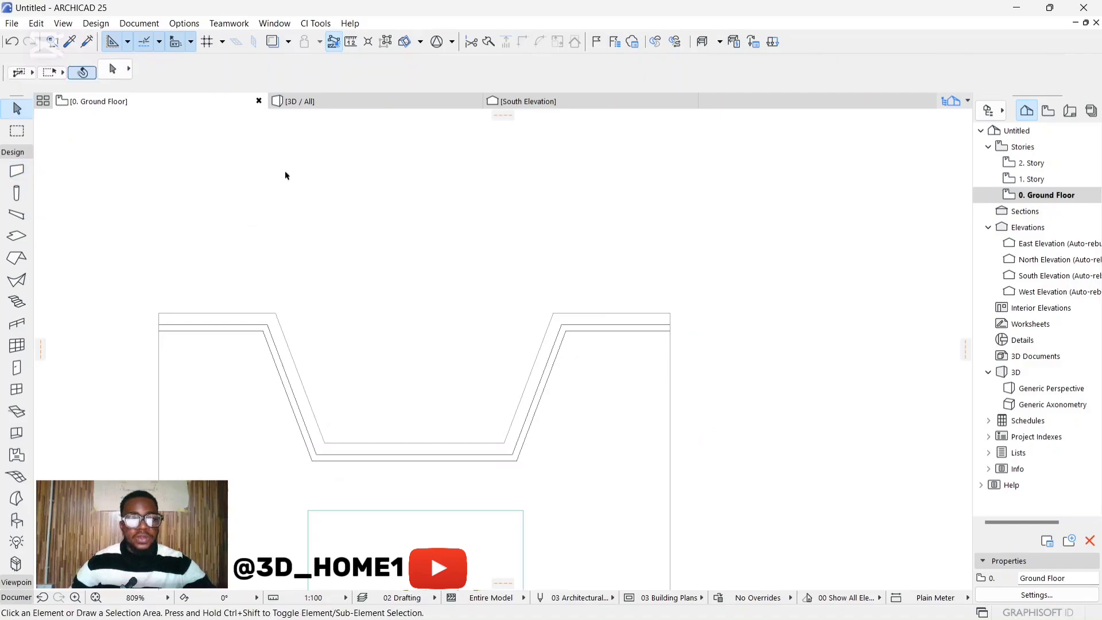
Examine the coping walls in 3D, checking the moulded profile and the mitred corners along the slab edge from several angles
left_click(333, 103)
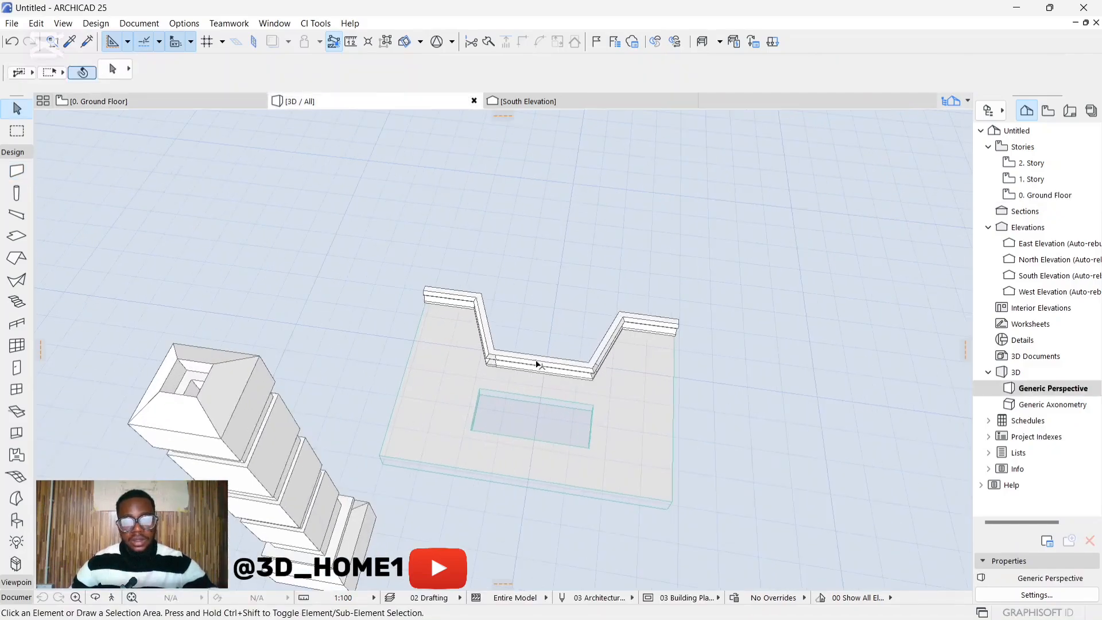
scroll(539, 364, "up", 5)
scroll(529, 364, "down", 4)
scroll(494, 353, "up", 2)
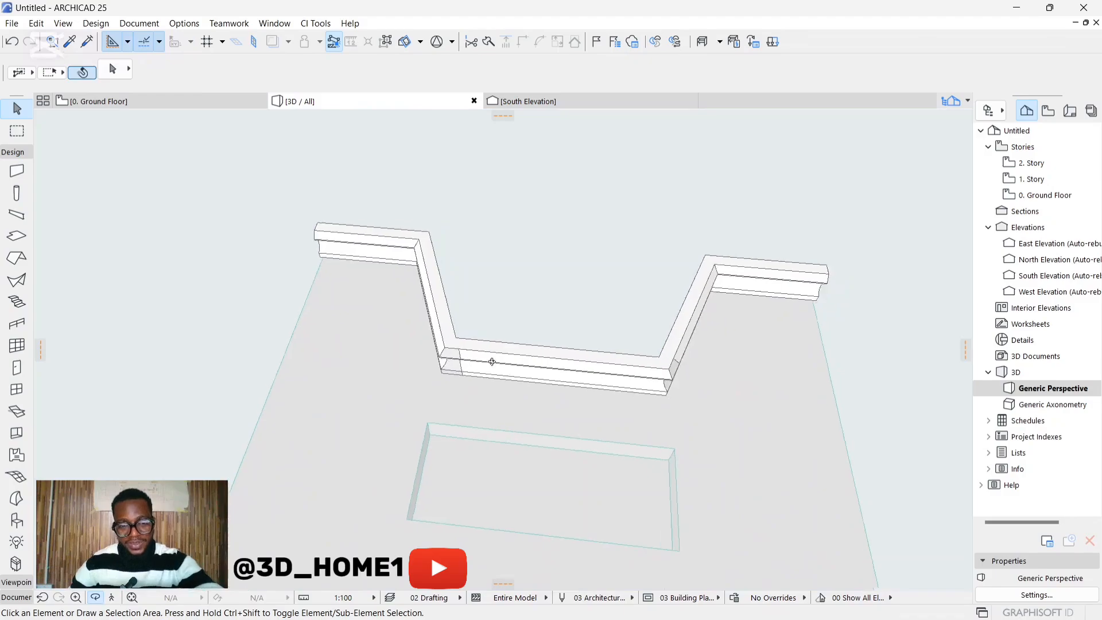
middle_click_drag(492, 362, 453, 396, "shift")
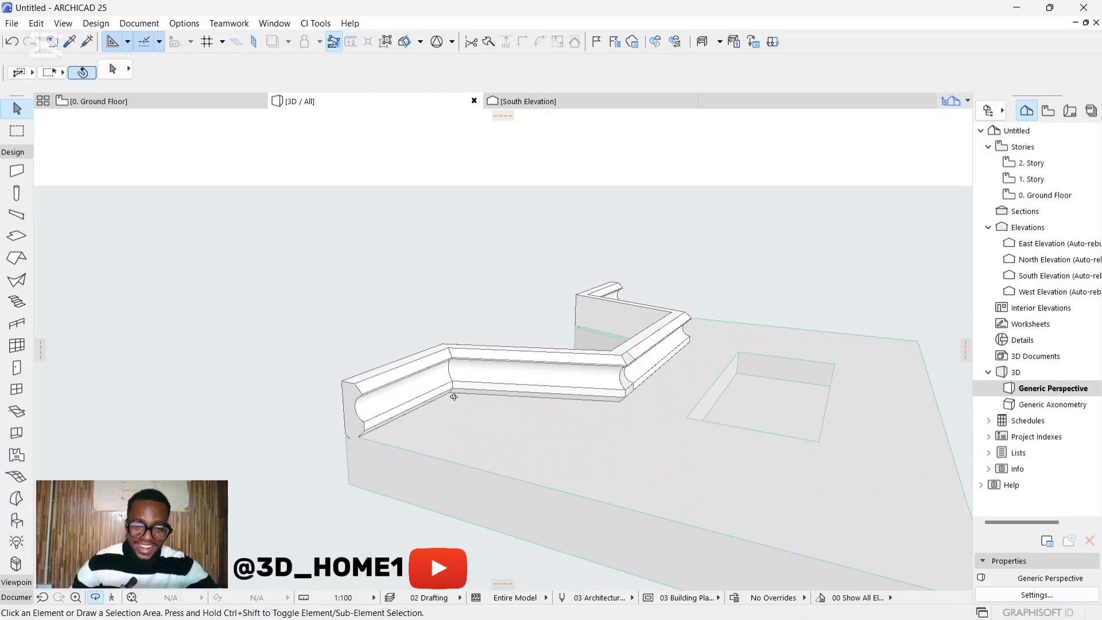
scroll(412, 410, "up", 5)
scroll(414, 408, "down", 8)
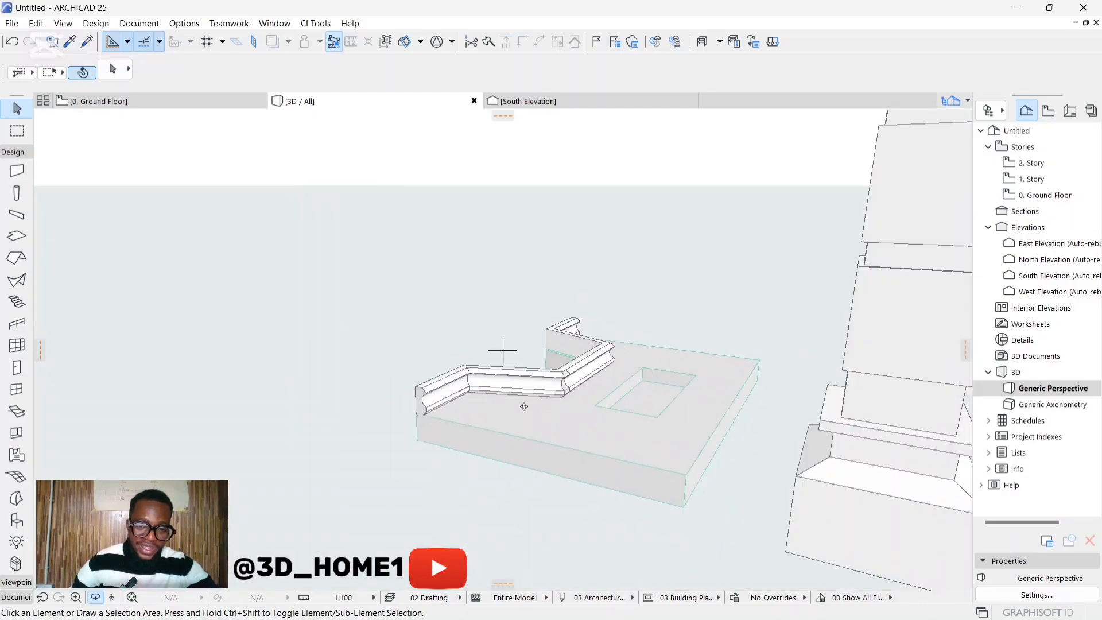
middle_click_drag(562, 418, 551, 376, "shift")
scroll(640, 295, "up", 6)
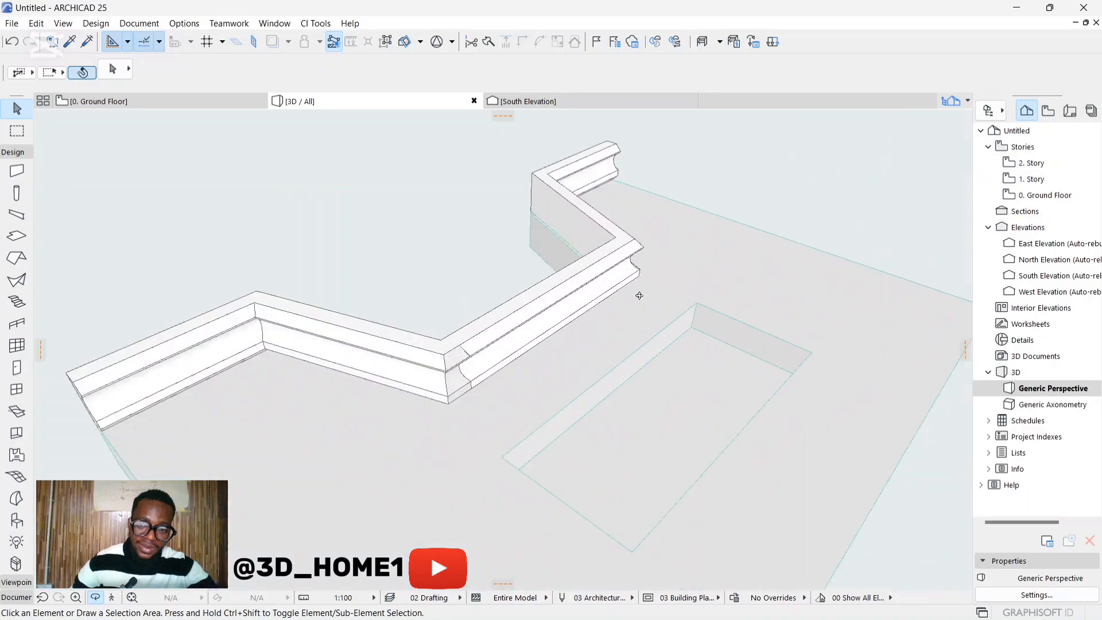
middle_click_drag(601, 404, 374, 369, "shift")
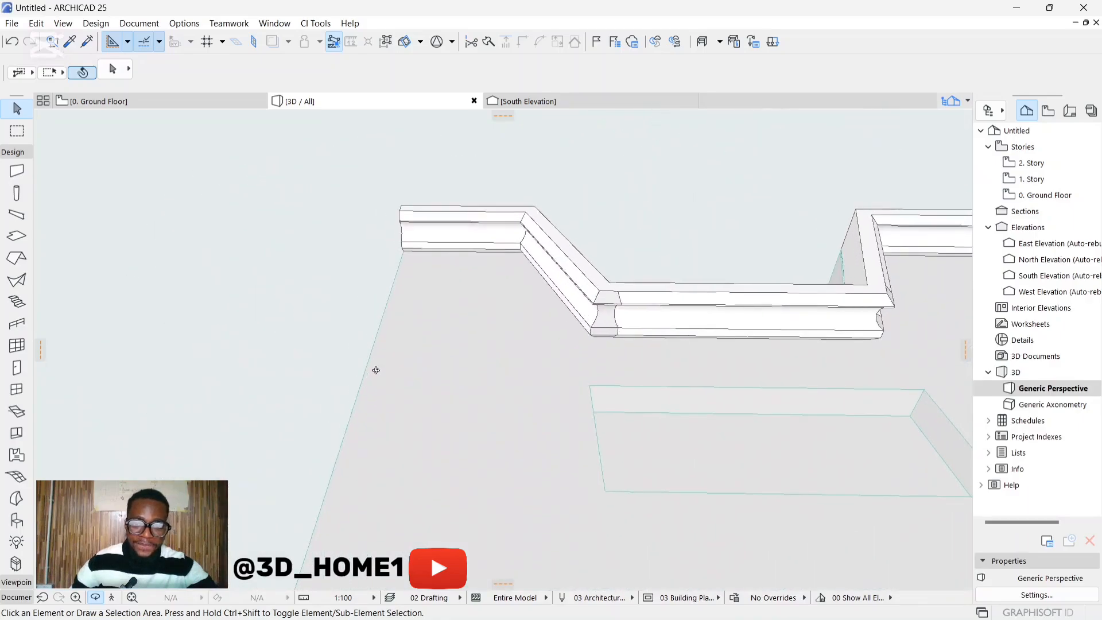
scroll(649, 296, "up", 3)
scroll(649, 297, "up", 1)
Select all the coping walls and load the COPPING profile for editing in the Profile Manager
key("ctrl+a")
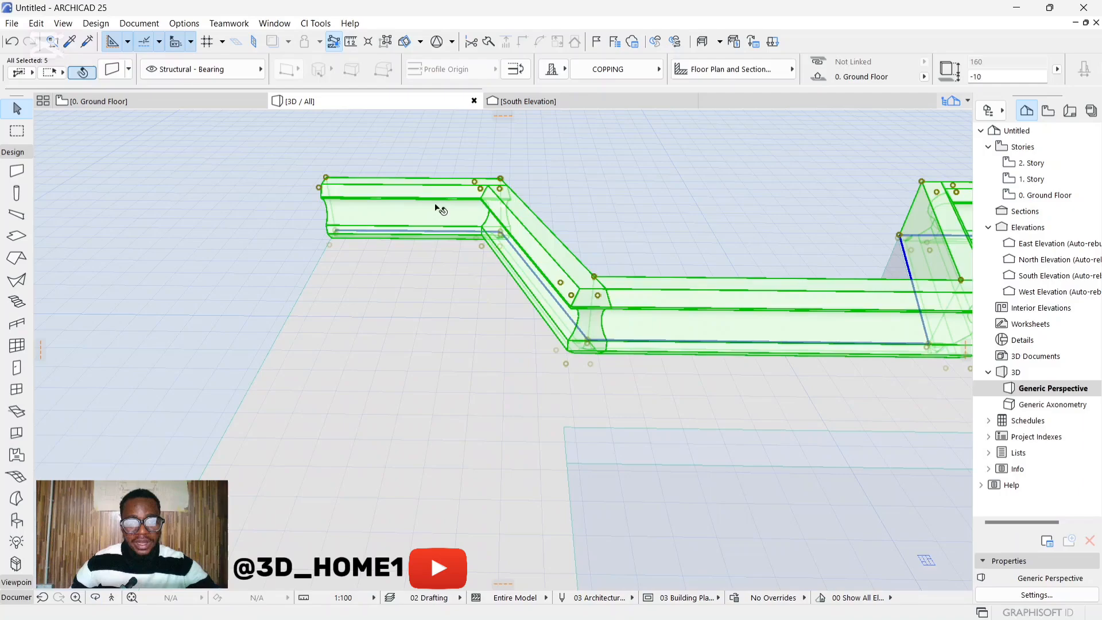
left_click(185, 23)
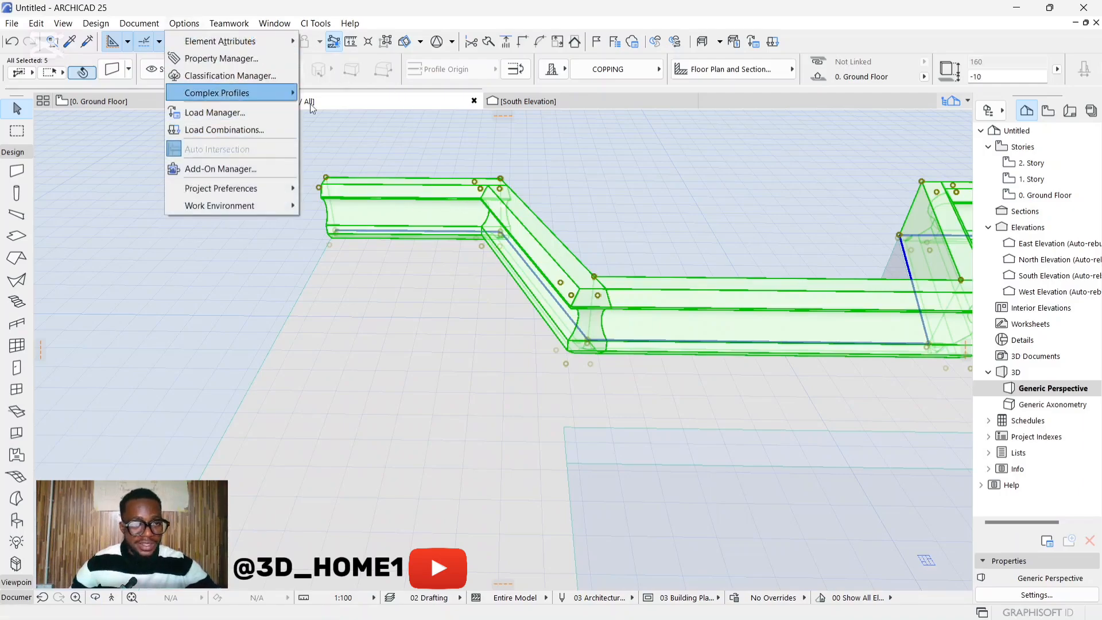
mouse_move(229, 99)
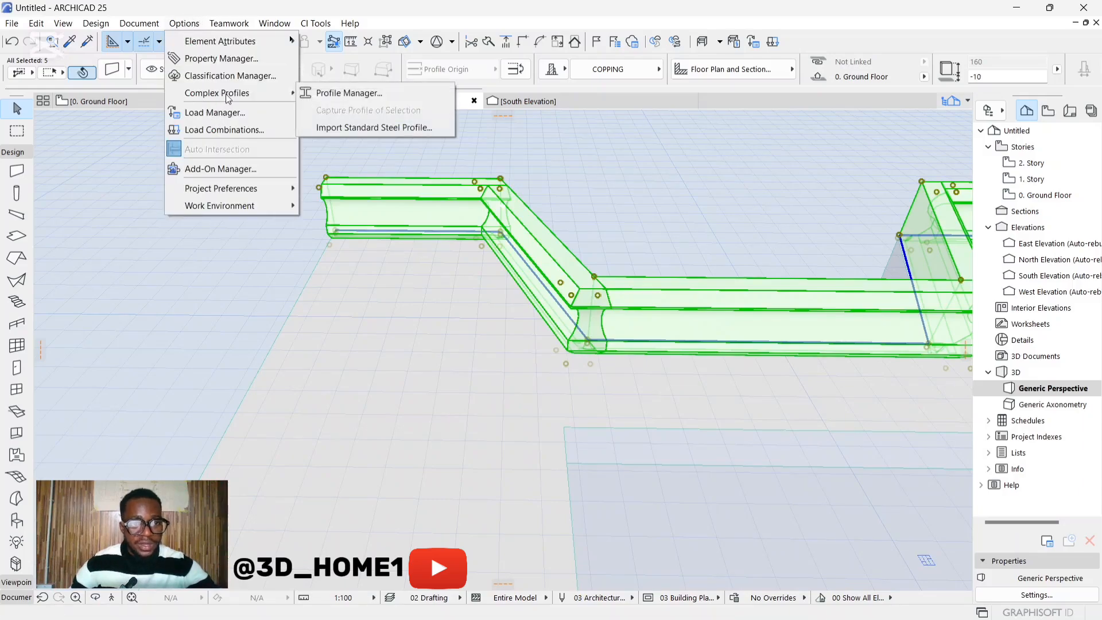
left_click(343, 93)
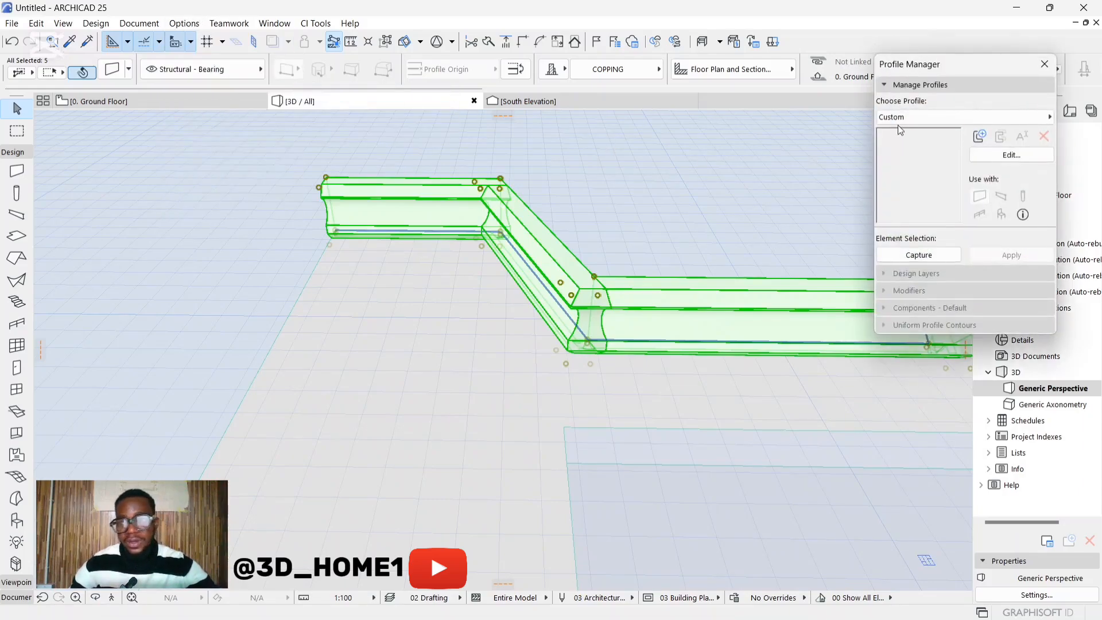
left_click(1001, 155)
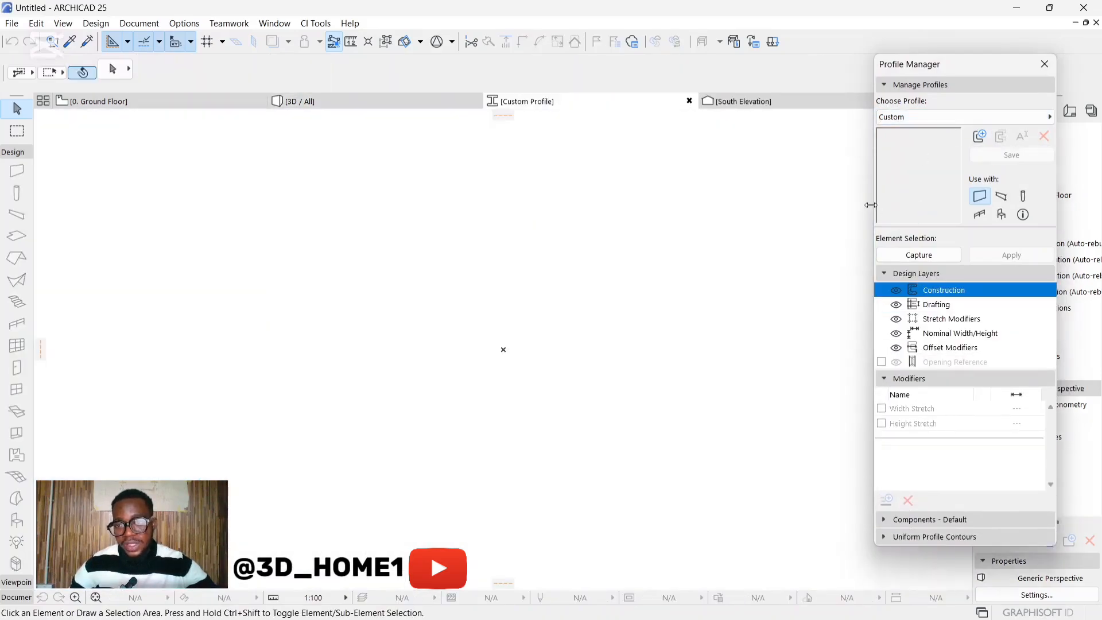
left_click(930, 118)
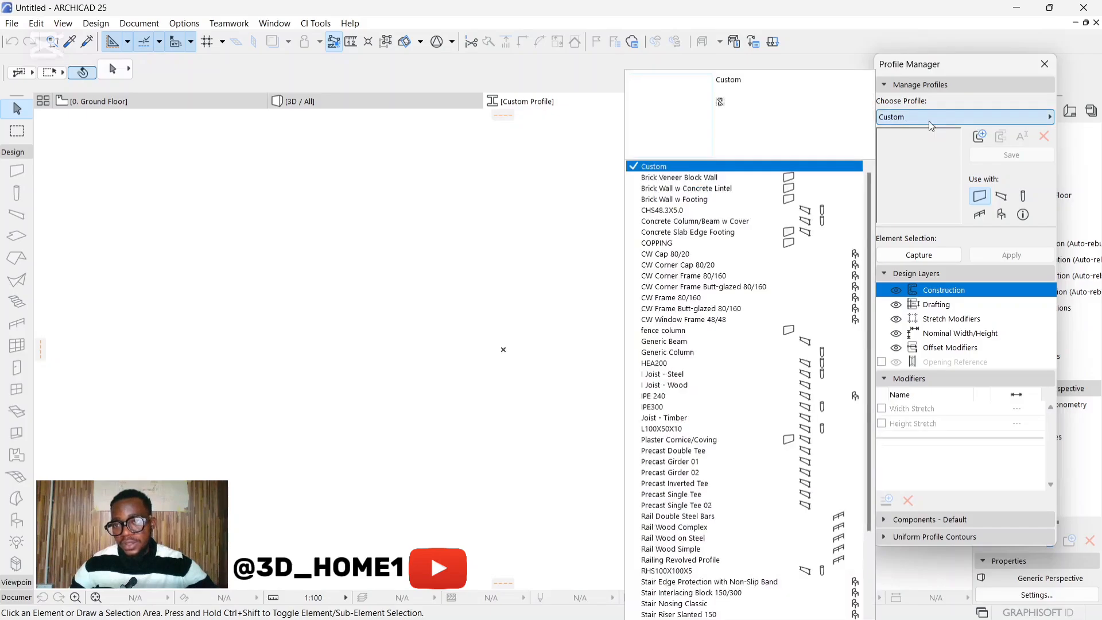
left_click(672, 242)
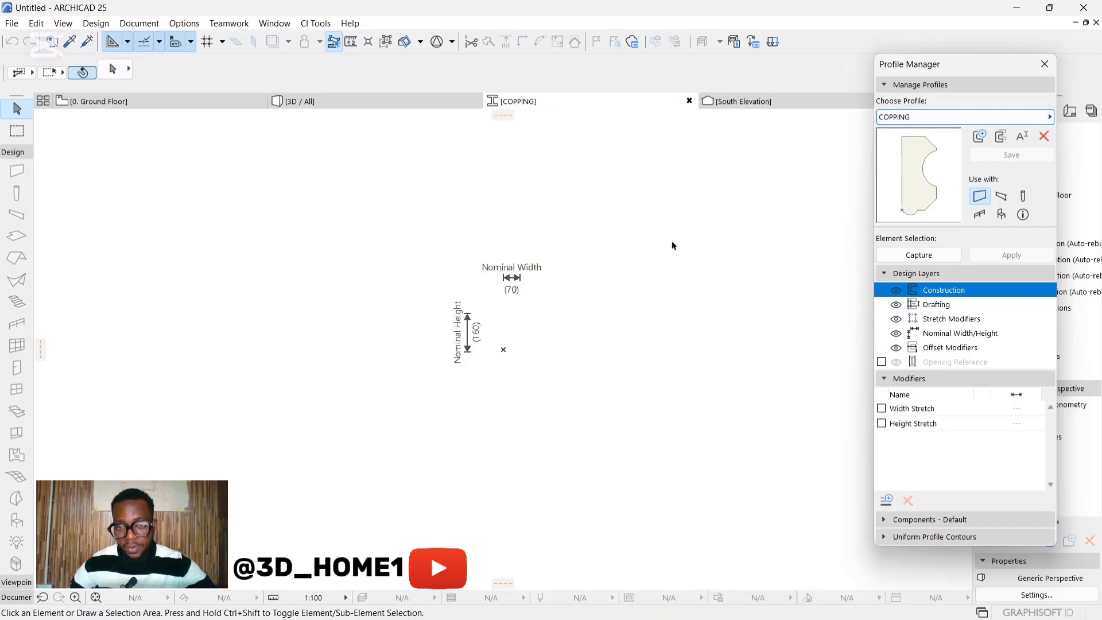
Shrink the concave arc on the profile's right edge by lowering its upper endpoint, and lower the chamfer's outer corner to just above it
left_click(481, 223)
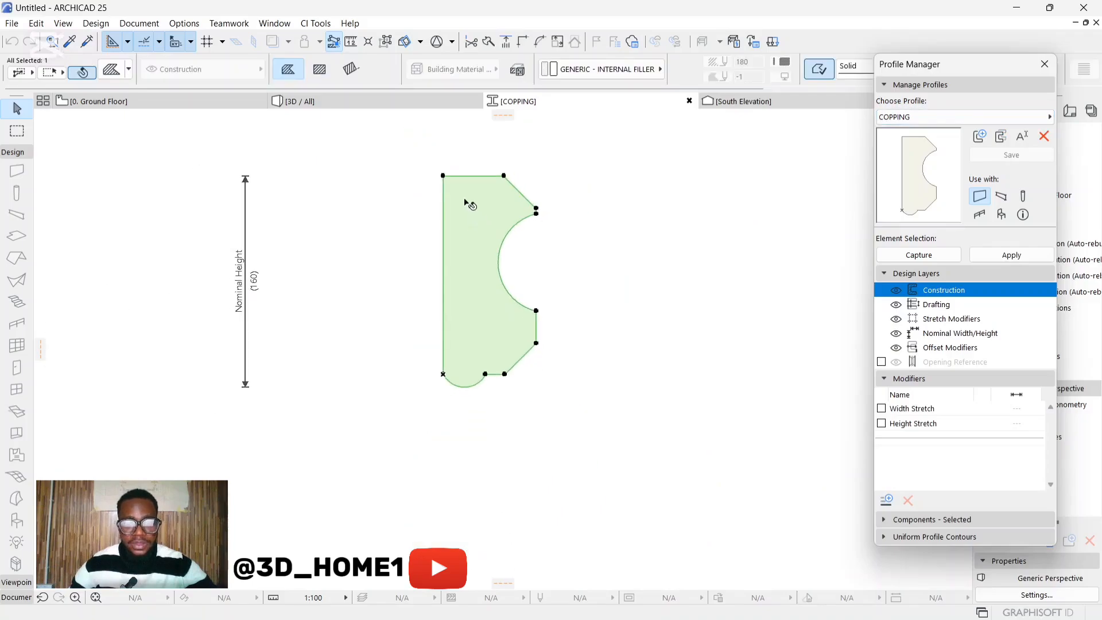
left_click(537, 214)
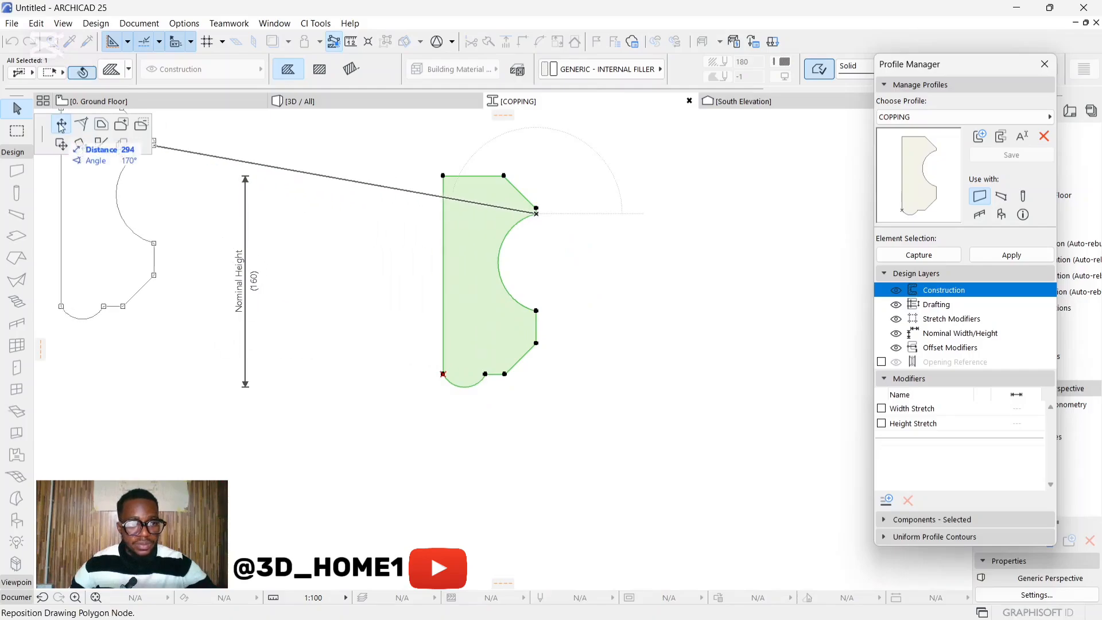
left_click(536, 272)
left_click(537, 209)
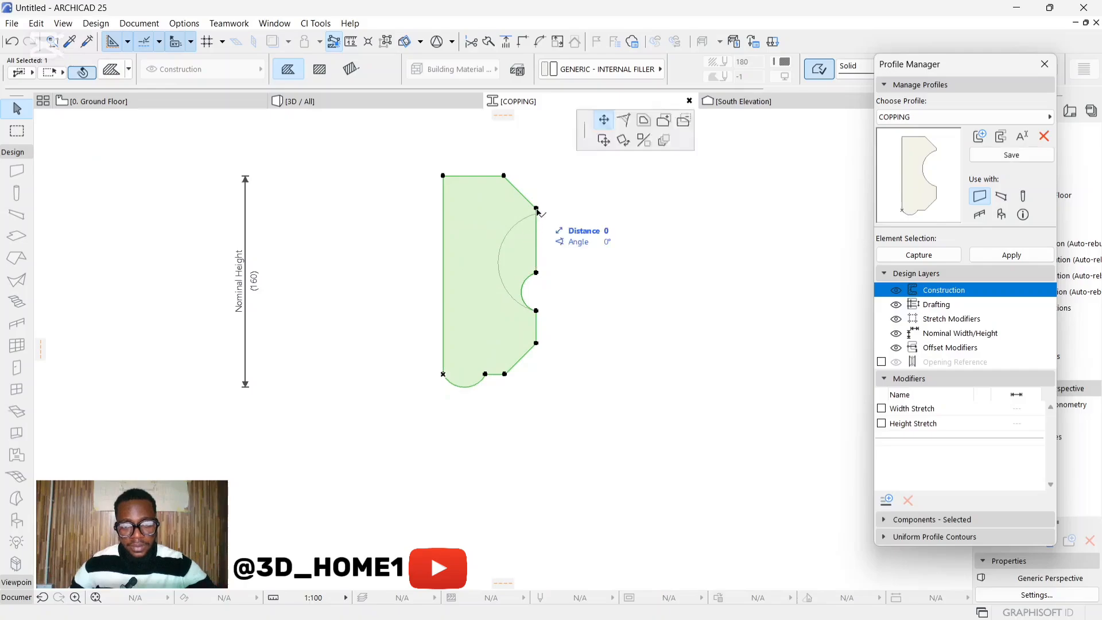
left_click(536, 253)
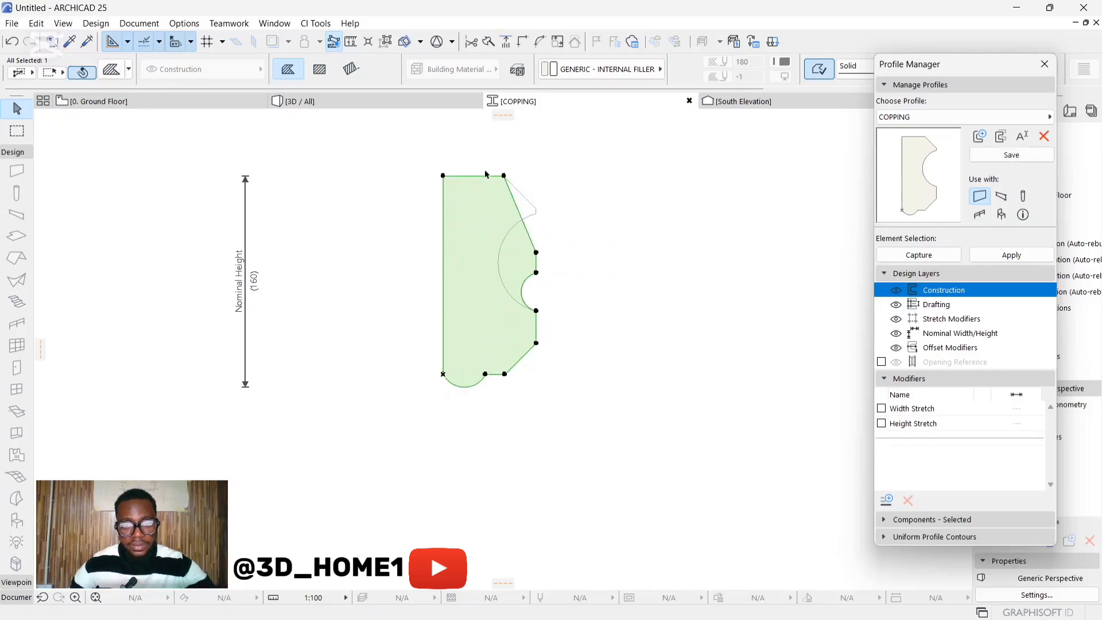
Lower the profile's two upper corners level with the right edge's topmost corner, making a flat-topped shape about 102 high
left_click(443, 176)
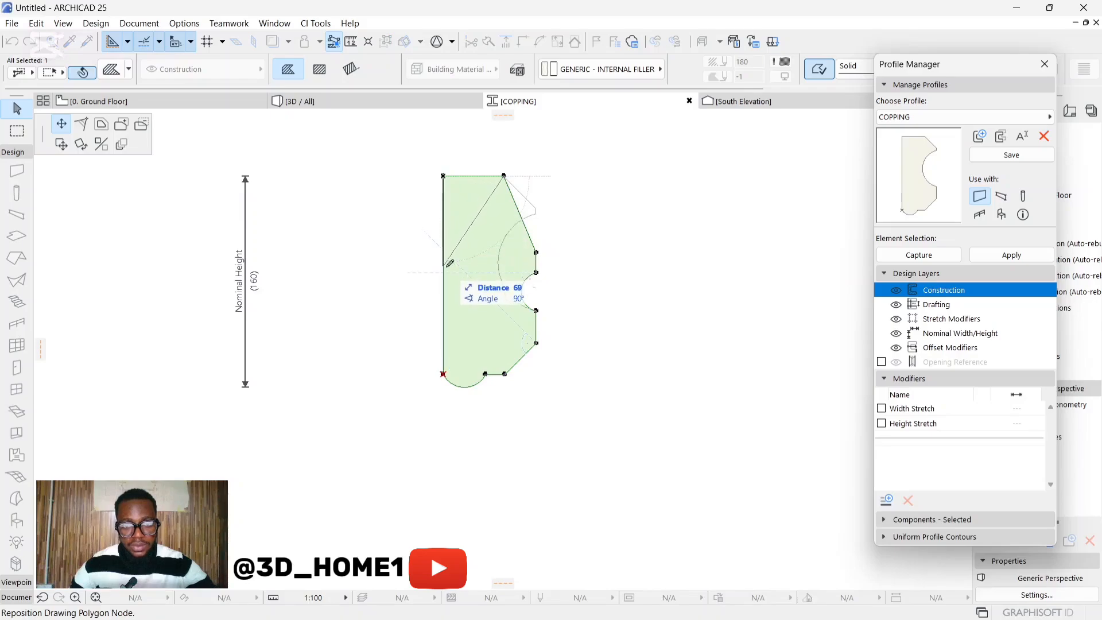
left_click(443, 268)
left_click(504, 176)
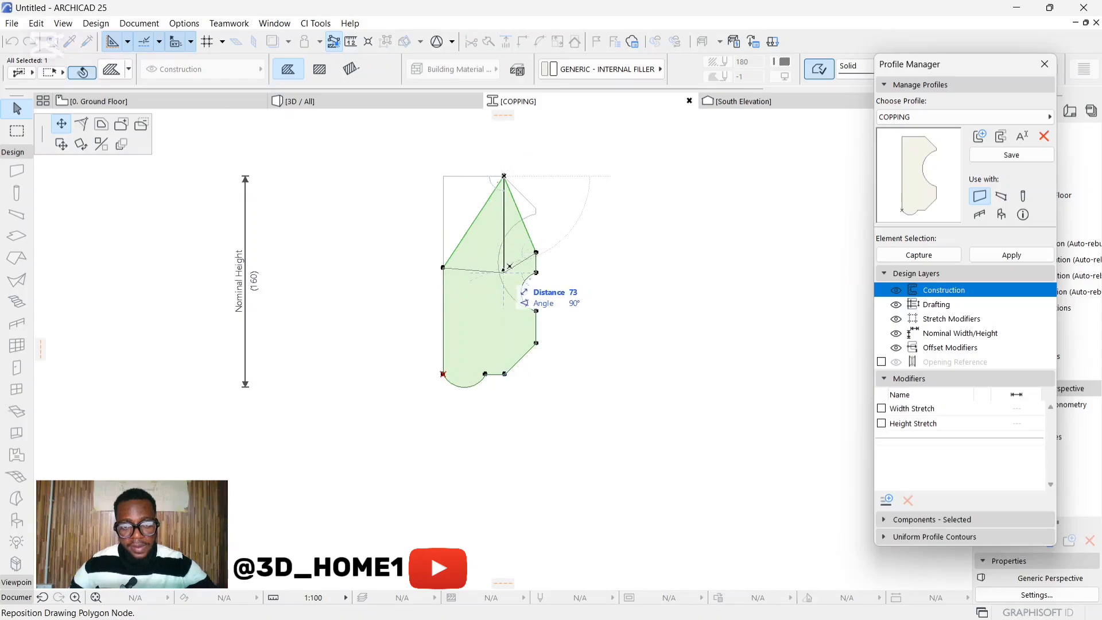
left_click(500, 252)
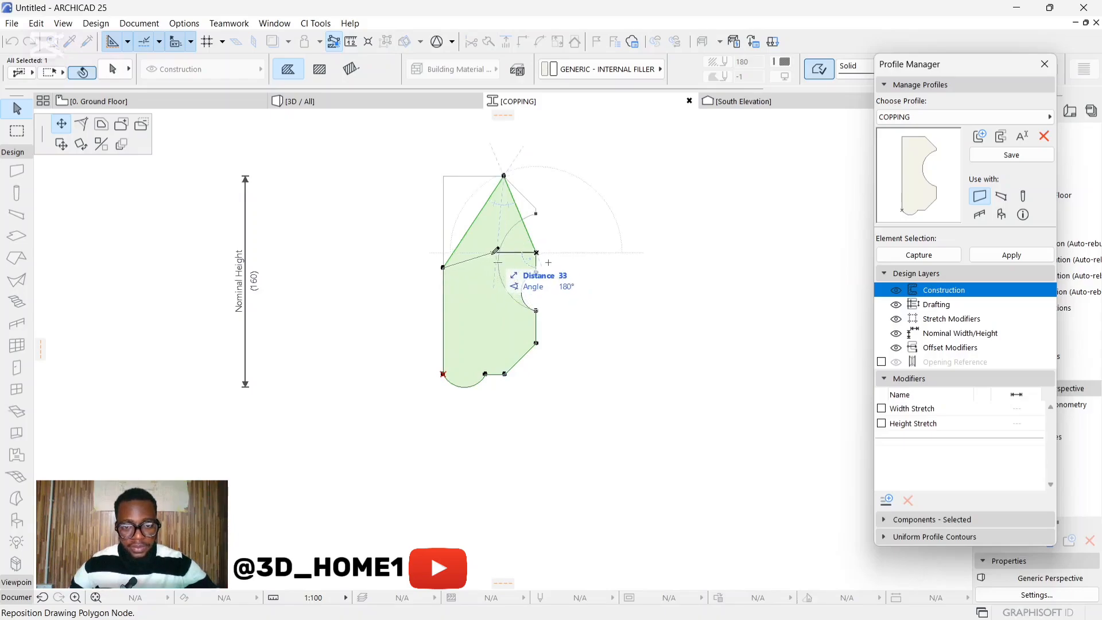
left_click(493, 253)
left_click(443, 268)
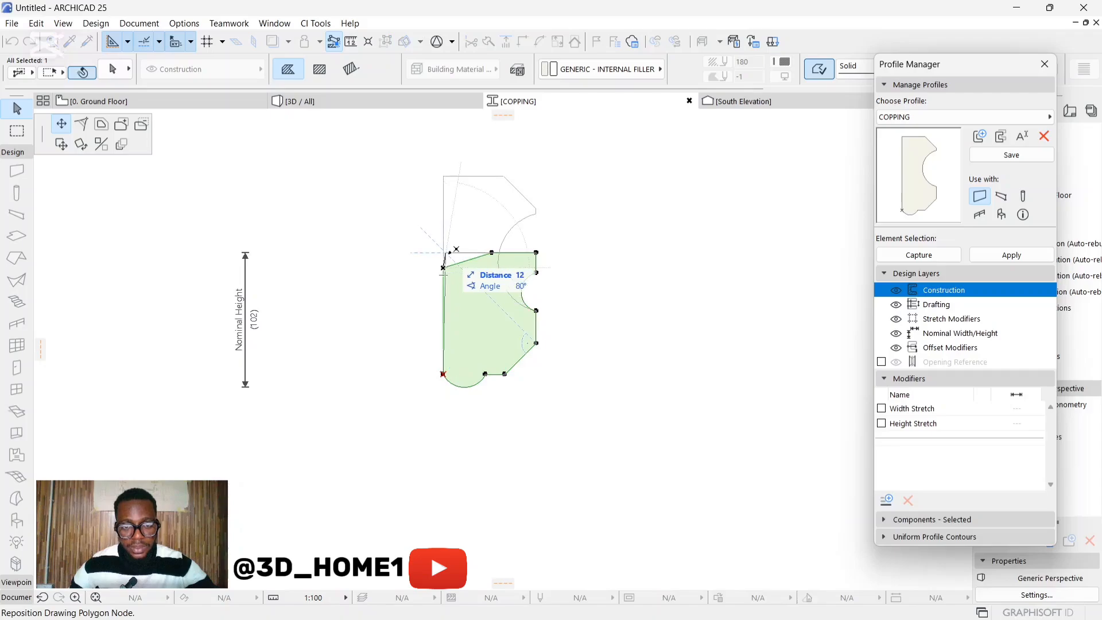
left_click(444, 253)
Enlarge the concave arc on the profile's right edge by lowering its lower endpoint to just above the bottom chamfer
scroll(533, 313, "up", 2)
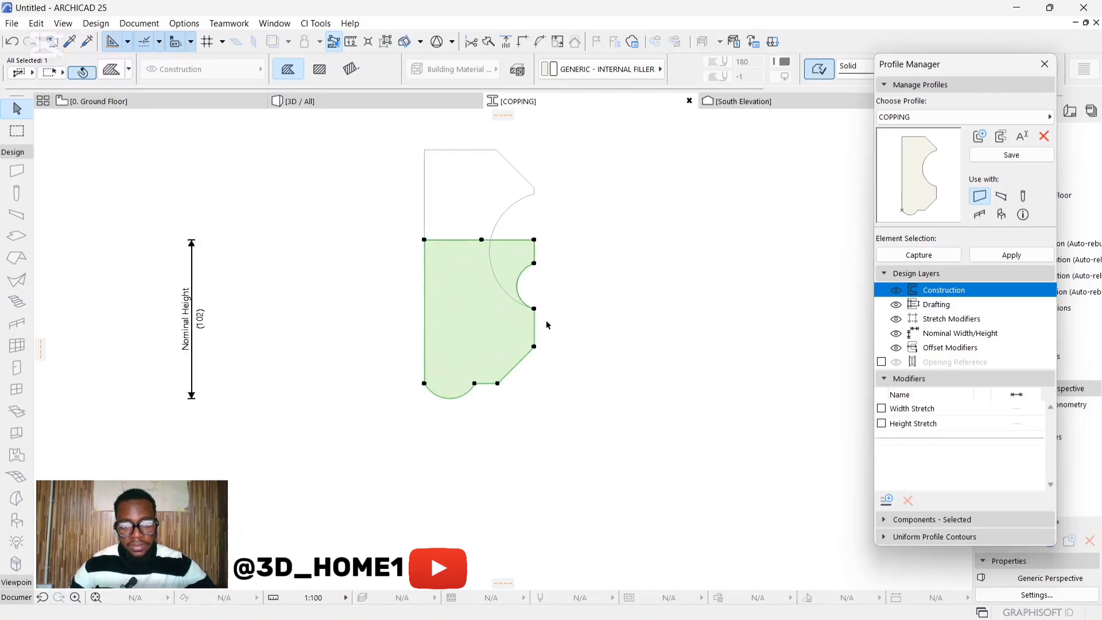
left_click(532, 308)
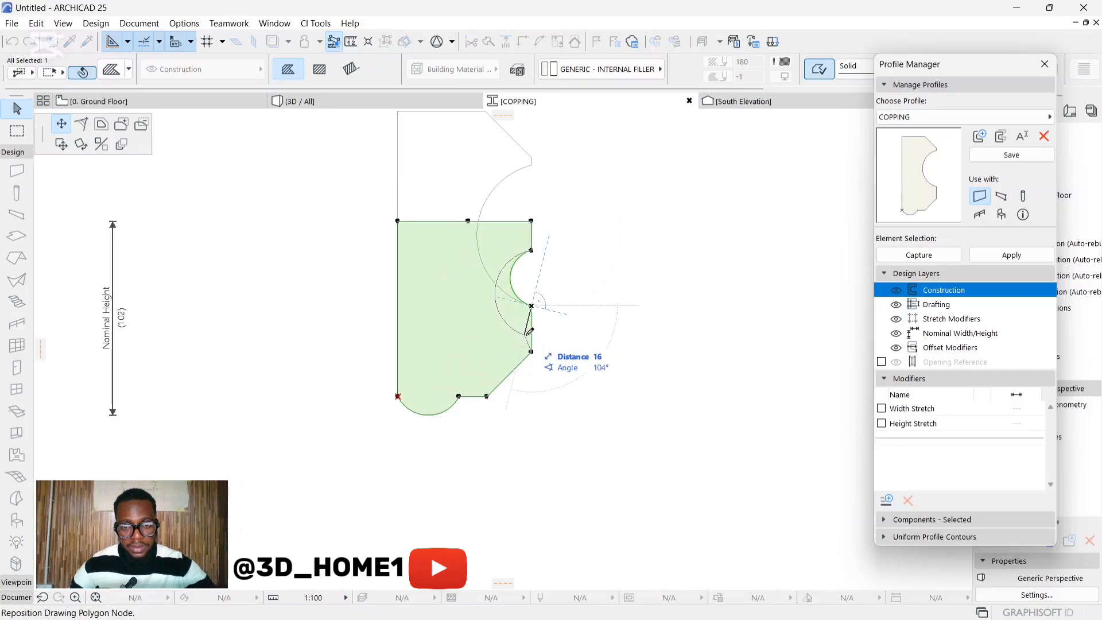
left_click(531, 335)
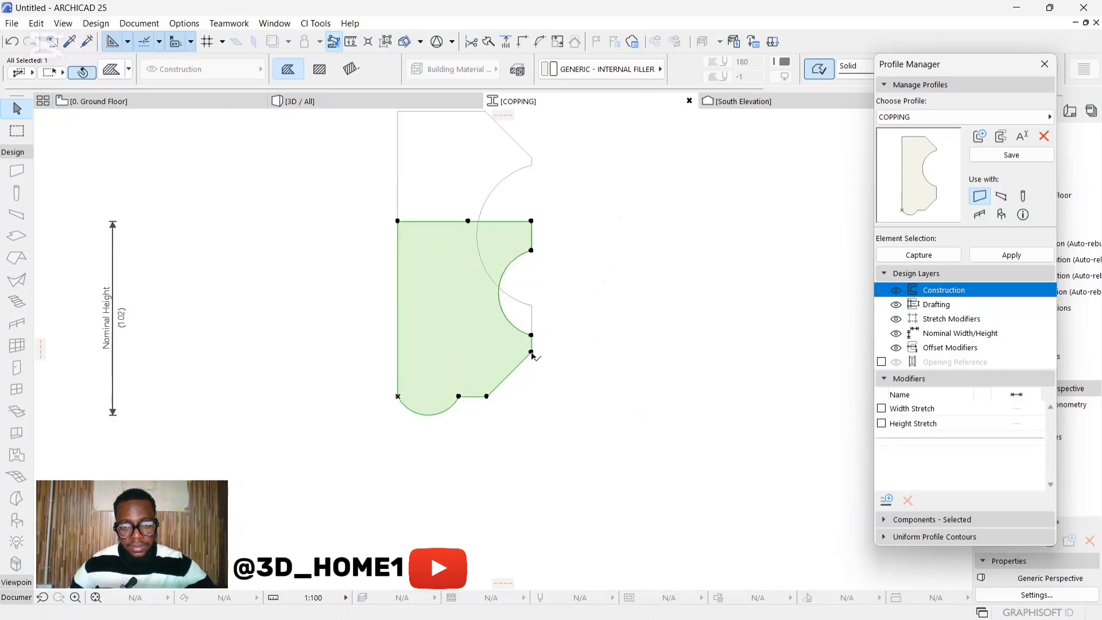
Reshape the bottom chamfer into an angled notch by moving its outer corner down and inward and its inner corner up
left_click(531, 352)
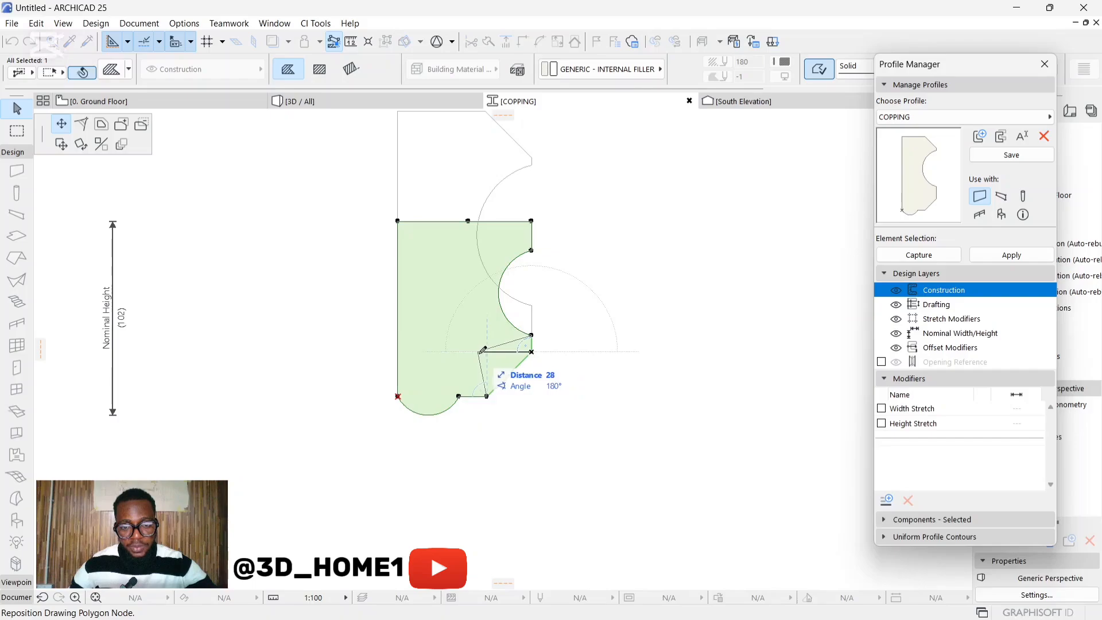
left_click(514, 369)
left_click(546, 317)
left_click(479, 267)
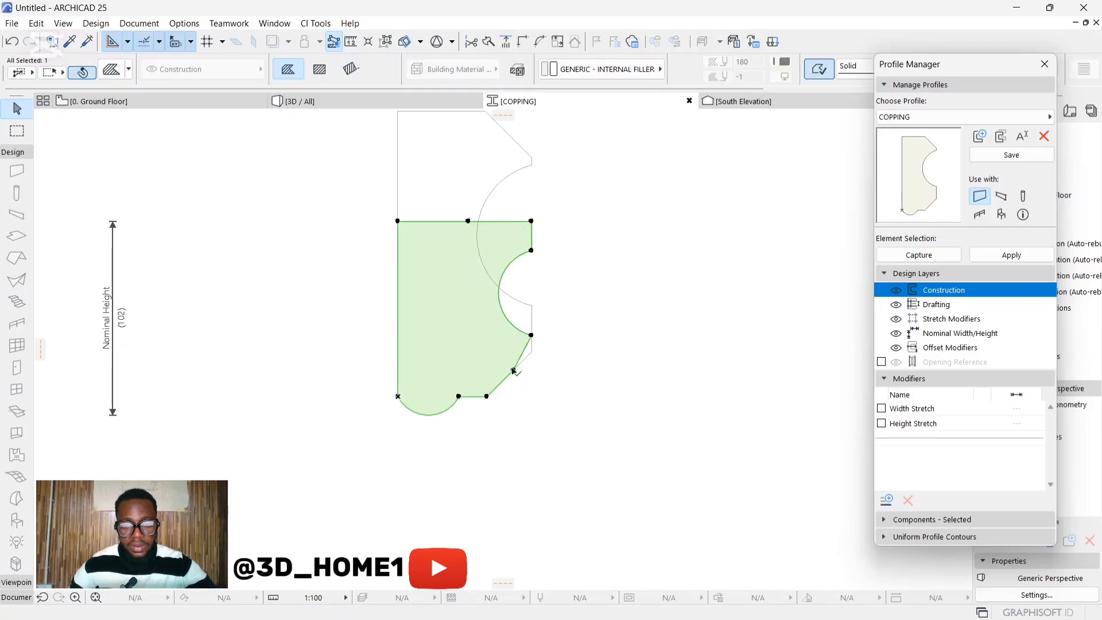
left_click(488, 396)
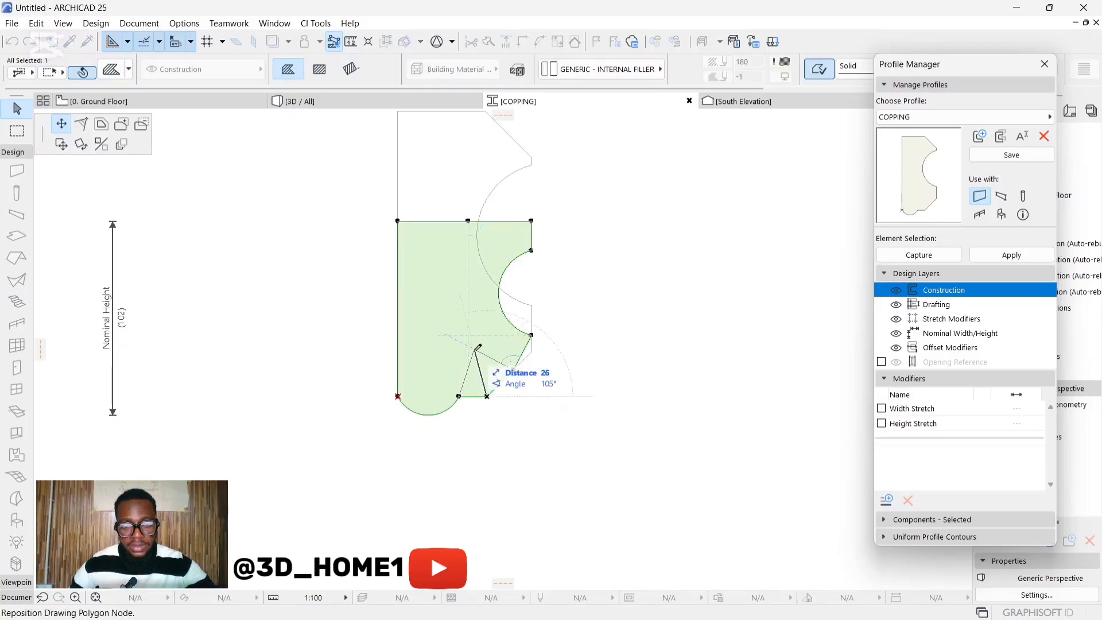
left_click(478, 362)
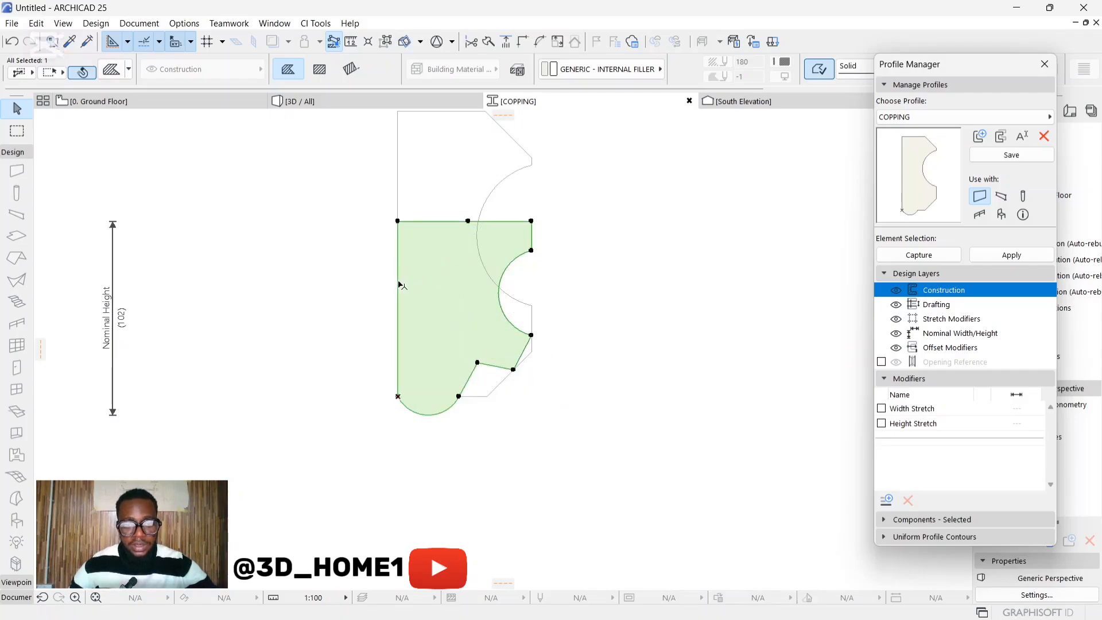
Delete the old profile's leftover lines and arc around the reshaped fill
left_click(399, 304)
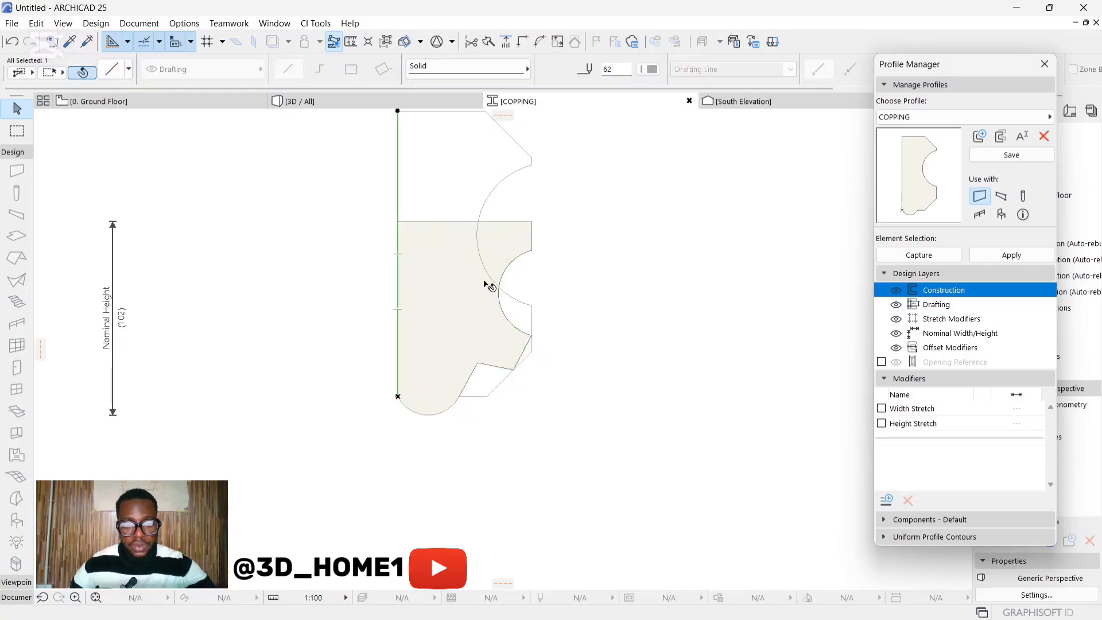
left_click(454, 237, "shift")
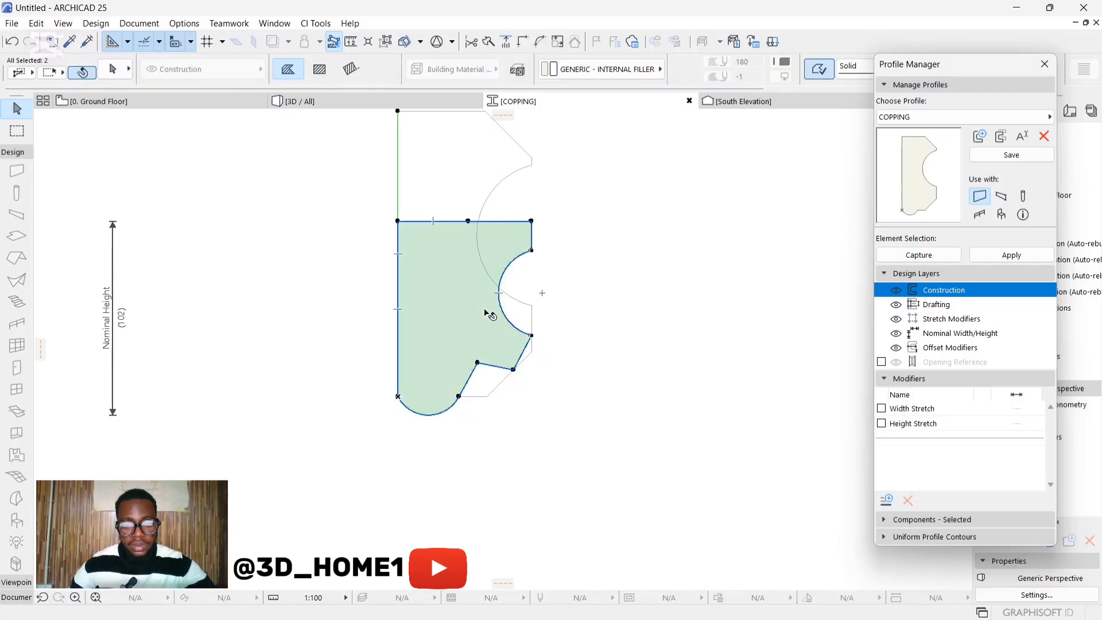
key("Escape")
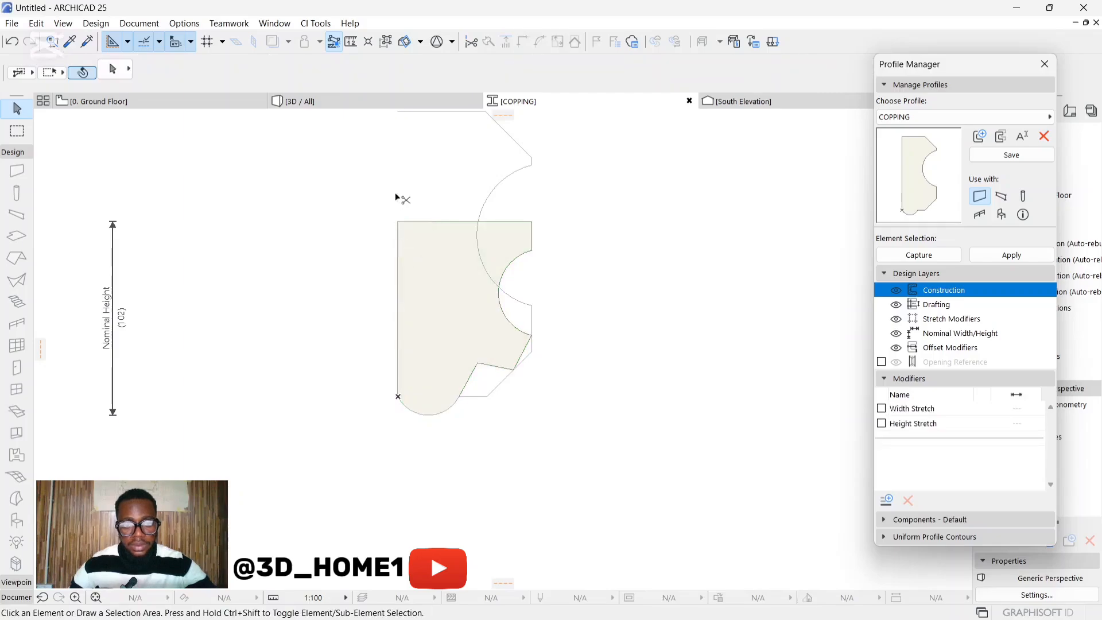
left_click(495, 189)
key("Delete")
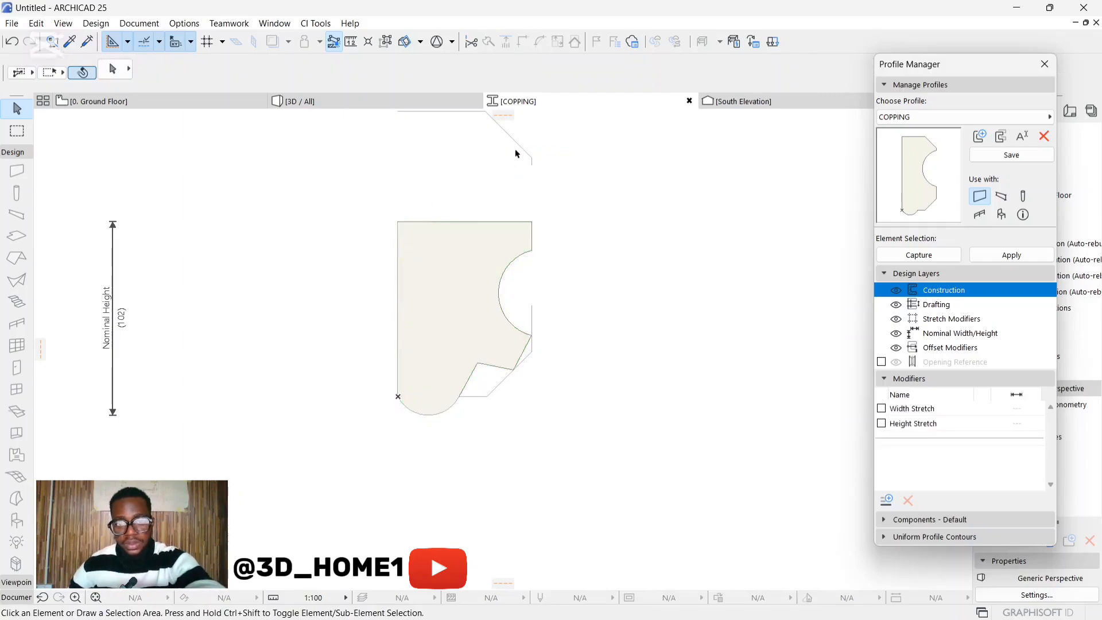
left_click(519, 145)
key("Delete")
left_click(436, 111)
key("Delete")
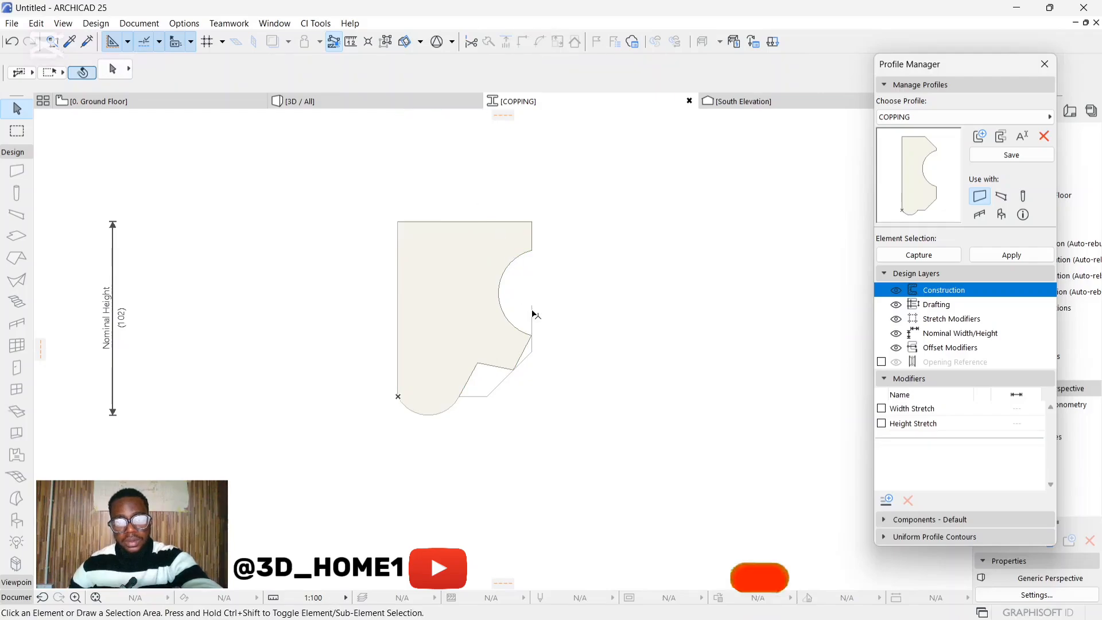
left_click(526, 359)
key("Delete")
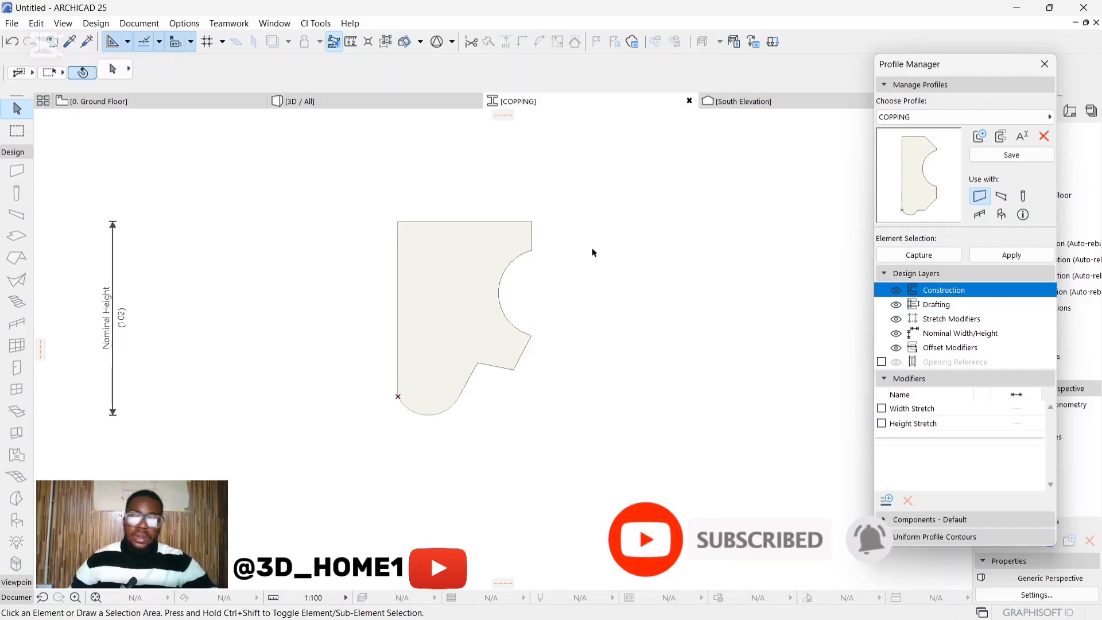
Save and apply the reshaped COPPING profile to the selected walls, close the Profile Manager and clear the selection
scroll(544, 270, "down", 1)
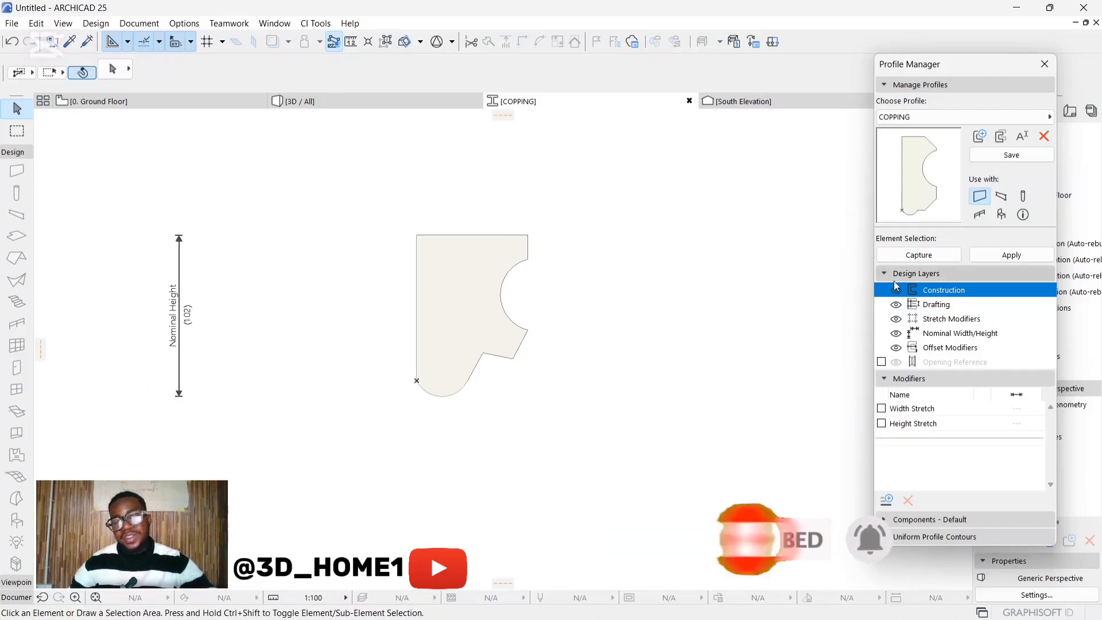
left_click(1011, 254)
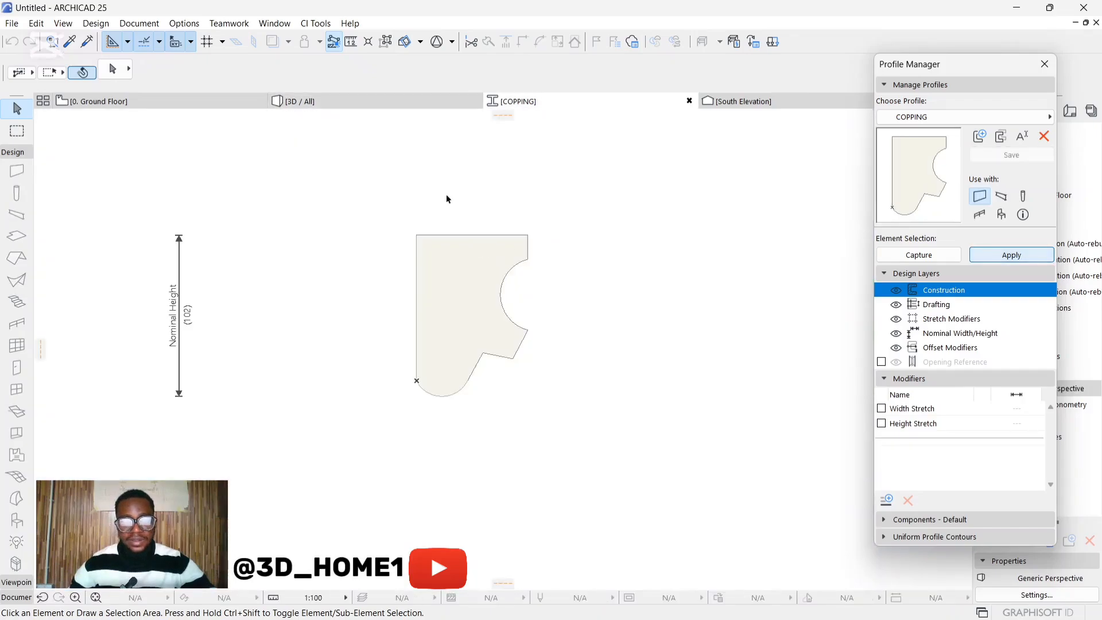
left_click(1009, 256)
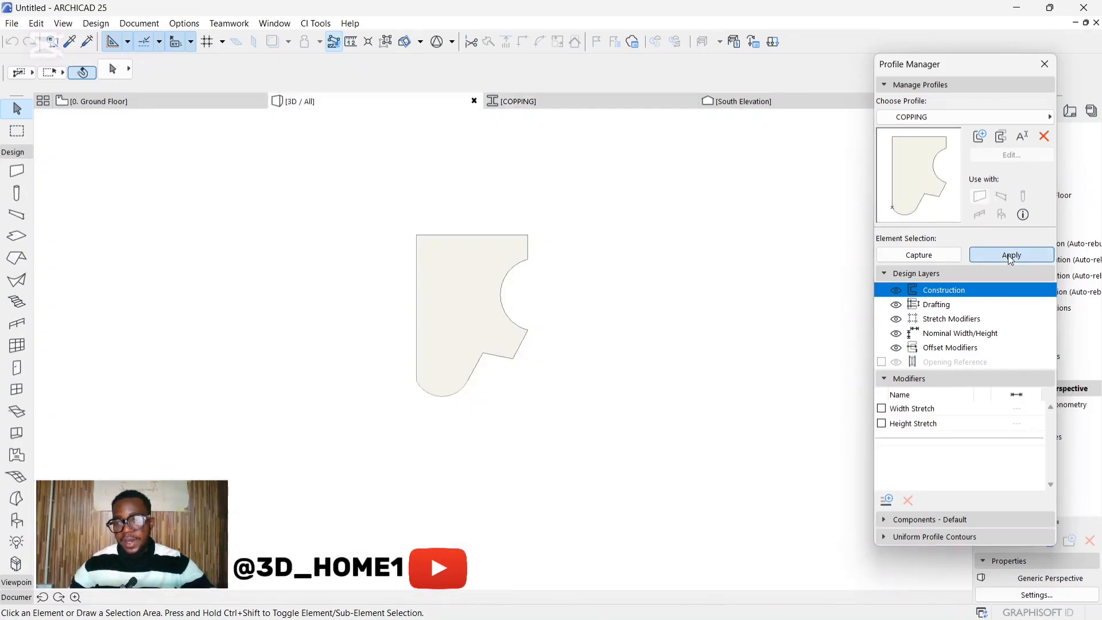
left_click(1044, 64)
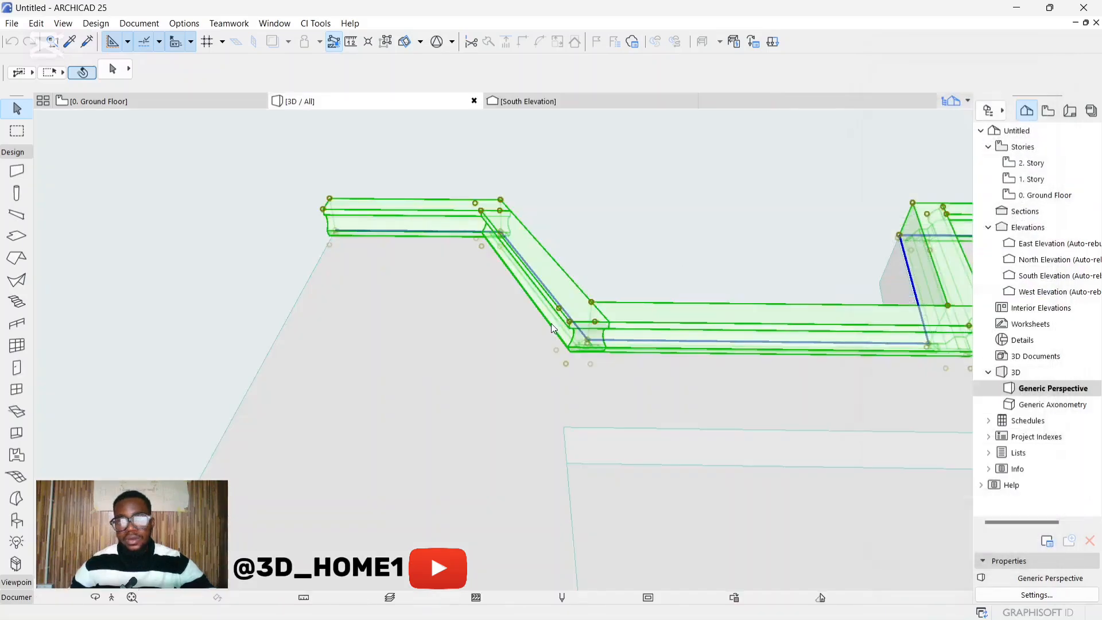
left_click(532, 320)
Select all the coping walls in 3D and reopen the COPPING profile for editing in the Profile Manager
middle_click_drag(582, 330, 505, 372, "shift")
middle_click_drag(649, 240, 401, 191, "shift")
scroll(564, 303, "up", 10)
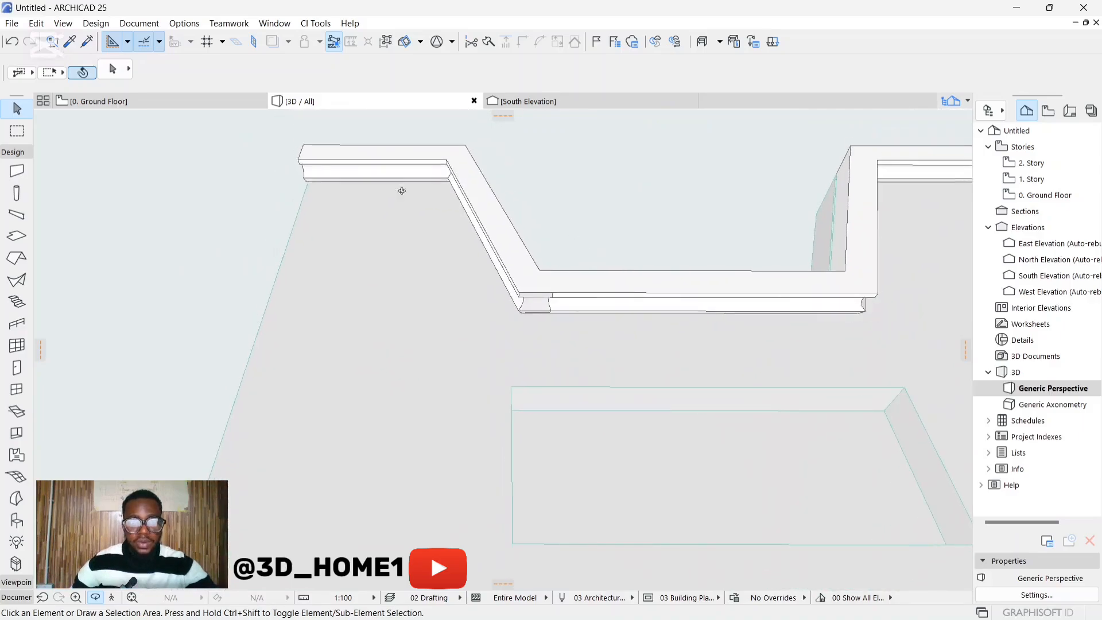
key("ctrl+a")
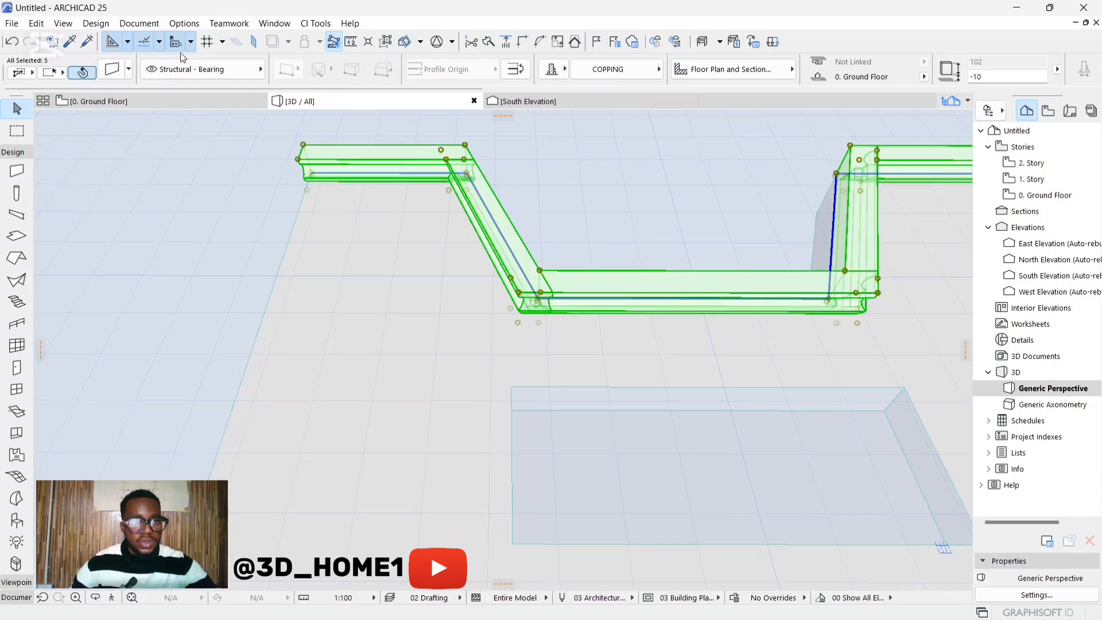
left_click(175, 26)
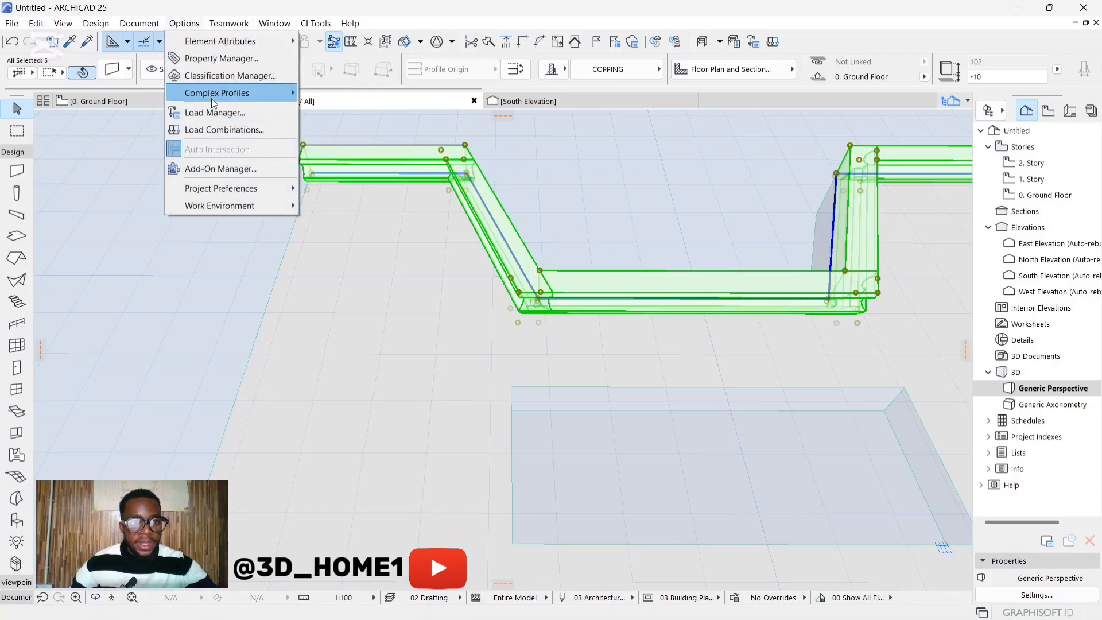
mouse_move(216, 92)
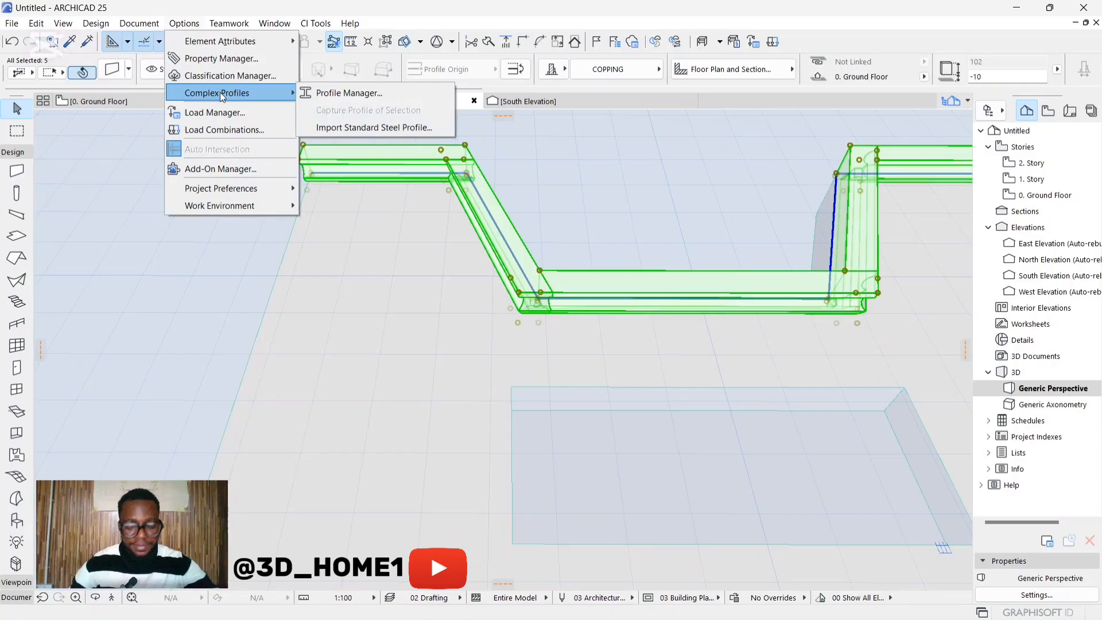
left_click(330, 94)
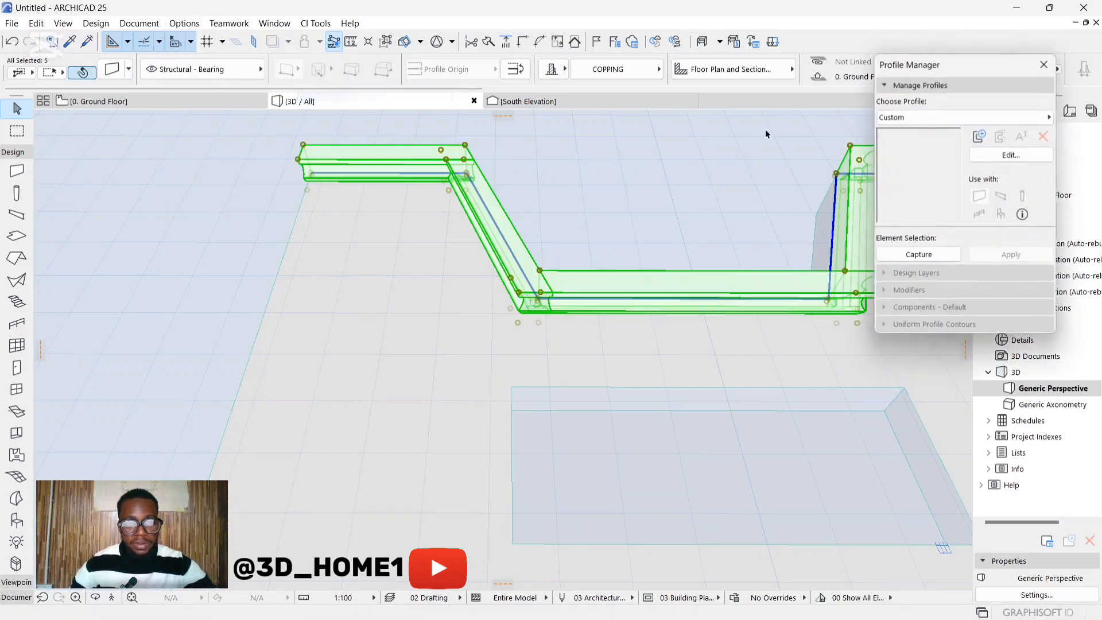
left_click(932, 118)
left_click(660, 243)
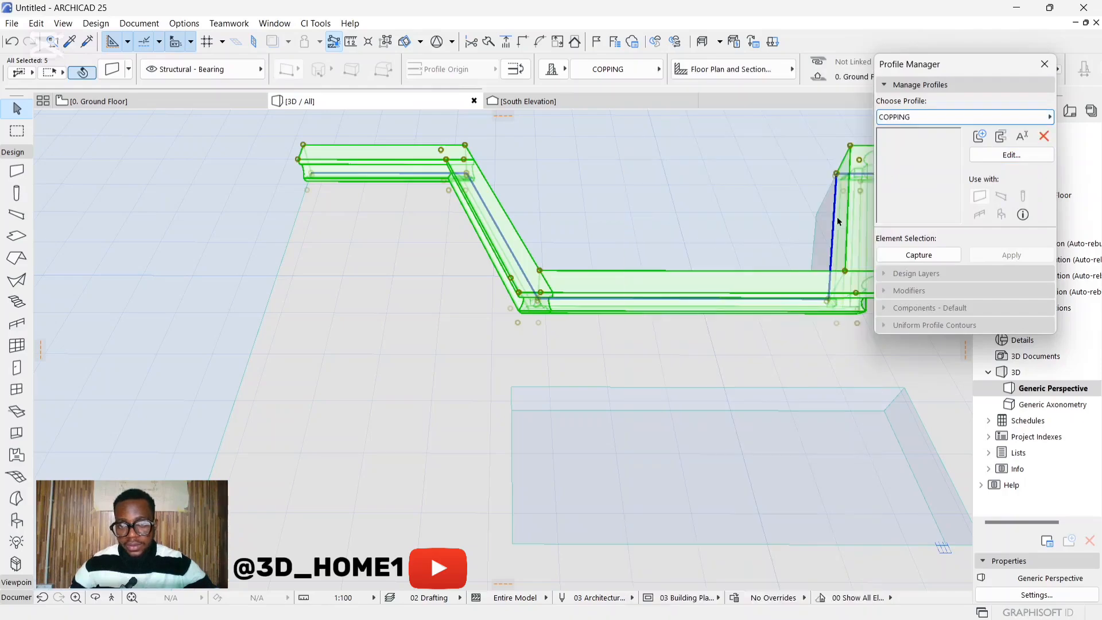
left_click(995, 157)
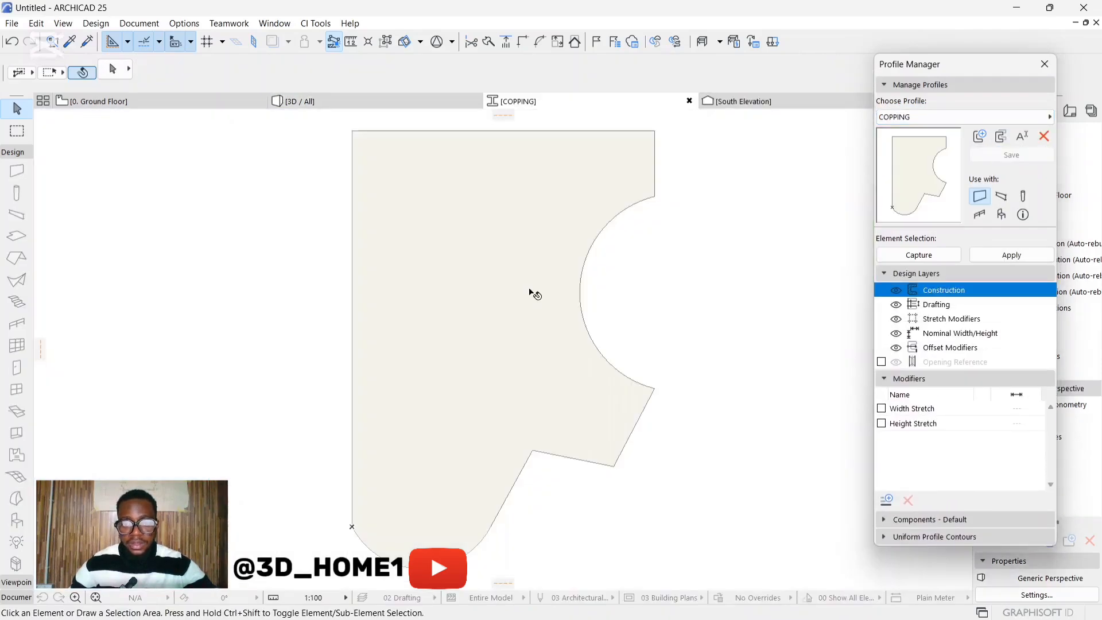
Draw a vertical line up from the notch's inner corner and a horizontal line about 15 mm long from the concave arc to it
scroll(497, 350, "down", 4)
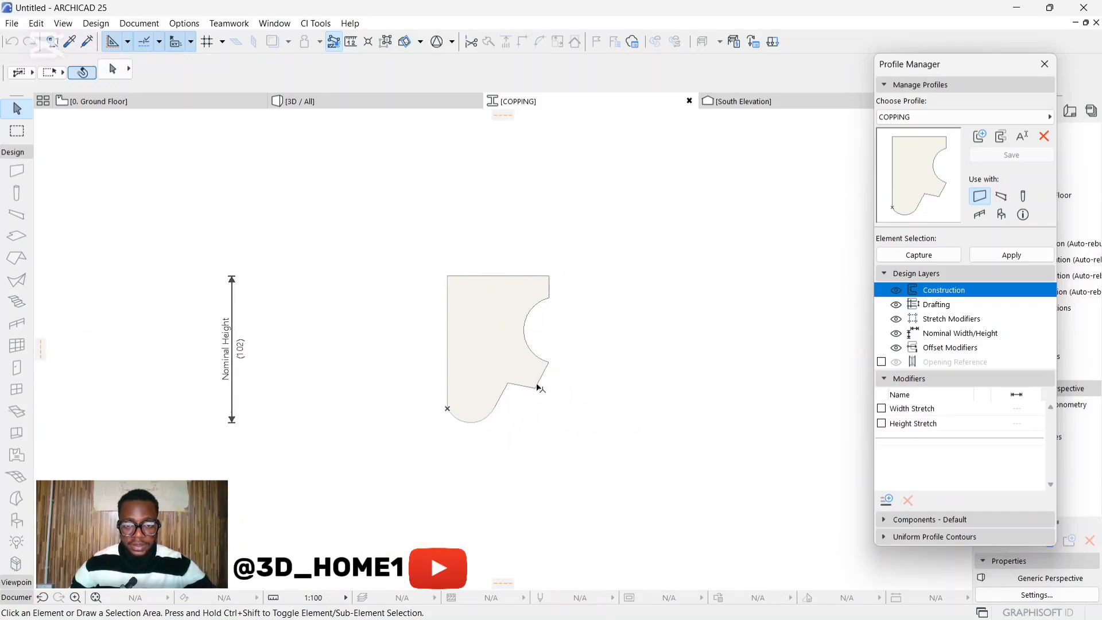
scroll(545, 385, "up", 2)
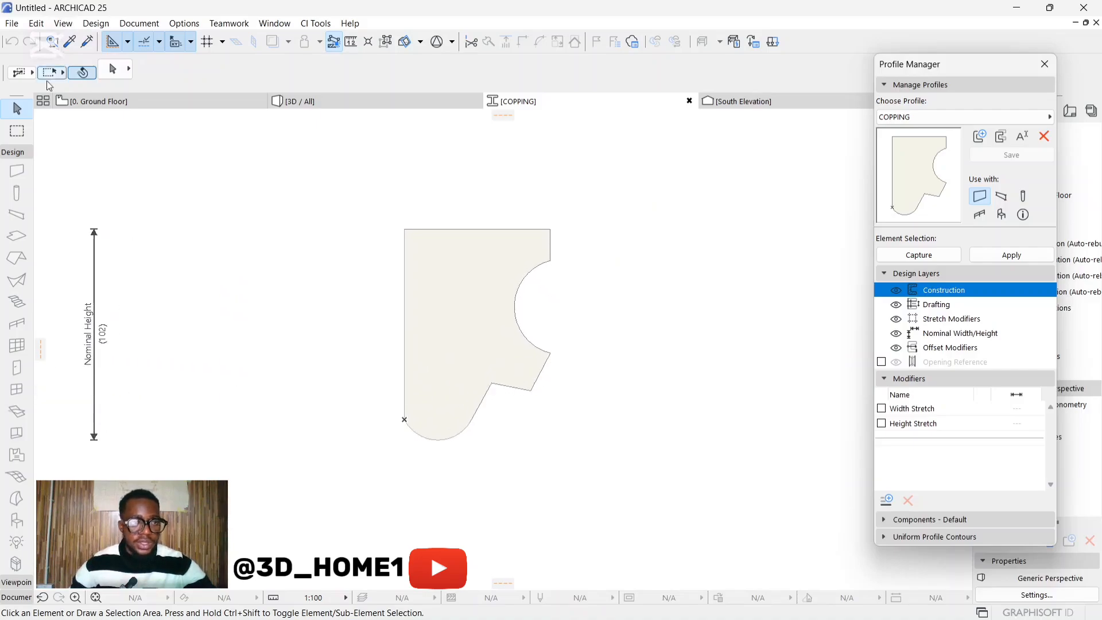
left_click(16, 597)
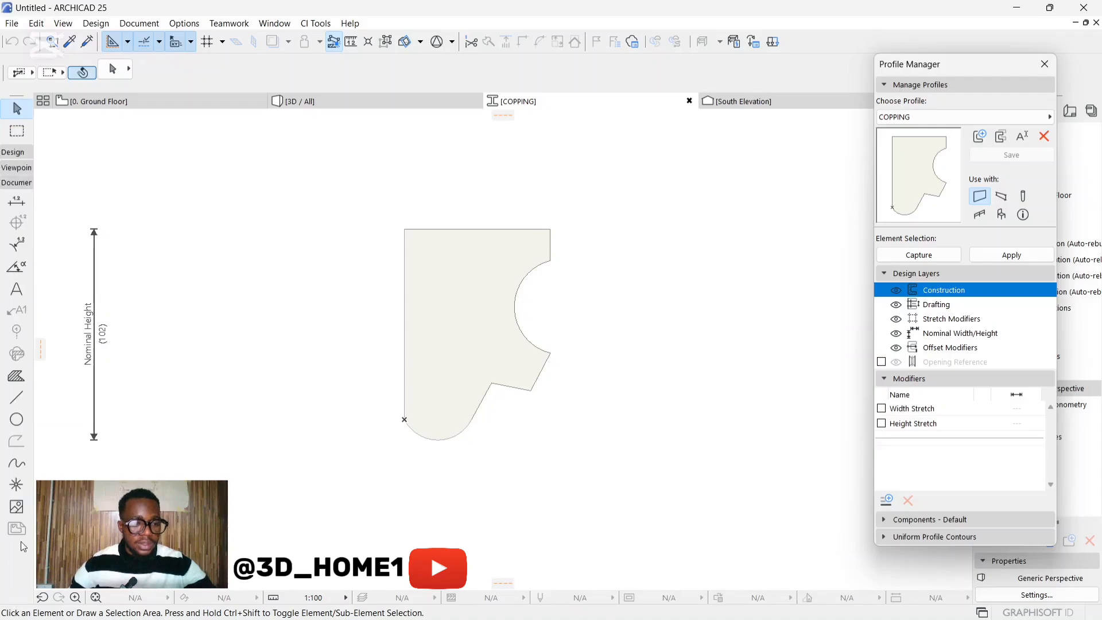
left_click(18, 399)
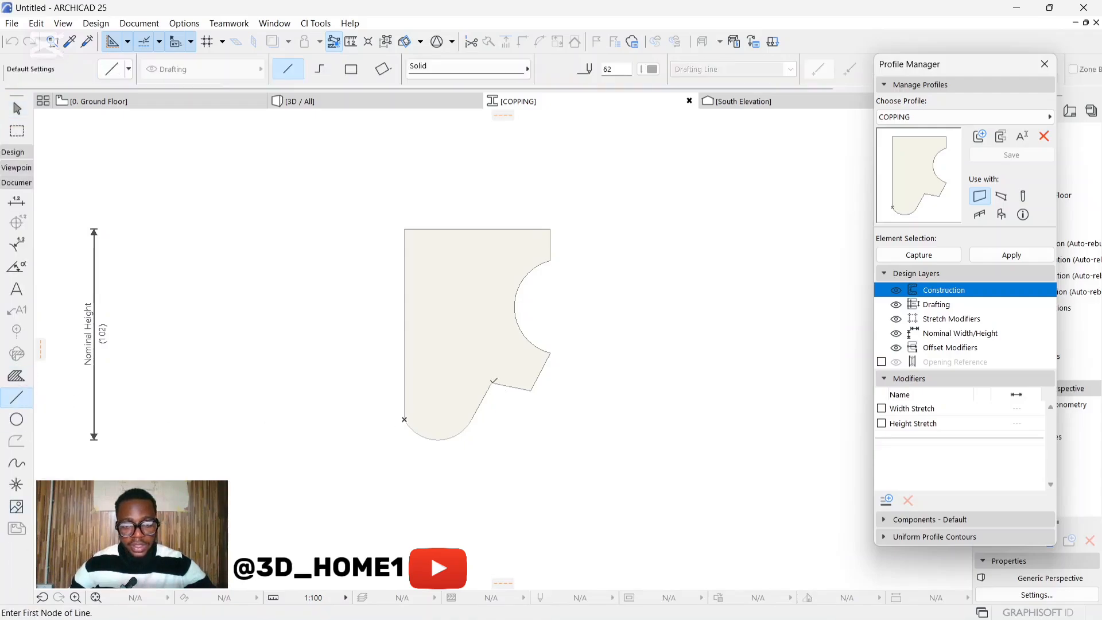
left_click(492, 382)
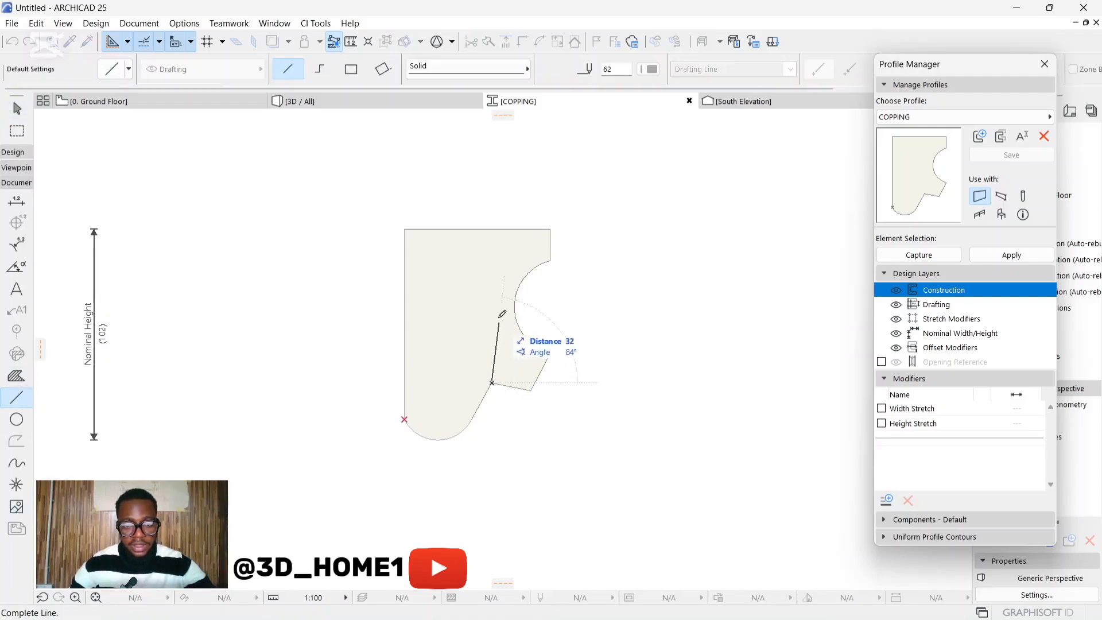
left_click(492, 276)
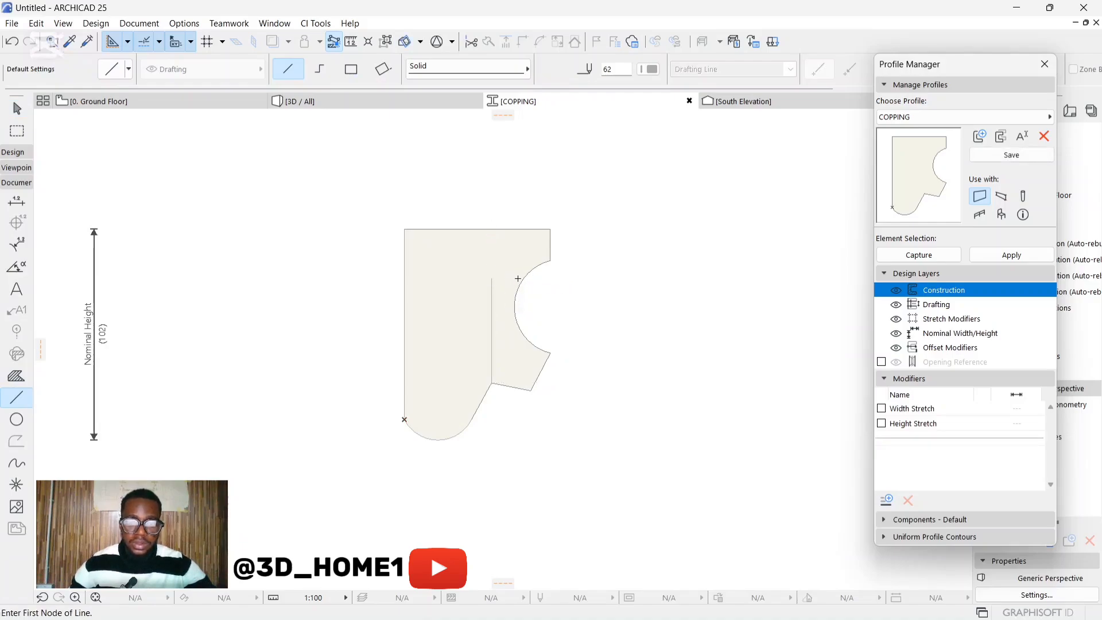
left_click(521, 281)
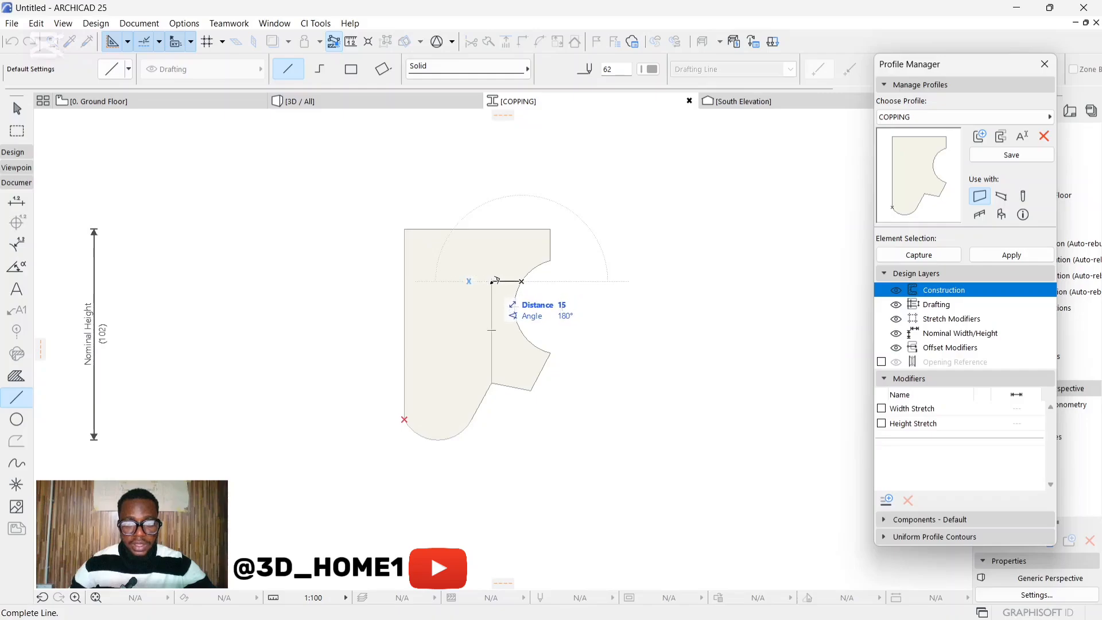
left_click(492, 282)
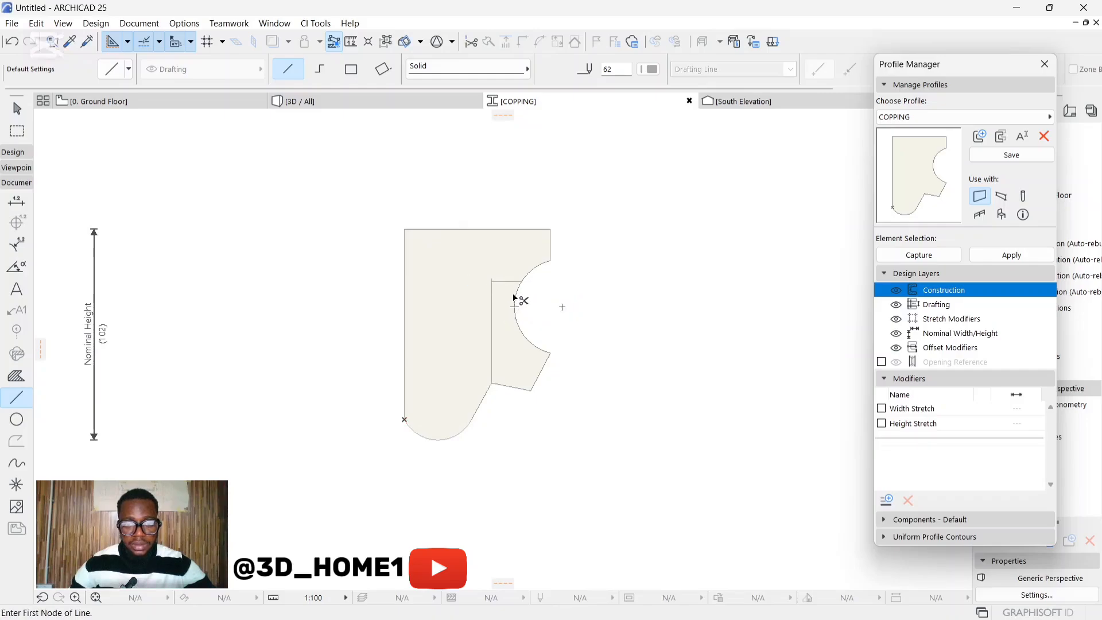
key("Escape")
left_click(514, 298)
left_click(257, 411)
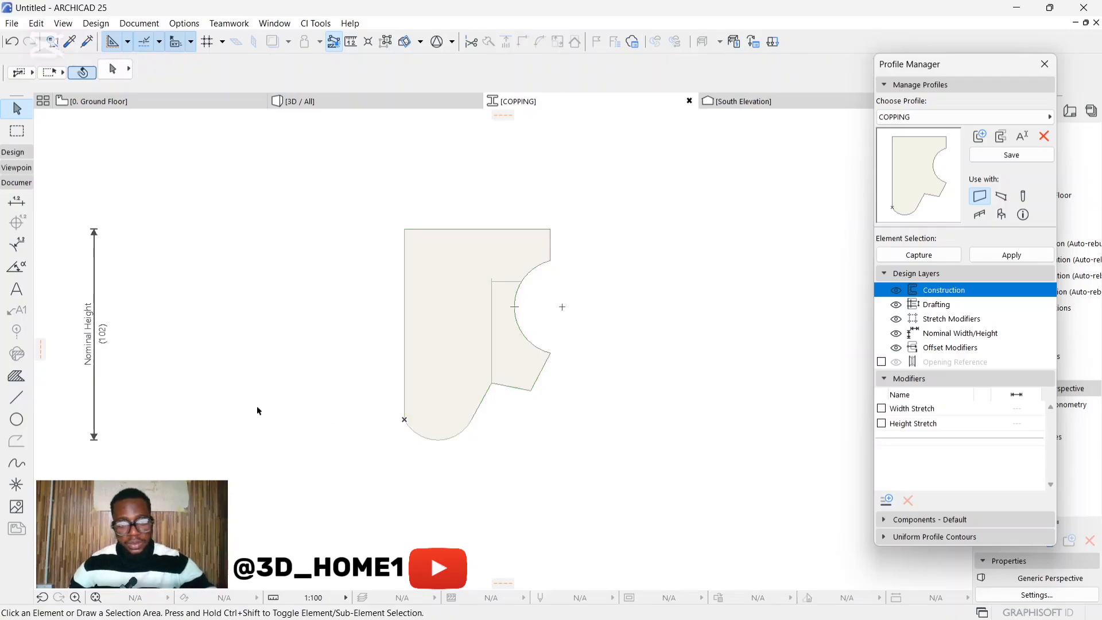
Draw the left, bottom and right lines of a narrower rectangle, starting at the profile origin and reaching up to the old profile's top edge
left_click(16, 397)
left_click(405, 420)
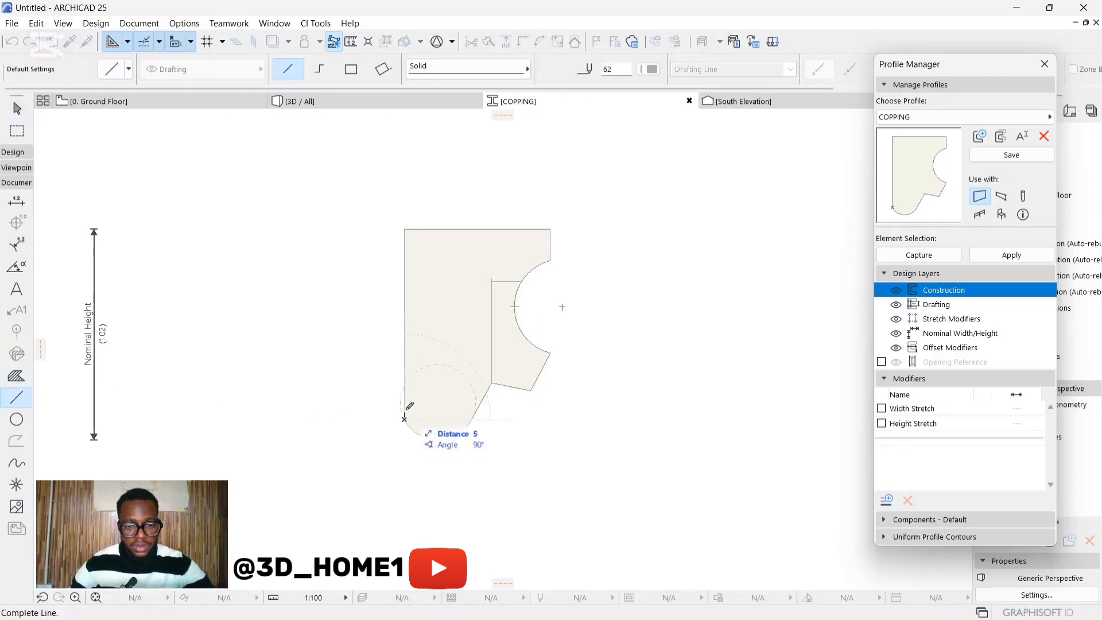
left_click(405, 229)
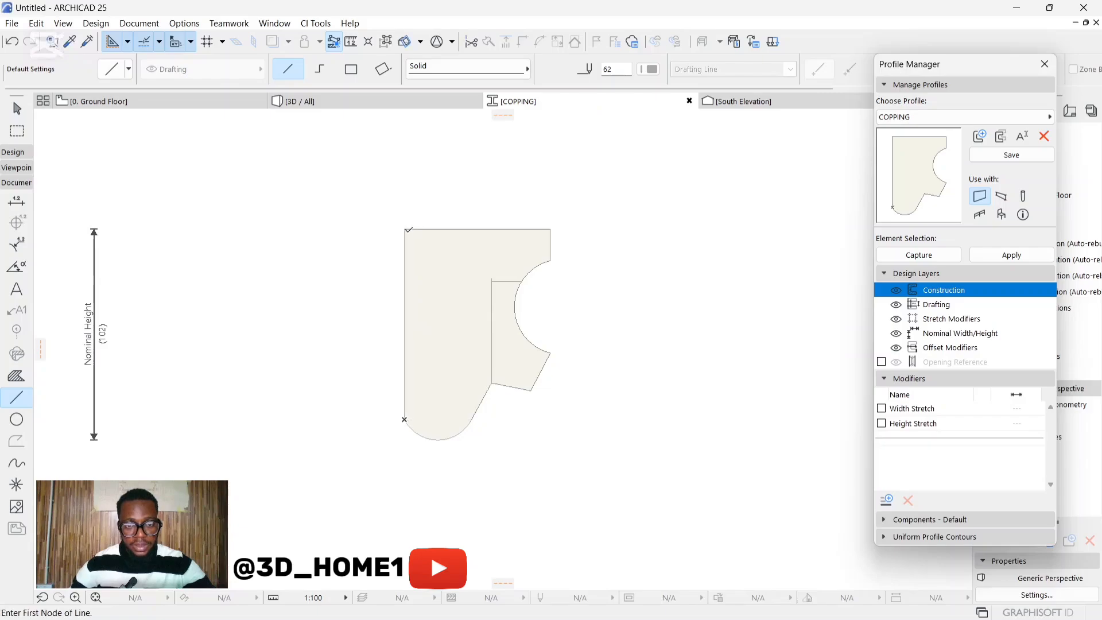
left_click(405, 420)
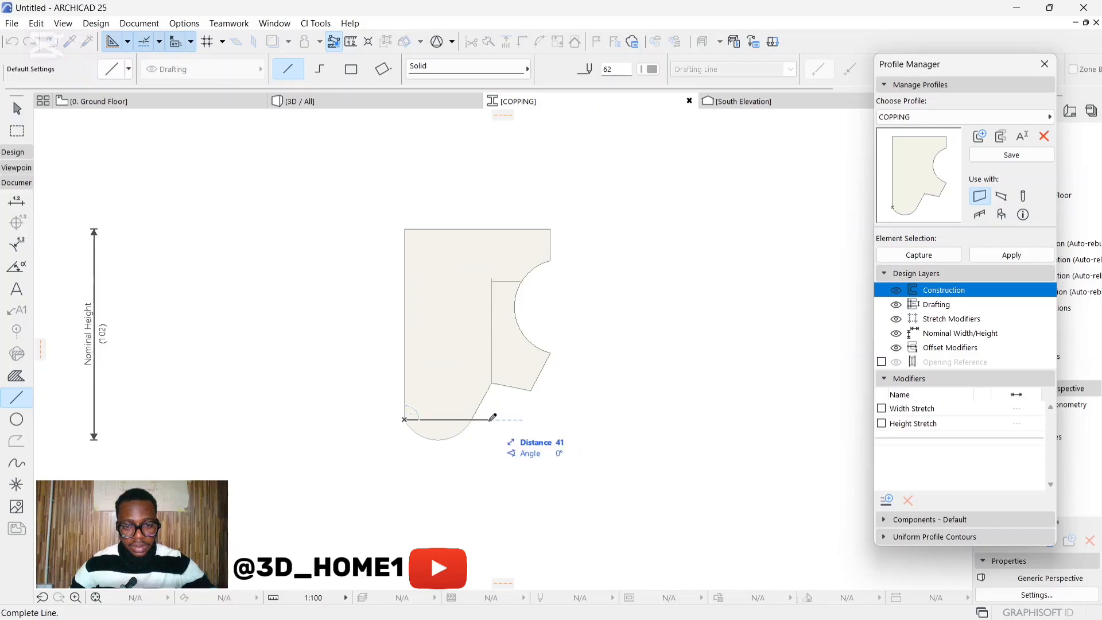
left_click(497, 420)
left_click(498, 420)
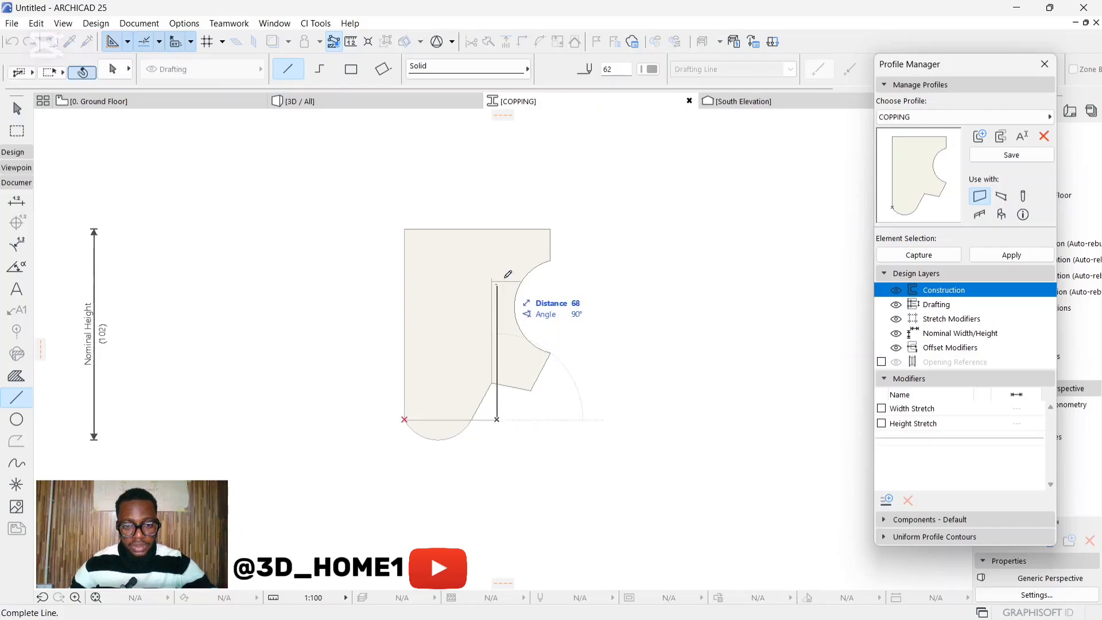
left_click(497, 228)
left_click(17, 108)
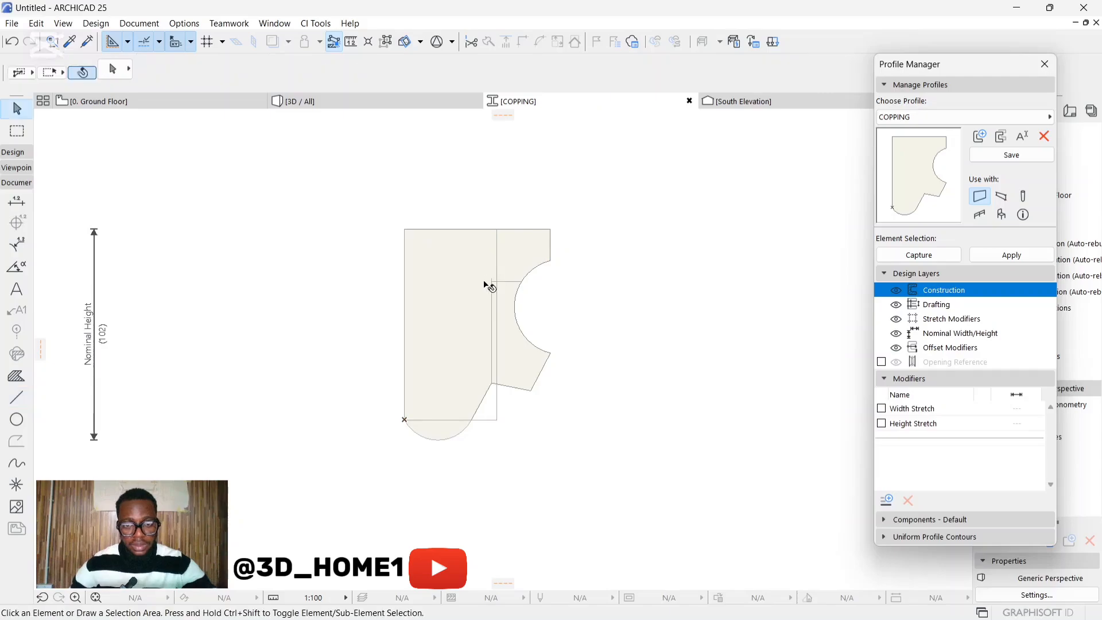
Delete the old profile fill, the two short helper lines and the leftover bottom arc, keeping the three rectangle lines
left_click(481, 303)
key("Delete")
left_click(491, 290)
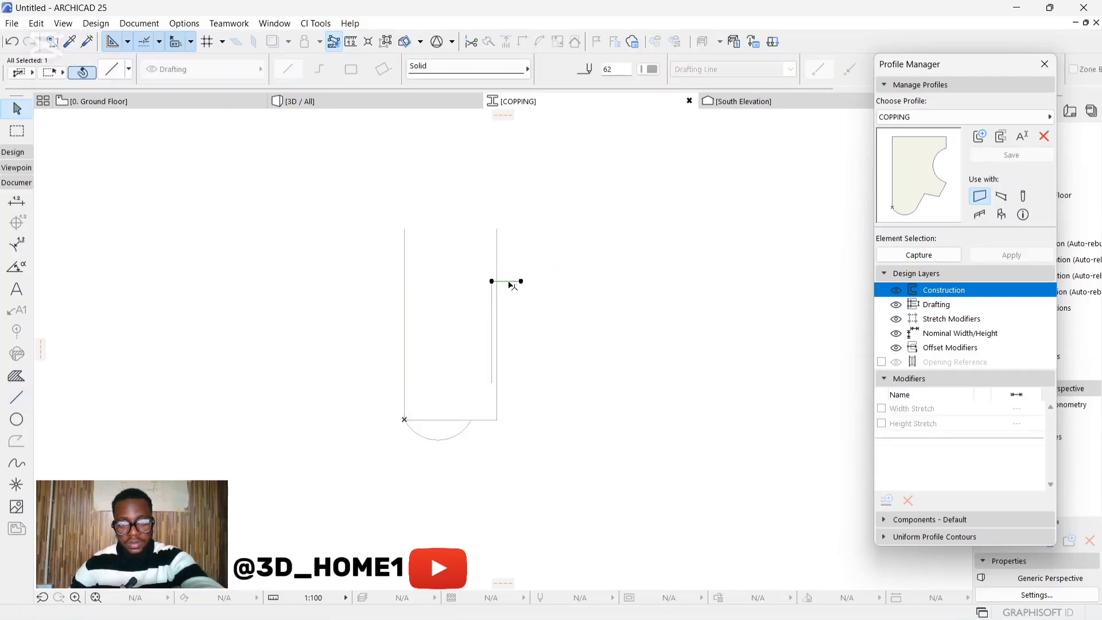
key("Delete")
left_click(440, 440)
key("Delete")
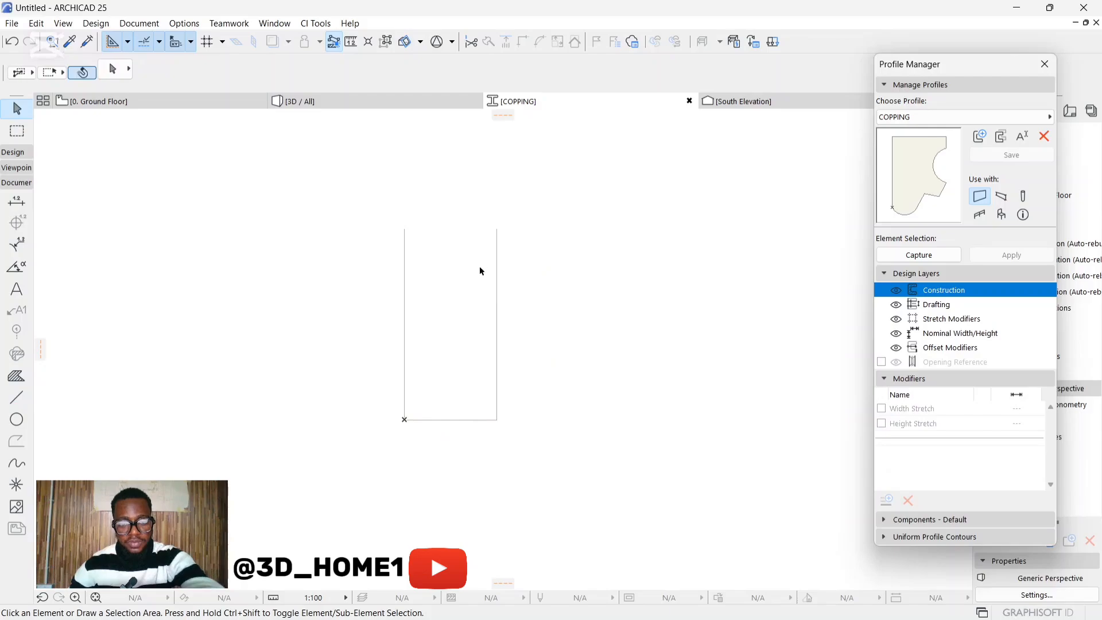
Close the top of the rectangle with a horizontal line between the upper ends of its two vertical sides
left_click(17, 396)
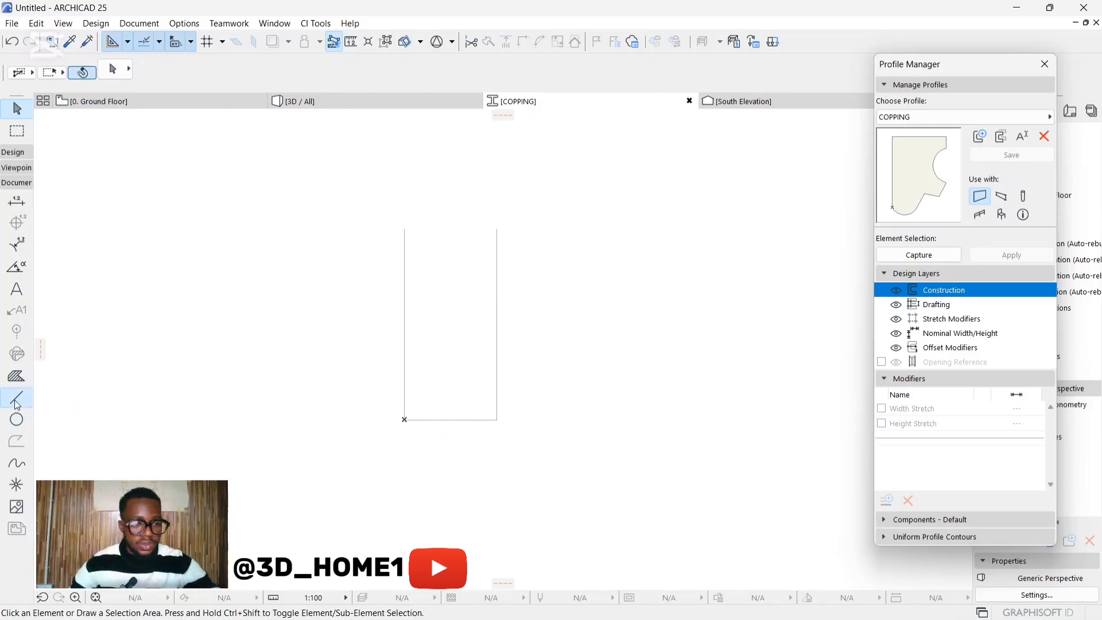
left_click(497, 230)
left_click(405, 229)
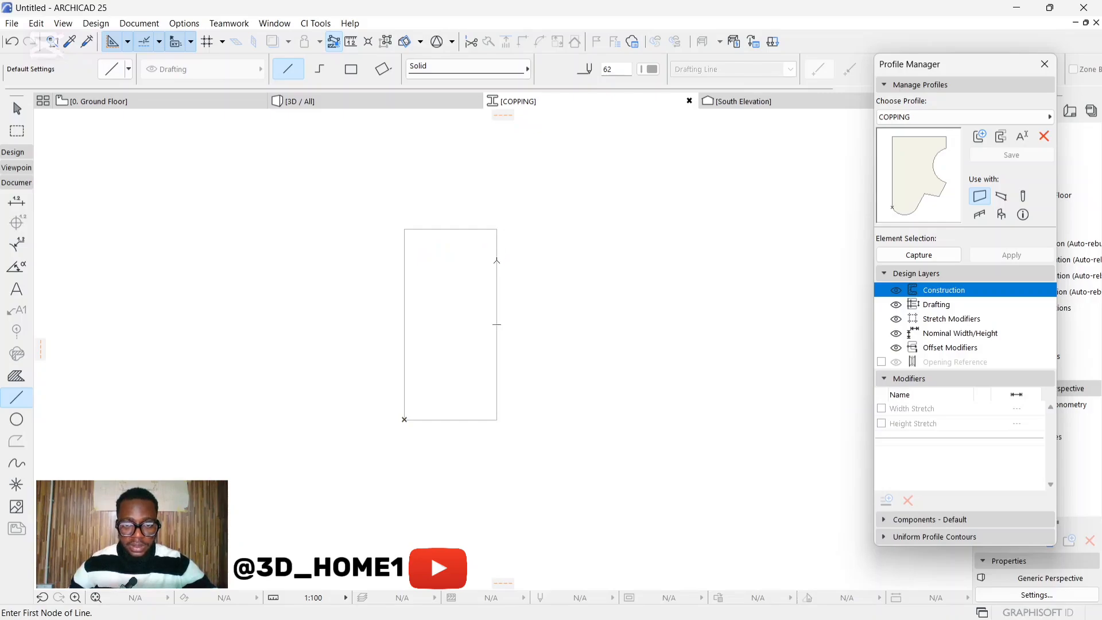
Draw a small three-sided tab projecting about 12 mm from the rectangle's right edge, near the upper corner
left_click(497, 256)
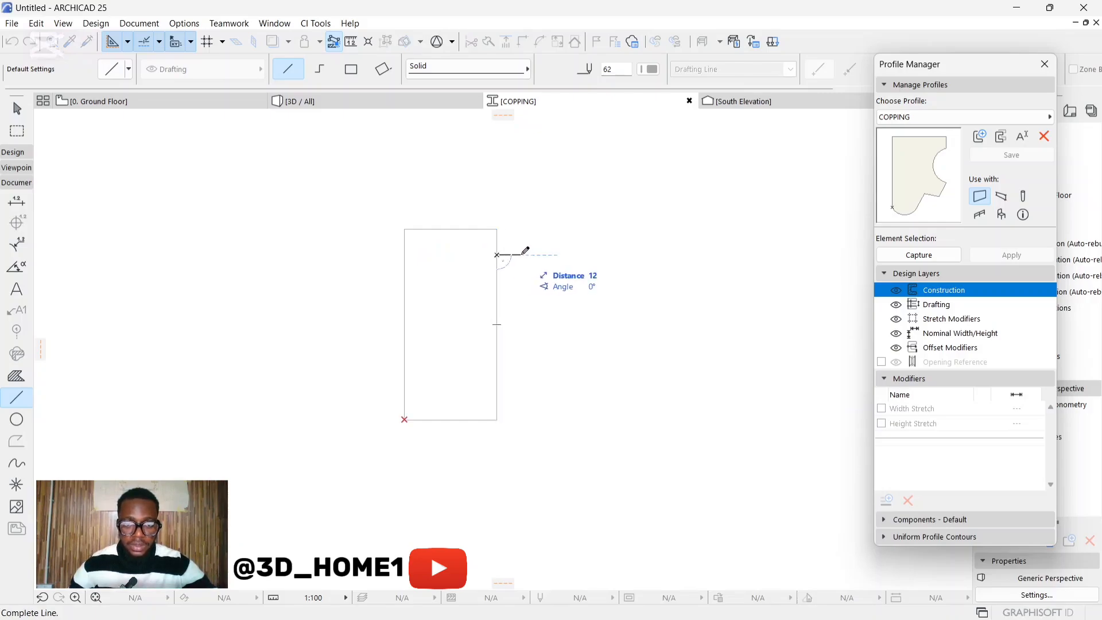
left_click(517, 255)
left_click(521, 255)
left_click(522, 277)
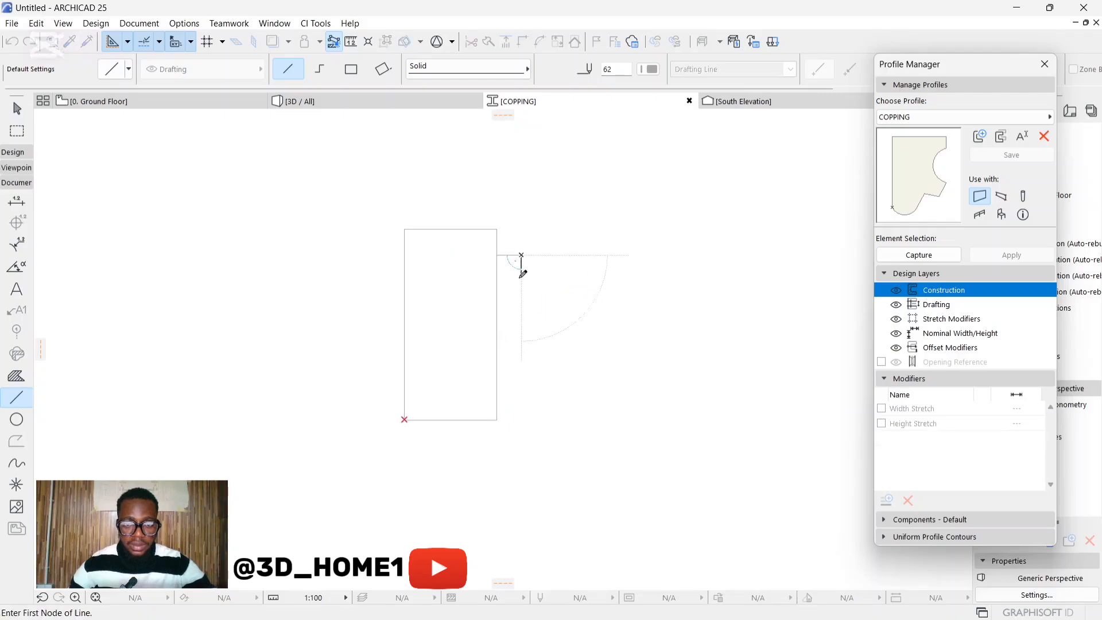
left_click(522, 278)
left_click(497, 278)
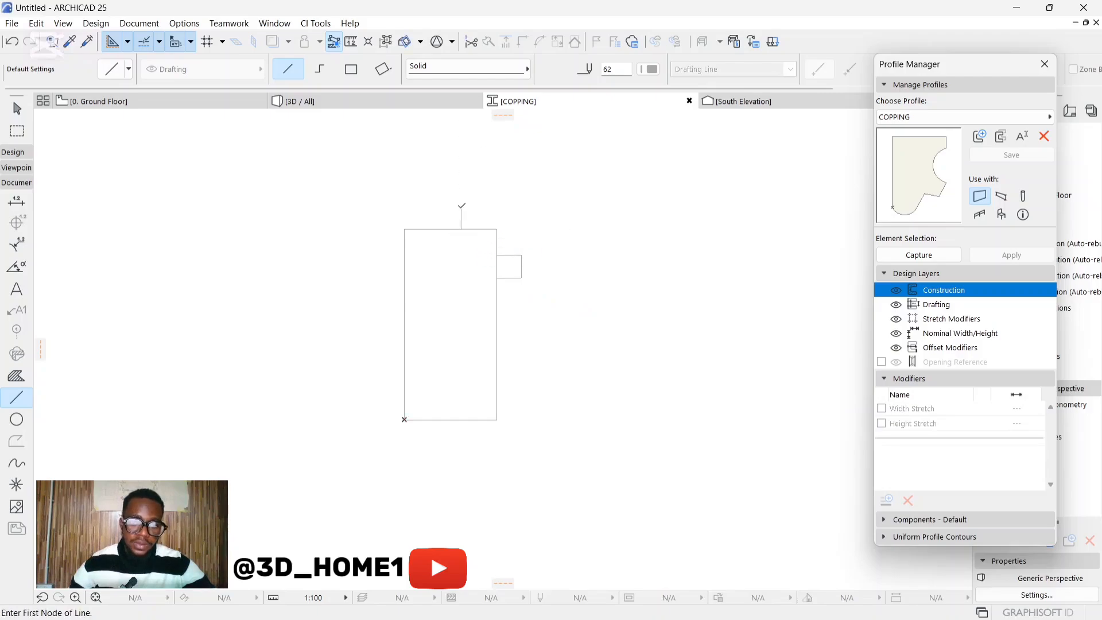
Outline a small rectangular tab standing on the rectangle's top edge, set in from both corners
left_click(461, 205)
left_click(428, 205)
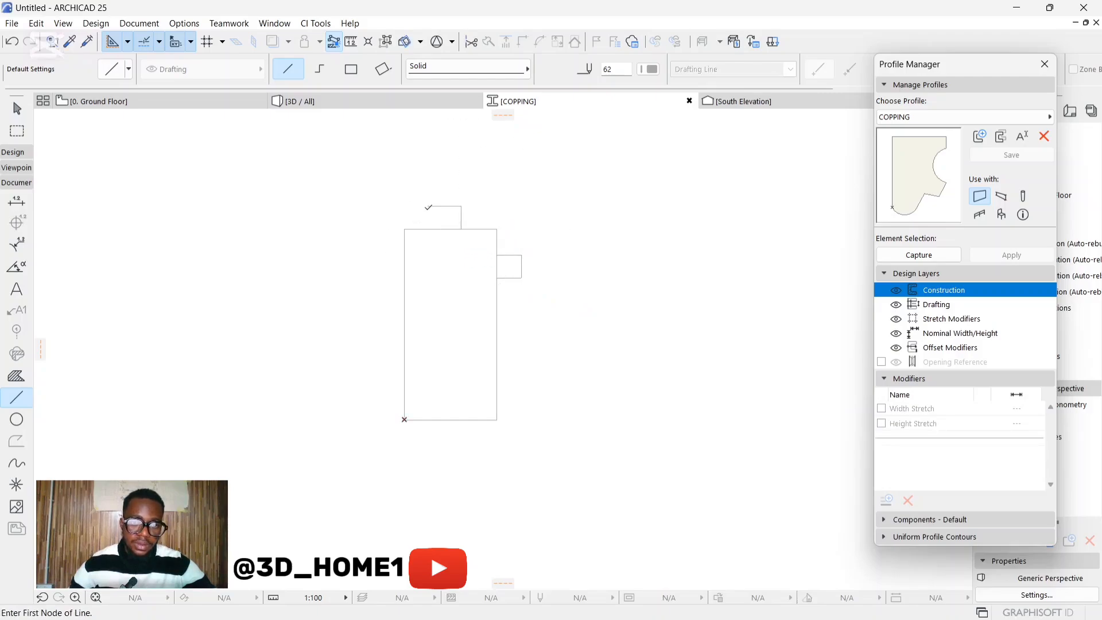
left_click(428, 205)
left_click(427, 229)
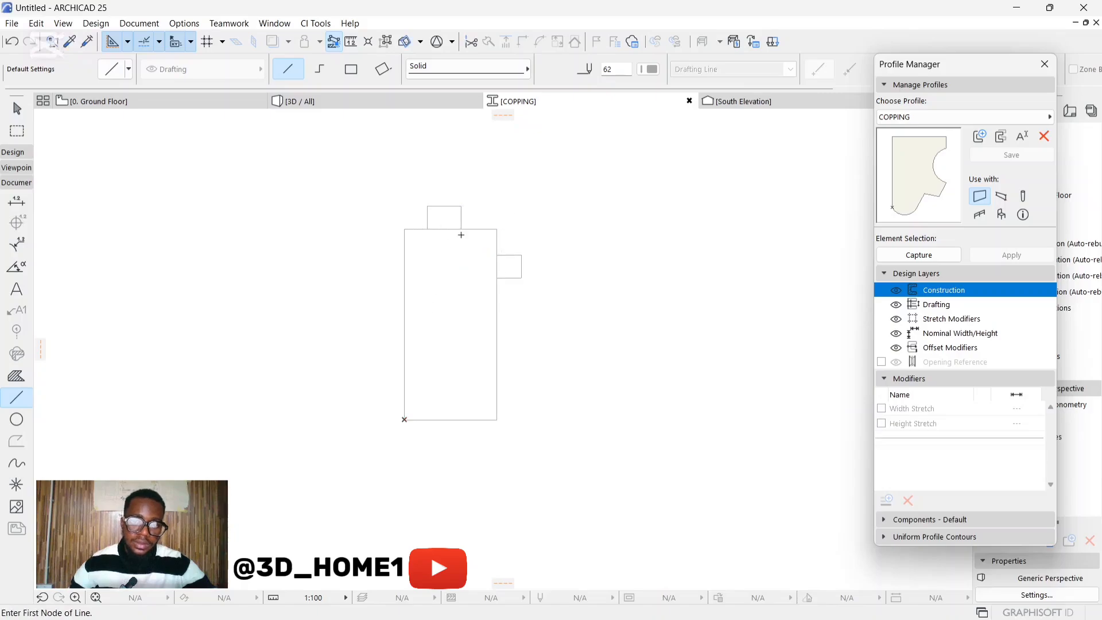
Draw a diagonal line across the rectangle's upper right corner and curve it outward into an arc of about 8 mm radius
left_click(475, 230)
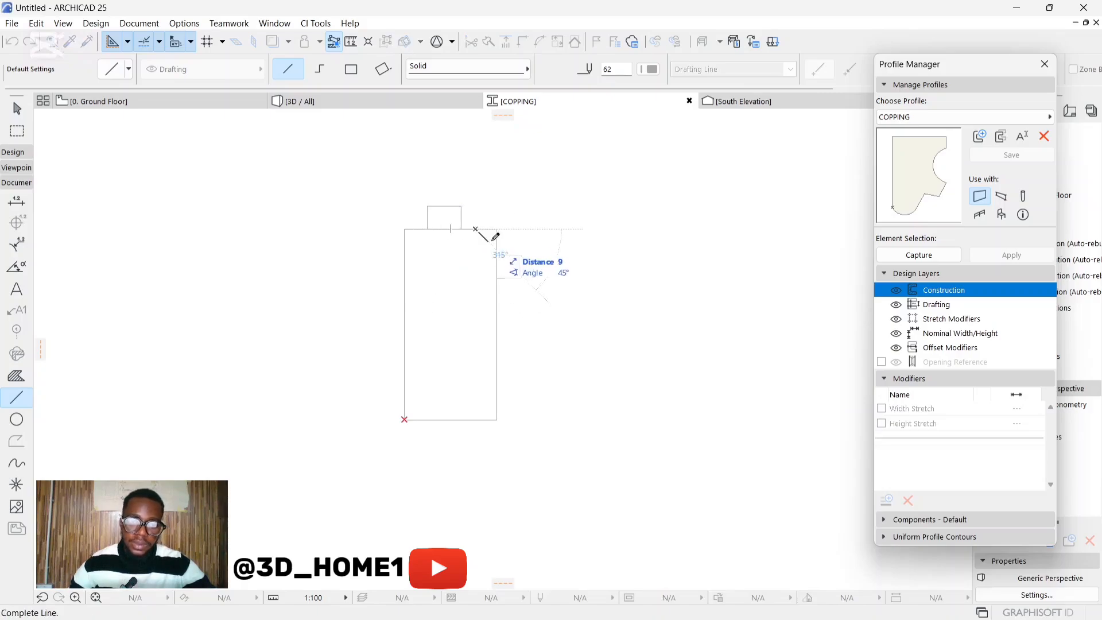
left_click(497, 242)
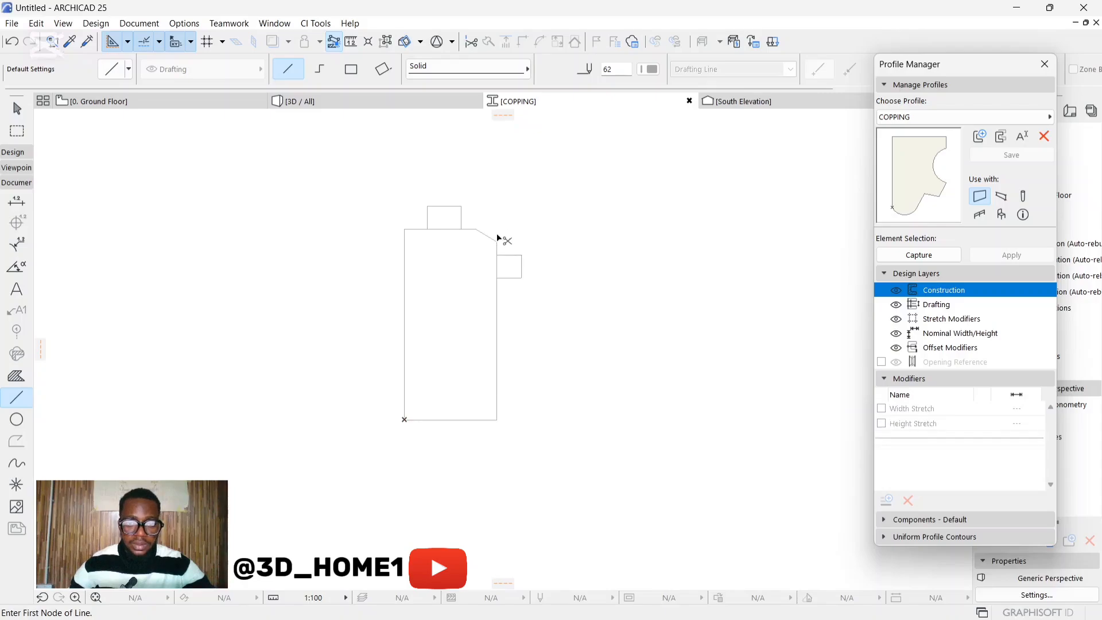
scroll(501, 249, "up", 2)
key("Escape")
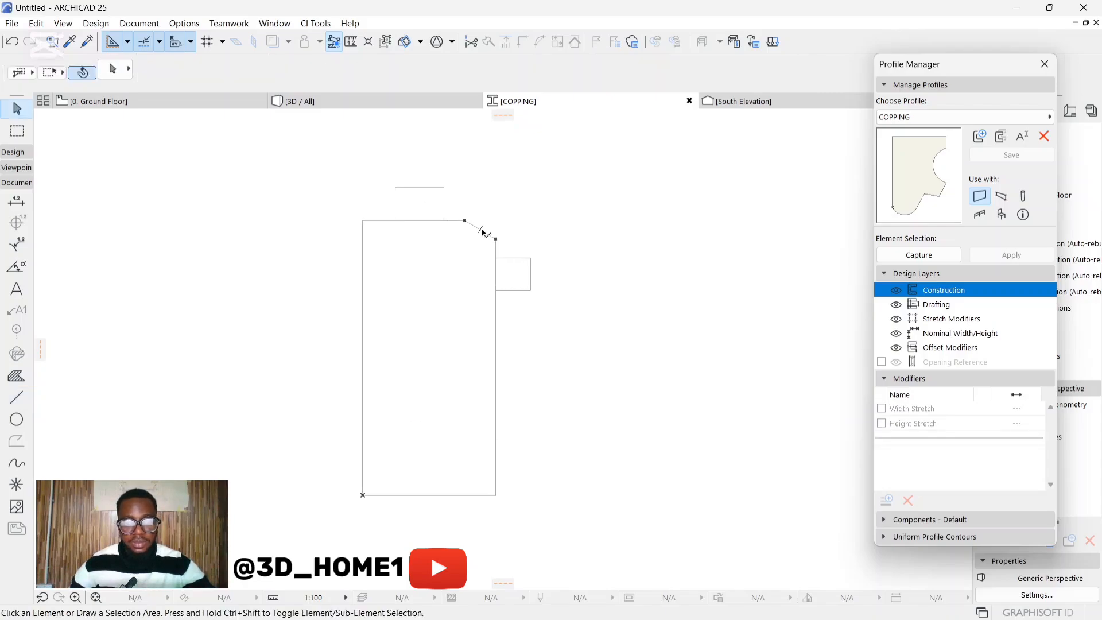
left_click(483, 231)
left_click(483, 231)
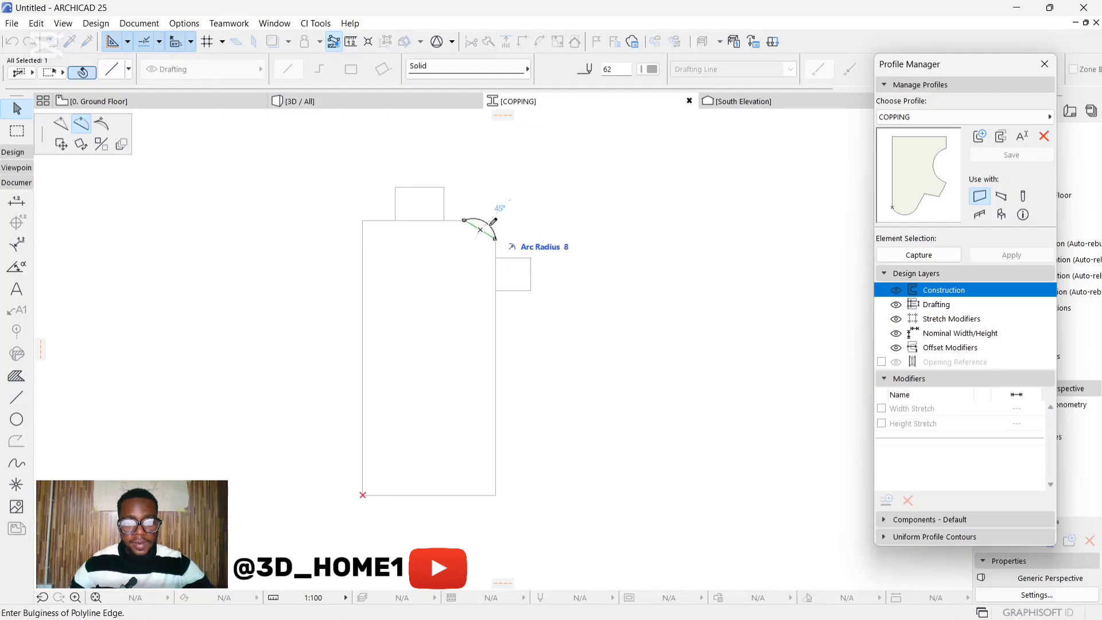
left_click(490, 227)
left_click(510, 261)
left_click(510, 259)
left_click(511, 258)
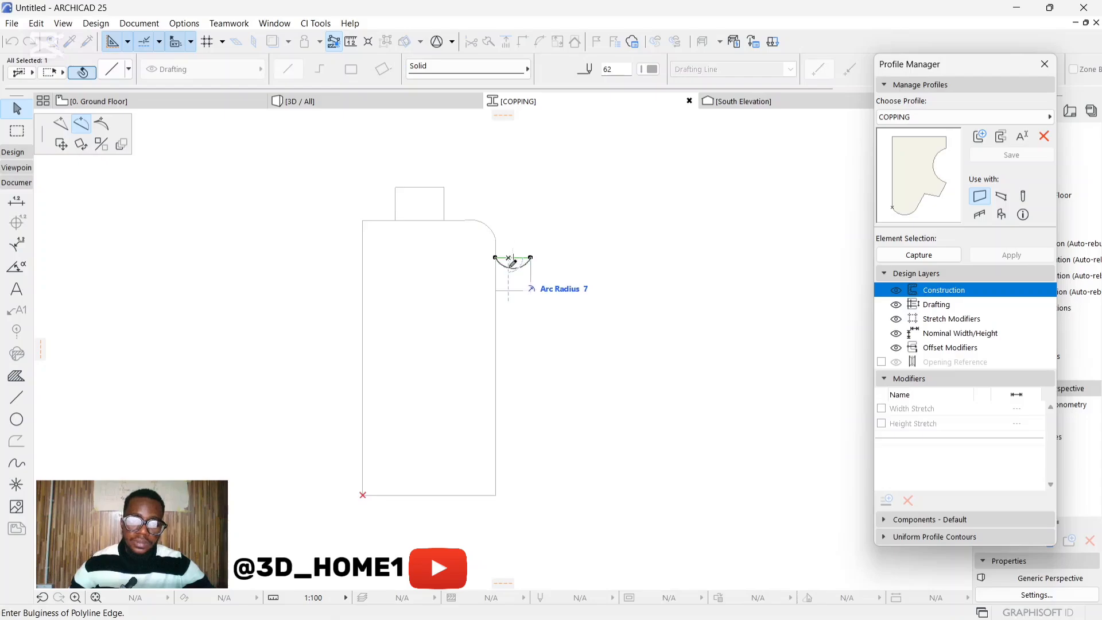
key("Escape")
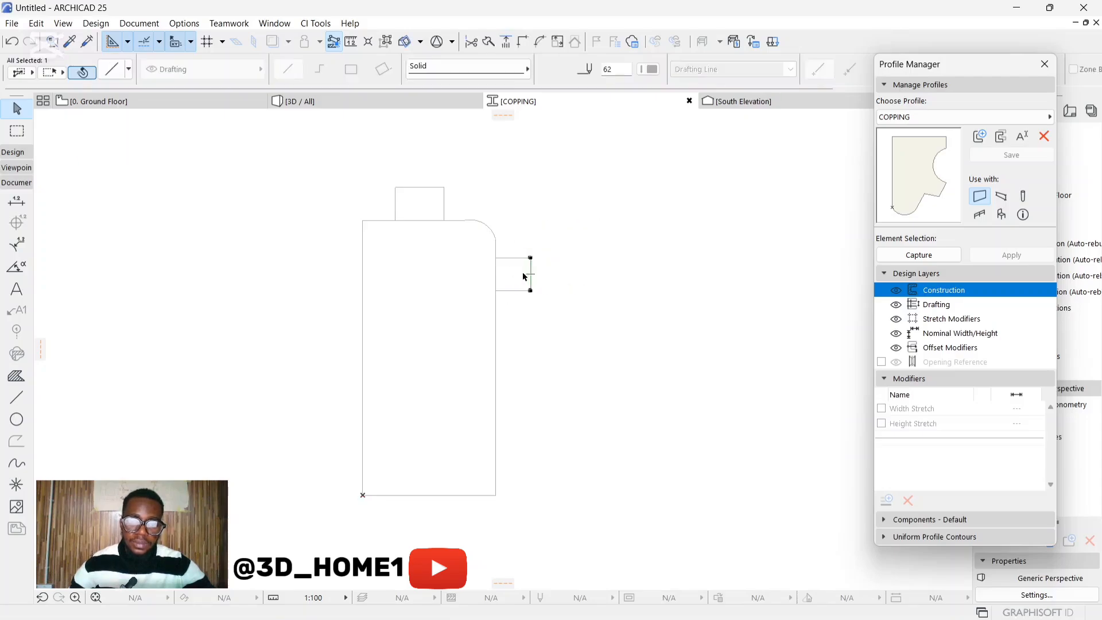
key("Escape")
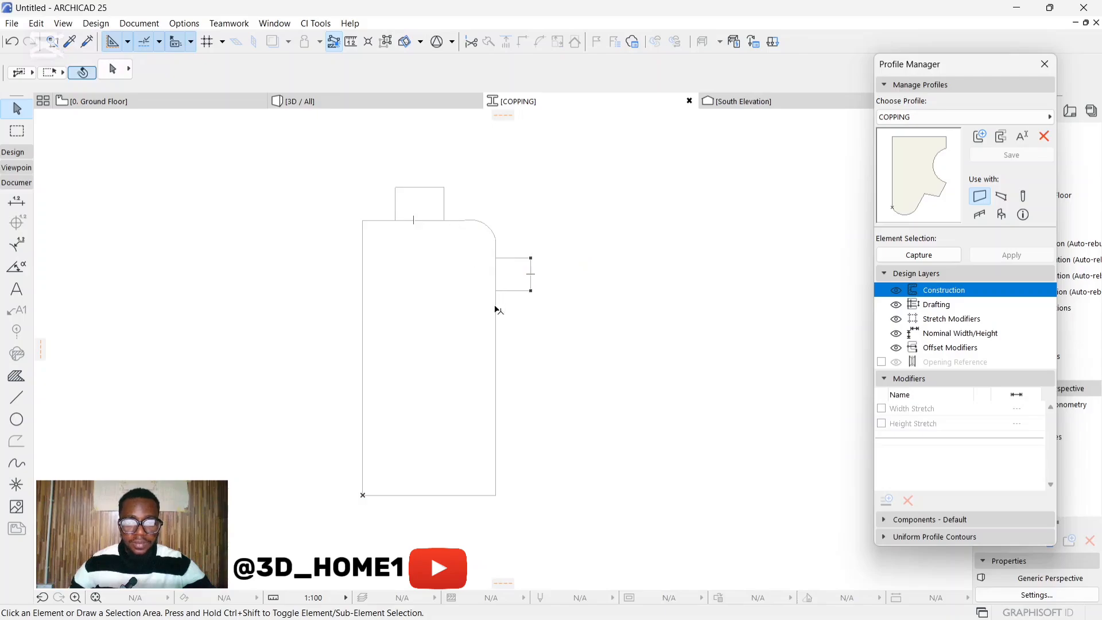
Cut a notch from the rectangle's lower right corner using a short horizontal line and a vertical line about 50 mm long, trimming the surplus edges
left_click(17, 397)
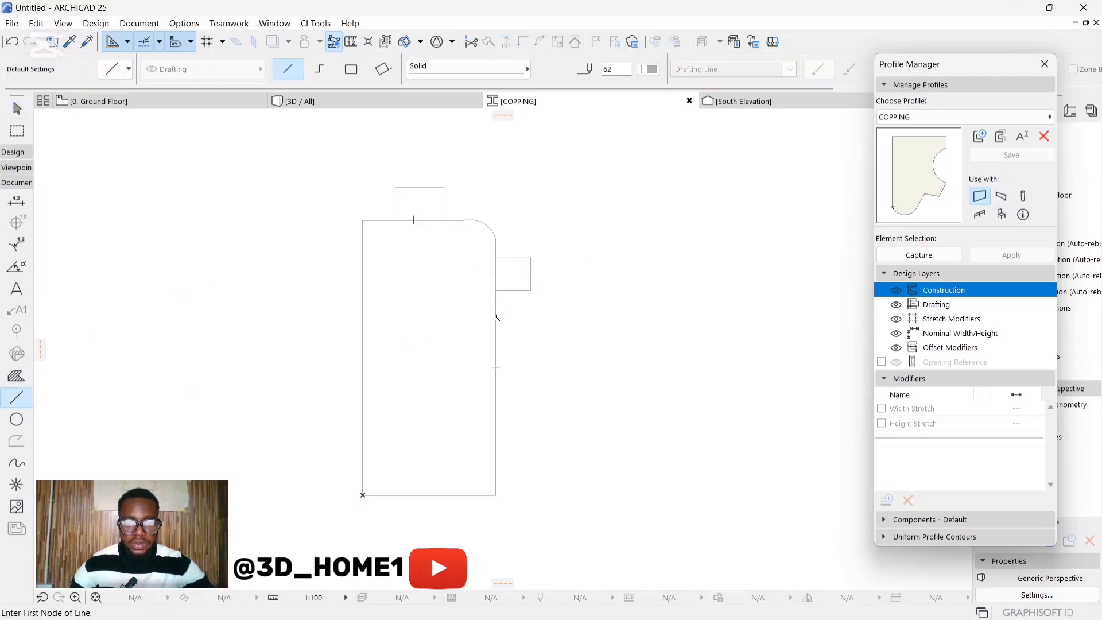
left_click(496, 317)
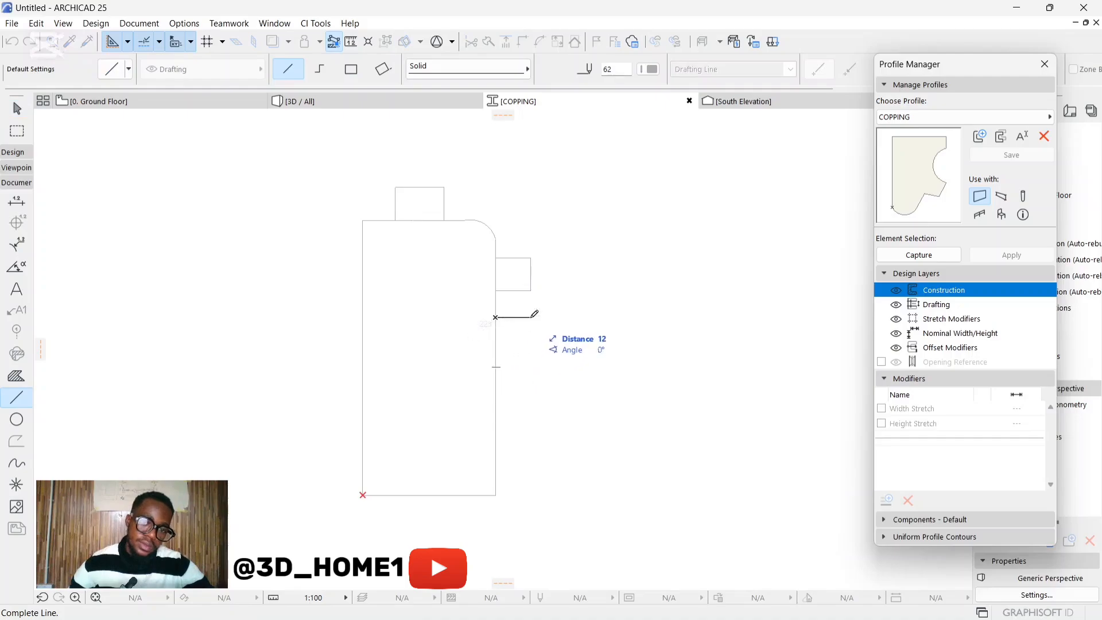
key("Escape")
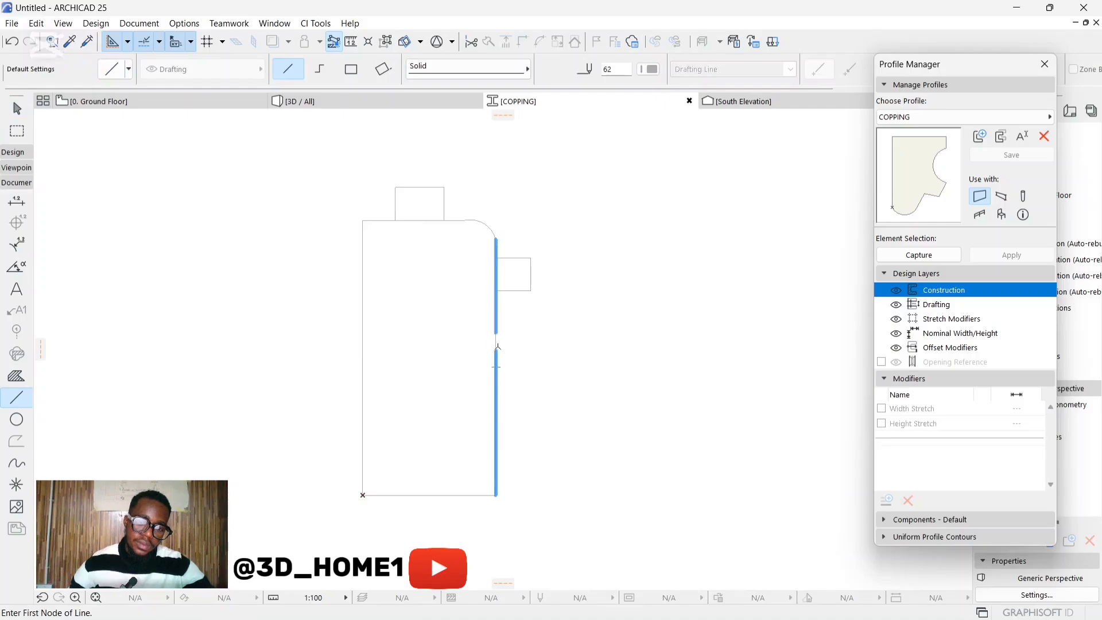
left_click(496, 346)
left_click(456, 346)
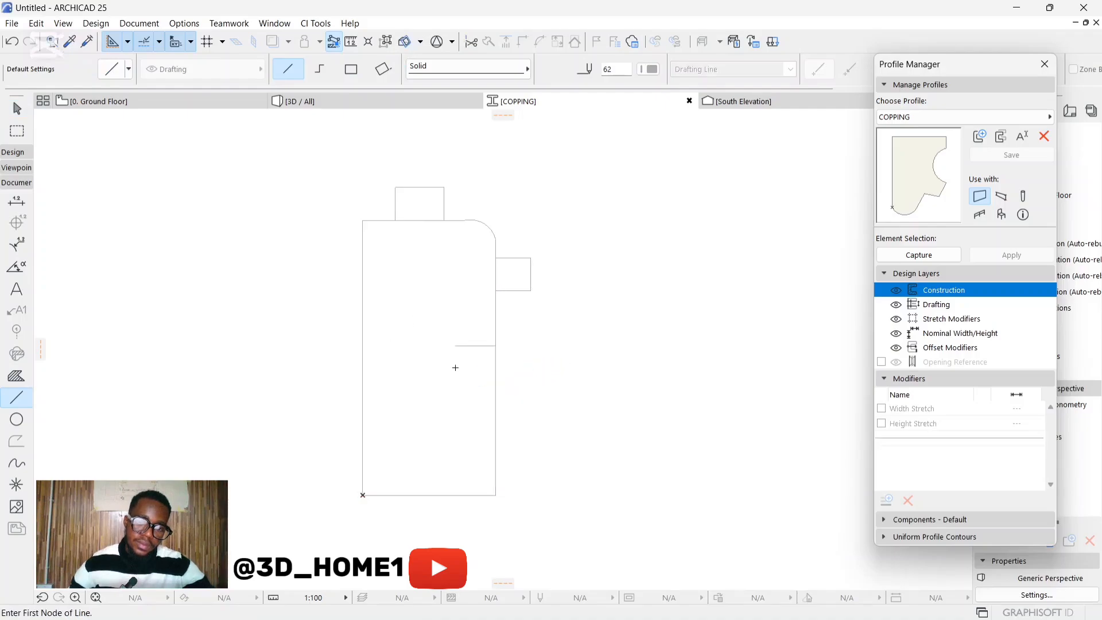
left_click(456, 346)
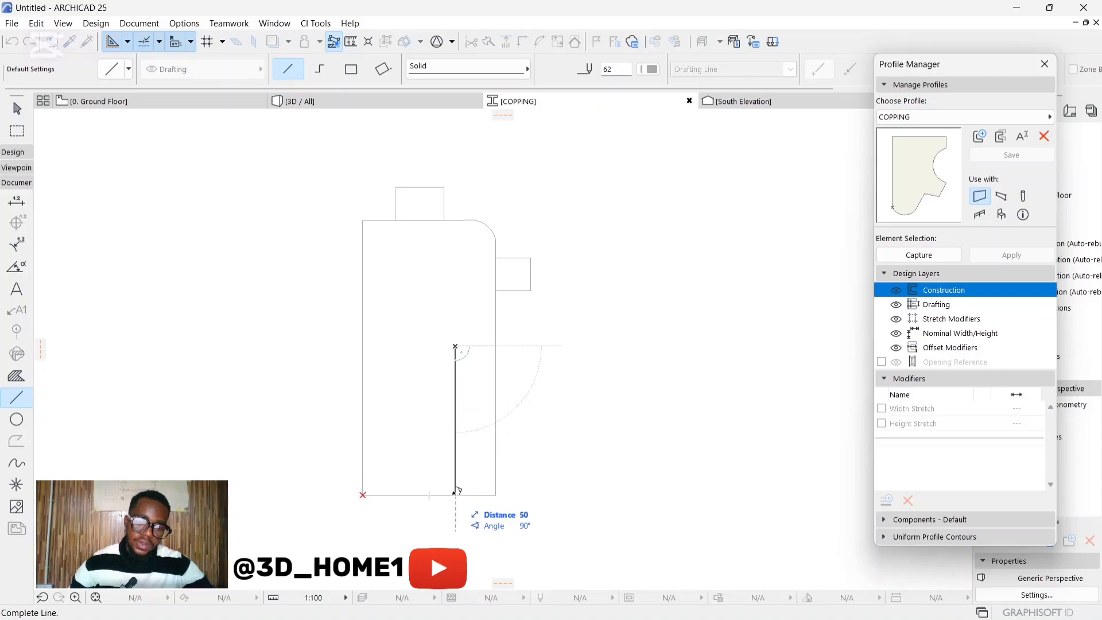
left_click(454, 494)
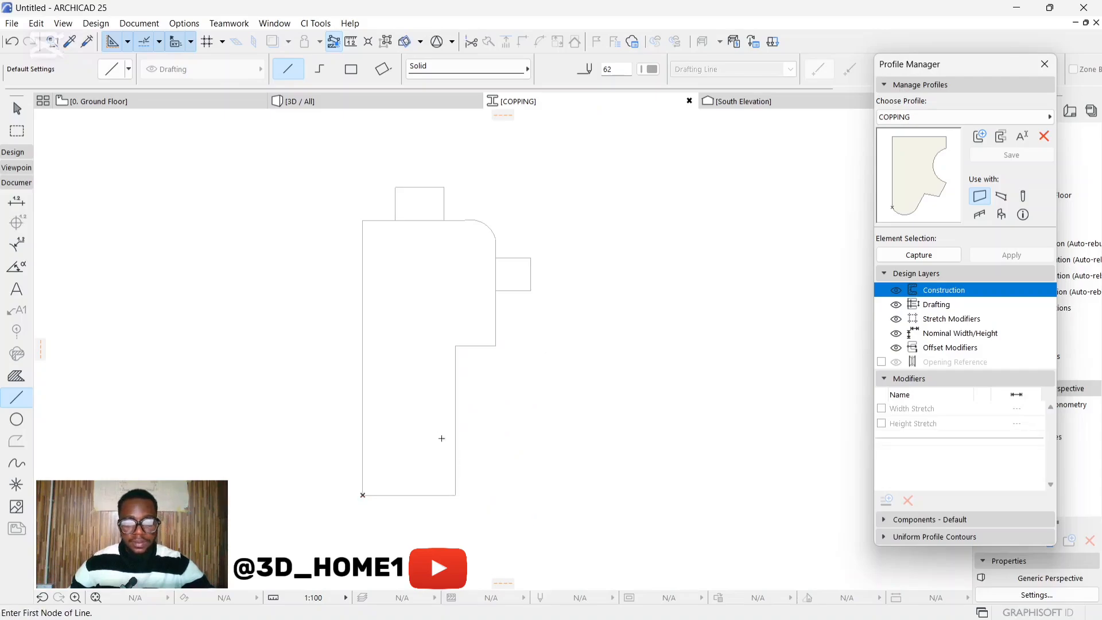
scroll(442, 439, "down", 5)
key("Escape")
scroll(452, 400, "up", 4)
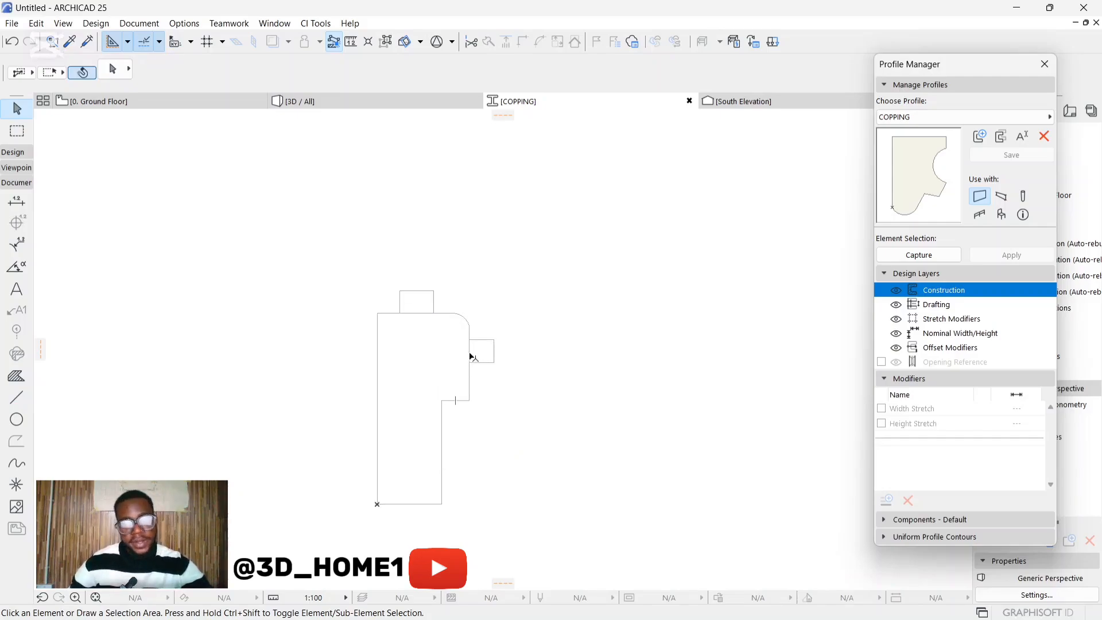
Draw a smaller tab about 6 mm high on top of the right-hand tab, ending halfway along its upper edge
scroll(472, 356, "up", 4)
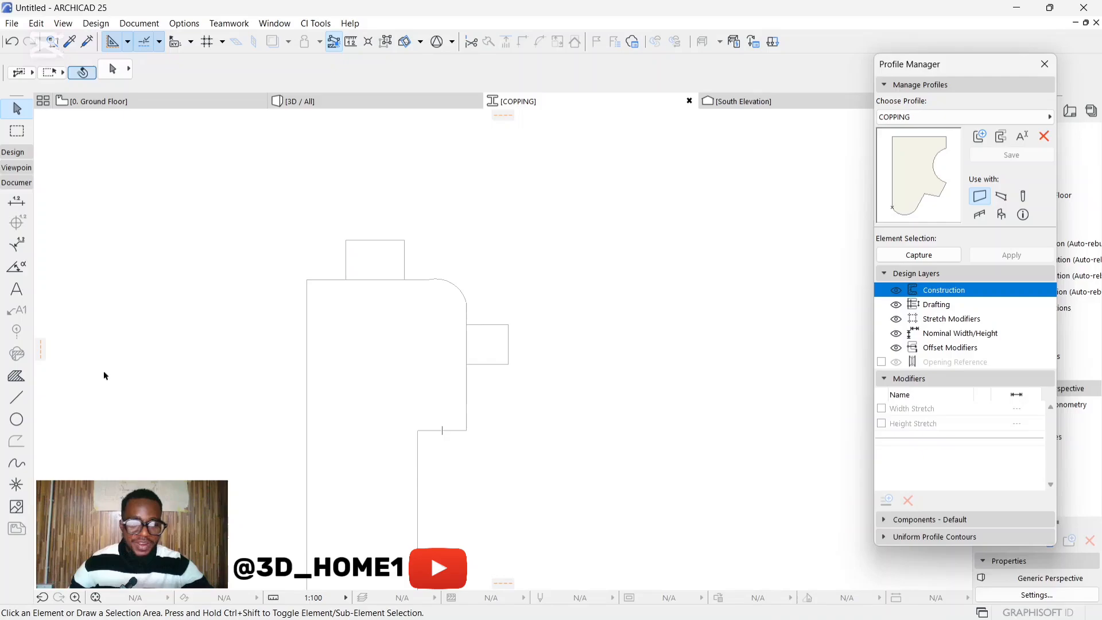
left_click(16, 397)
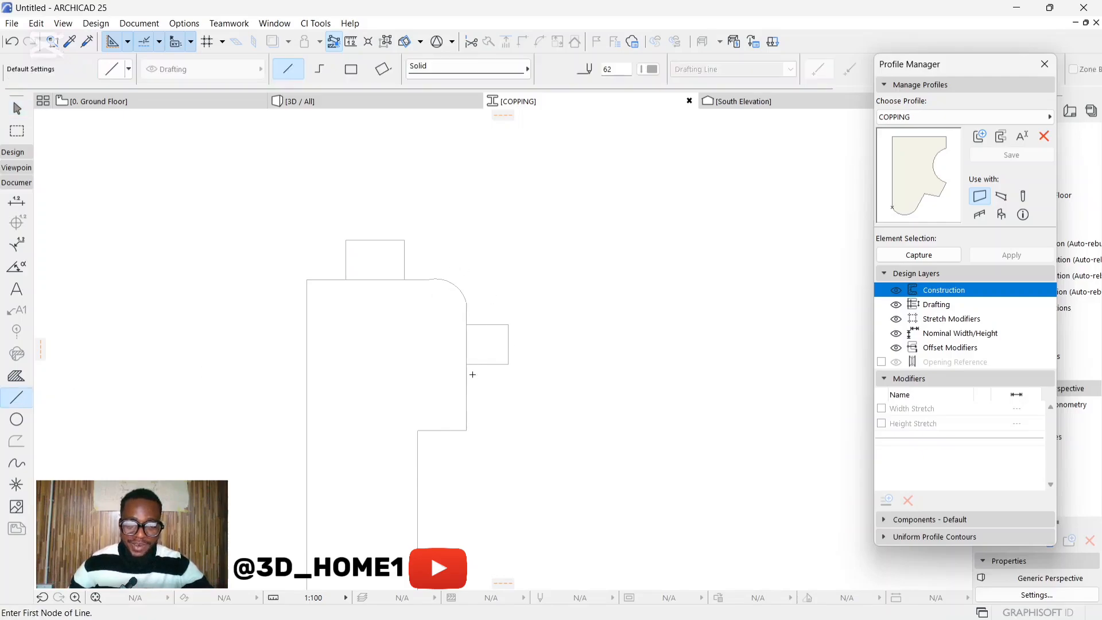
left_click(487, 324)
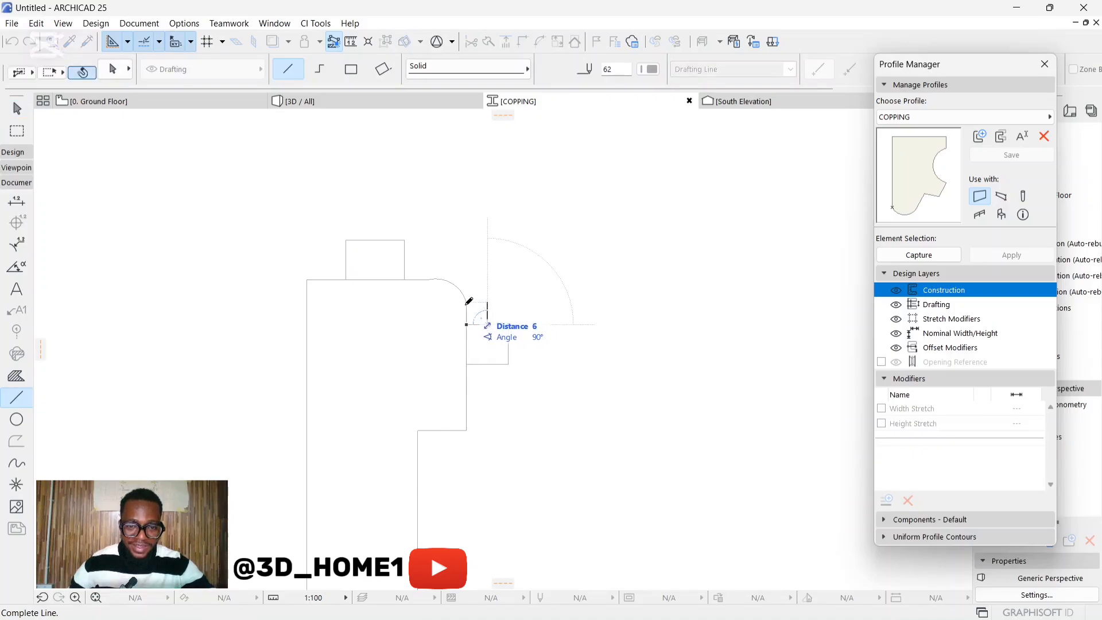
left_click(487, 303)
left_click(466, 302)
left_click(488, 302)
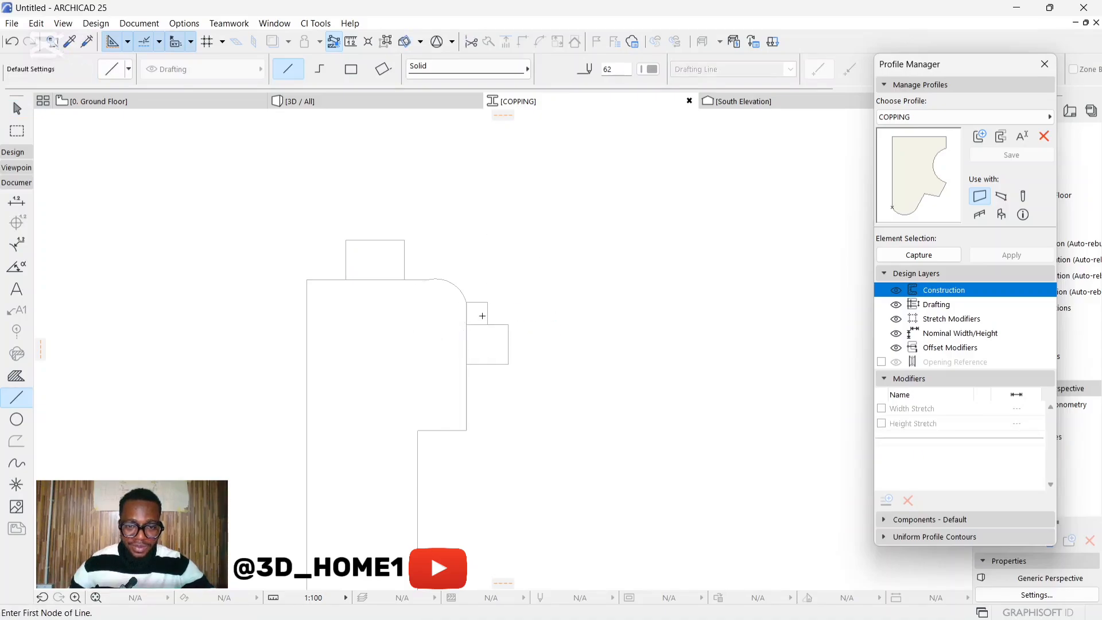
Trim the inner line segments between the tabs and the main body to leave one continuous outer contour
left_click(468, 323, "ctrl")
scroll(488, 336, "down", 4)
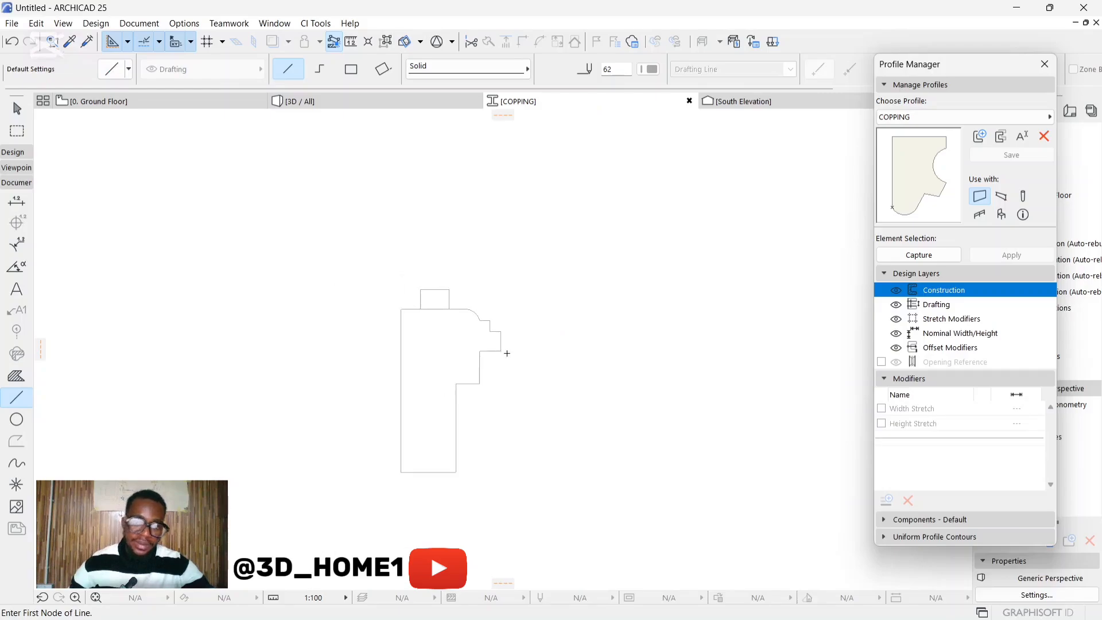
scroll(460, 331, "up", 3)
left_click(434, 291, "ctrl")
scroll(495, 340, "down", 3)
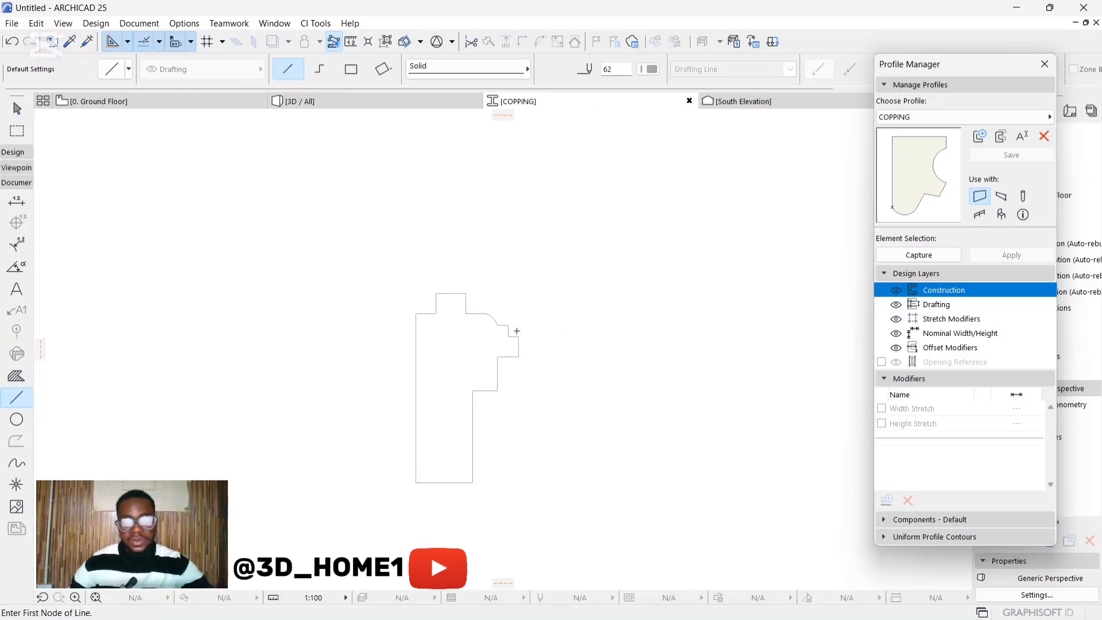
scroll(515, 333, "up", 3)
scroll(454, 432, "down", 3)
scroll(447, 434, "up", 2)
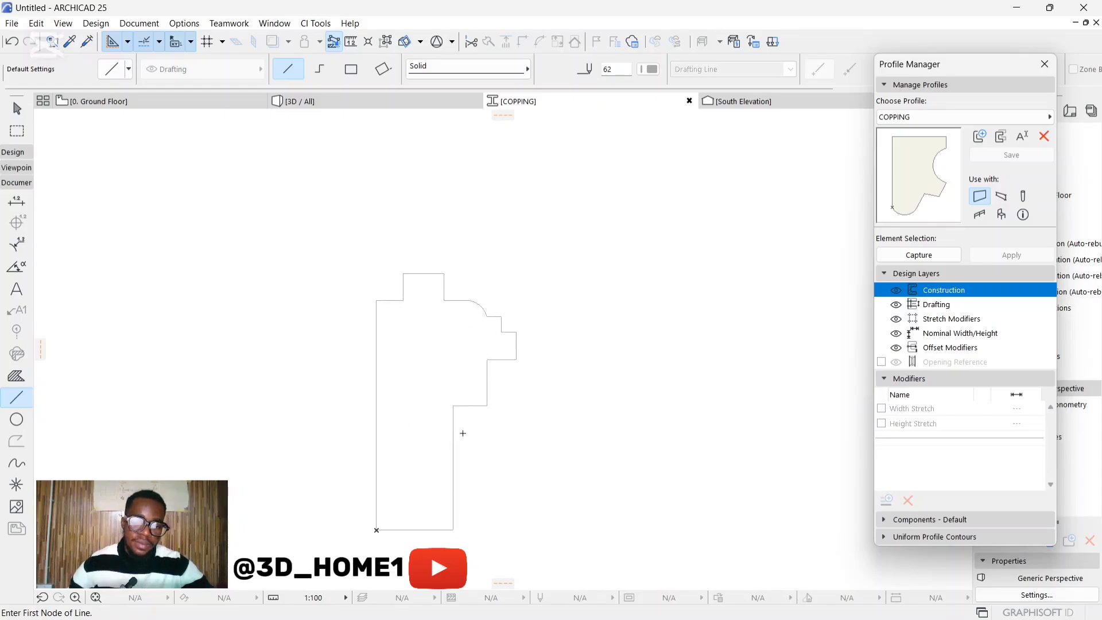
Shorten the profile by moving its bottom edge upward and trimming the side lines below it
key("Escape")
left_click(442, 530)
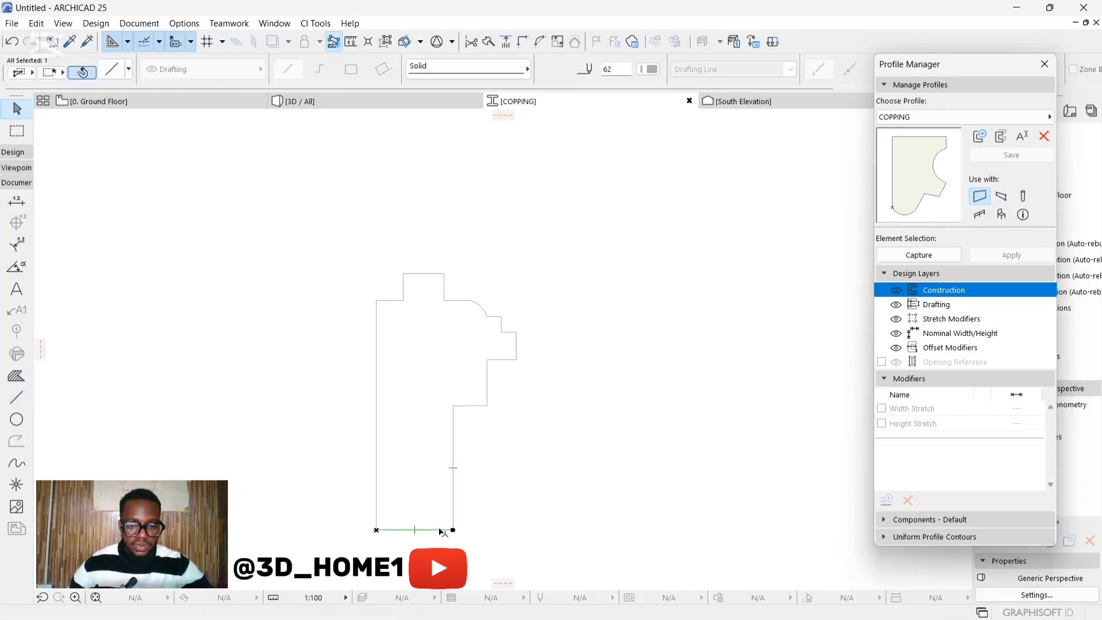
left_click(443, 531)
left_click(58, 146)
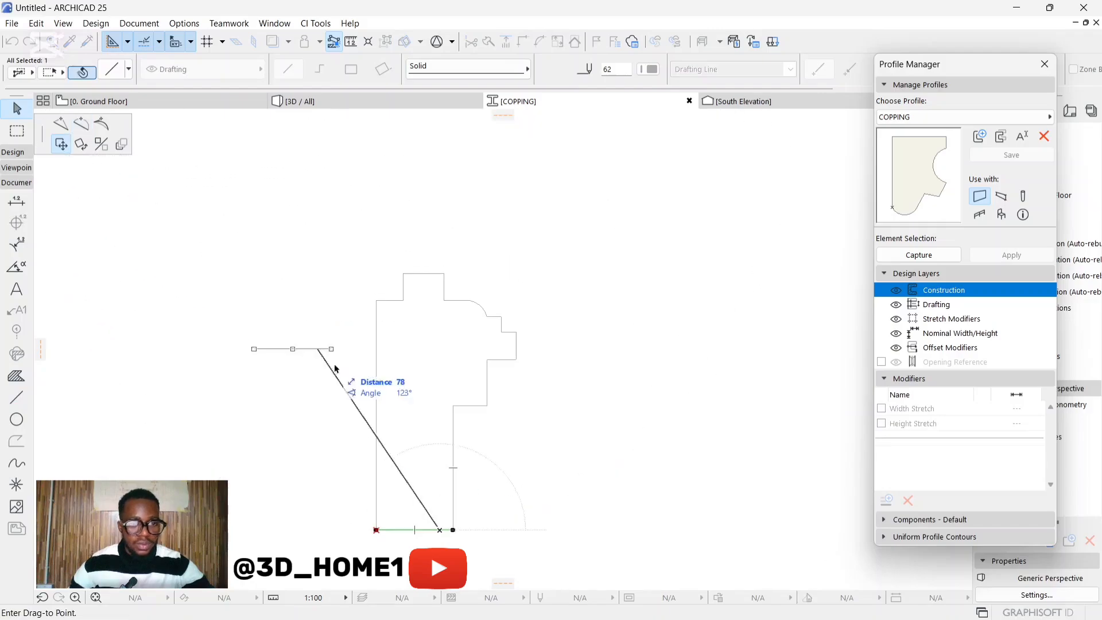
left_click(445, 445)
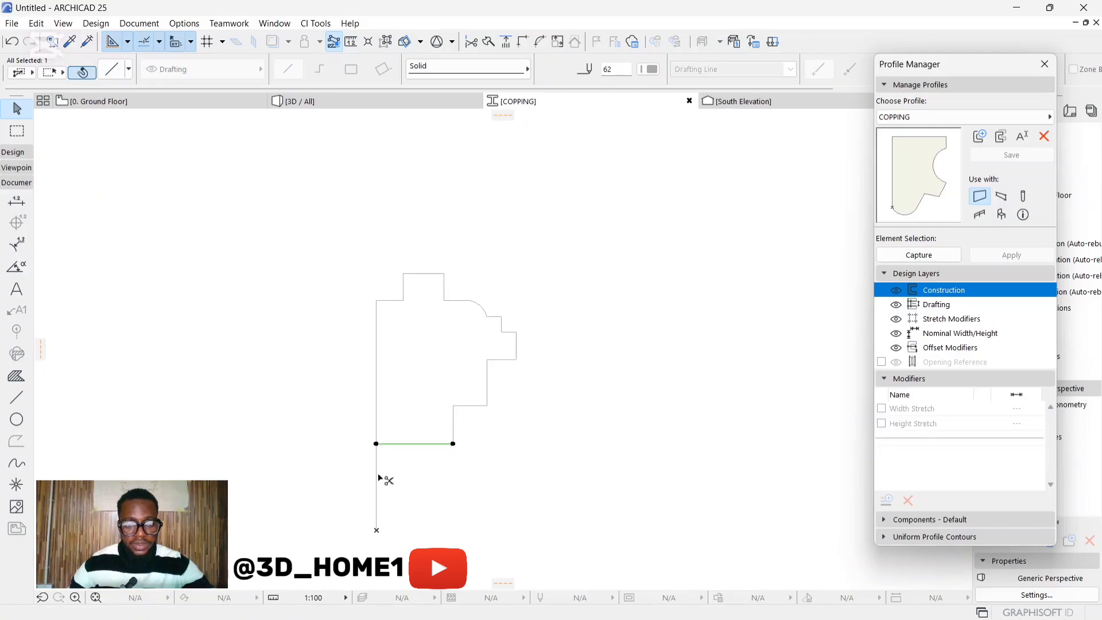
Move the whole contour down so its lower left corner sits on the profile origin
left_click_drag(312, 234, 587, 479)
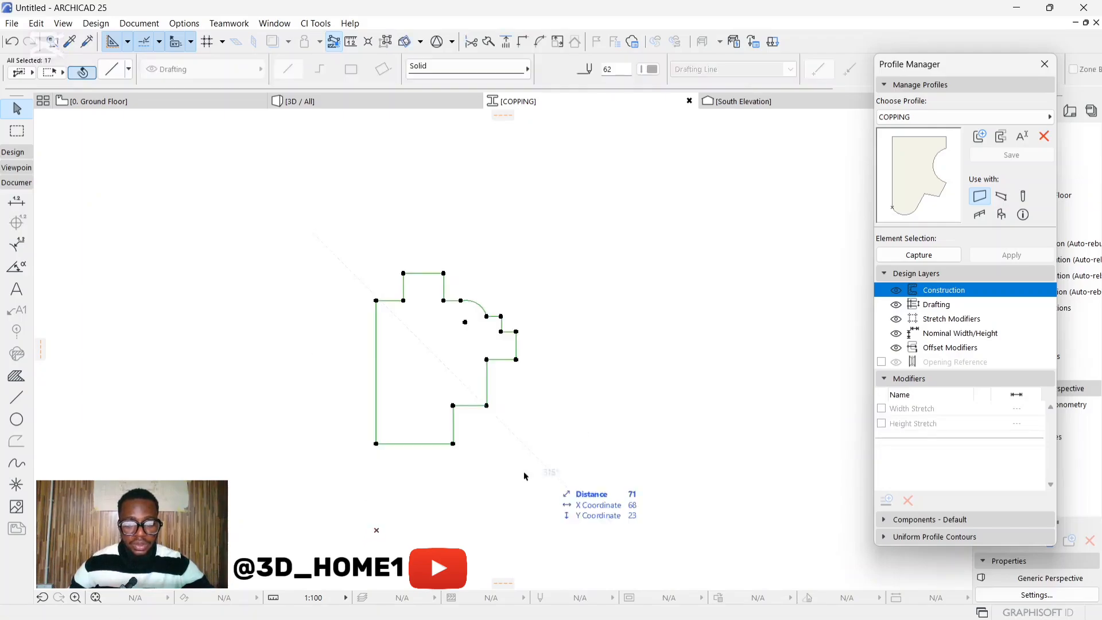
left_click(376, 444)
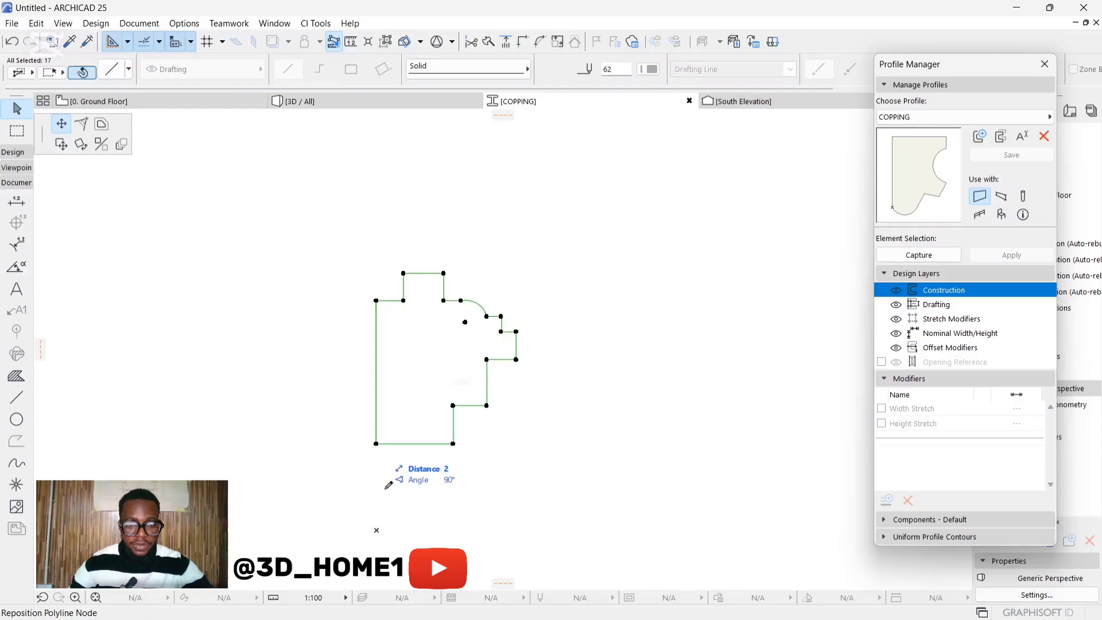
left_click(60, 143)
left_click(376, 528)
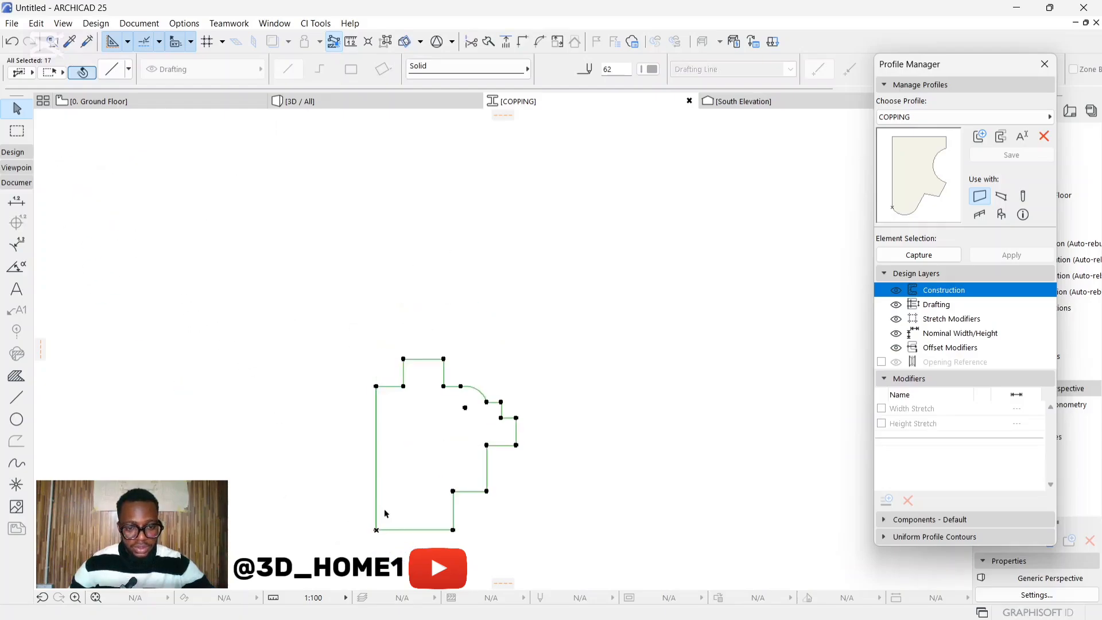
left_click(374, 341)
scroll(374, 341, "down", 1)
scroll(374, 341, "down", 5)
scroll(390, 373, "up", 6)
Fill the closed contour with the GENERIC - INTERNAL FILLER building material and apply it to the COPPING profile, closing the Profile Manager
left_click(17, 376)
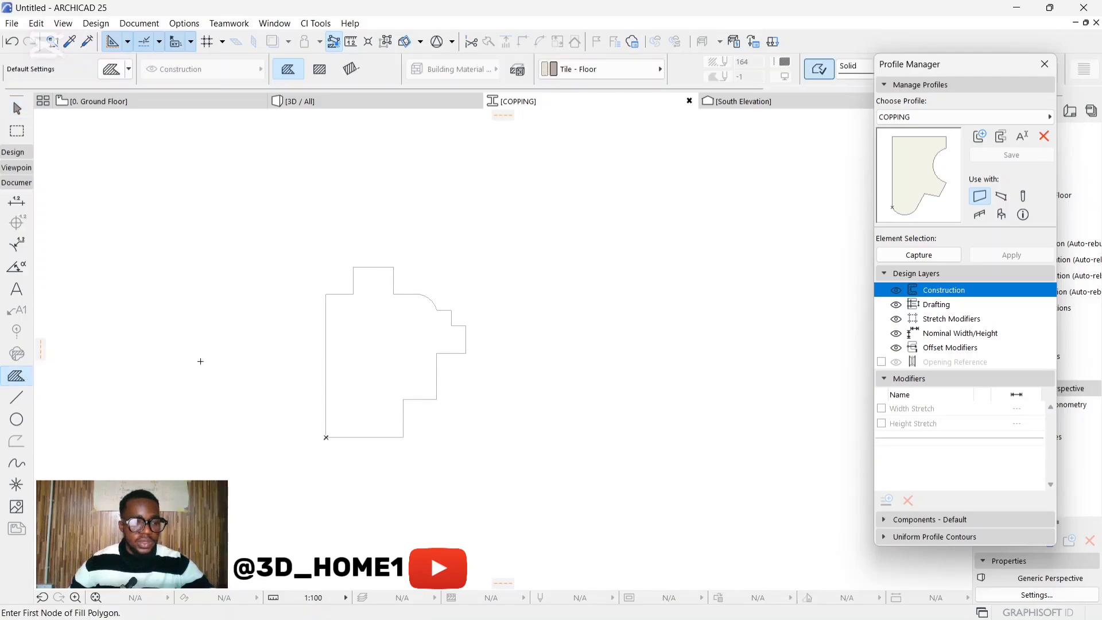
left_click(376, 348)
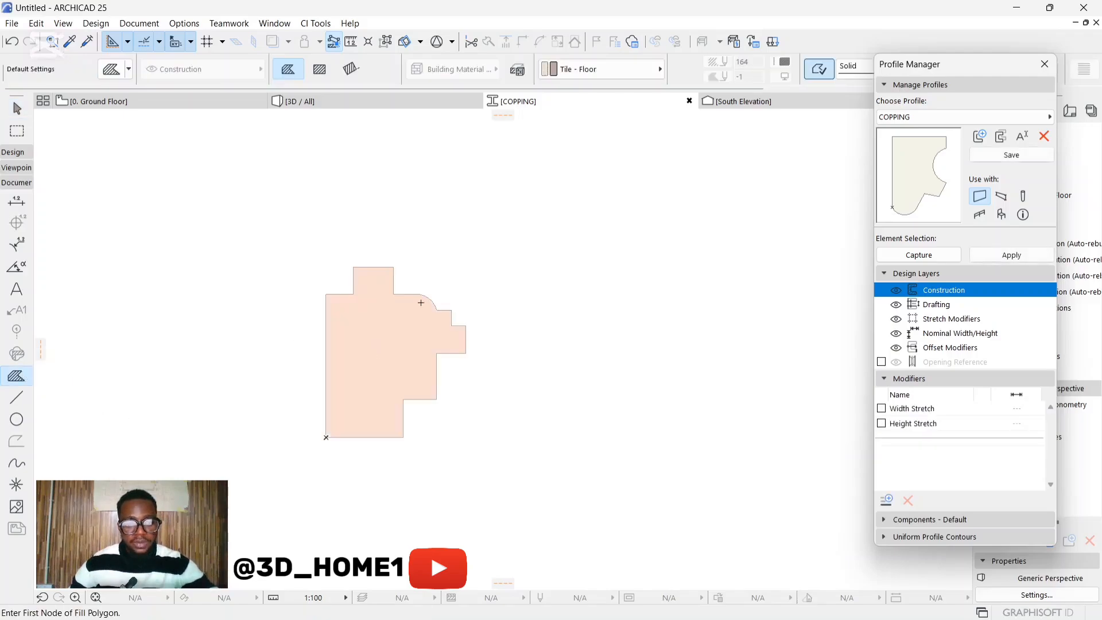
left_click(603, 69)
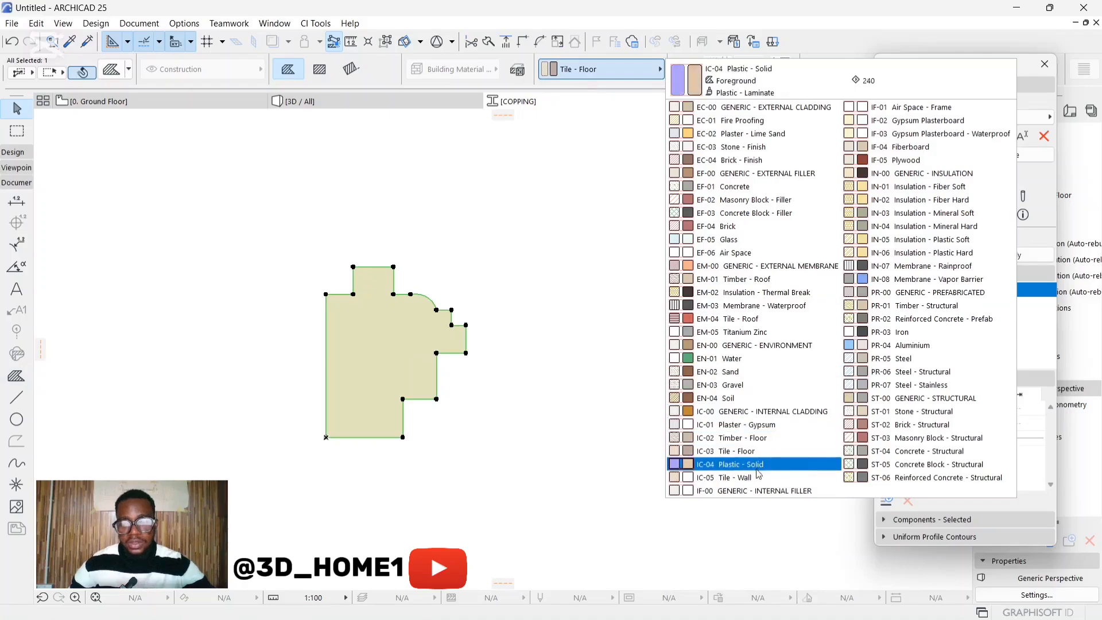
left_click(784, 491)
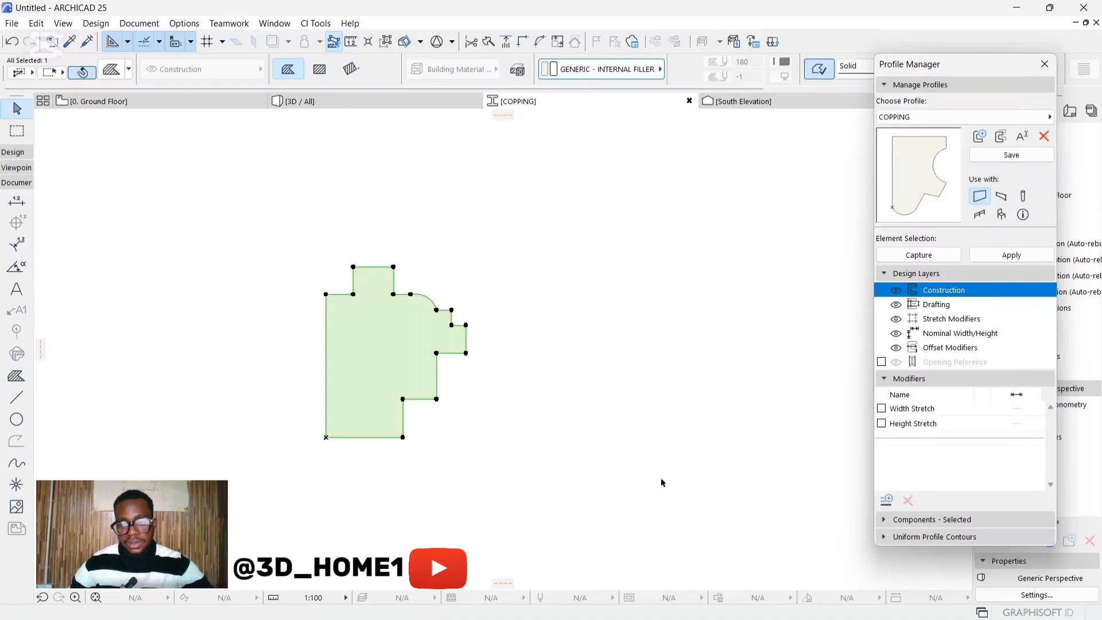
left_click(517, 388)
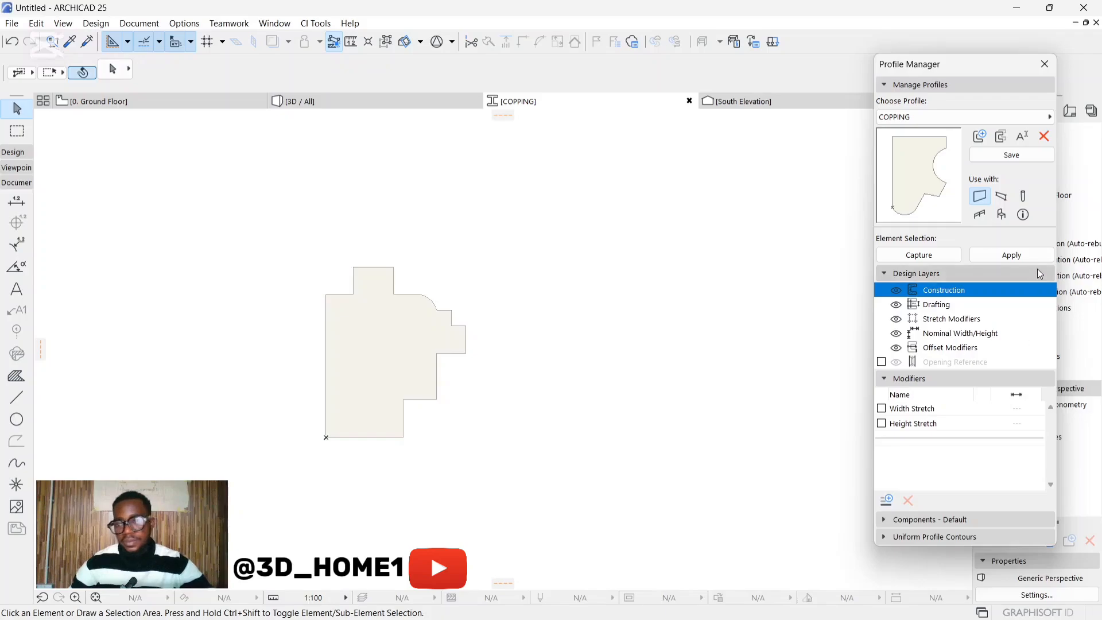
left_click(1011, 255)
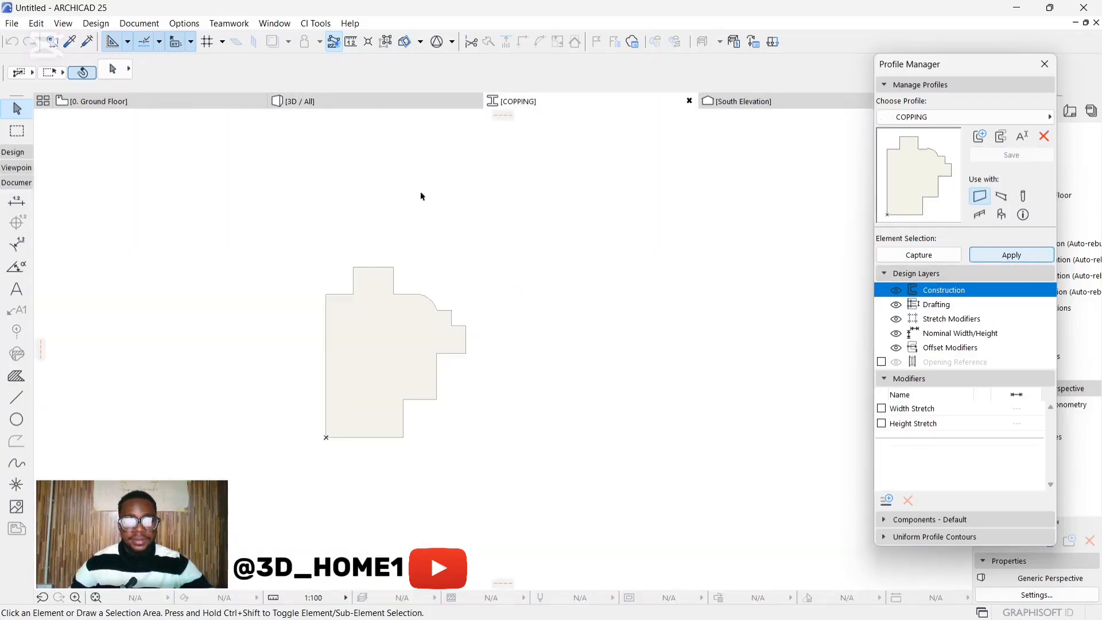
left_click(1045, 64)
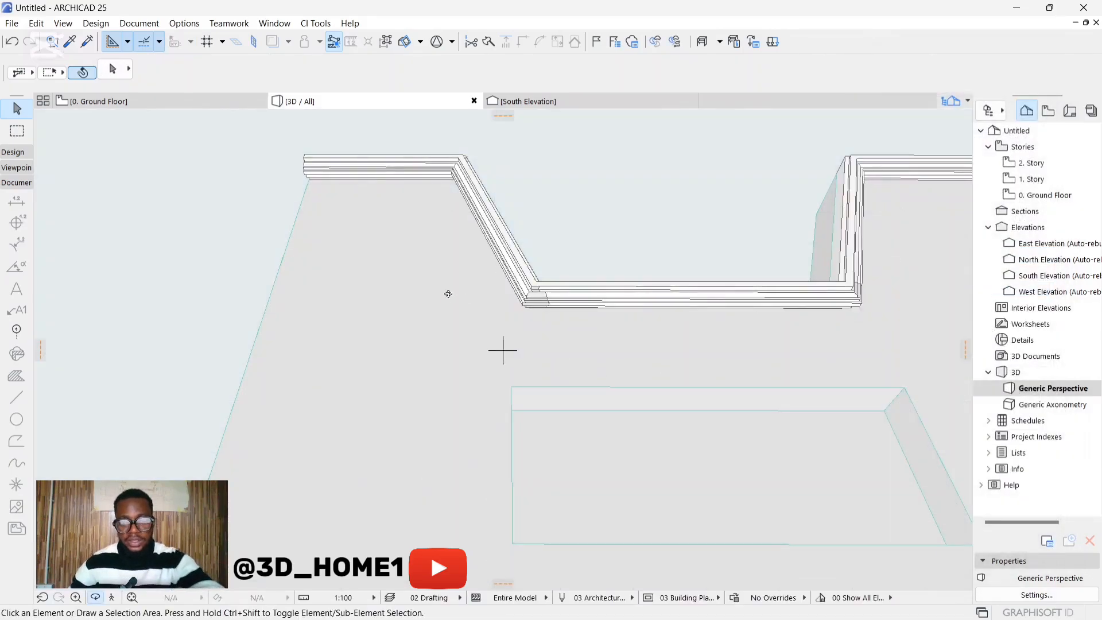
Examine the moulded walls along the slab's edge in 3D from several angles and distances
middle_click_drag(447, 293, 721, 226, "shift")
scroll(507, 308, "up", 8)
scroll(538, 325, "down", 8)
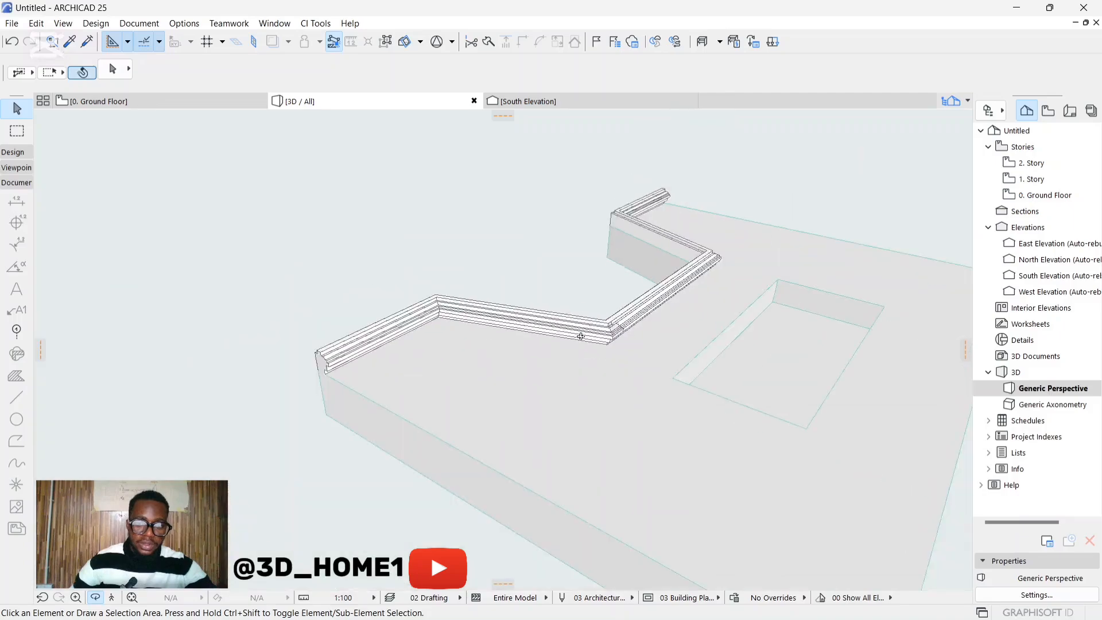
middle_click_drag(490, 347, 645, 395, "shift")
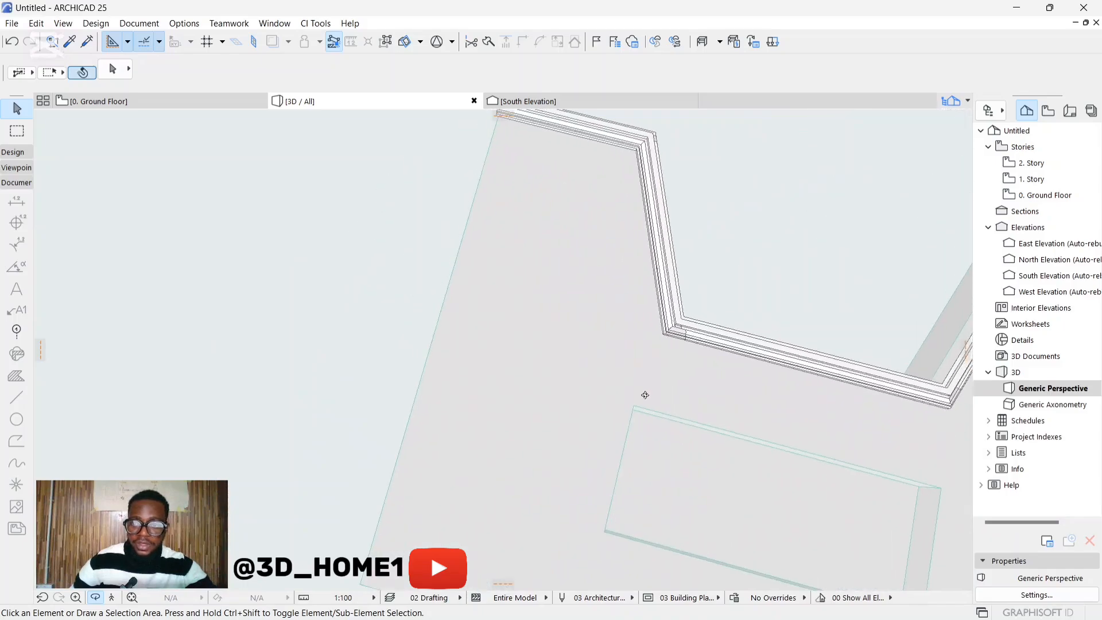
scroll(707, 294, "down", 5)
scroll(749, 322, "up", 6)
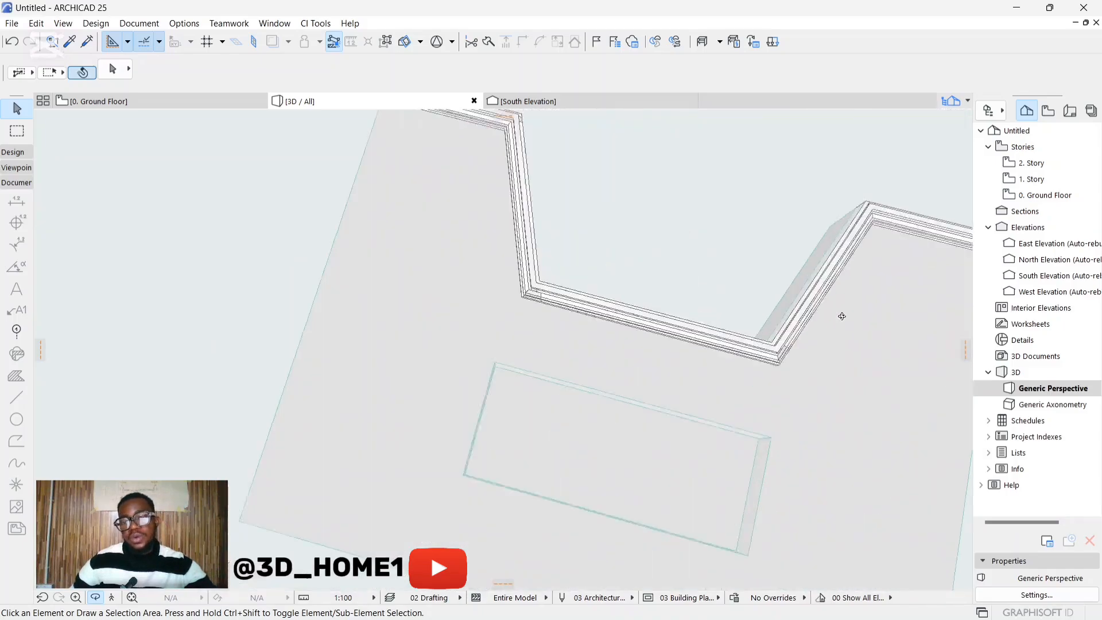
scroll(708, 312, "down", 4)
middle_click_drag(769, 329, 494, 450, "shift")
scroll(471, 352, "up", 6)
scroll(471, 352, "down", 6)
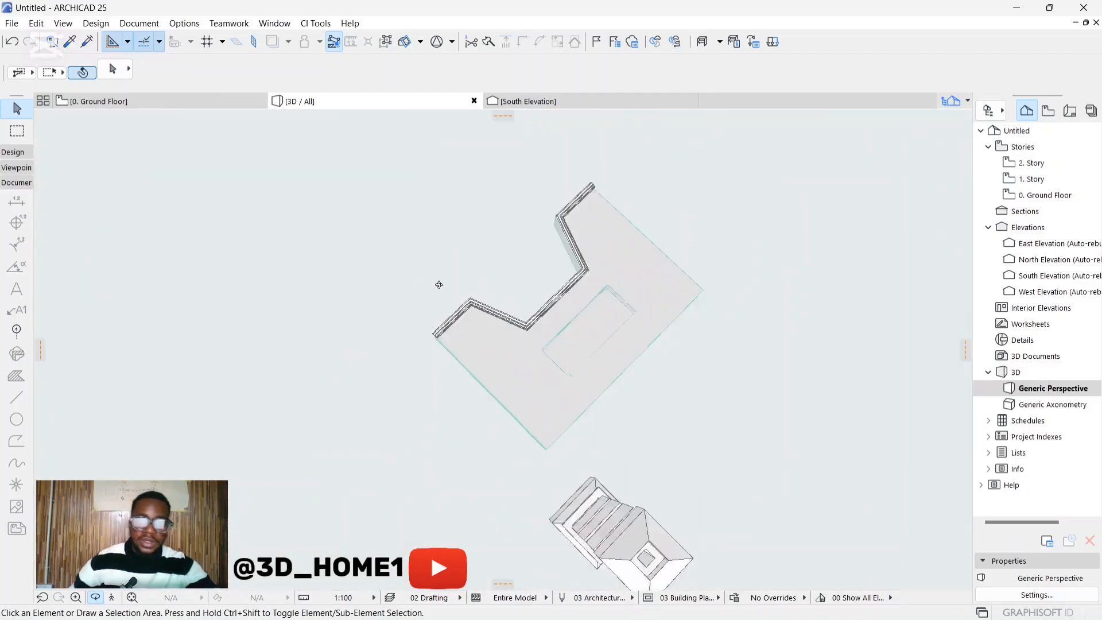
middle_click_drag(438, 285, 561, 364, "shift")
scroll(613, 387, "up", 4)
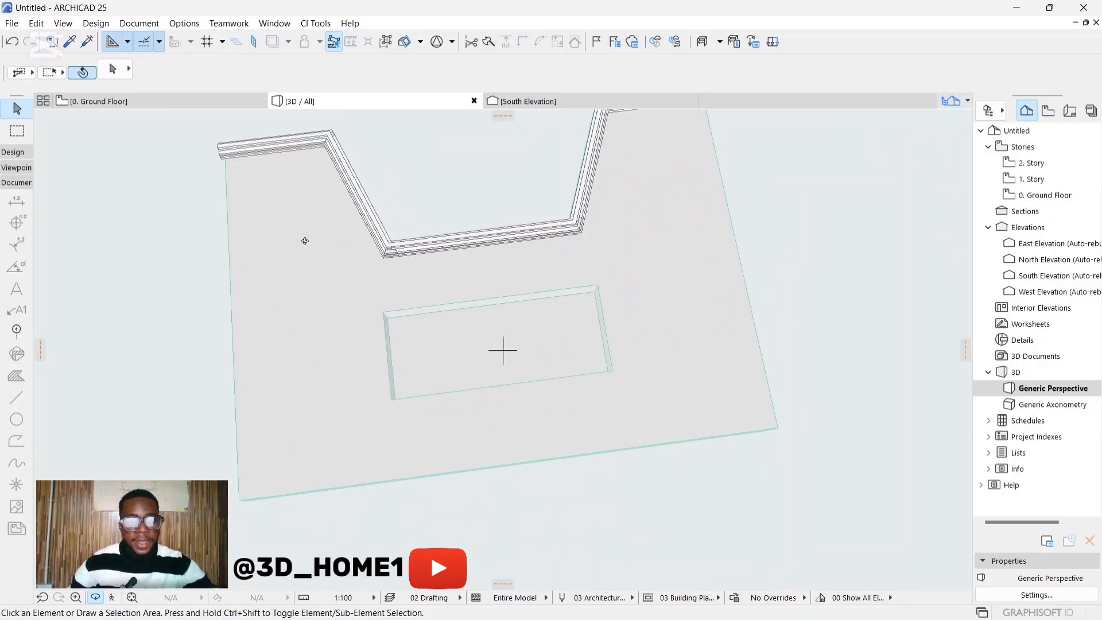
Try running COPPING walls around the slab's rectangular opening on the ground floor plan by tracing its outline with the Magic Wand
left_click(145, 97)
scroll(447, 257, "down", 2)
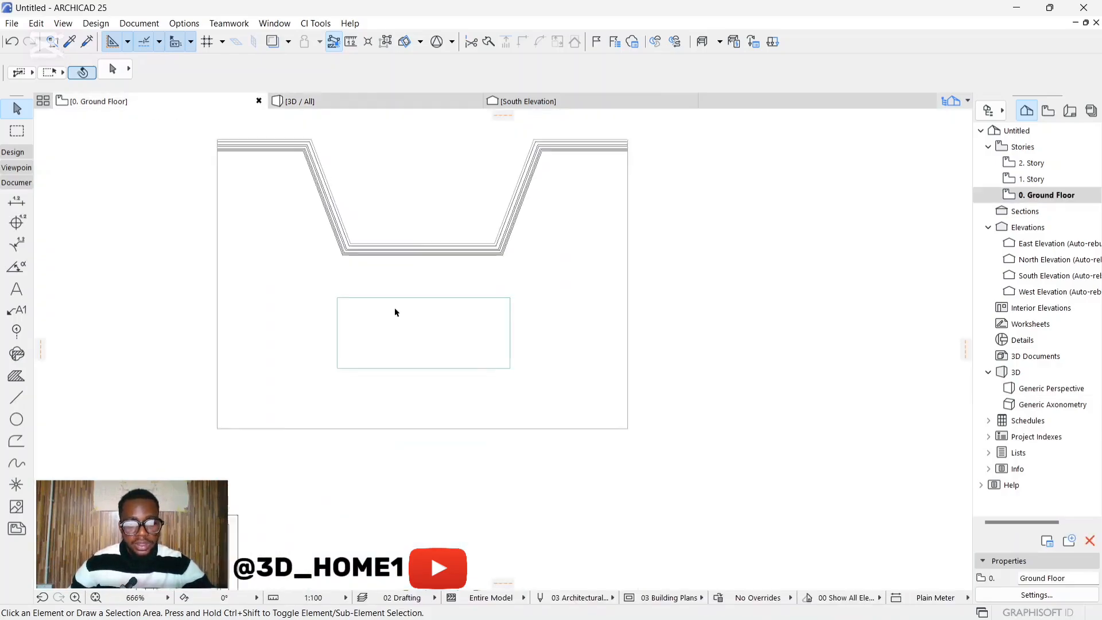
left_click(398, 292)
key("Escape")
scroll(396, 292, "up", 3)
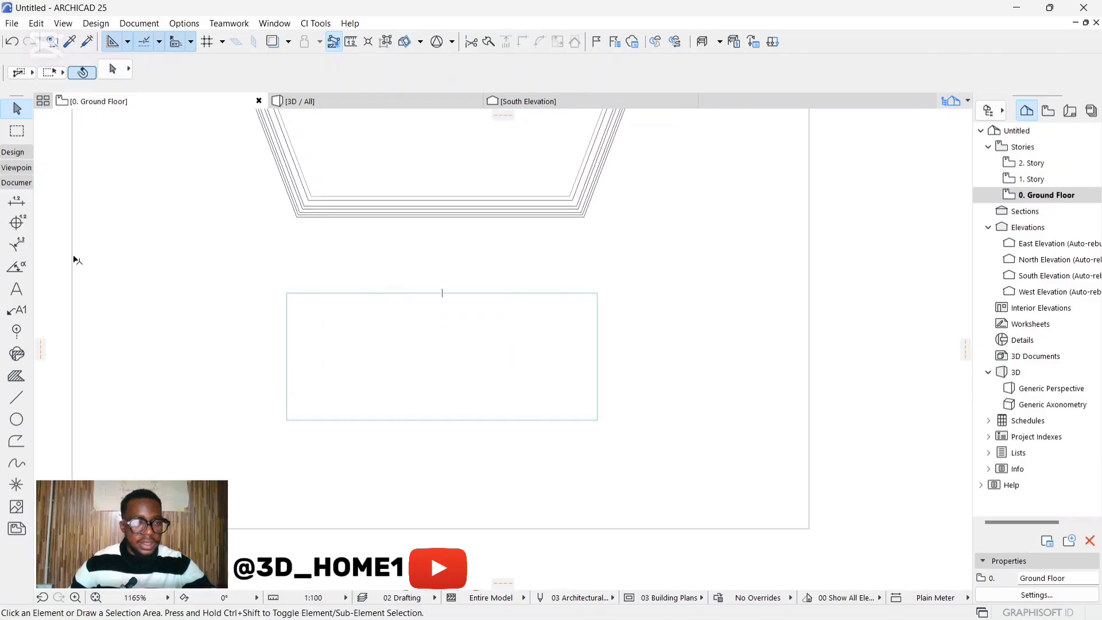
left_click(13, 152)
left_click(18, 172)
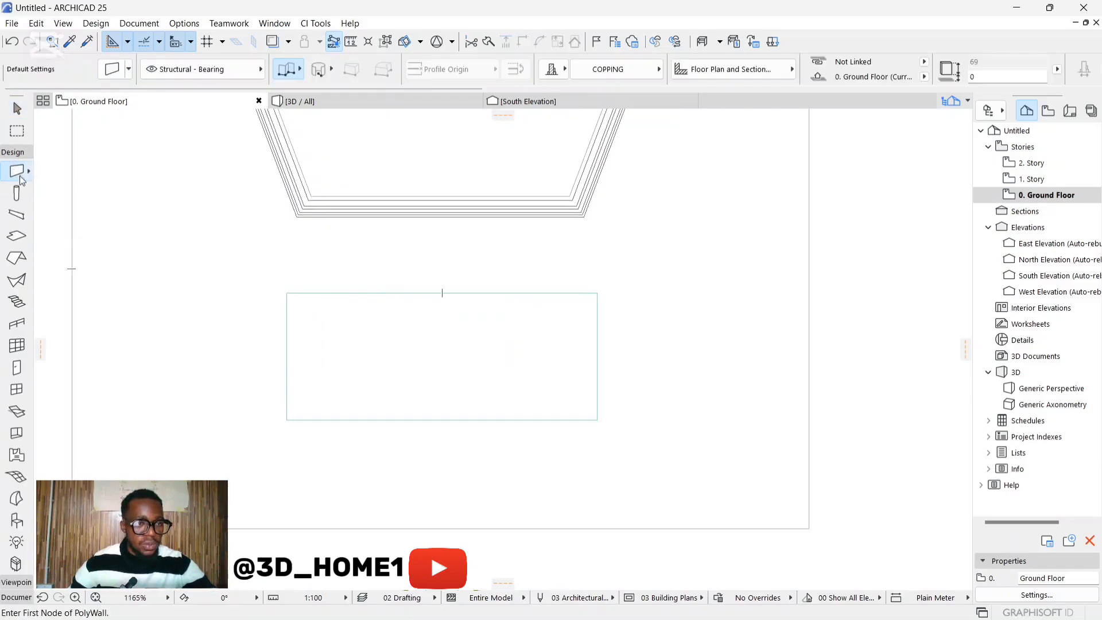
left_click(317, 292)
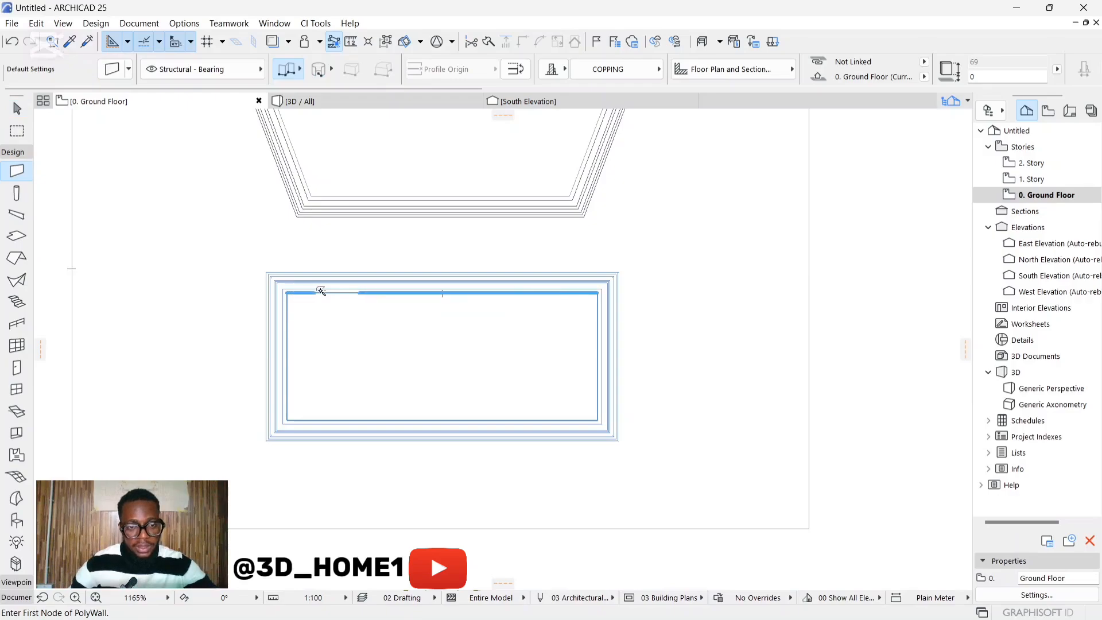
key("Escape")
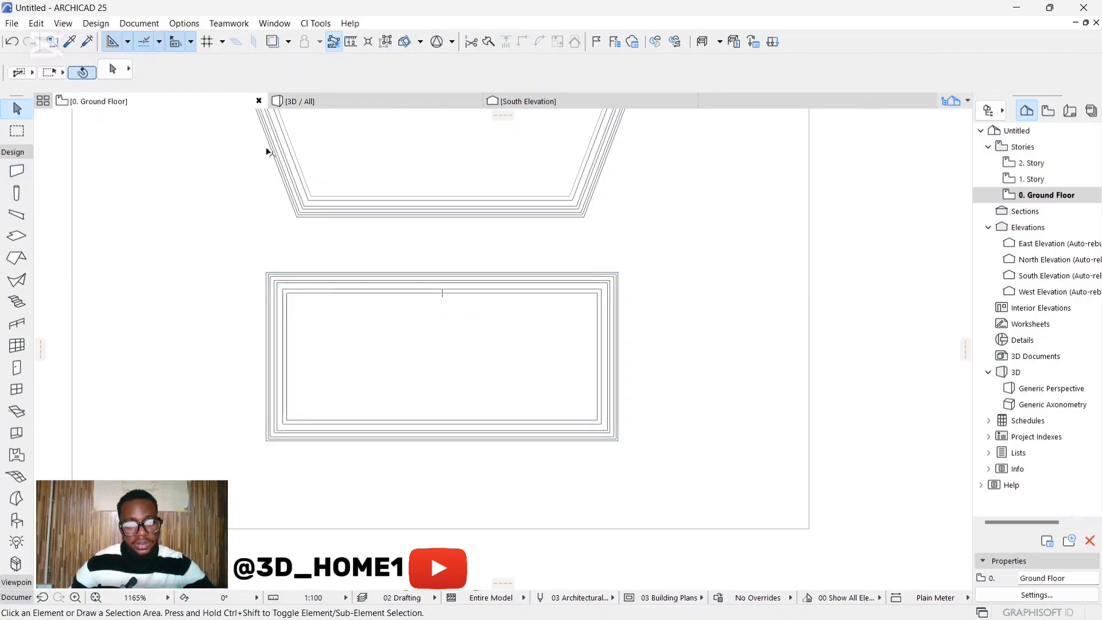
Check the traced walls around the opening in 3D and undo them, returning to the ground floor plan
left_click(302, 103)
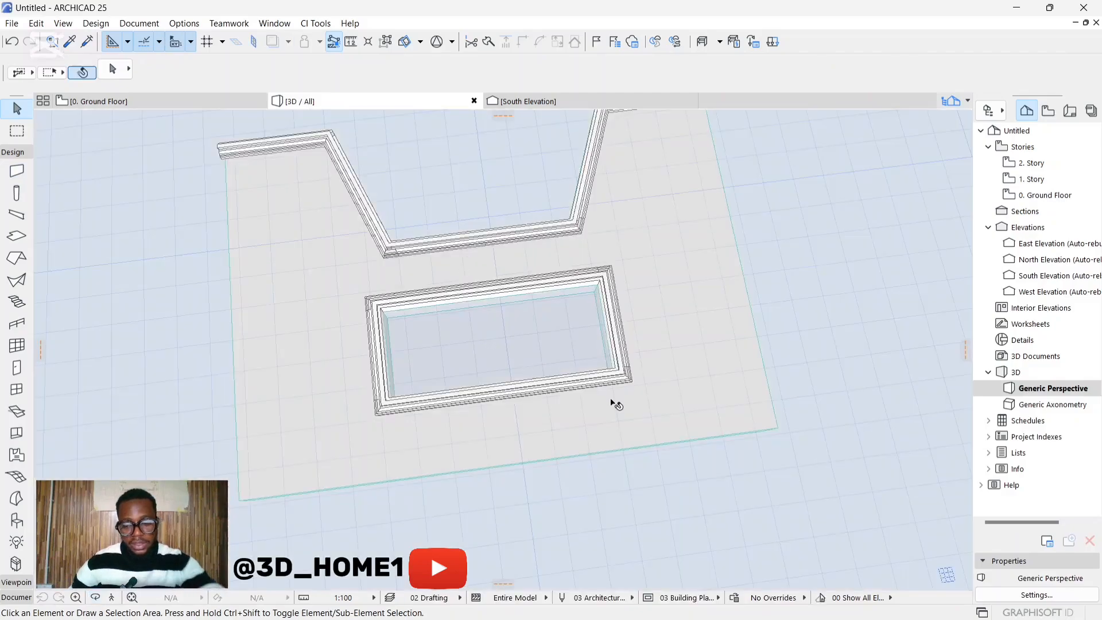
middle_click_drag(611, 400, 411, 388, "shift")
scroll(446, 360, "up", 3)
scroll(445, 353, "down", 3)
scroll(599, 359, "up", 2)
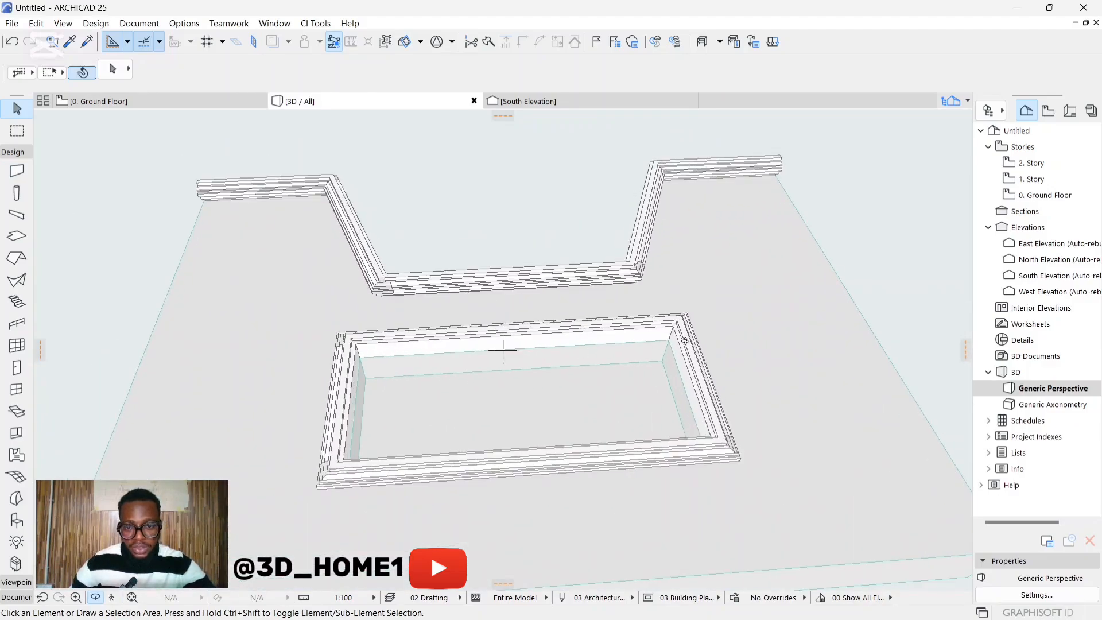
key("F2")
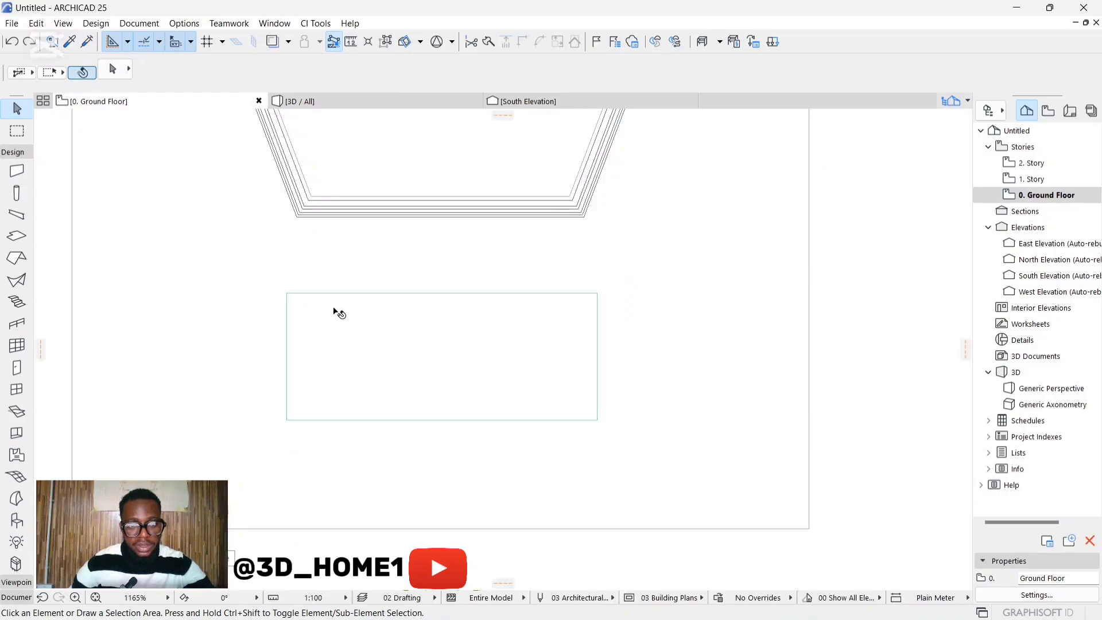
Try tracing the opening with COPPING walls using the rectangle geometry method, undoing each attempt
left_click(14, 172)
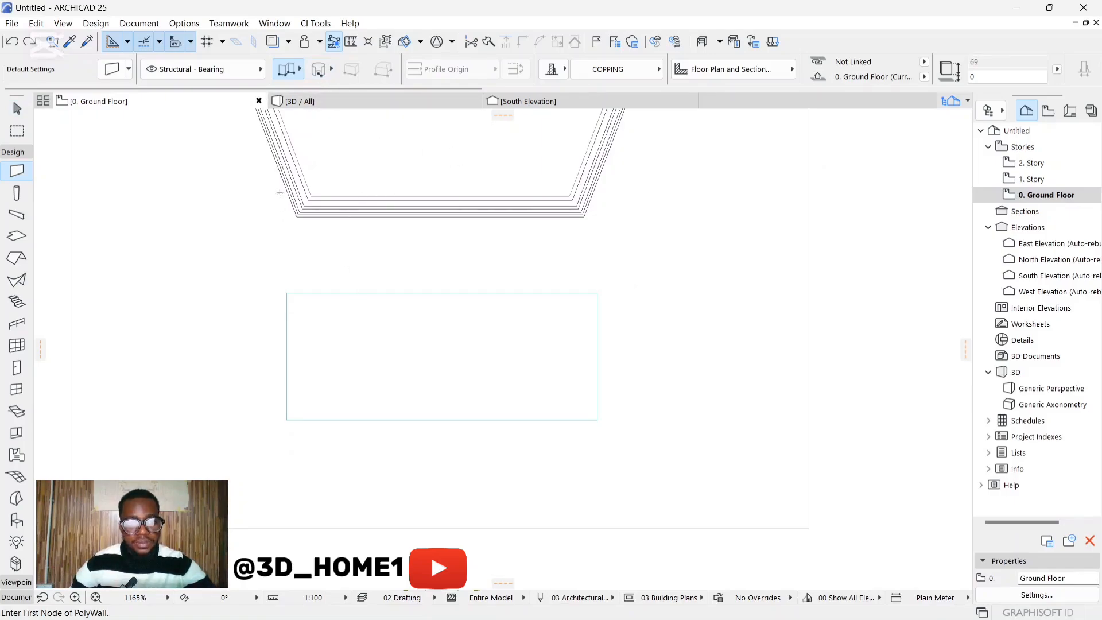
left_click(301, 75)
left_click(362, 63)
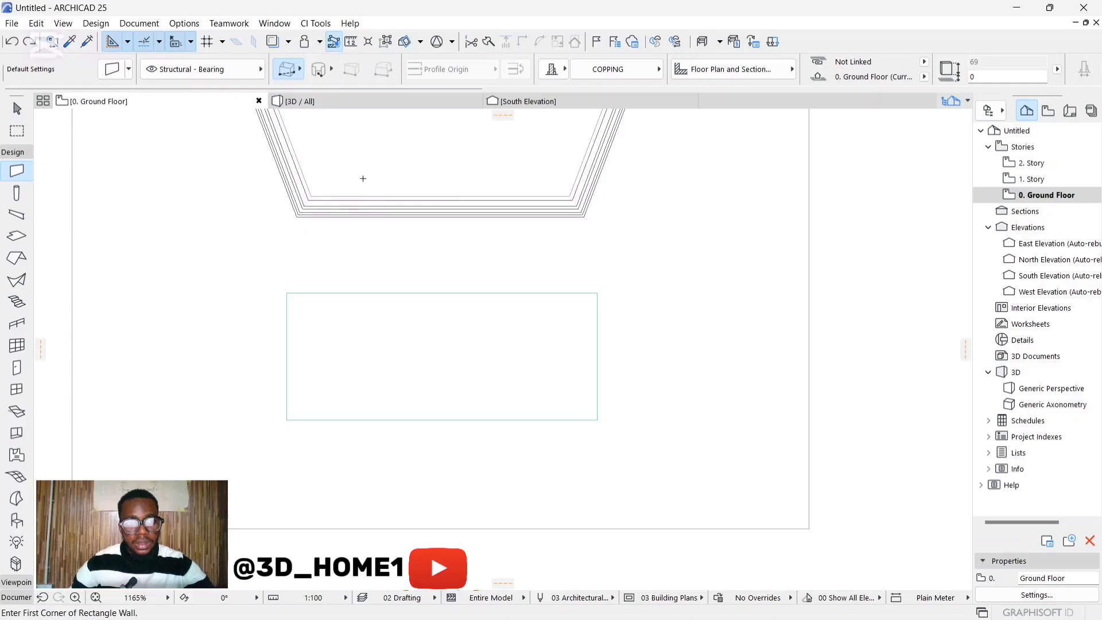
left_click(381, 315)
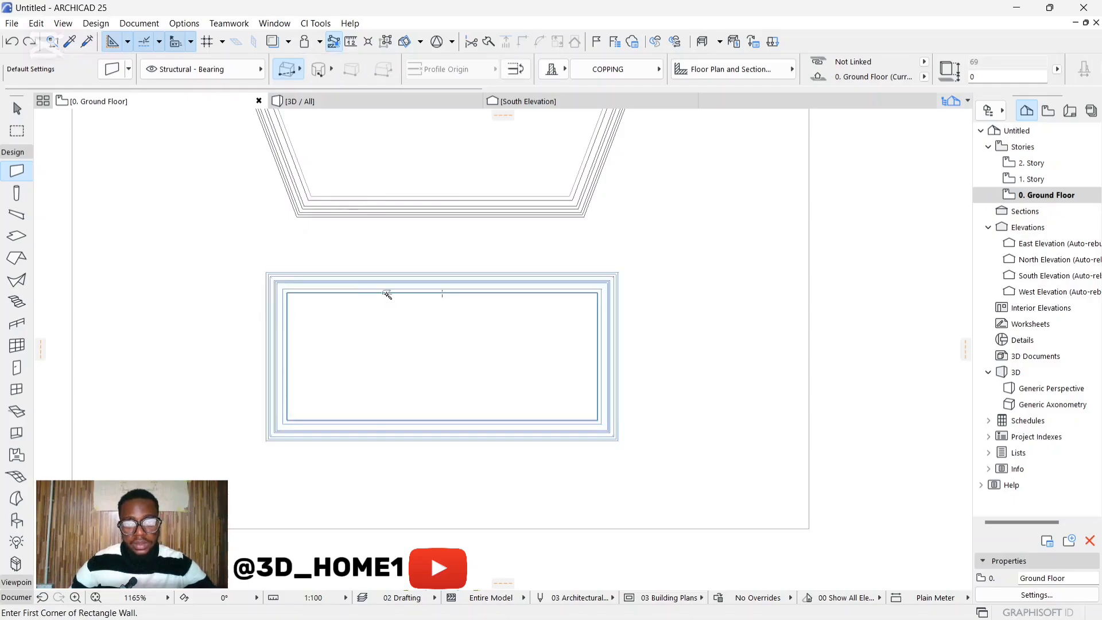
key("ctrl+z")
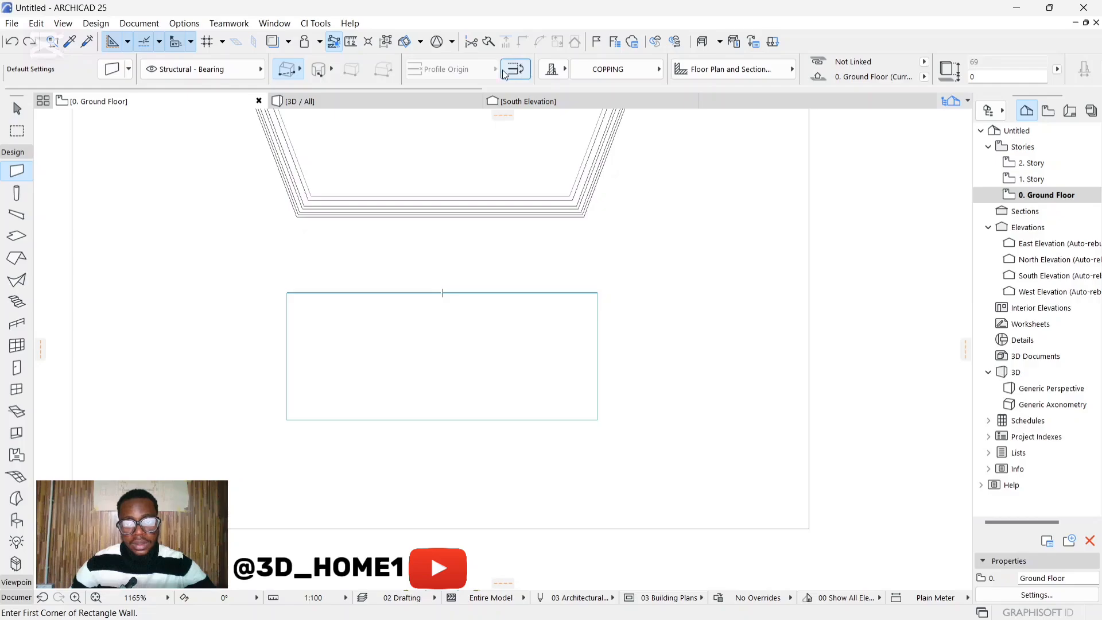
left_click(403, 310)
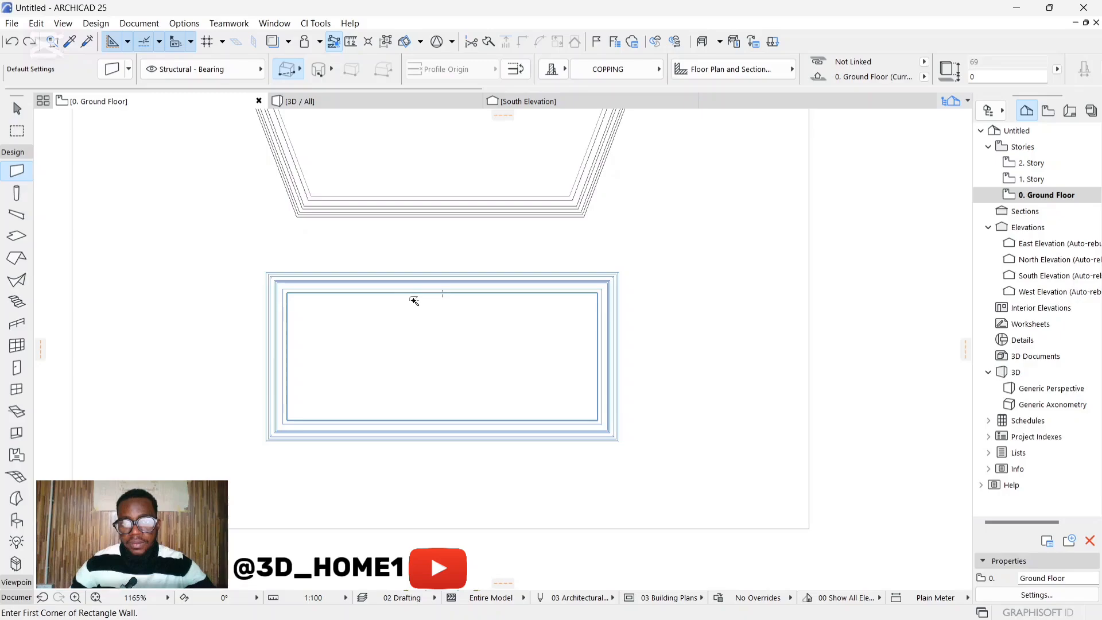
key("ctrl+z")
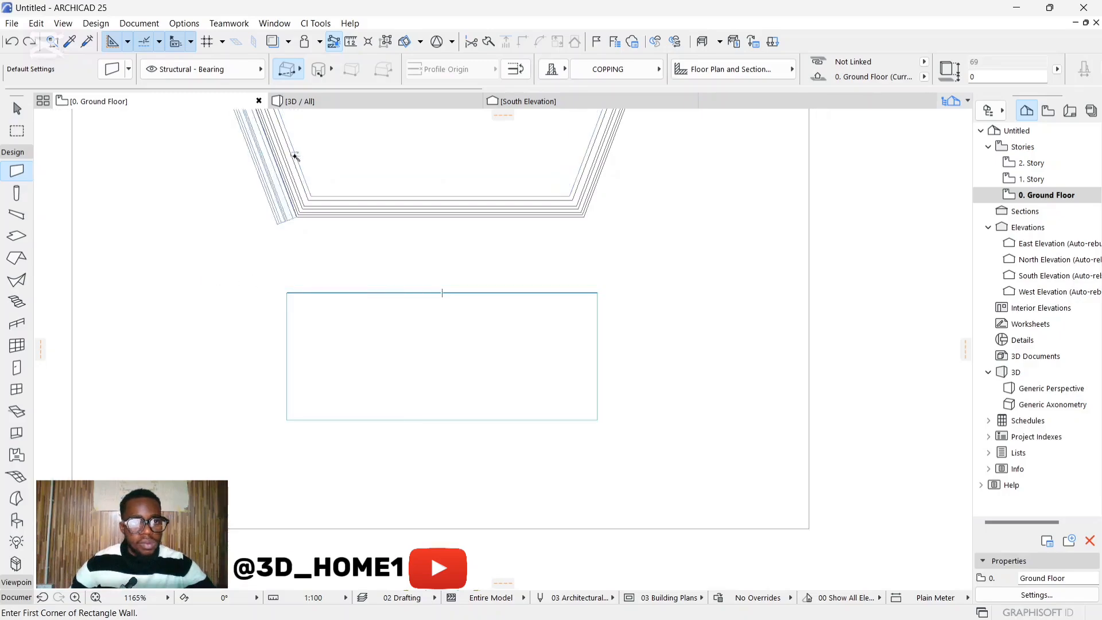
left_click(442, 298)
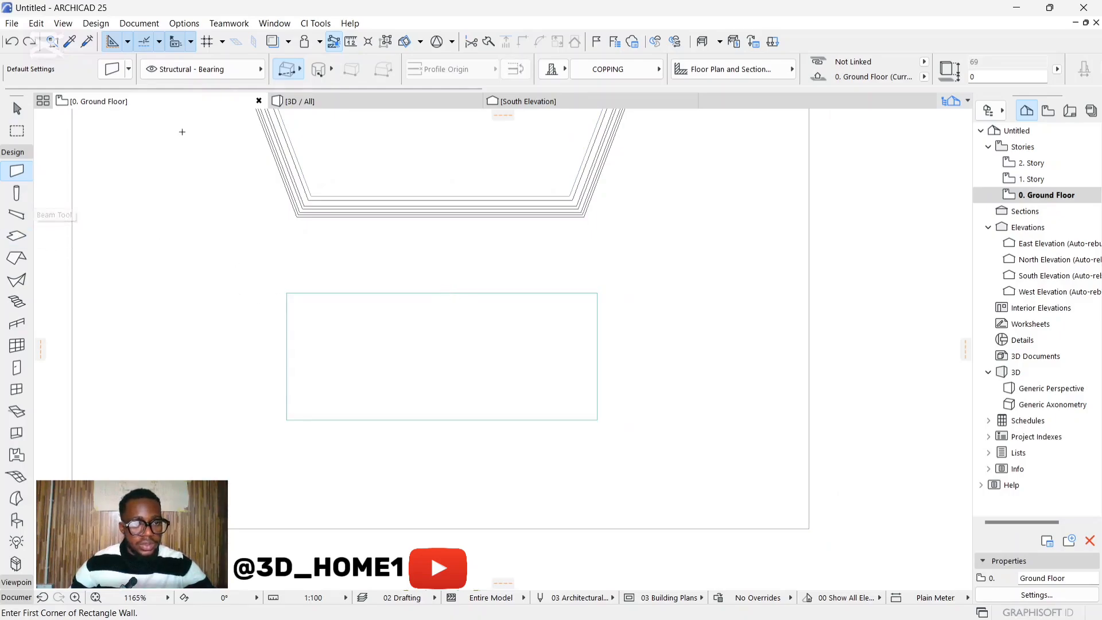
Draw four single COPPING walls corner to corner along the opening's edges, with the moulding facing into the opening
left_click(286, 81)
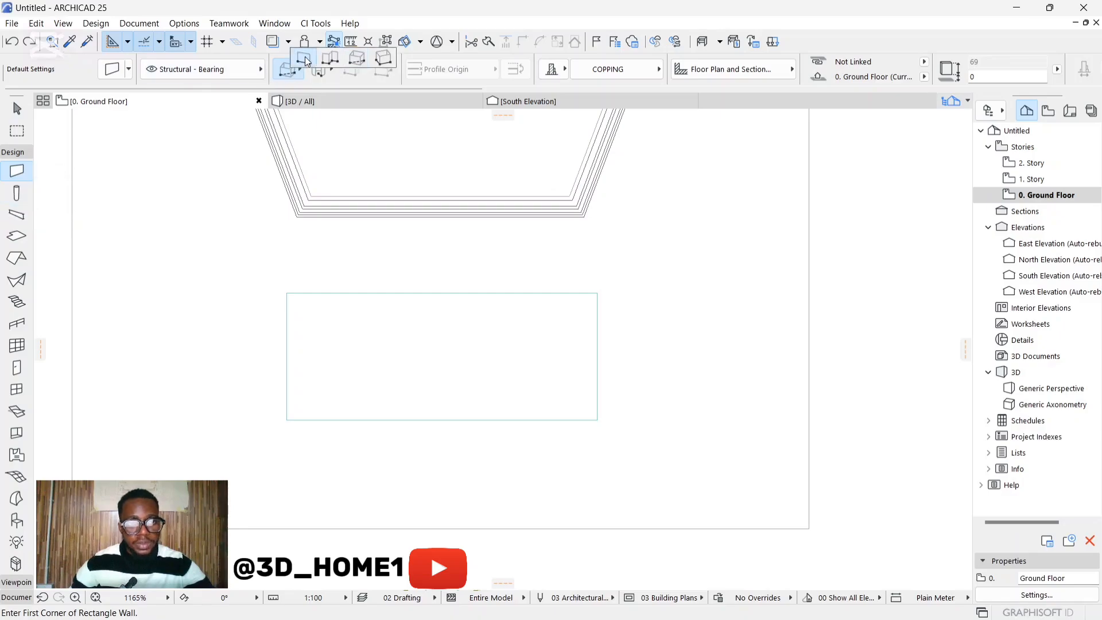
left_click(305, 60)
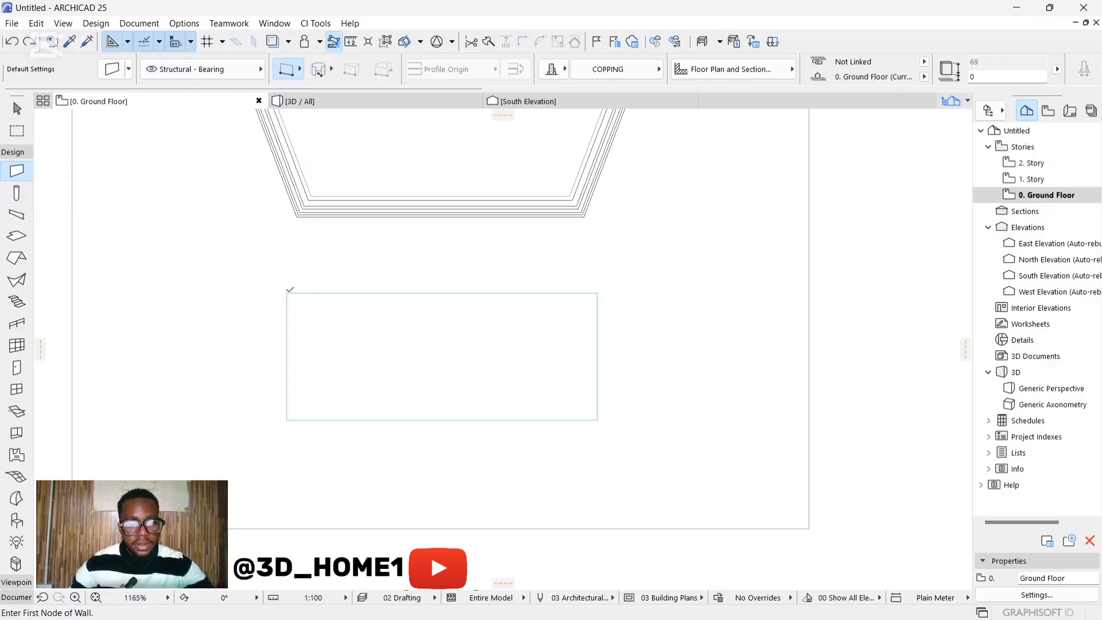
left_click(287, 294)
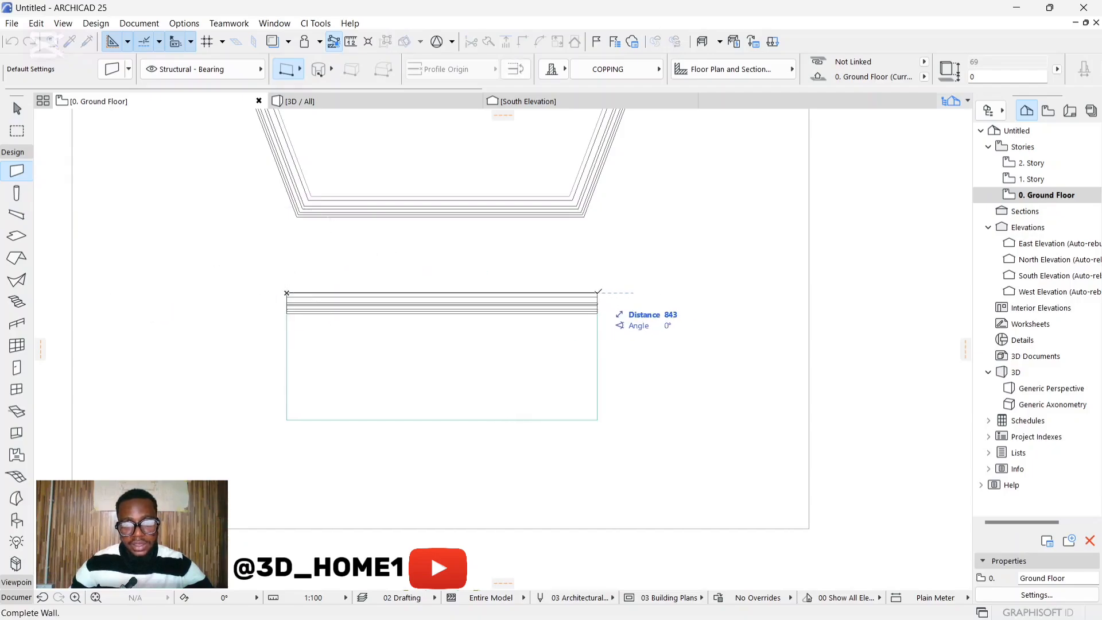
left_click(598, 292)
left_click(598, 293)
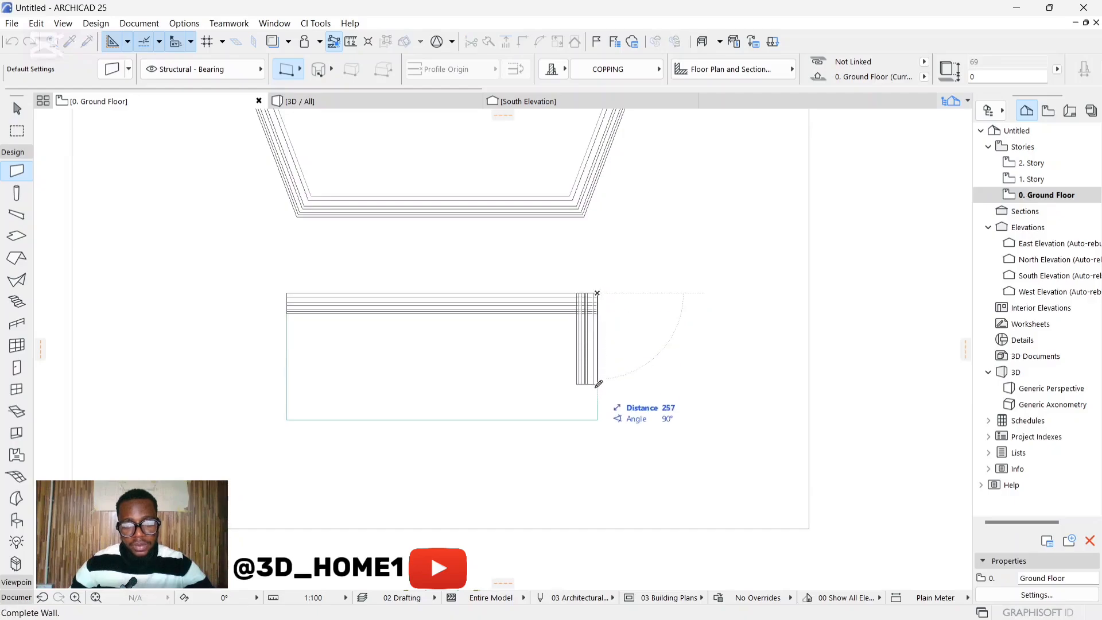
left_click(600, 418)
left_click(598, 419)
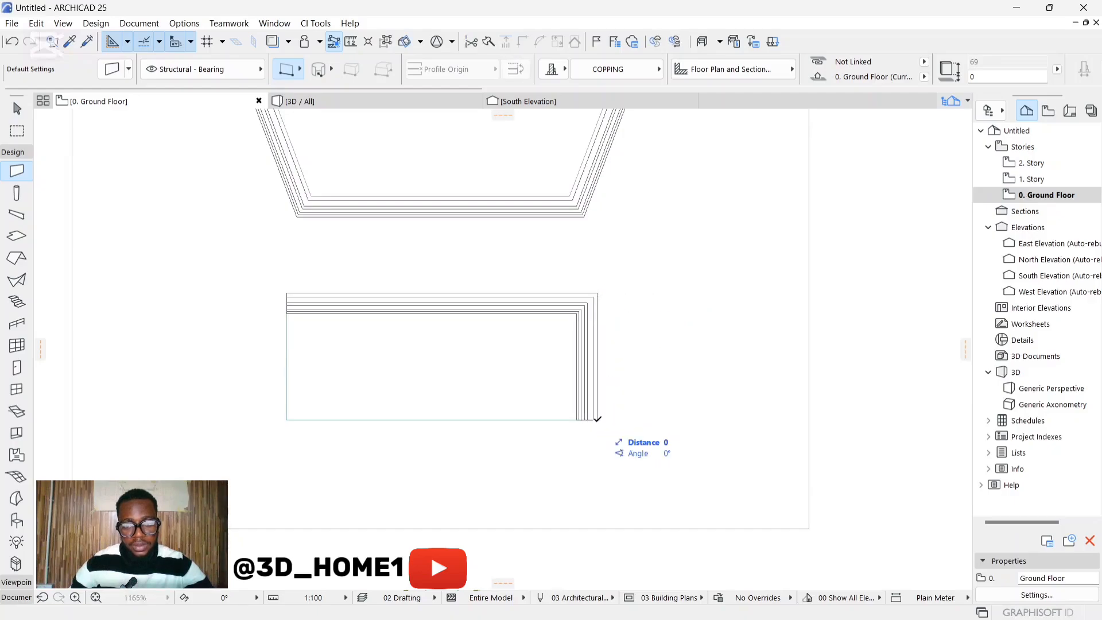
left_click(286, 419)
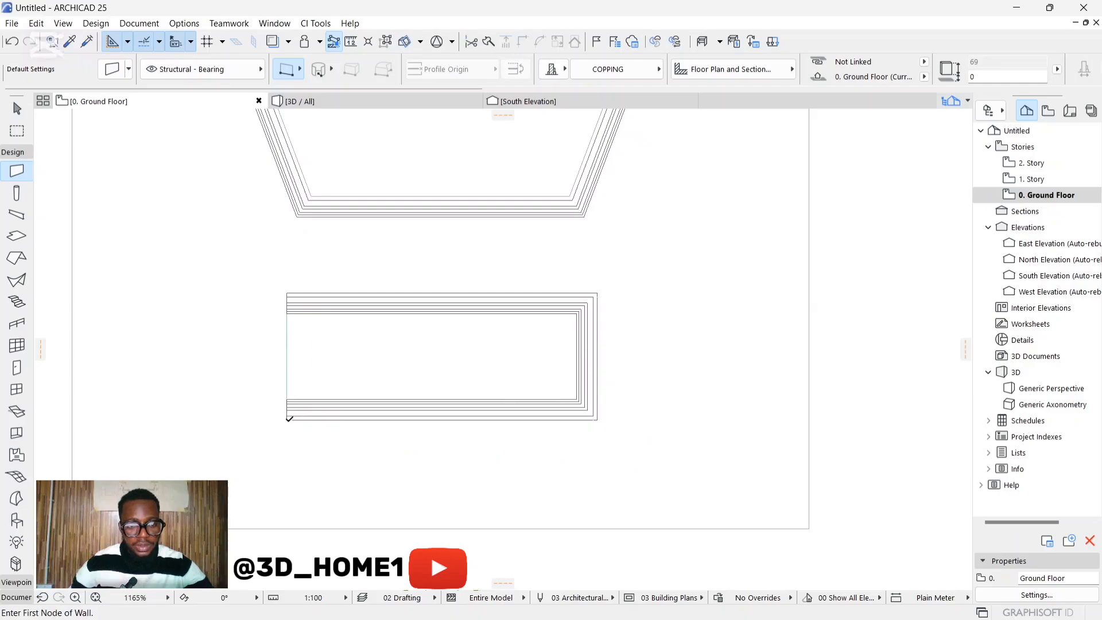
left_click(286, 419)
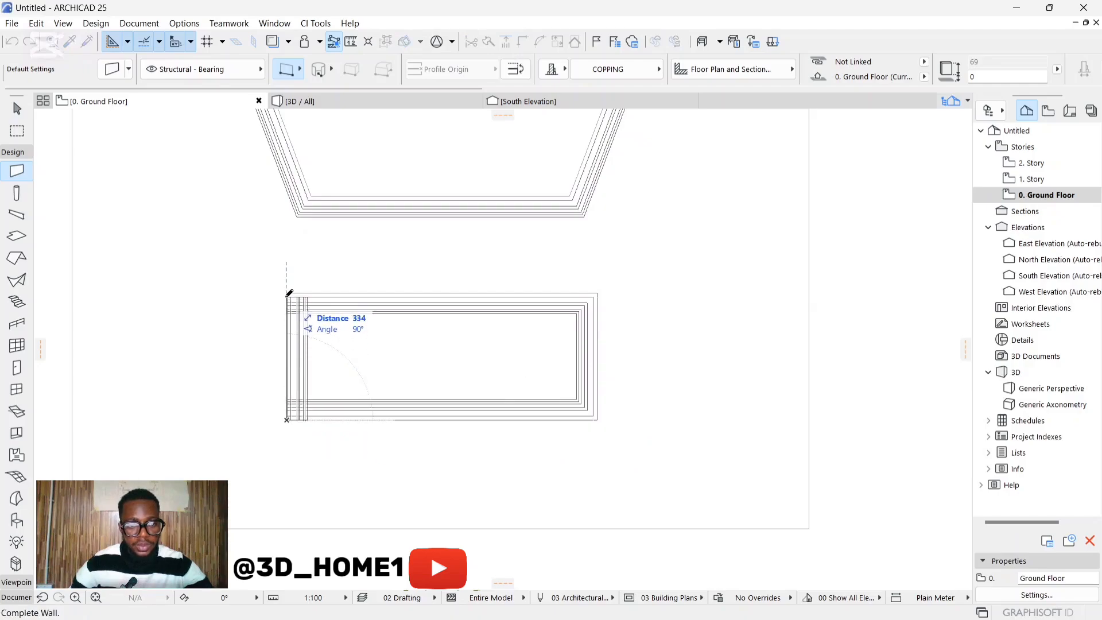
left_click(288, 294)
key("Escape")
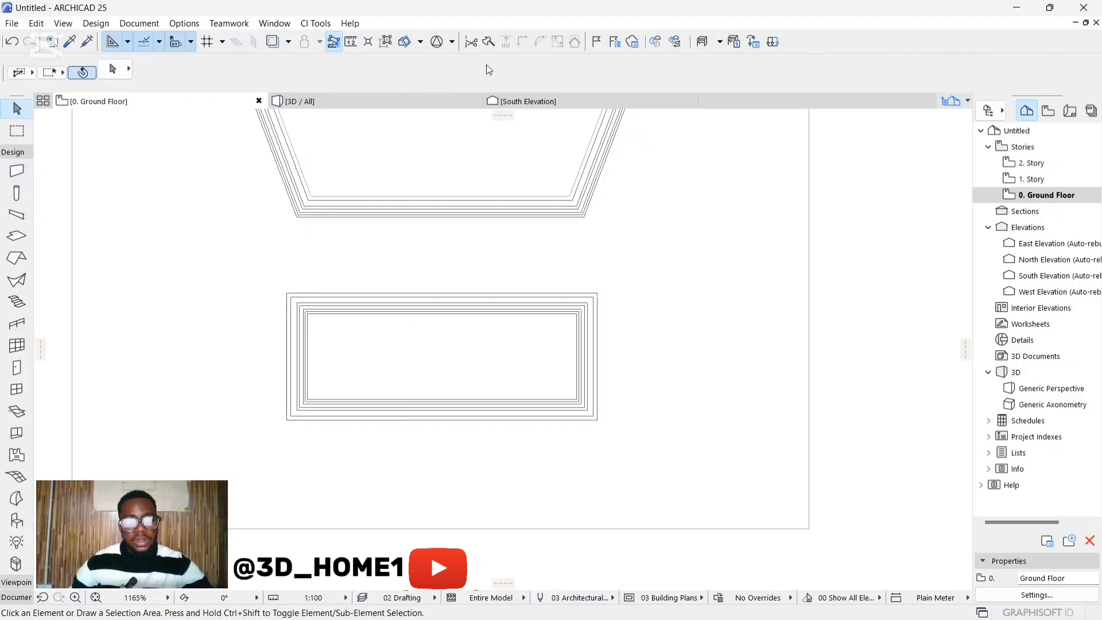
In 3D, select the four walls framing the opening and lower them together to a base elevation of -57
left_click(411, 103)
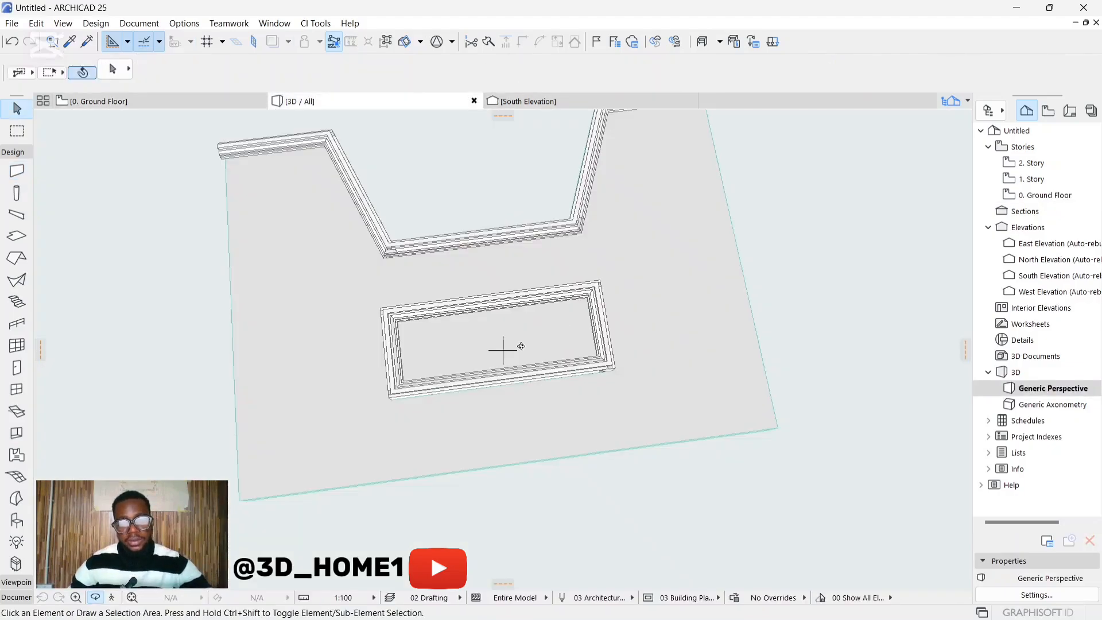
scroll(504, 350, "up", 5)
scroll(511, 370, "down", 10)
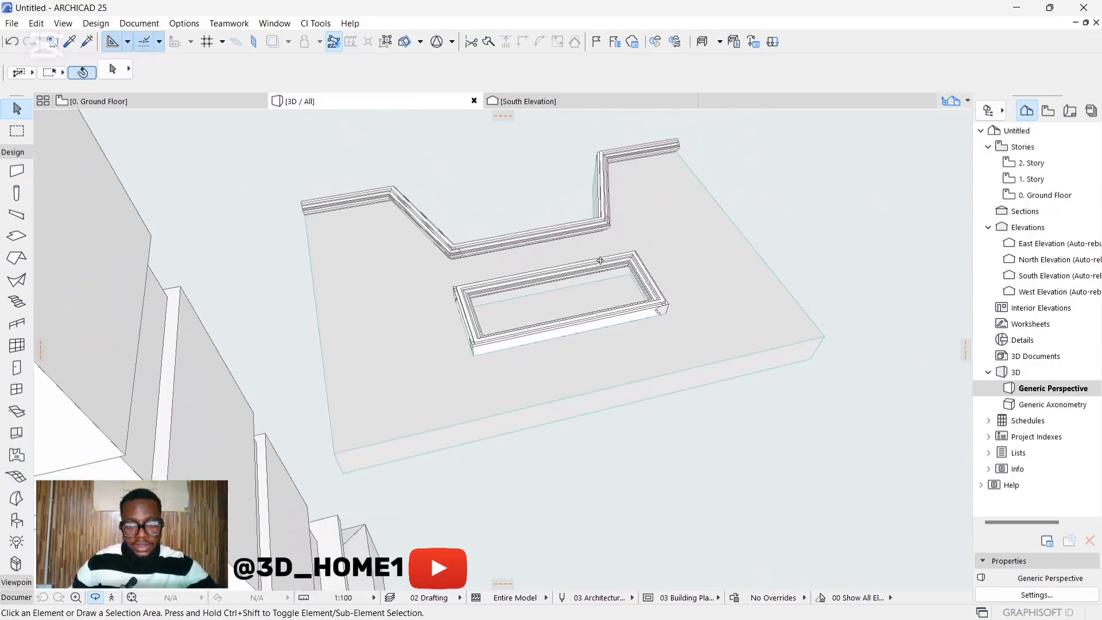
scroll(532, 325, "up", 3)
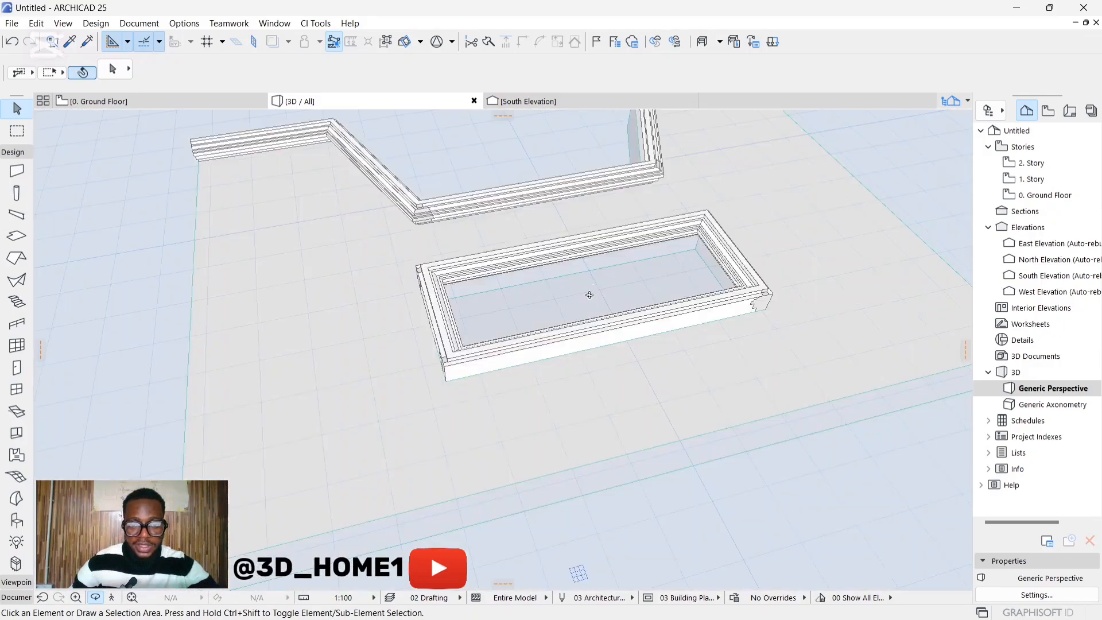
left_click(641, 234)
scroll(689, 236, "up", 2)
left_click(722, 235)
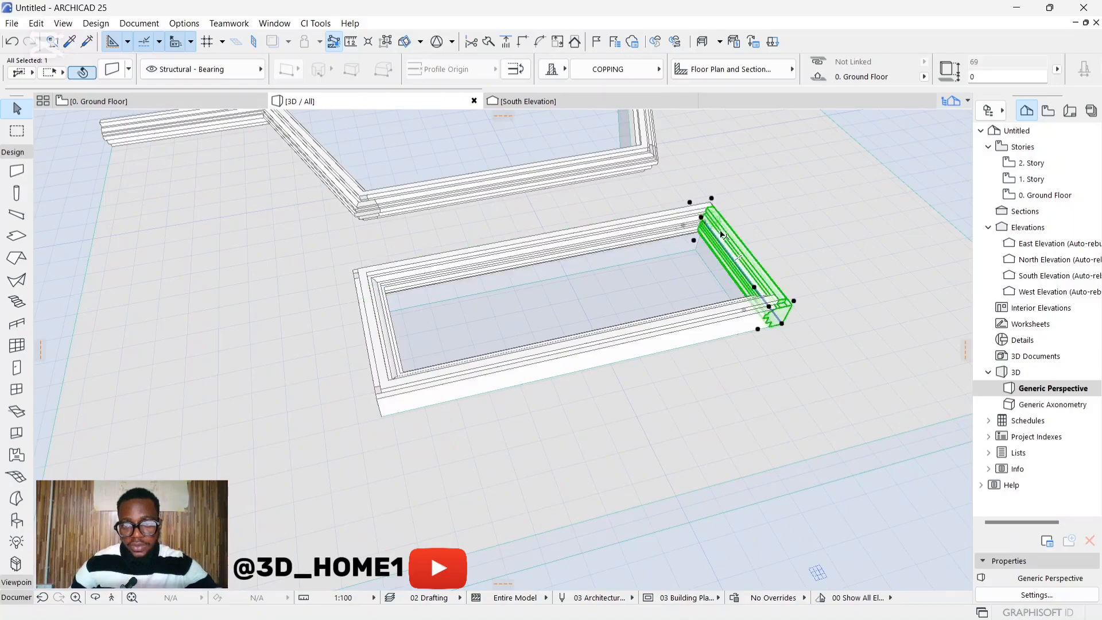
left_click(701, 326, "shift")
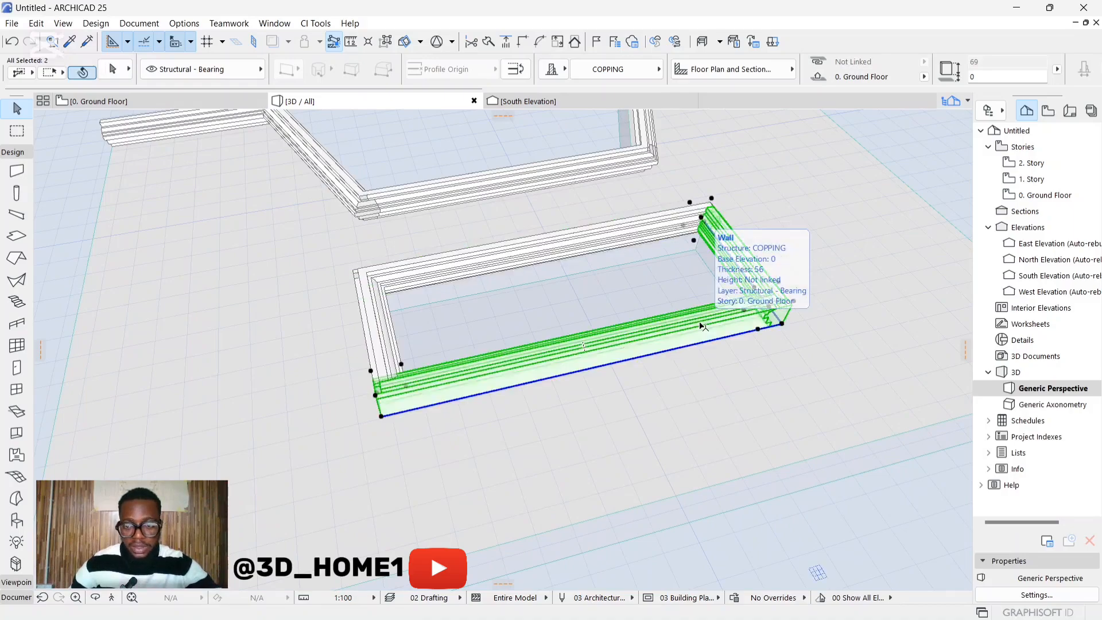
left_click(630, 240, "shift")
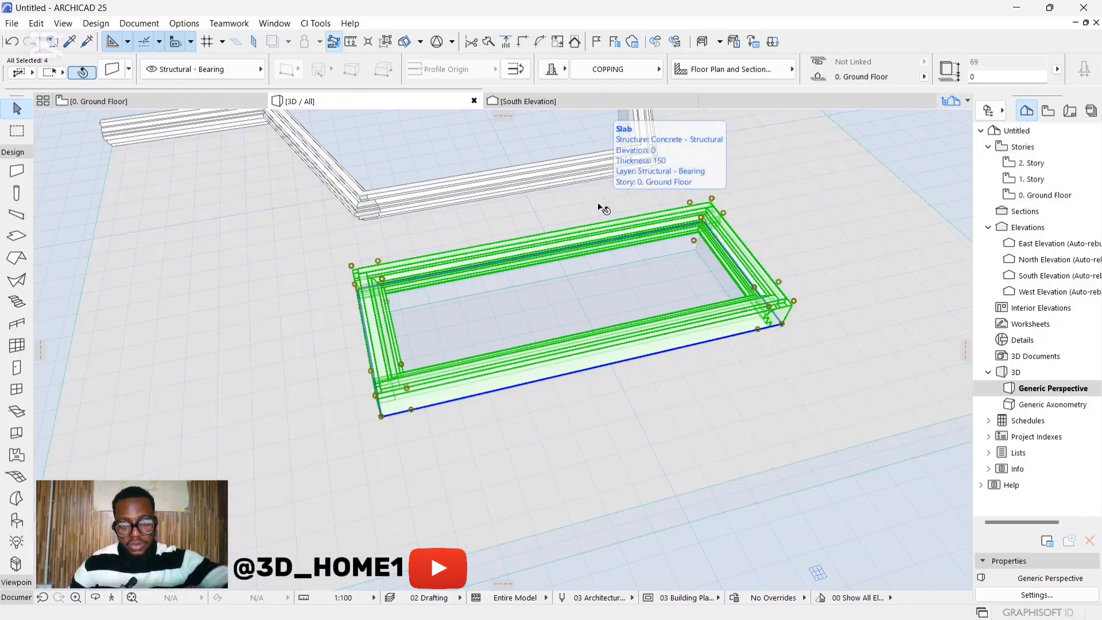
scroll(705, 235, "up", 2)
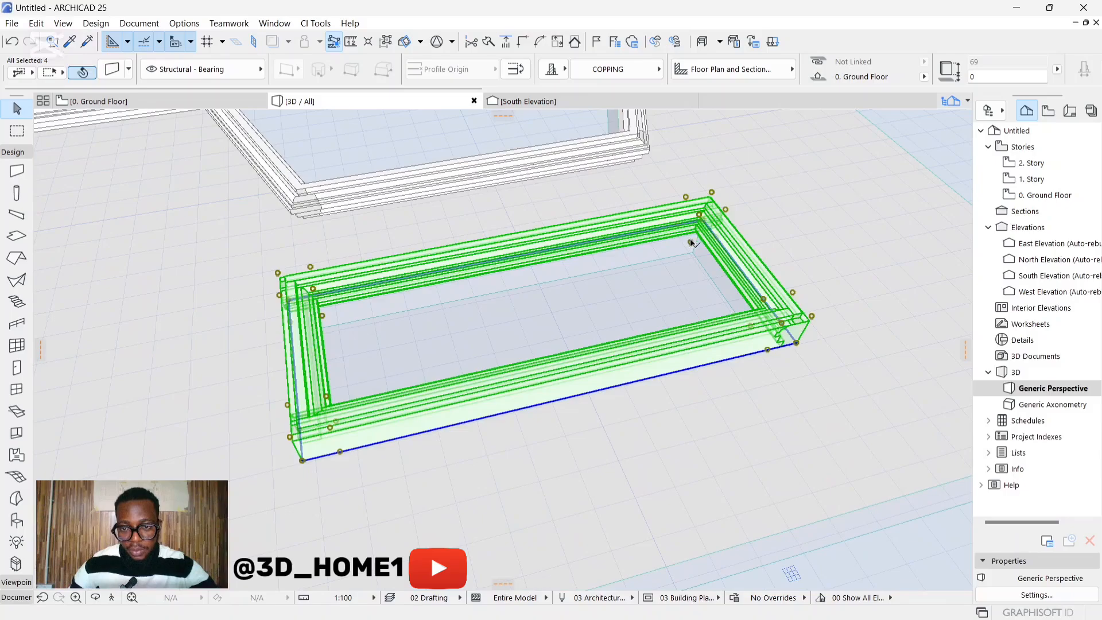
left_click(690, 243)
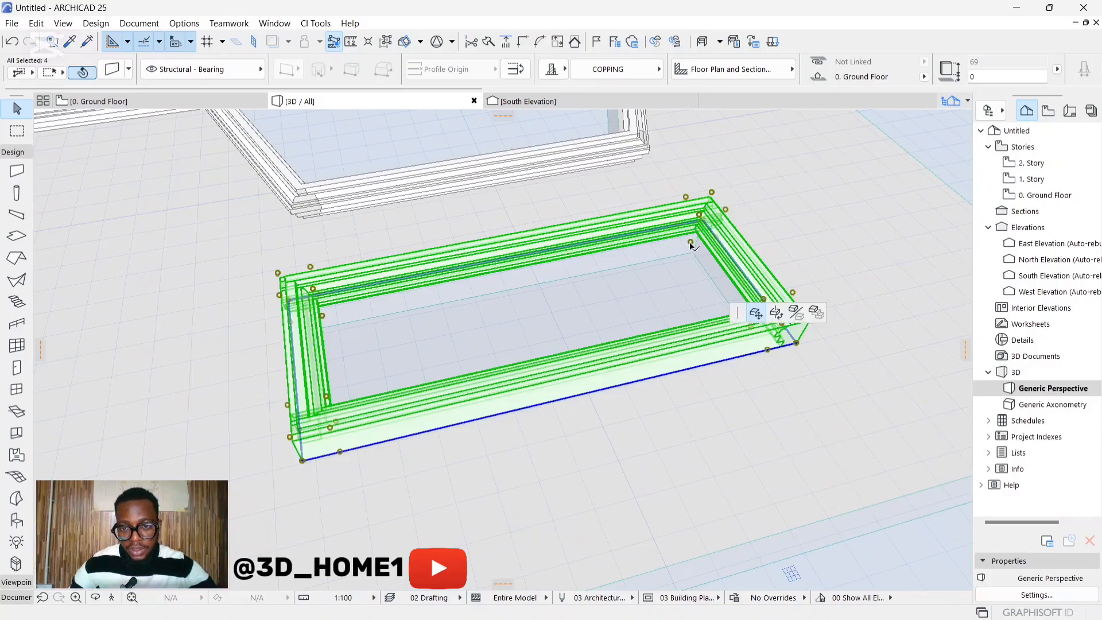
left_click(688, 266)
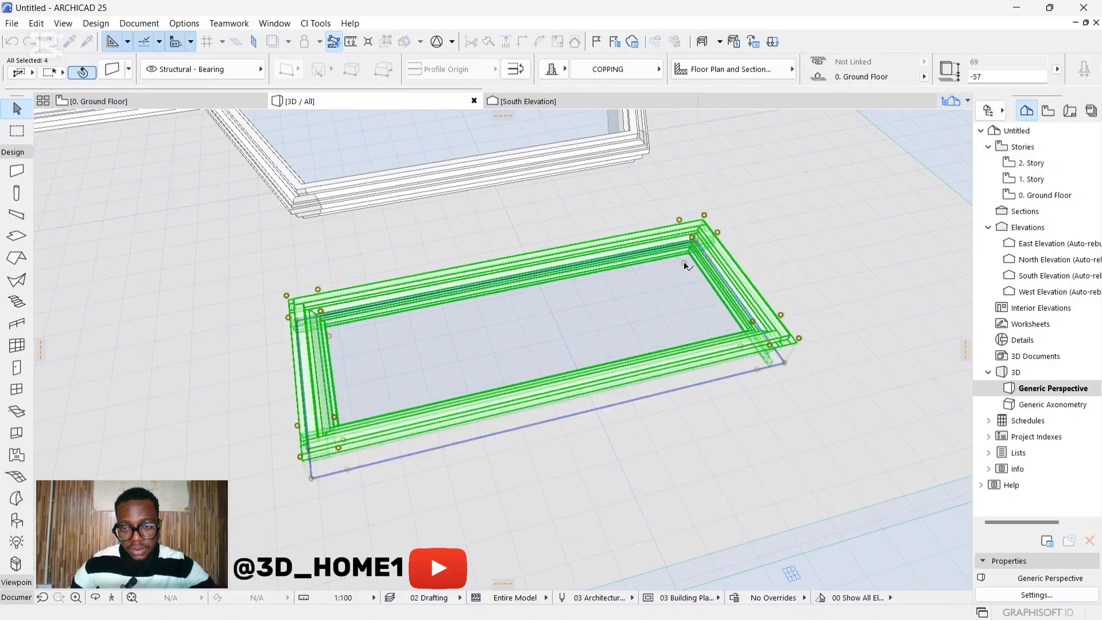
key("Escape")
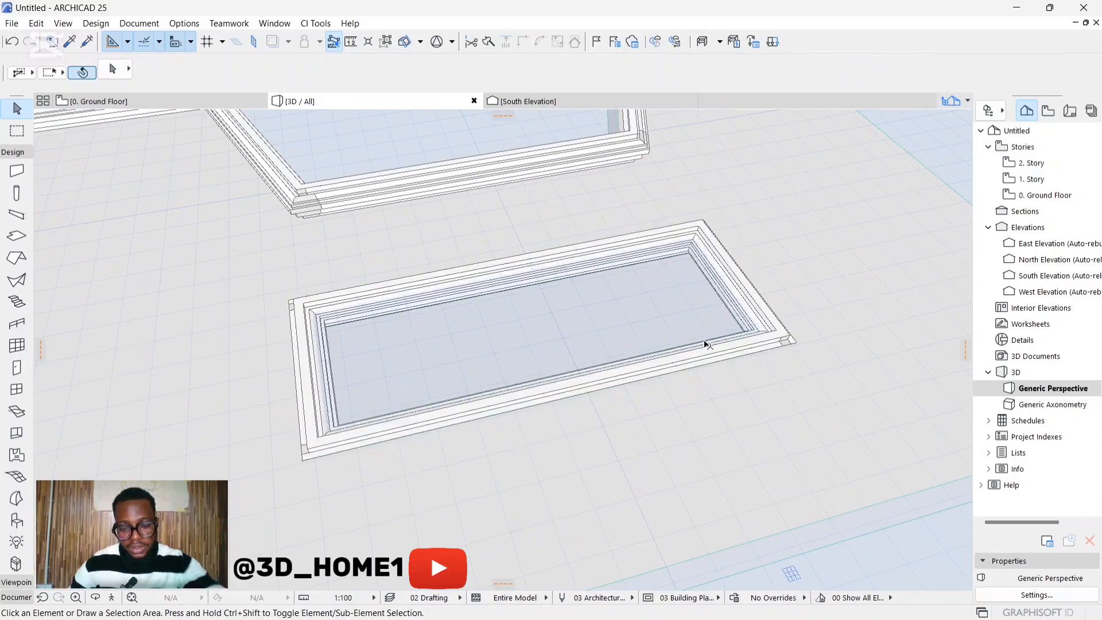
middle_click_drag(708, 344, 670, 376, "shift")
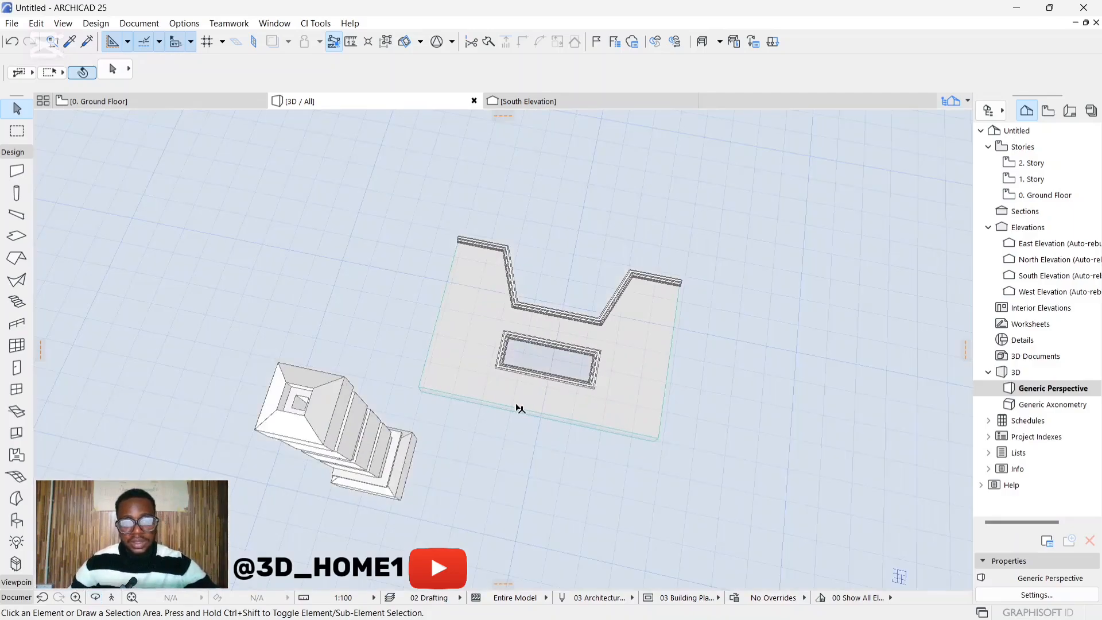
middle_click_drag(517, 398, 516, 322, "shift")
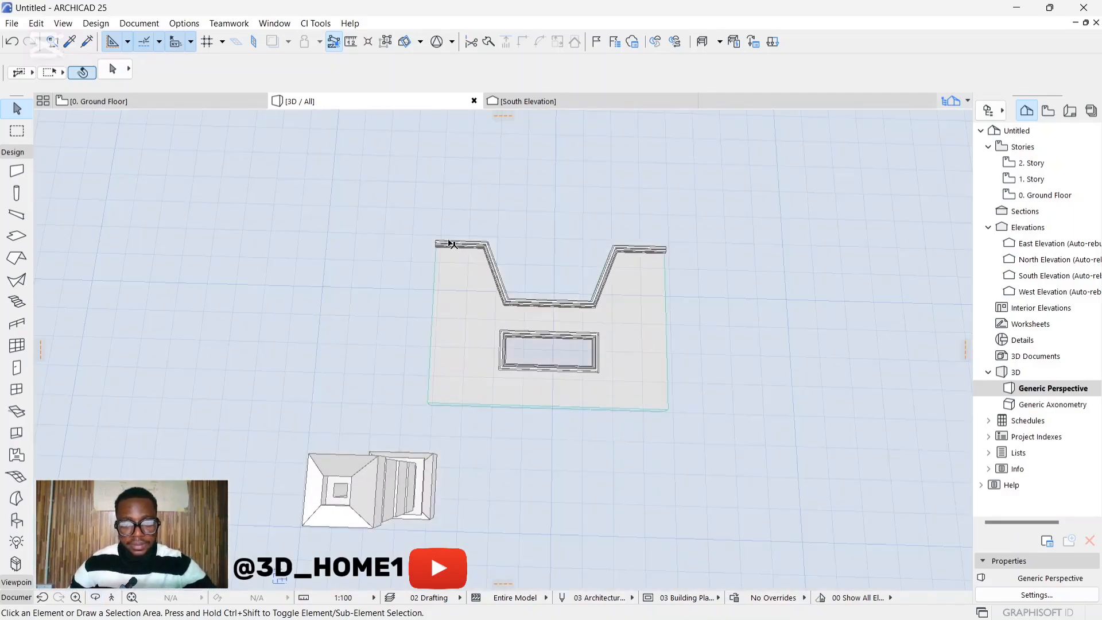
On the ground floor plan, select the slab with all its COPPING moulding walls and convert the selection to morphs
left_click(77, 100)
scroll(421, 387, "down", 5)
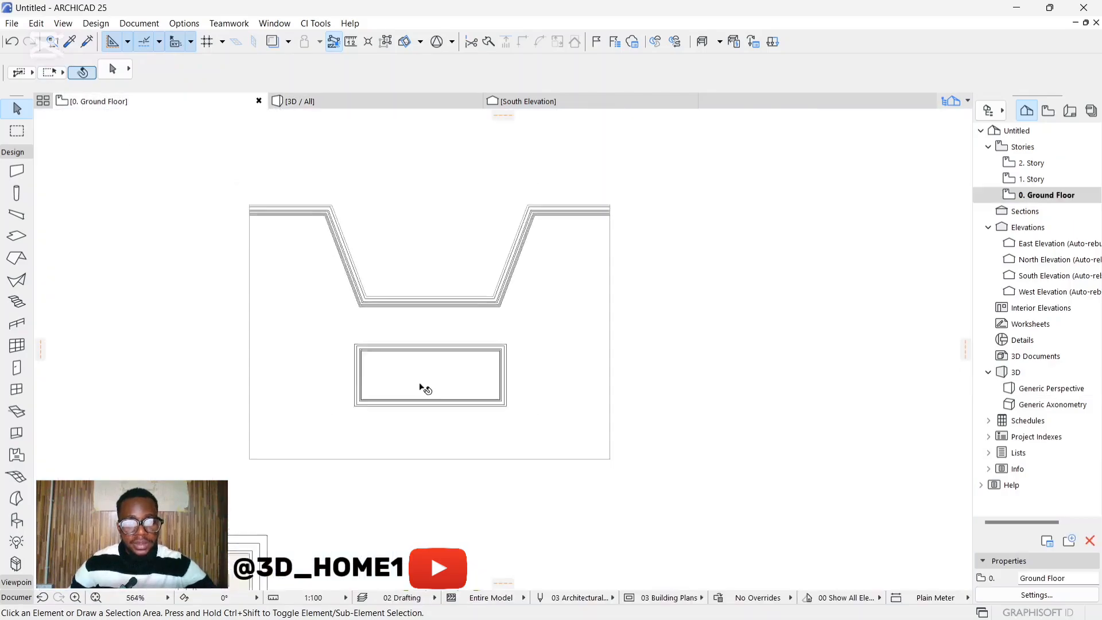
left_click(281, 258)
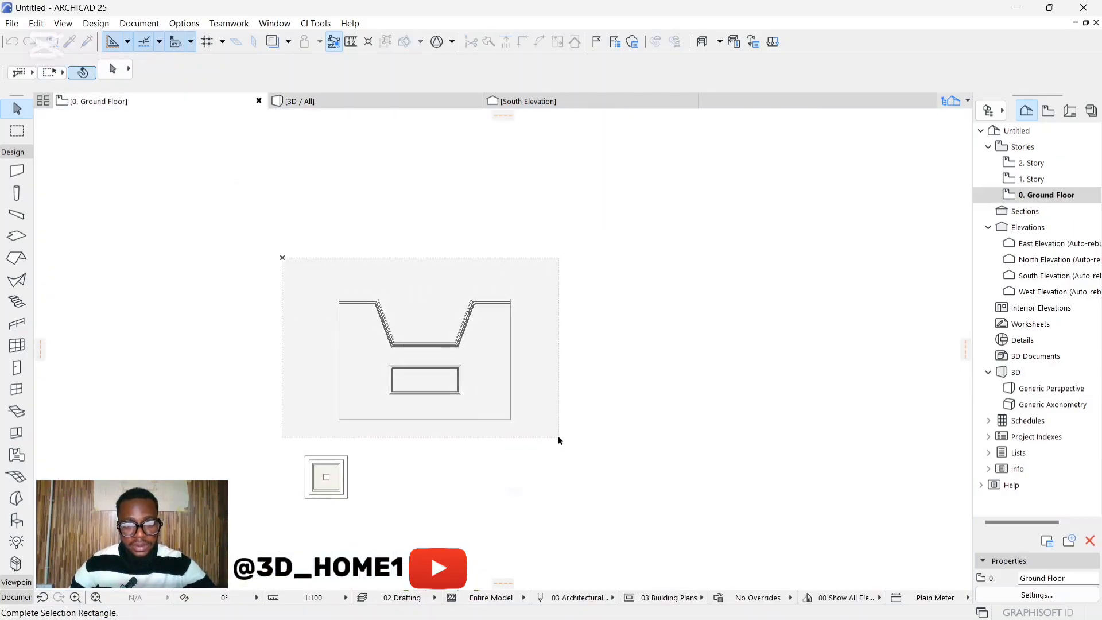
left_click(558, 438)
right_click(492, 364)
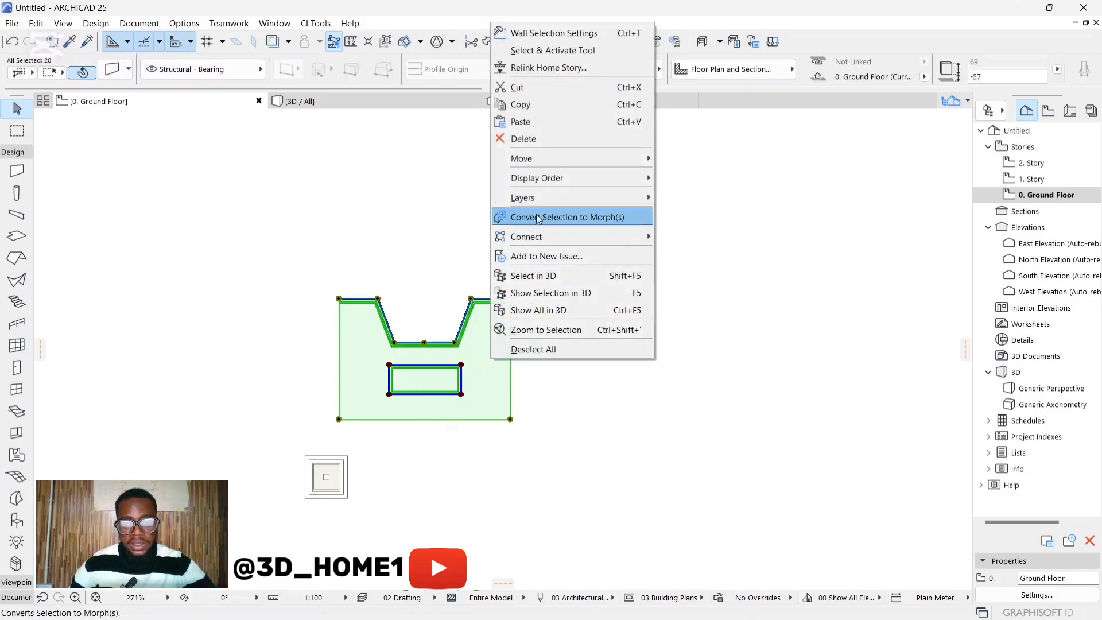
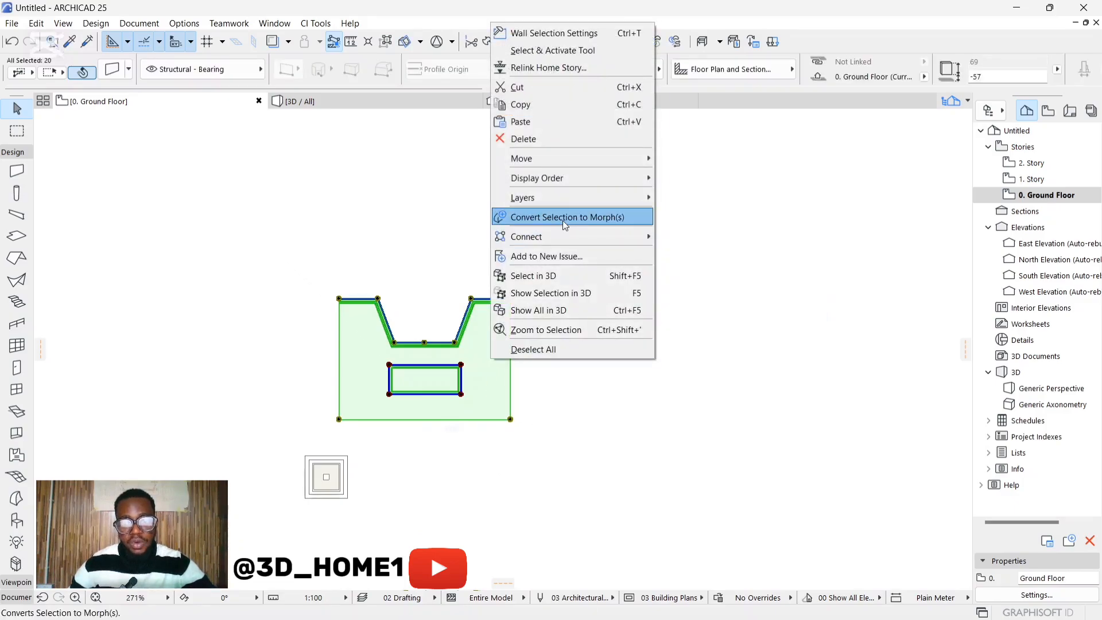
left_click(565, 217)
left_click(664, 237)
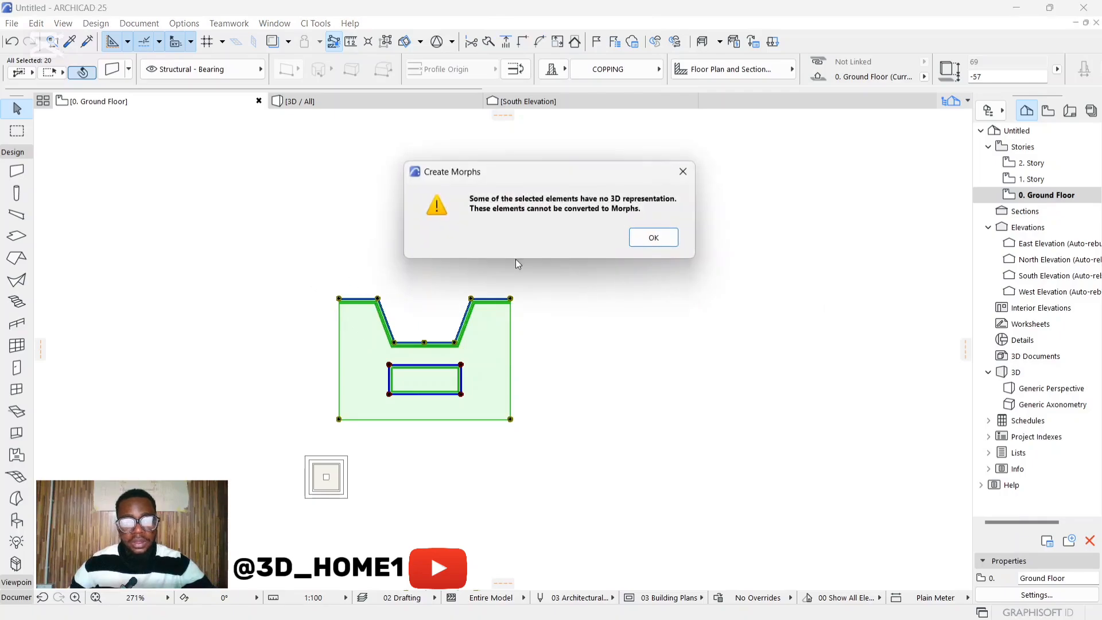
left_click(634, 243)
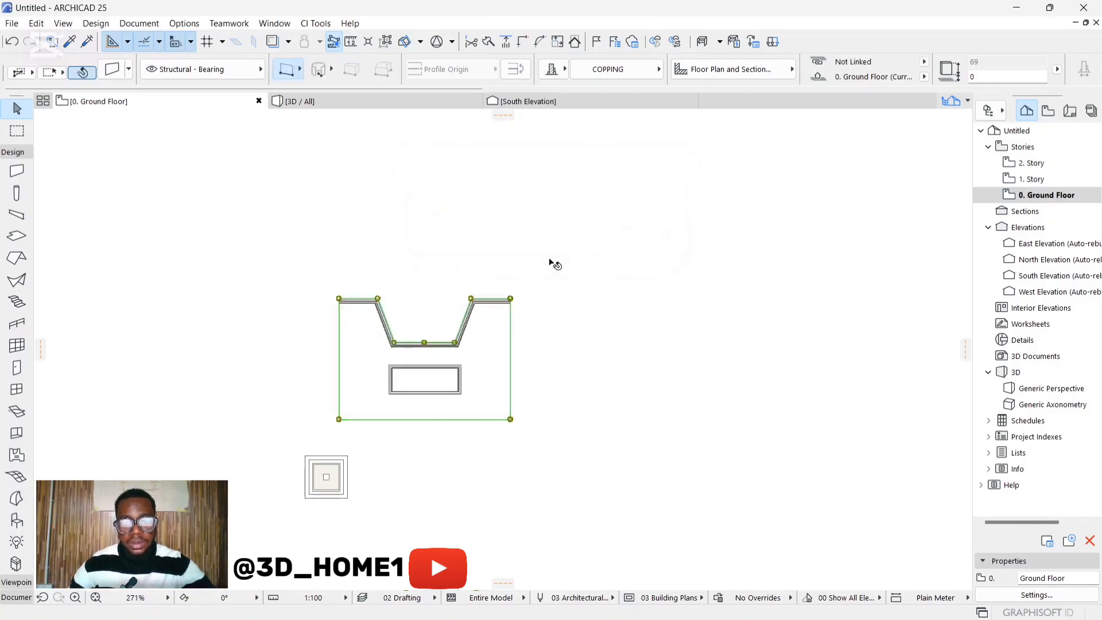
left_click(249, 273)
Select all the slab and moulding morphs and merge them into one with a Boolean union
scroll(378, 365, "up", 2)
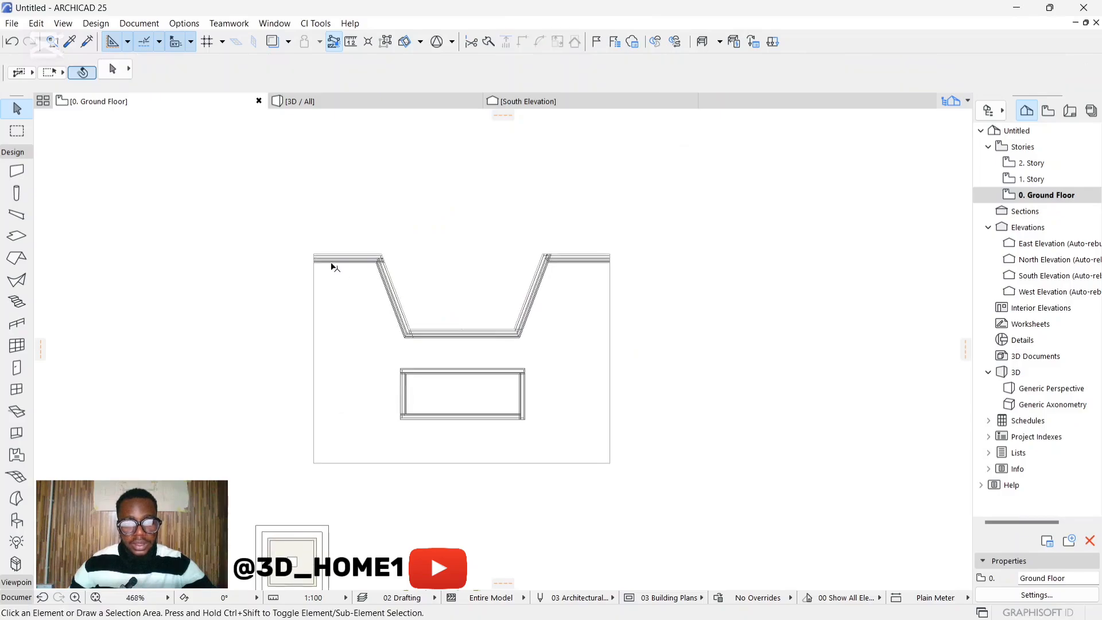
scroll(386, 373, "up", 7)
scroll(442, 339, "down", 7)
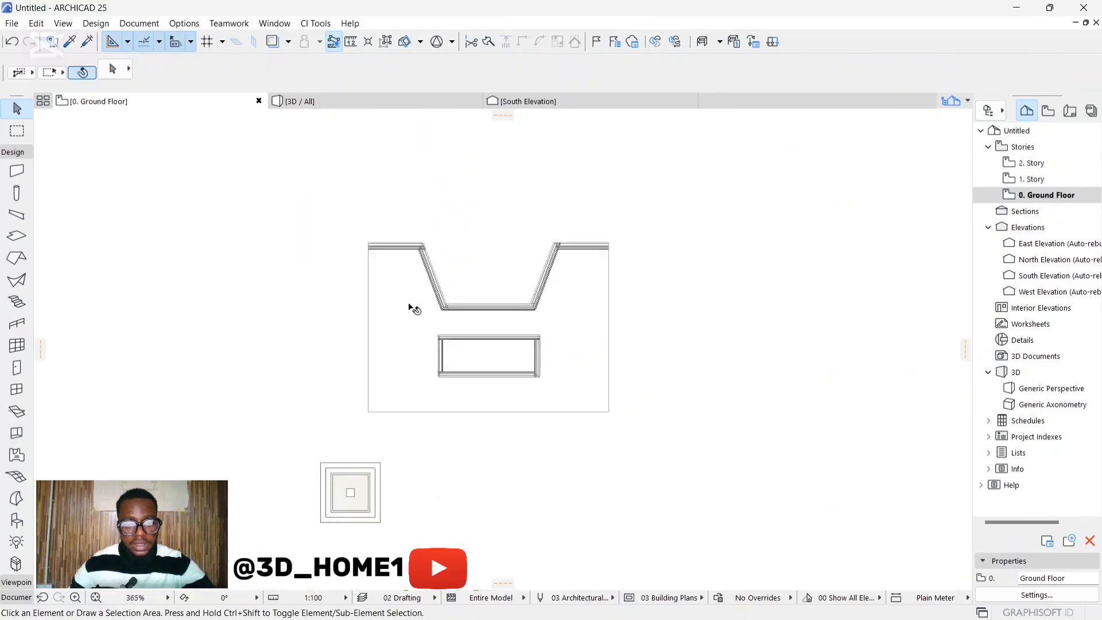
left_click(332, 213)
left_click(622, 410)
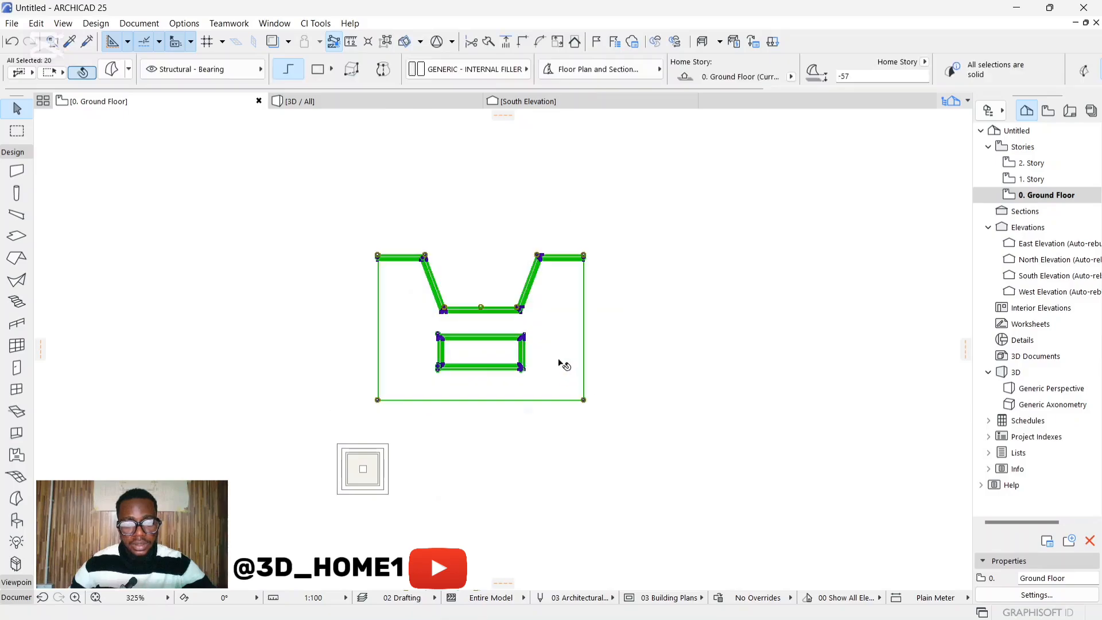
right_click(557, 344)
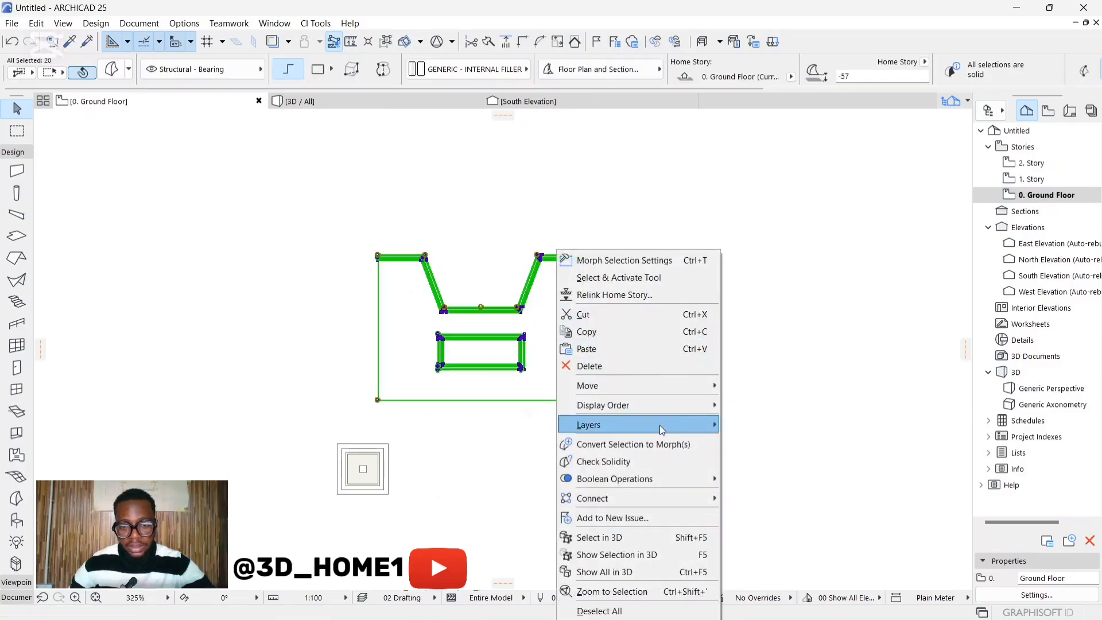
mouse_move(654, 477)
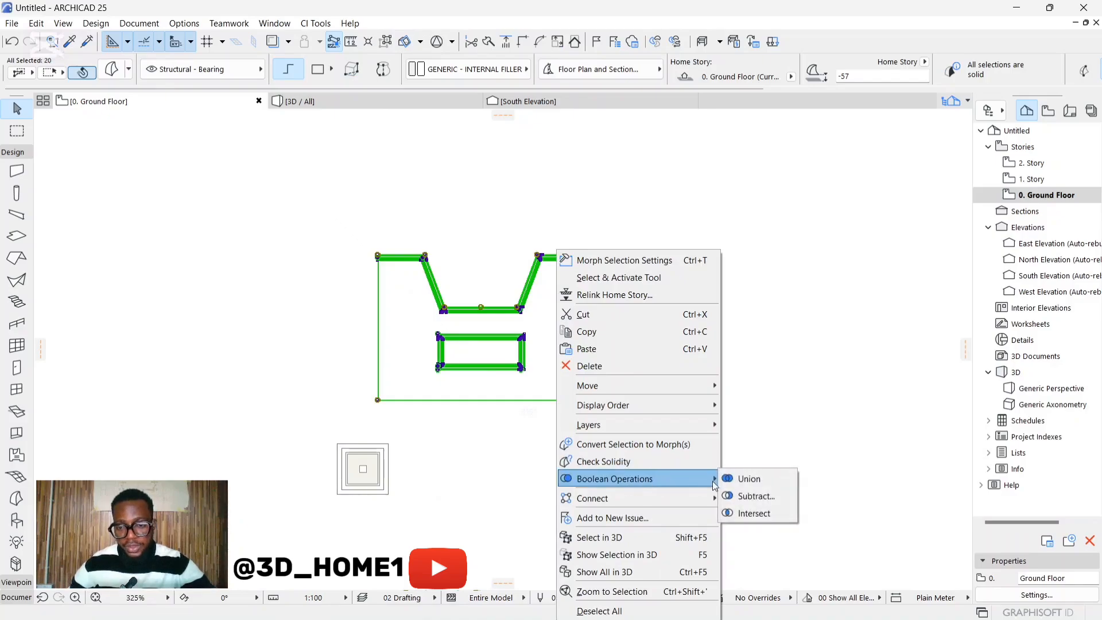
left_click(756, 480)
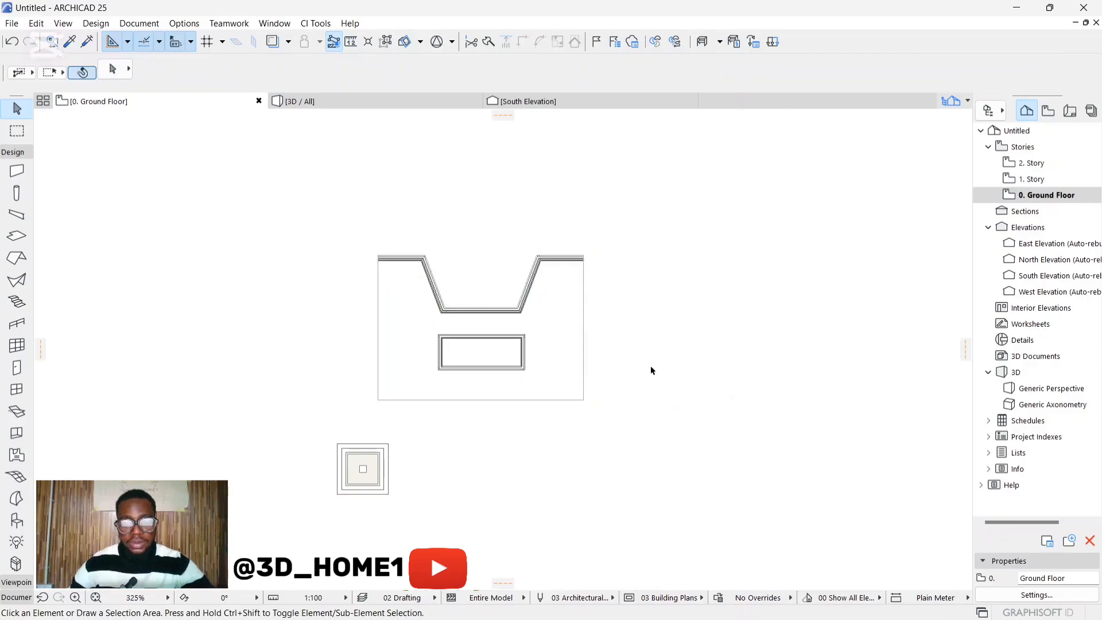
scroll(472, 356, "up", 3)
scroll(473, 355, "down", 3)
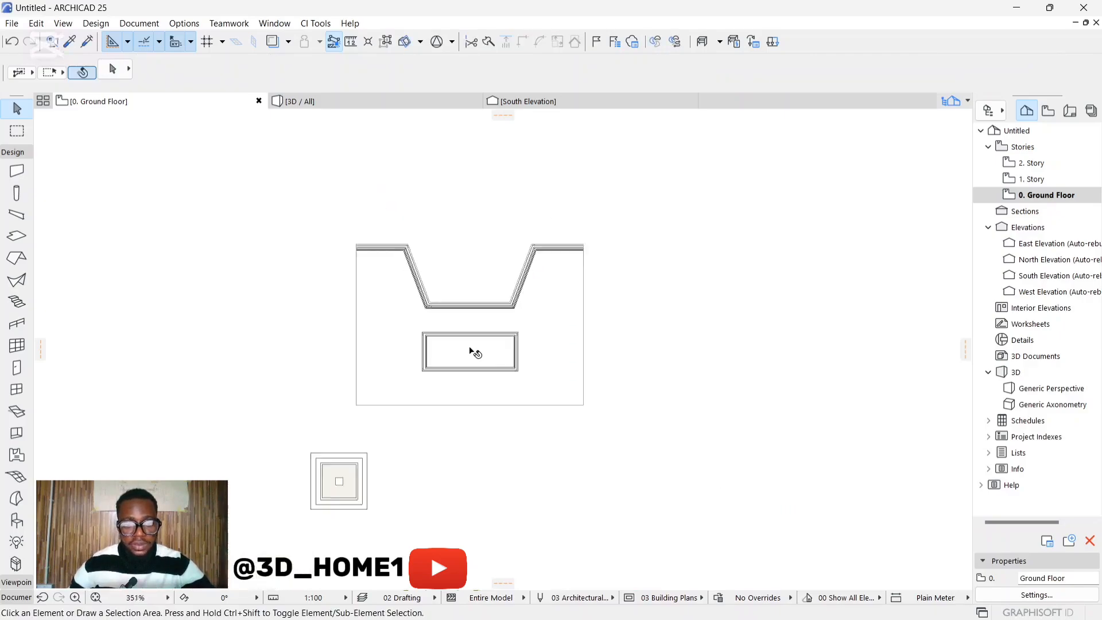
In 3D, rotate the merged morph 90° about its straight bottom edge so the panel stands upright
left_click(310, 106)
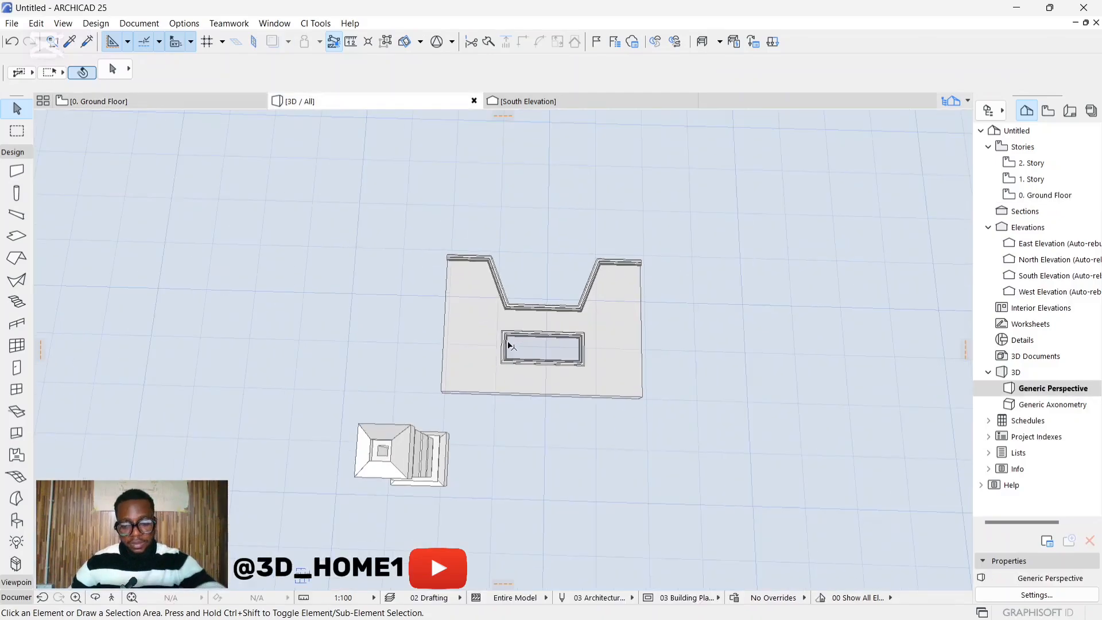
middle_click_drag(508, 344, 620, 397, "shift")
scroll(620, 397, "up", 5)
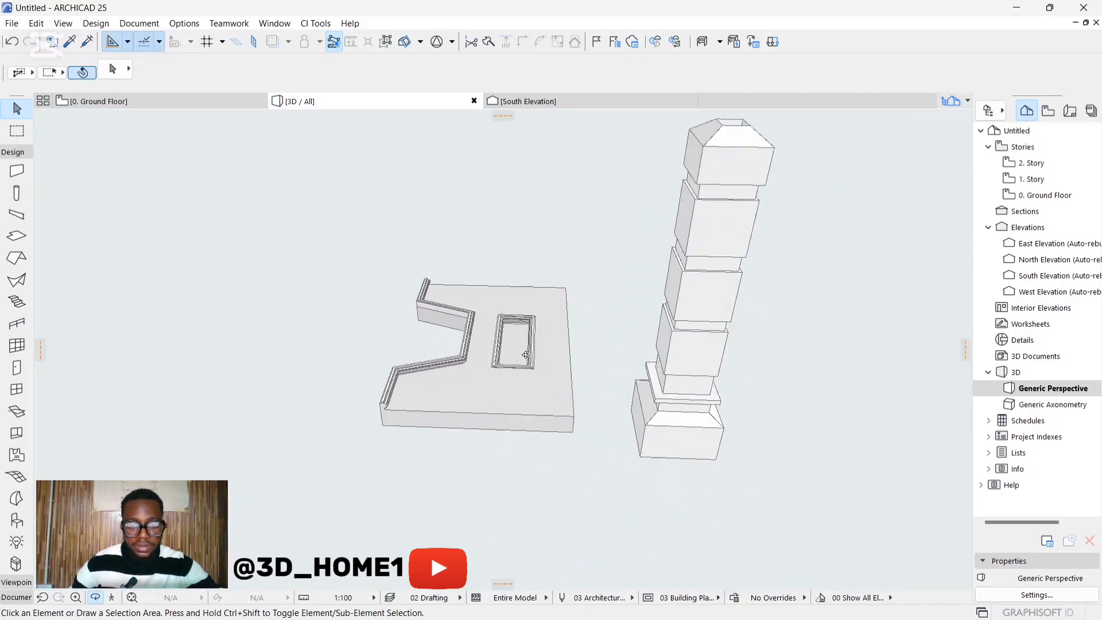
scroll(480, 345, "down", 2)
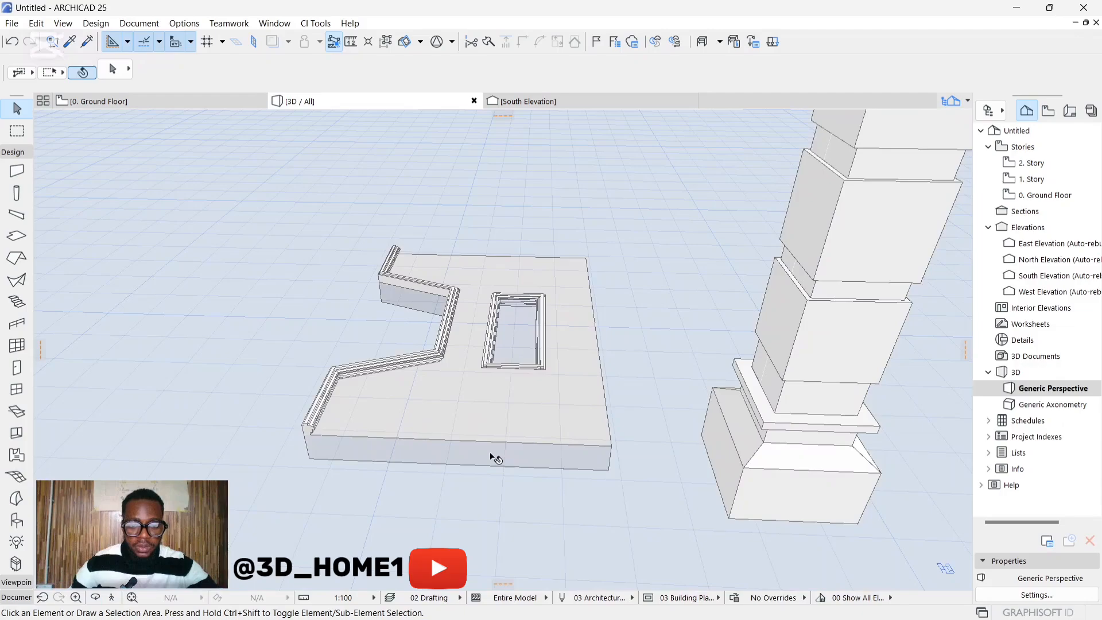
left_click(495, 458)
scroll(540, 446, "up", 1)
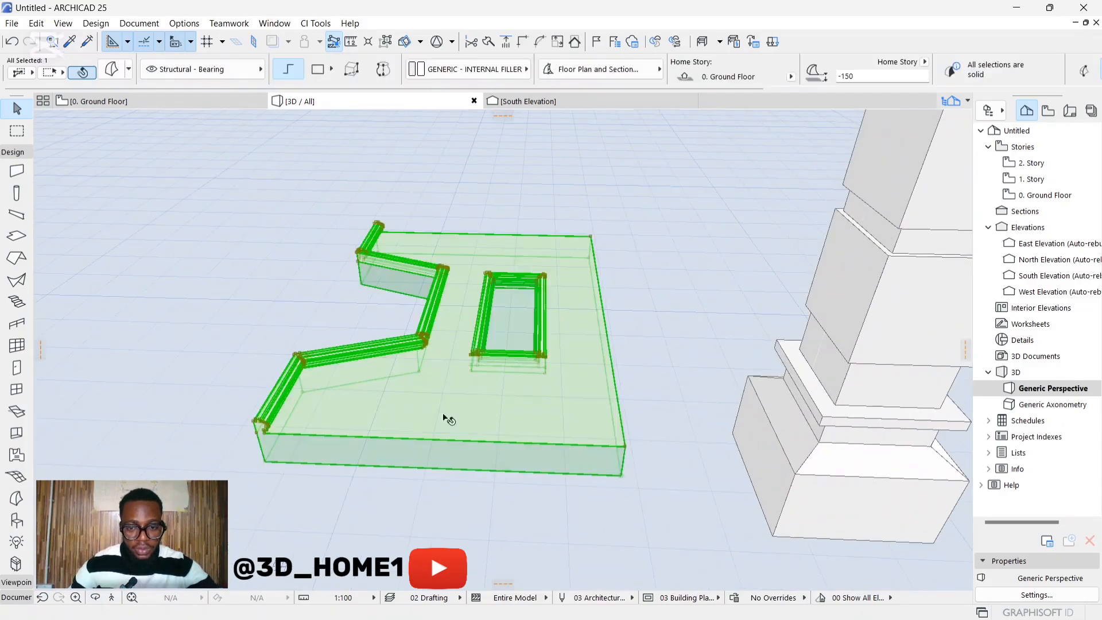
left_click(622, 476)
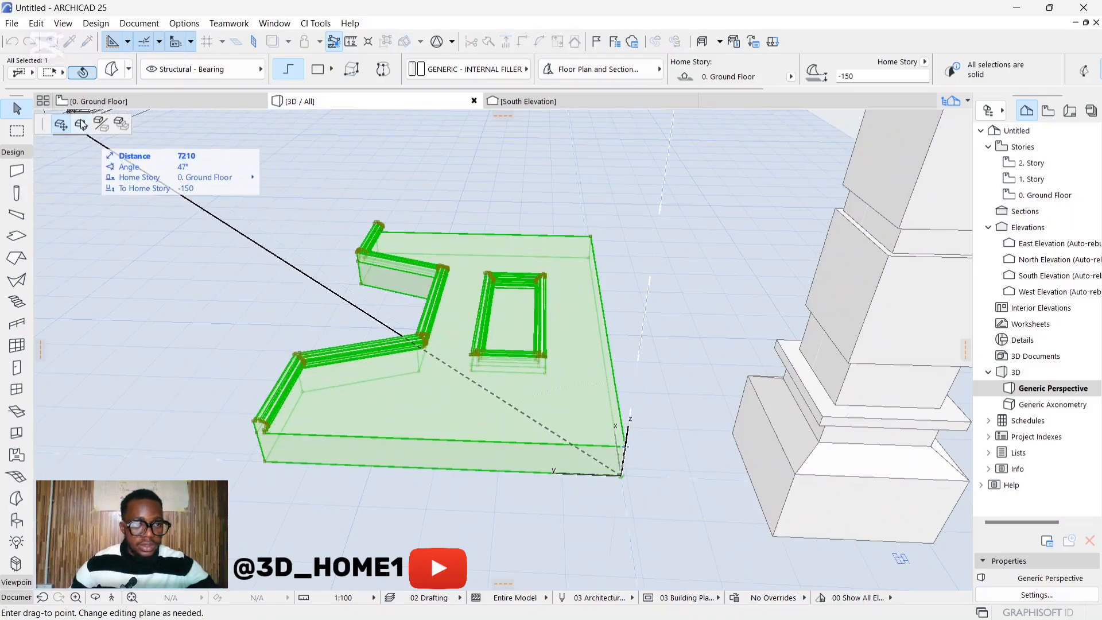
left_click(81, 126)
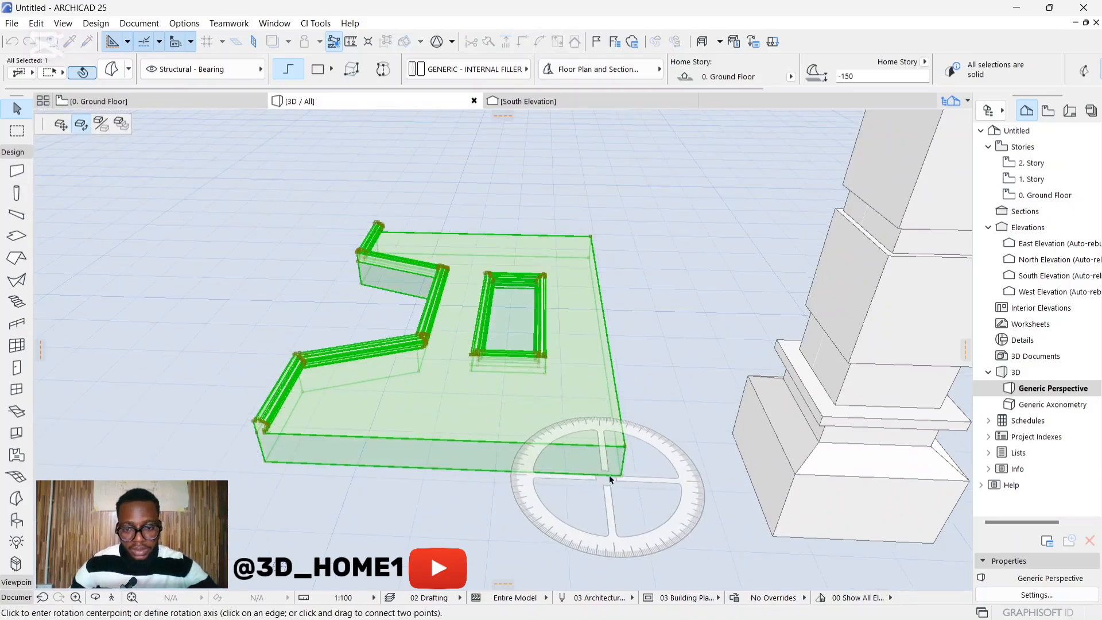
scroll(631, 458, "up", 3)
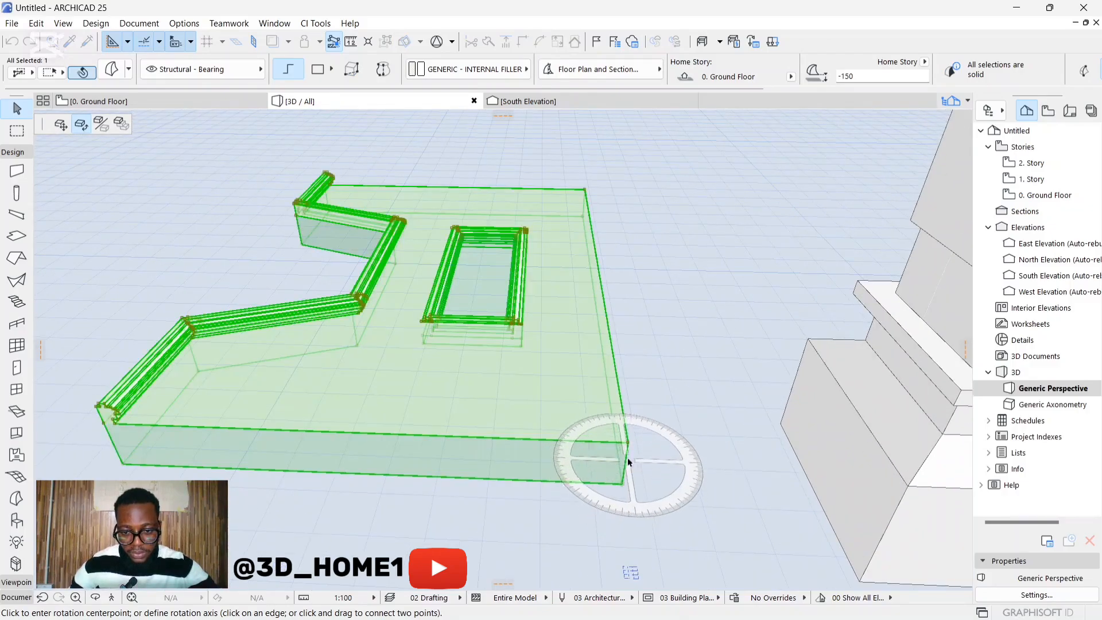
left_click(625, 422)
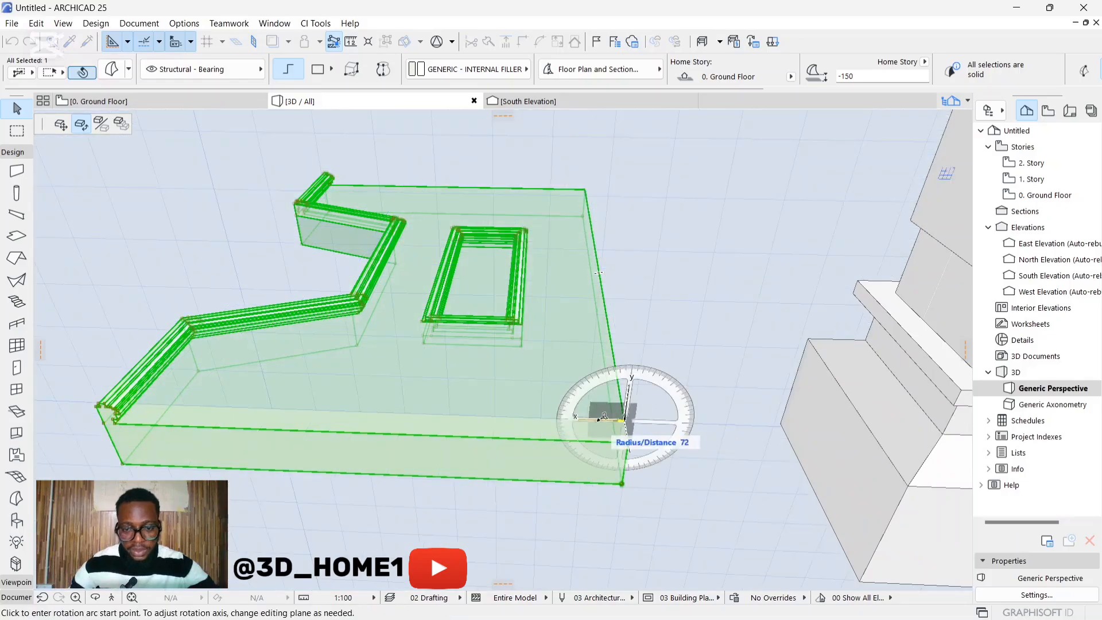
left_click(424, 414)
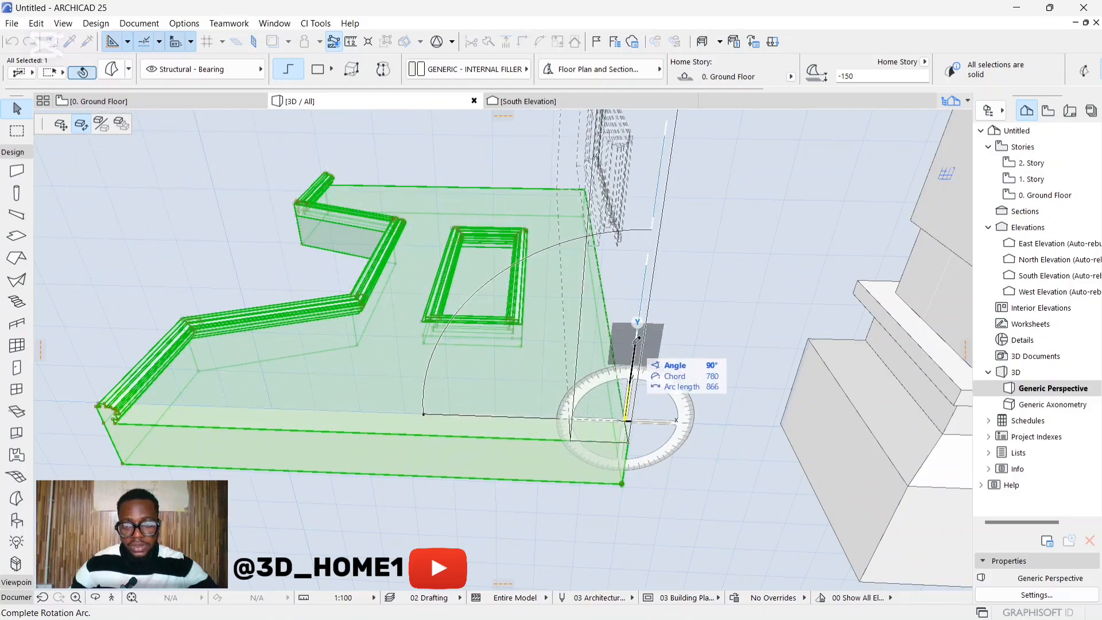
left_click(636, 344)
left_click(472, 433)
scroll(471, 433, "down", 6)
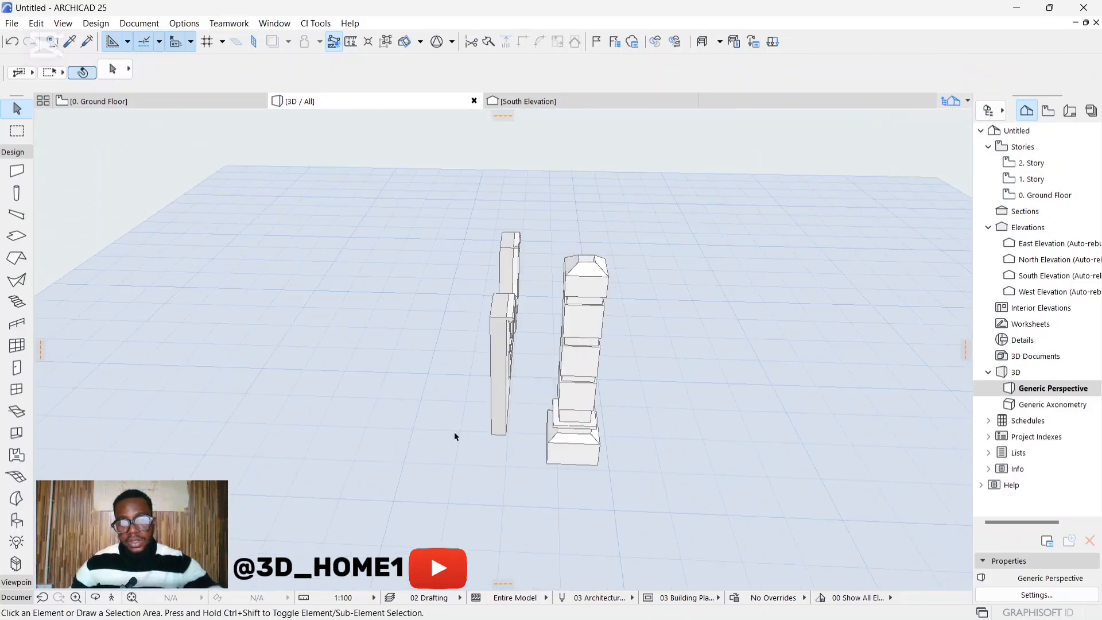
Set the upright panel morph's override surface to Paint - Glossy White
middle_click_drag(589, 437, 313, 389, "shift")
scroll(588, 443, "up", 6)
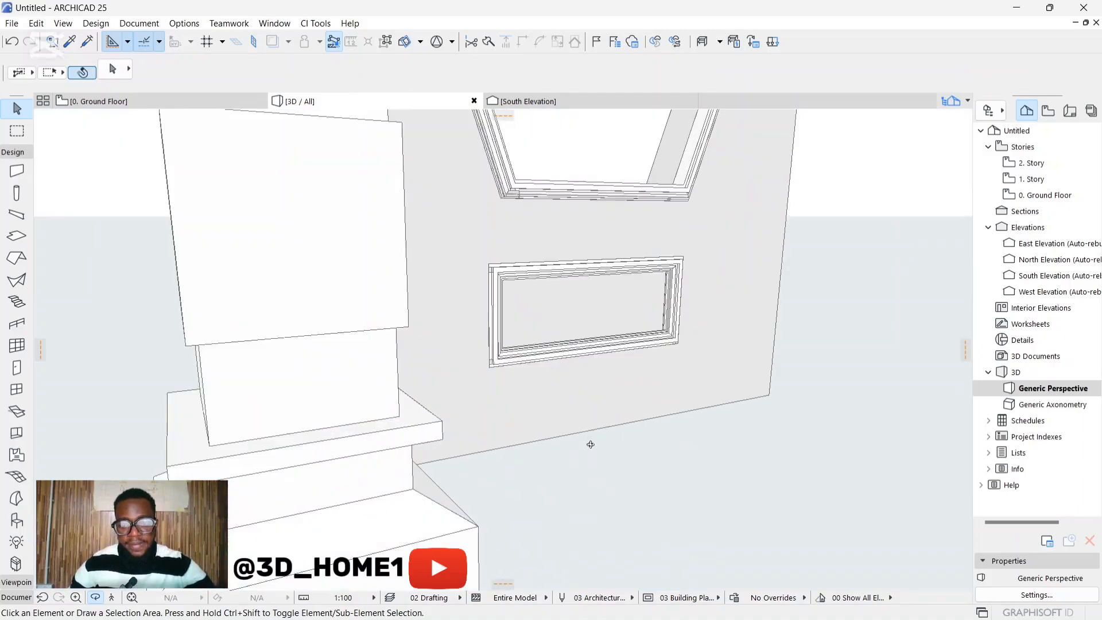
scroll(591, 447, "down", 4)
middle_click_drag(552, 462, 357, 438, "shift")
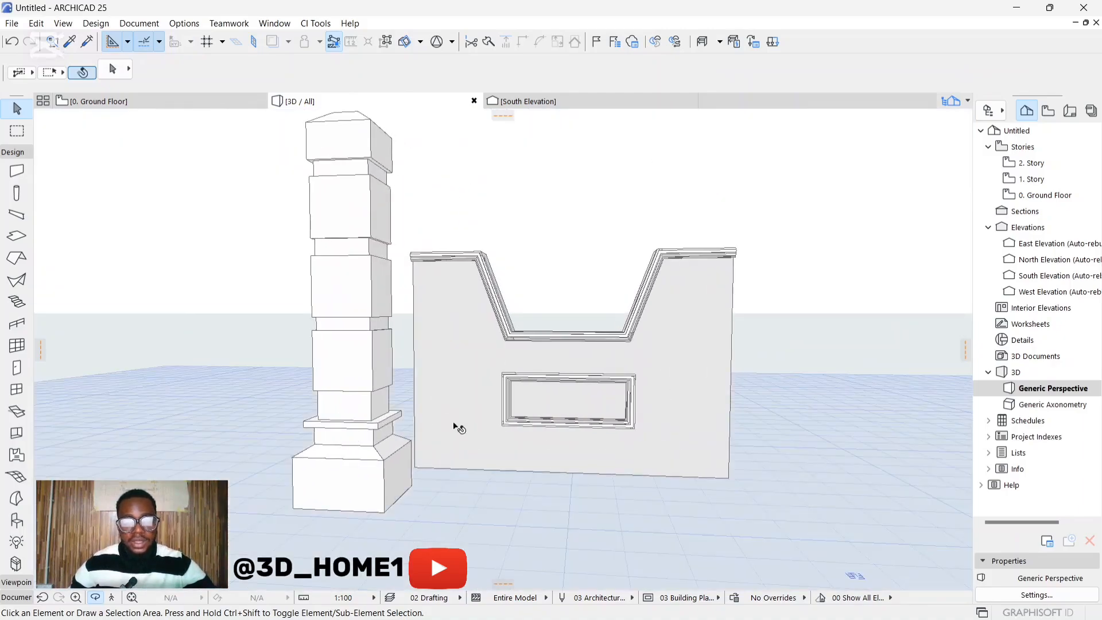
left_click(456, 400)
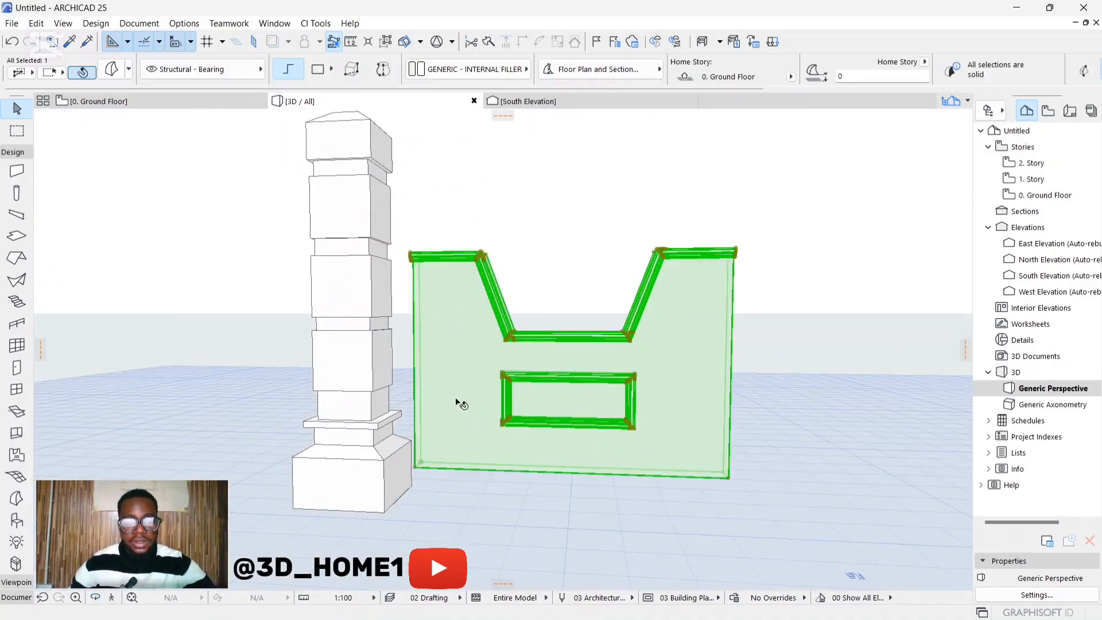
left_click(112, 69)
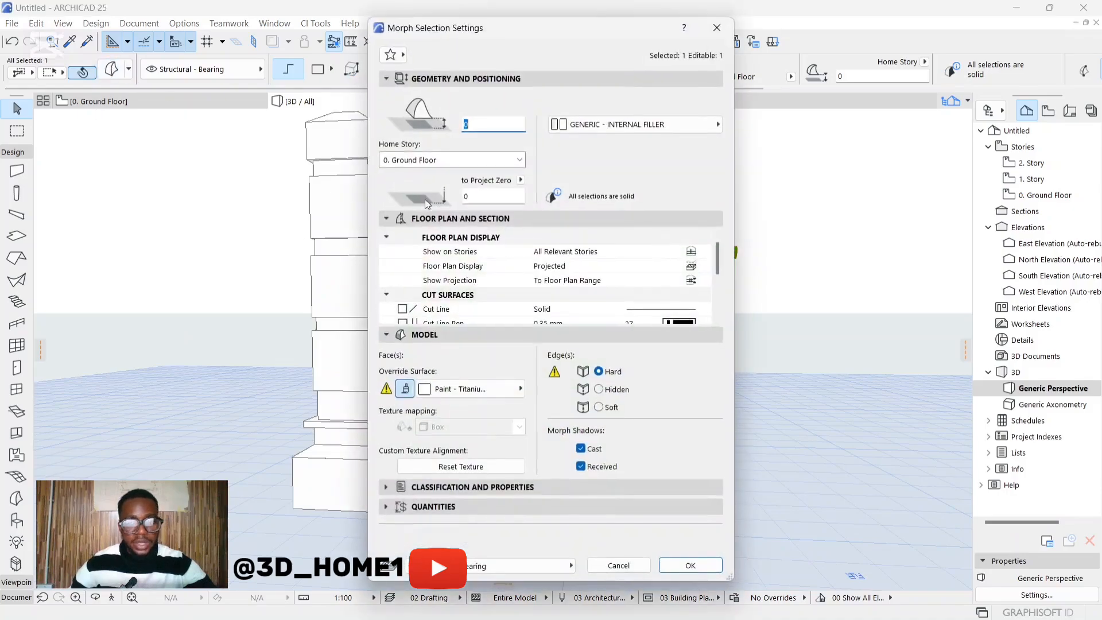
left_click(406, 389)
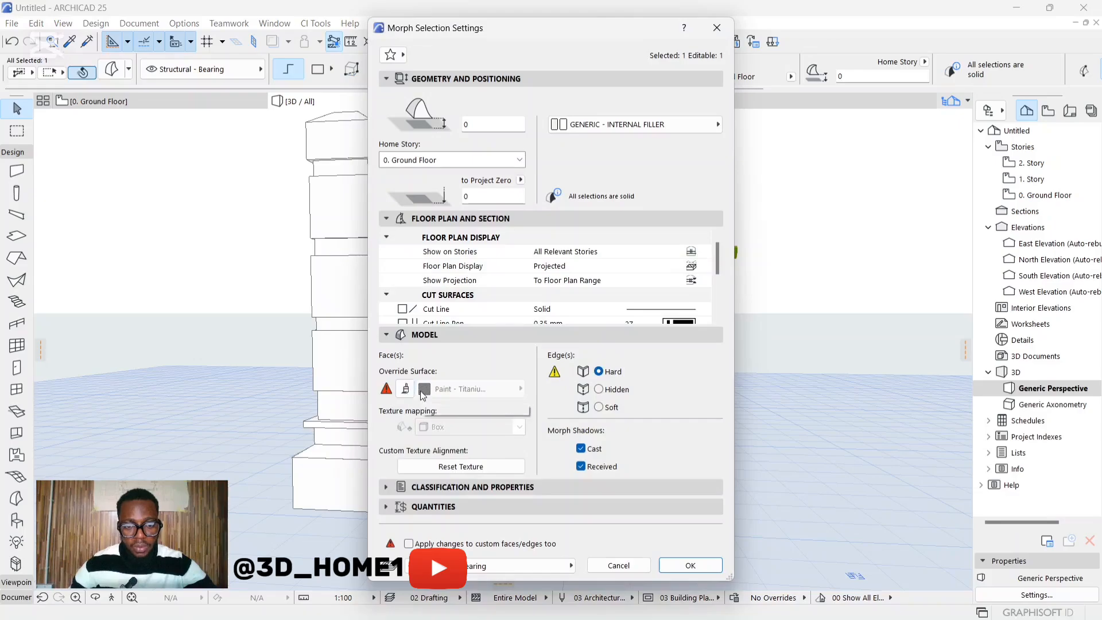
left_click(406, 390)
left_click(470, 388)
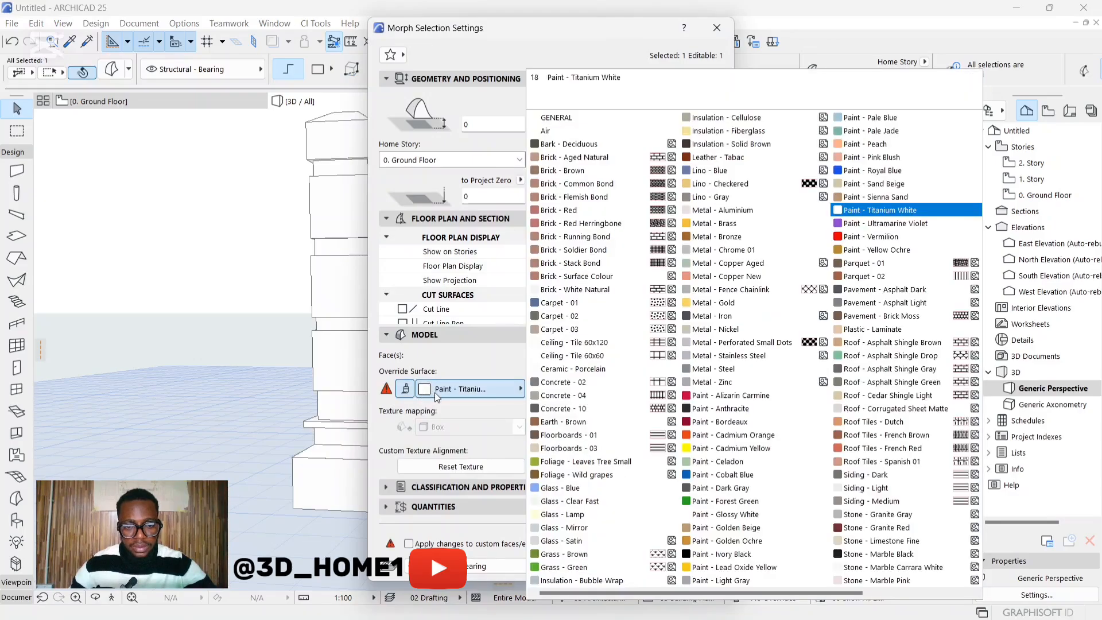
left_click(723, 515)
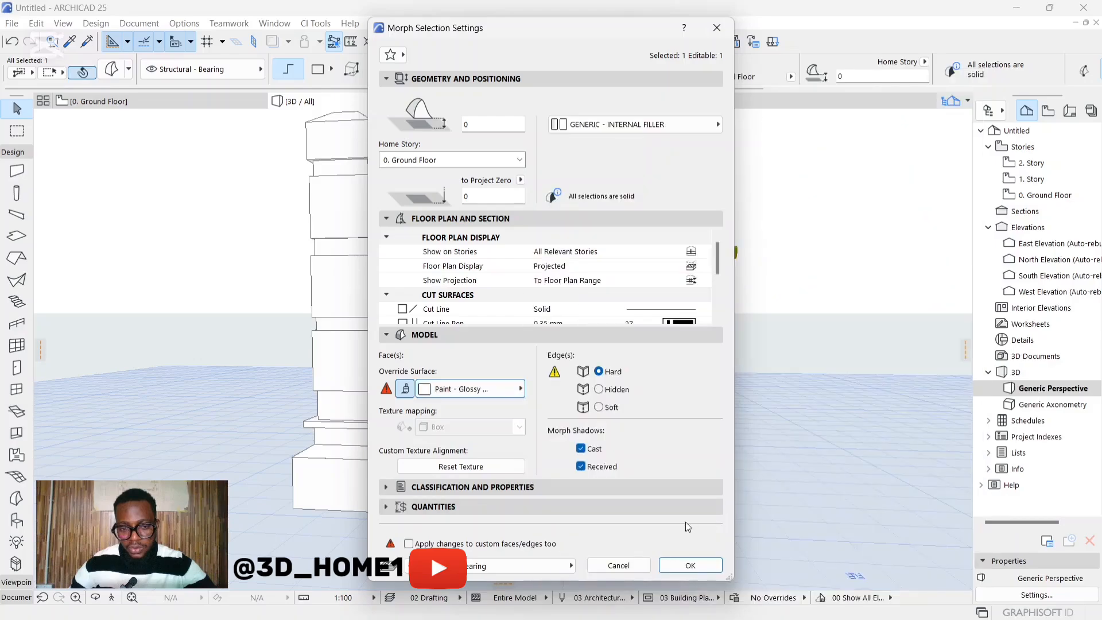
left_click(683, 565)
key("Escape")
scroll(494, 434, "up", 3)
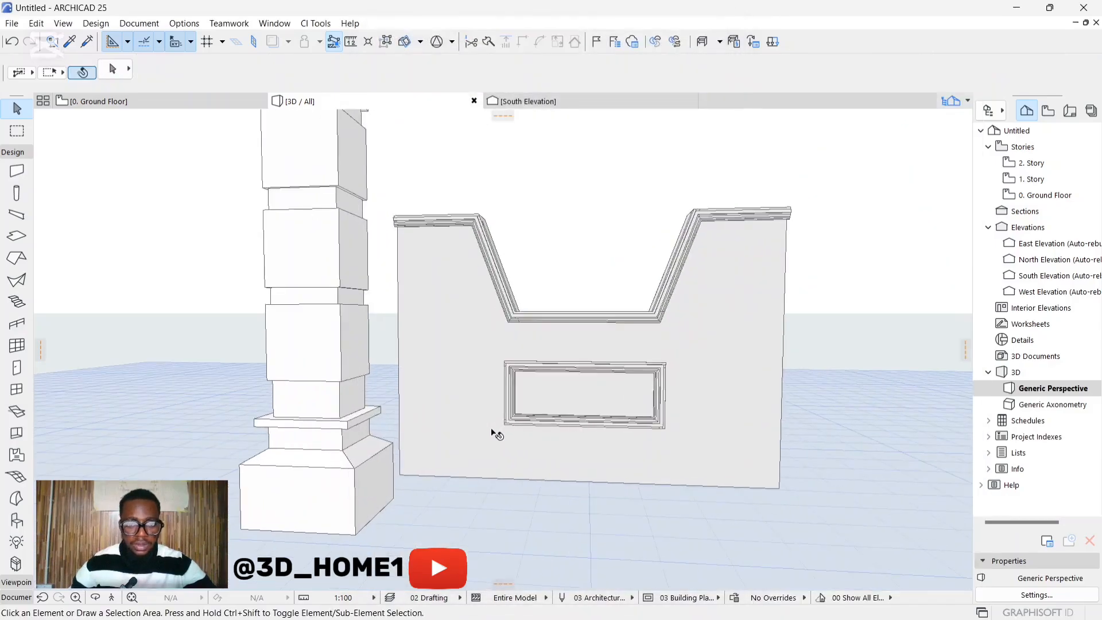
scroll(494, 434, "down", 2)
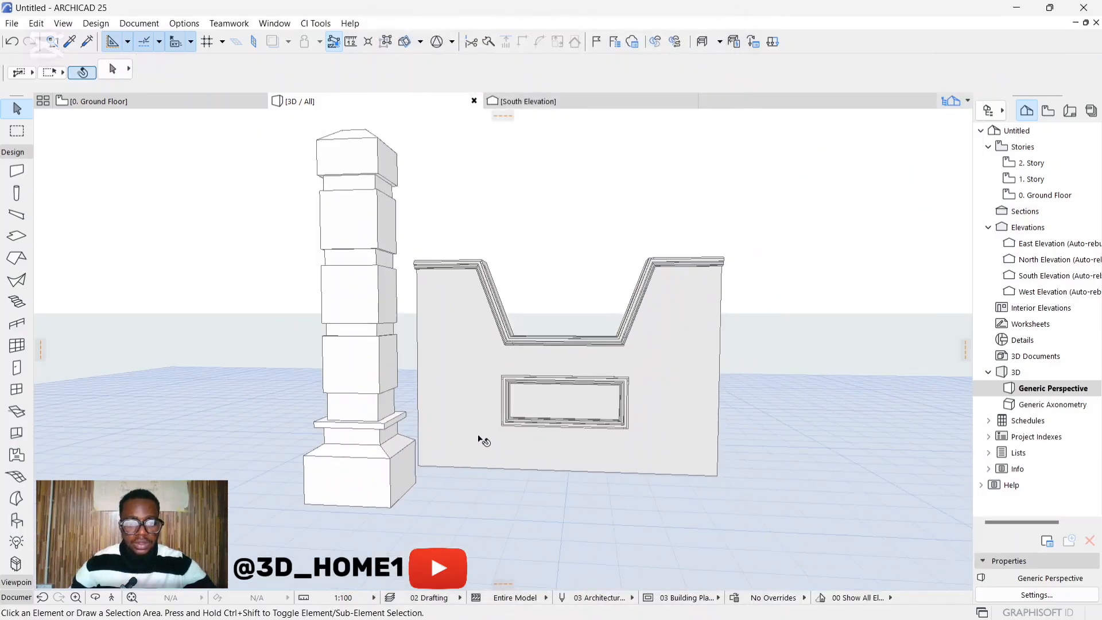
On the ground floor plan, delete the leftover 2D outline of the slab behind the upright panel
left_click(101, 102)
scroll(450, 418, "down", 1)
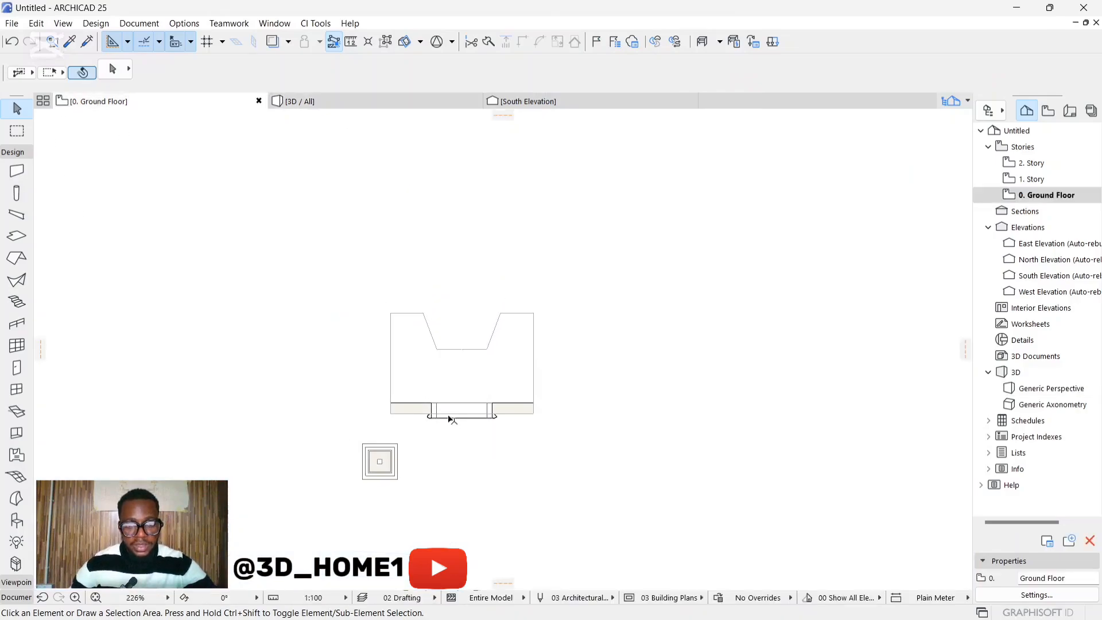
left_click(460, 349)
key("Delete")
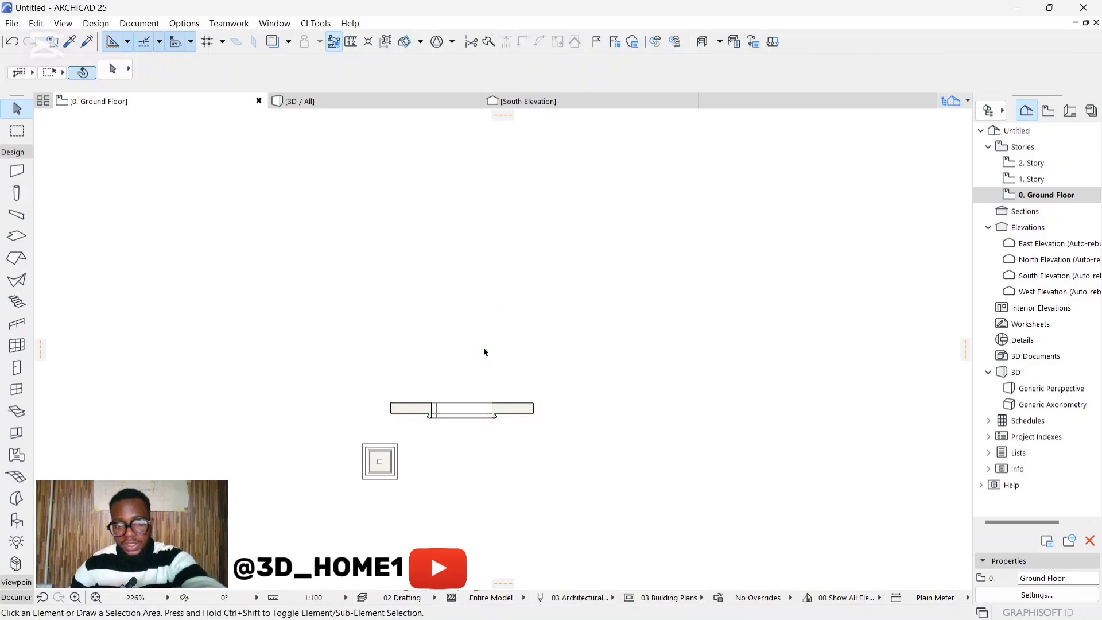
Move the upright panel on the ground floor plan so its upper-left corner meets the right face of the pillar
scroll(453, 429, "up", 5)
left_click(395, 396)
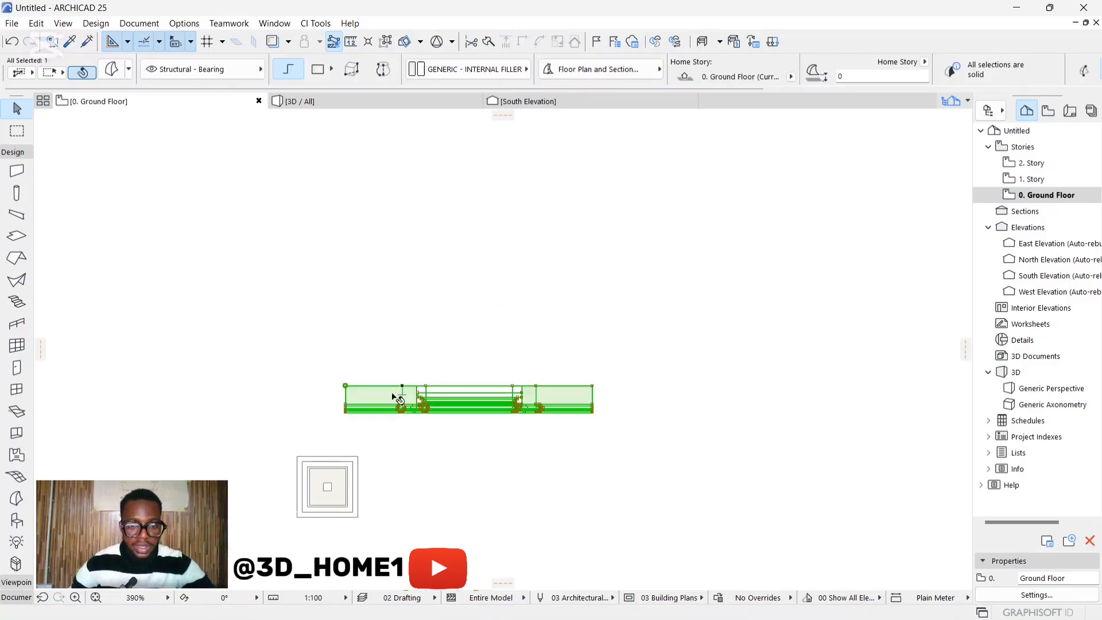
left_click(347, 389)
scroll(361, 482, "up", 8)
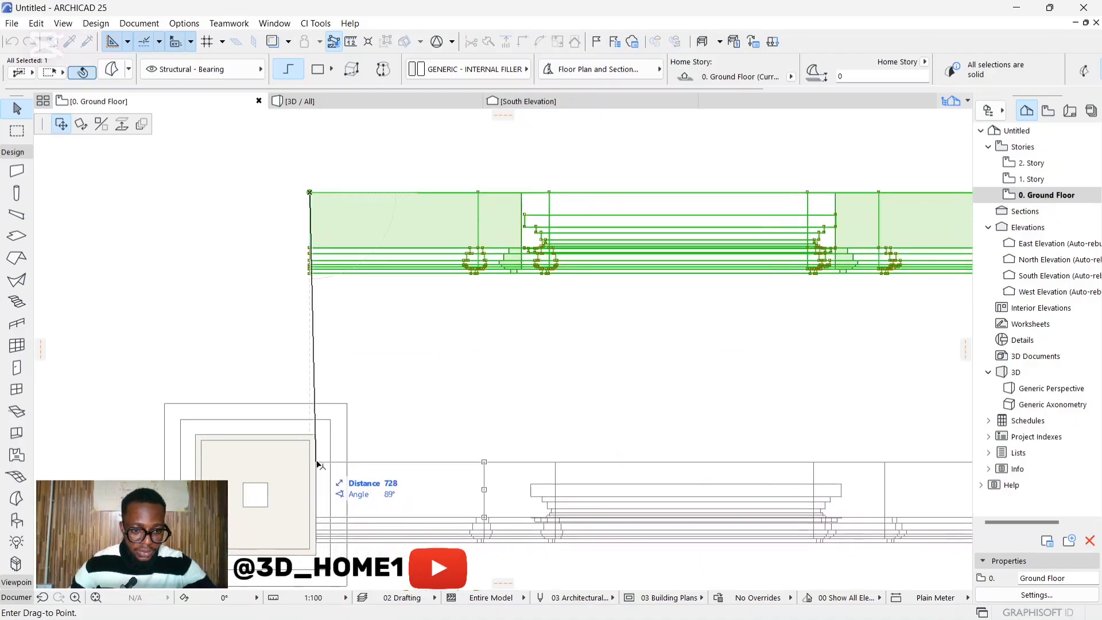
left_click(316, 458)
left_click(395, 446)
scroll(395, 446, "down", 5)
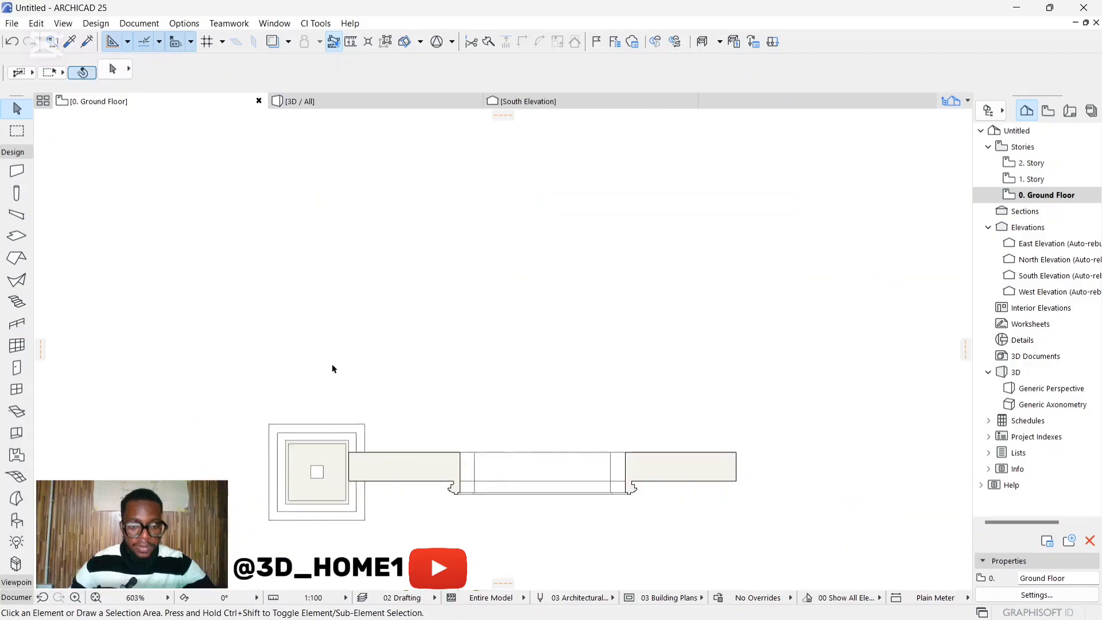
Examine the pillar and the attached fence panel in 3D from several angles
left_click(398, 102)
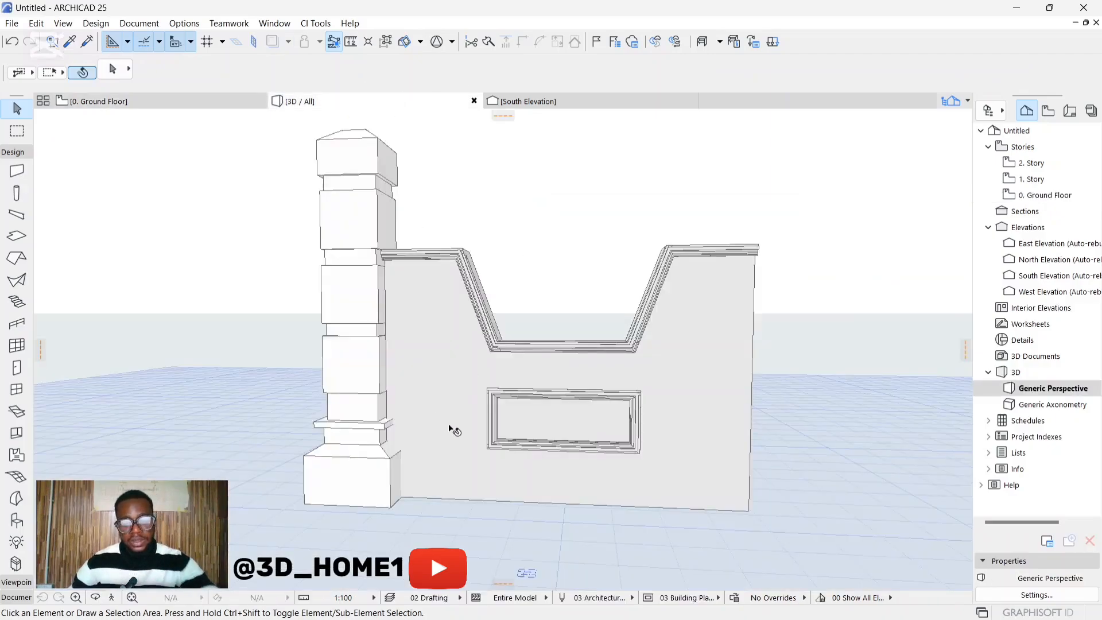
middle_click_drag(450, 430, 426, 364, "shift")
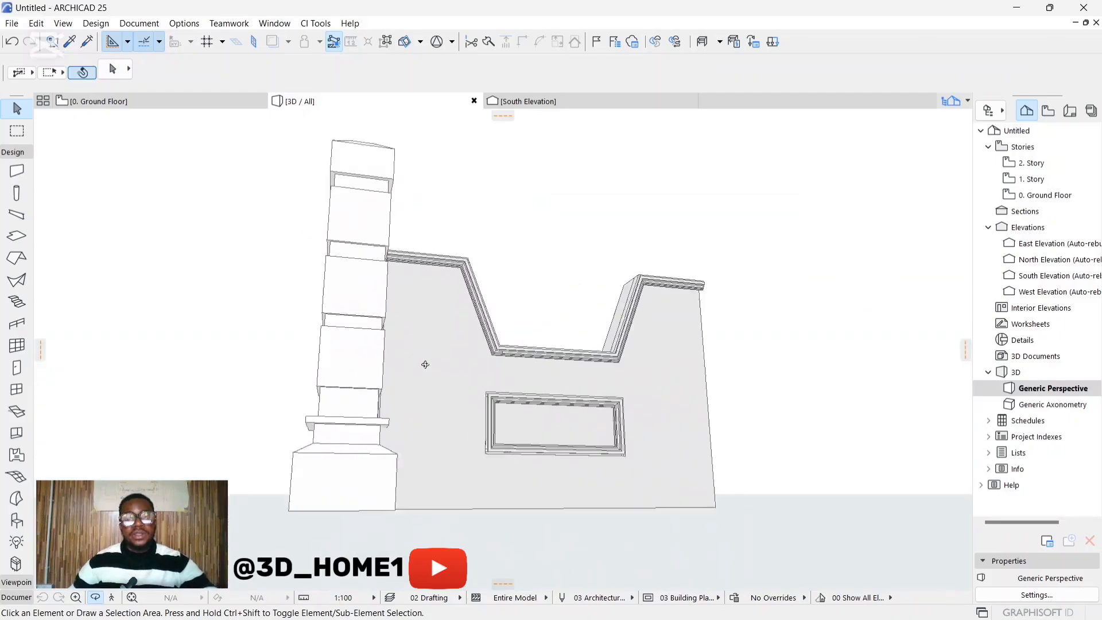
scroll(426, 365, "up", 5)
scroll(377, 389, "down", 6)
middle_click_drag(363, 387, 514, 422, "shift")
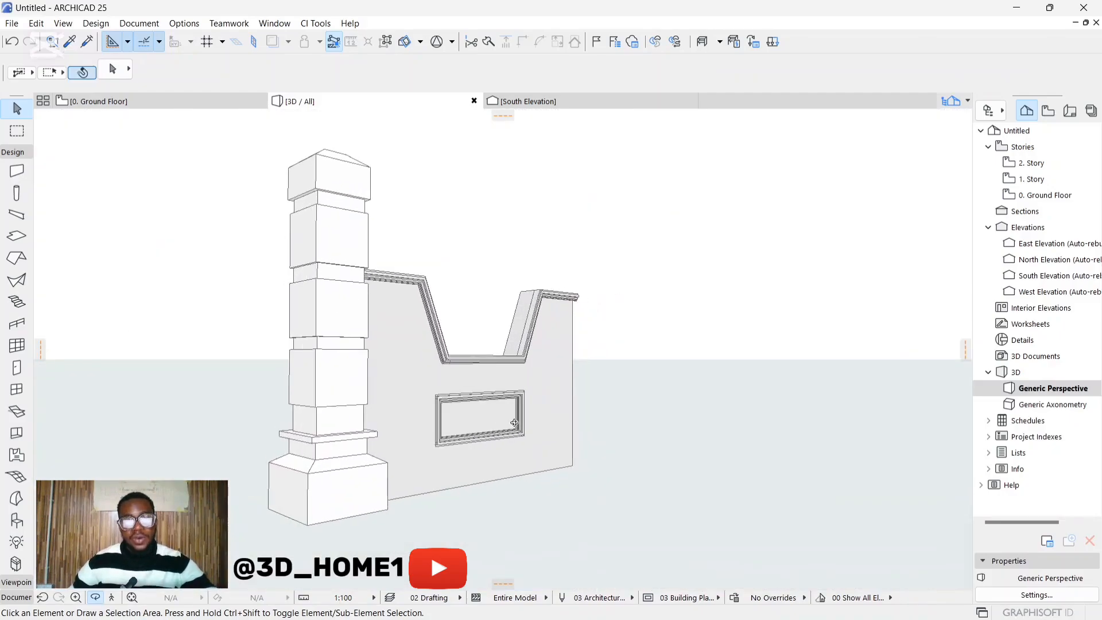
scroll(493, 429, "up", 5)
scroll(595, 404, "down", 5)
middle_click_drag(595, 405, 435, 421, "shift")
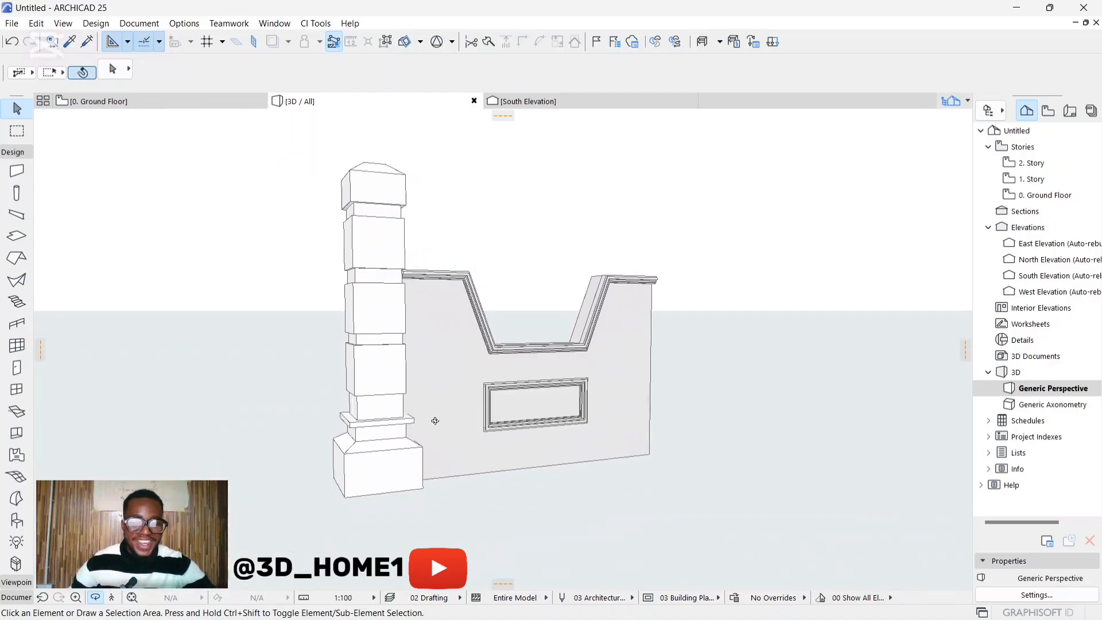
scroll(543, 399, "up", 5)
scroll(574, 402, "down", 5)
middle_click_drag(574, 401, 404, 347, "shift")
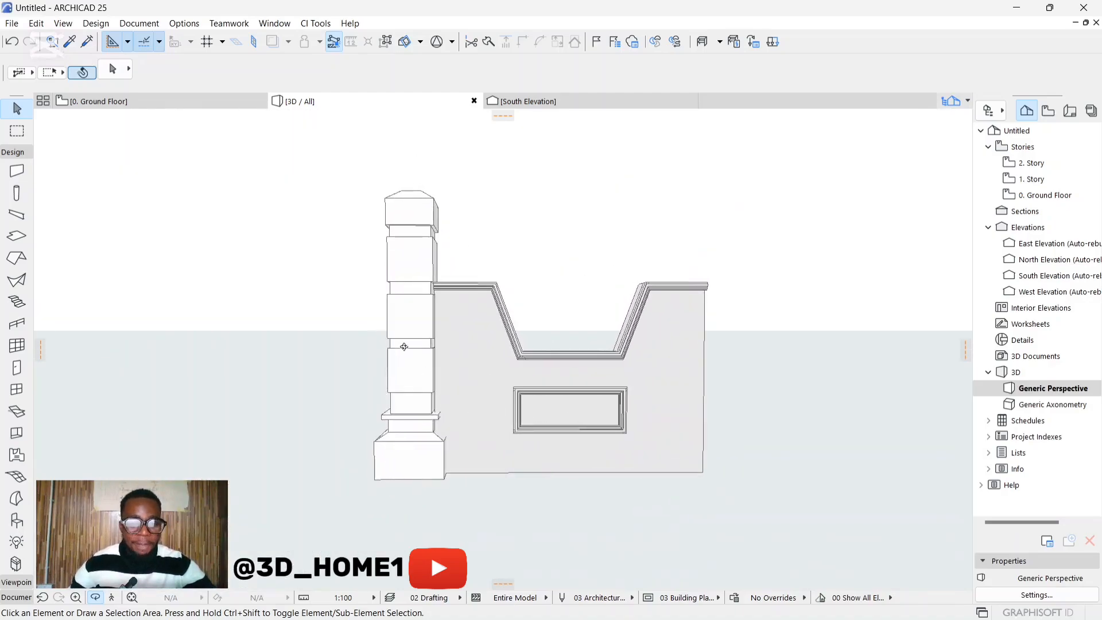
On the ground floor plan, place a copy of the fence pillar at the panel's free right end
left_click(147, 98)
scroll(432, 399, "down", 3)
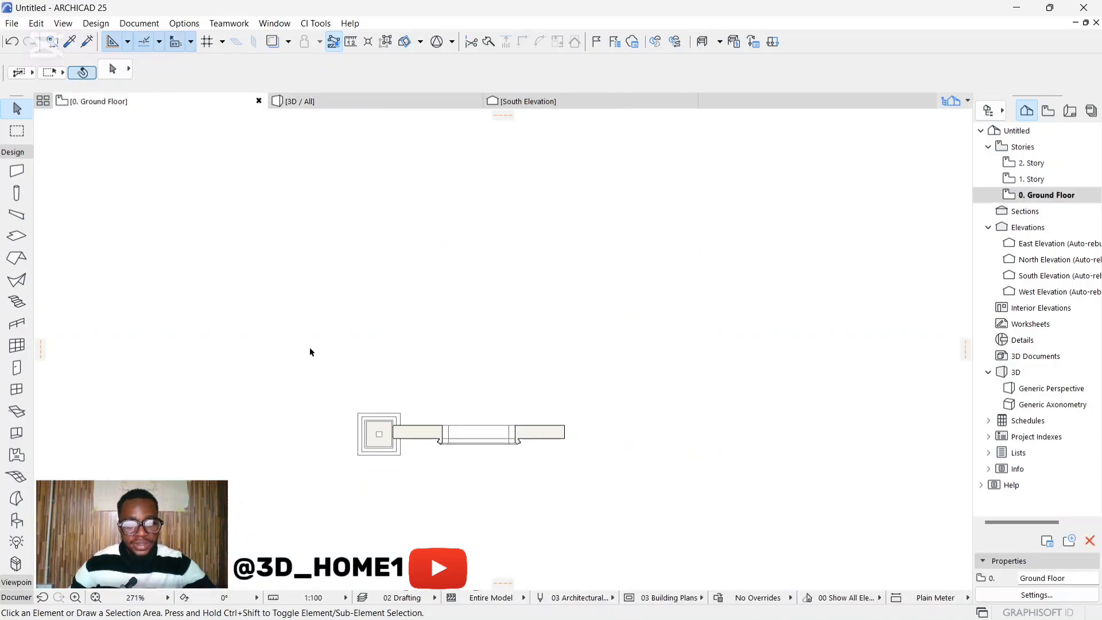
left_click(311, 400)
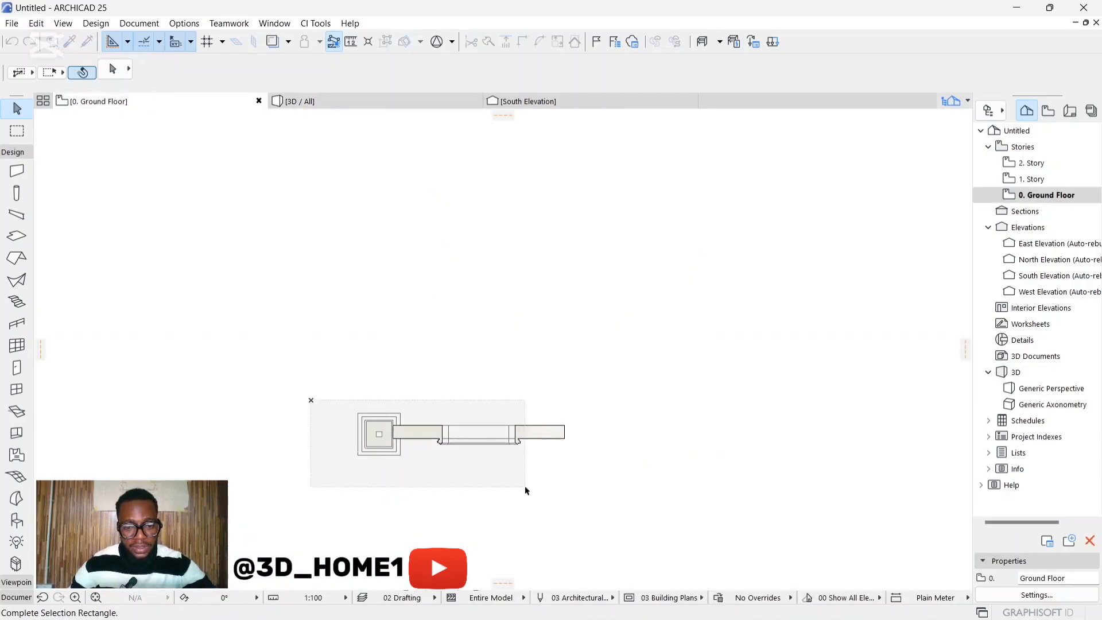
key("Escape")
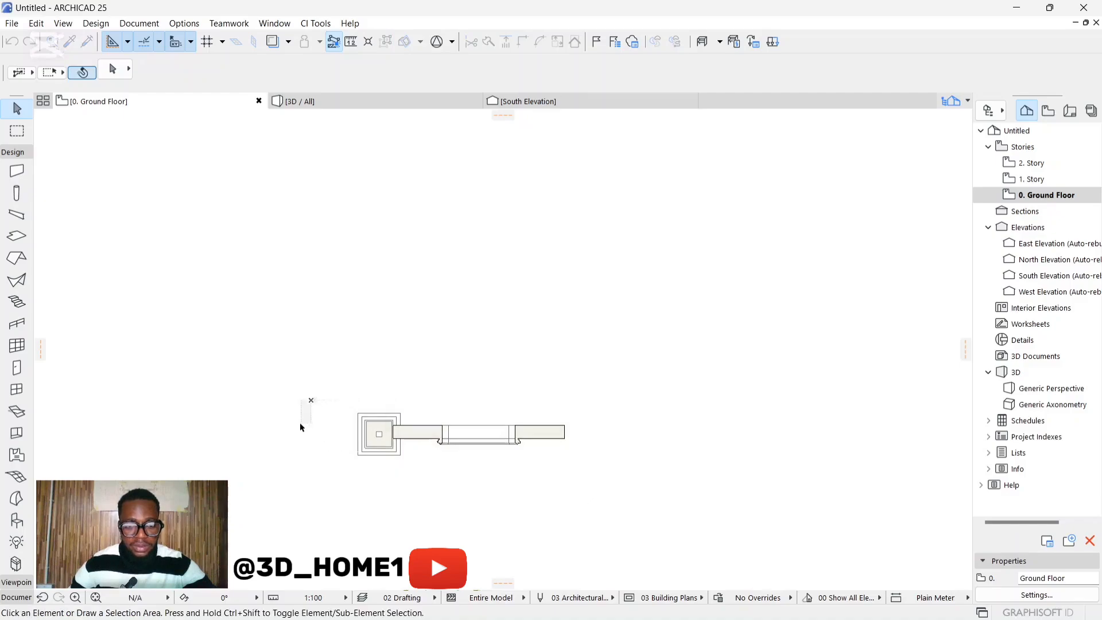
left_click(377, 434)
scroll(379, 435, "up", 3)
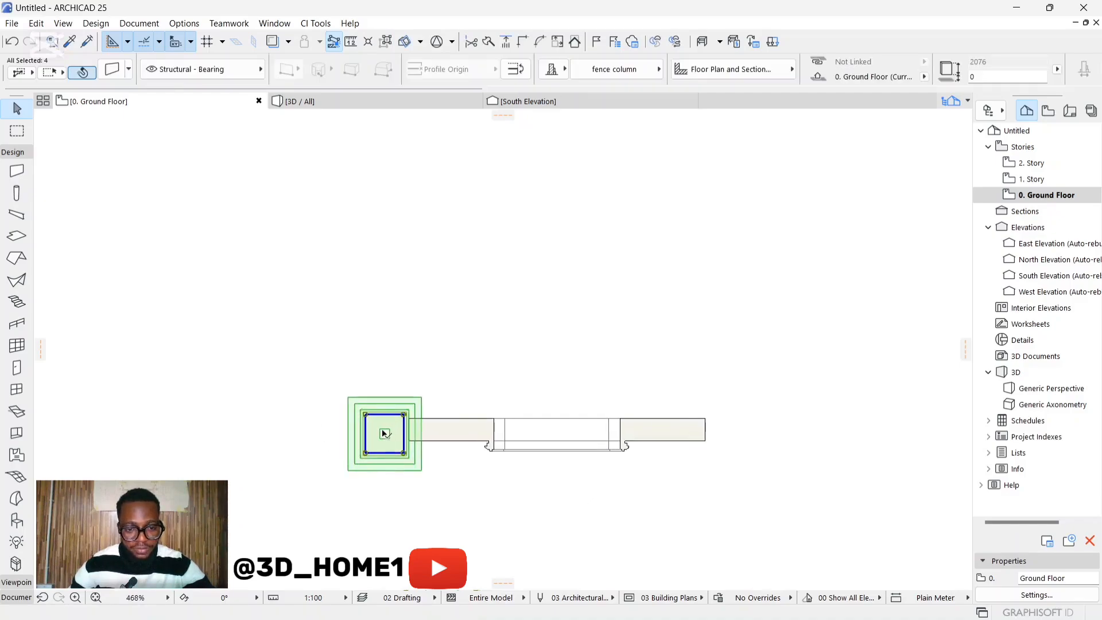
key("Escape")
left_click(374, 432)
key("ctrl+d")
left_click(366, 429)
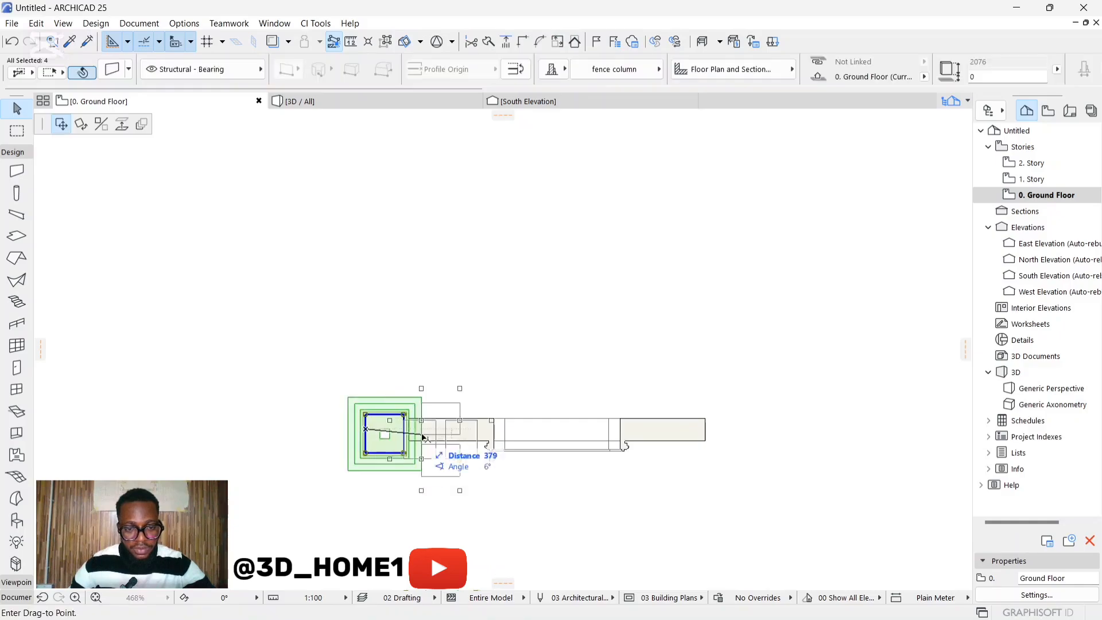
key("ctrl")
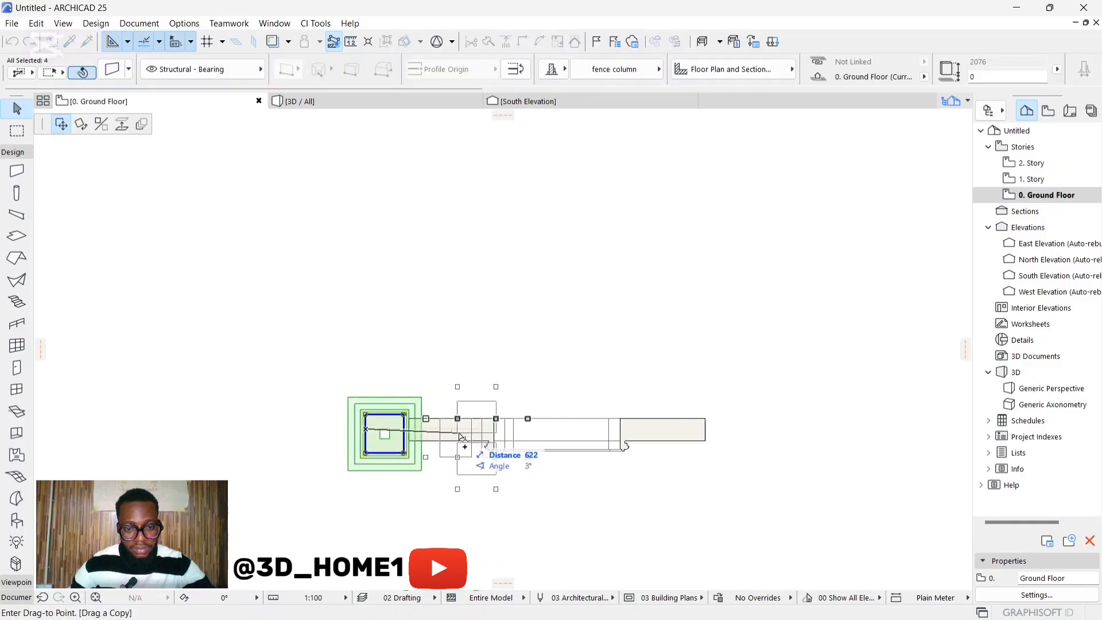
left_click(716, 432)
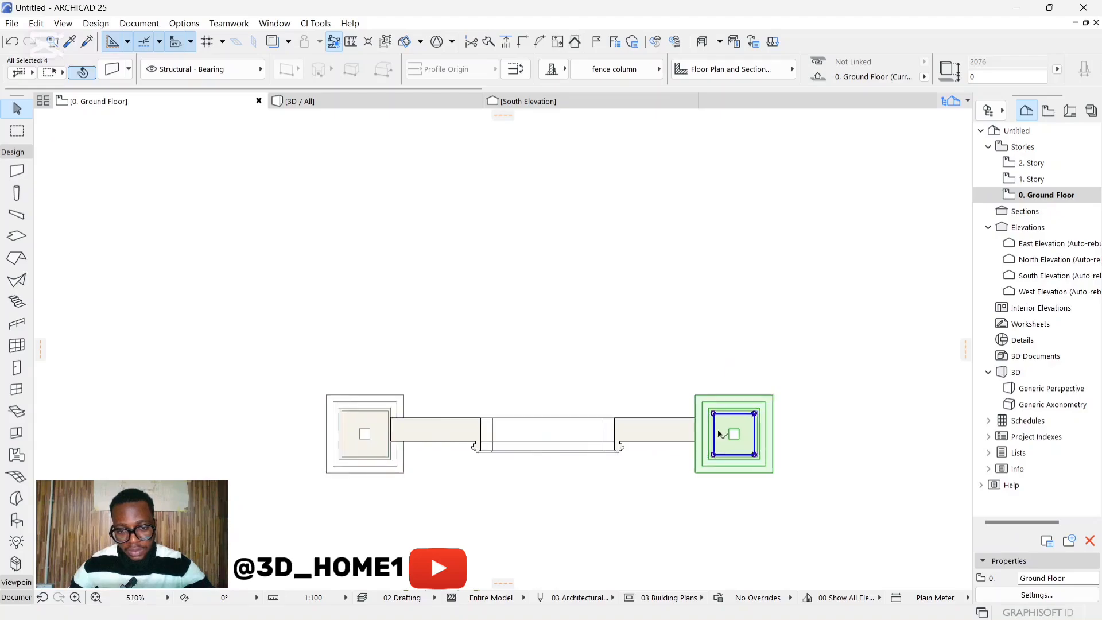
Try to align the copied pillar with the panel's right end, and delete that copy
scroll(728, 434, "up", 5)
scroll(728, 434, "up", 1)
left_click(655, 439)
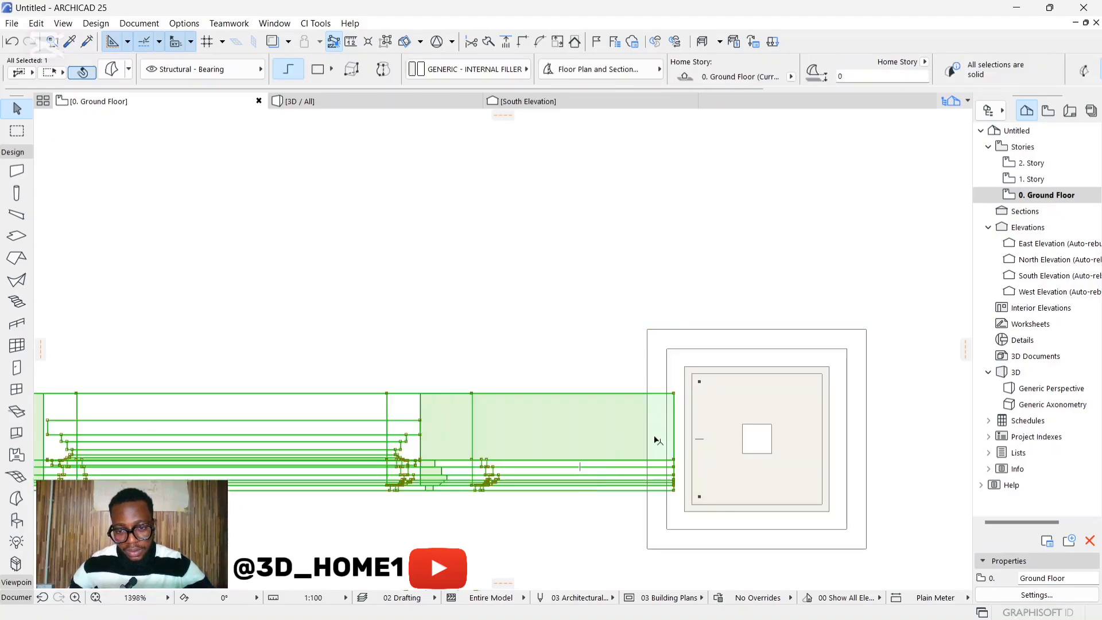
left_click(708, 432)
left_click_drag(704, 433, 668, 431)
left_click(583, 431)
left_click(701, 430)
key("Escape")
left_click(774, 420)
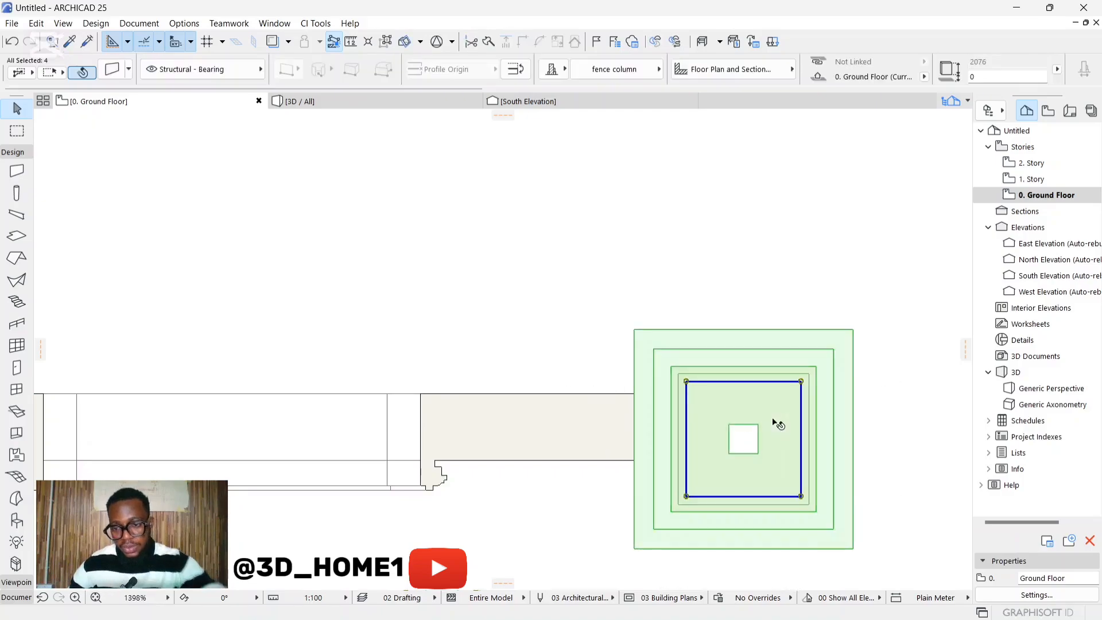
key("Delete")
Copy the fence pillar from its left face's midpoint so the copy's left face meets the panel's right end
scroll(752, 415, "down", 1)
scroll(736, 419, "down", 1)
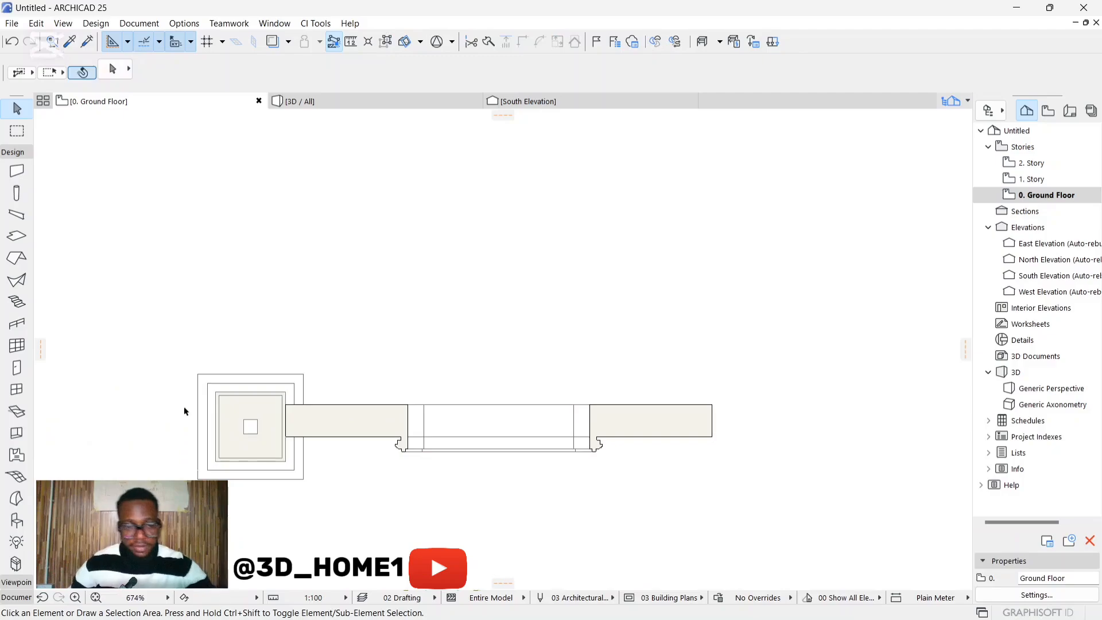
left_click(221, 432)
scroll(222, 427, "up", 2)
scroll(224, 419, "down", 2)
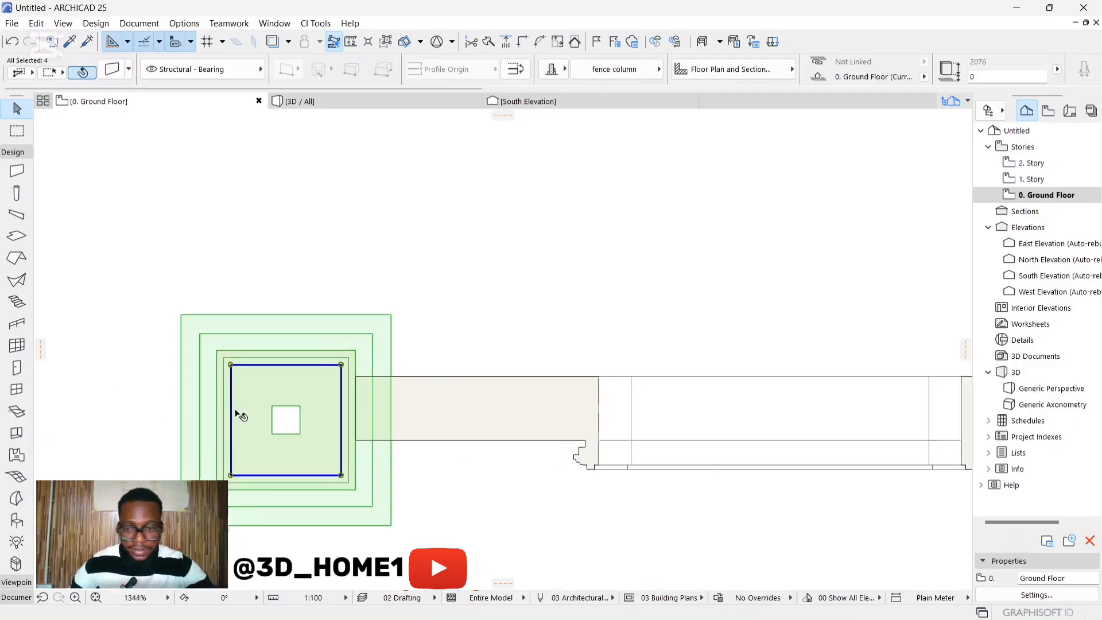
scroll(234, 410, "up", 1)
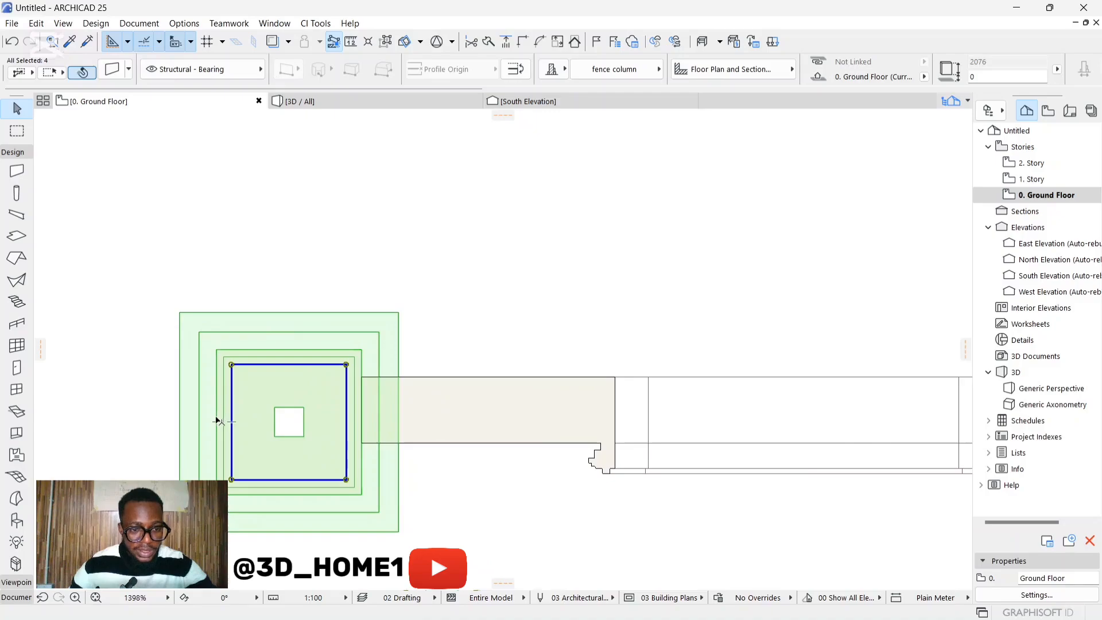
left_click(217, 421)
scroll(172, 422, "down", 2)
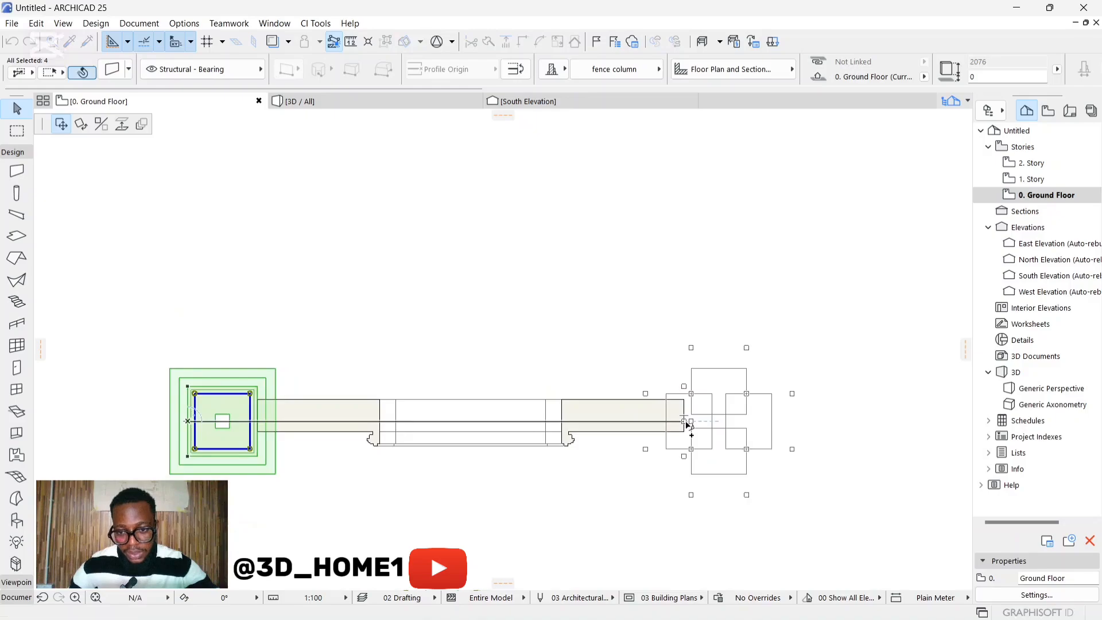
left_click(689, 424)
left_click(641, 482)
left_click(660, 419)
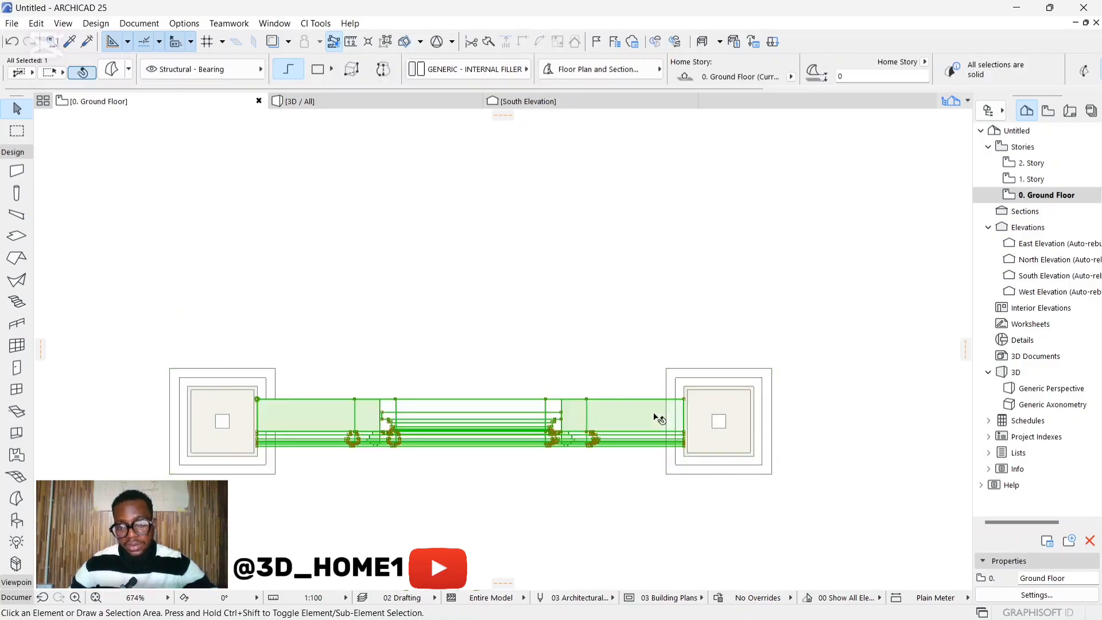
left_click(582, 504)
Copy the panel and its right pillar 2328 horizontally so the copied panel starts at that pillar's right face
scroll(444, 444, "down", 3)
left_click_drag(296, 372, 386, 473)
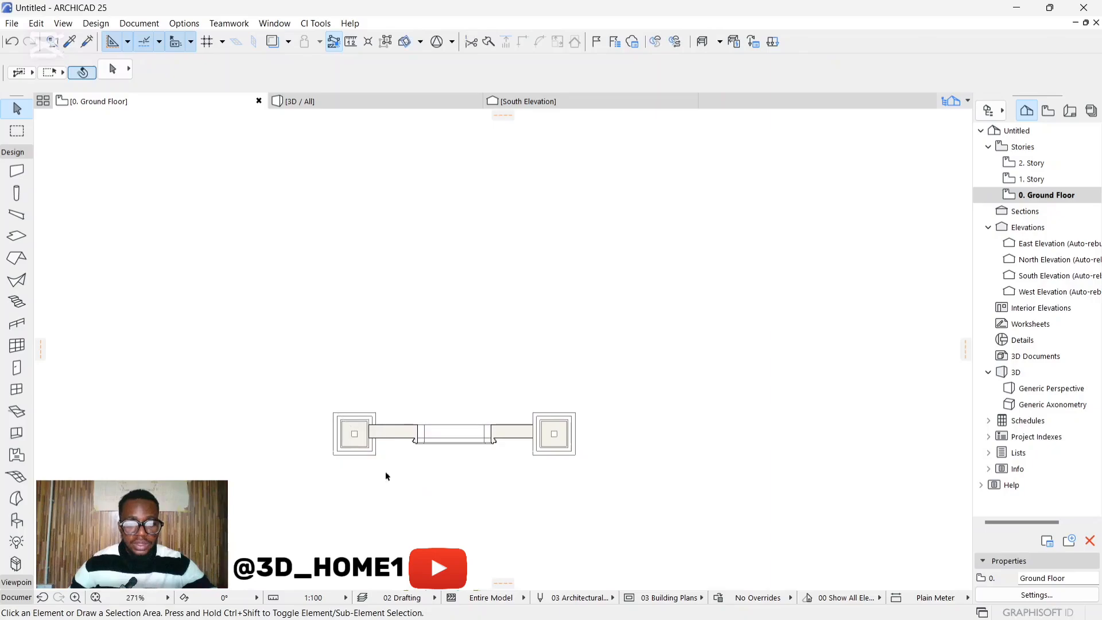
mouse_move(477, 497)
left_mouse_down()
mouse_move(416, 447)
mouse_move(433, 456)
left_mouse_up()
left_click_drag(613, 487, 485, 402)
scroll(521, 437, "up", 3)
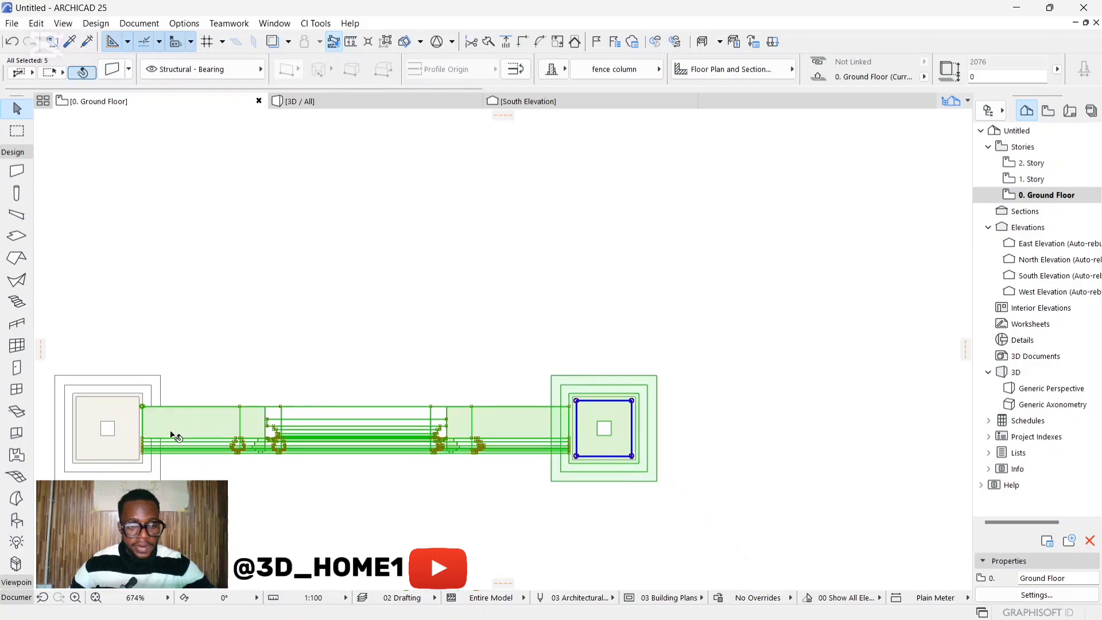
scroll(175, 436, "up", 2)
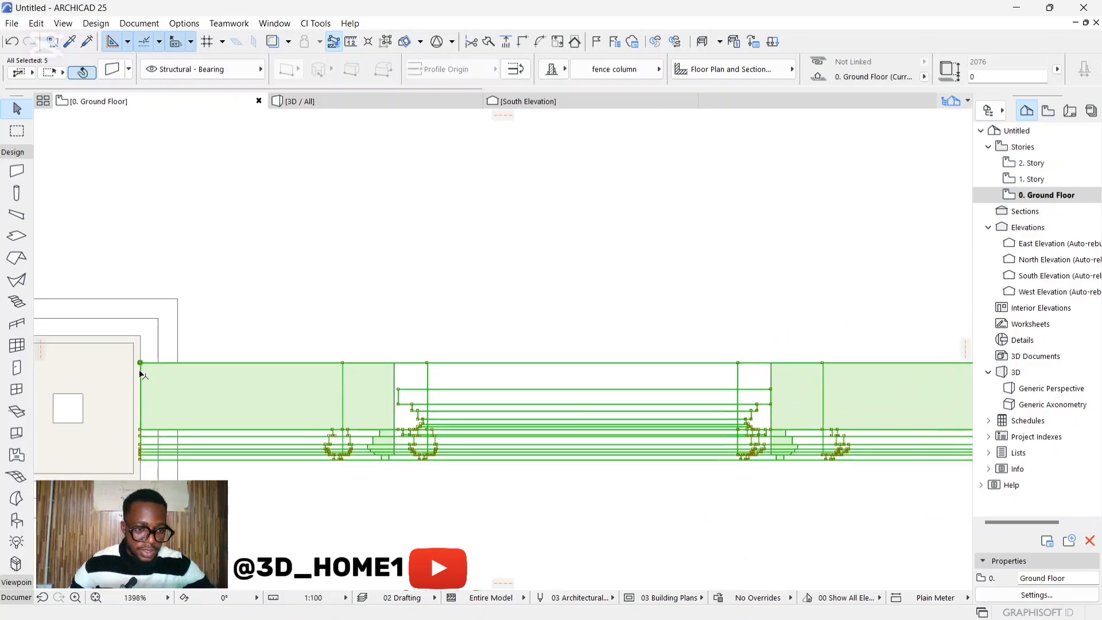
left_click(167, 377)
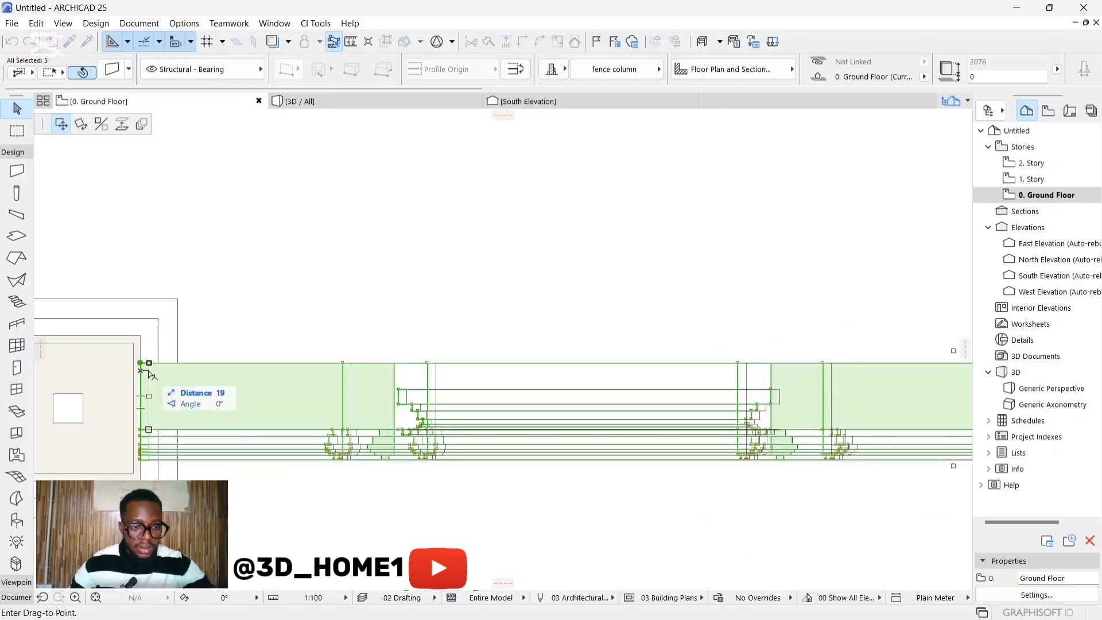
scroll(173, 391, "down", 2)
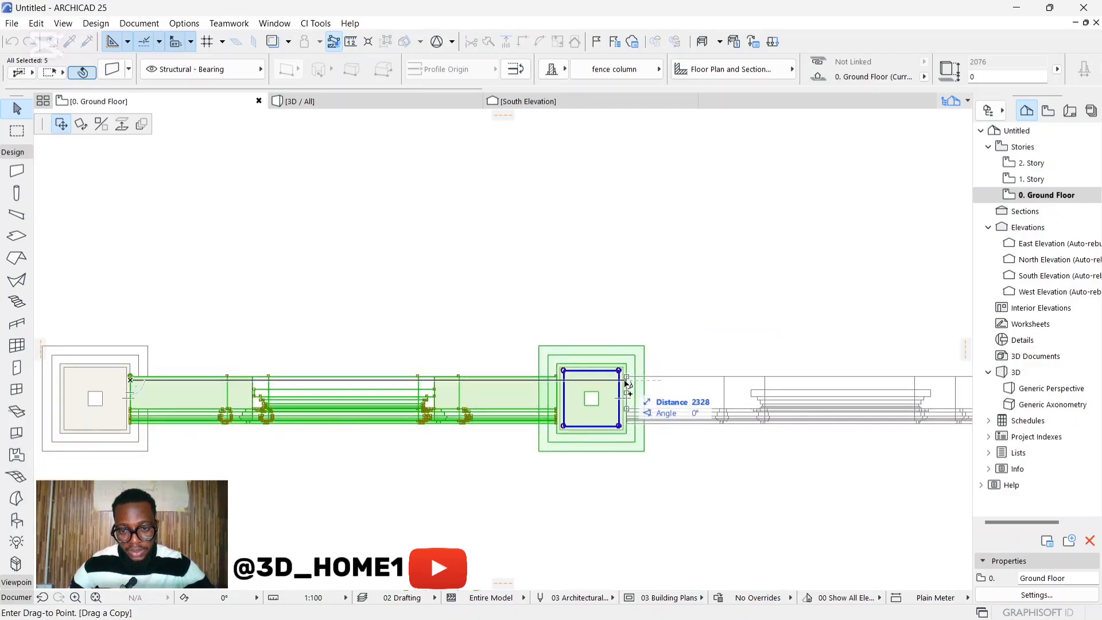
scroll(627, 384, "up", 2)
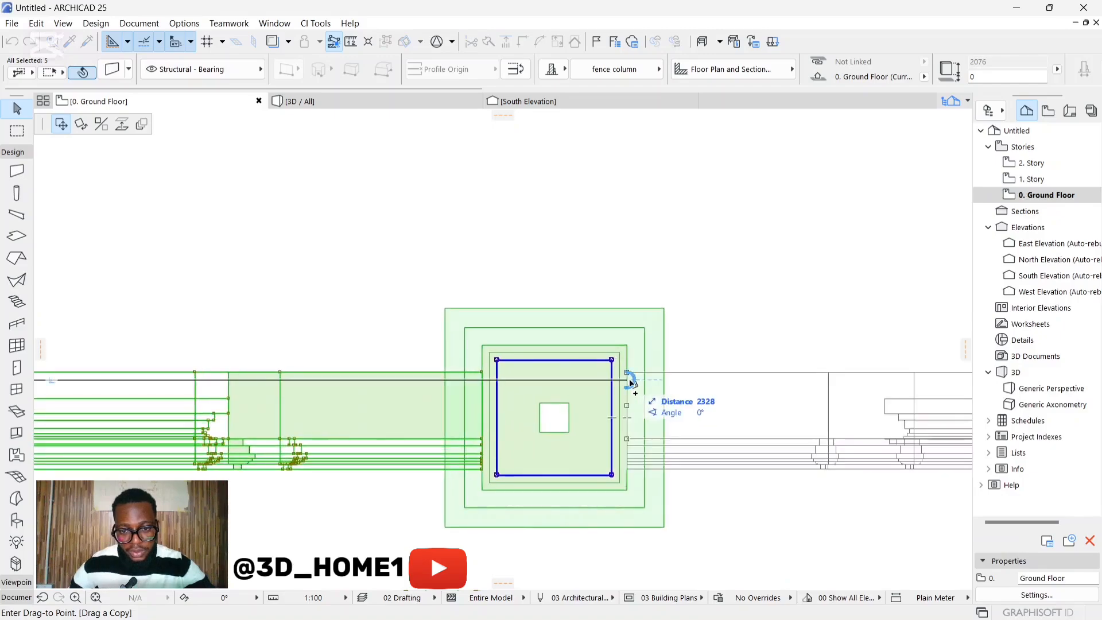
left_click(630, 382)
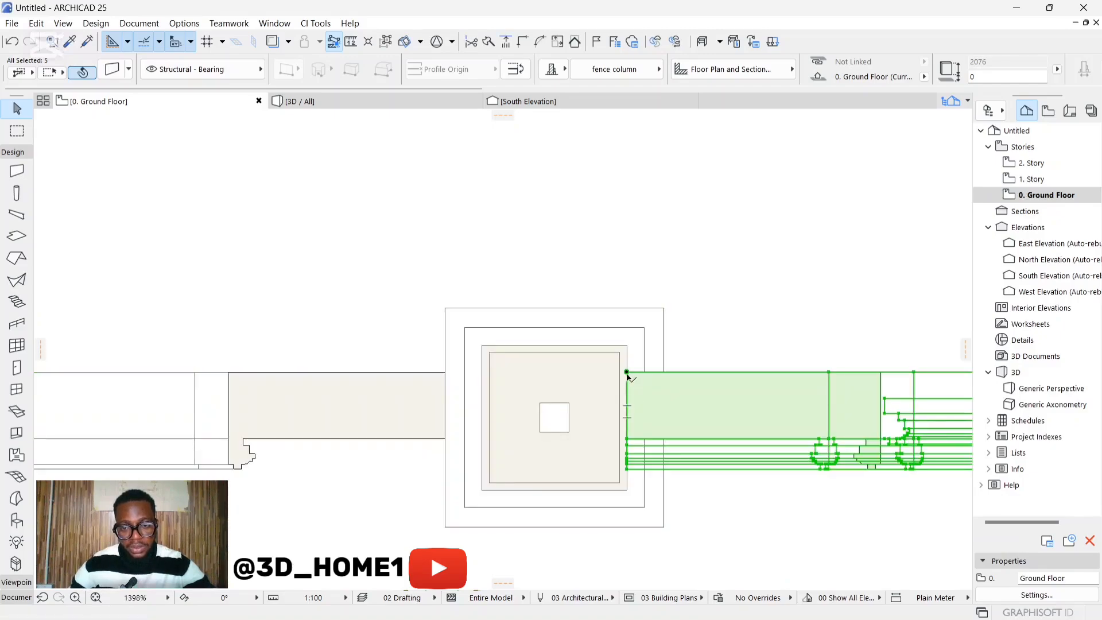
Copy the newly placed panel and pillar again, starting from the right face of the last pillar in the row
left_click(627, 375)
key("ctrl")
scroll(405, 421, "down", 5)
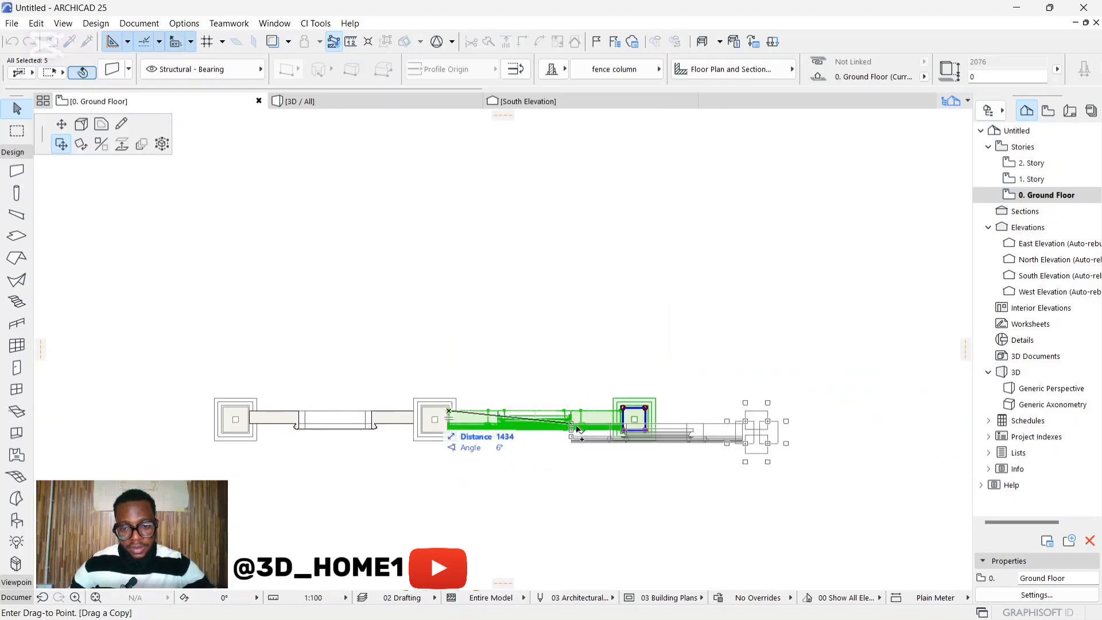
scroll(626, 428, "up", 5)
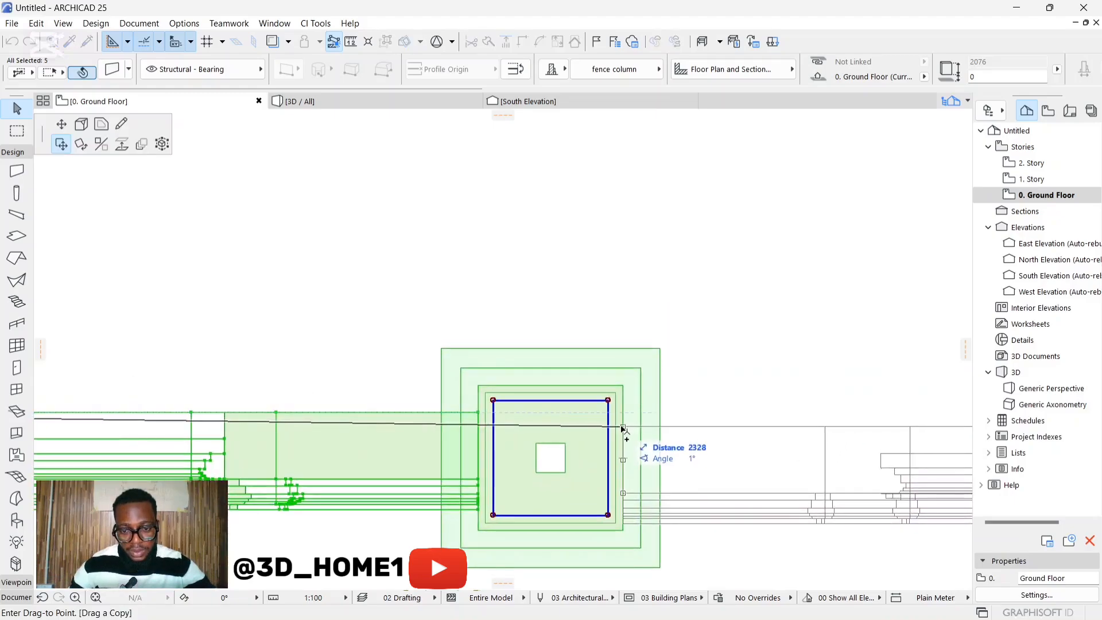
left_click(625, 415)
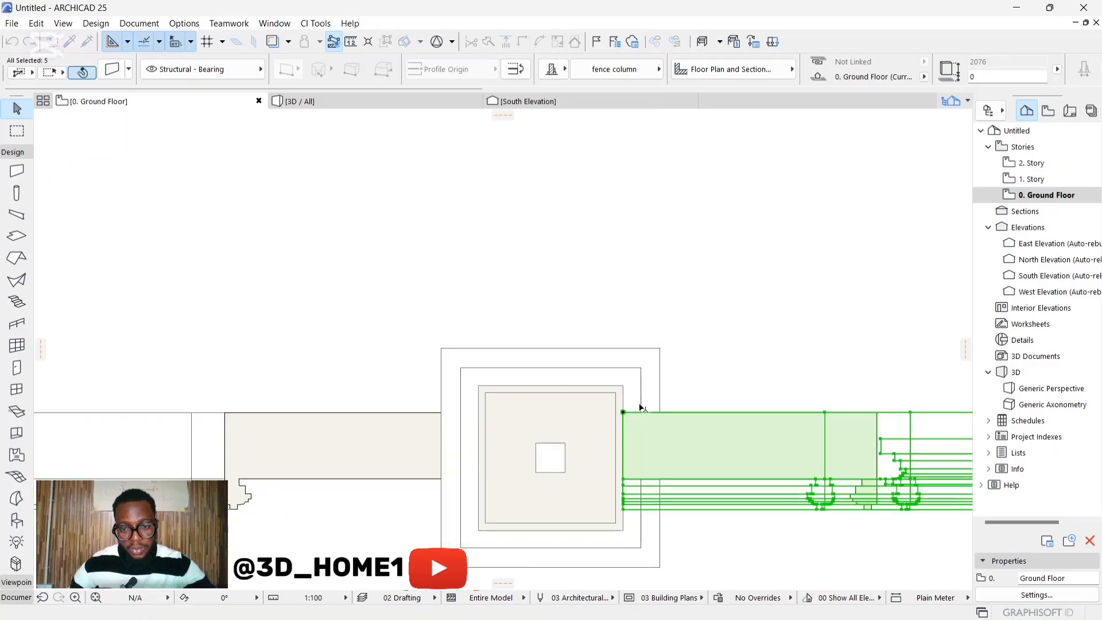
left_click(696, 345)
scroll(535, 430, "down", 5)
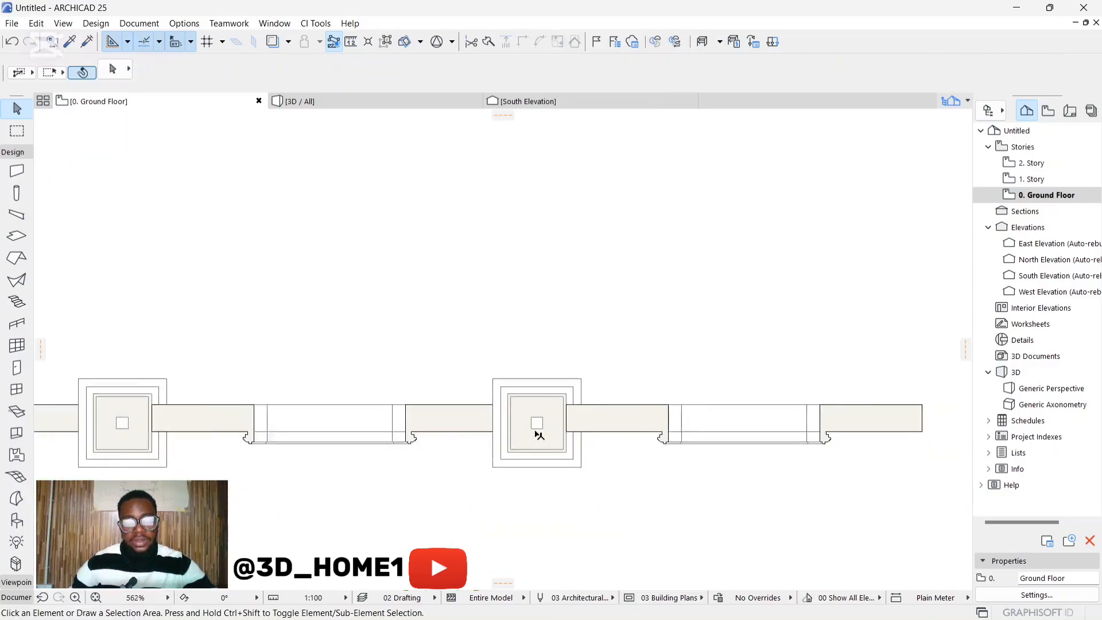
Switch from the ground floor plan to the 3D perspective of the whole fence
left_click(318, 103)
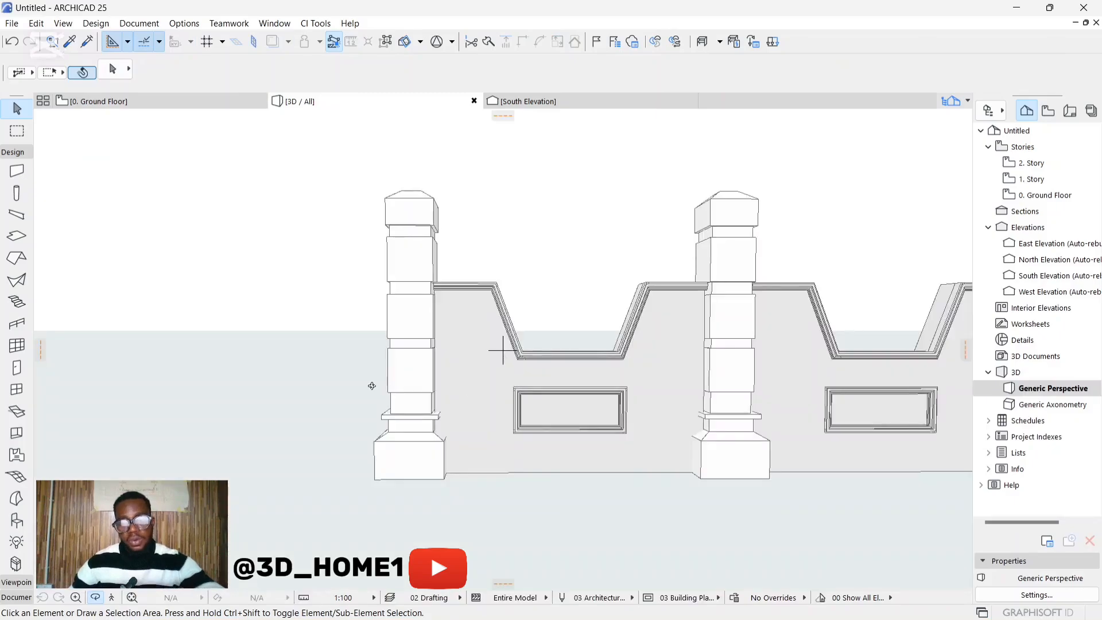
scroll(372, 386, "down", 2)
key("Escape")
left_click(420, 407)
key("ctrl+d")
left_click(385, 407)
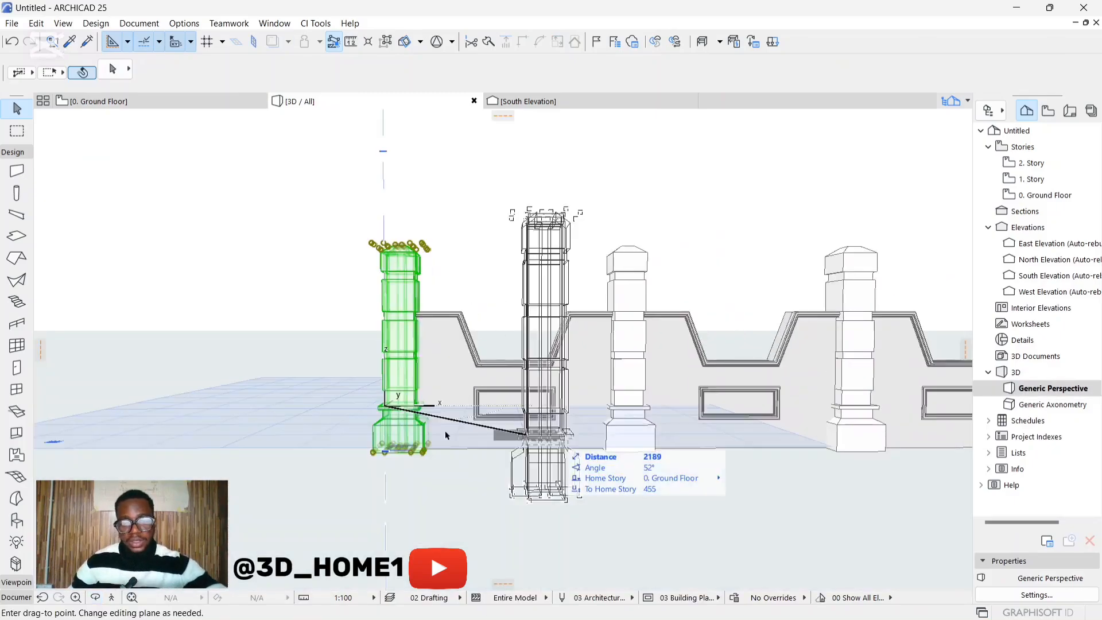
key("Escape")
key("Escape")
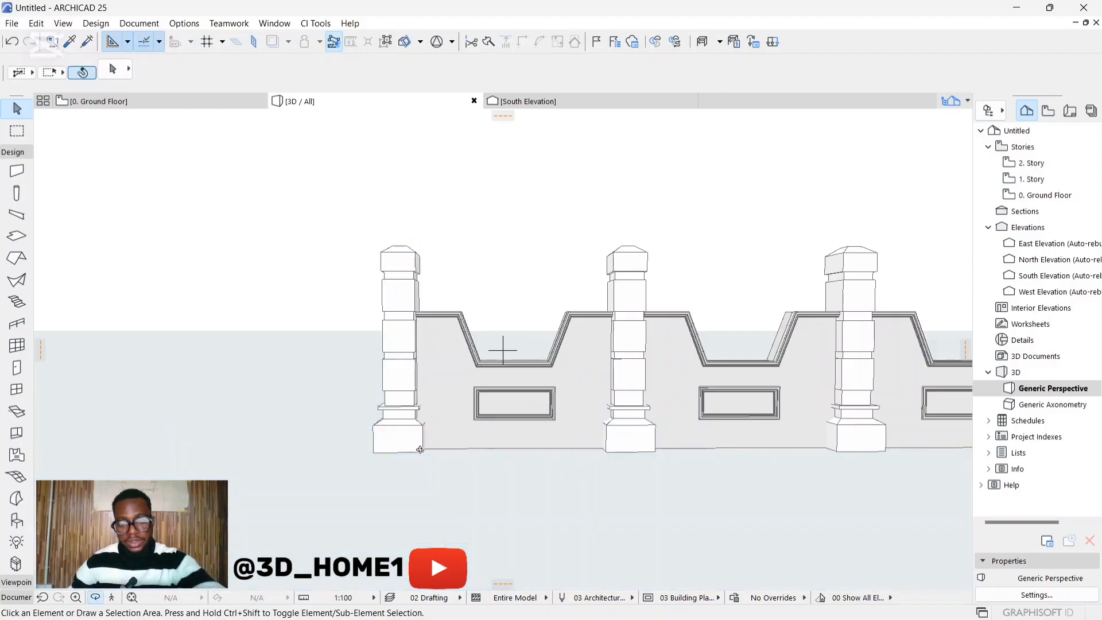
Examine the repeated fence panels and pillars in 3D from several angles, including their joints and alignment along the row
left_click_drag(386, 446, 566, 445)
scroll(374, 389, "down", 3)
scroll(665, 442, "up", 5)
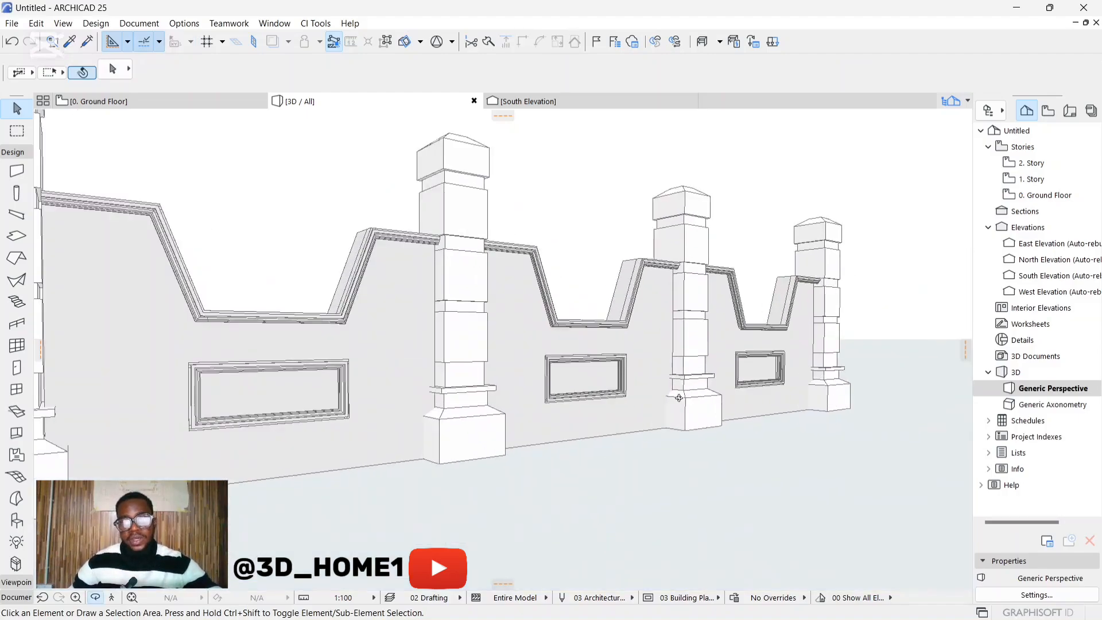
scroll(680, 398, "down", 4)
scroll(707, 394, "up", 5)
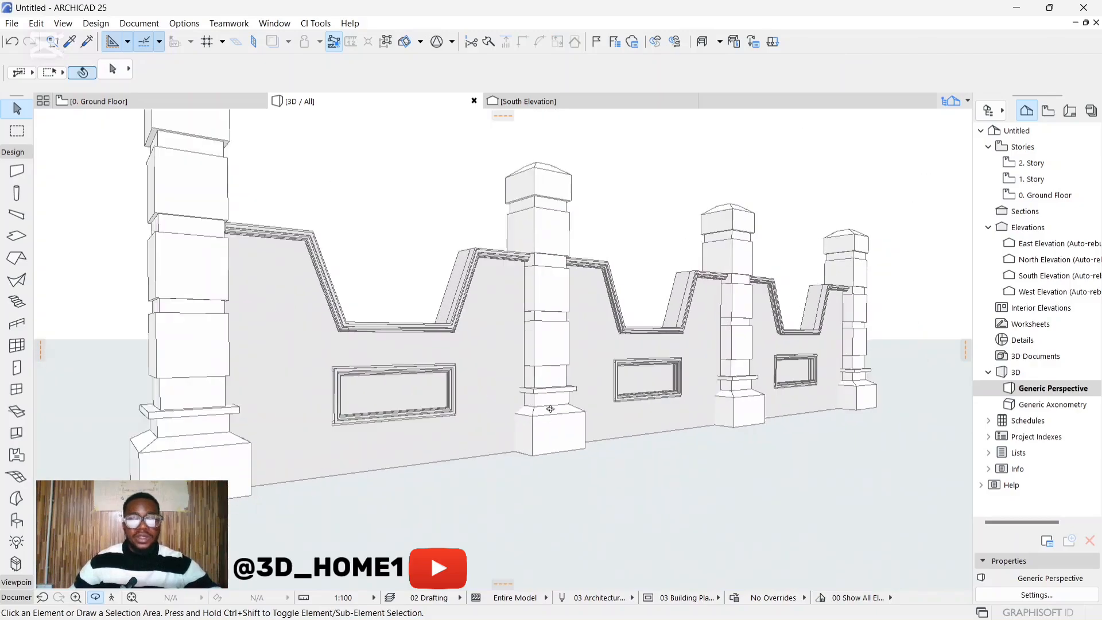
left_click_drag(550, 409, 401, 418)
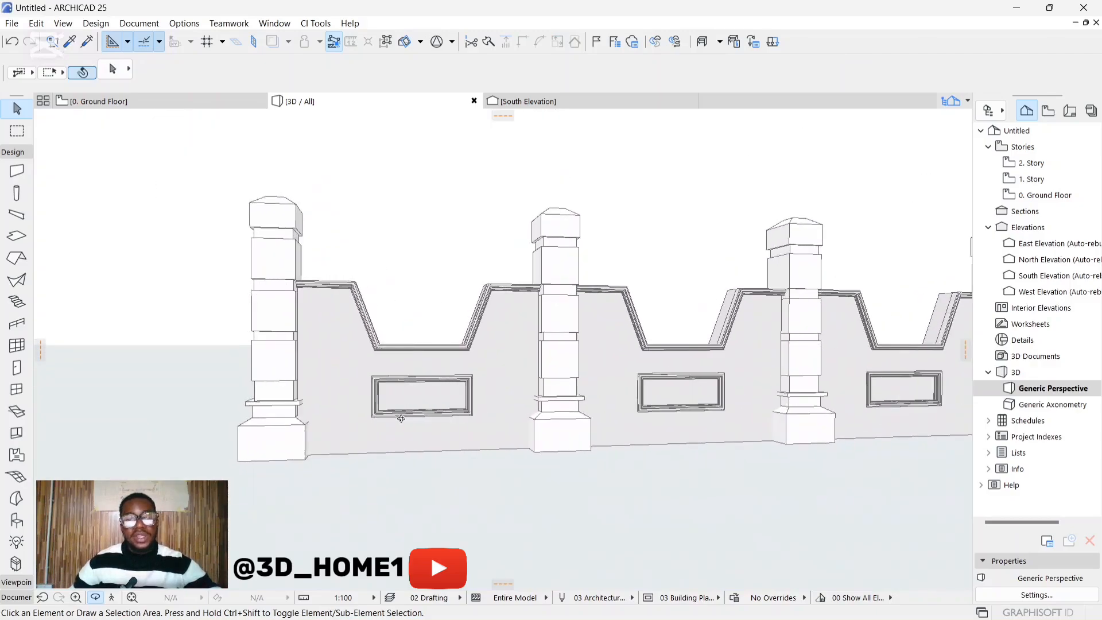
scroll(401, 333, "down", 3)
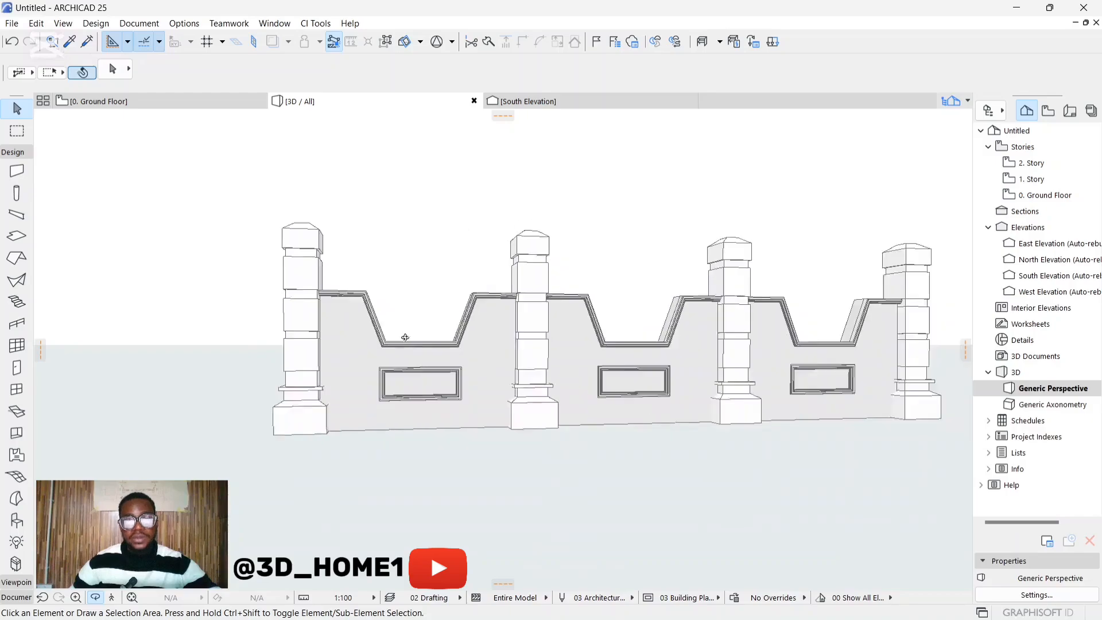
left_click_drag(384, 359, 478, 355)
scroll(571, 348, "up", 2)
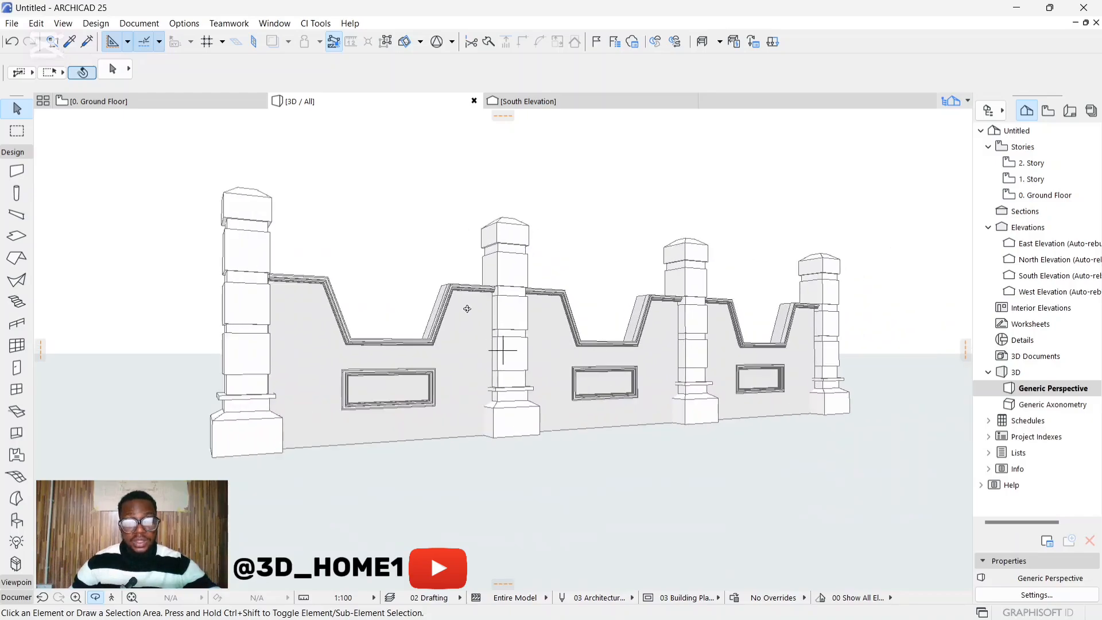
left_click_drag(467, 309, 529, 326)
scroll(422, 314, "up", 2)
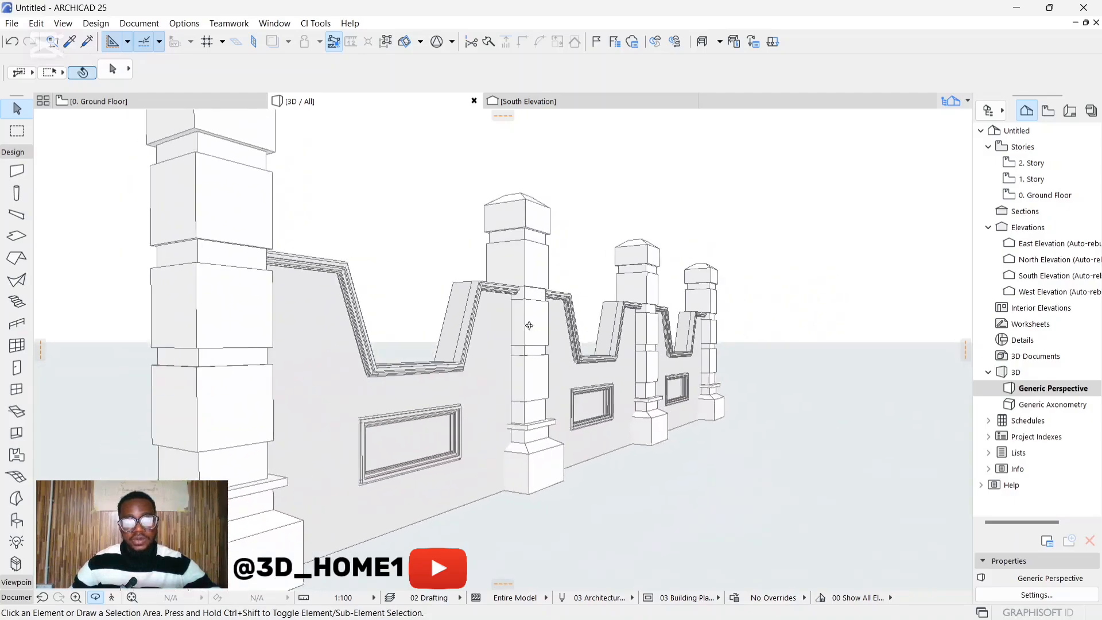
scroll(529, 325, "down", 4)
scroll(476, 306, "up", 1)
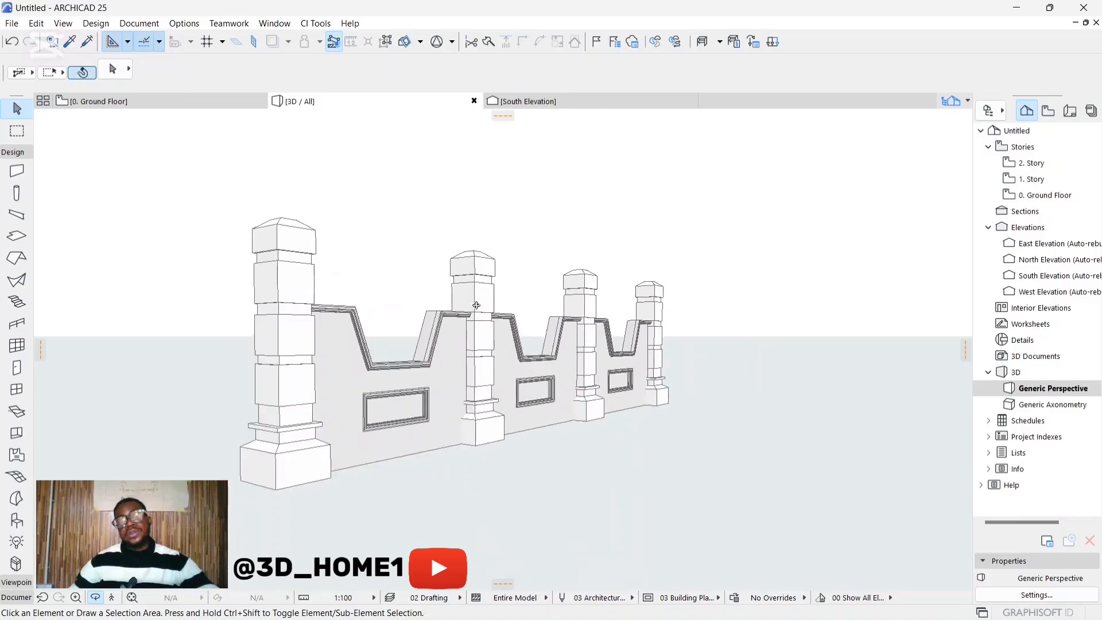
scroll(464, 306, "up", 2)
scroll(643, 356, "down", 2)
left_click_drag(529, 376, 379, 383)
scroll(376, 394, "up", 1)
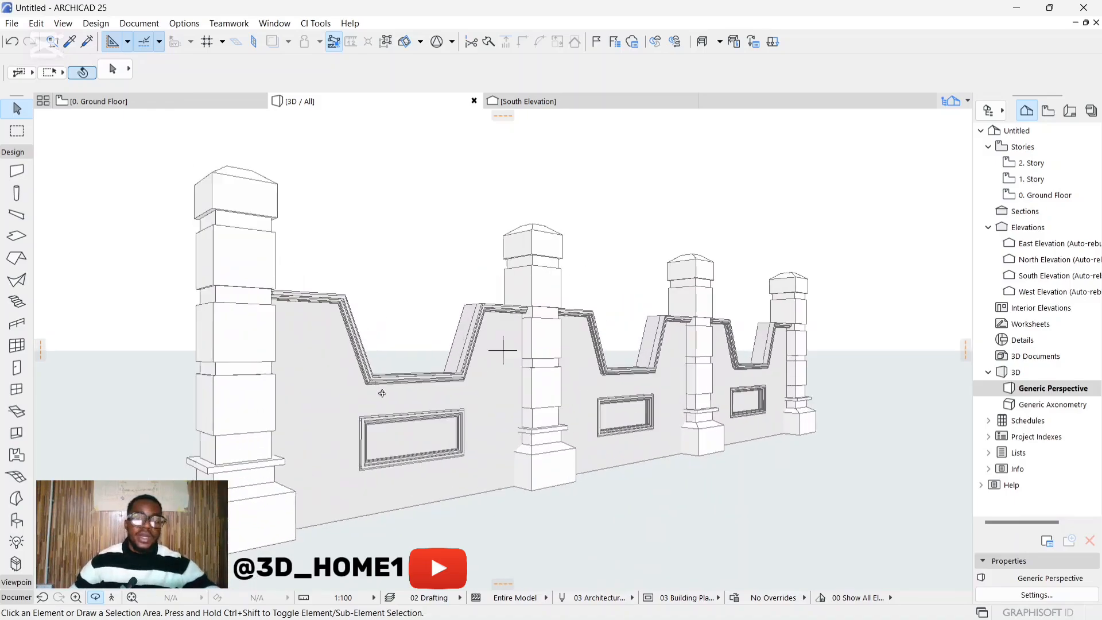
scroll(382, 393, "up", 4)
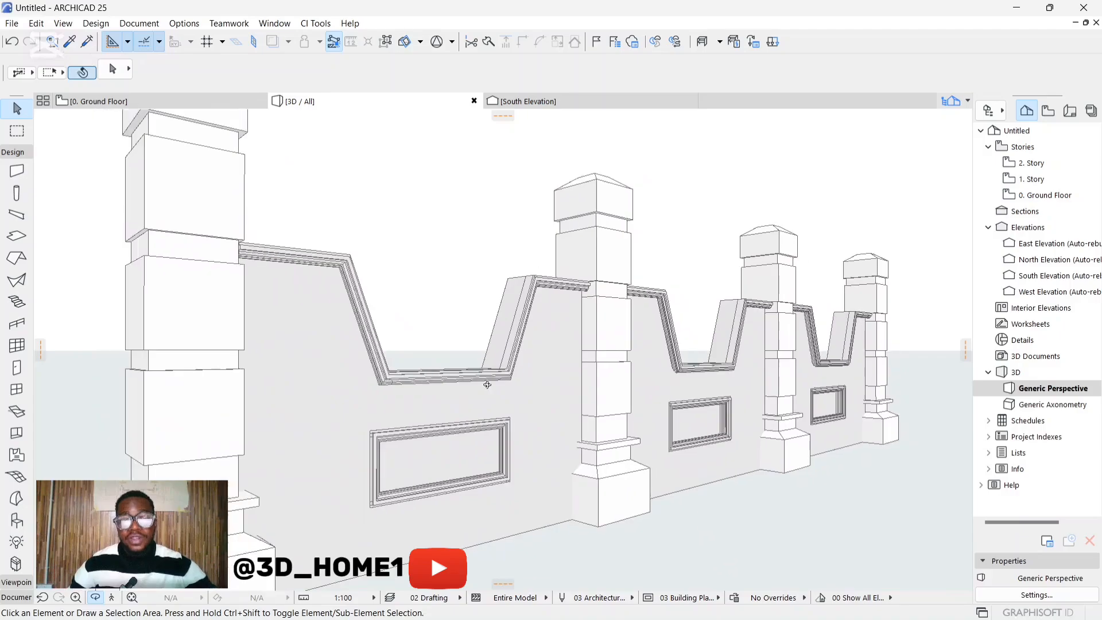
left_click_drag(487, 384, 620, 367)
scroll(620, 368, "down", 1)
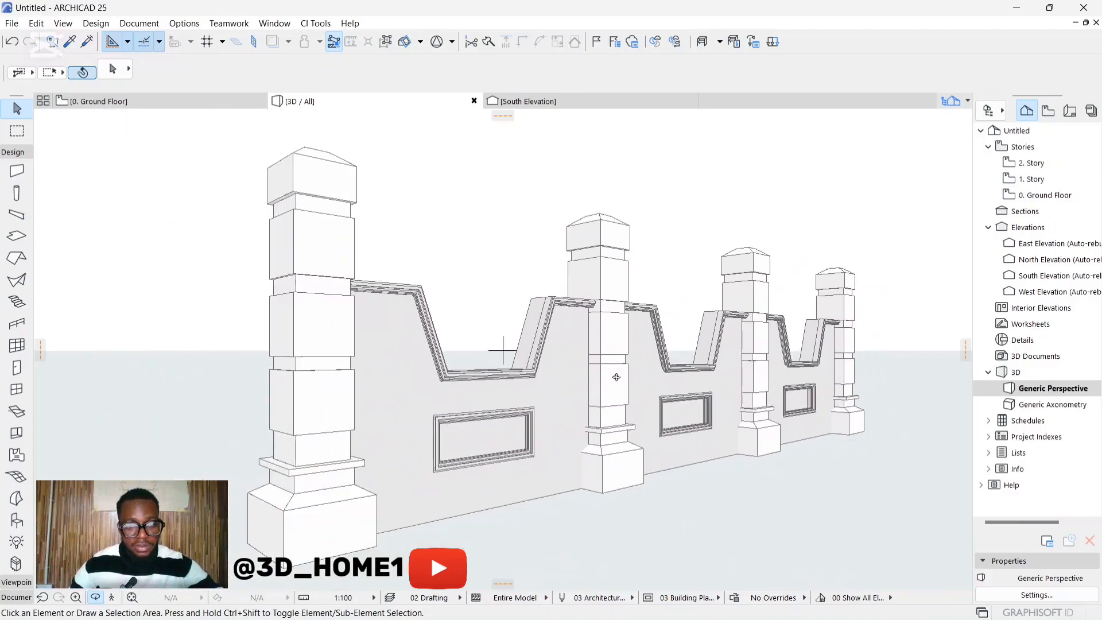
scroll(503, 351, "down", 1)
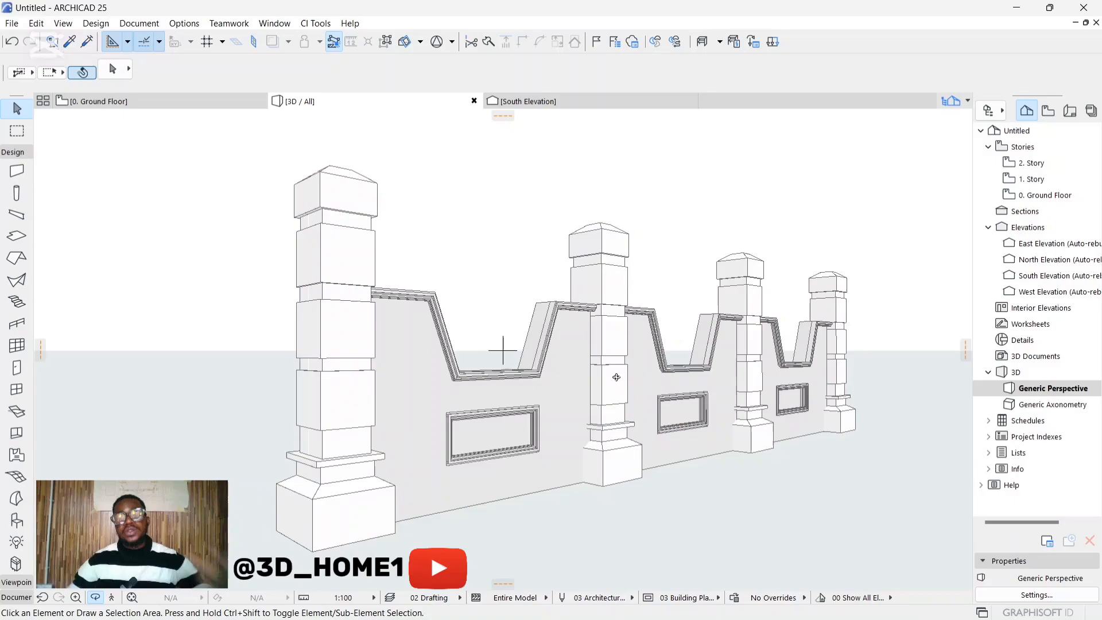